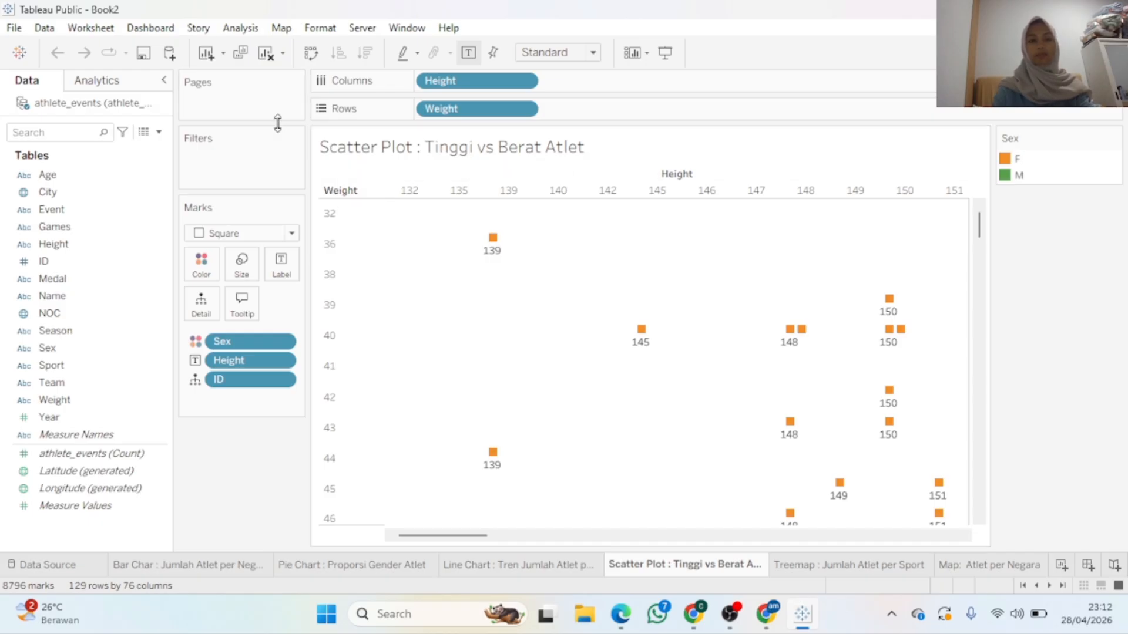
# Create a new calculated field from the Data pane and name it 'Kategori Tinggi Atlet'
pyautogui.click(119, 177)
pyautogui.click(158, 132)
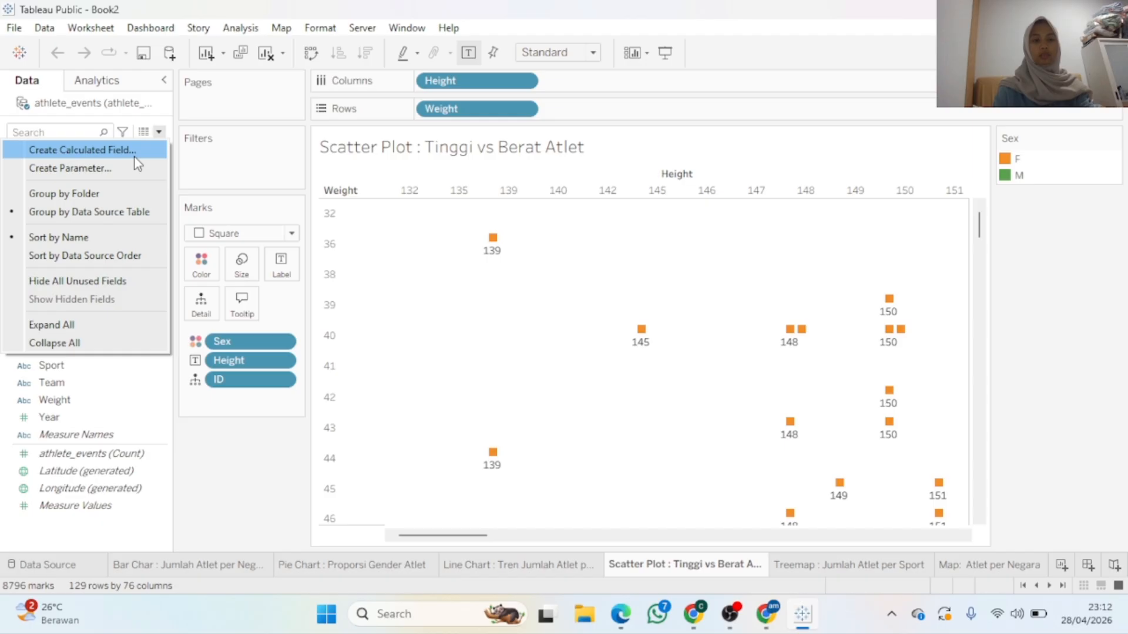
pyautogui.click(137, 150)
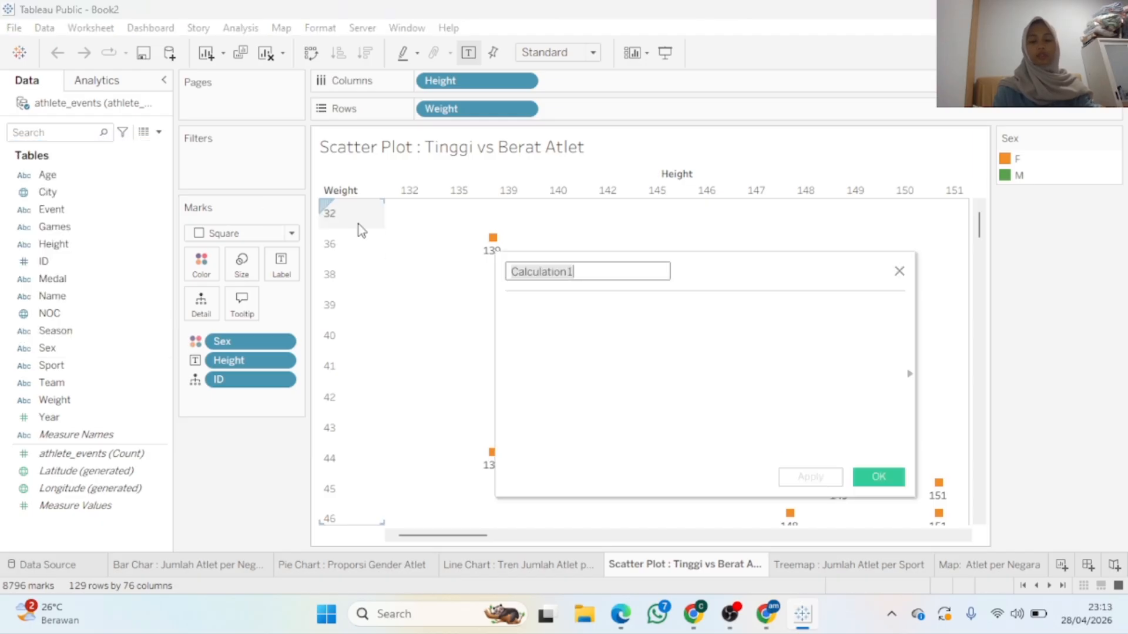
pyautogui.write('Katego')
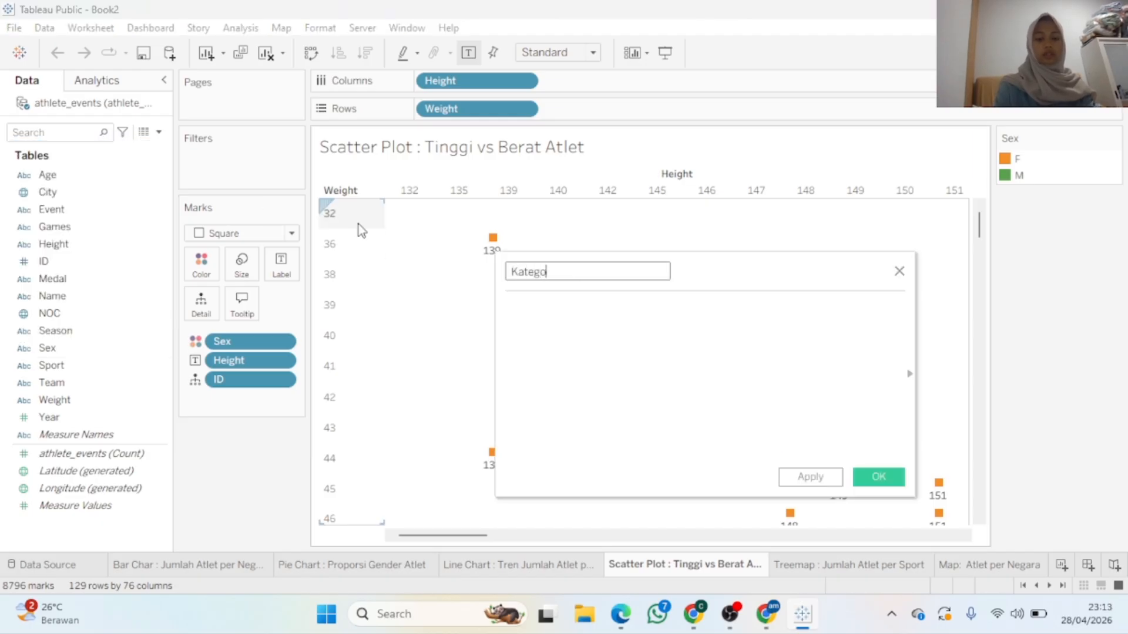
pyautogui.write('t')
pyautogui.press('BackSpace')
pyautogui.write('ri T')
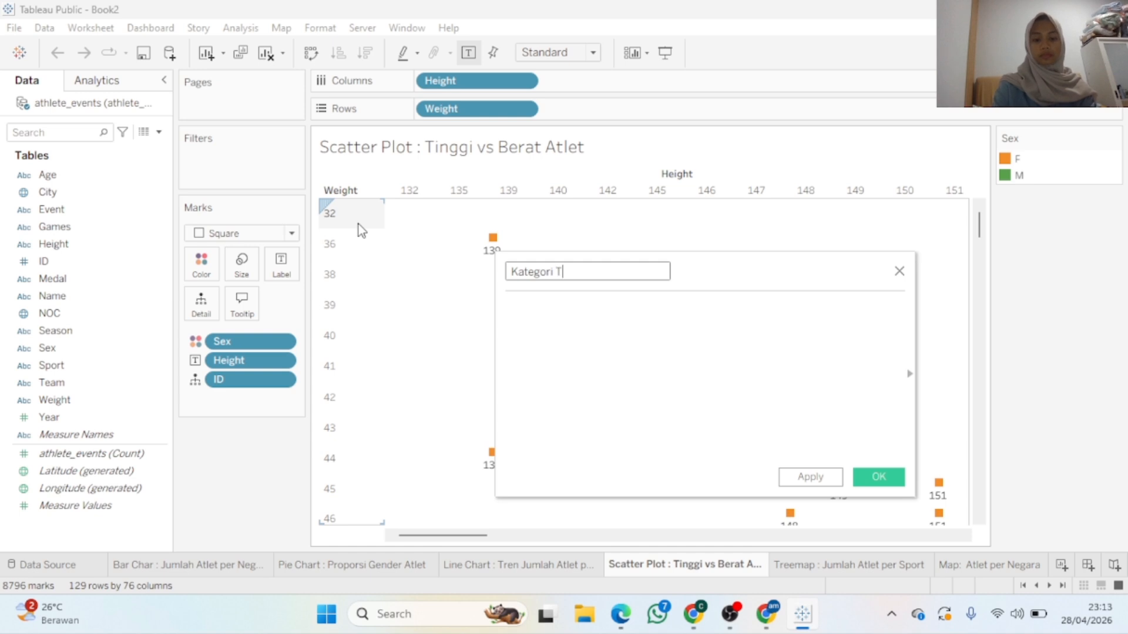
pyautogui.write('inggi At')
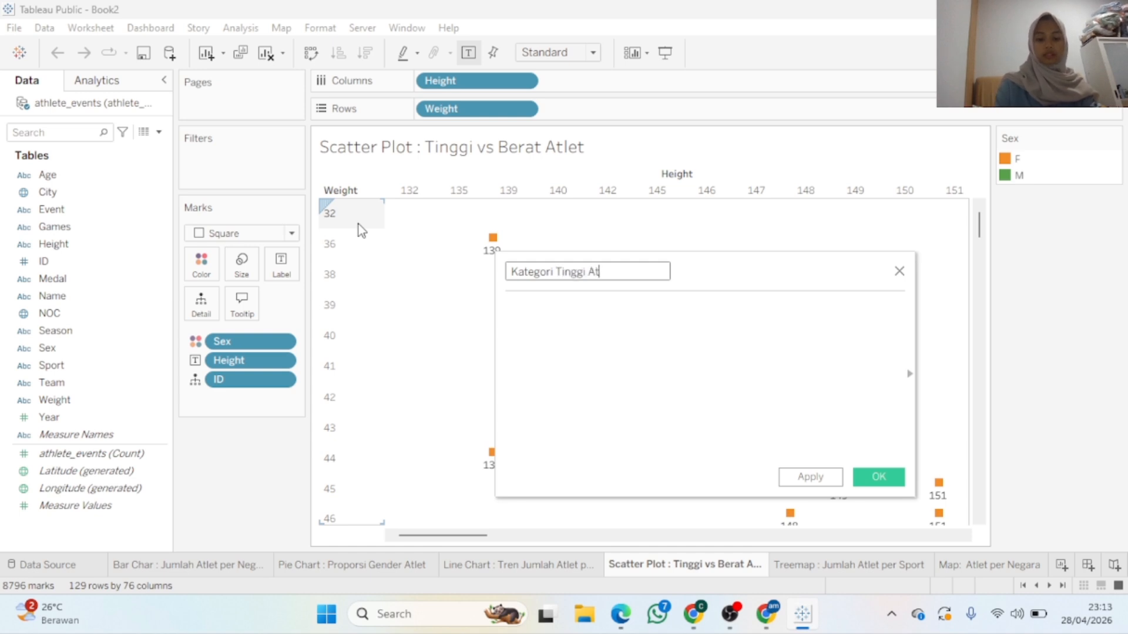
pyautogui.write('let')
# Write the first formula line: IF ISNULL([Height]) OR [Height] = "" THEN "Tidak Diketahui" ELSE
pyautogui.click(513, 311)
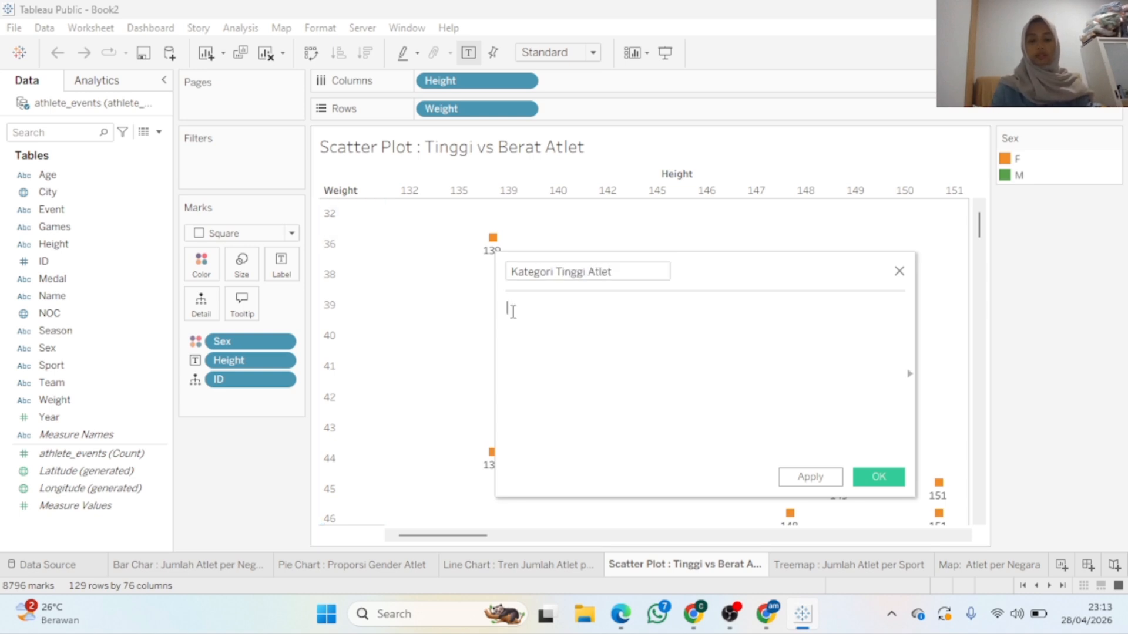
pyautogui.write('IF')
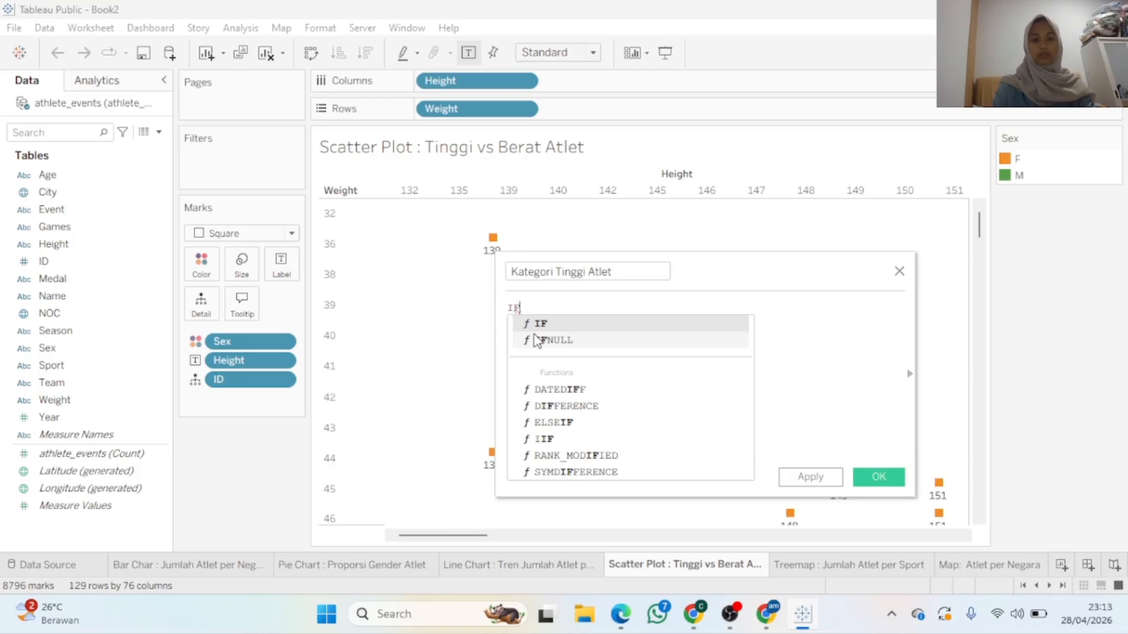
pyautogui.write(' IS')
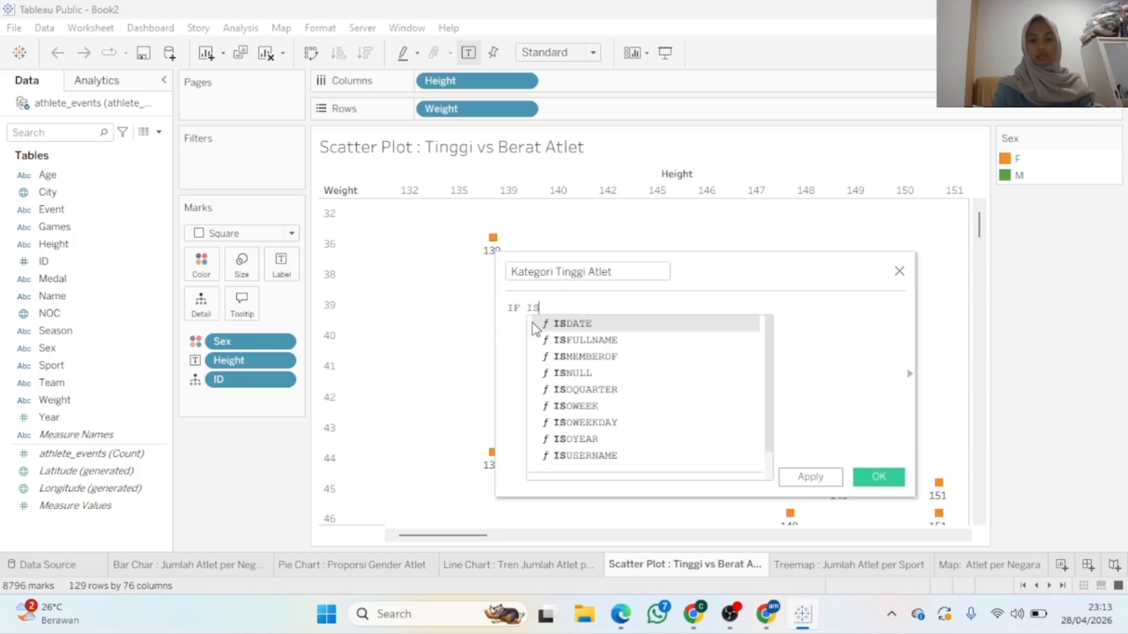
pyautogui.doubleClick(573, 373)
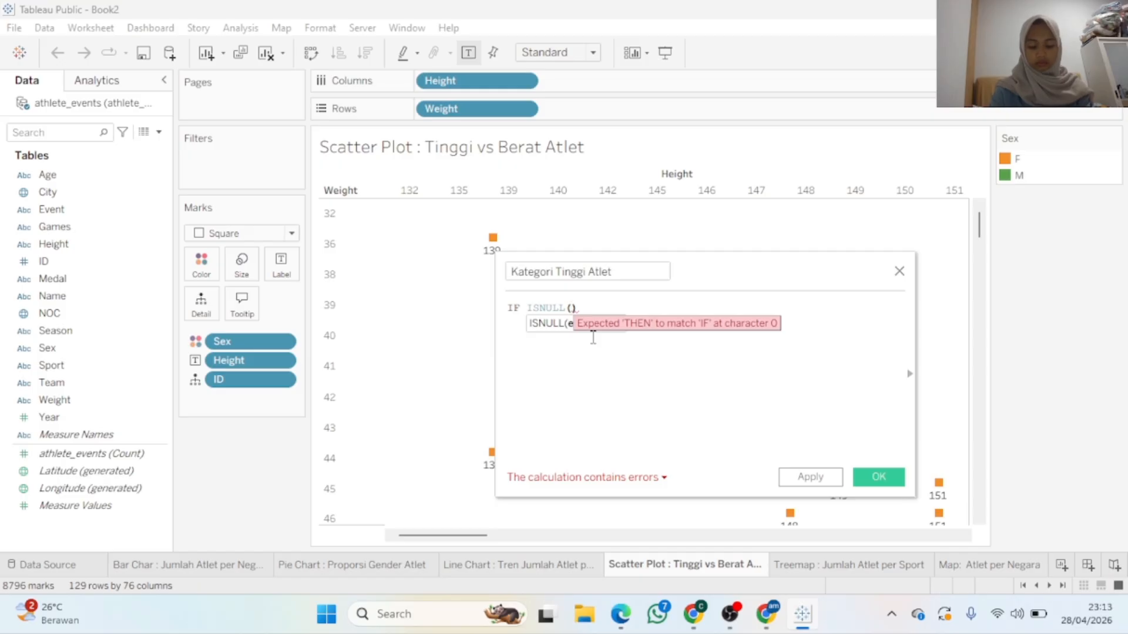
pyautogui.write('[')
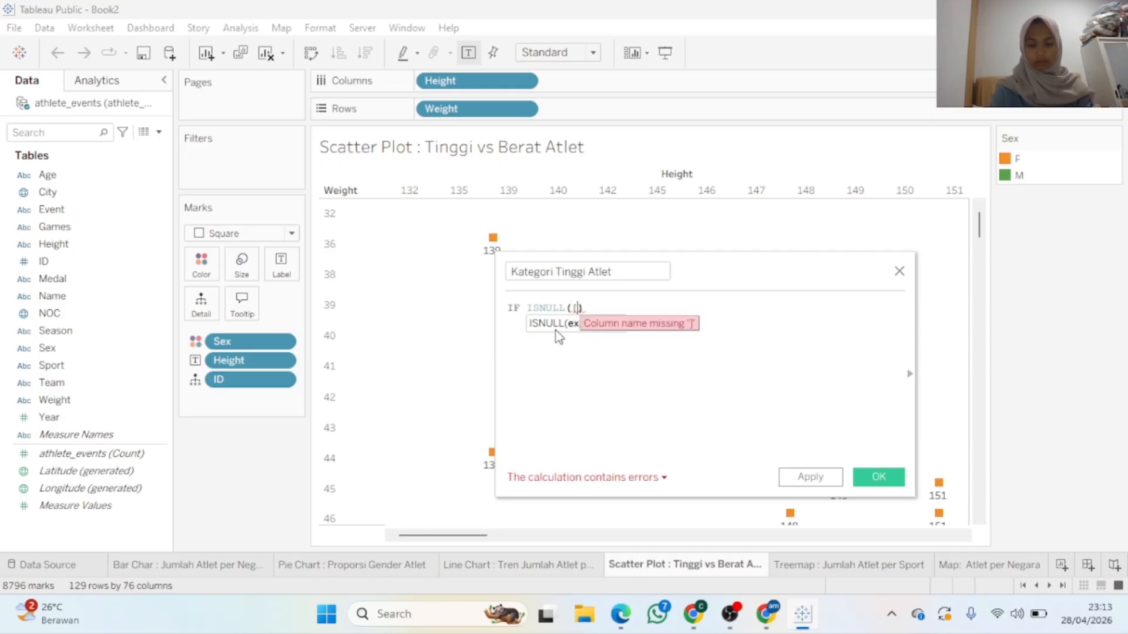
pyautogui.write('H')
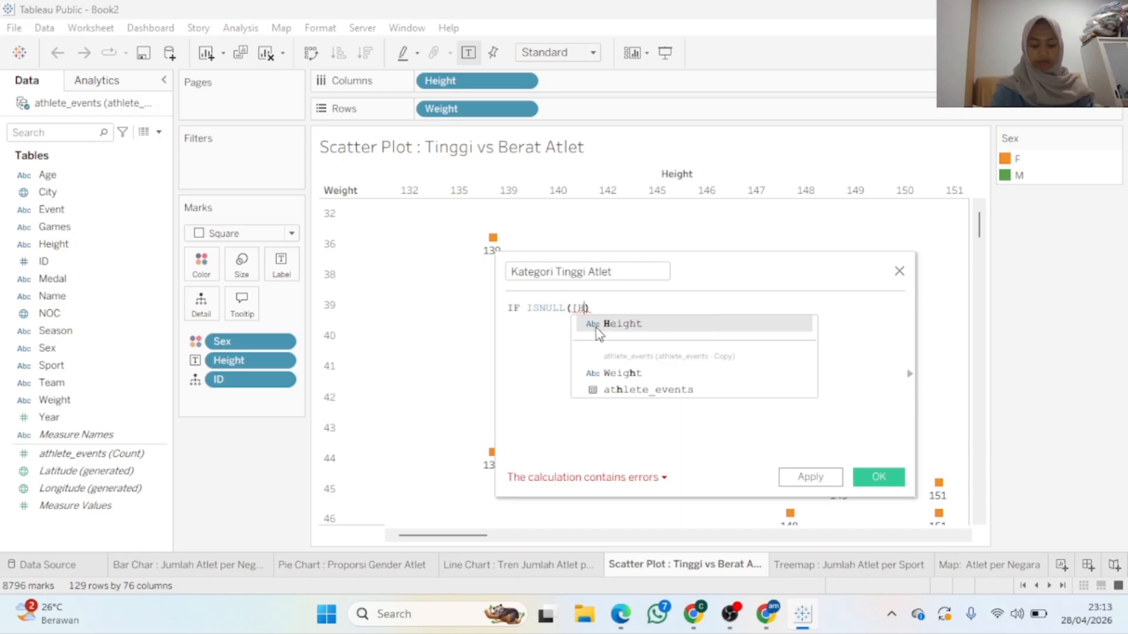
pyautogui.click(601, 327)
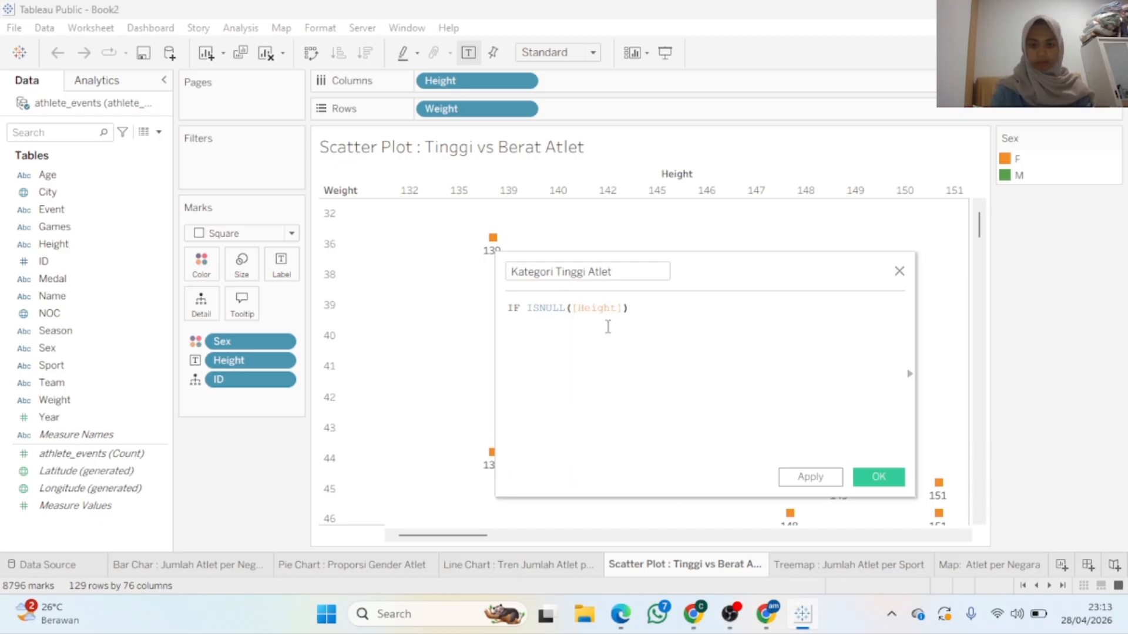
pyautogui.click(646, 309)
pyautogui.write('OR ')
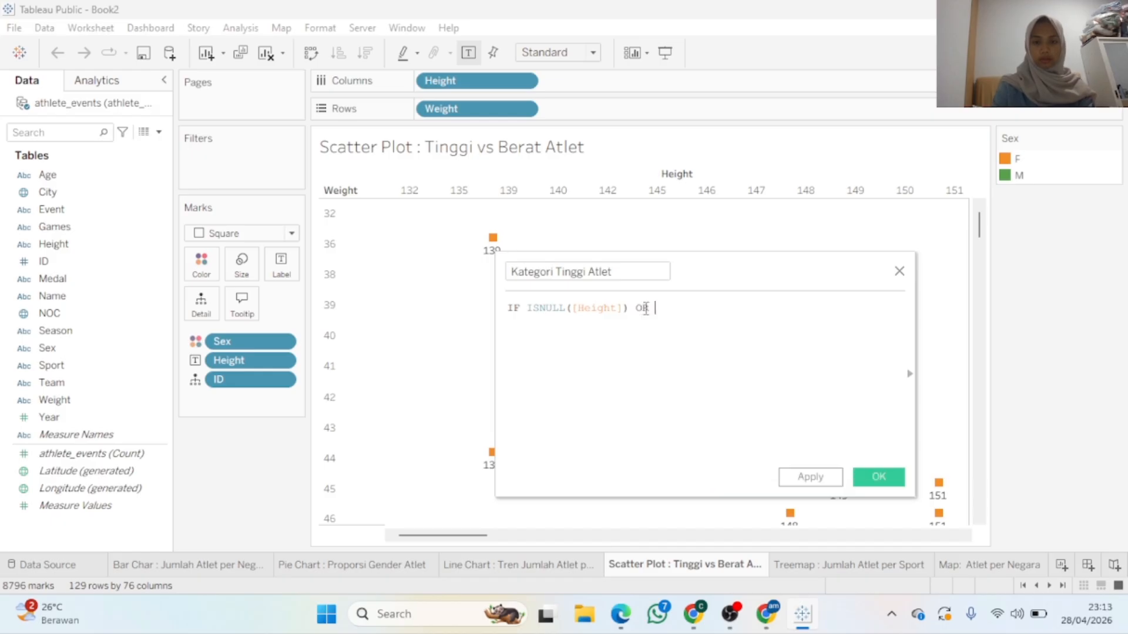
pyautogui.write('[HE')
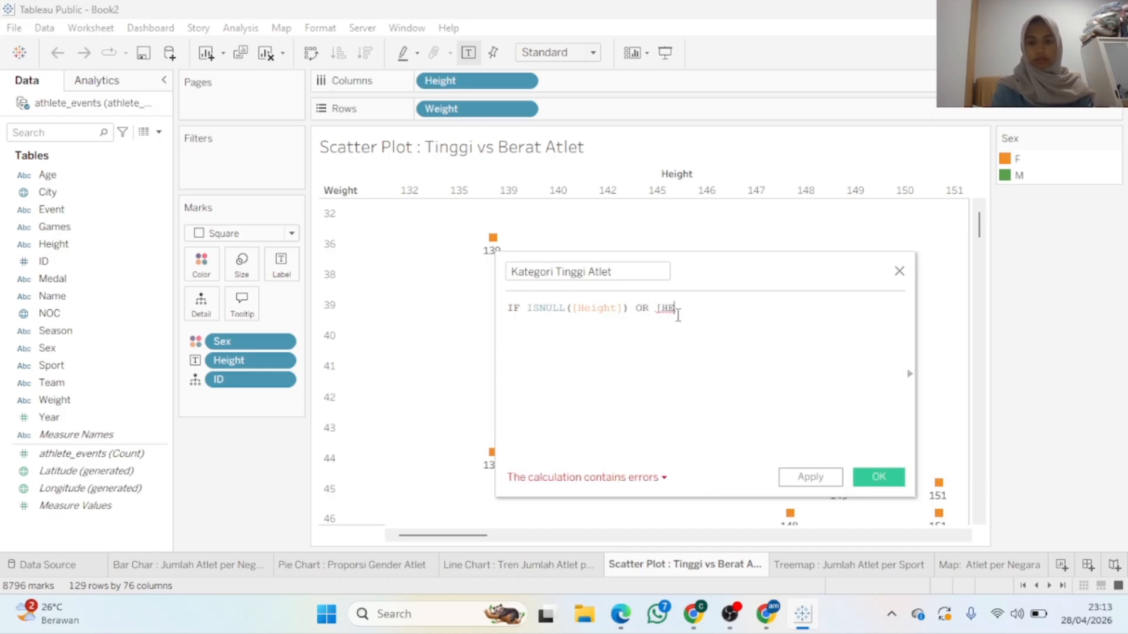
pyautogui.click(683, 325)
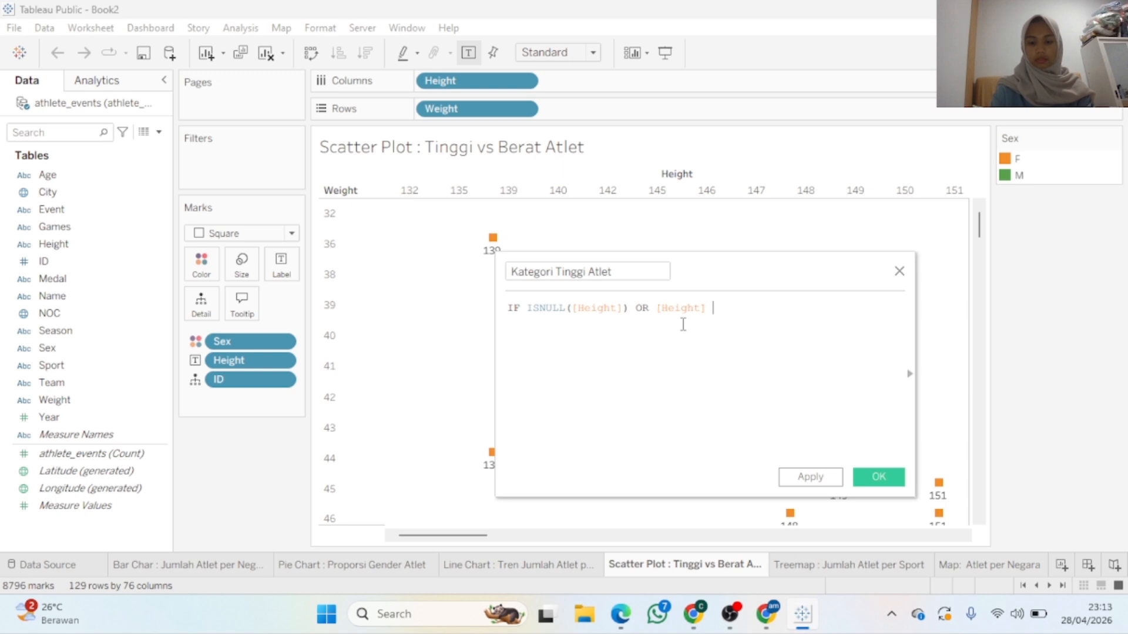
pyautogui.write('=')
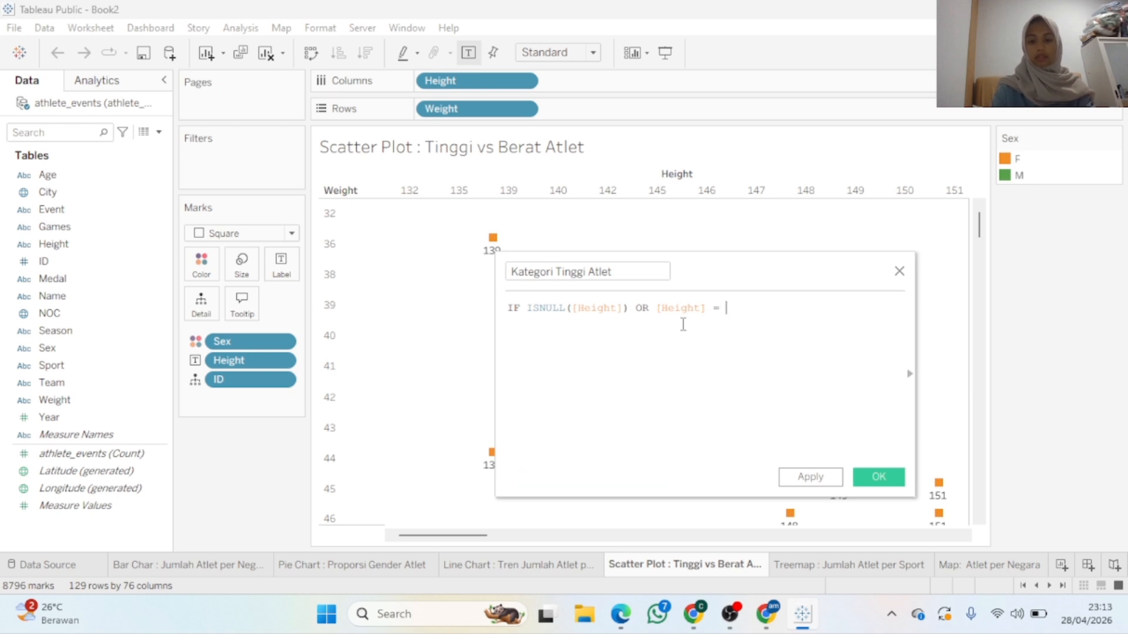
pyautogui.write(' ""THEN')
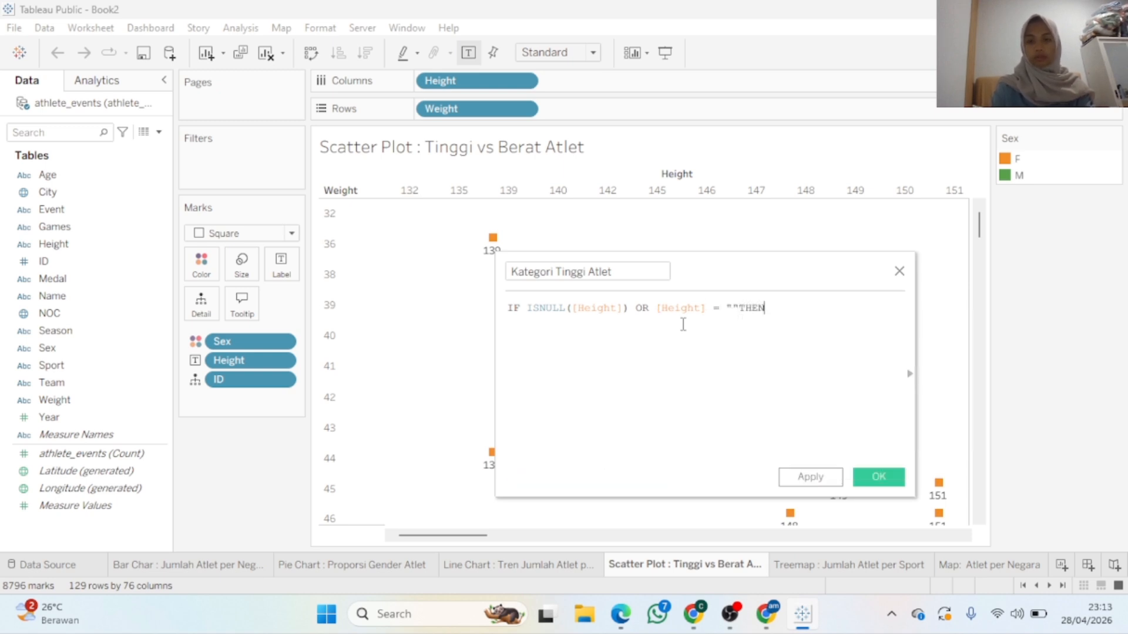
pyautogui.press('BackSpace')
pyautogui.press('BackSpace')
pyautogui.press('BackSpace')
pyautogui.press('BackSpace')
pyautogui.write('T')
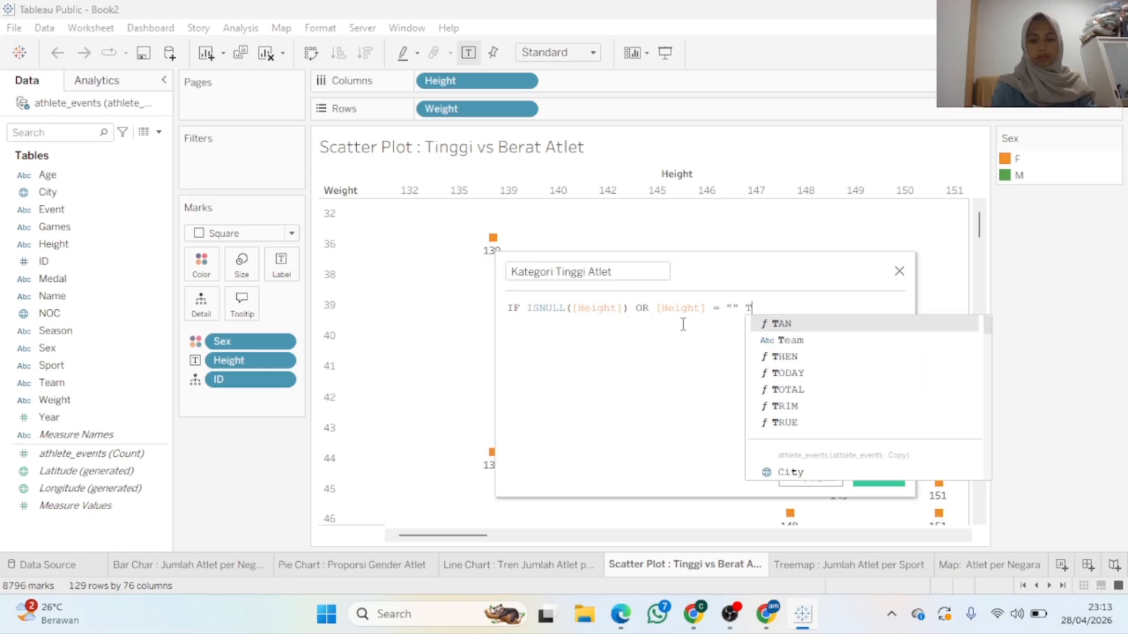
pyautogui.write('HEN "Ti')
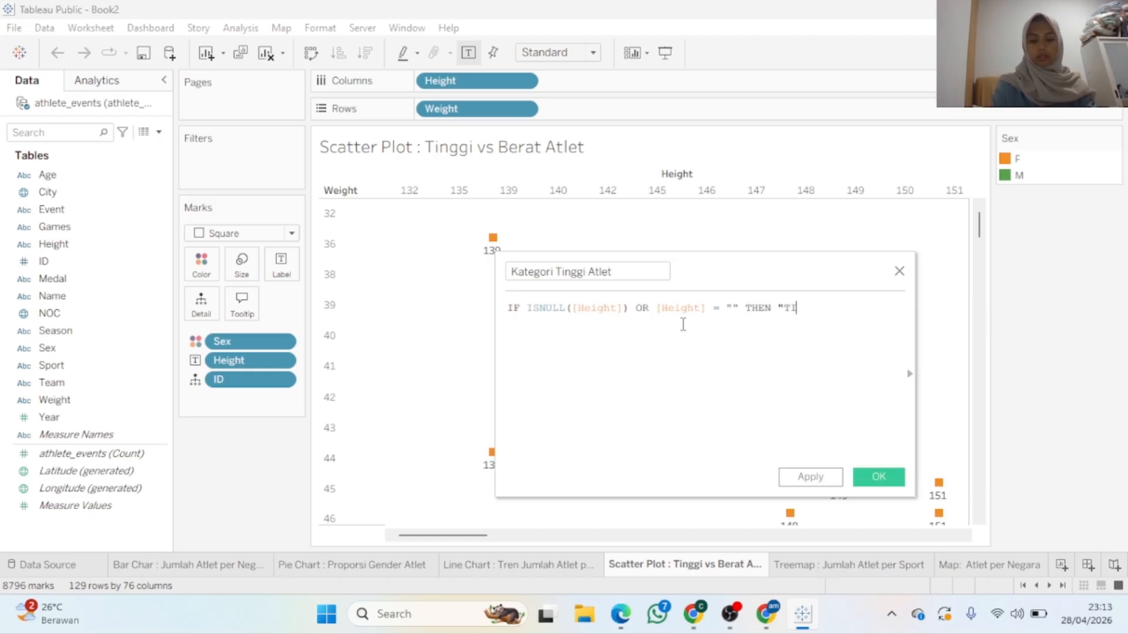
pyautogui.write('dak D')
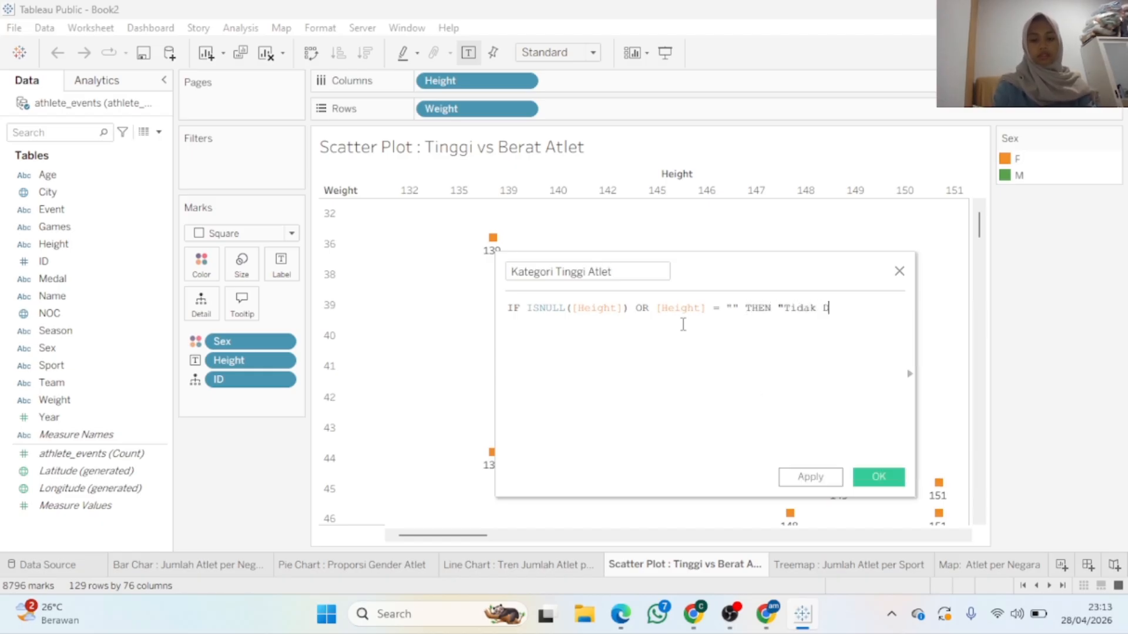
pyautogui.write('iketahui')
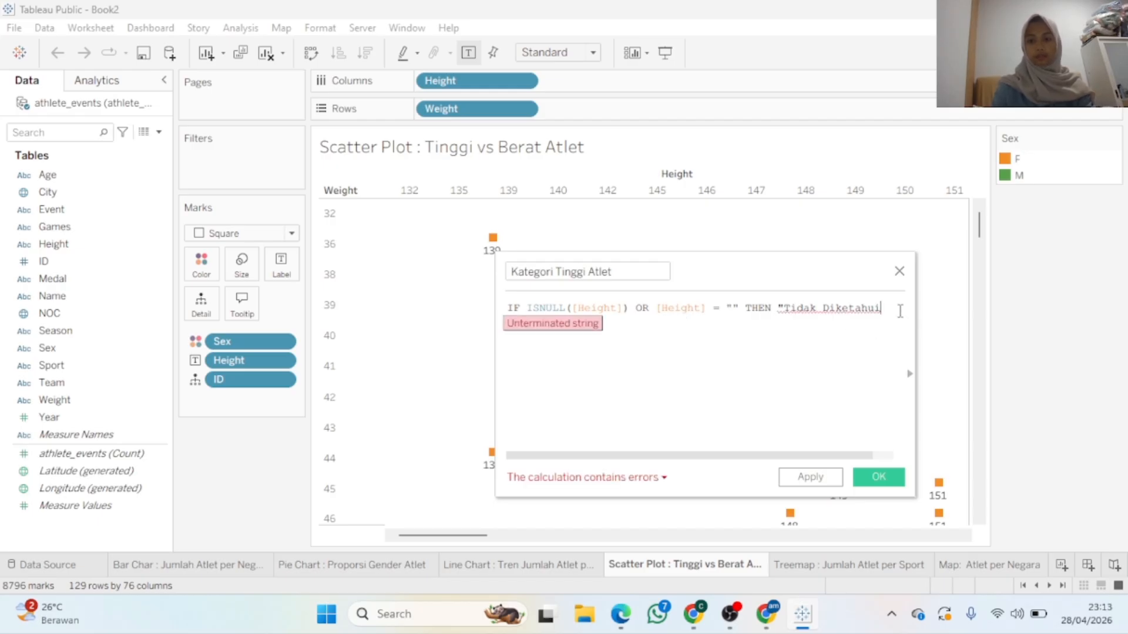
pyautogui.write('" ELSE')
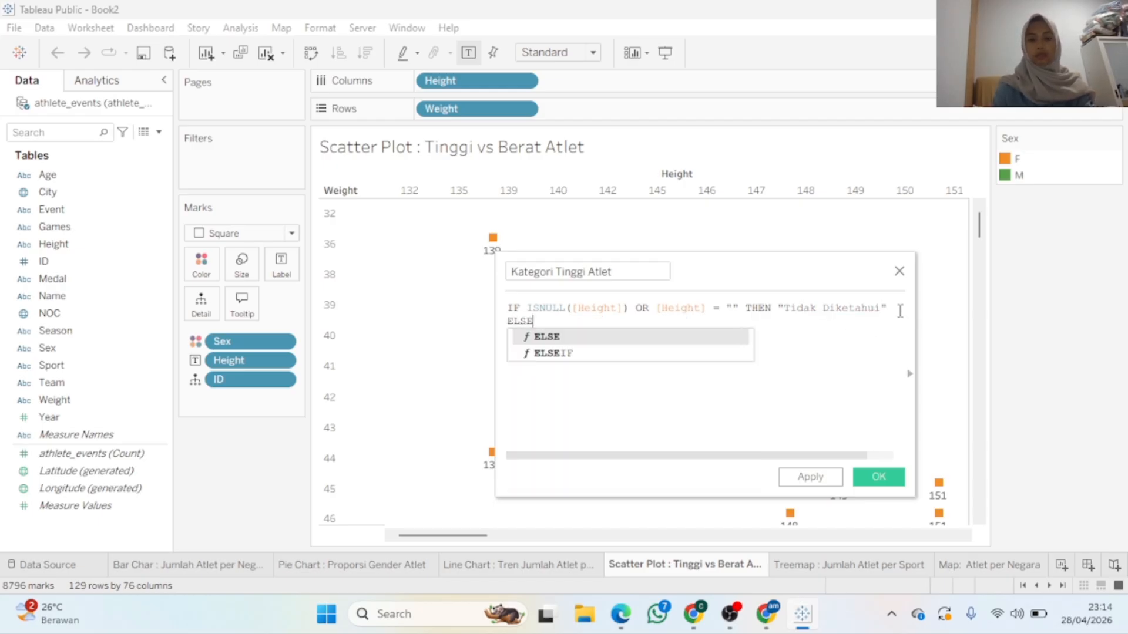
# Add the second formula line: ELSEIF INT([Height]) <= 160 THEN "Pendek"
pyautogui.press('Return')
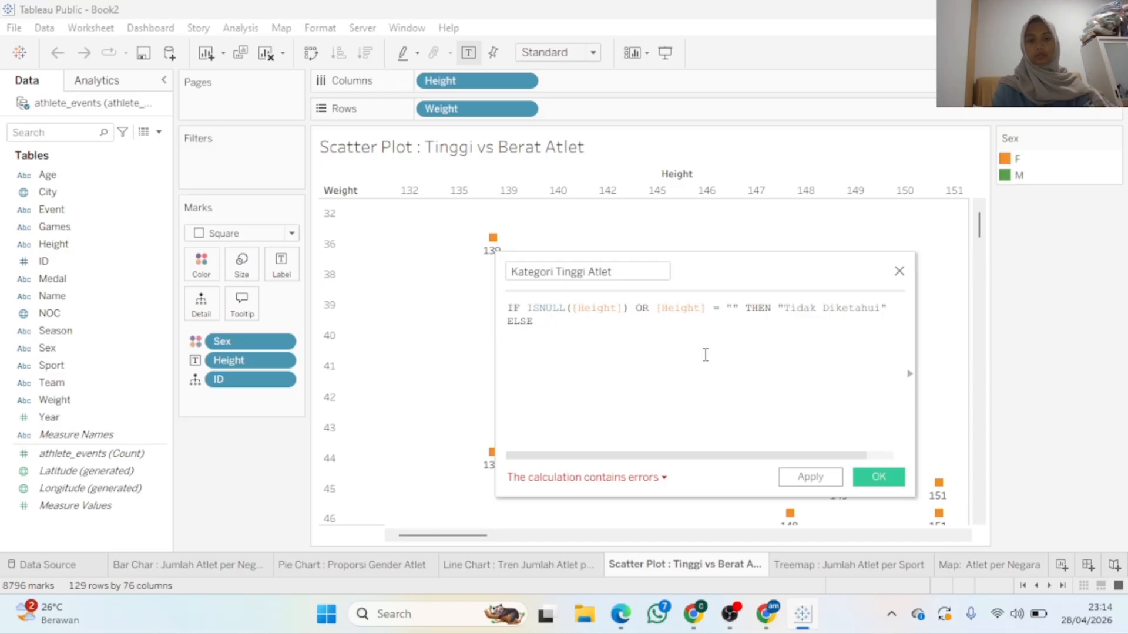
pyautogui.click(687, 323)
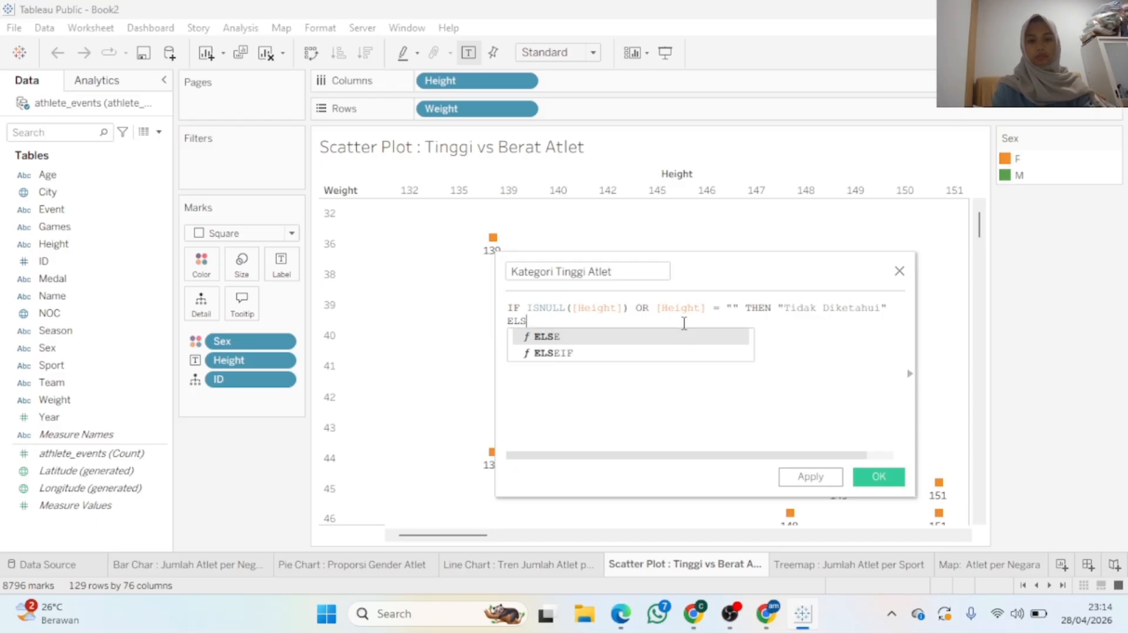
pyautogui.click(632, 355)
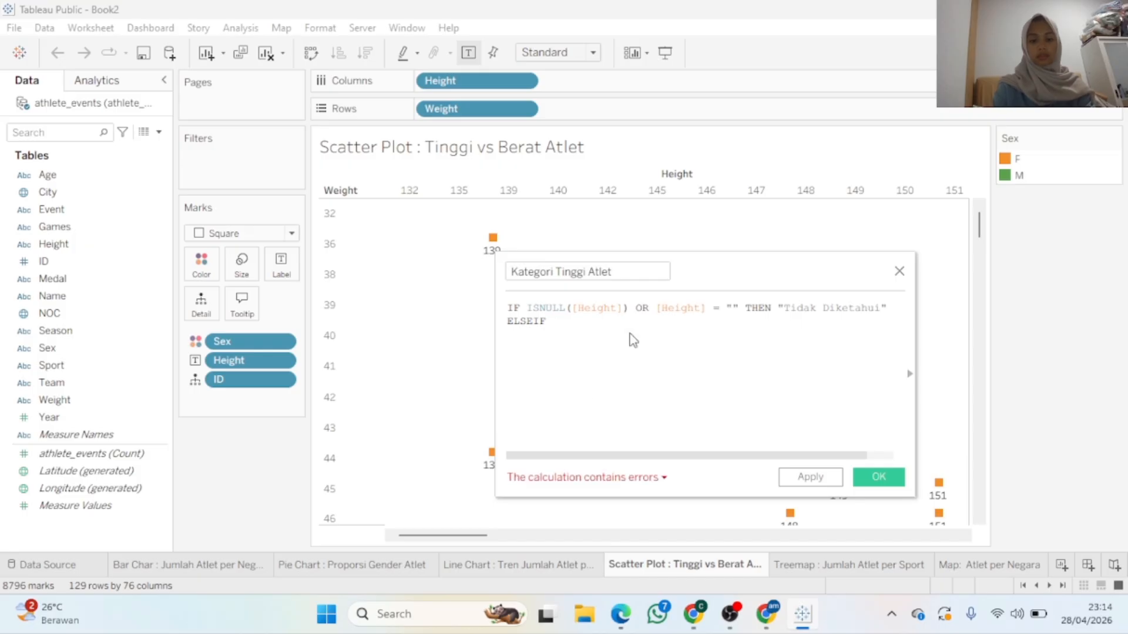
pyautogui.write('INT')
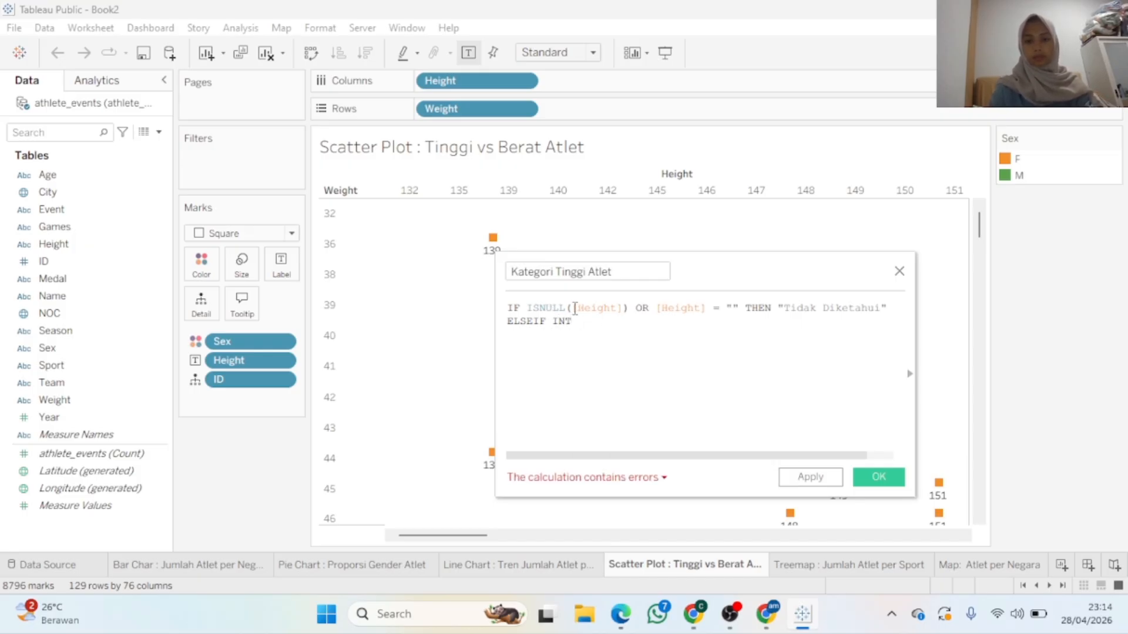
pyautogui.moveTo(565, 308); pyautogui.dragTo(630, 309)
pyautogui.hotkey('ctrl', 'c')
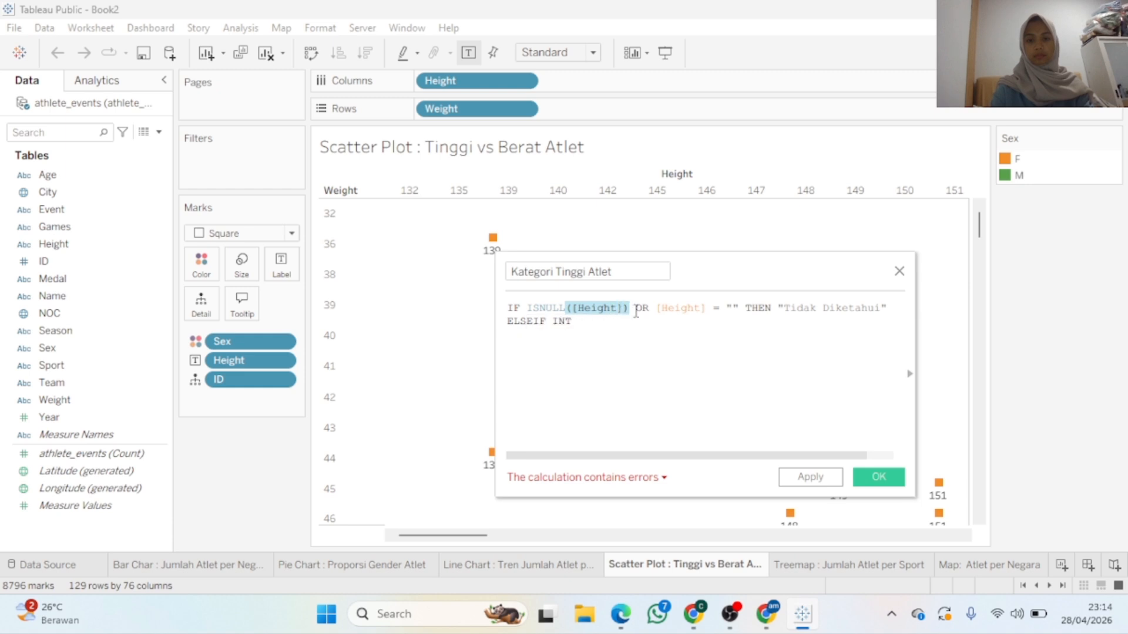
pyautogui.click(635, 330)
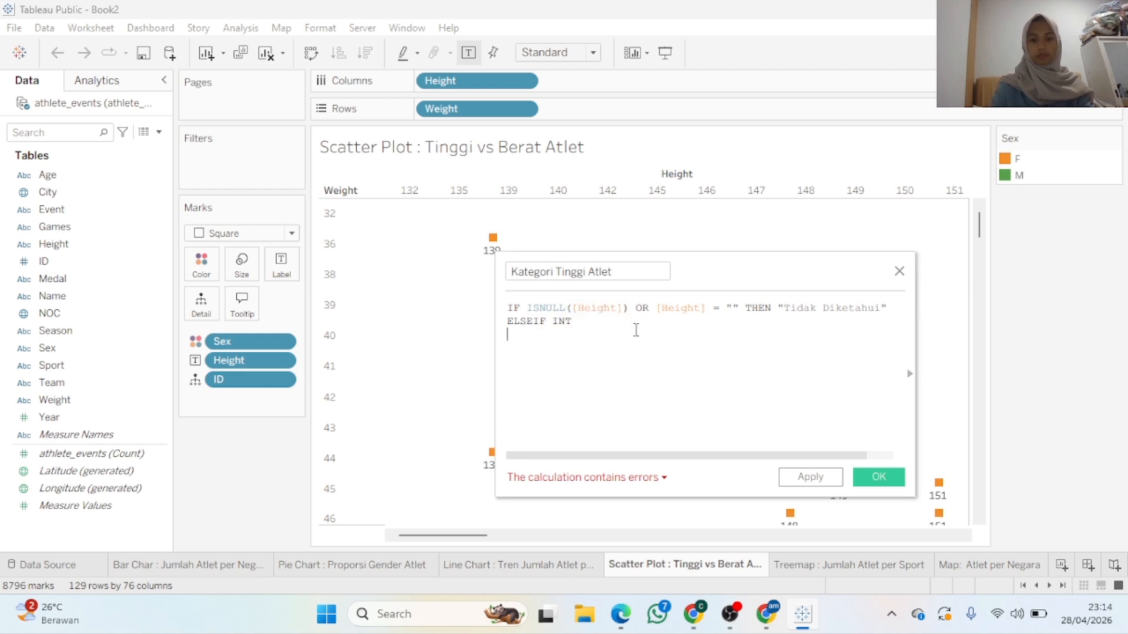
pyautogui.hotkey('ctrl', 'v')
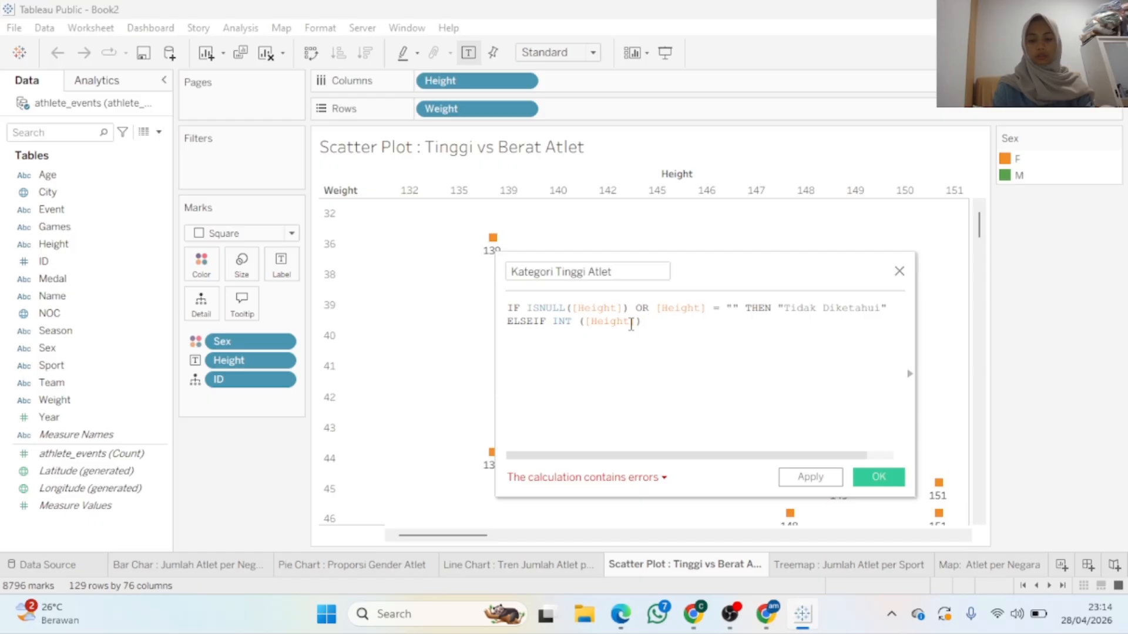
pyautogui.write('<= 160')
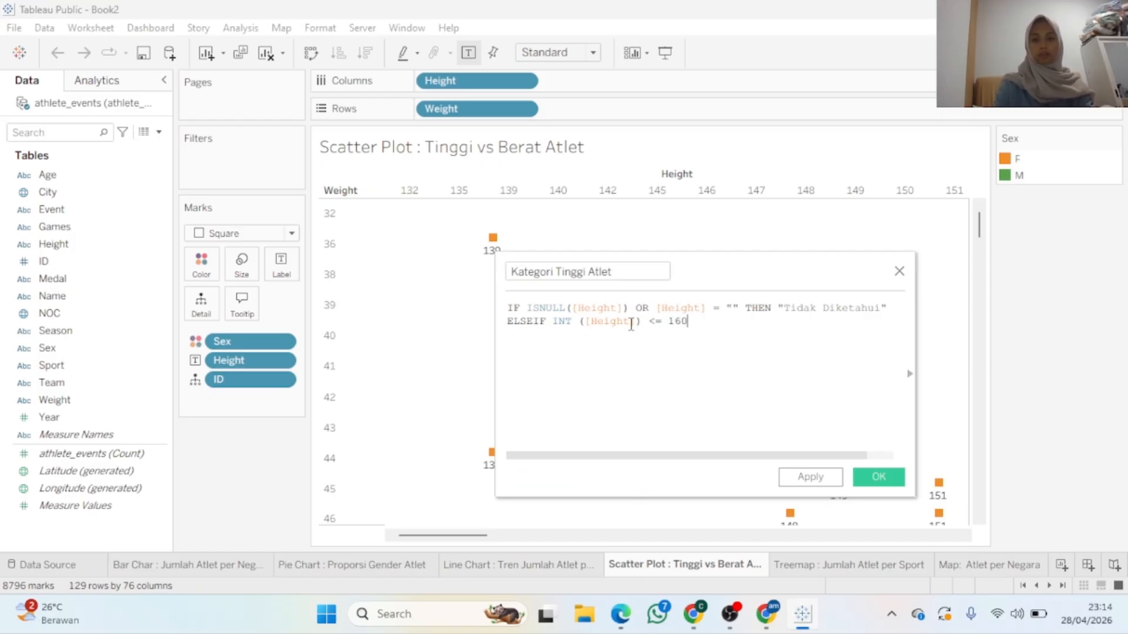
pyautogui.write(' THE')
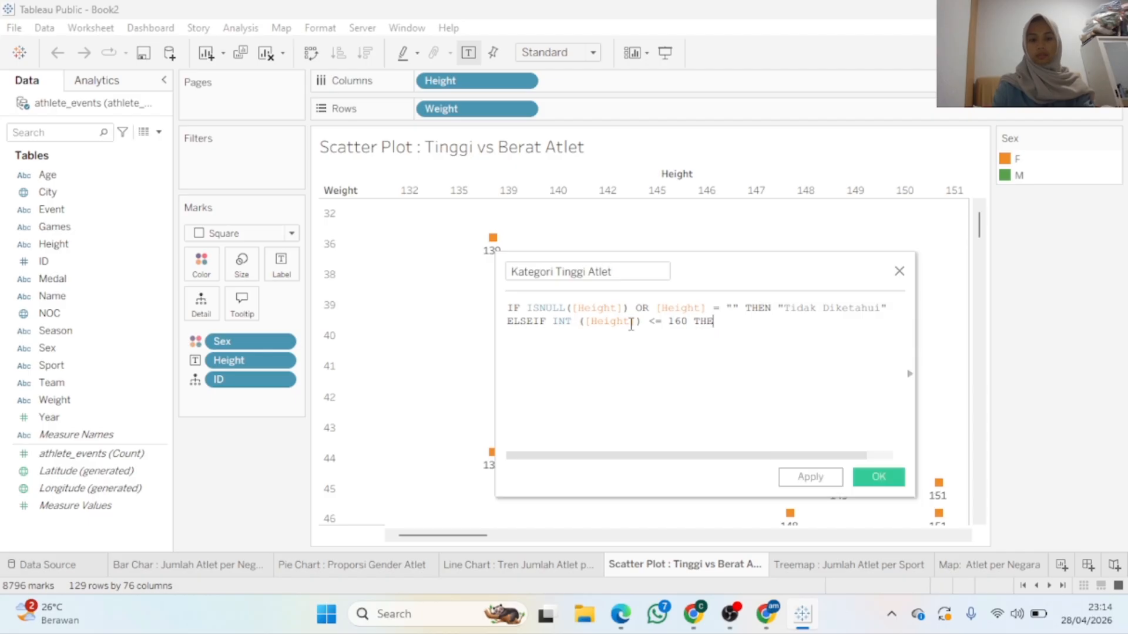
pyautogui.write('N "Pend')
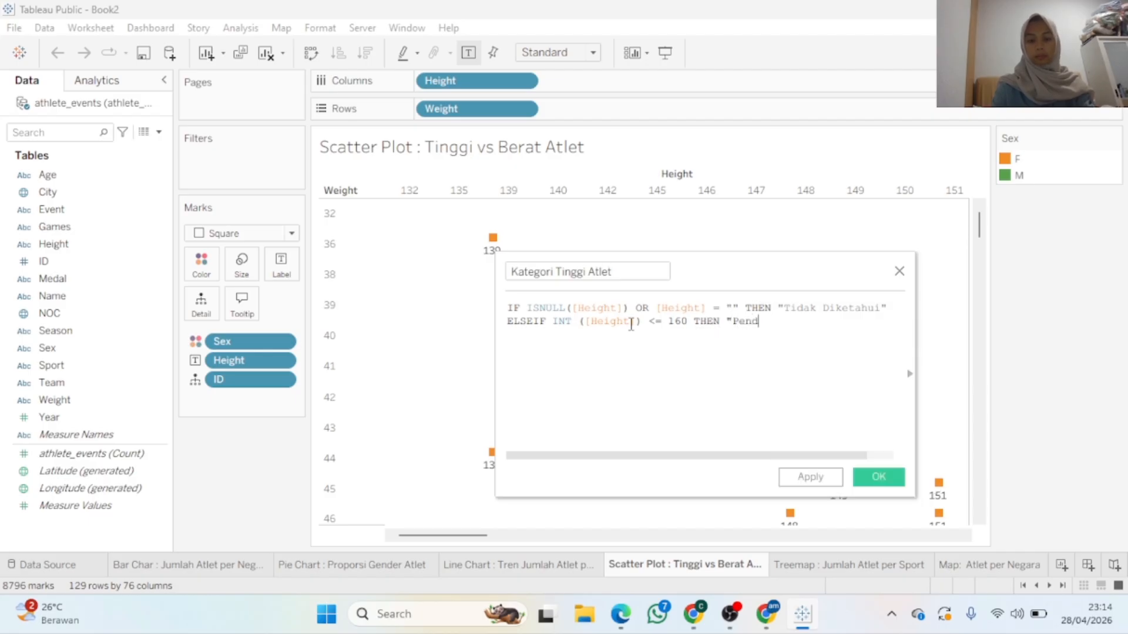
pyautogui.write('ek"')
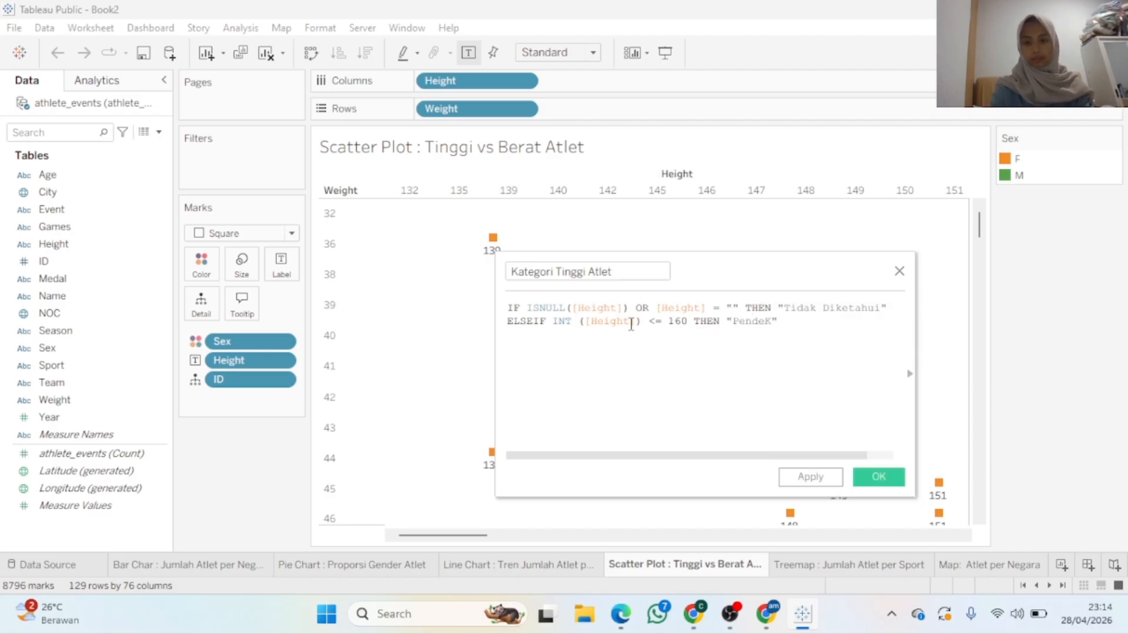
pyautogui.press('BackSpace')
pyautogui.press('BackSpace')
pyautogui.write('k"')
# Duplicate line 2 as a third line: ELSEIF INT([Height]) <= 180 THEN "Sedang"
pyautogui.moveTo(781, 324); pyautogui.dragTo(498, 322)
pyautogui.hotkey('ctrl', 'c')
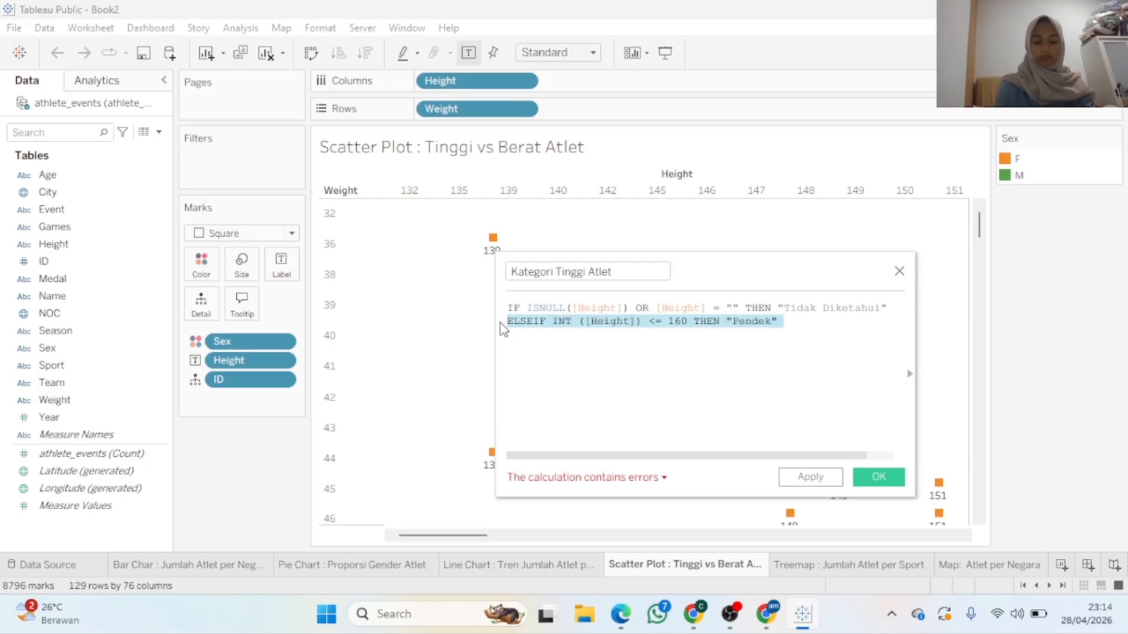
pyautogui.click(587, 333)
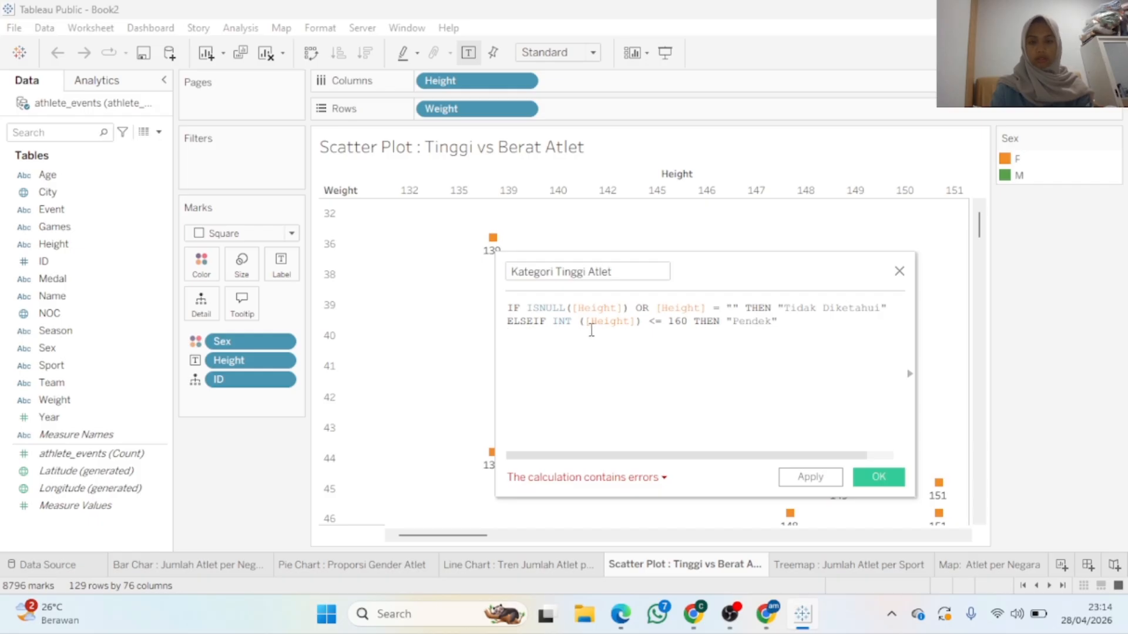
pyautogui.hotkey('ctrl', 'v')
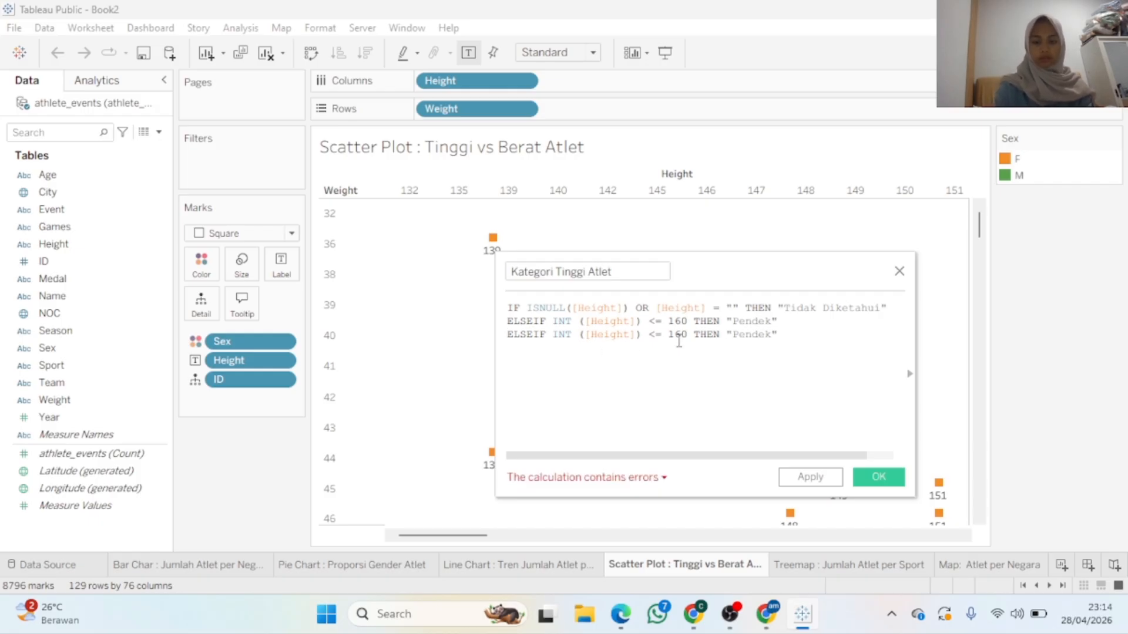
pyautogui.doubleClick(678, 341)
pyautogui.write('180')
pyautogui.doubleClick(736, 340)
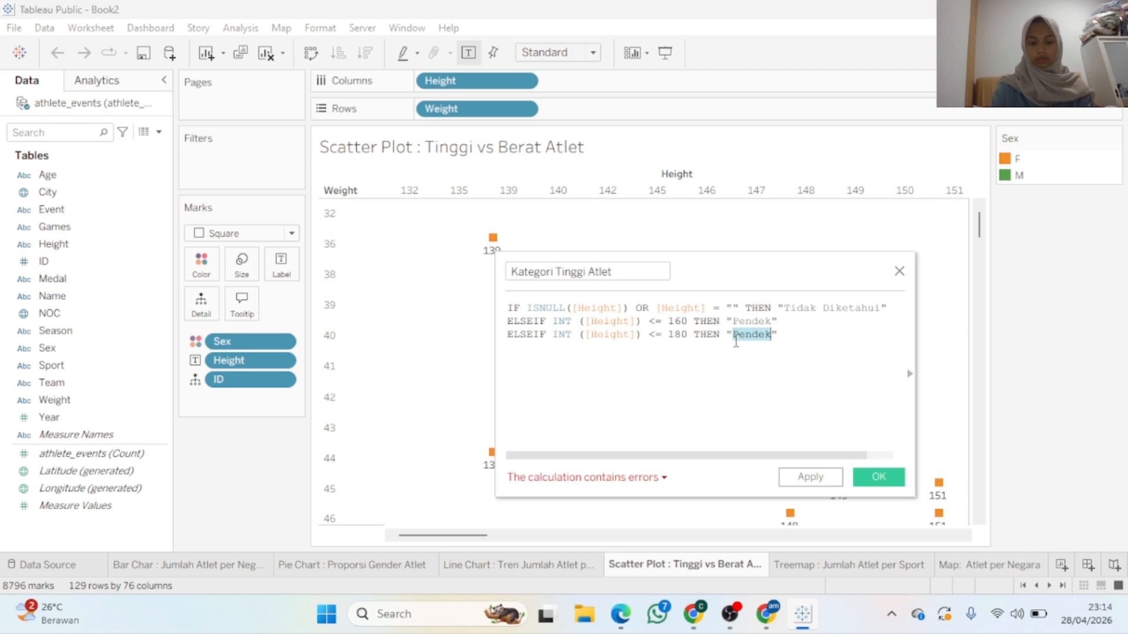
pyautogui.write('Sedang')
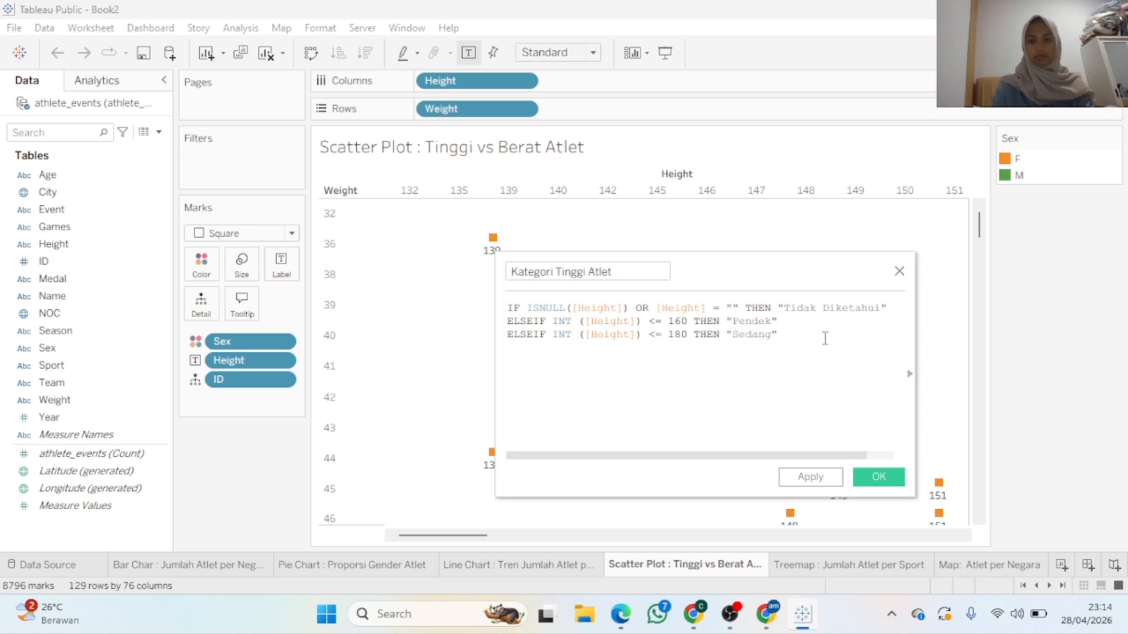
# Paste a fourth copy of the condition and trim it down to ELSEI
pyautogui.press('Return')
pyautogui.hotkey('ctrl', 'v')
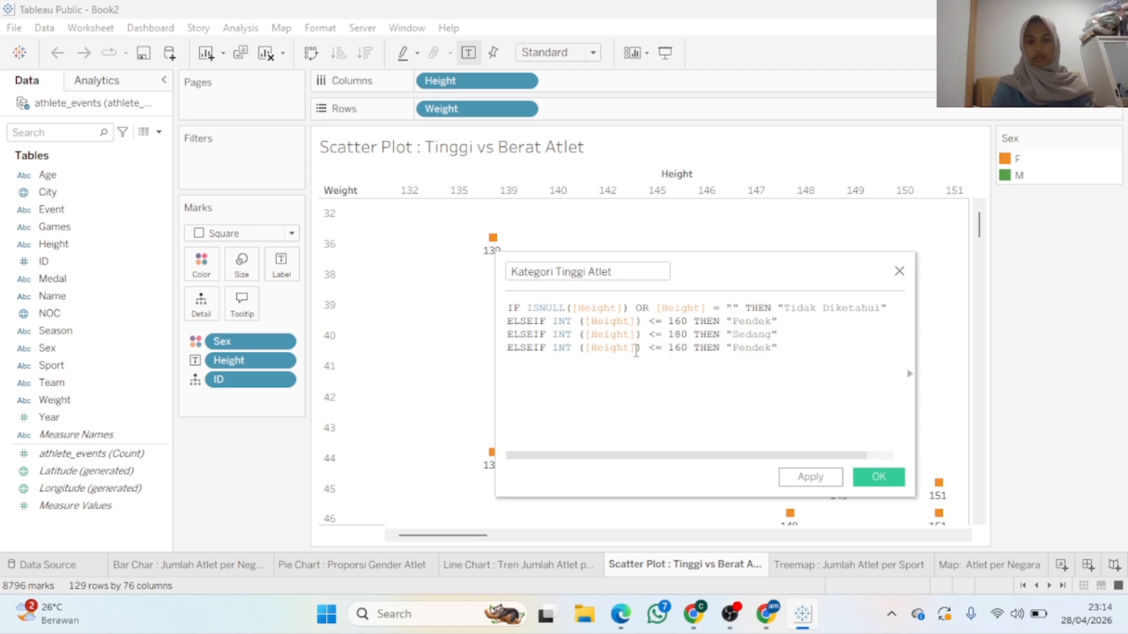
pyautogui.doubleClick(678, 348)
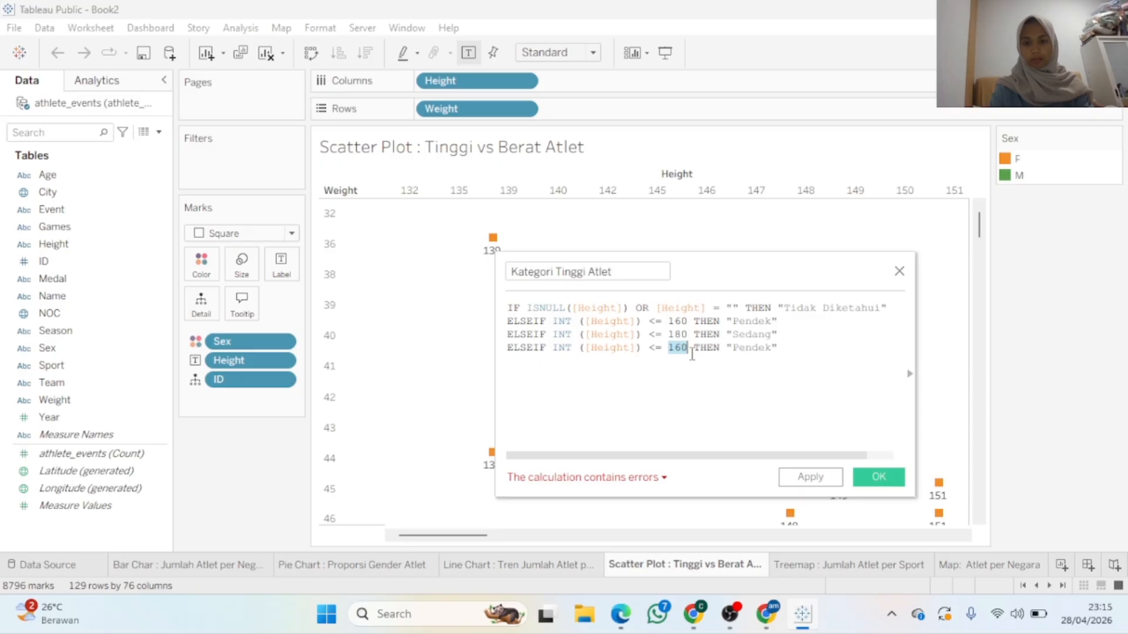
pyautogui.moveTo(783, 347); pyautogui.dragTo(539, 352)
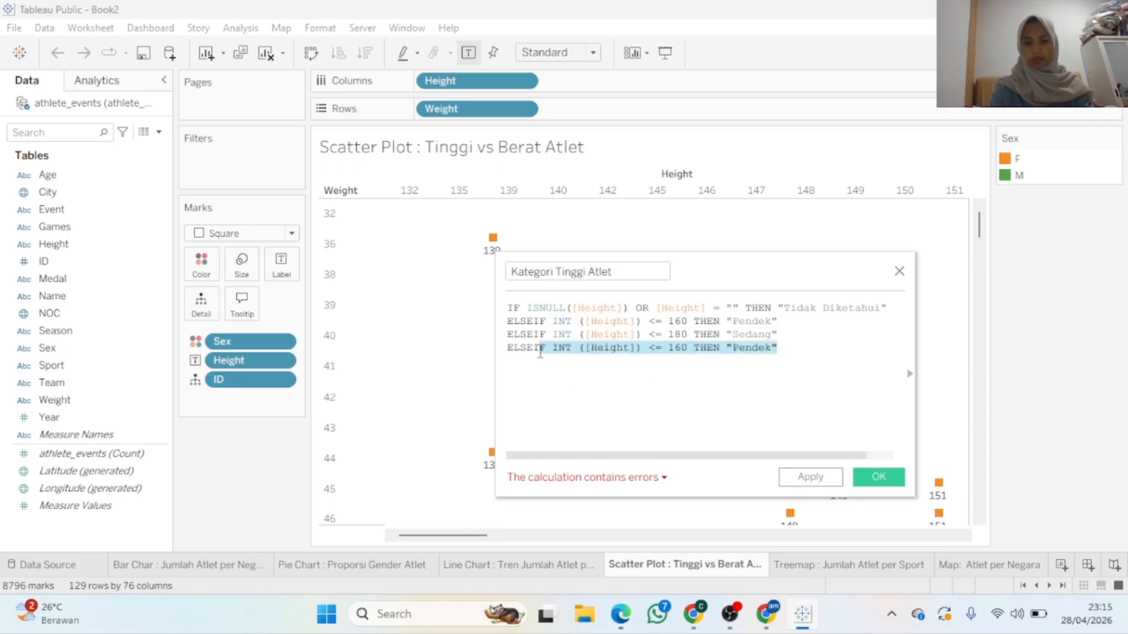
pyautogui.press('BackSpace')
pyautogui.press('BackSpace')
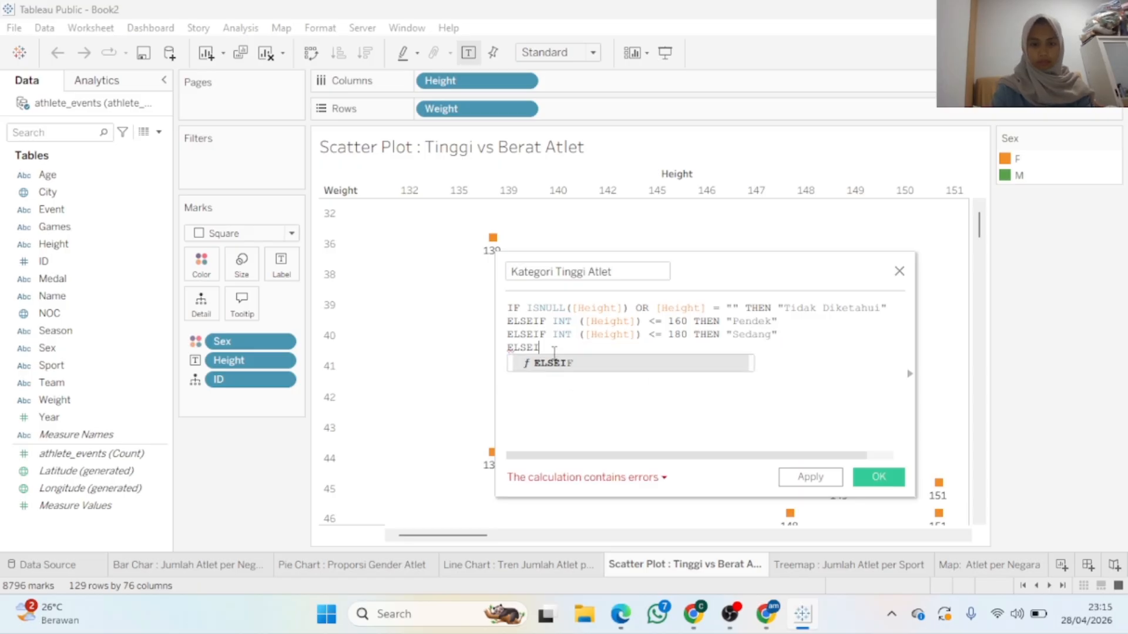
# Finish the formula with ELSE "Tingg" and a closing END line
pyautogui.press('Escape')
pyautogui.write('"Tingg')
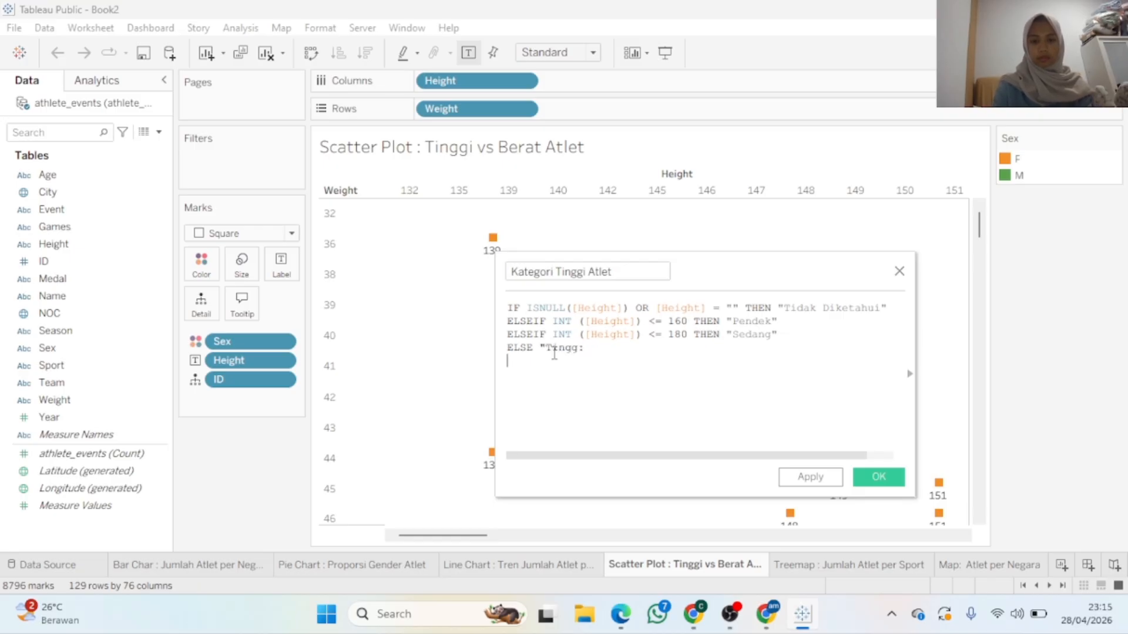
pyautogui.write('"')
pyautogui.press('Return')
pyautogui.write('END')
pyautogui.press('Escape')
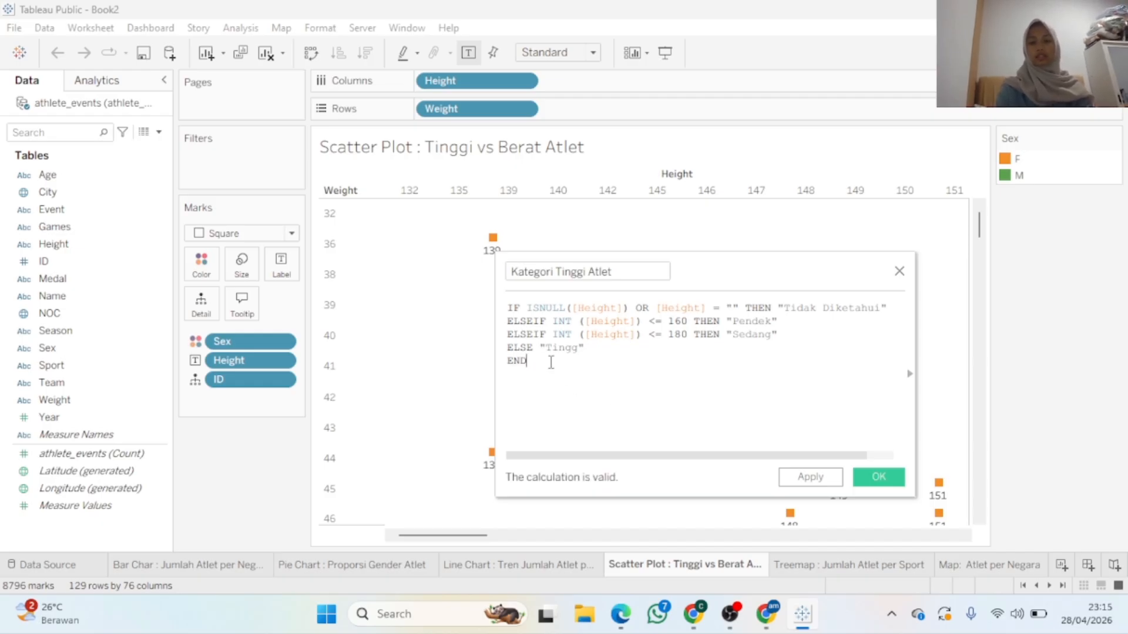
# Move the calculation editor aside to see the chart, then apply the calculation
pyautogui.moveTo(694, 267); pyautogui.dragTo(789, 269)
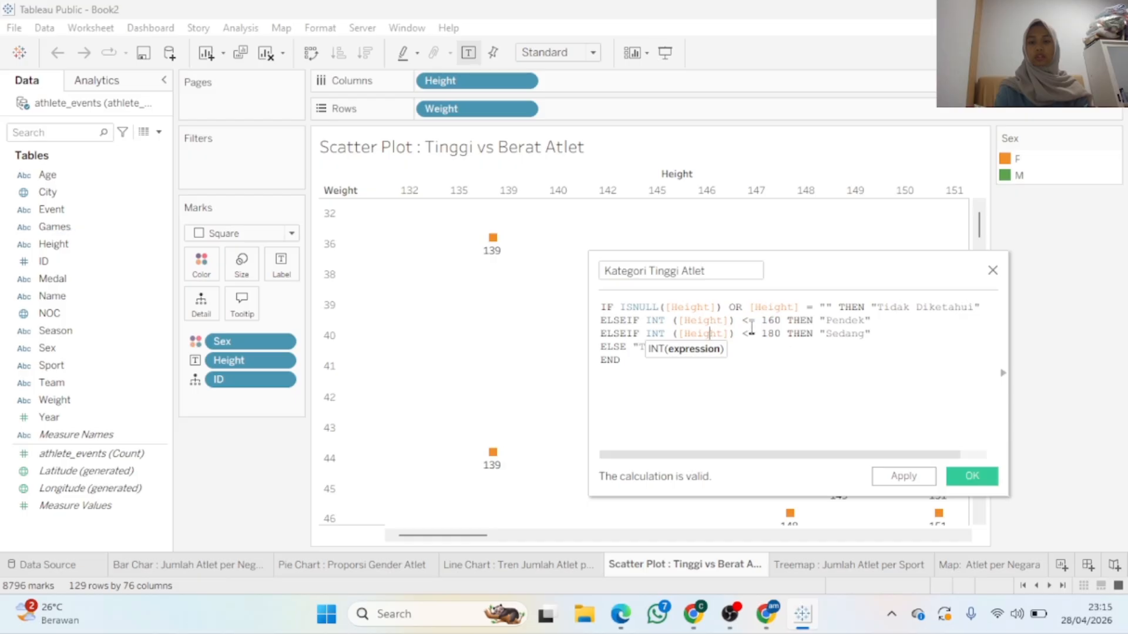
pyautogui.click(771, 381)
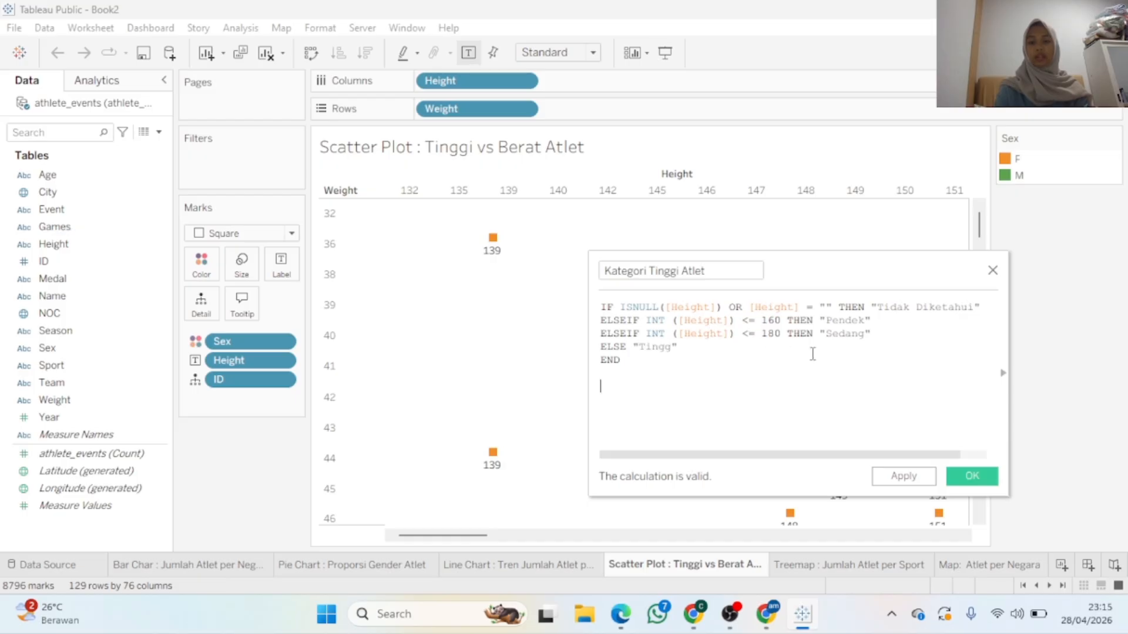
pyautogui.click(696, 341)
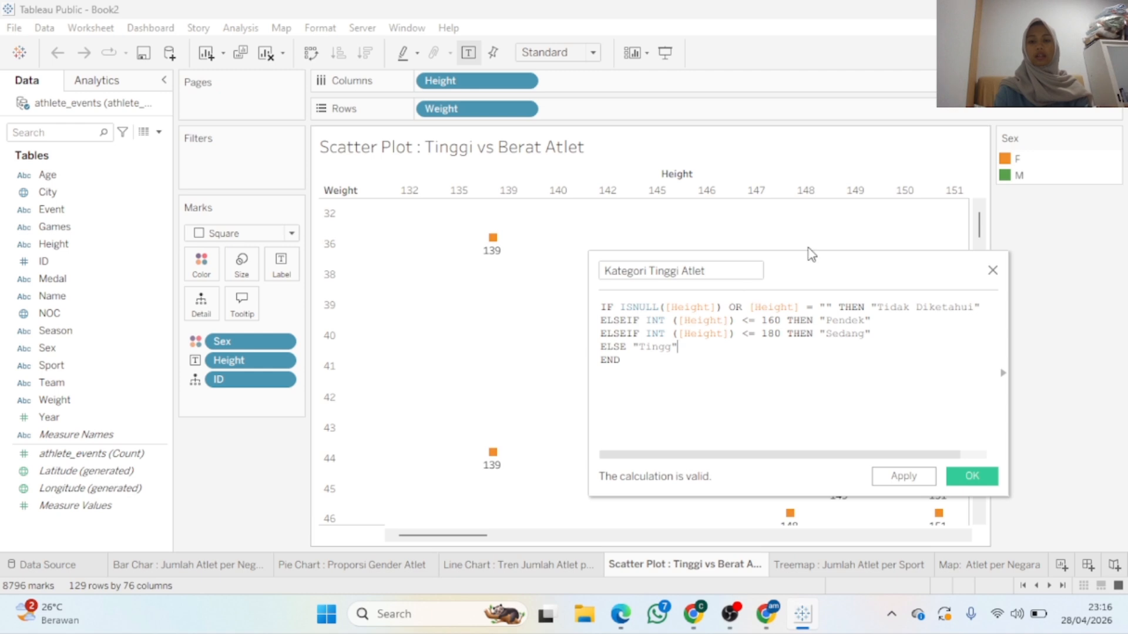
pyautogui.moveTo(798, 260); pyautogui.dragTo(875, 239)
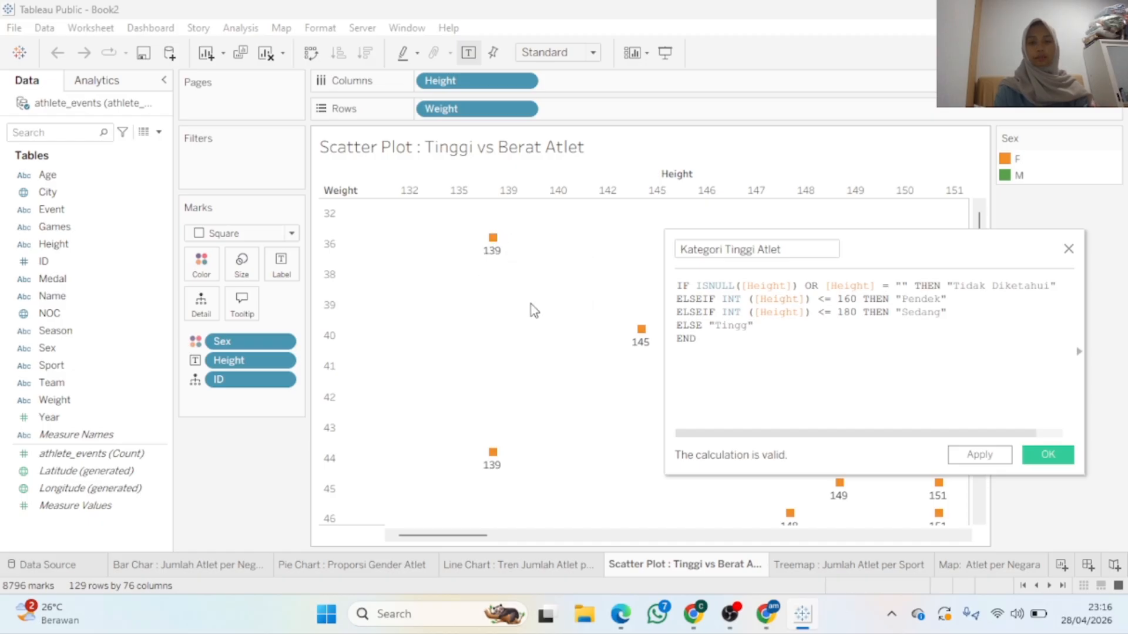
pyautogui.moveTo(493, 251)
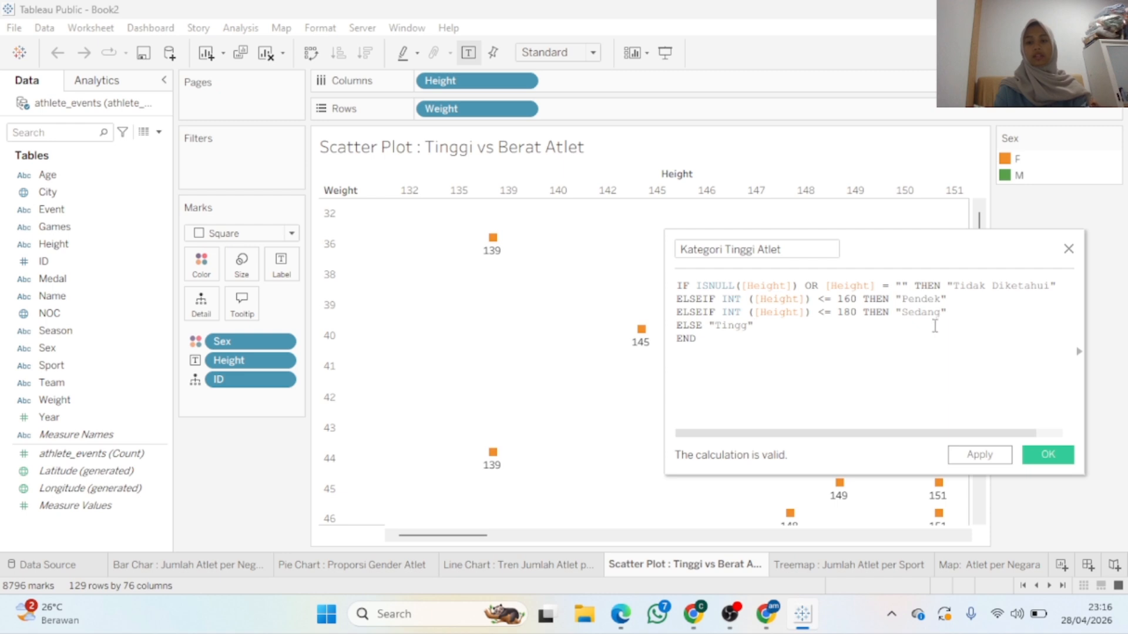
pyautogui.click(988, 456)
# Close the editor and colour the scatter plot marks by Kategori Tinggi Atlet (Pendek, Sedang, Tingg)
pyautogui.click(1052, 457)
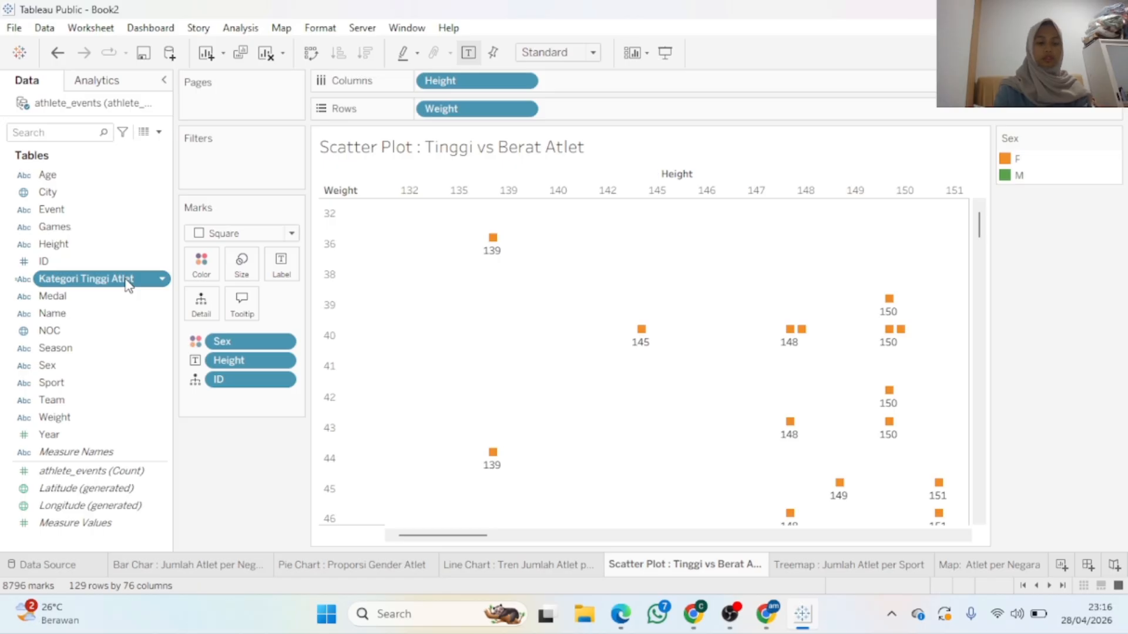
pyautogui.moveTo(128, 283); pyautogui.dragTo(209, 271)
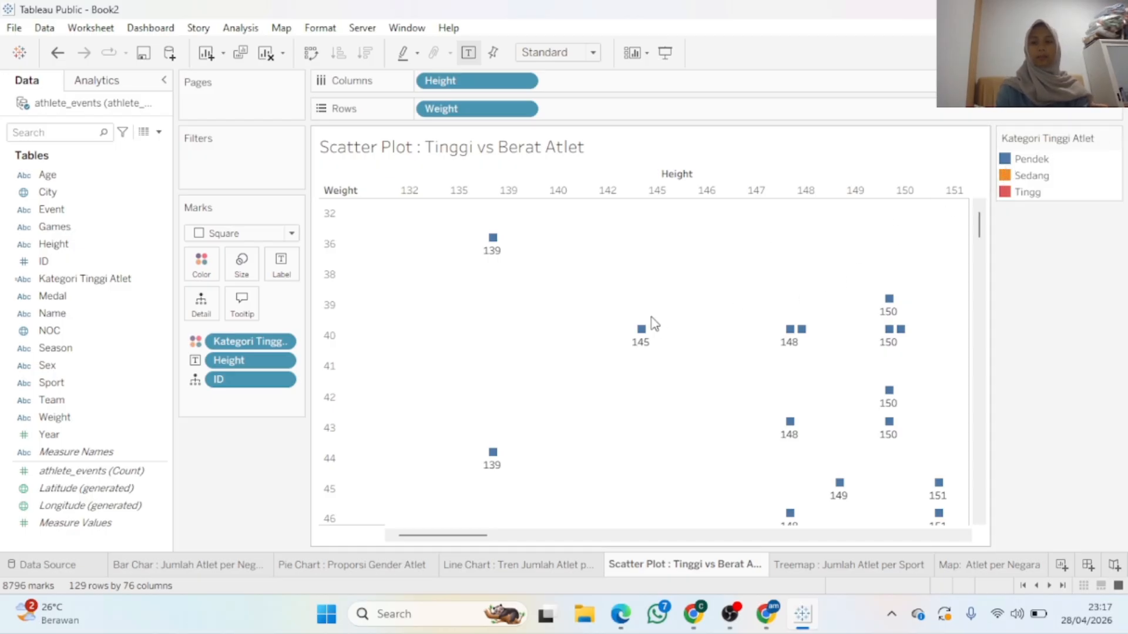
pyautogui.moveTo(500, 256)
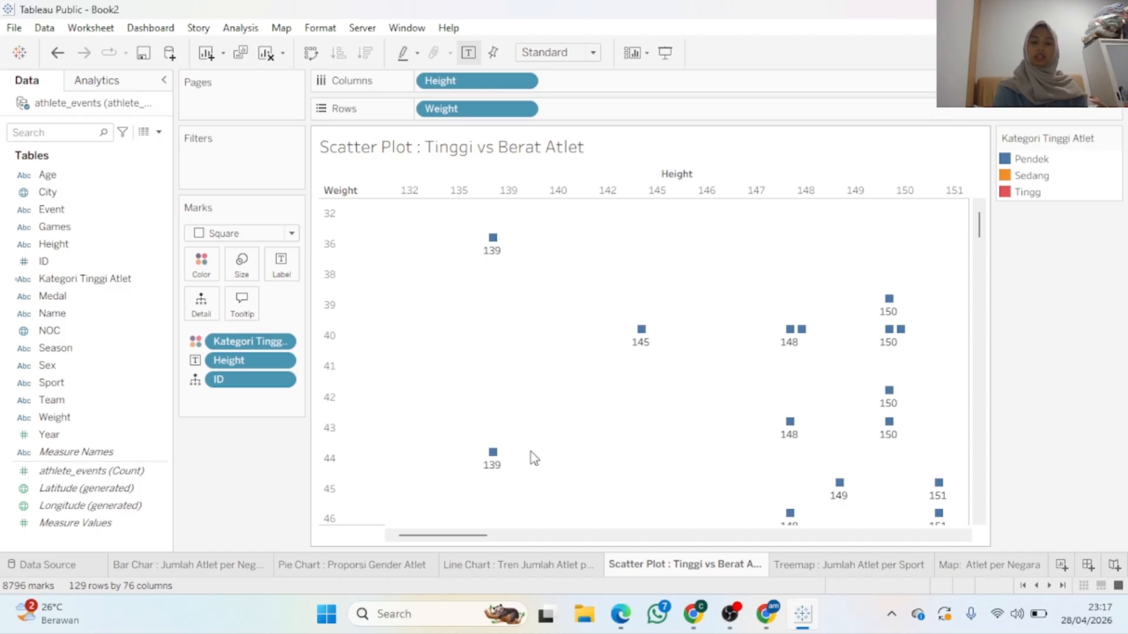
pyautogui.moveTo(478, 535); pyautogui.dragTo(621, 545)
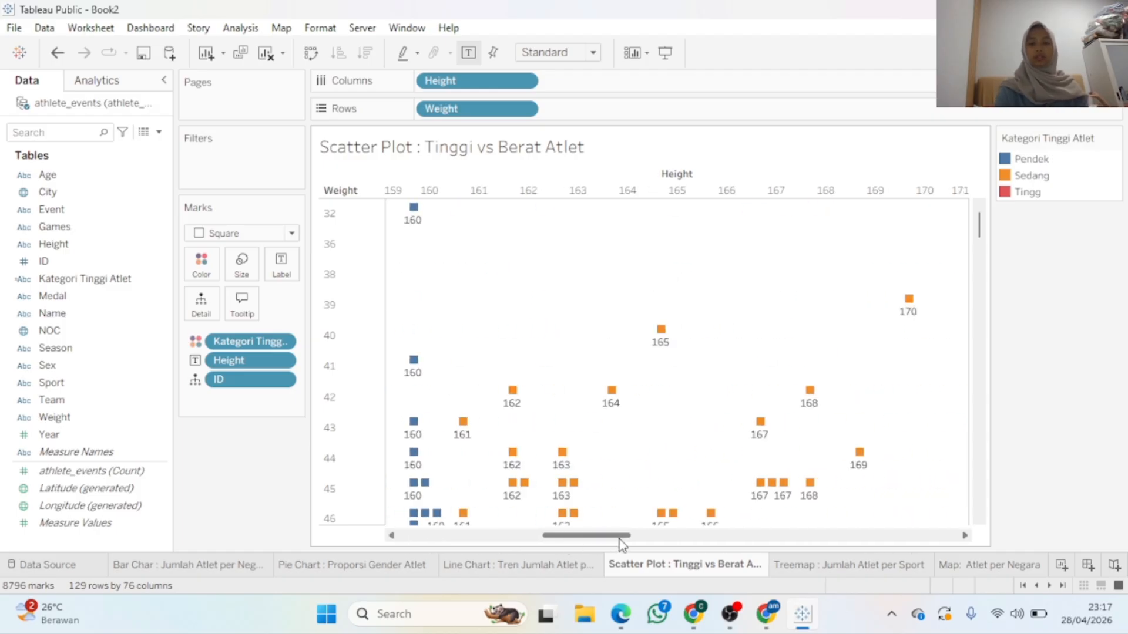
pyautogui.moveTo(460, 424)
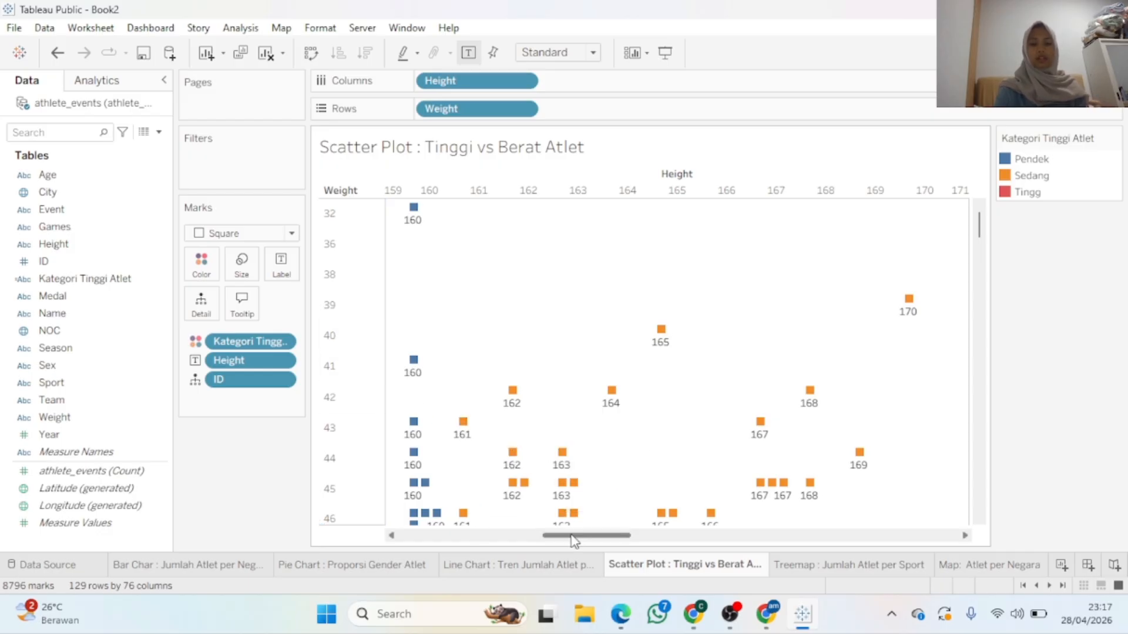
pyautogui.moveTo(571, 536); pyautogui.dragTo(989, 538)
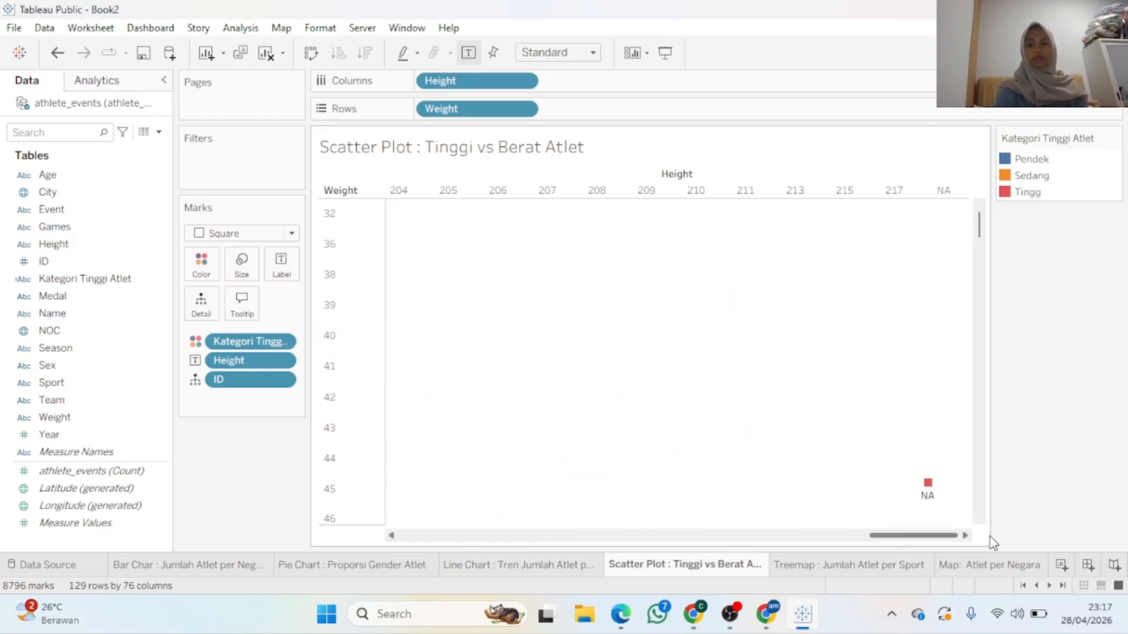
pyautogui.click(933, 491)
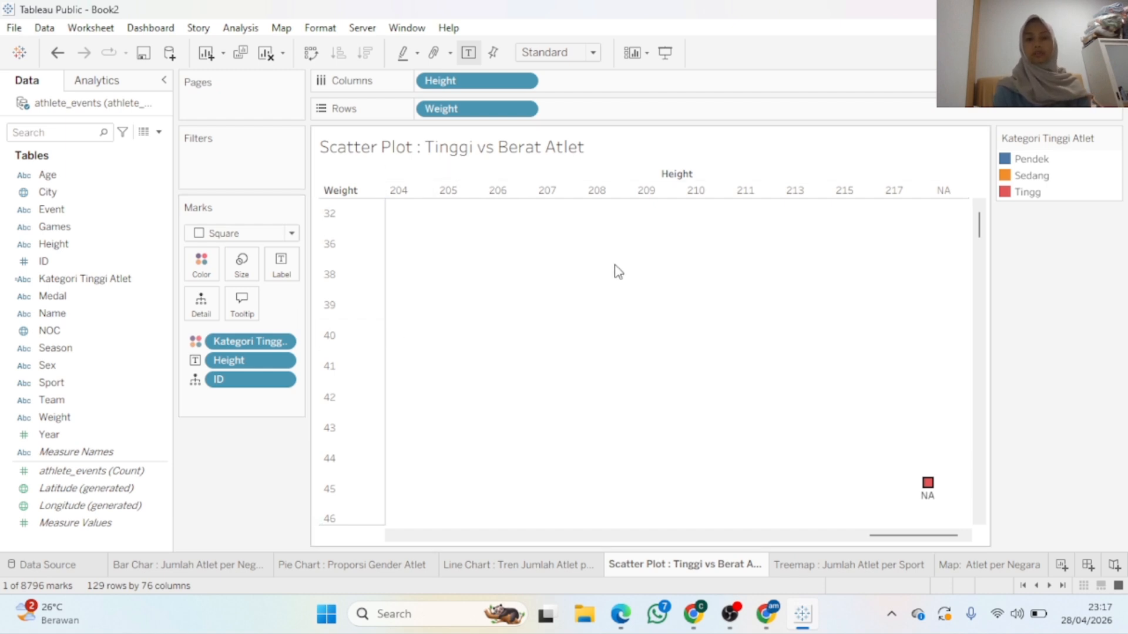
pyautogui.moveTo(872, 536); pyautogui.dragTo(397, 533)
pyautogui.click(611, 427)
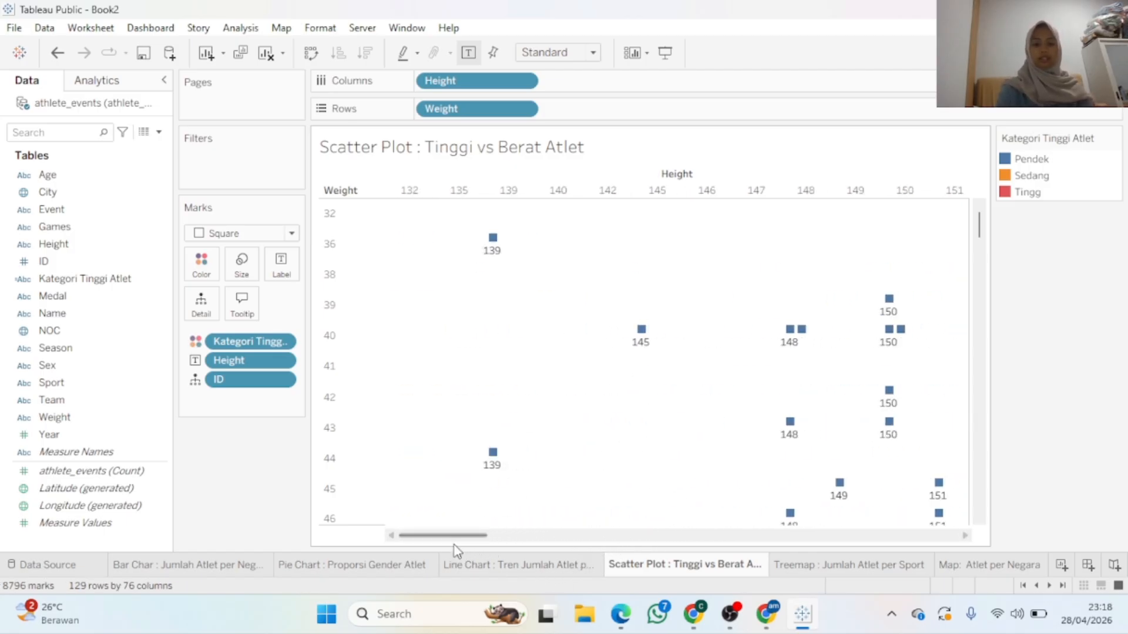
# On the Bar Char : Jumlah Atlet per Negara sheet, open a new empty calculated field
pyautogui.click(226, 564)
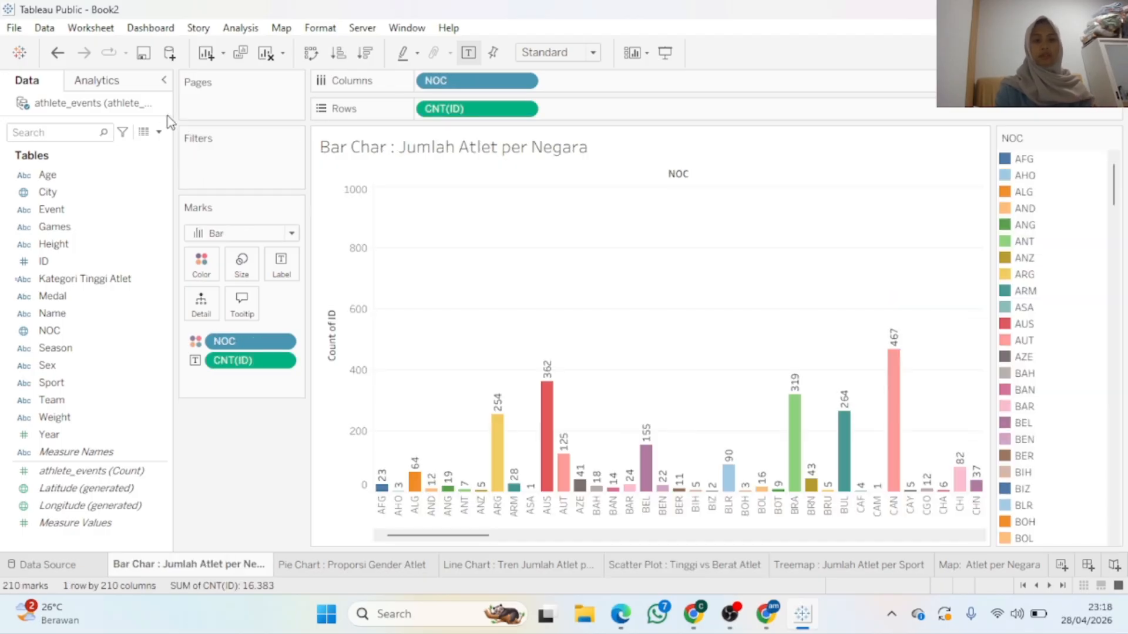
pyautogui.click(159, 131)
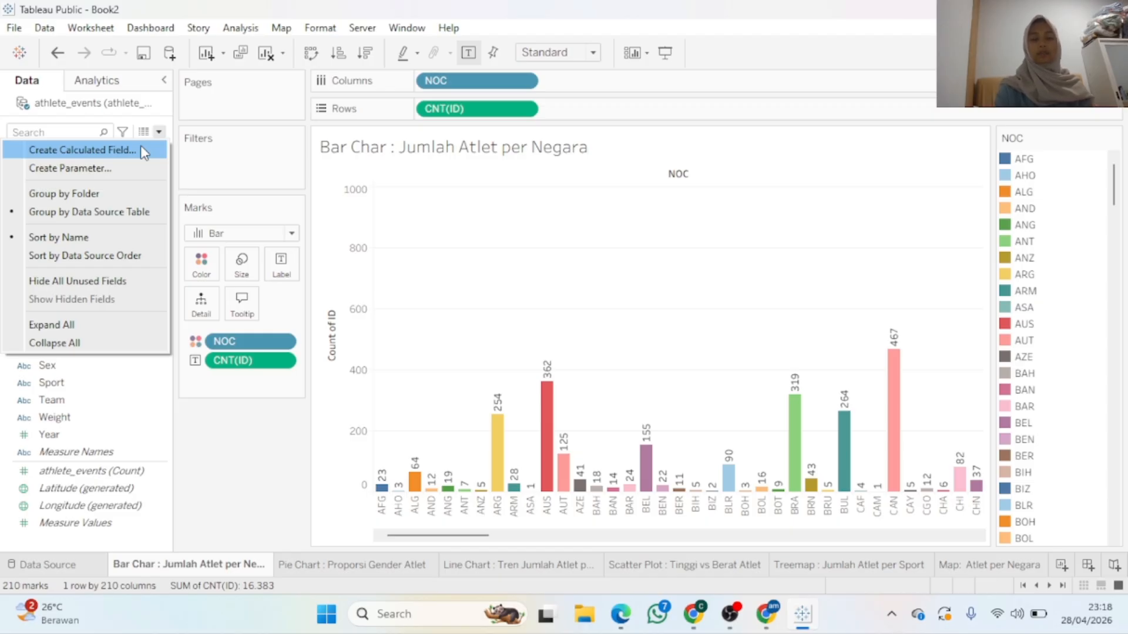
pyautogui.click(358, 304)
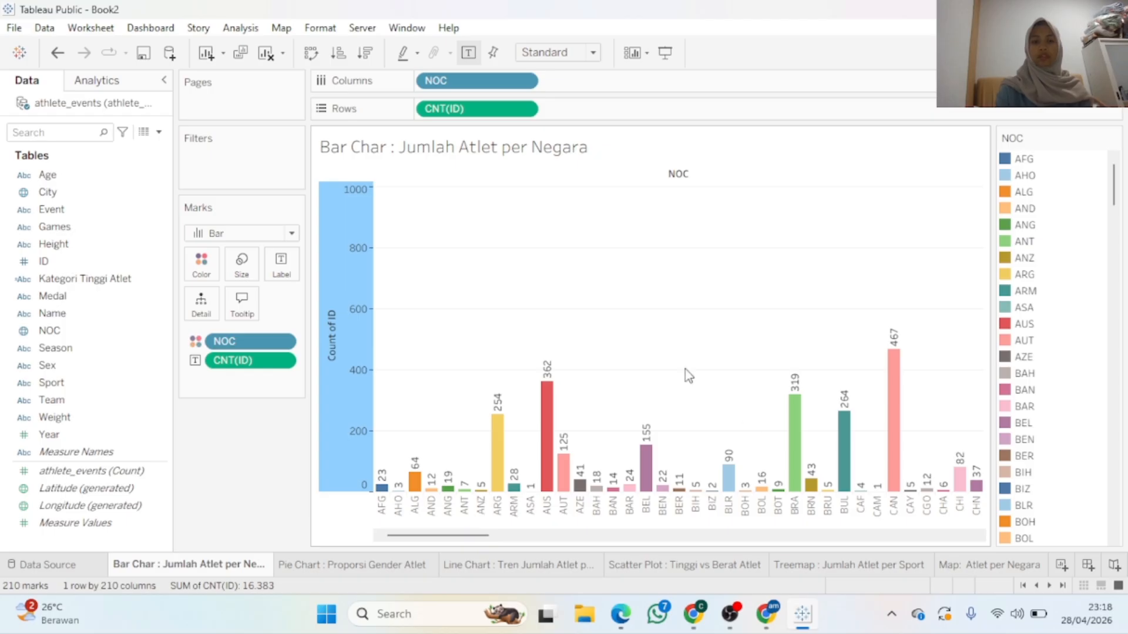
pyautogui.click(667, 343)
pyautogui.click(159, 132)
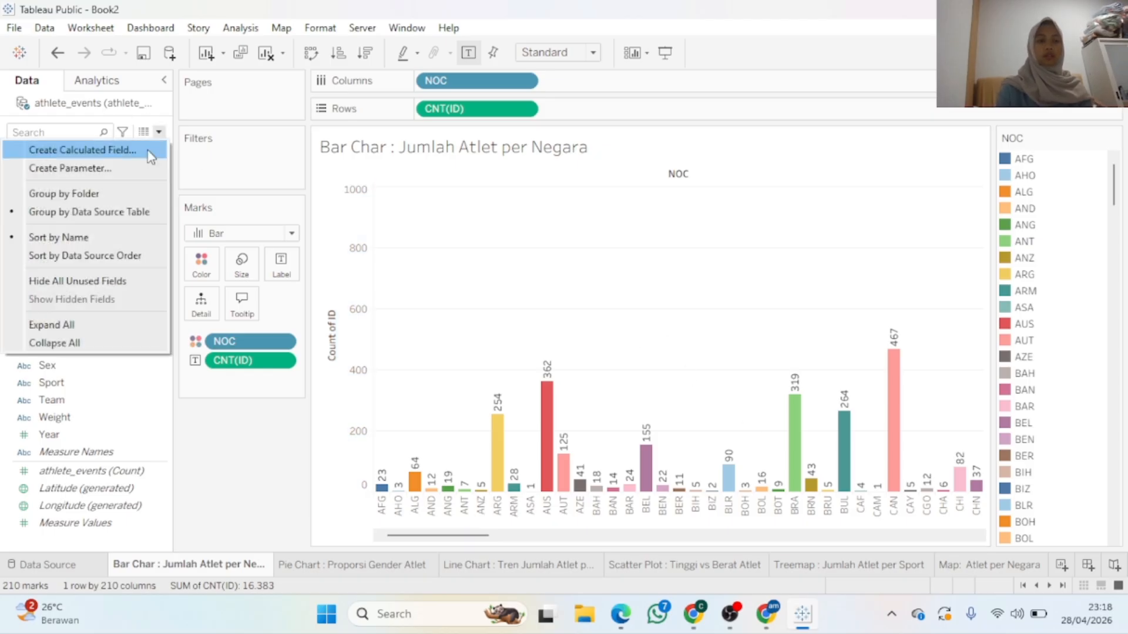
pyautogui.click(82, 149)
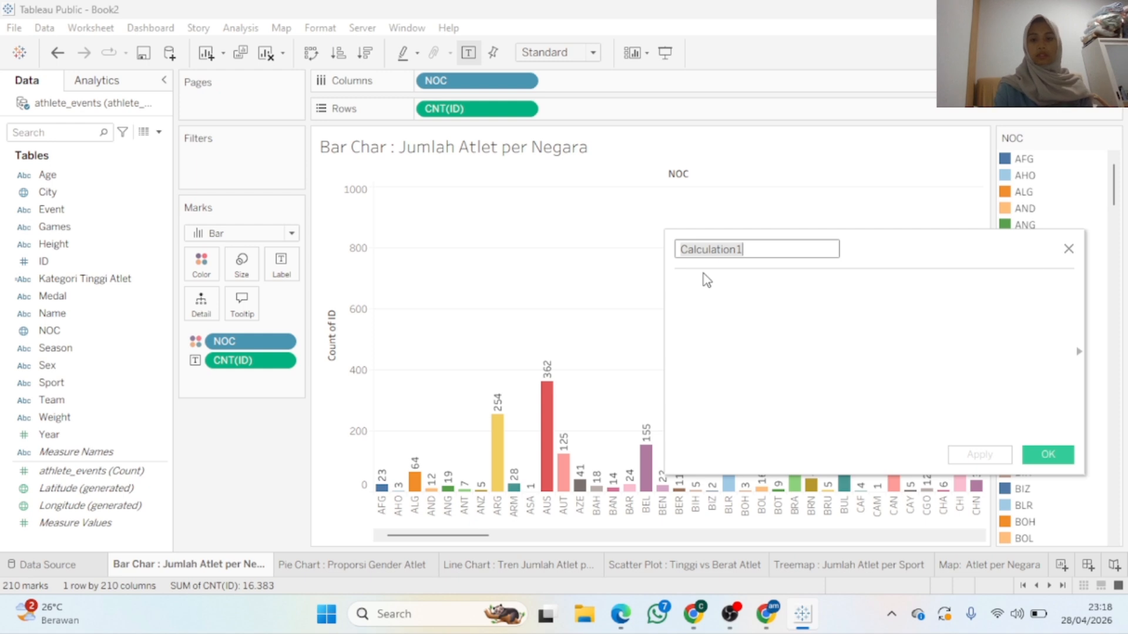
# Name the field 'Kategori Jumlah Atlet Per Negara' and write IF COUNT([ID]) < 50 THEN "Sedikit"
pyautogui.press('BackSpace')
pyautogui.write('Kateg')
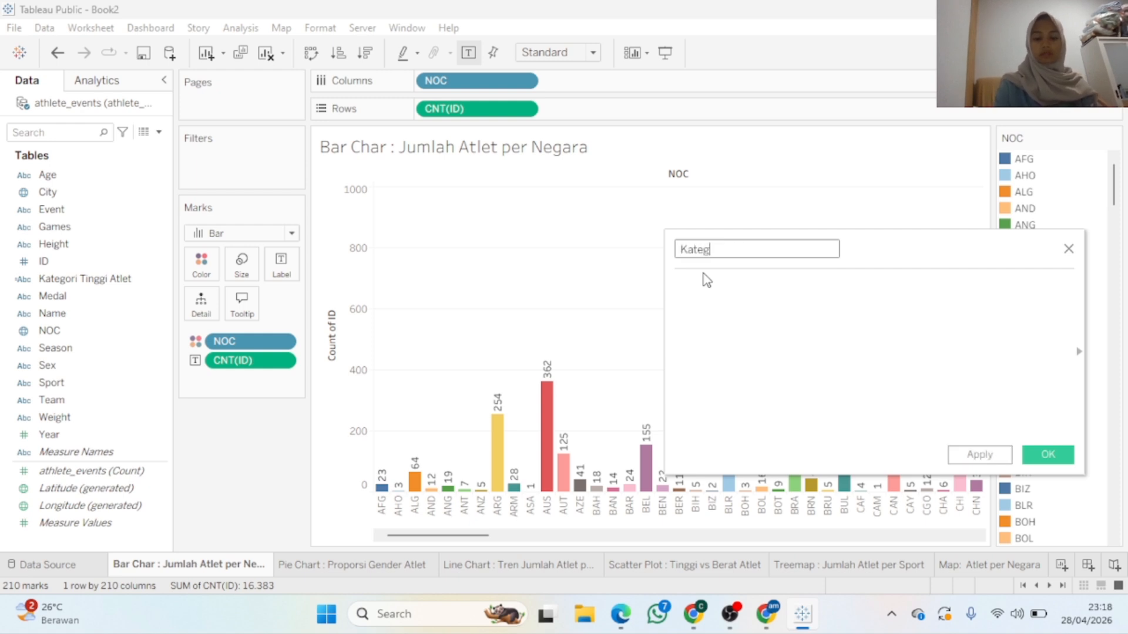
pyautogui.write('ori Jumlah At')
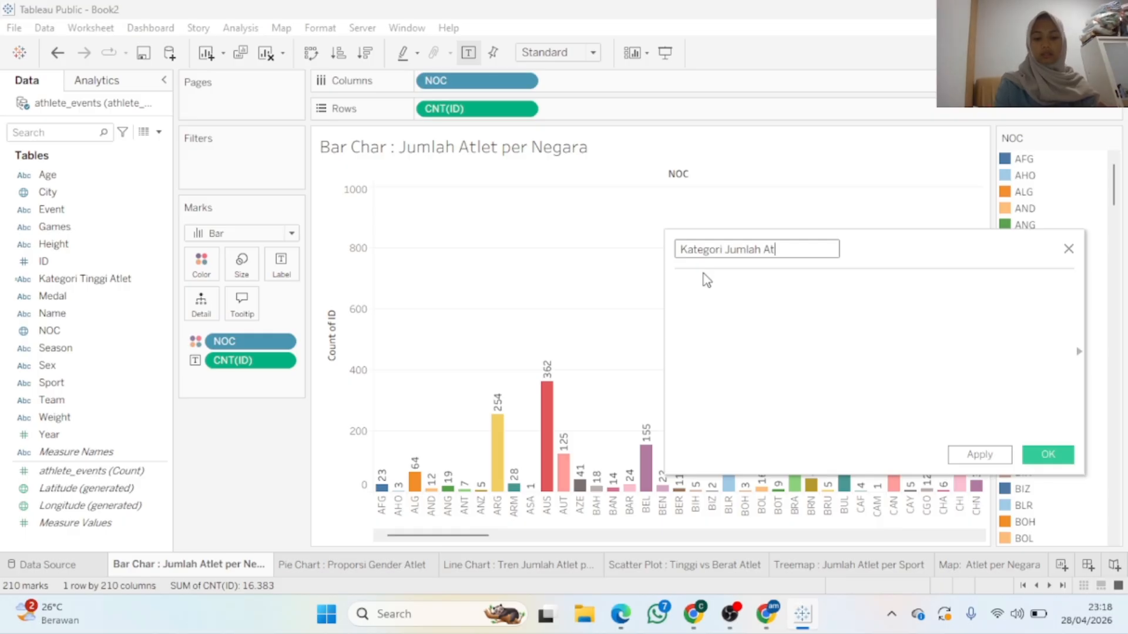
pyautogui.write('let Per ')
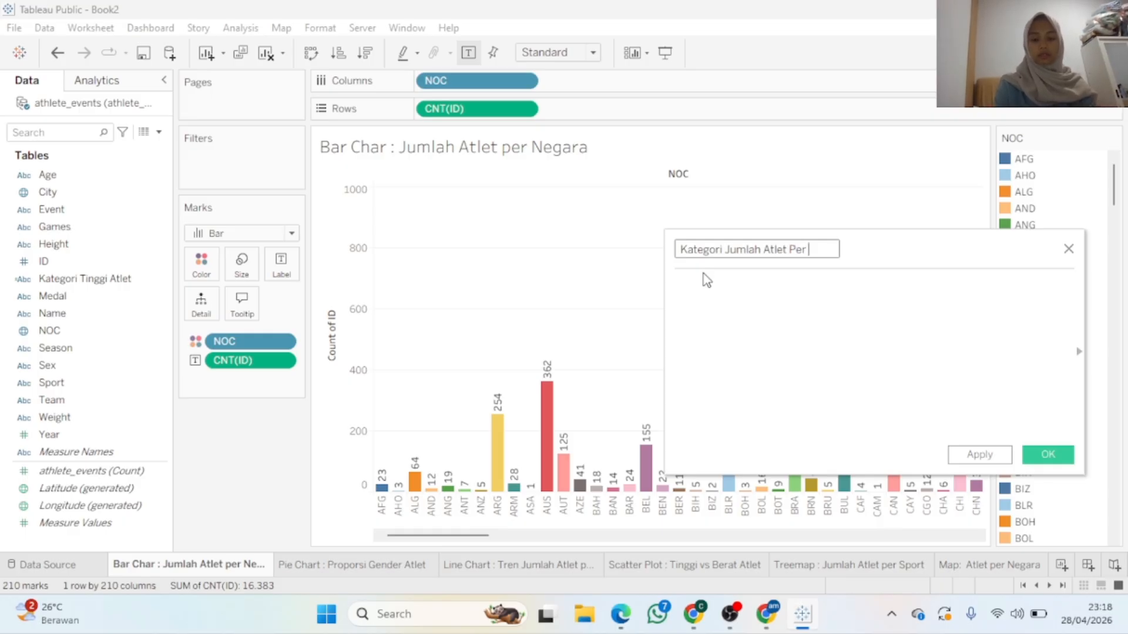
pyautogui.write('Negara')
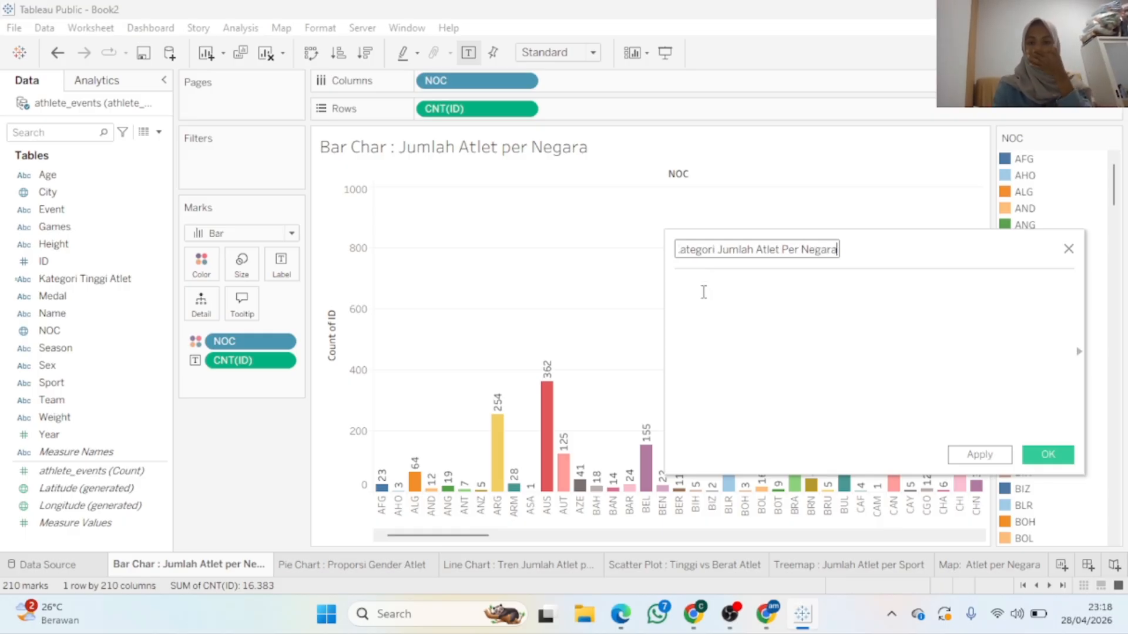
pyautogui.click(783, 315)
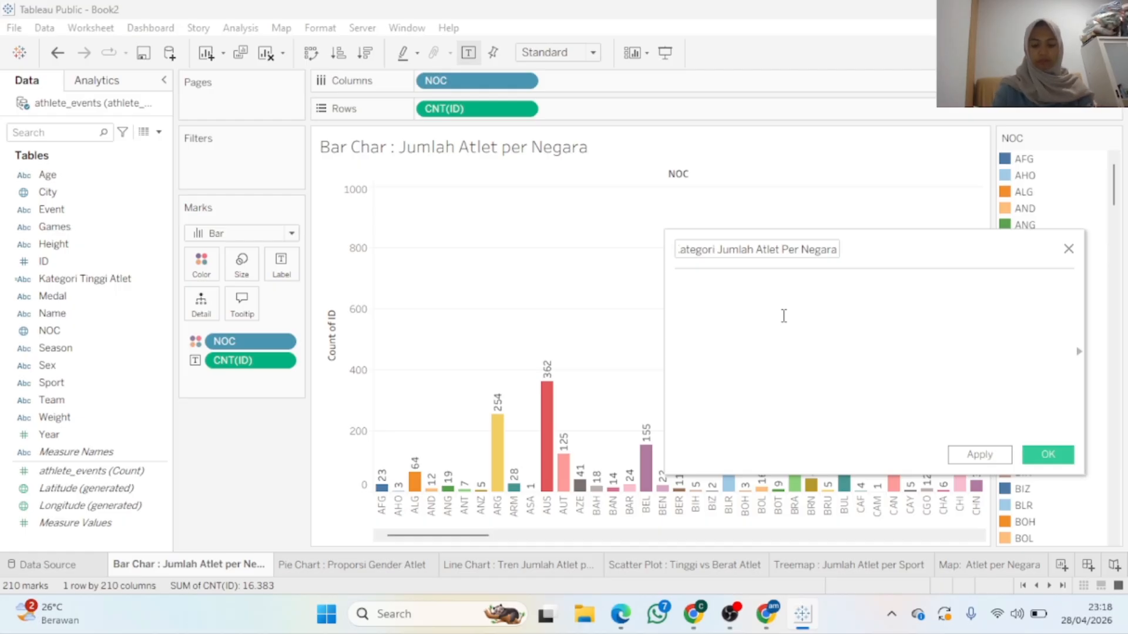
pyautogui.write('IF c')
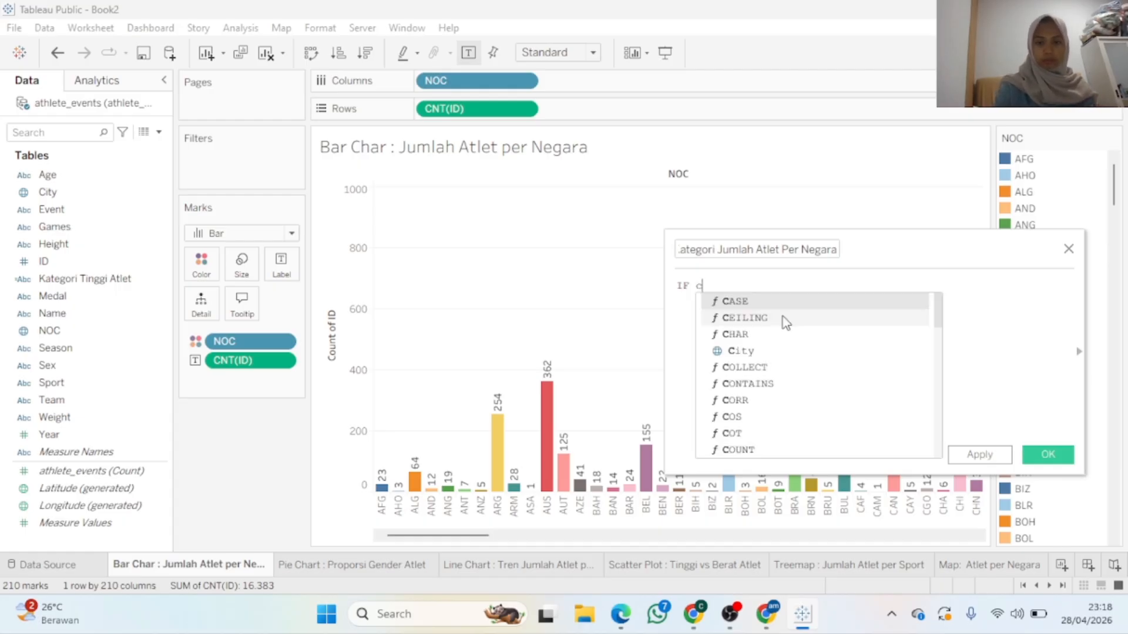
pyautogui.press('BackSpace')
pyautogui.write('COUN')
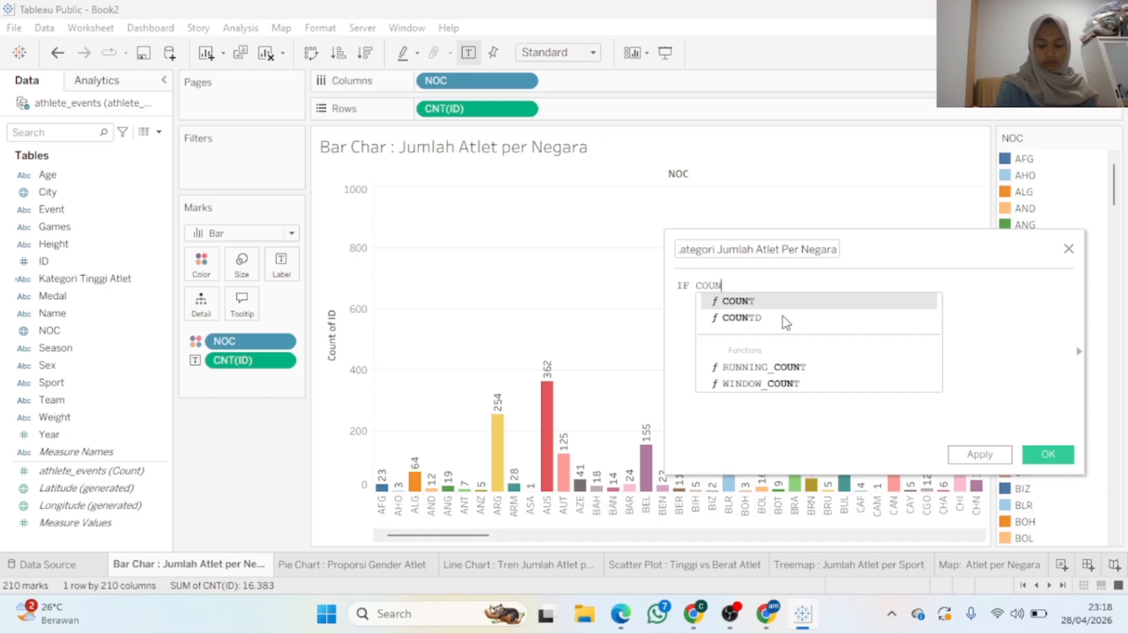
pyautogui.write('T')
pyautogui.press('BackSpace')
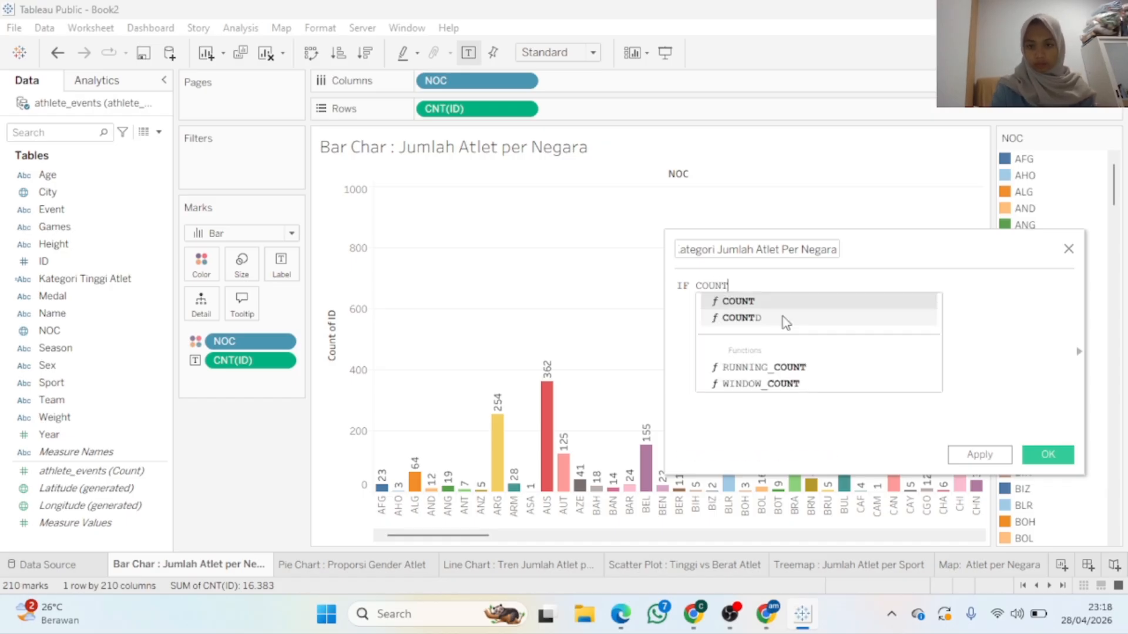
pyautogui.click(767, 303)
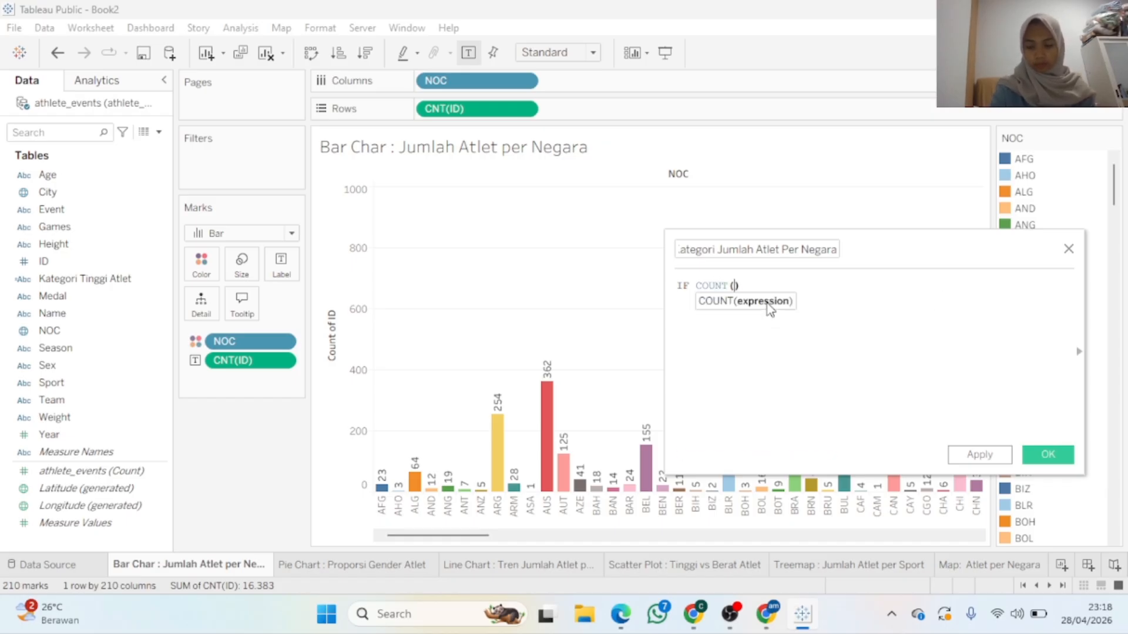
pyautogui.write('ID')
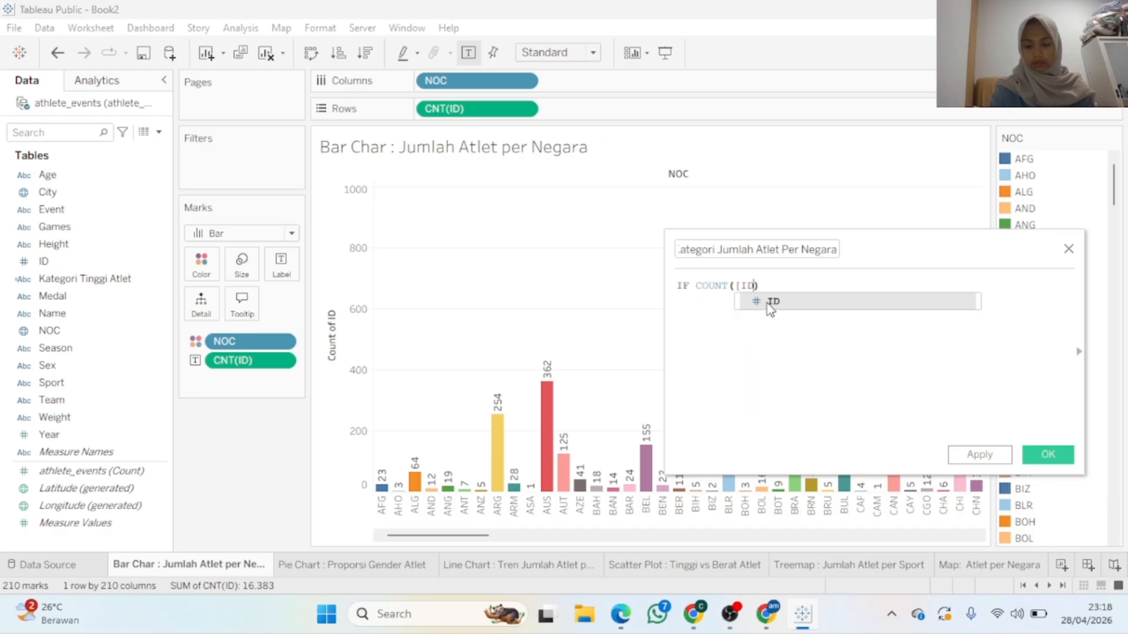
pyautogui.click(769, 302)
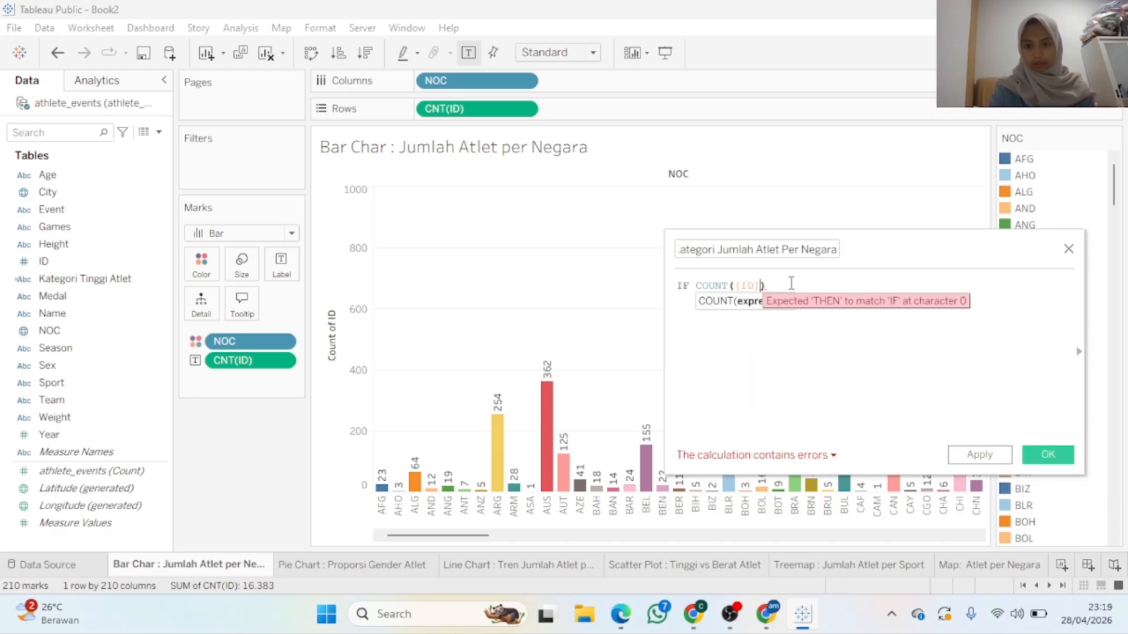
pyautogui.click(789, 283)
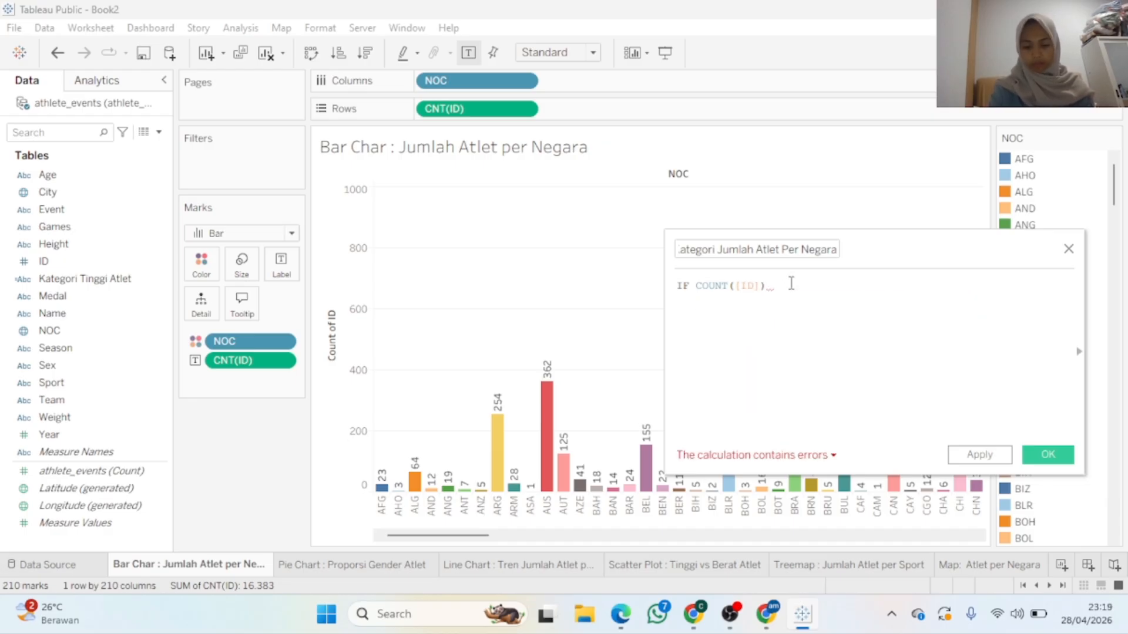
pyautogui.write('<')
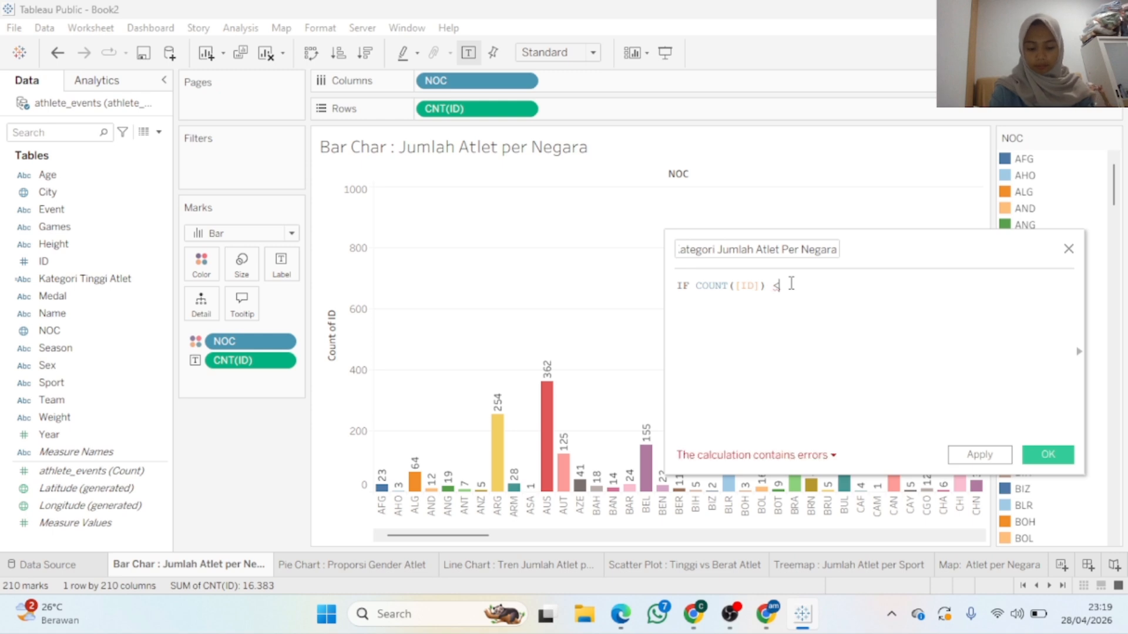
pyautogui.write(' 50 ')
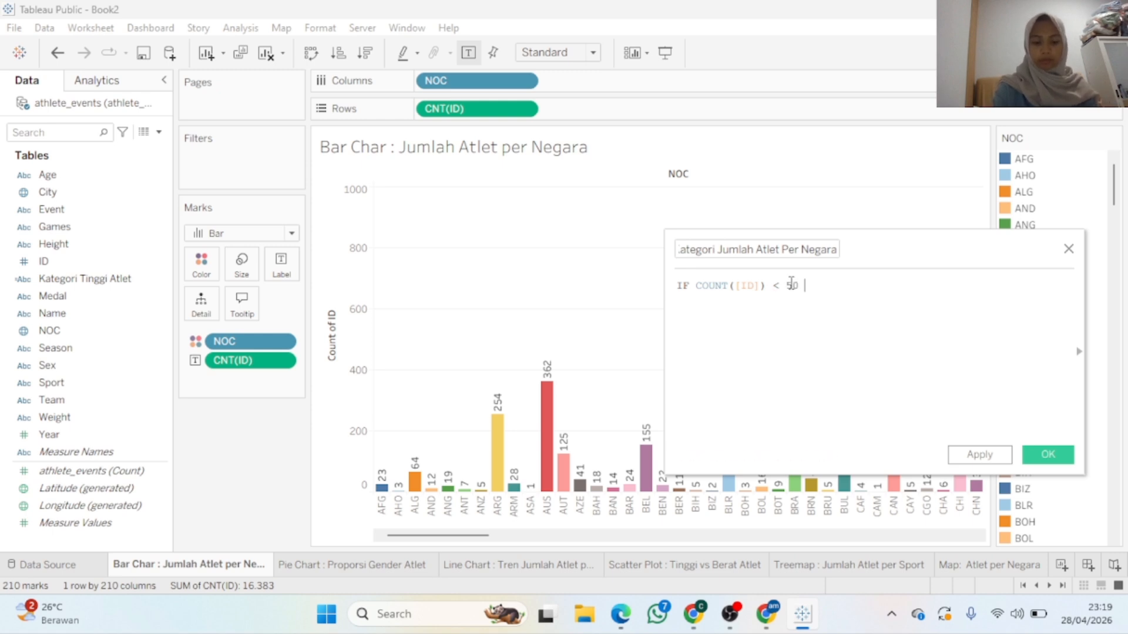
pyautogui.write('THE')
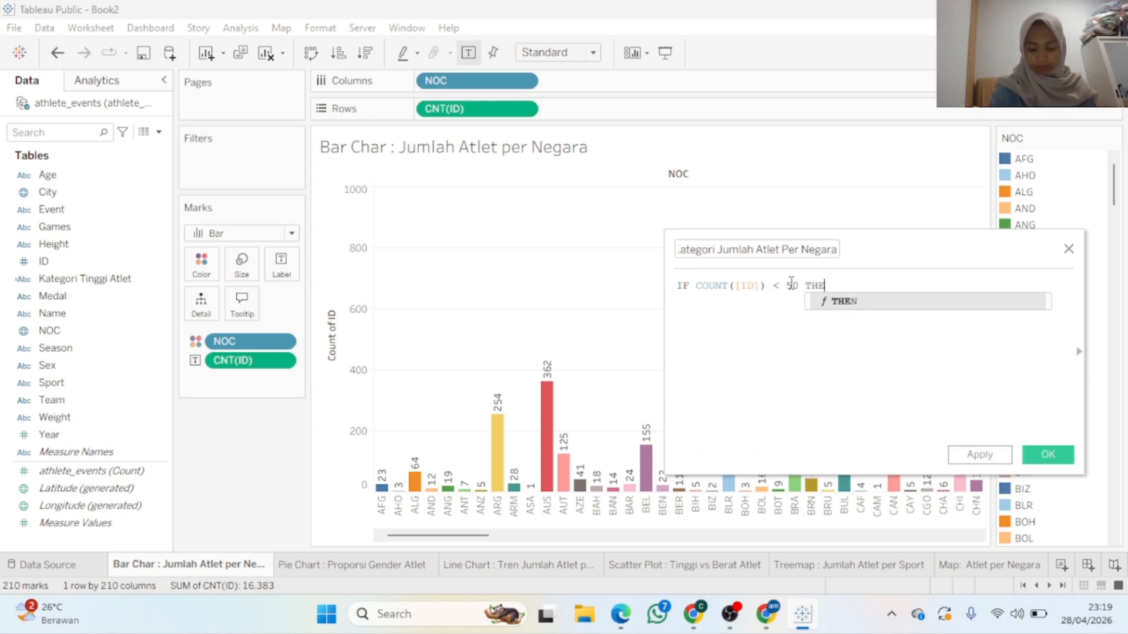
pyautogui.write('N "Se')
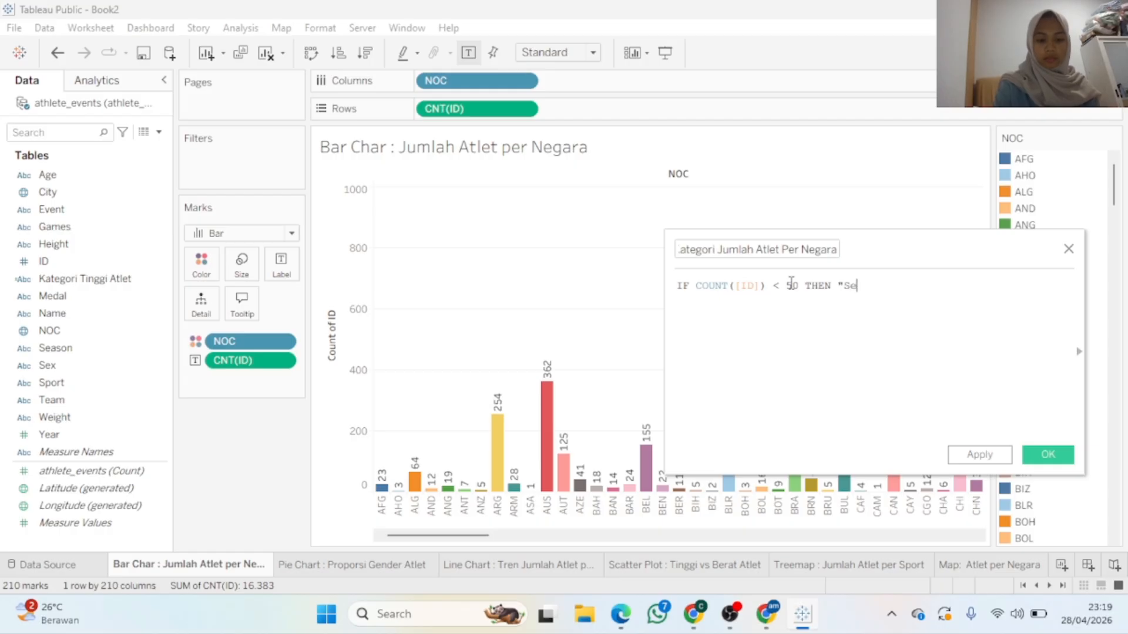
pyautogui.write('dikit"')
# Add the line ELSEIF COUNT([ID]) <= 200 THEN "Sedang"
pyautogui.press('Return')
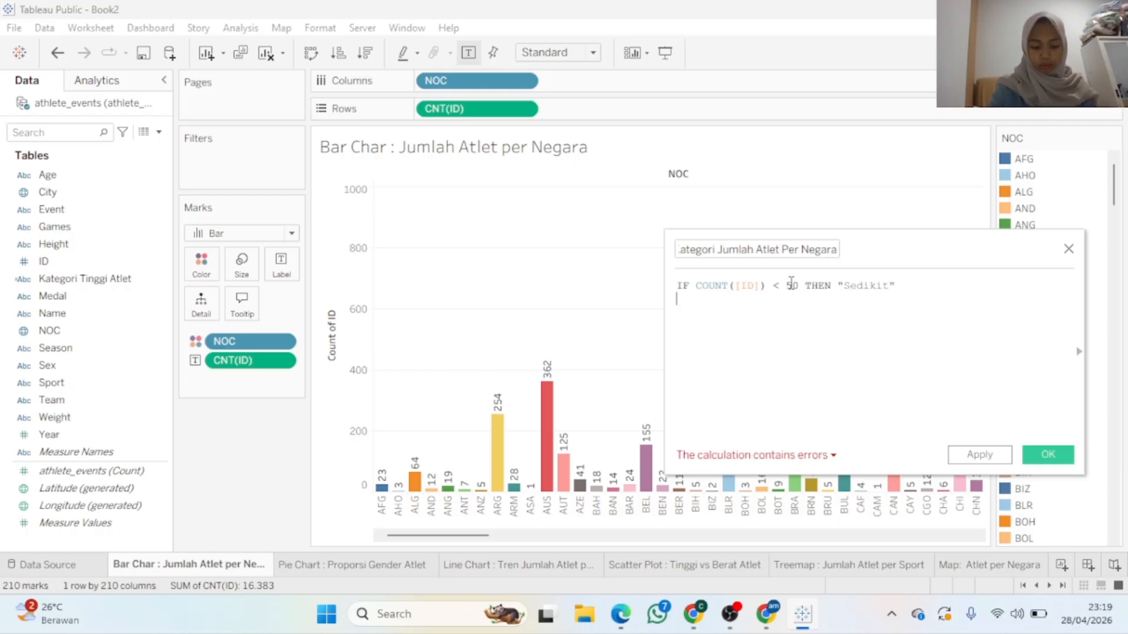
pyautogui.write('EL')
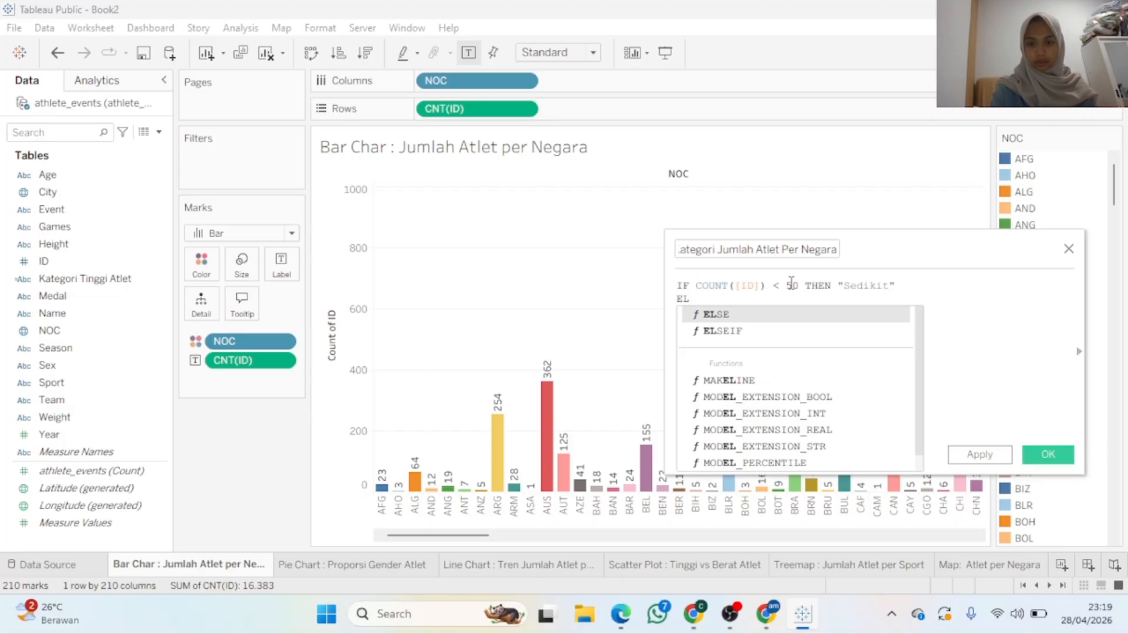
pyautogui.click(771, 326)
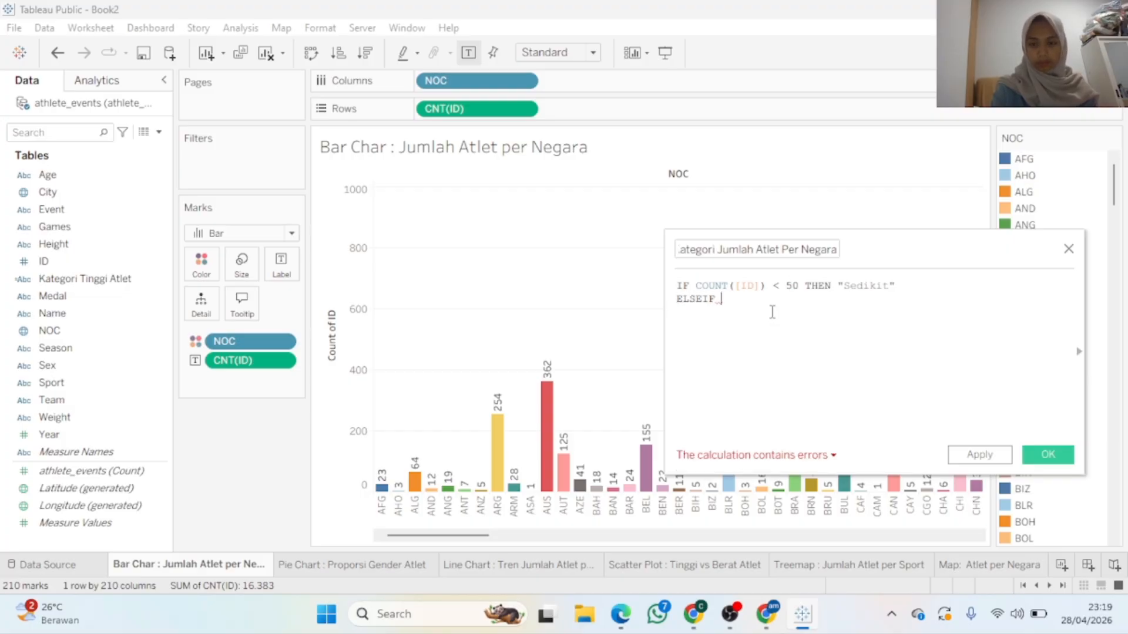
pyautogui.write('CO')
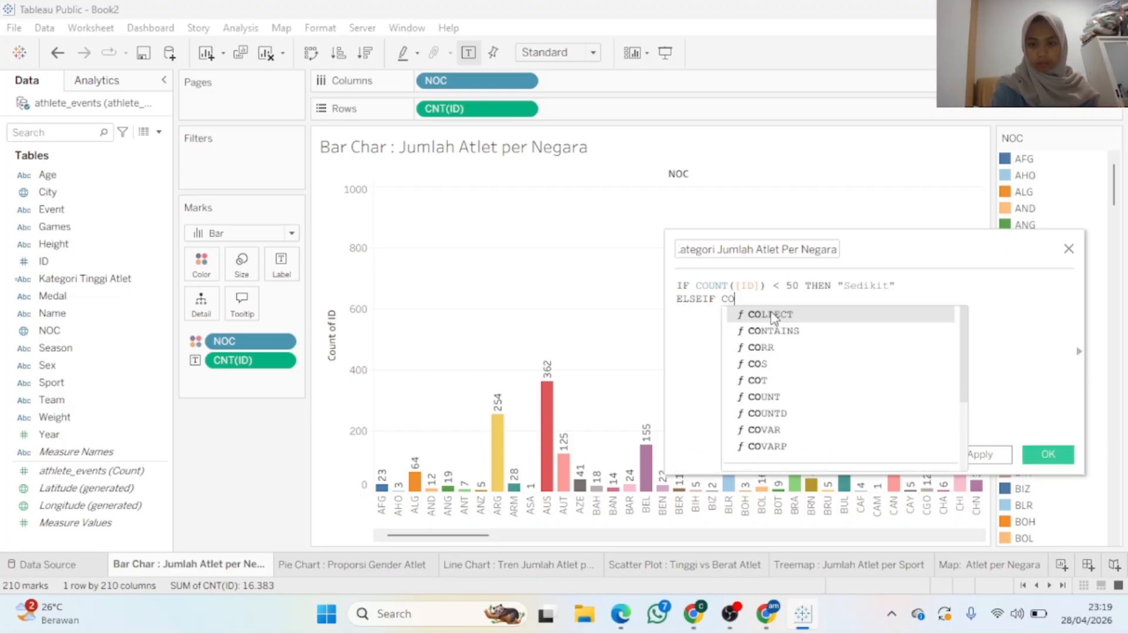
pyautogui.write('UN')
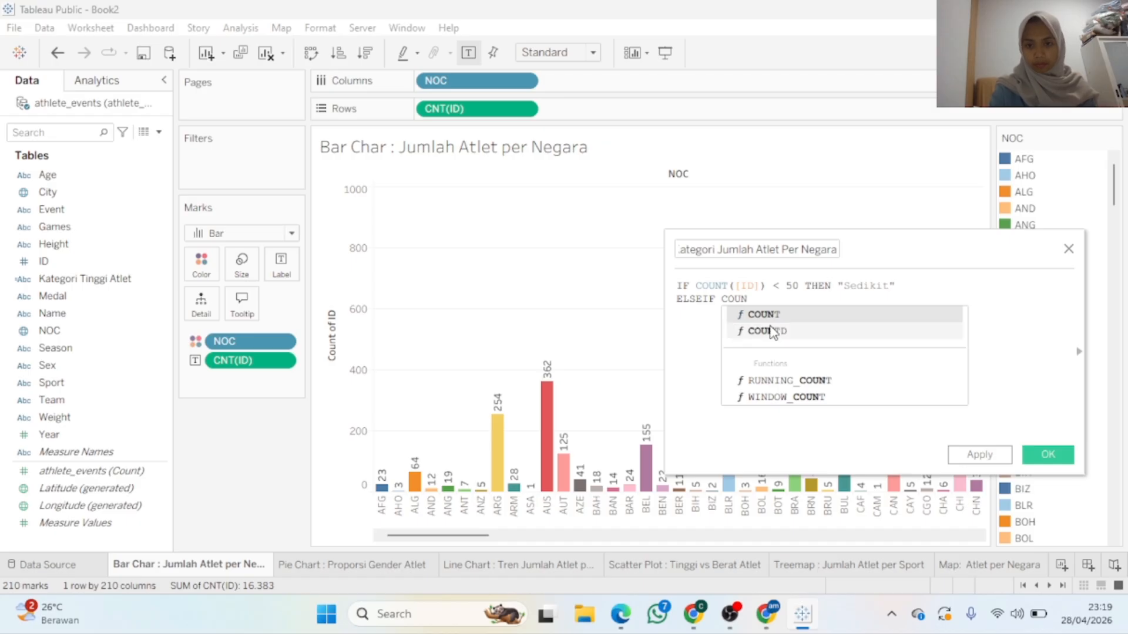
pyautogui.doubleClick(766, 315)
pyautogui.write('[')
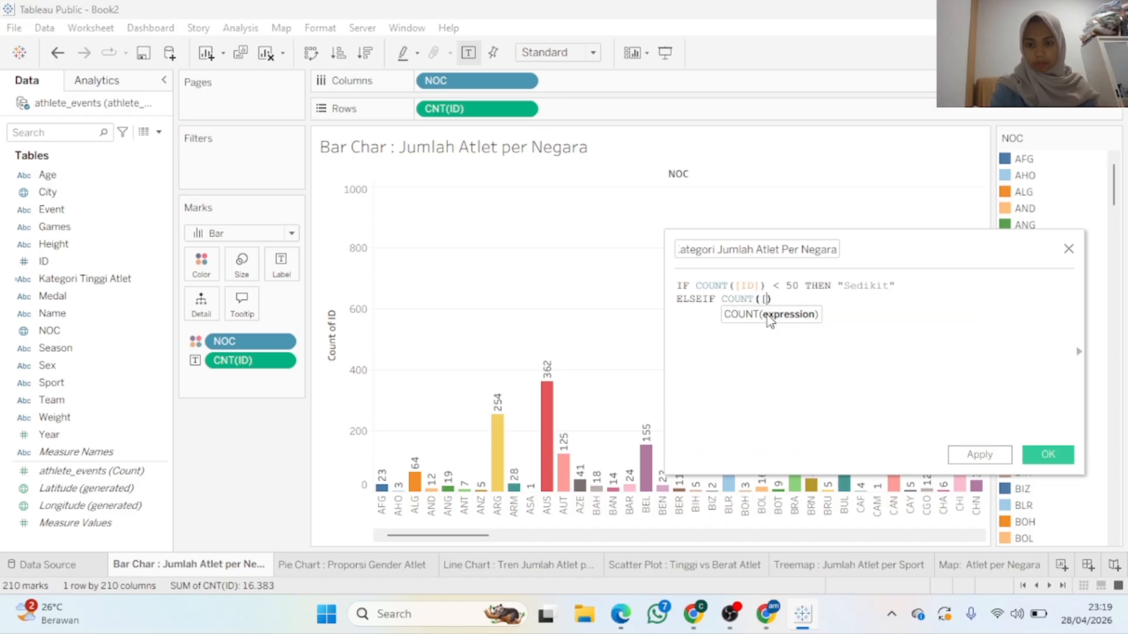
pyautogui.write('ID')
pyautogui.doubleClick(769, 316)
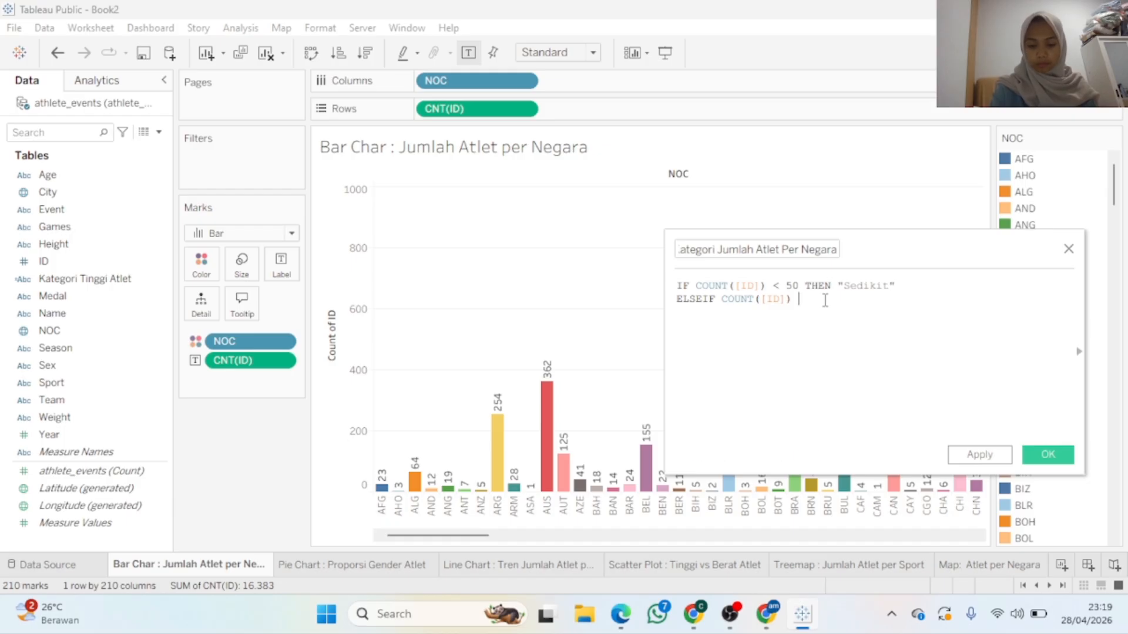
pyautogui.write(',')
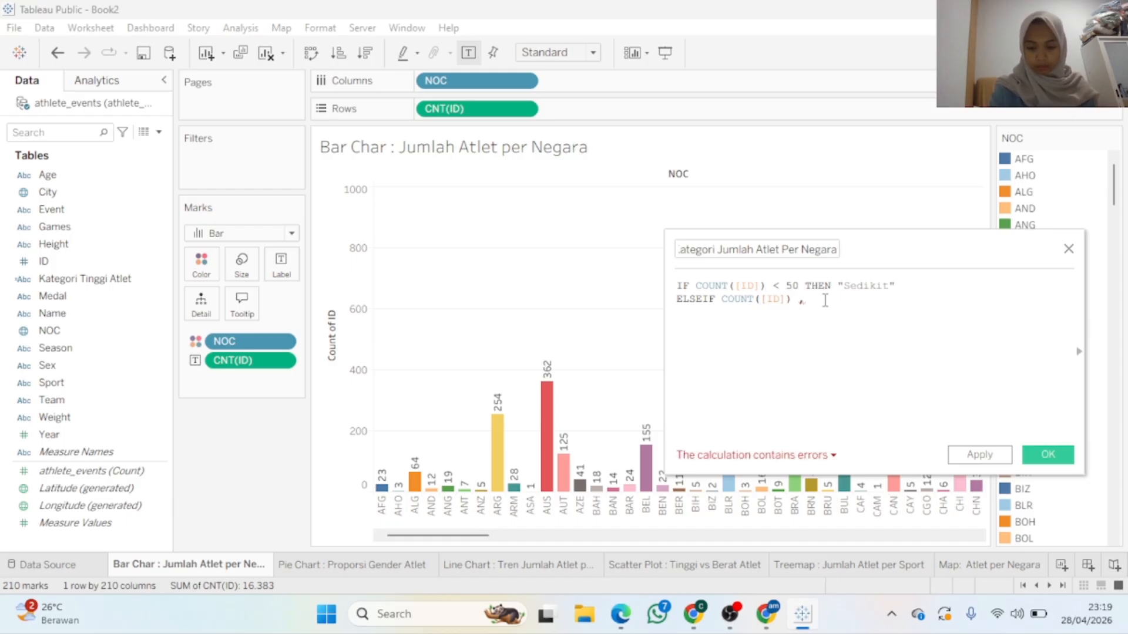
pyautogui.write('=200')
pyautogui.press('BackSpace')
pyautogui.press('BackSpace')
pyautogui.press('BackSpace')
pyautogui.press('BackSpace')
pyautogui.press('BackSpace')
pyautogui.press('BackSpace')
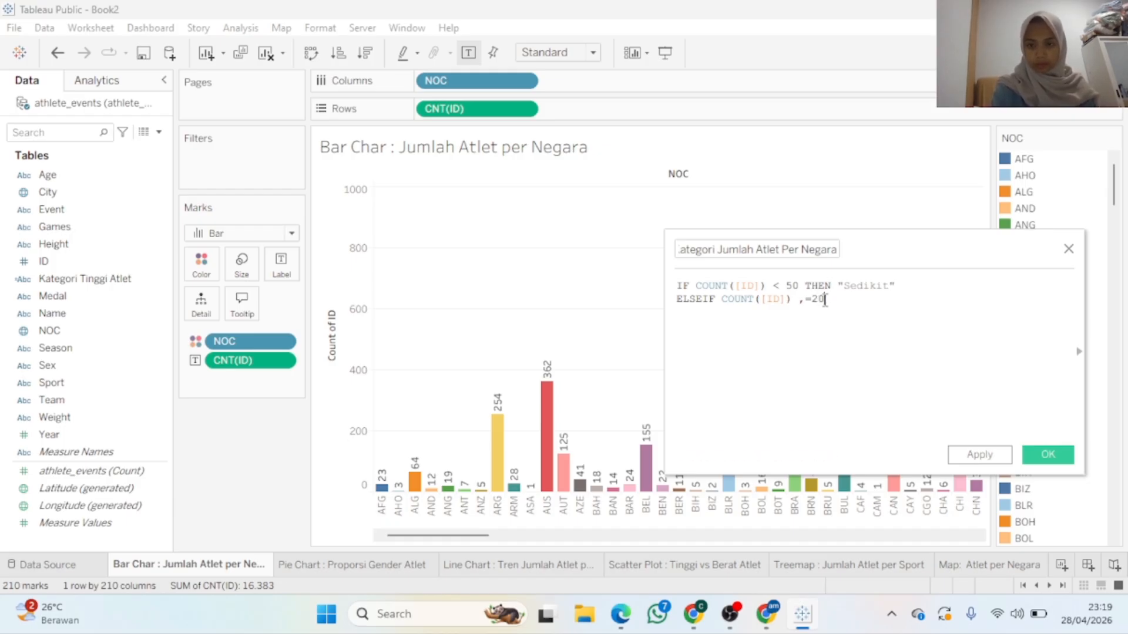
pyautogui.press('BackSpace')
pyautogui.write('<=200')
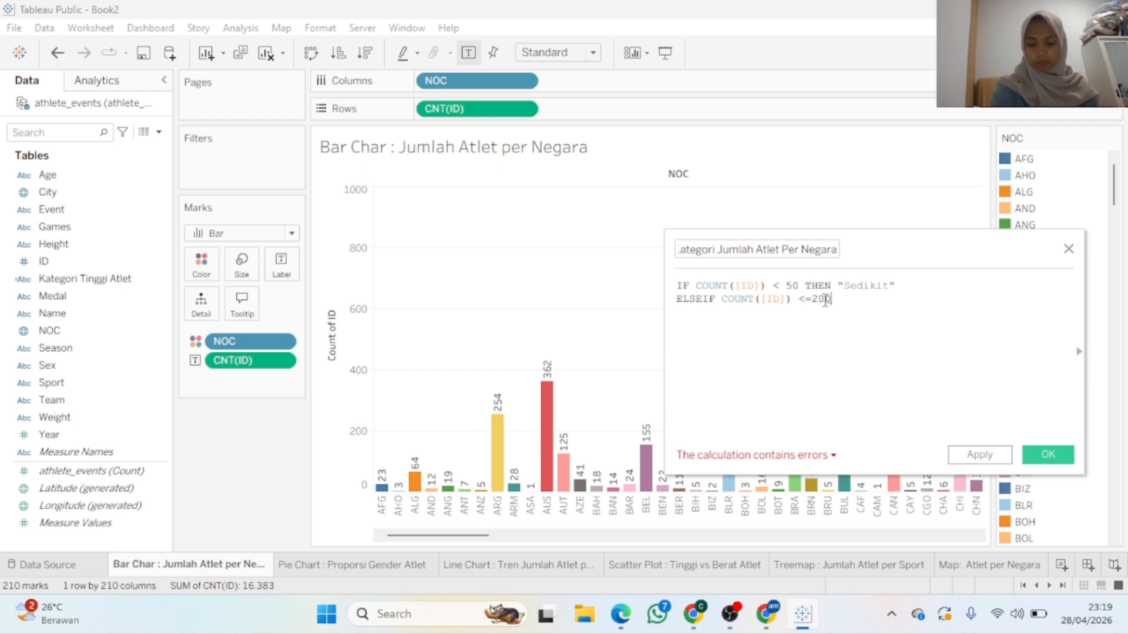
pyautogui.press('BackSpace')
pyautogui.press('BackSpace')
pyautogui.press('BackSpace')
pyautogui.write('200 ')
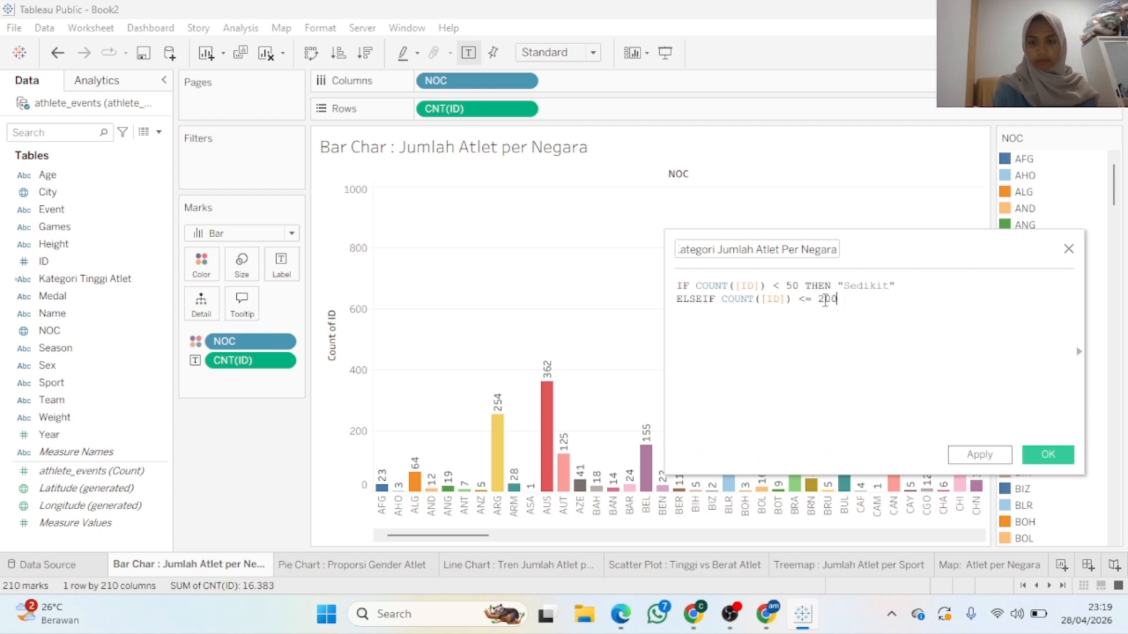
pyautogui.write('THEN "')
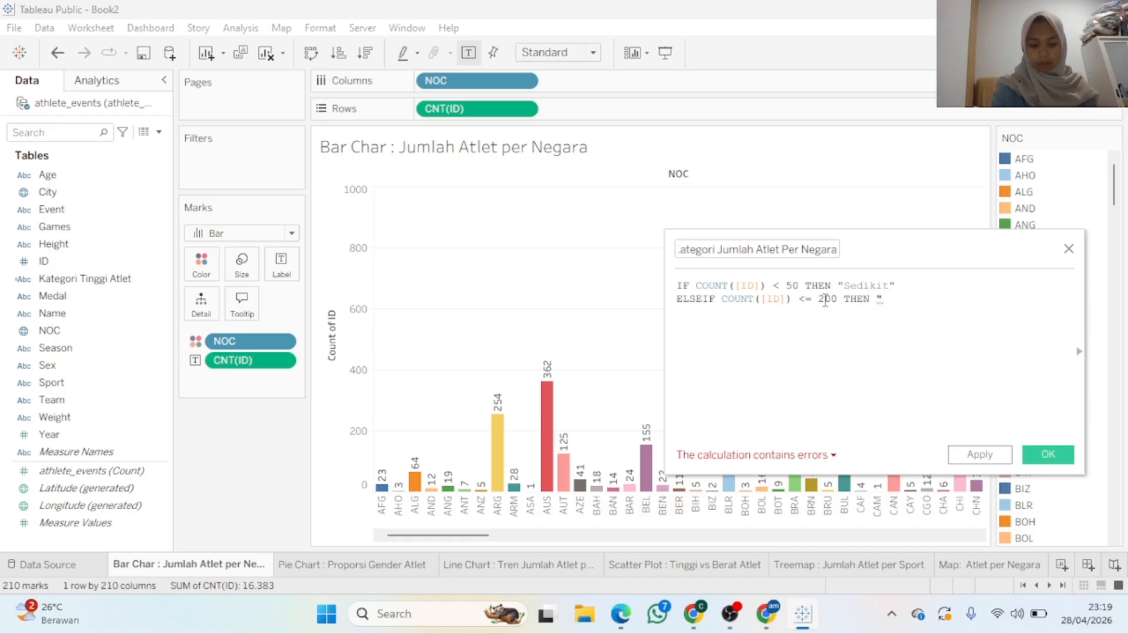
pyautogui.write('S')
pyautogui.write('edang"')
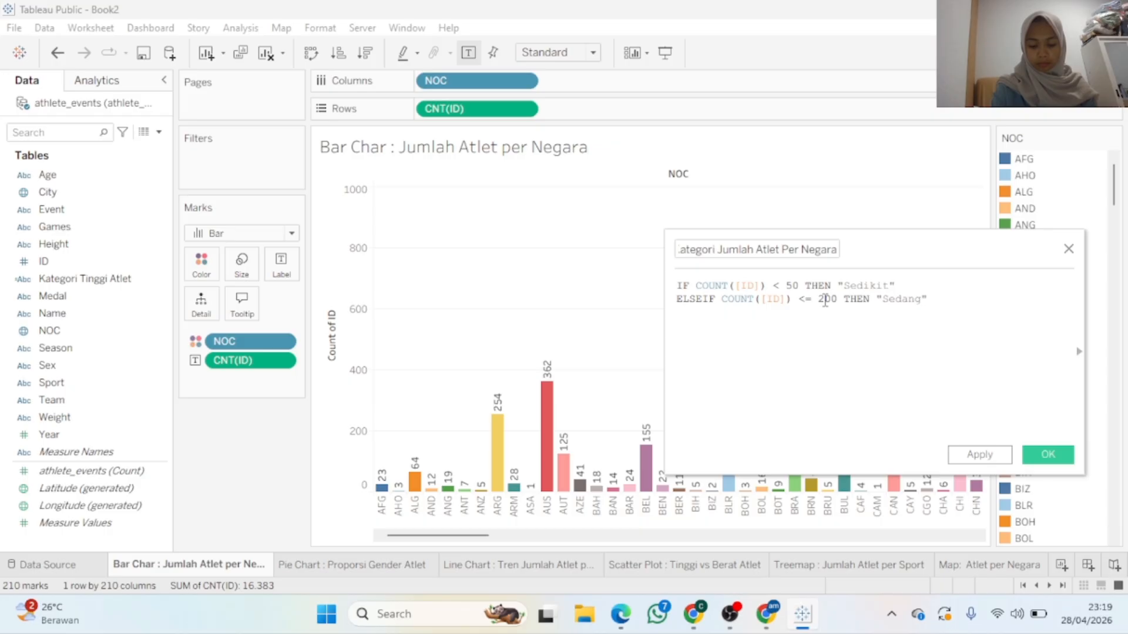
# Close the formula with ELSE "Banyak" and END, then check the calculation name
pyautogui.press('Return')
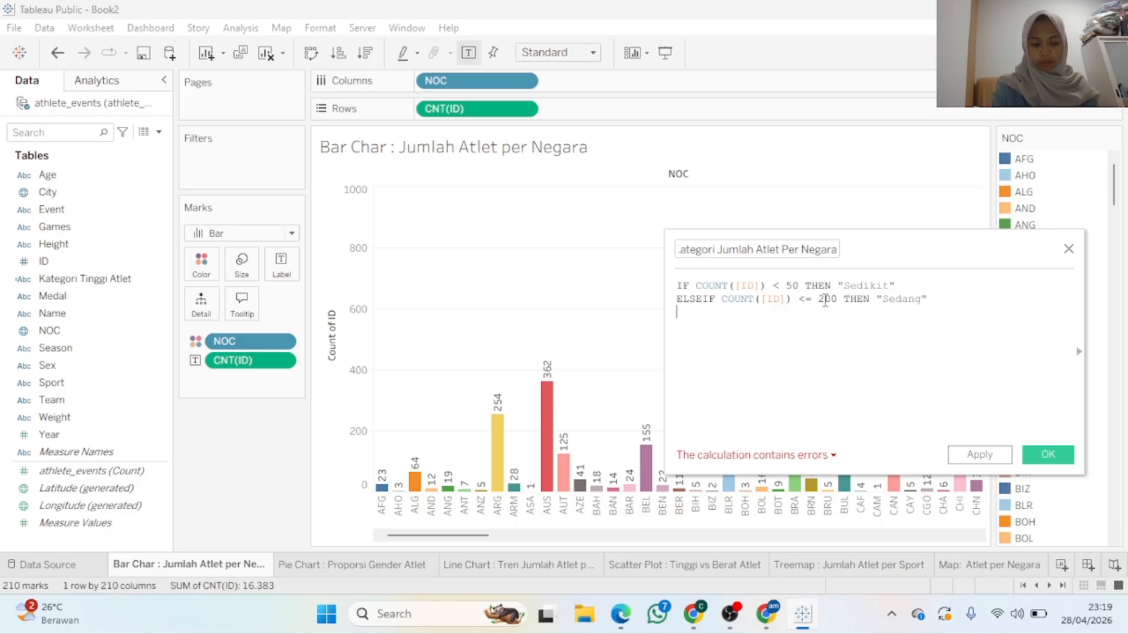
pyautogui.write('ELSE ')
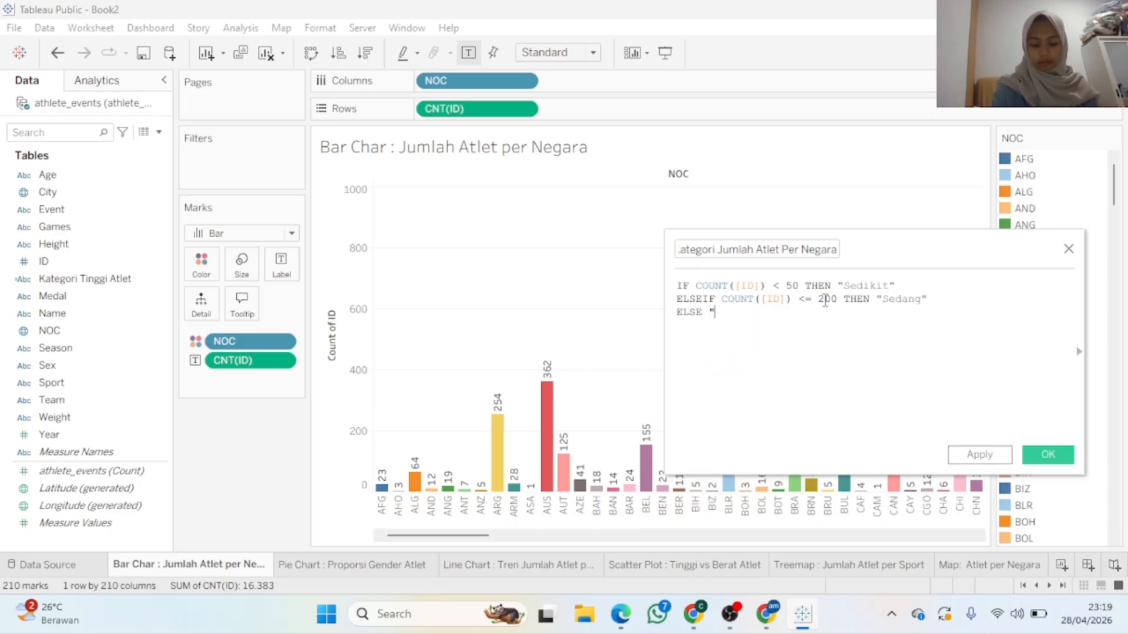
pyautogui.write('"Banya')
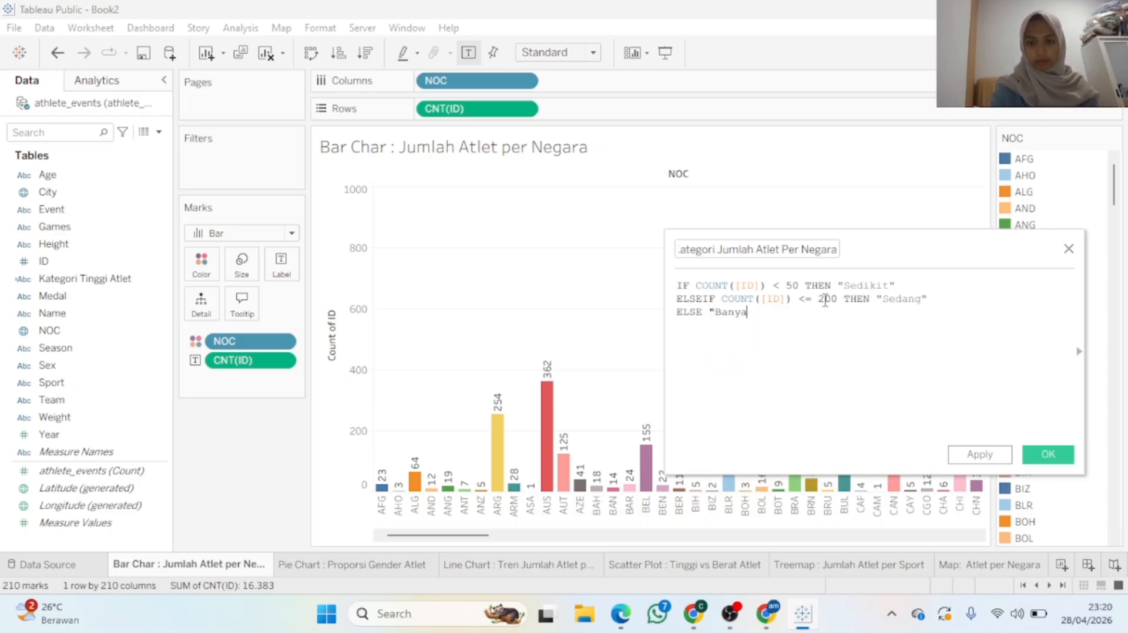
pyautogui.write('k"')
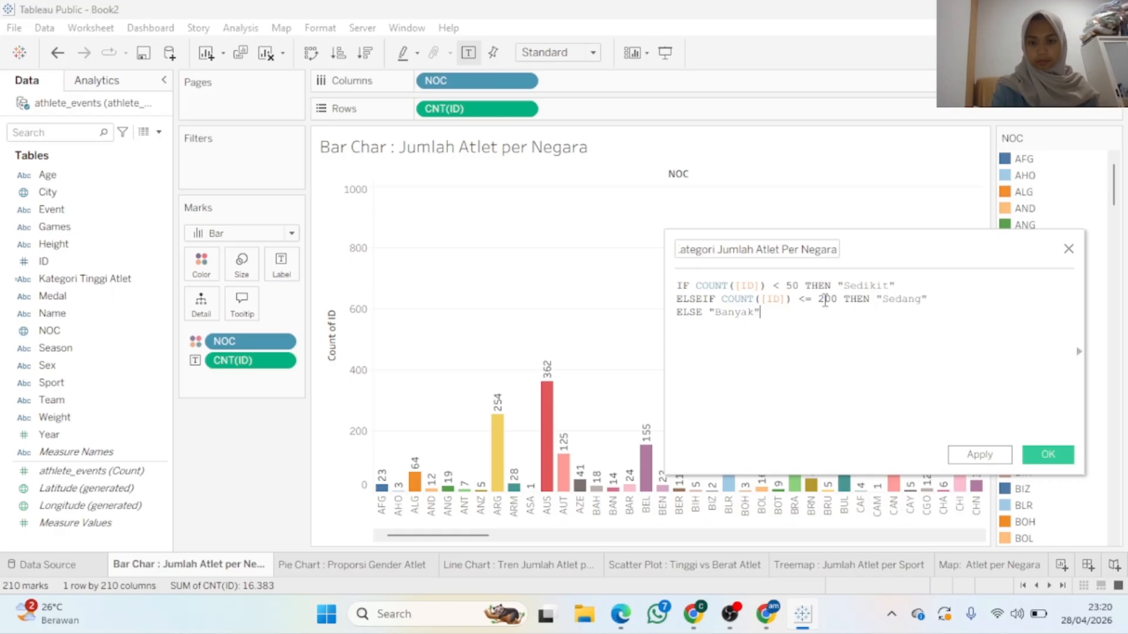
pyautogui.press('Return')
pyautogui.write('END')
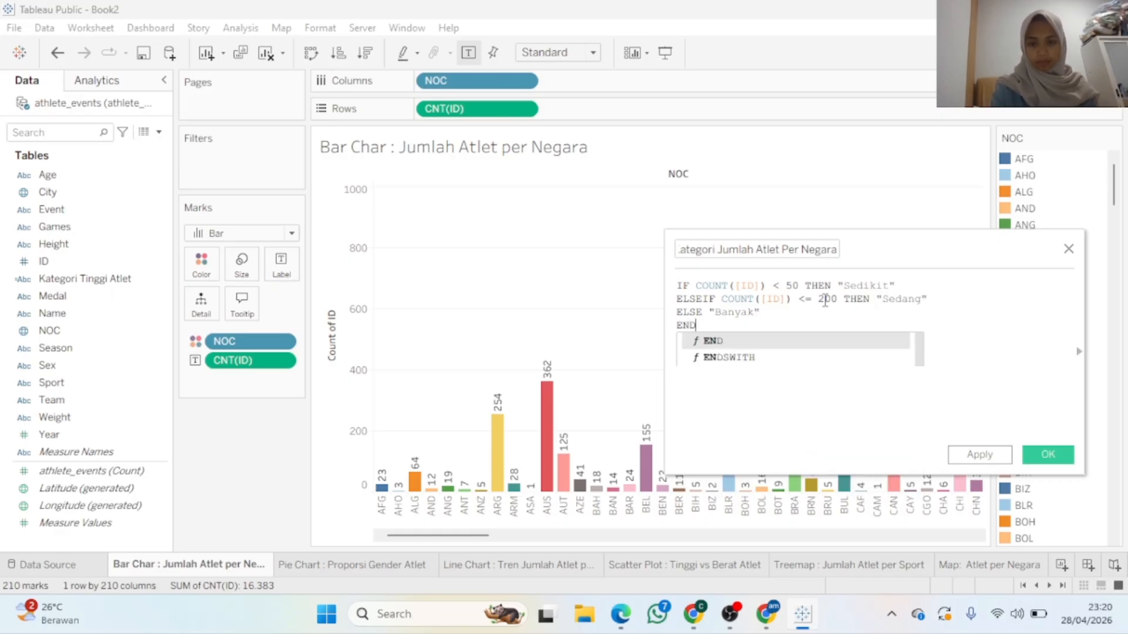
pyautogui.click(808, 341)
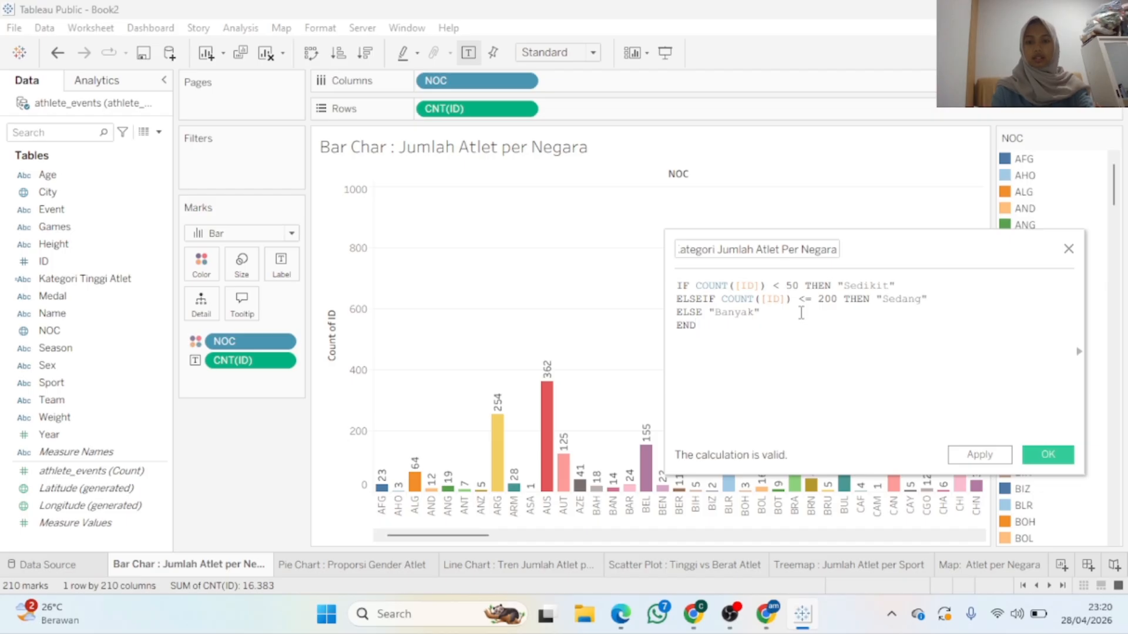
pyautogui.click(719, 251)
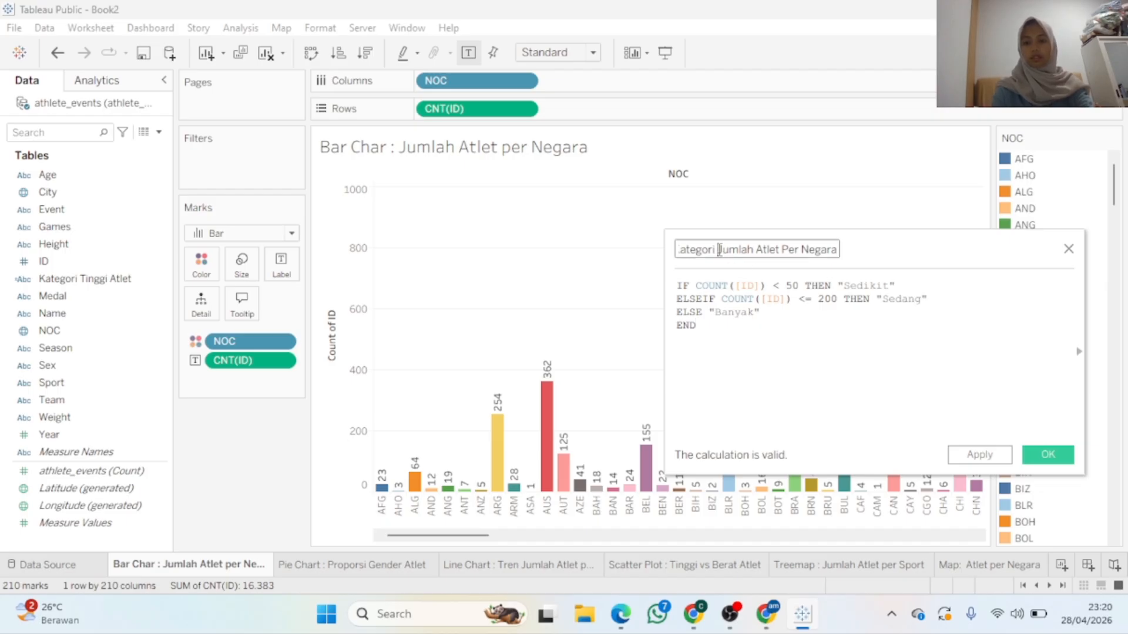
pyautogui.press('Home')
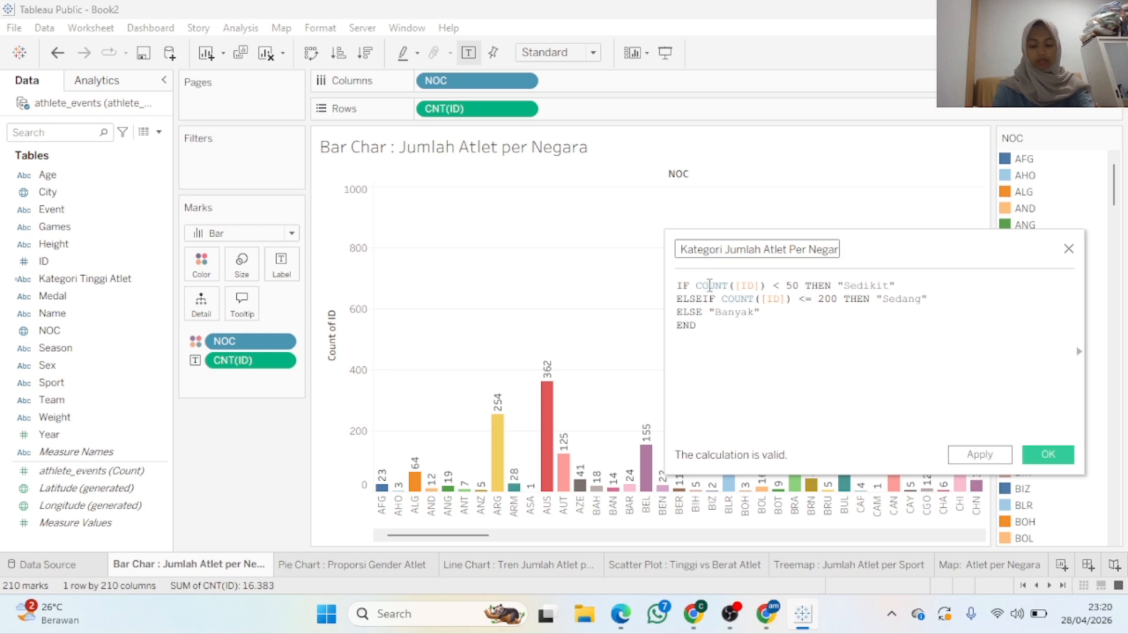
pyautogui.click(776, 285)
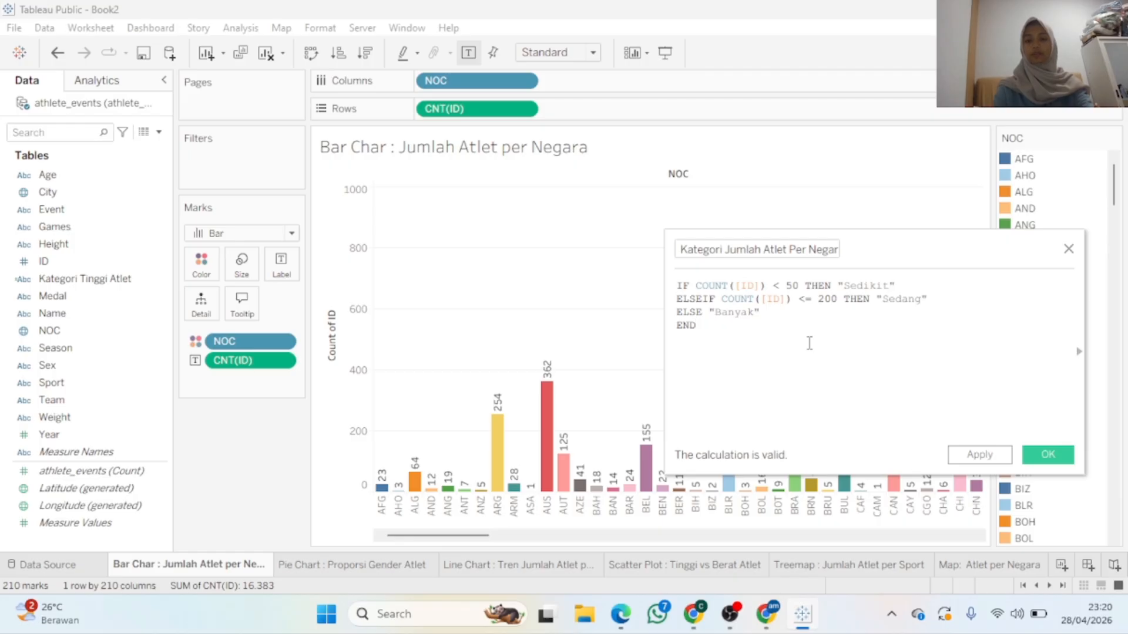
# Apply the Kategori Jumlah Atlet Per Negara field, then scroll the bar chart to check country counts
pyautogui.click(992, 456)
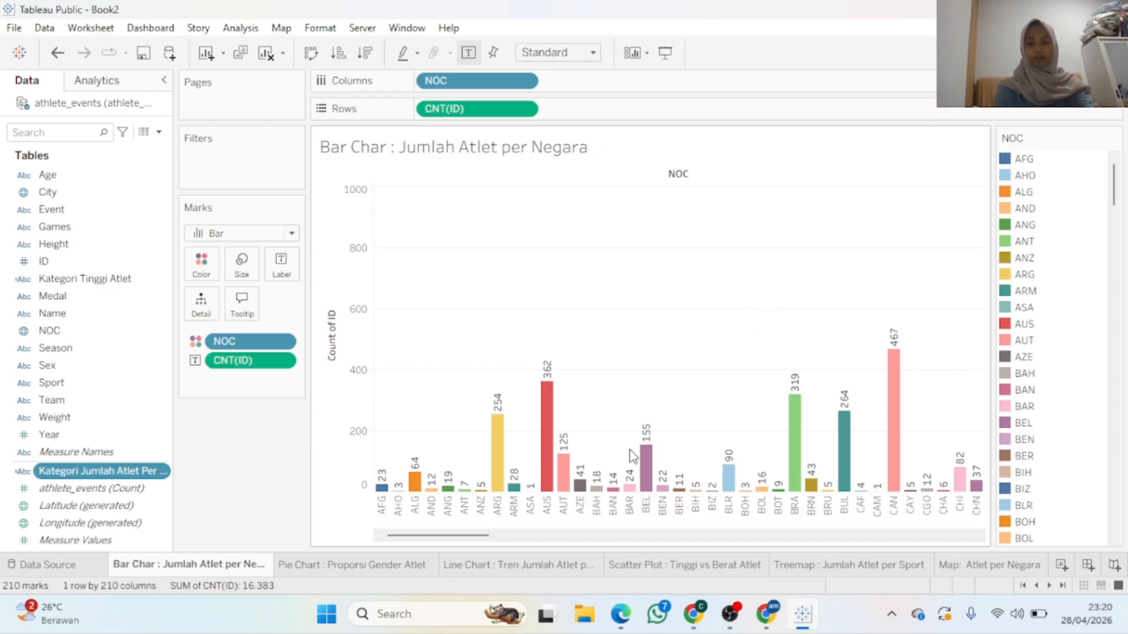
pyautogui.moveTo(484, 536); pyautogui.dragTo(751, 520)
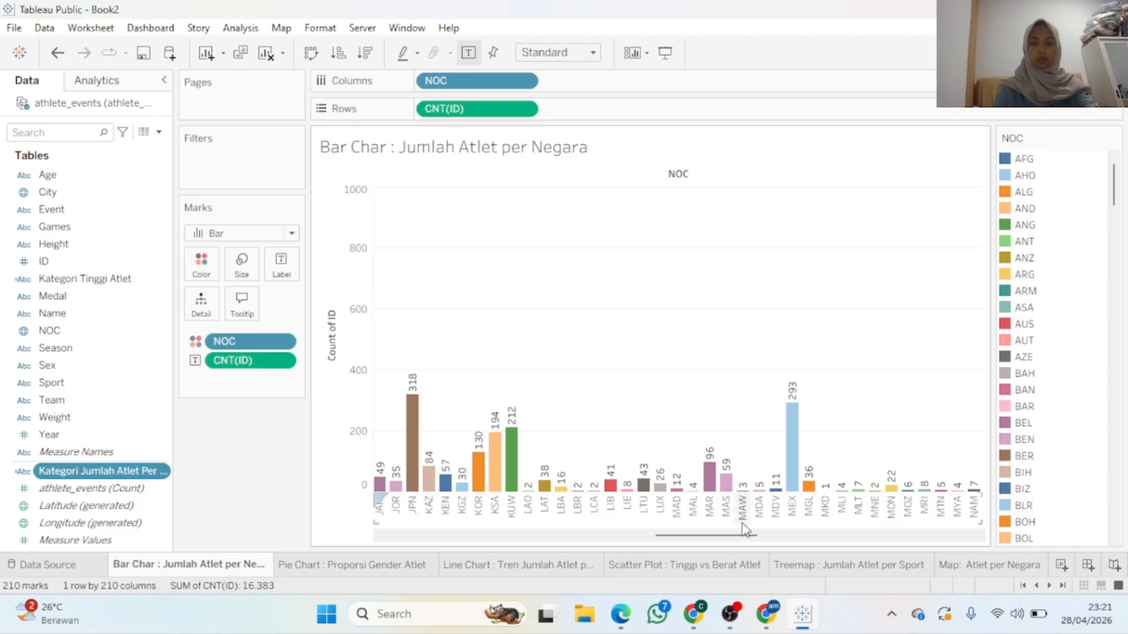
pyautogui.moveTo(742, 535); pyautogui.dragTo(909, 542)
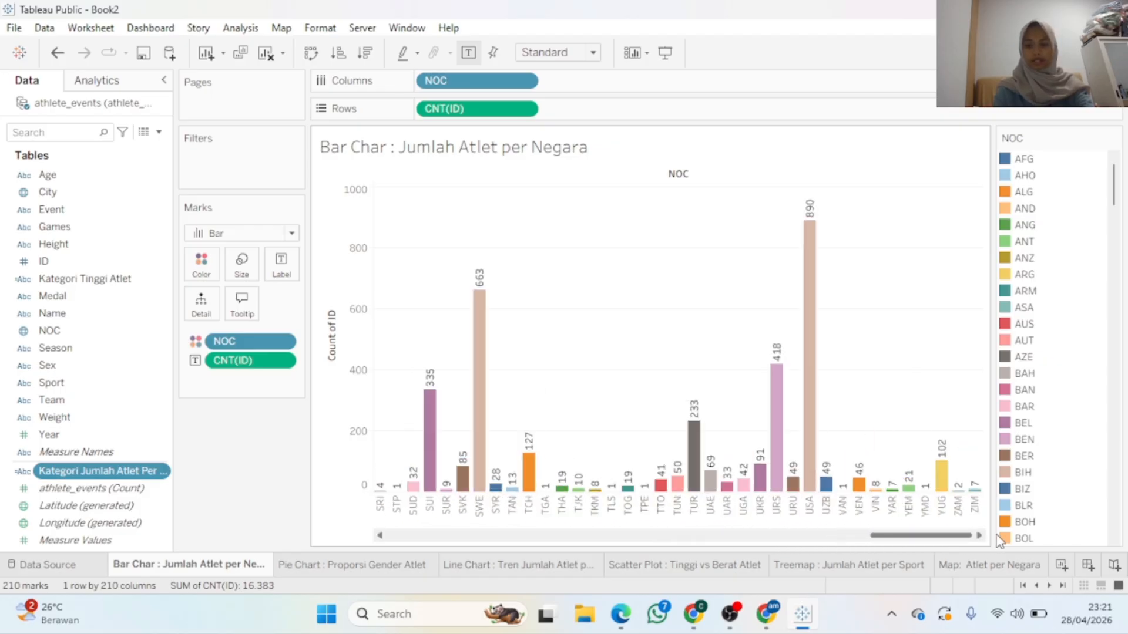
pyautogui.moveTo(837, 536); pyautogui.dragTo(407, 551)
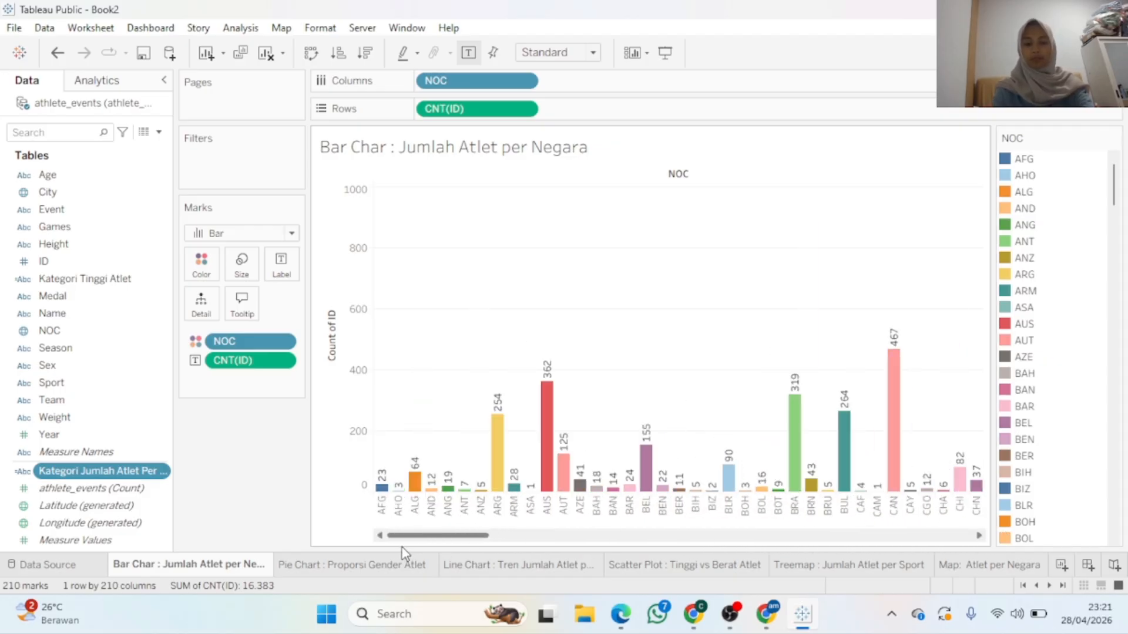
pyautogui.moveTo(545, 487)
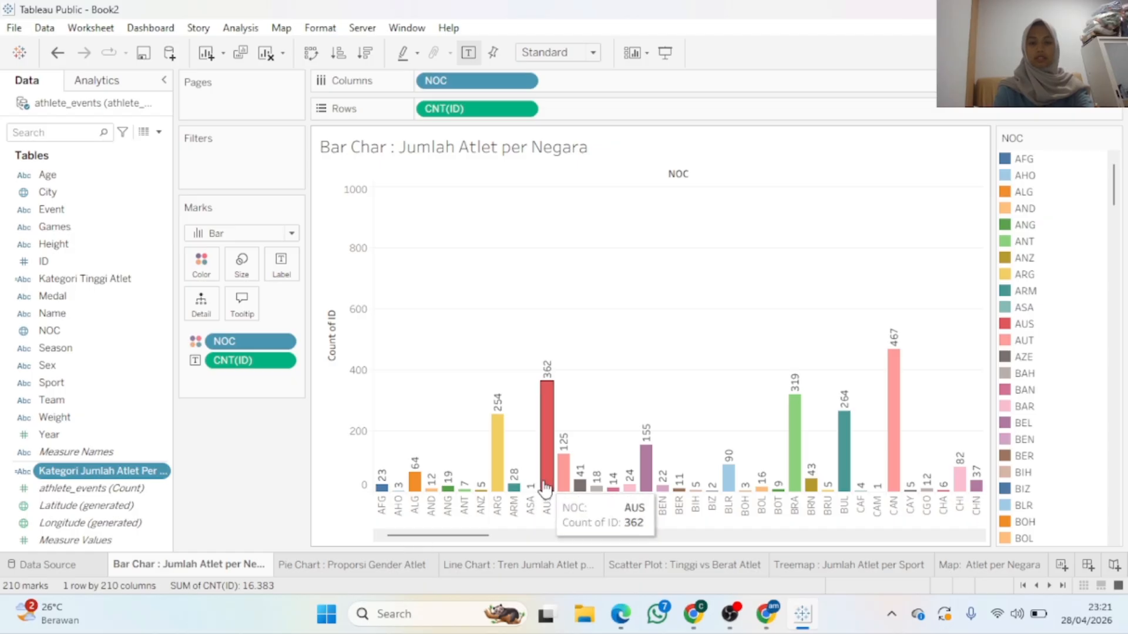
pyautogui.moveTo(818, 472)
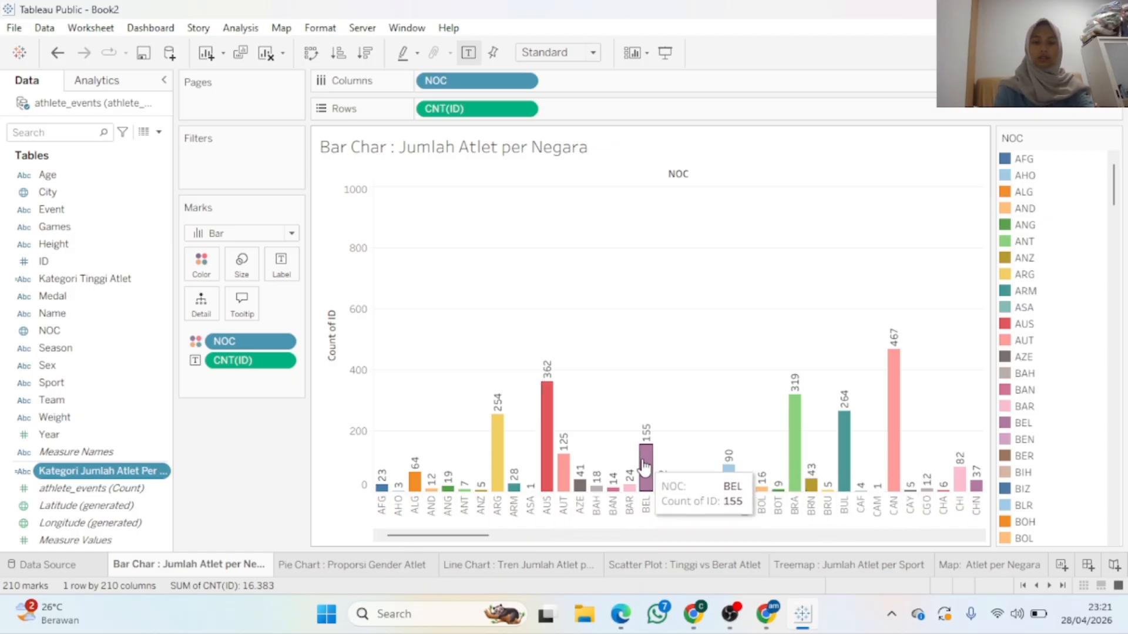
pyautogui.moveTo(843, 415)
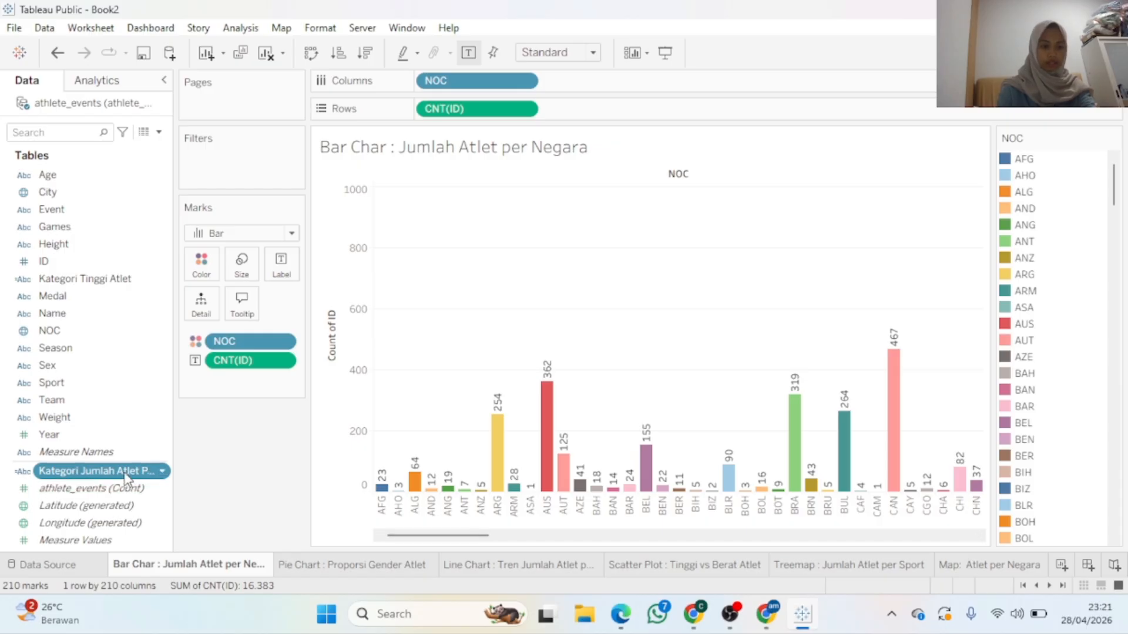
# Colour the country bars by Kategori Jumlah Atlet Per Negara, inspect ARG and AUS, then open Line Chart
pyautogui.moveTo(125, 479); pyautogui.dragTo(203, 265)
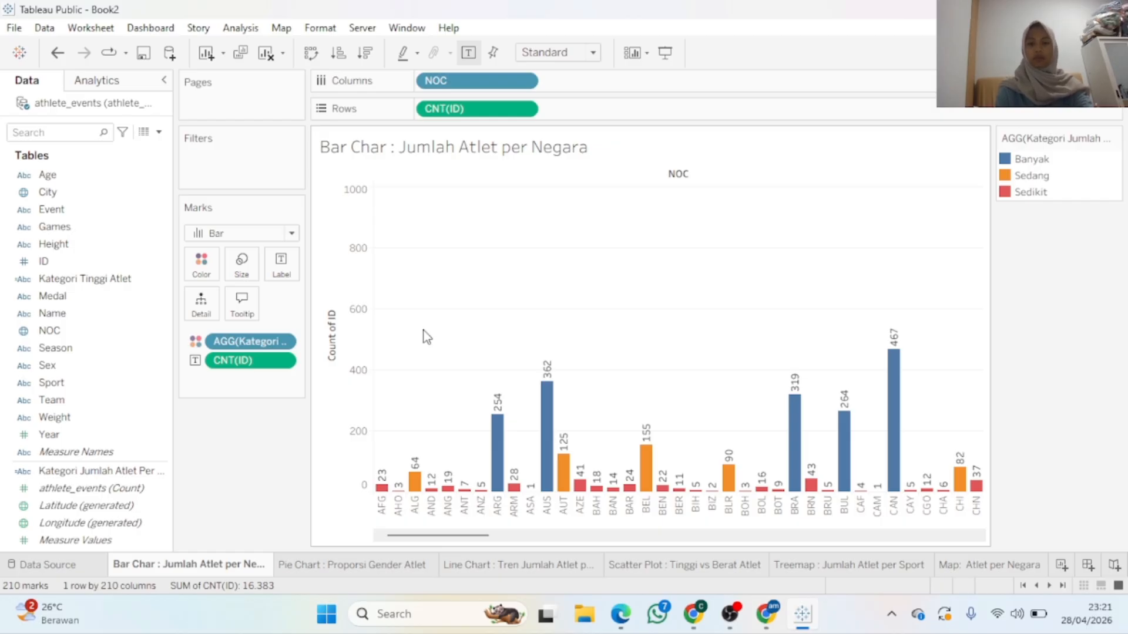
pyautogui.click(554, 444)
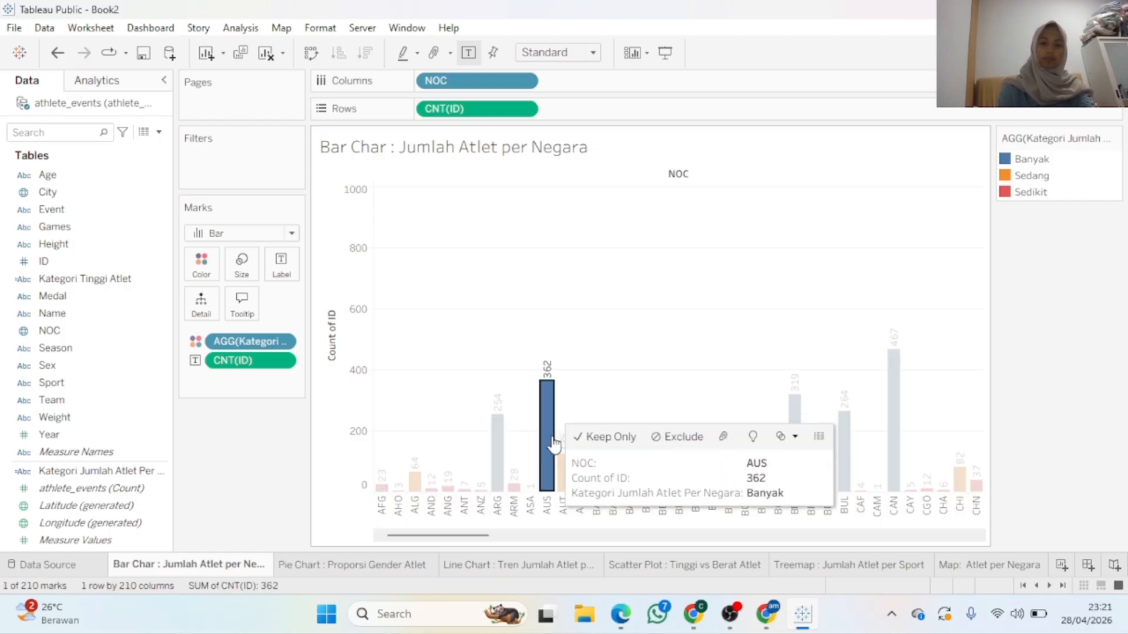
pyautogui.click(653, 405)
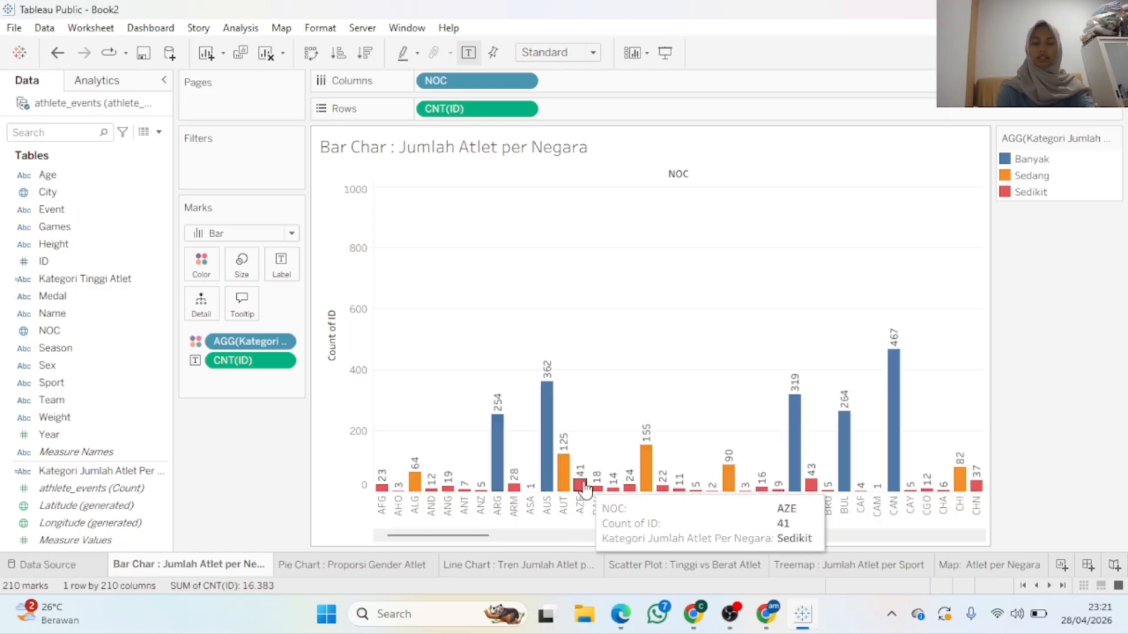
pyautogui.click(497, 477)
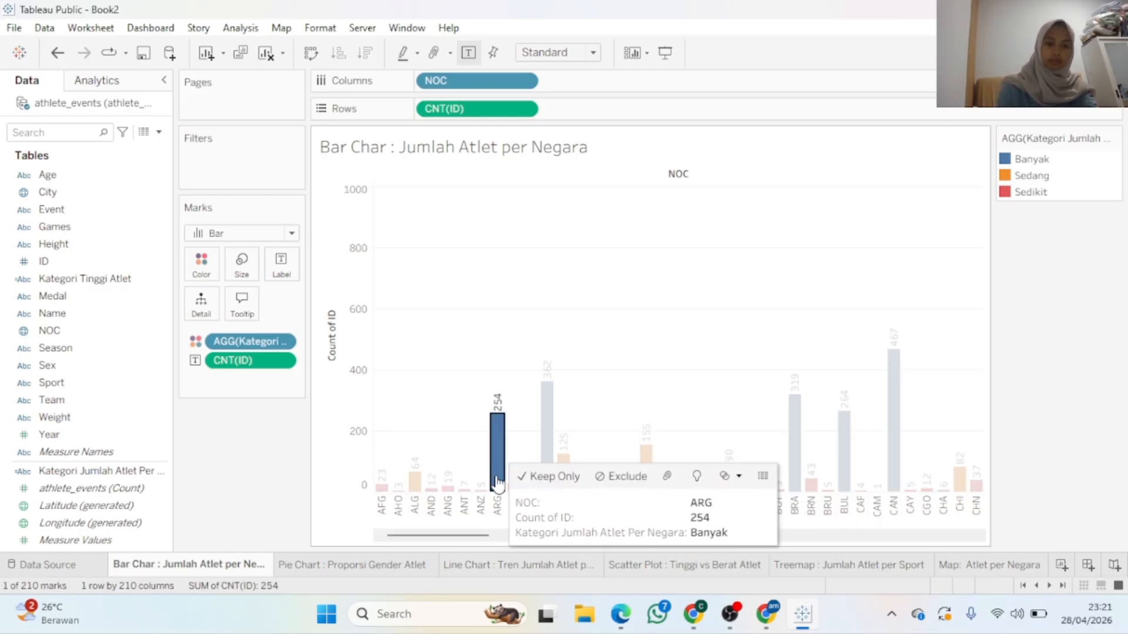
pyautogui.click(546, 388)
pyautogui.click(544, 304)
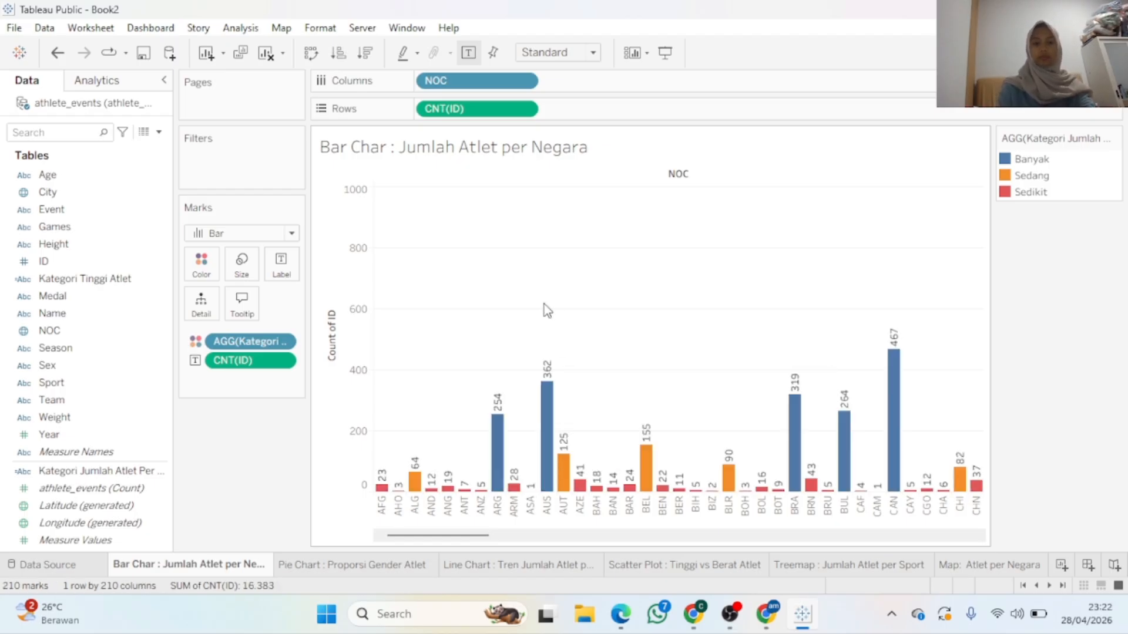
pyautogui.moveTo(661, 487)
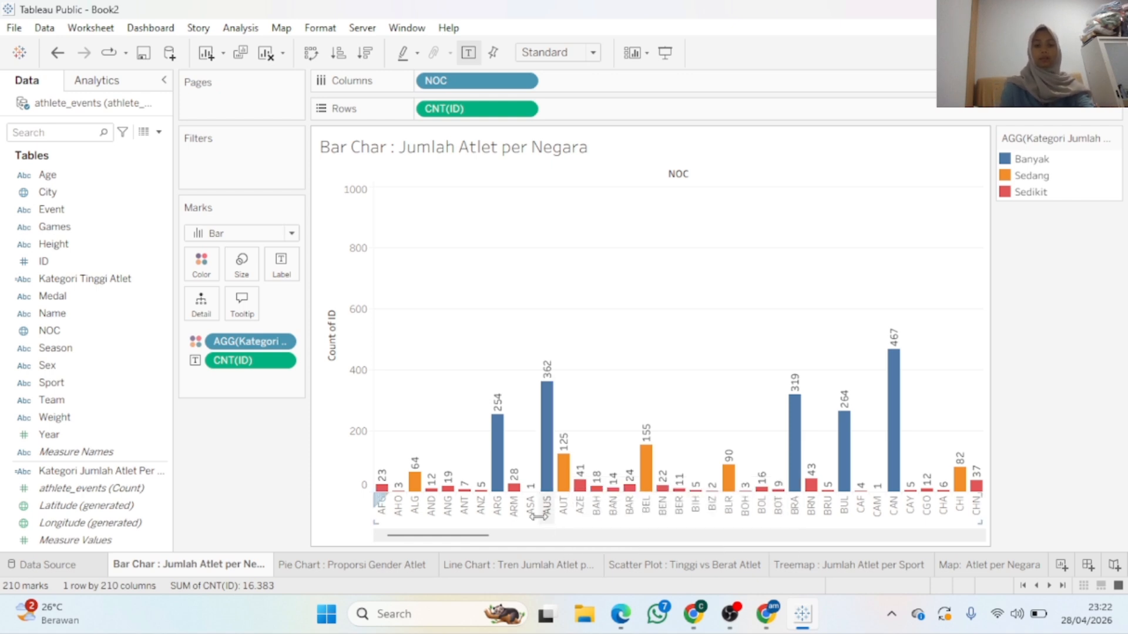
pyautogui.click(528, 565)
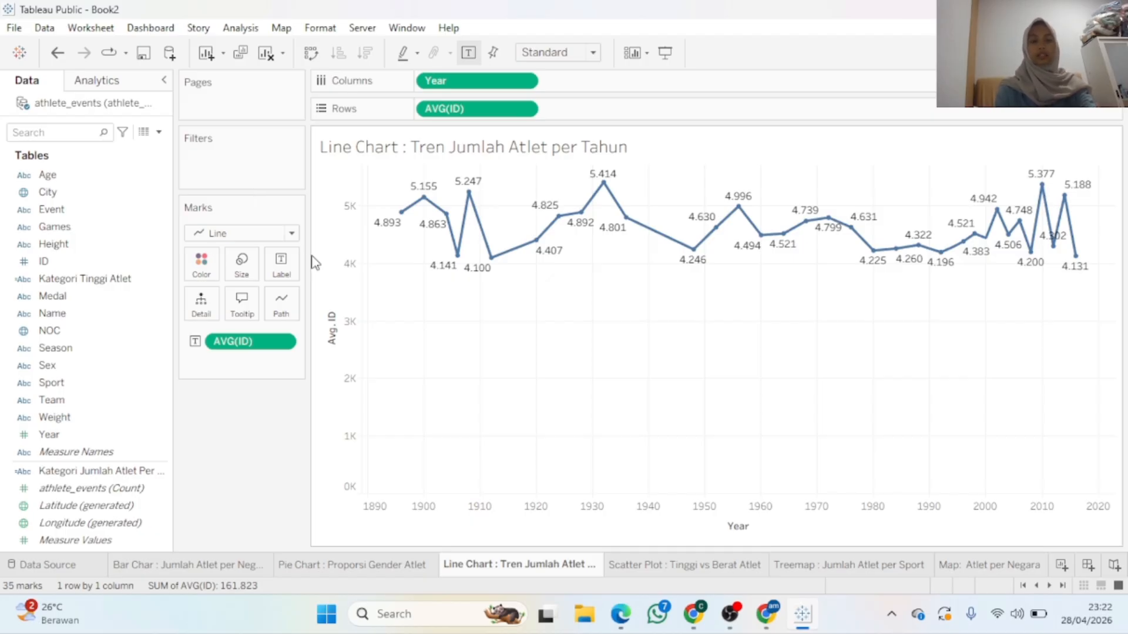
# Start a new parameter and name it 'Pilih Tahun'
pyautogui.click(159, 132)
pyautogui.click(141, 166)
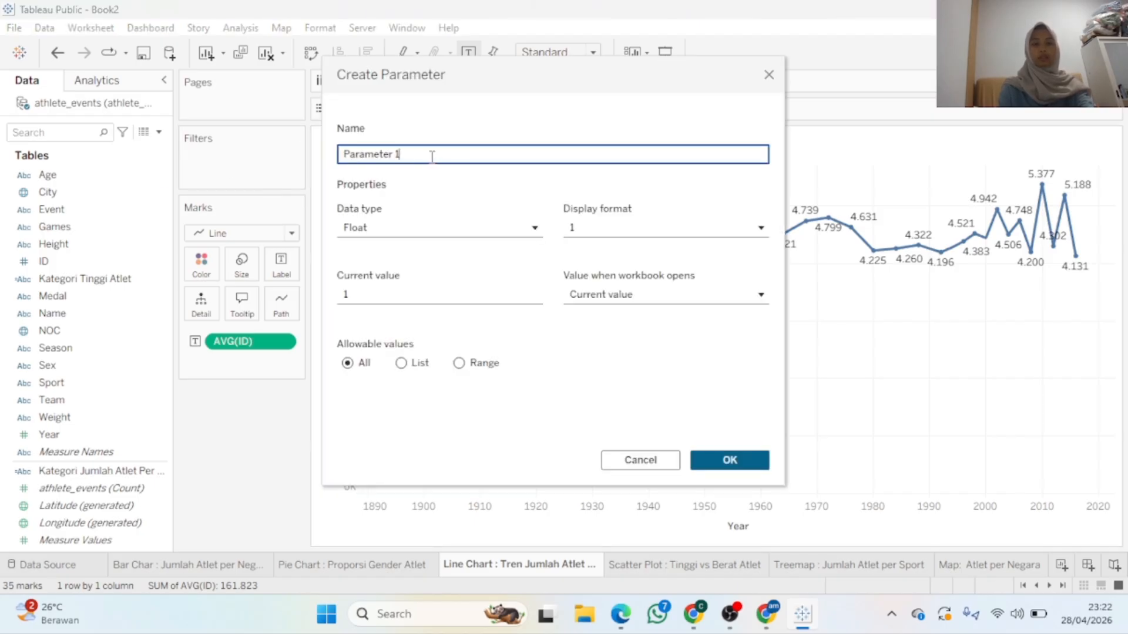
pyautogui.press('BackSpace')
pyautogui.press('BackSpace')
pyautogui.press('BackSpace')
pyautogui.press('BackSpace')
pyautogui.press('BackSpace')
pyautogui.press('BackSpace')
pyautogui.press('BackSpace')
pyautogui.press('BackSpace')
pyautogui.press('BackSpace')
pyautogui.press('BackSpace')
pyautogui.press('BackSpace')
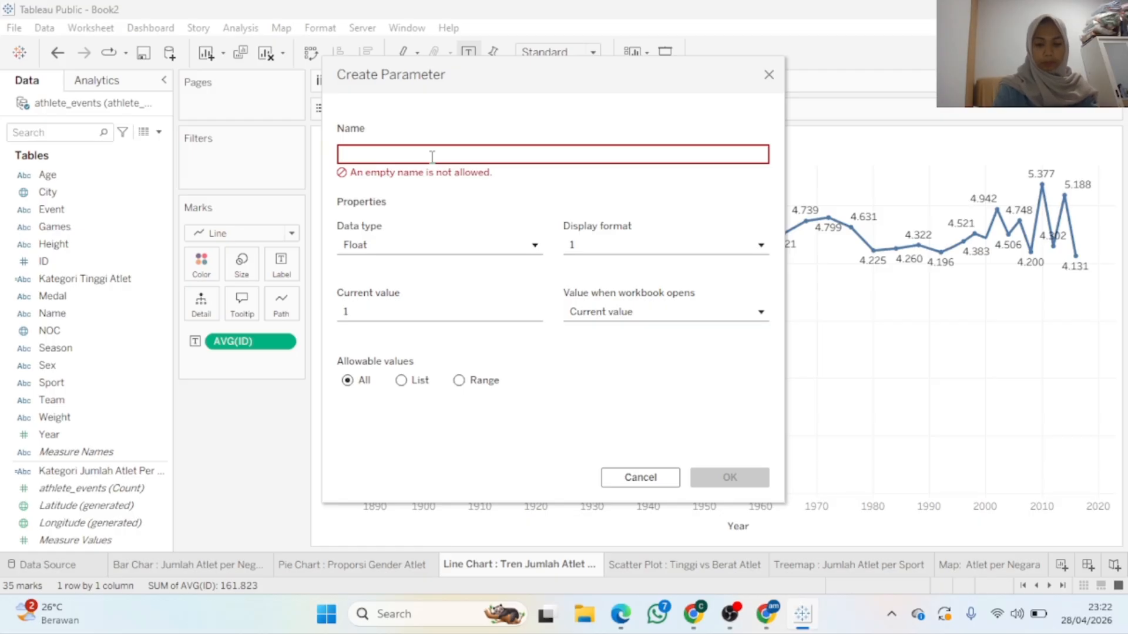
pyautogui.write('pILIH')
pyautogui.press('BackSpace')
pyautogui.press('BackSpace')
pyautogui.press('BackSpace')
pyautogui.press('BackSpace')
pyautogui.press('BackSpace')
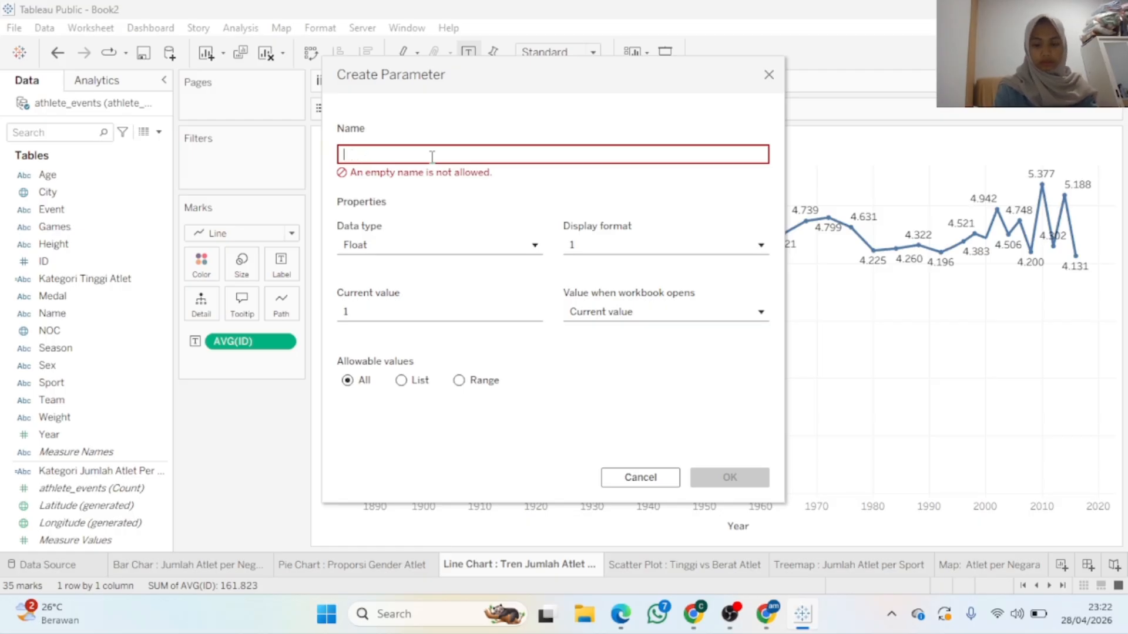
pyautogui.write('Pili')
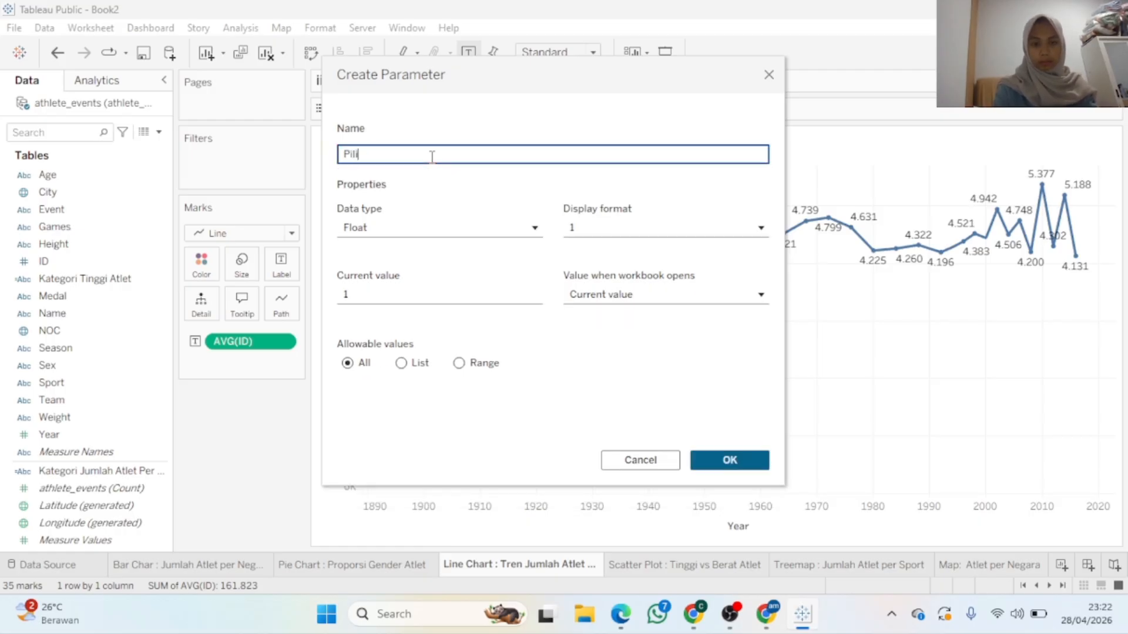
pyautogui.write('h Tahun')
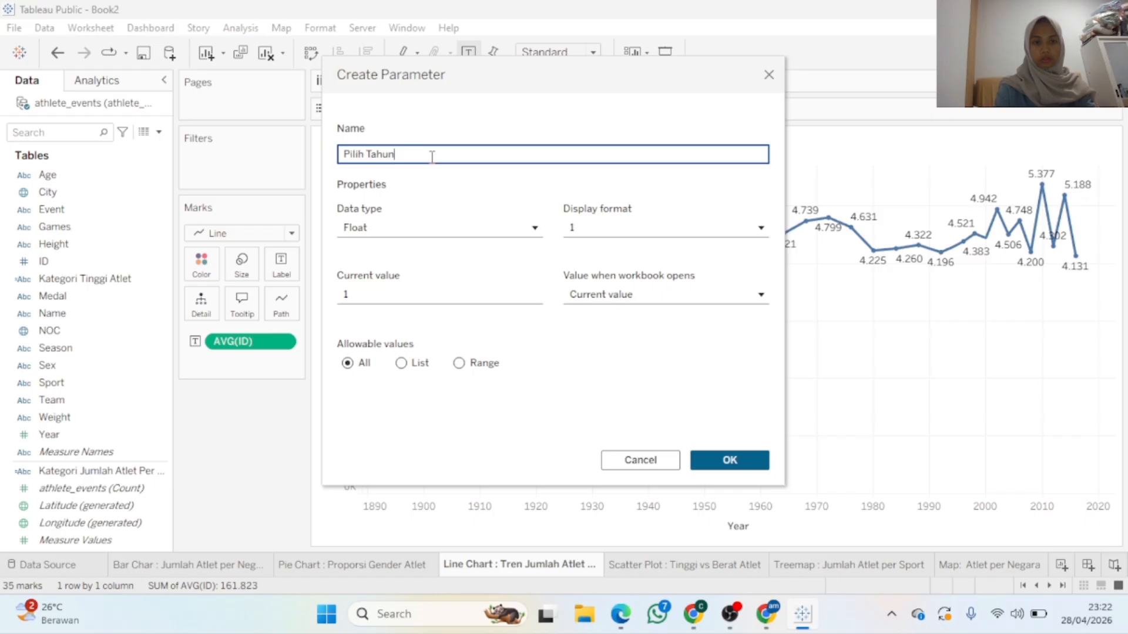
# Set its data type to Integer, display format Number (Standard), and allowable values to Range
pyautogui.click(433, 230)
pyautogui.click(427, 274)
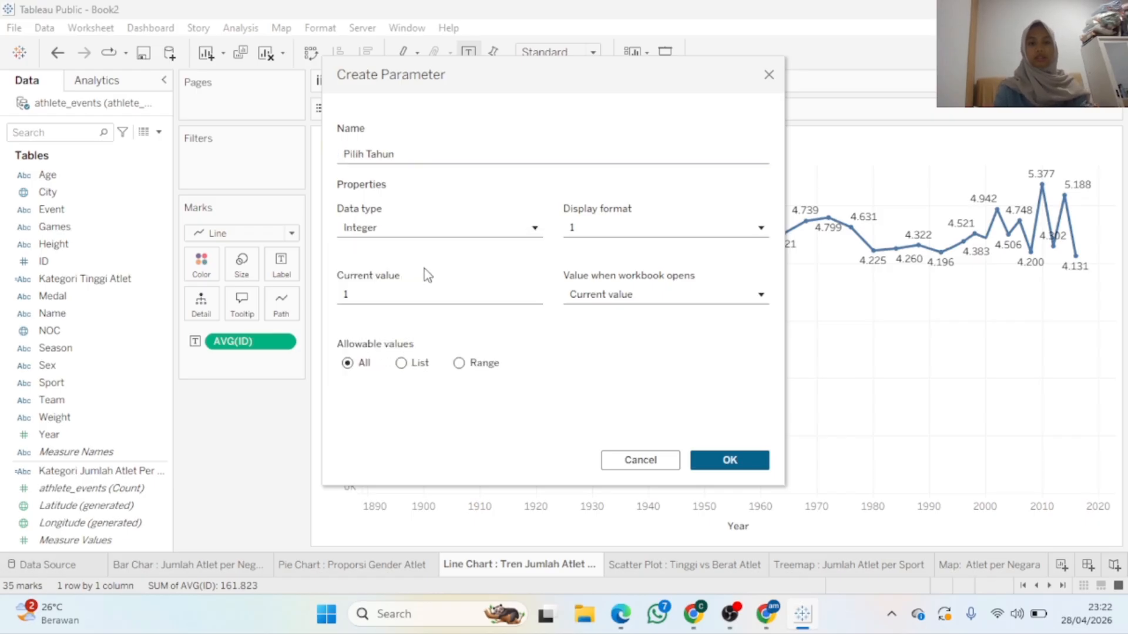
pyautogui.click(628, 234)
pyautogui.click(559, 281)
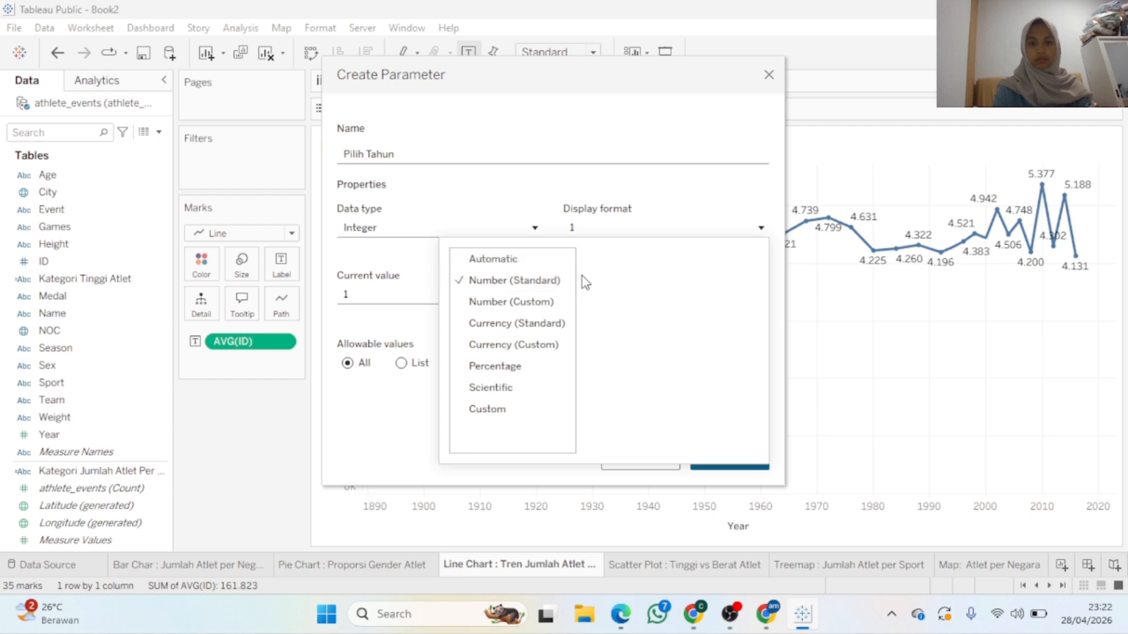
pyautogui.click(412, 311)
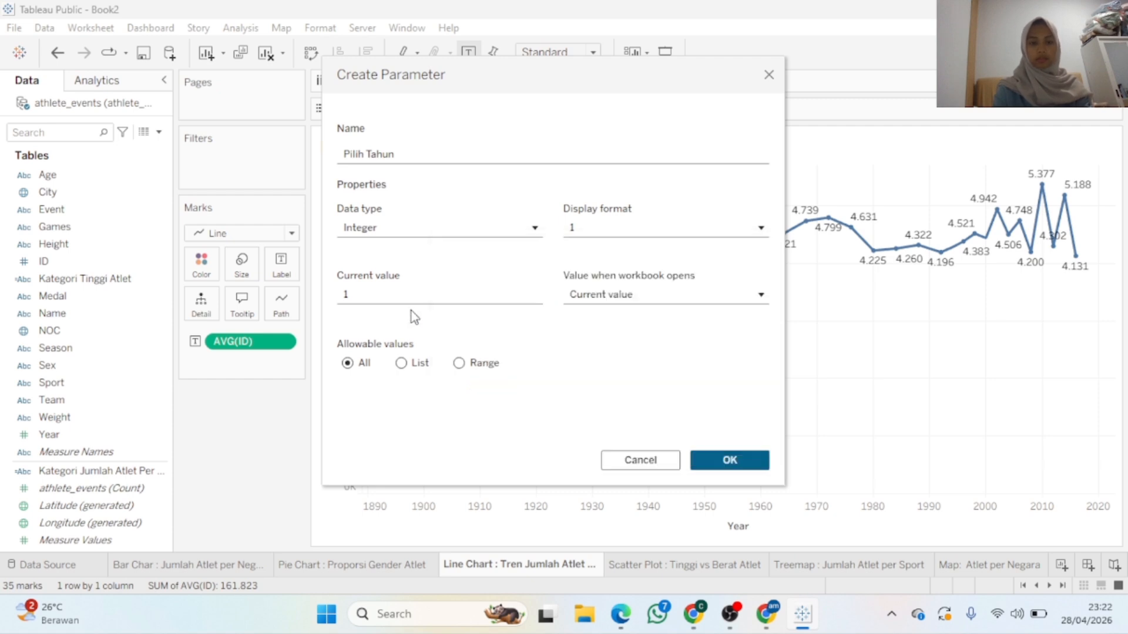
pyautogui.click(459, 363)
# Enable the range minimum and set it to 2020
pyautogui.click(347, 411)
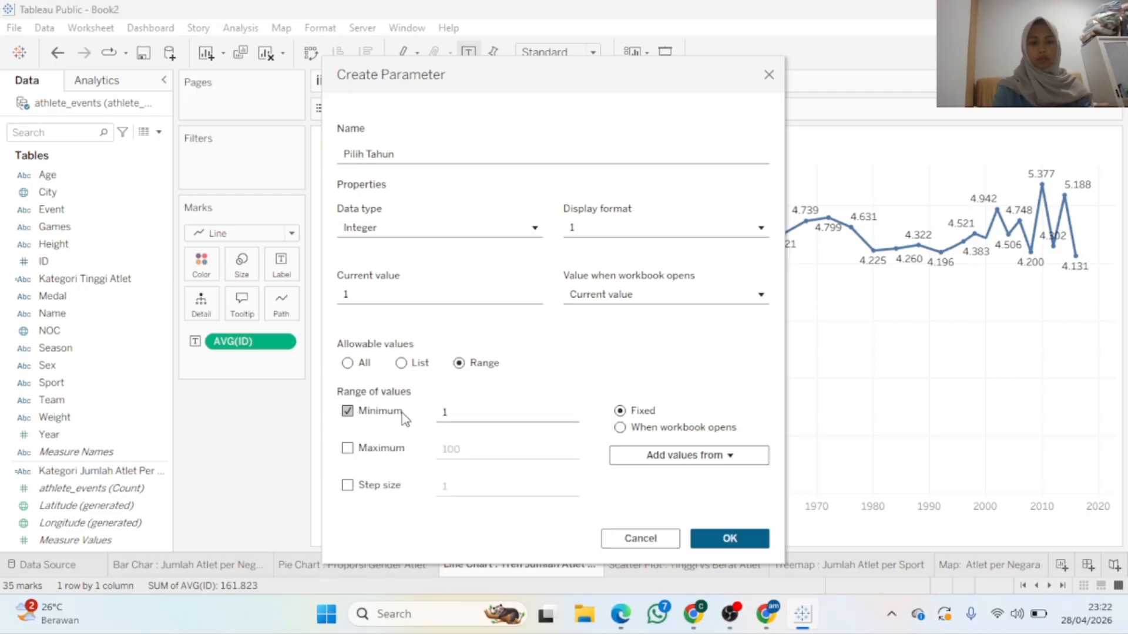
pyautogui.click(459, 413)
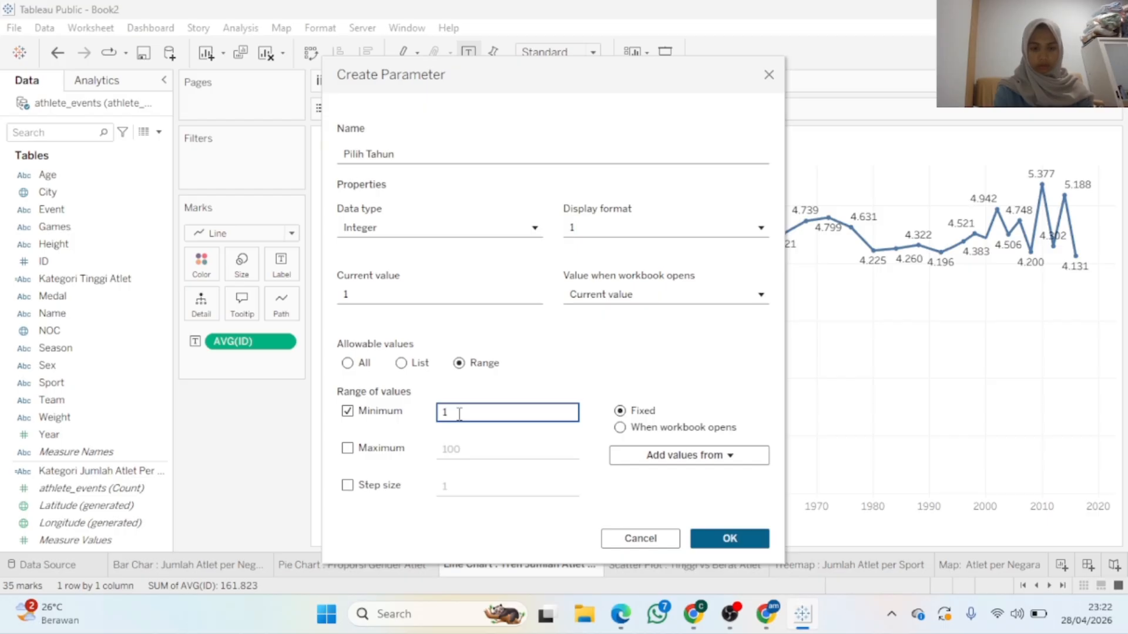
pyautogui.press('BackSpace')
pyautogui.write('1')
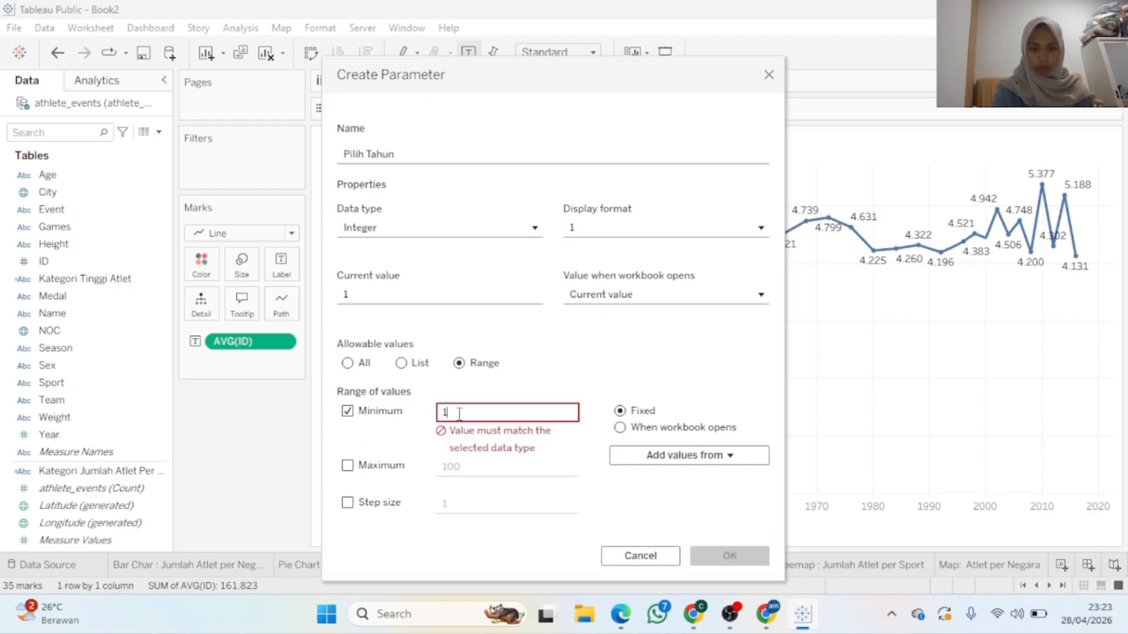
pyautogui.press('BackSpace')
pyautogui.write('2020')
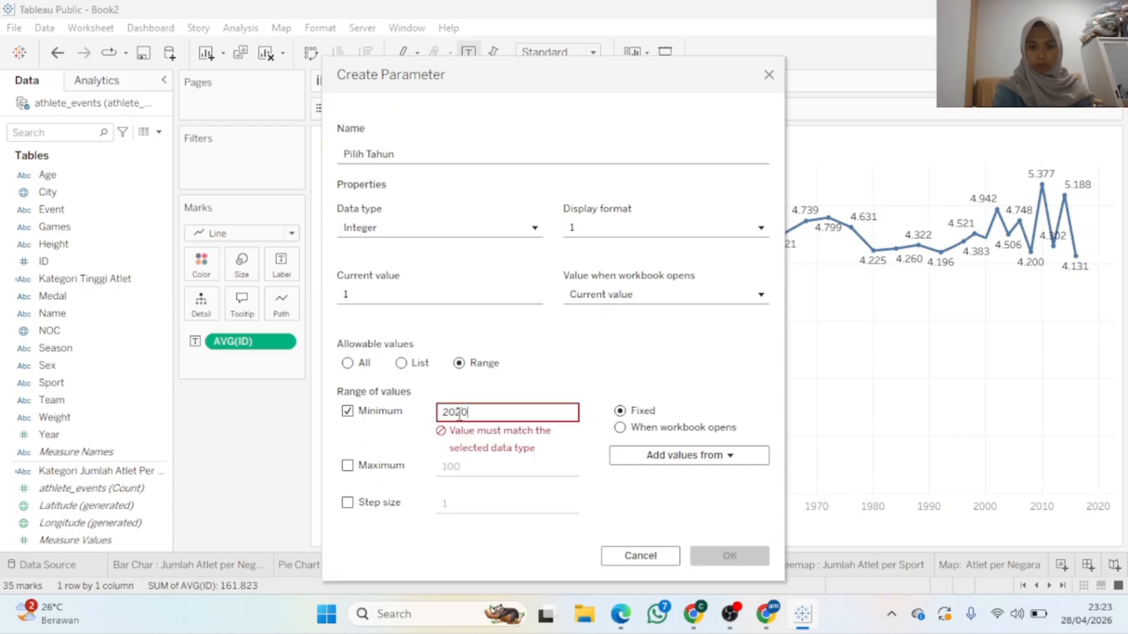
pyautogui.click(369, 468)
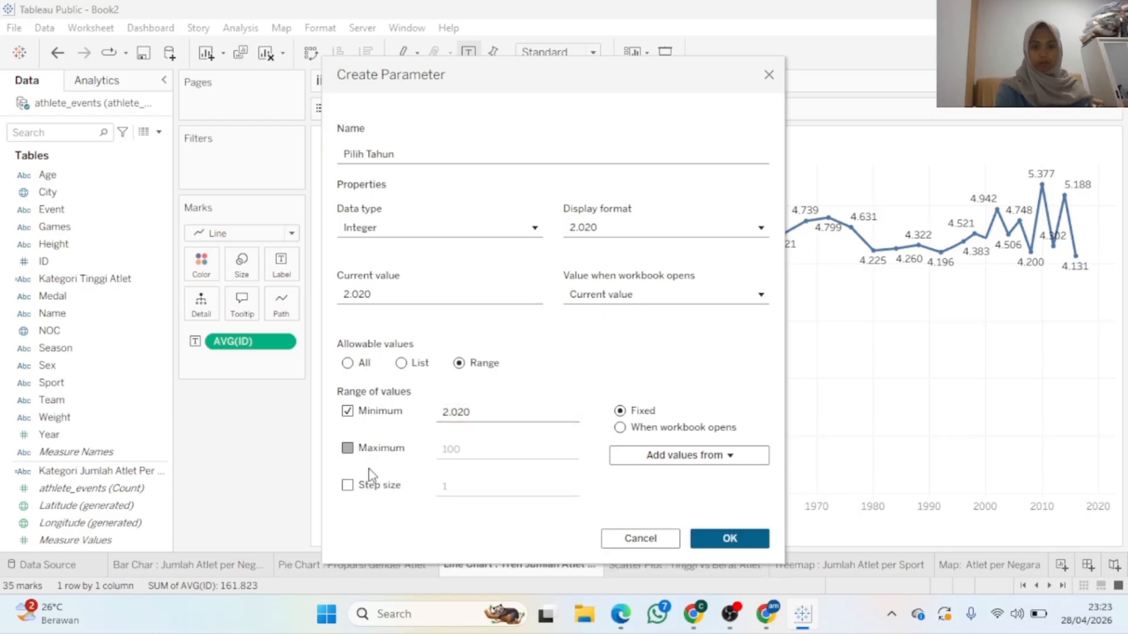
# Set maximum 2025 and step size 1, switch allowable values to List, and confirm
pyautogui.click(478, 457)
pyautogui.press('BackSpace')
pyautogui.write('5')
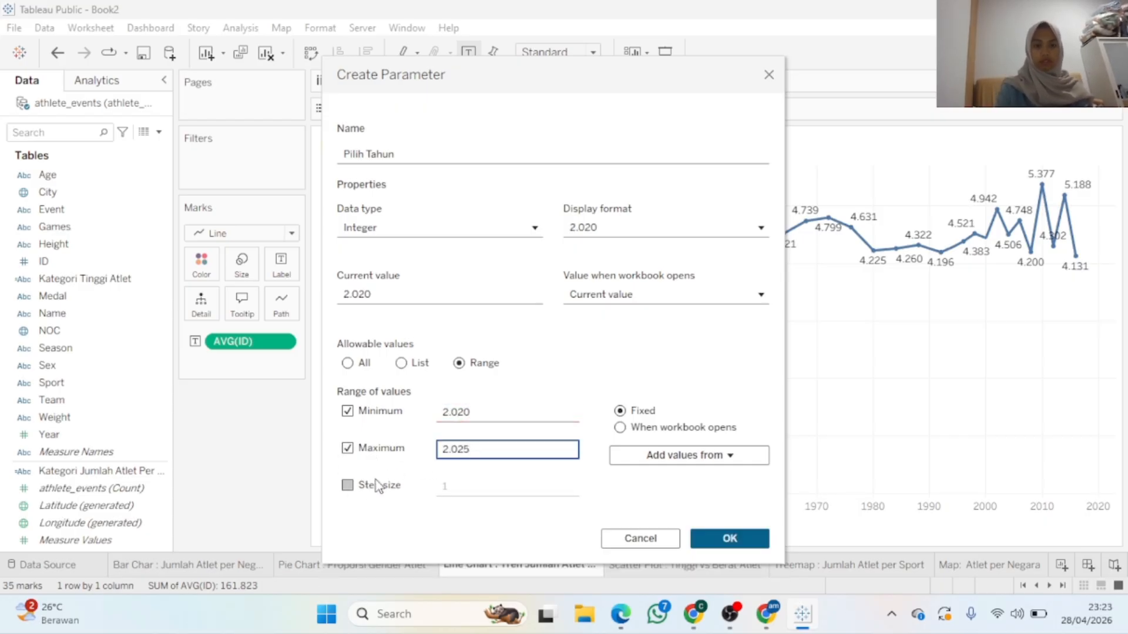
pyautogui.click(348, 486)
pyautogui.click(461, 486)
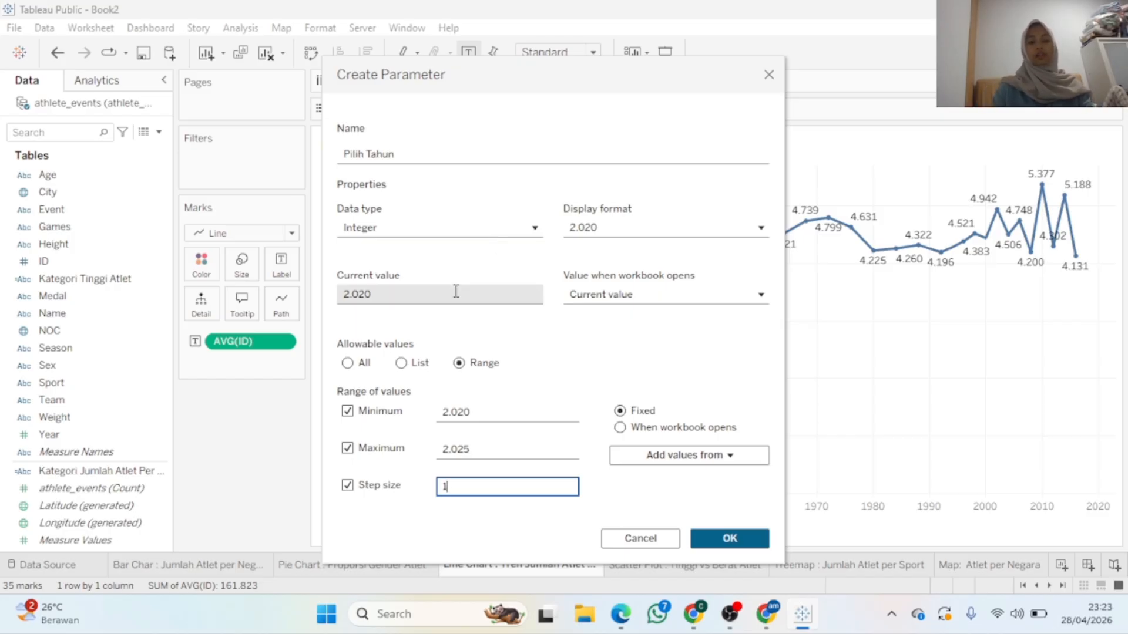
pyautogui.click(413, 368)
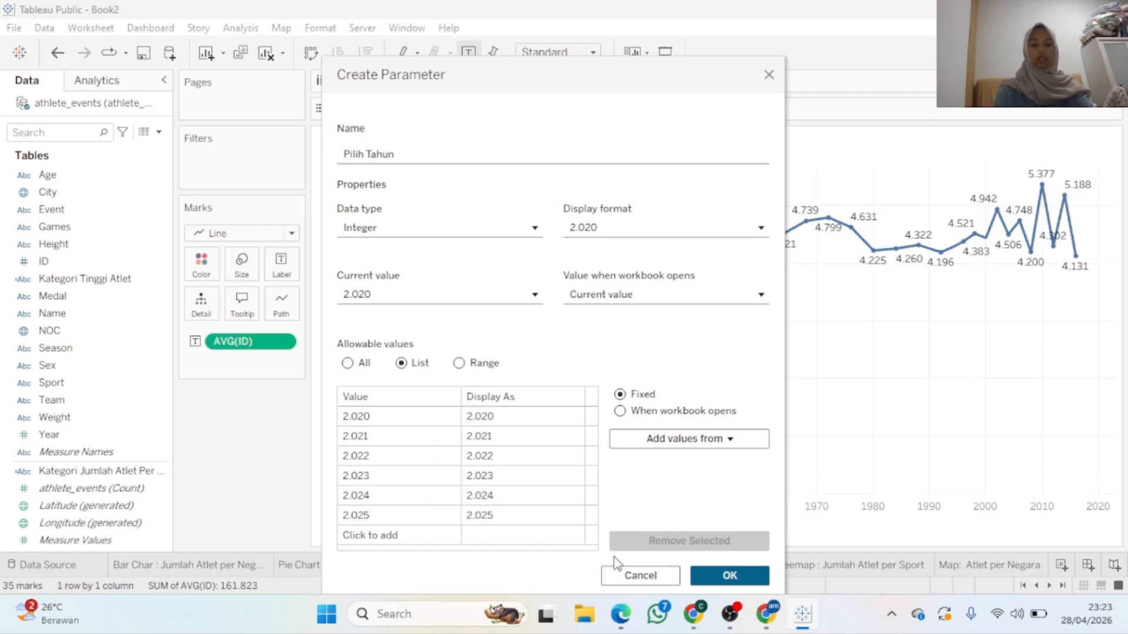
pyautogui.click(710, 577)
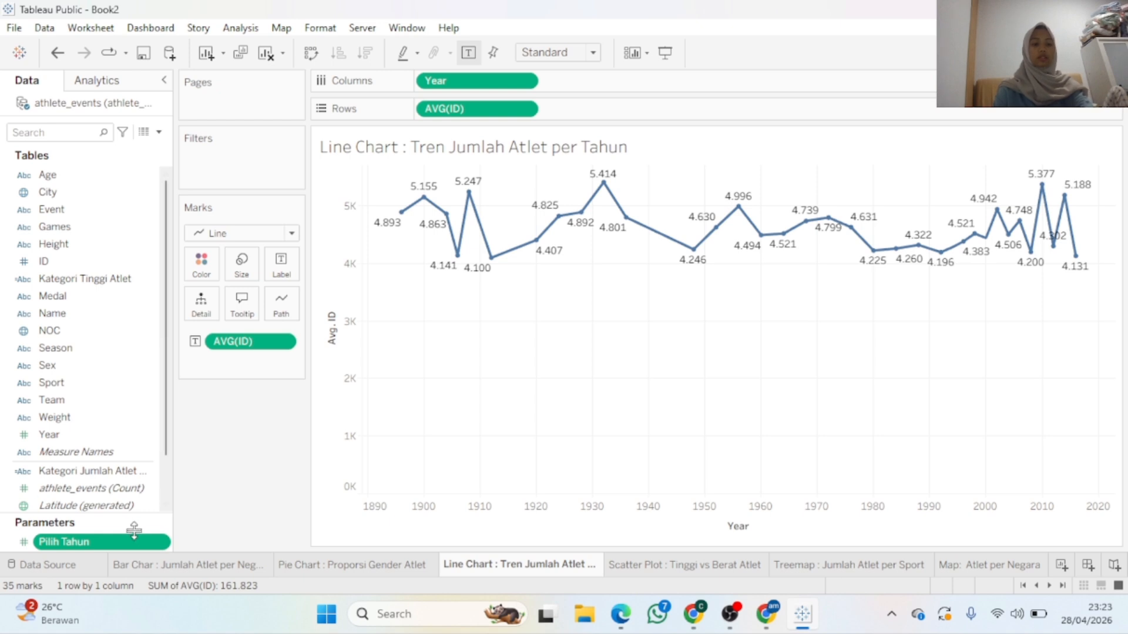
# Open Edit Parameter for Pilih Tahun from its right-click menu, leaving the name unchanged
pyautogui.click(149, 541)
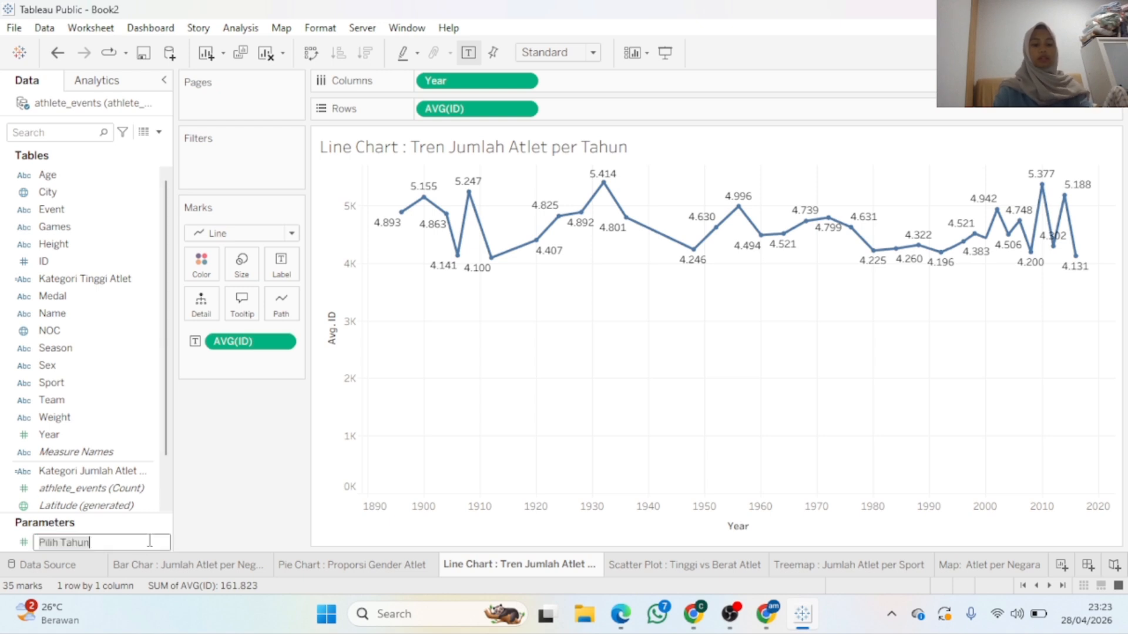
pyautogui.doubleClick(150, 542)
pyautogui.click(204, 522)
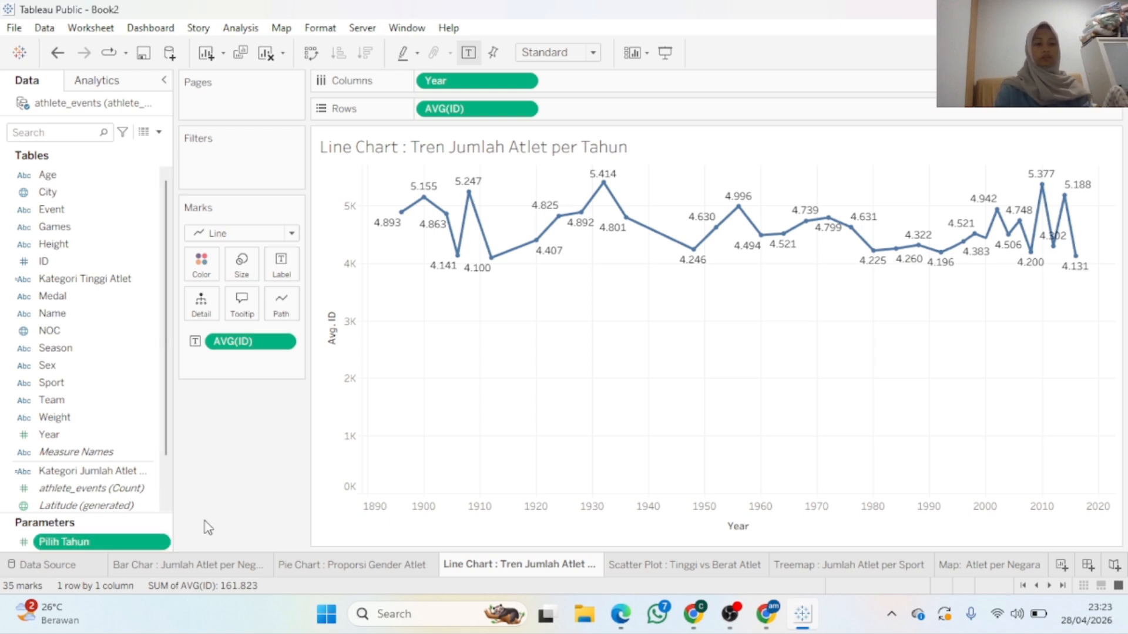
pyautogui.rightClick(162, 541)
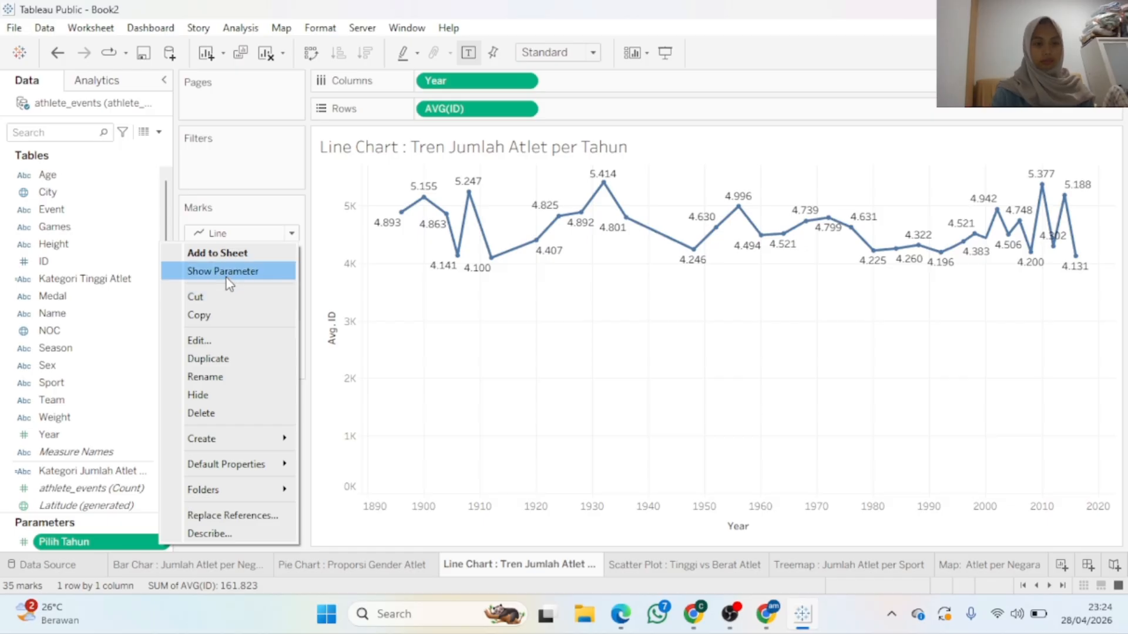
pyautogui.click(212, 340)
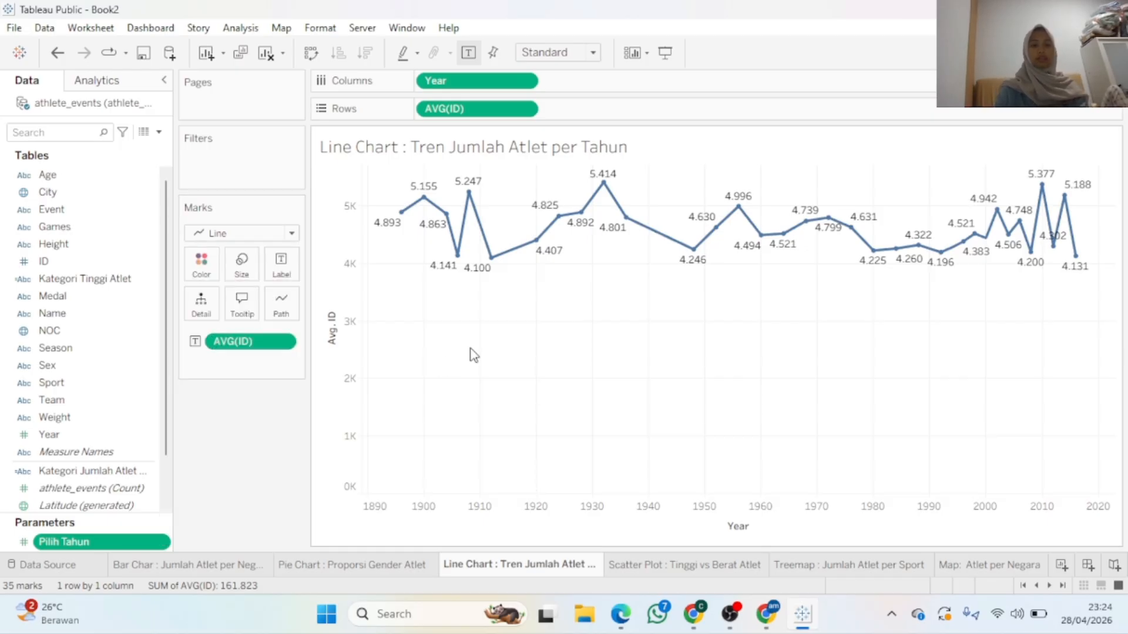
# Add all Year values from the data to Pilih Tahun's list and save the parameter
pyautogui.click(690, 390)
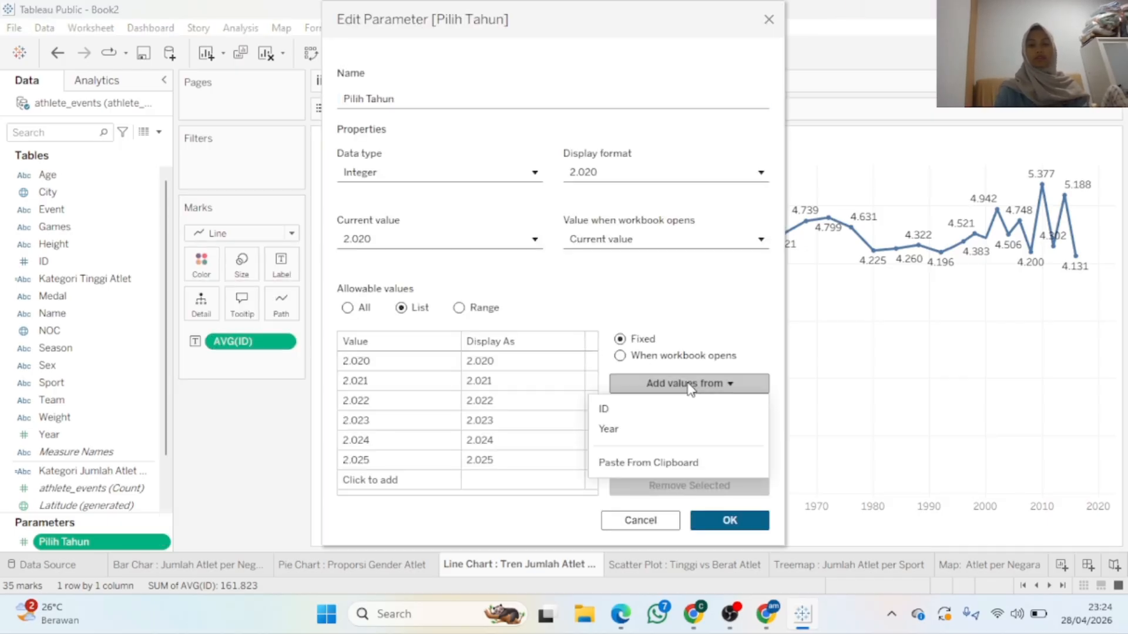
pyautogui.click(656, 431)
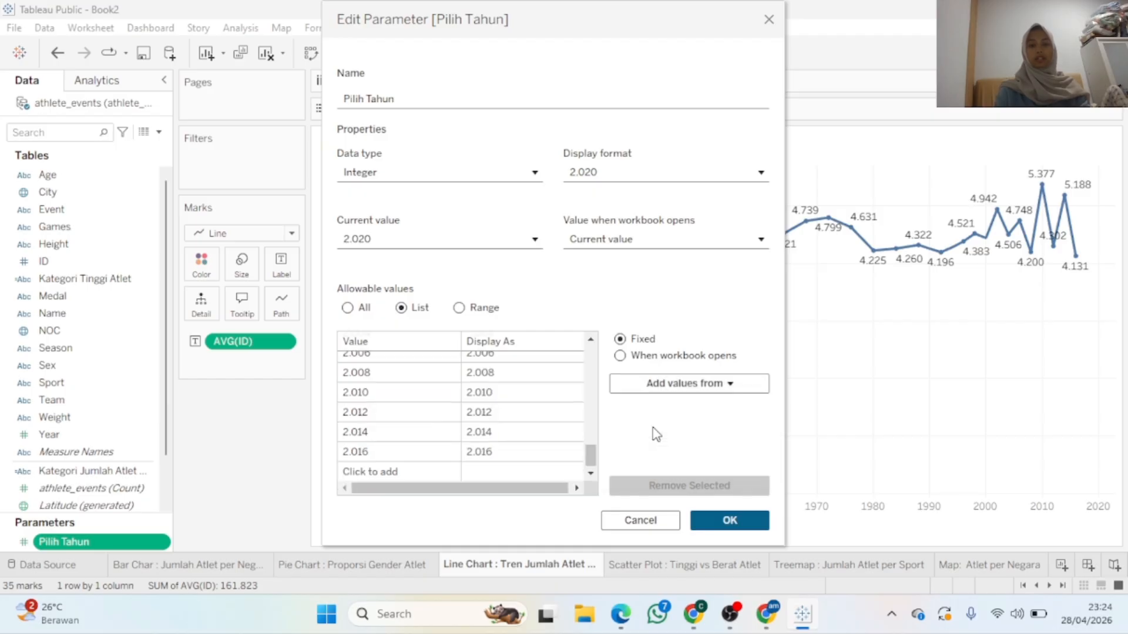
pyautogui.moveTo(589, 456); pyautogui.dragTo(586, 363)
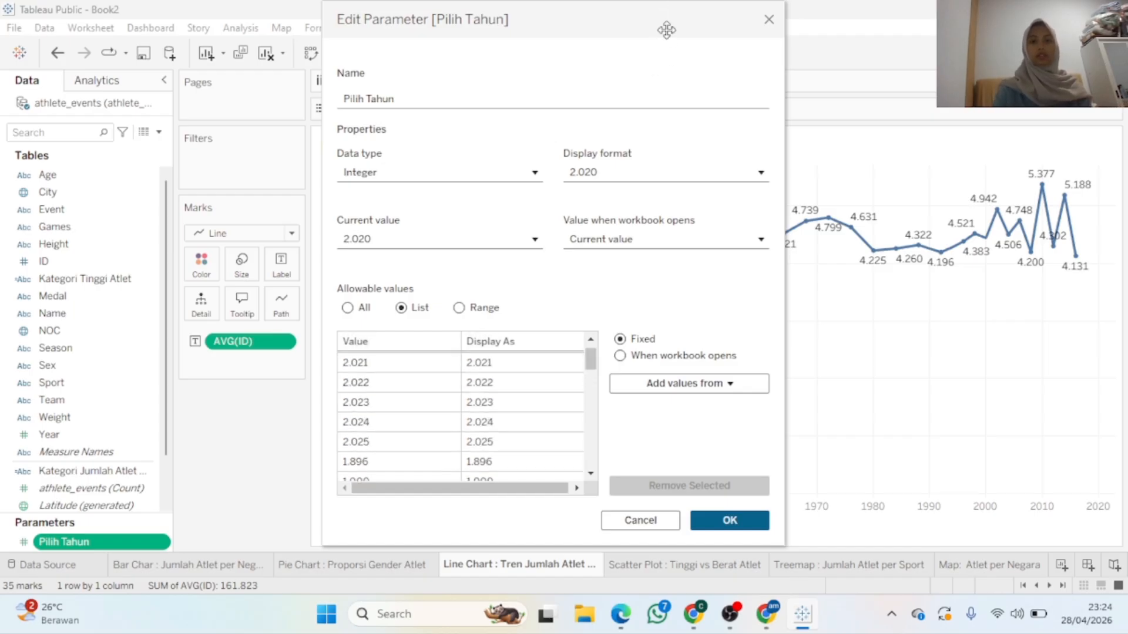
pyautogui.moveTo(667, 30); pyautogui.dragTo(848, 13)
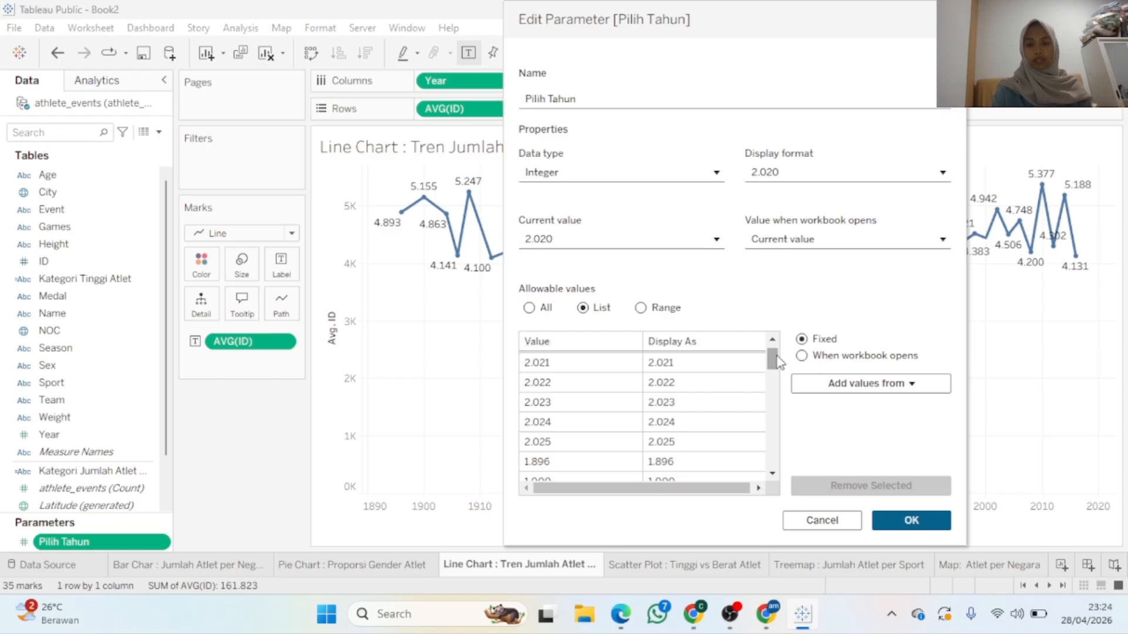
pyautogui.scroll(-1, 778, 362)
pyautogui.moveTo(778, 362)
pyautogui.mouseDown()
pyautogui.moveTo(771, 458)
pyautogui.moveTo(776, 348)
pyautogui.mouseUp()
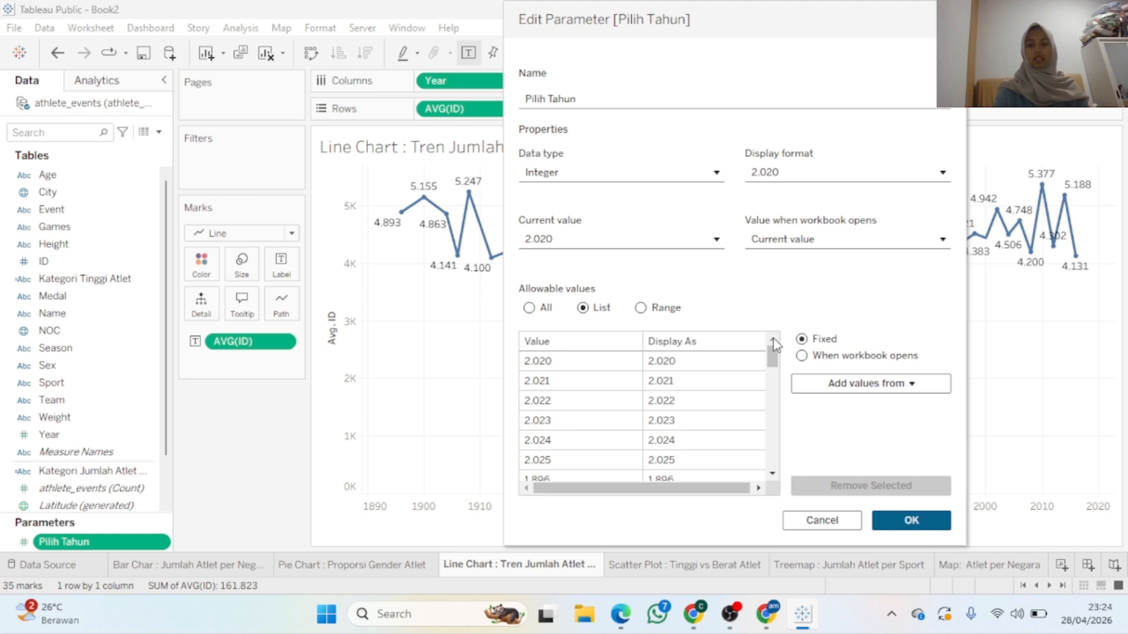
pyautogui.click(900, 521)
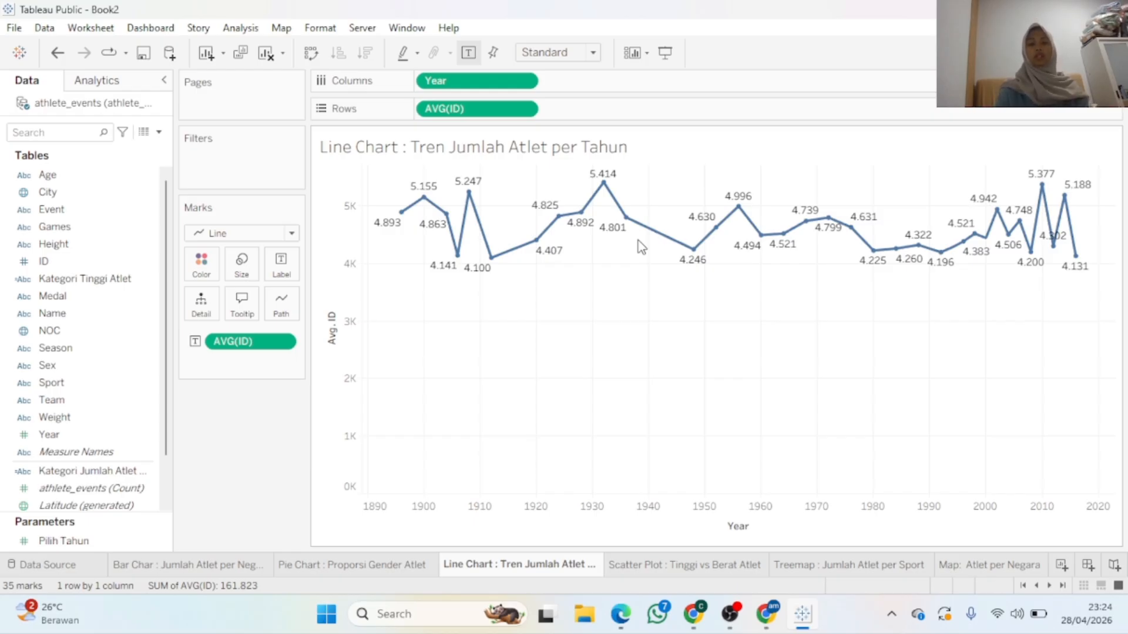
# Cancel an unwanted second Create Parameter dialog and reopen the Data pane dropdown
pyautogui.moveTo(731, 222)
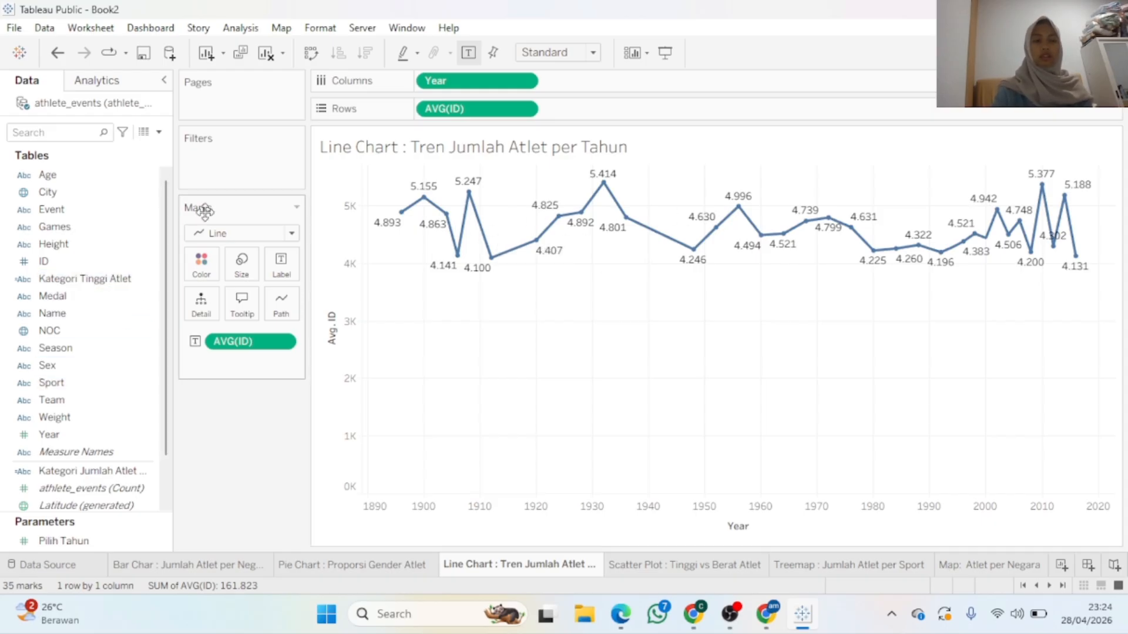
pyautogui.click(158, 131)
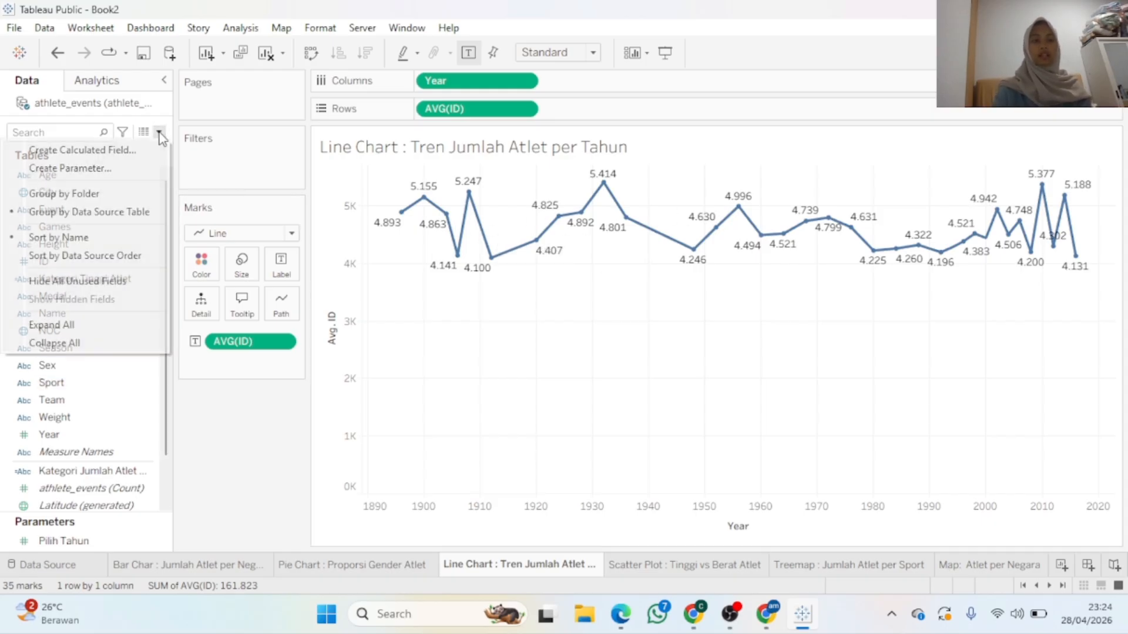
pyautogui.click(132, 169)
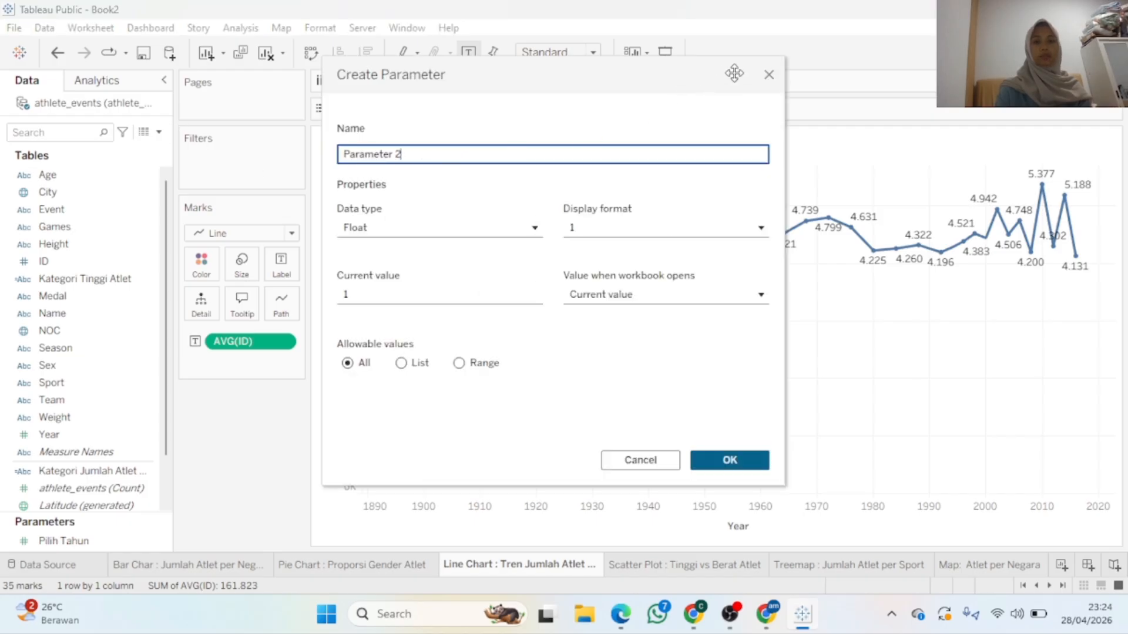
pyautogui.click(639, 460)
pyautogui.click(158, 132)
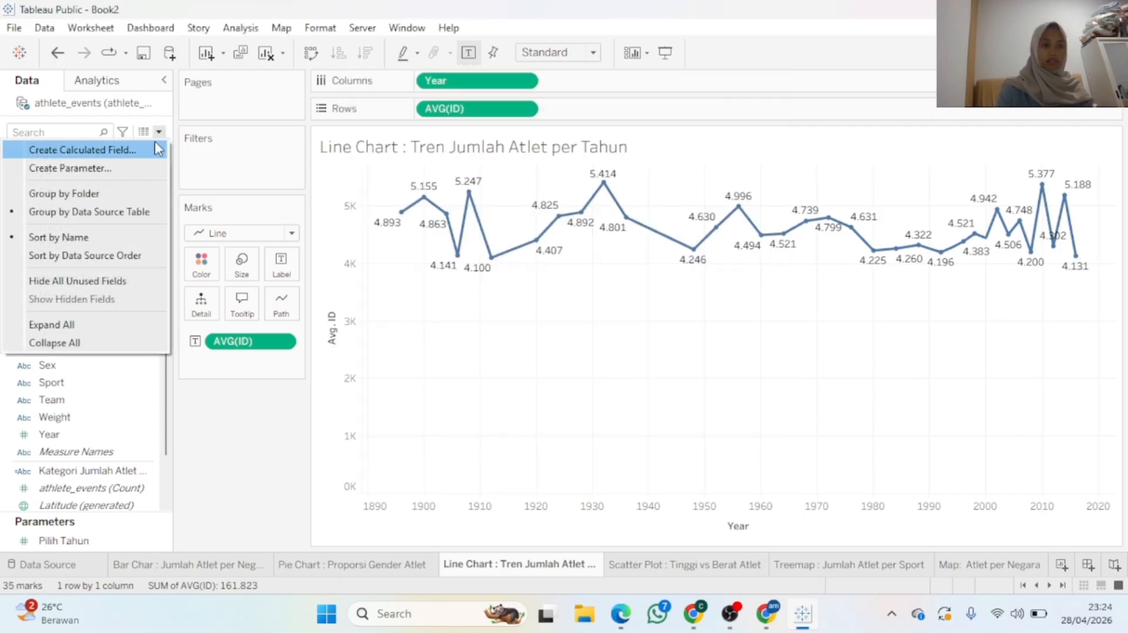
# Create a calculated field named 'Tahun Yang Dipilih'
pyautogui.click(146, 150)
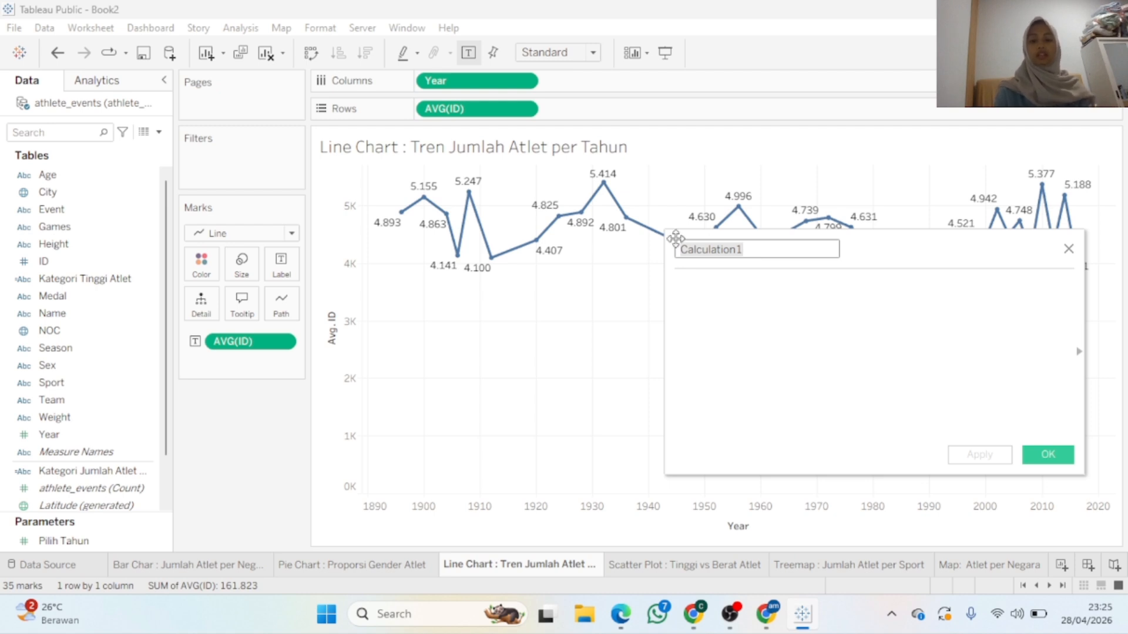
pyautogui.write('T')
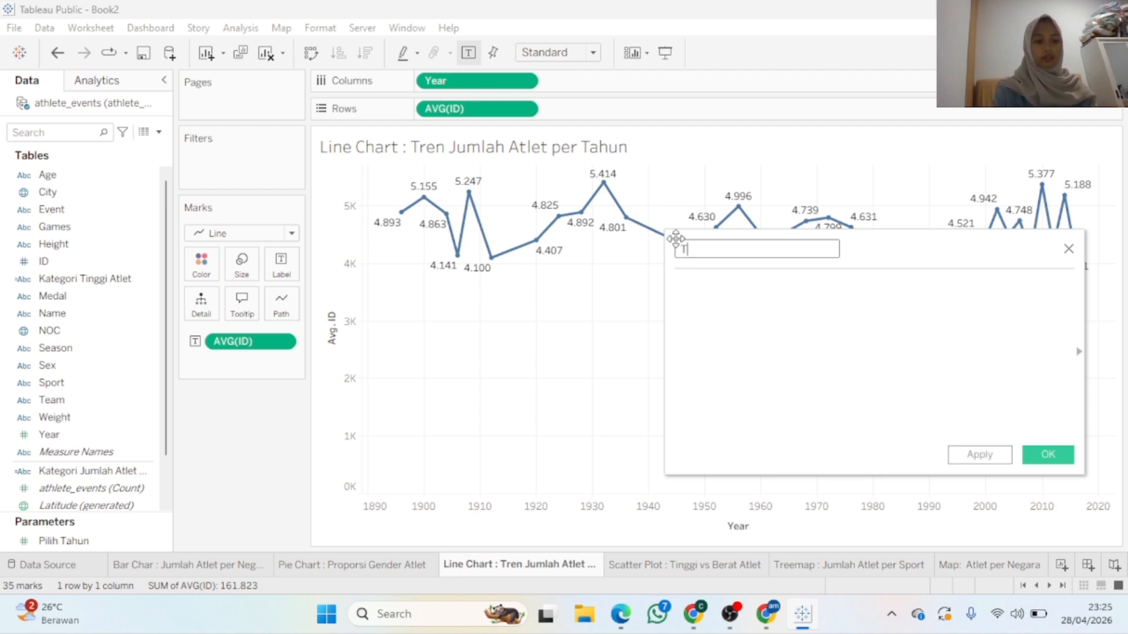
pyautogui.write('ahun Y')
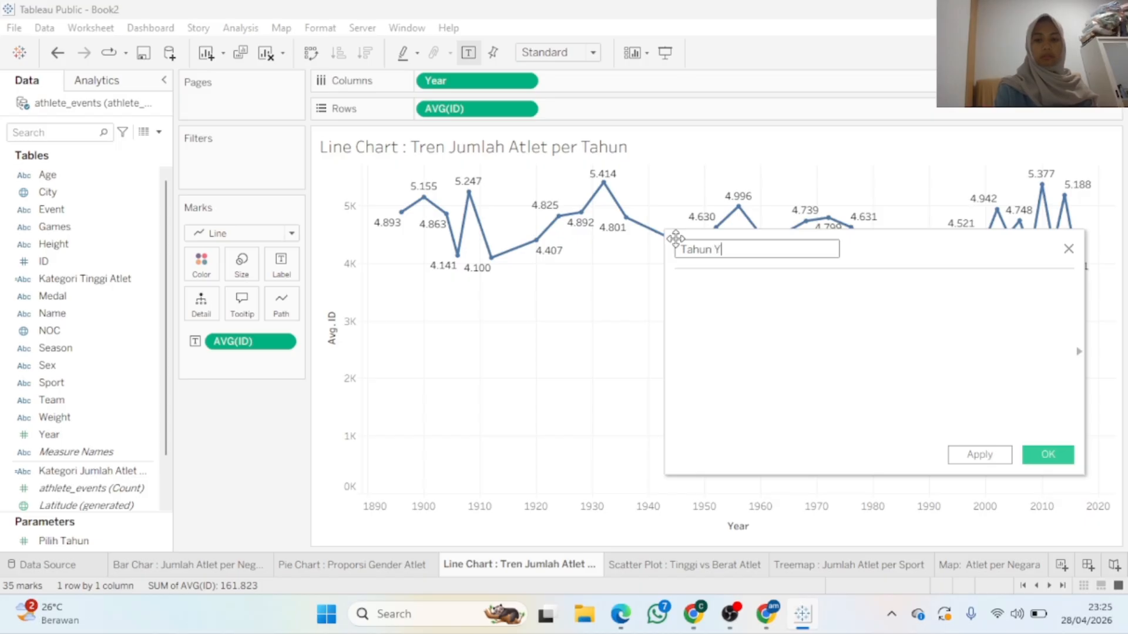
pyautogui.write('ang d=')
pyautogui.press('BackSpace')
pyautogui.press('BackSpace')
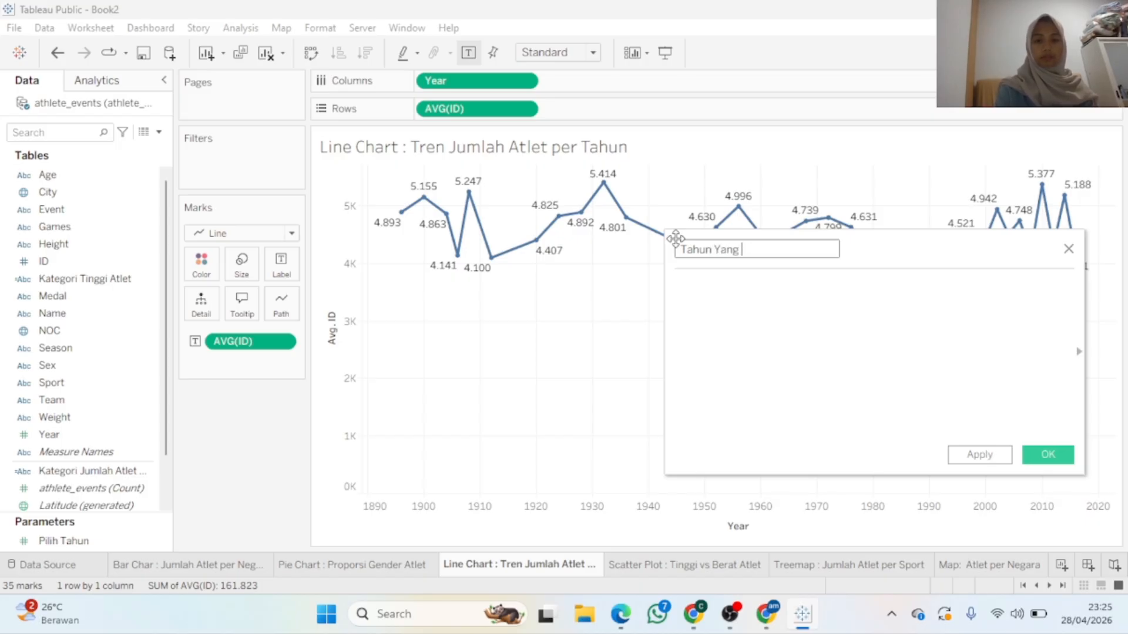
pyautogui.write('Di pil')
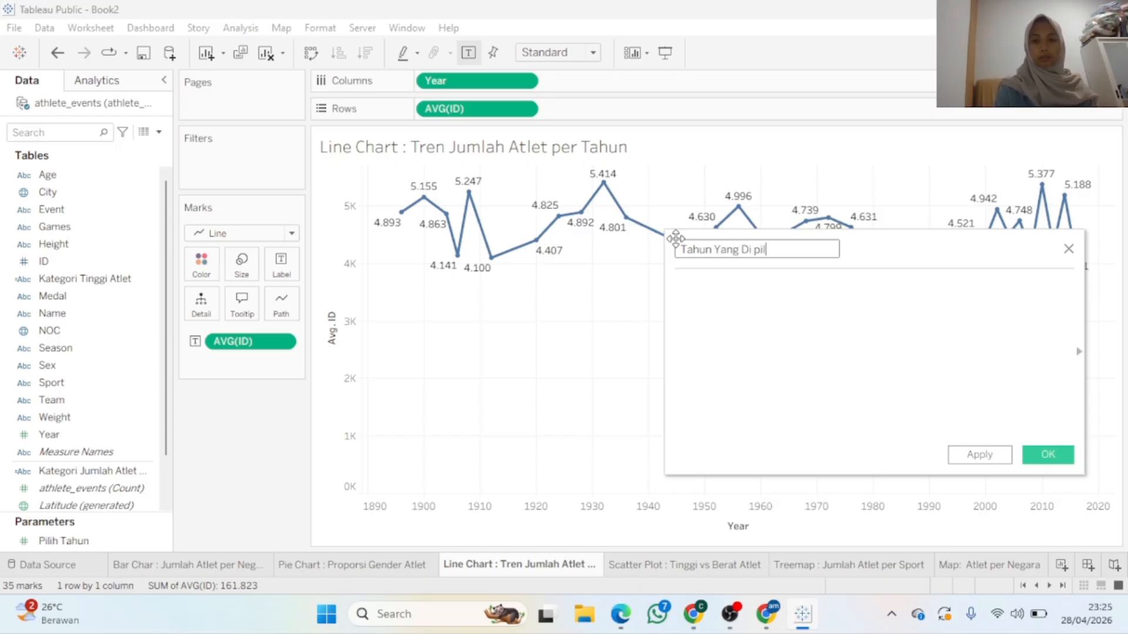
pyautogui.press('BackSpace')
pyautogui.press('BackSpace')
pyautogui.press('BackSpace')
pyautogui.press('BackSpace')
pyautogui.write('pilih')
# Enter the formula [Year] = [Pilih Tahun] and apply it
pyautogui.click(689, 287)
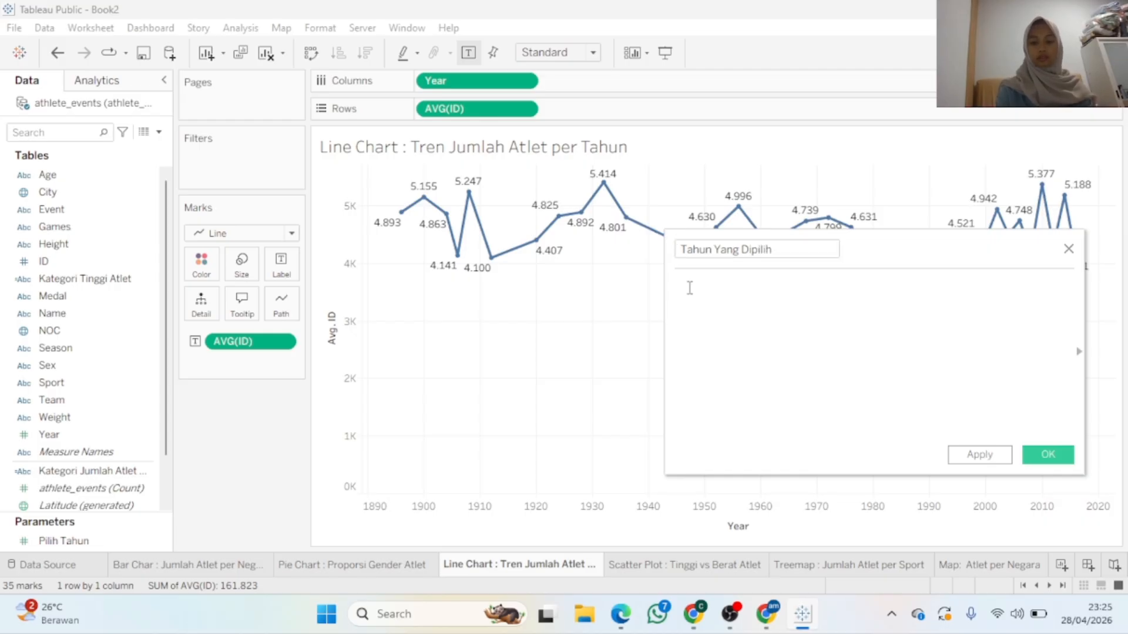
pyautogui.write('[Y')
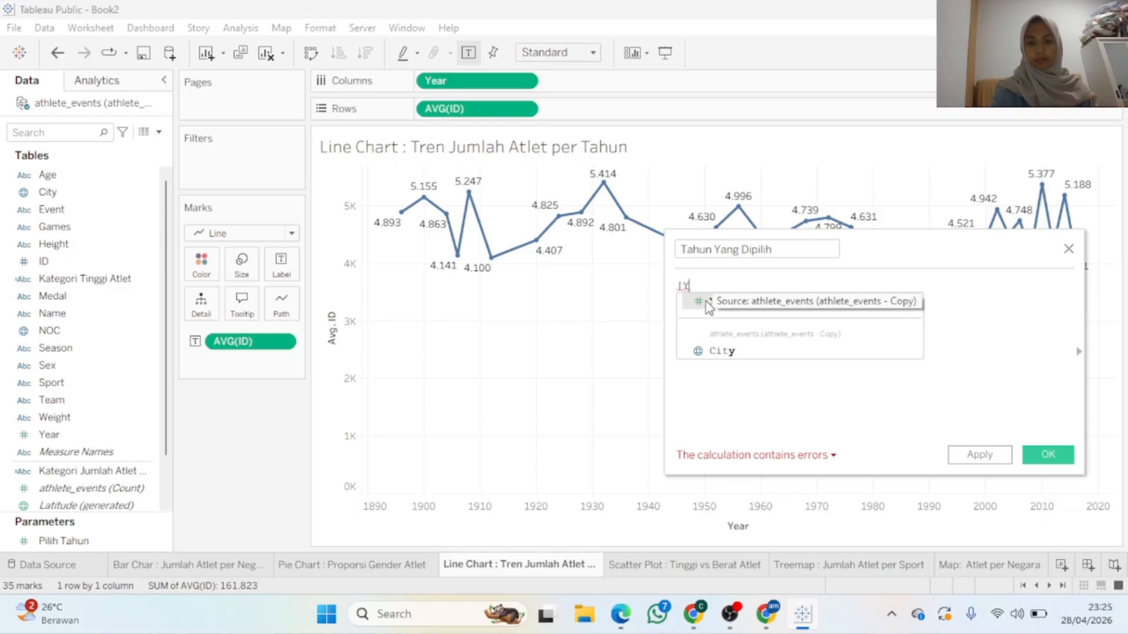
pyautogui.click(707, 302)
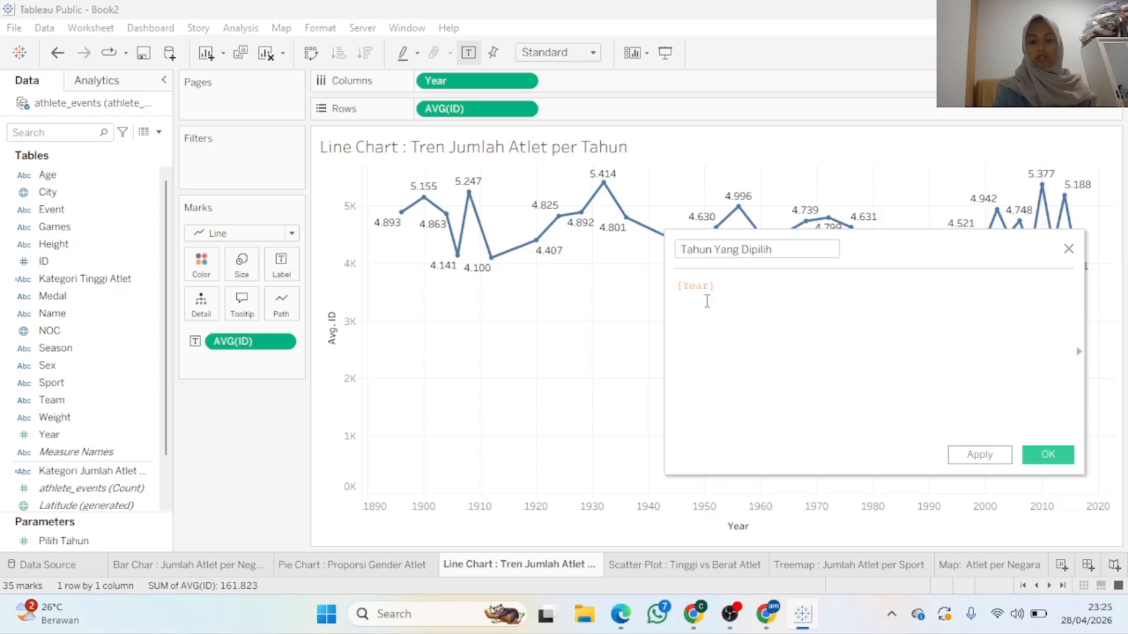
pyautogui.write('= ')
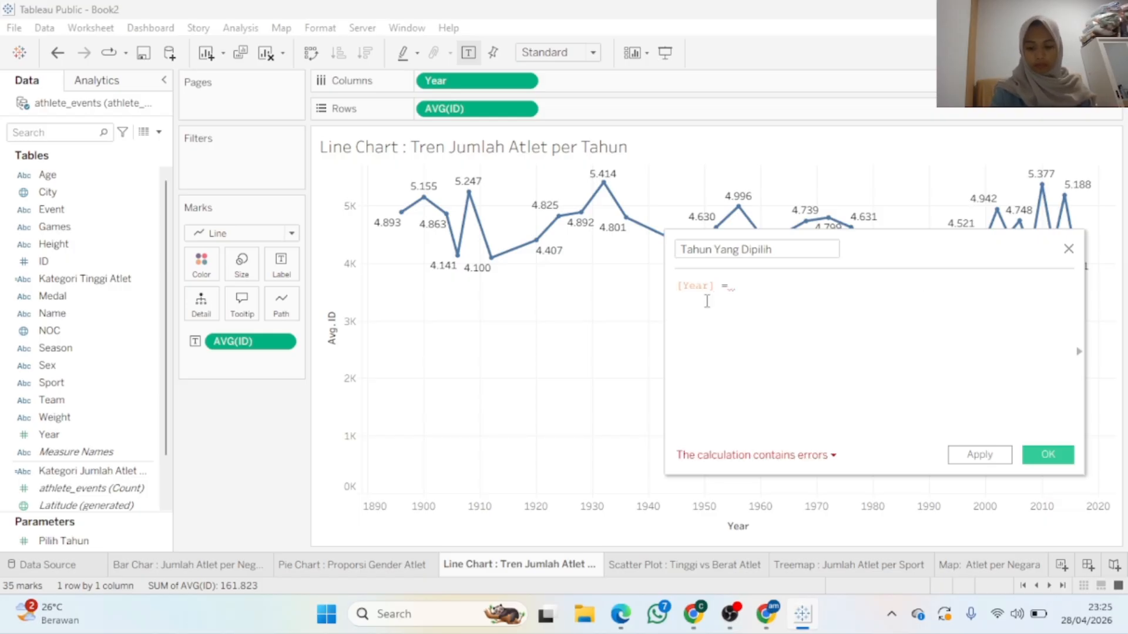
pyautogui.write('[p')
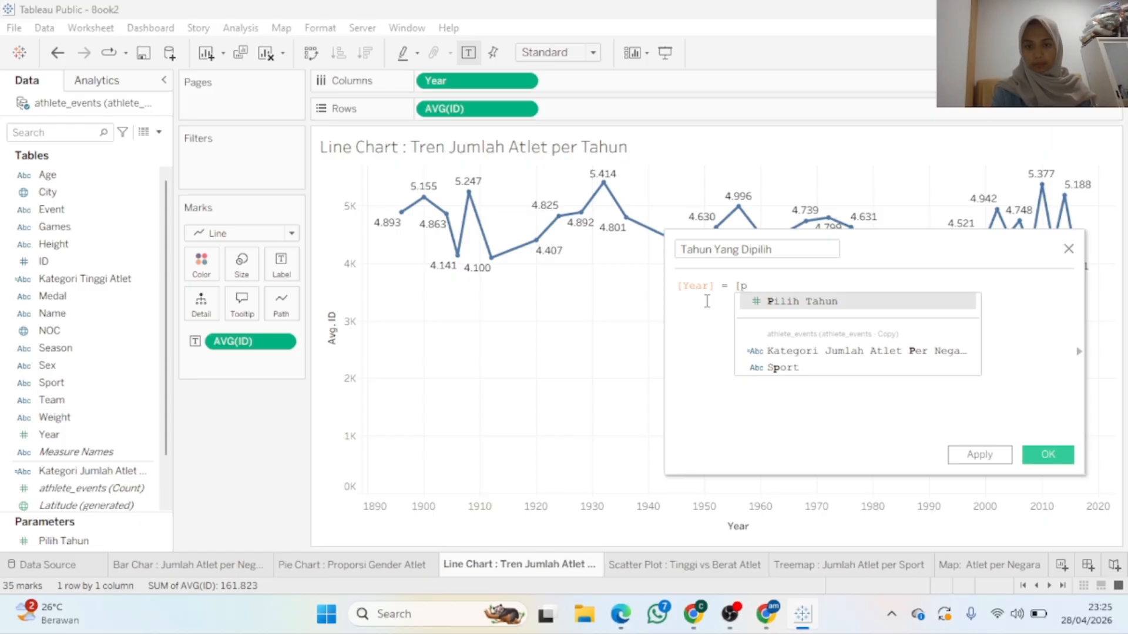
pyautogui.click(760, 299)
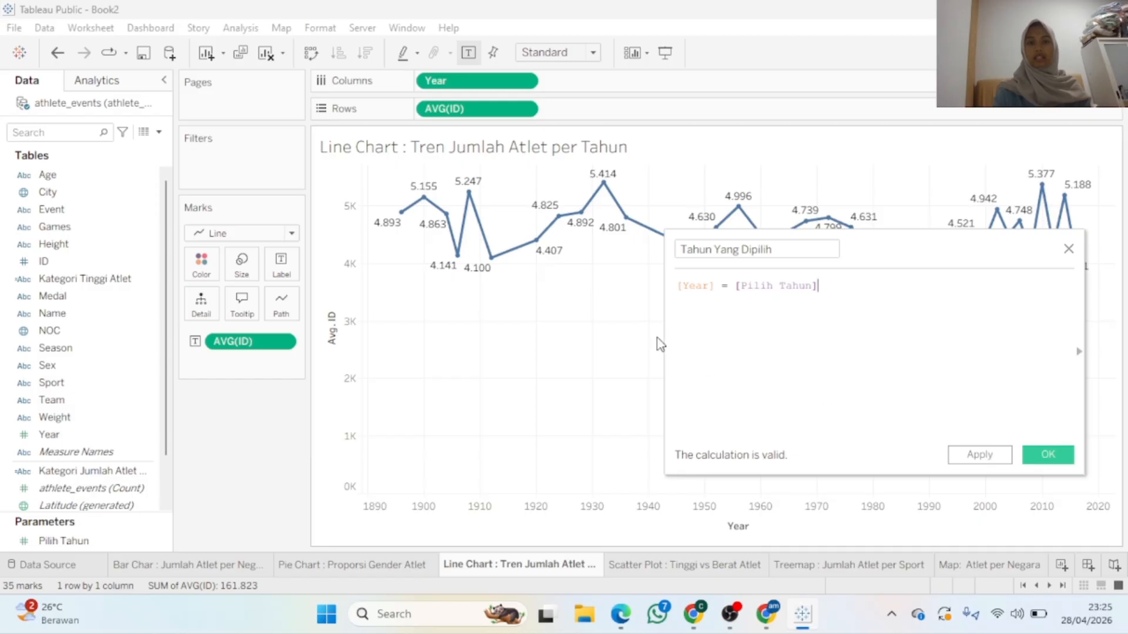
pyautogui.moveTo(473, 210)
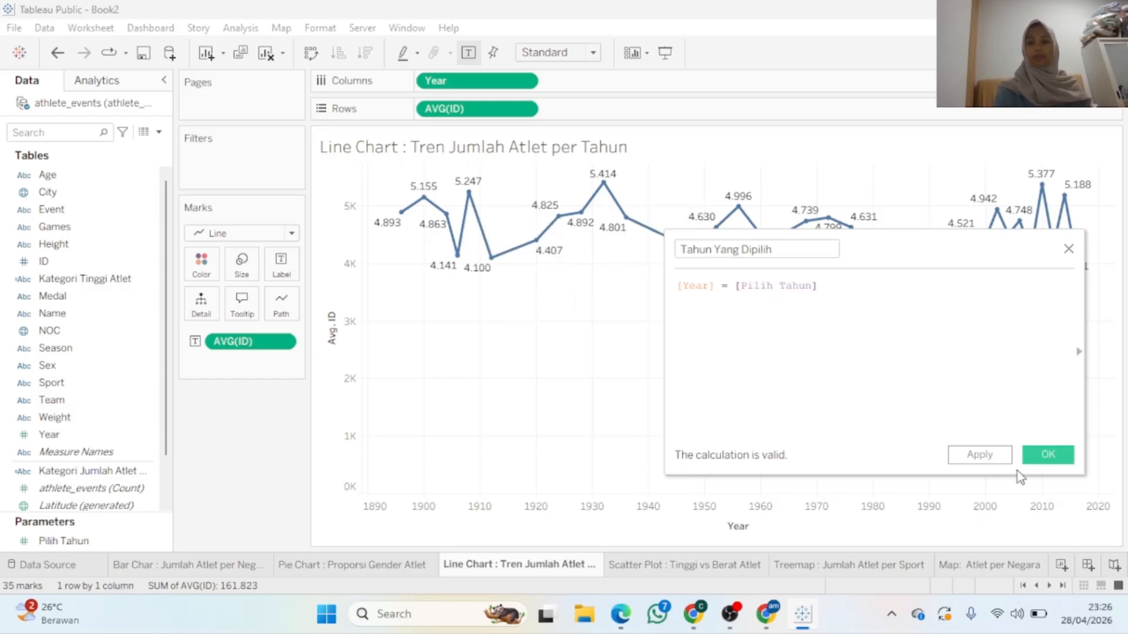
pyautogui.click(998, 458)
# Save the calculation and filter the line chart on Tahun Yang Dipilih, keeping False
pyautogui.click(1041, 460)
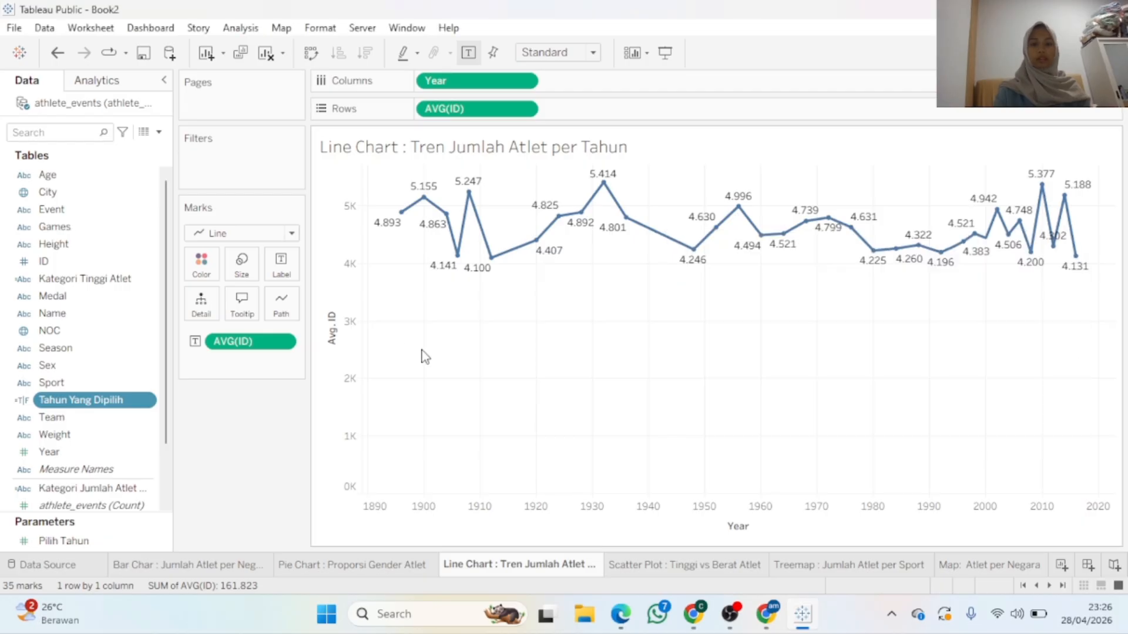
pyautogui.moveTo(97, 401); pyautogui.dragTo(242, 157)
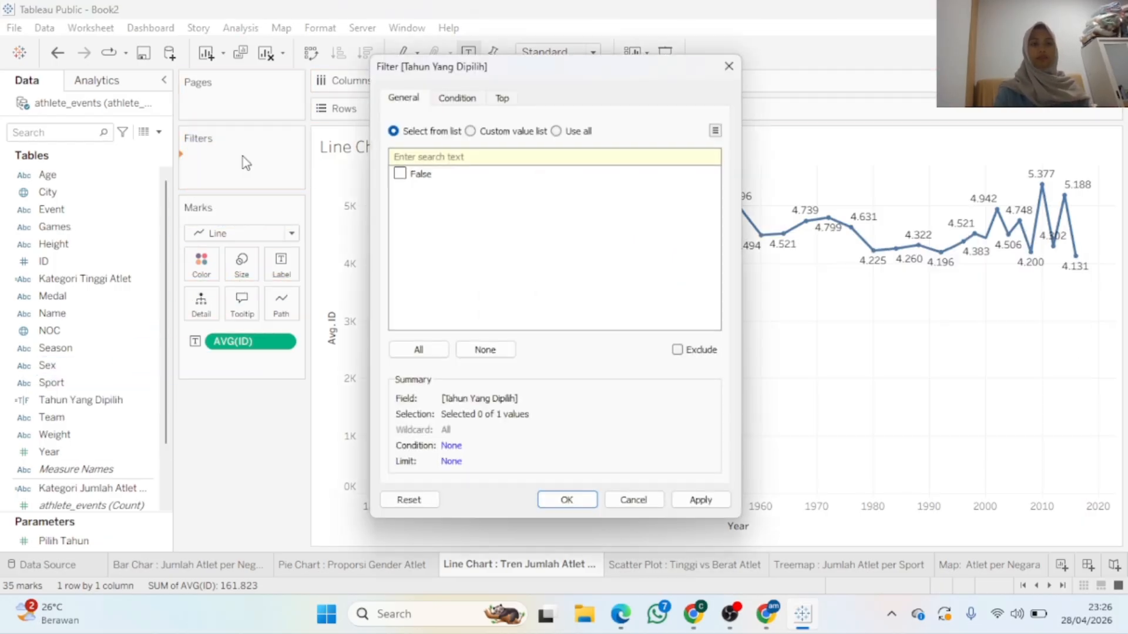
pyautogui.click(414, 179)
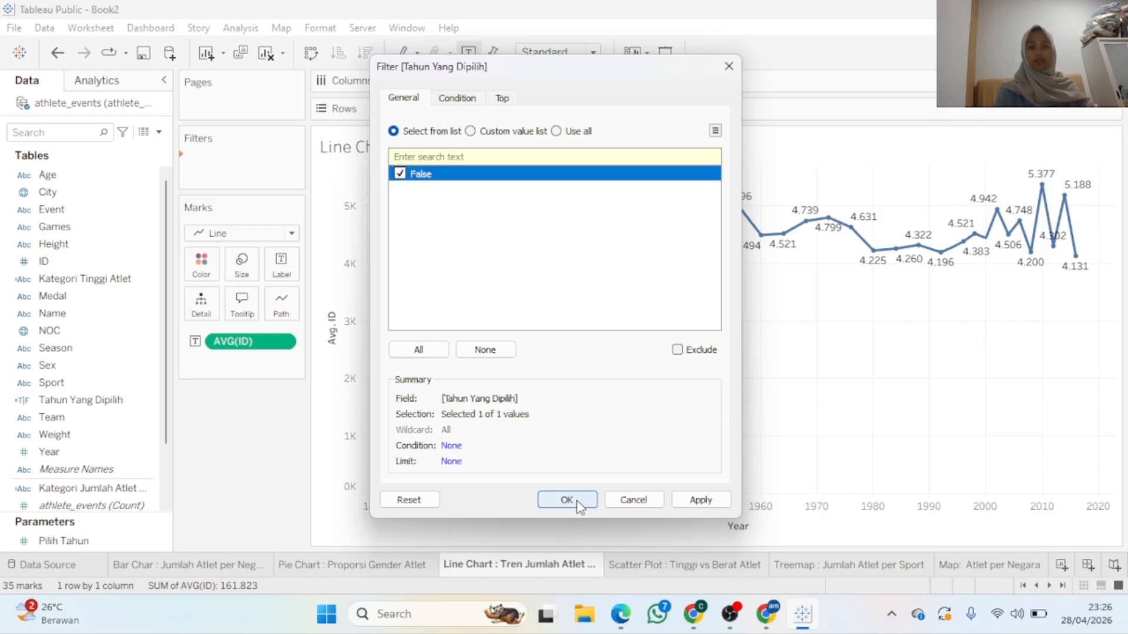
pyautogui.click(700, 500)
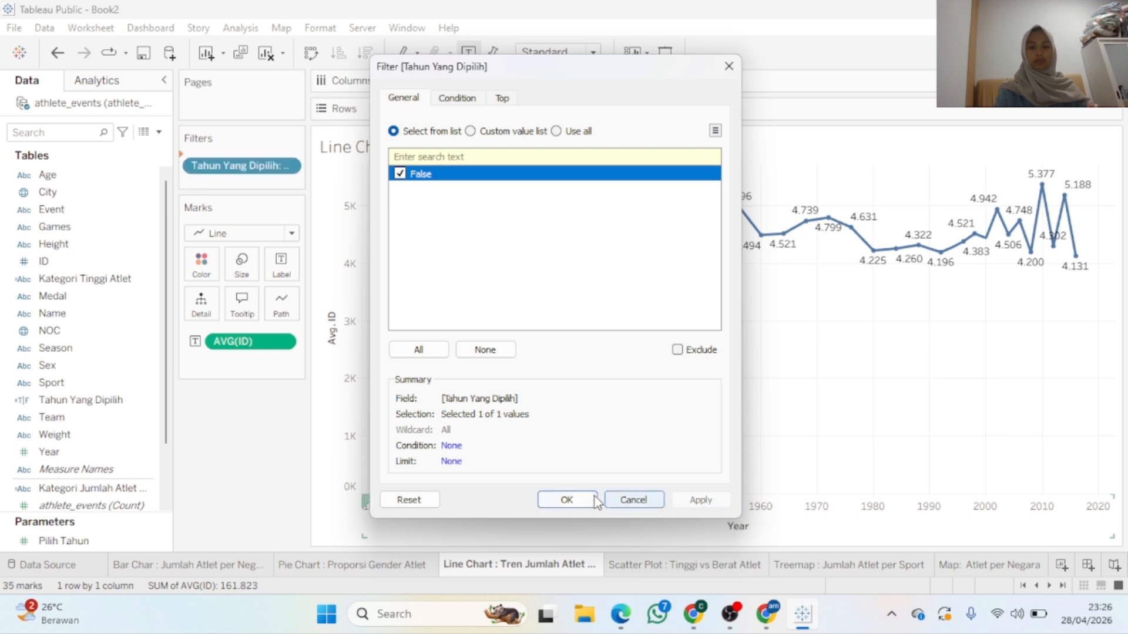
pyautogui.click(567, 499)
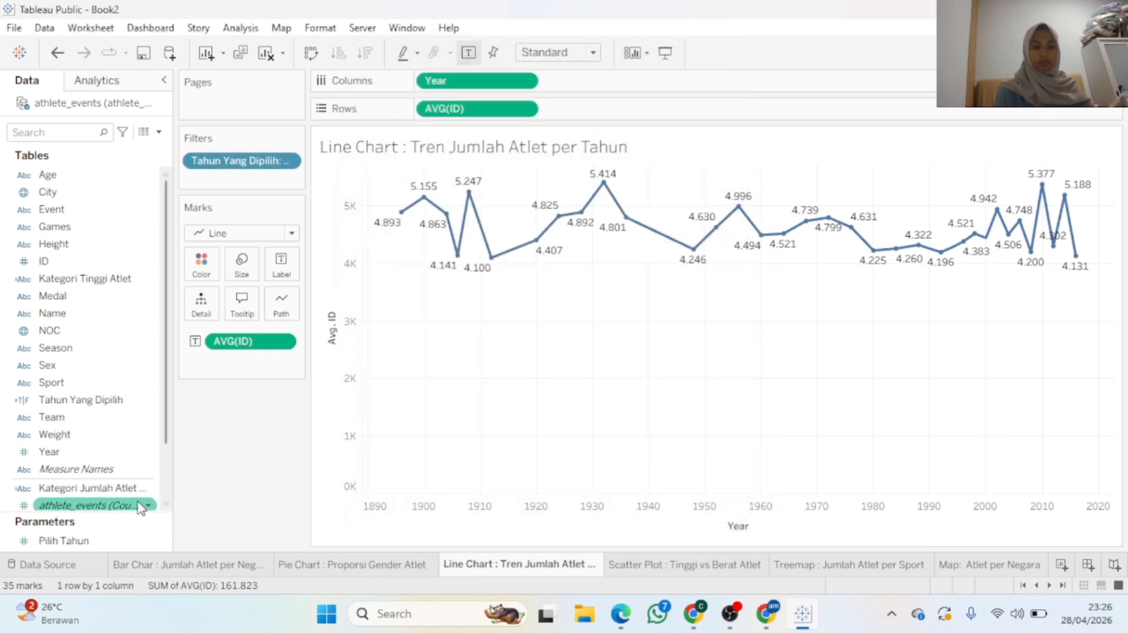
# Change Pilih Tahun to a Range of 1896–2025 with step size 1
pyautogui.rightClick(151, 543)
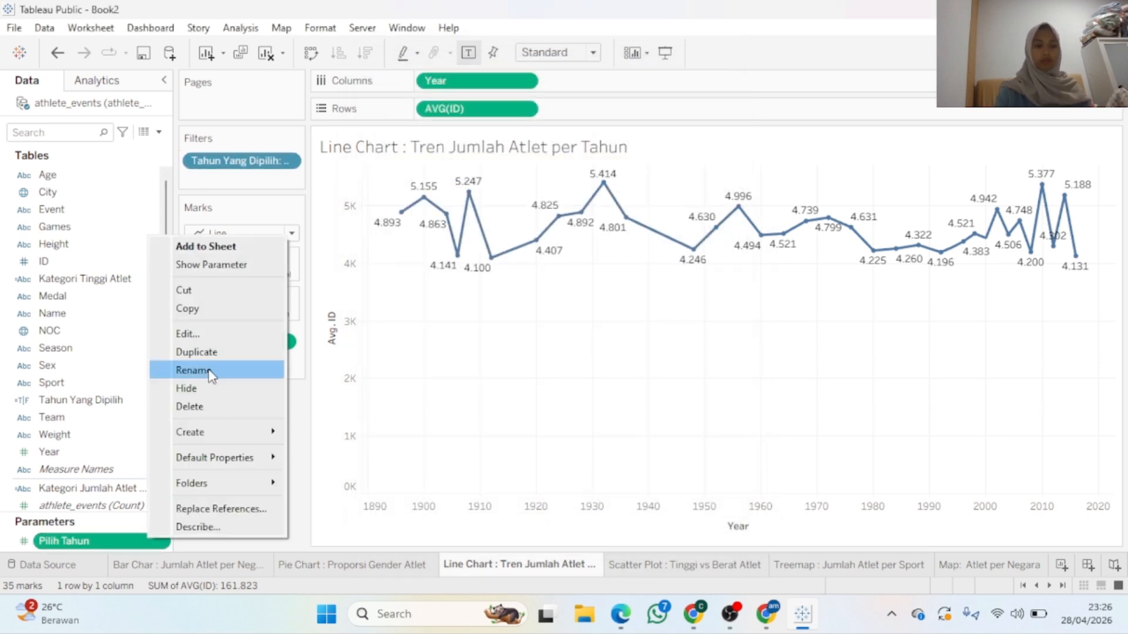
pyautogui.click(222, 339)
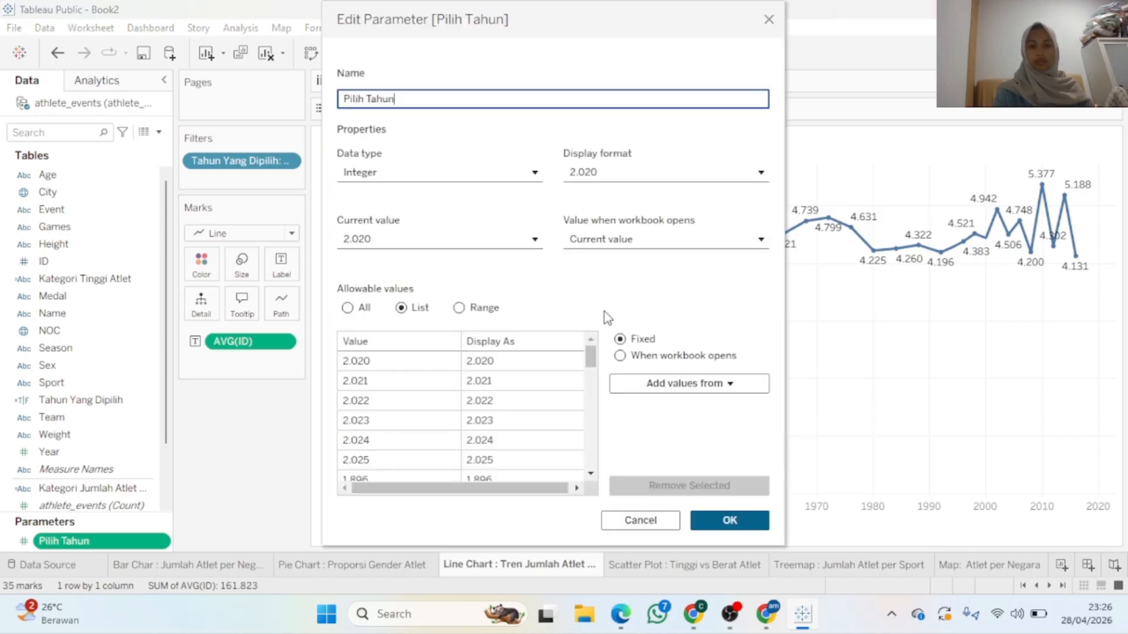
pyautogui.click(459, 308)
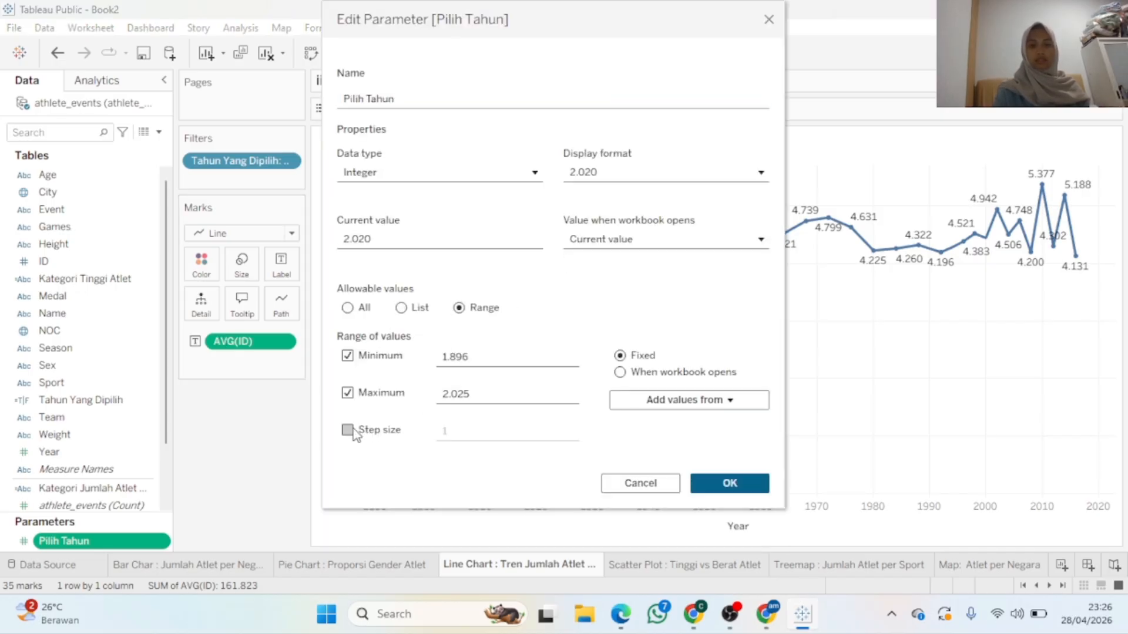
pyautogui.click(350, 431)
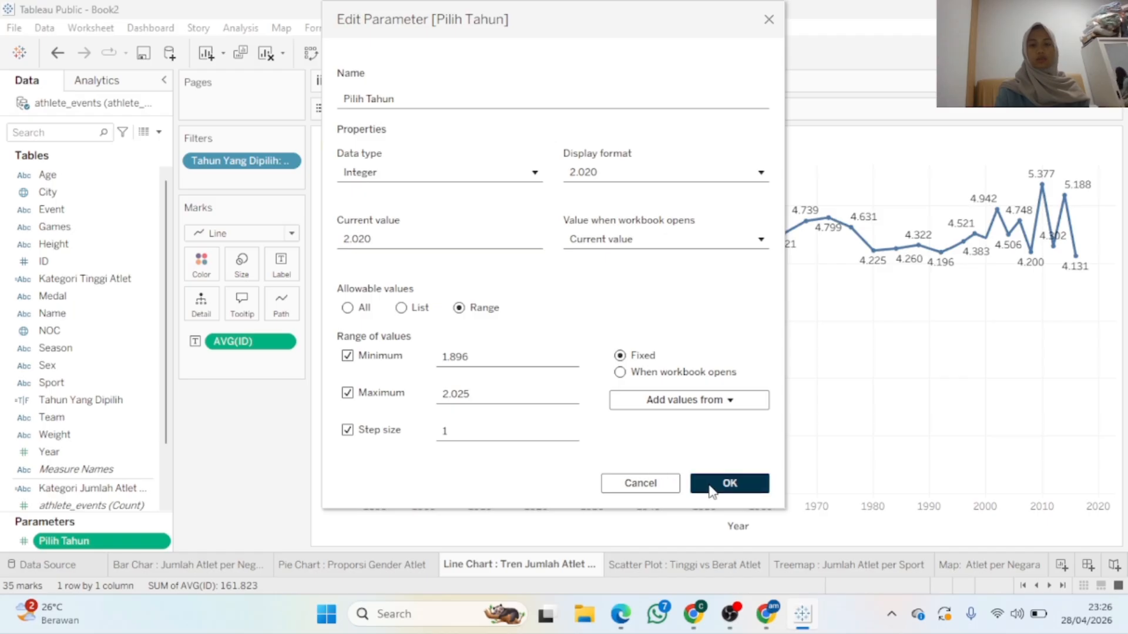
pyautogui.click(728, 484)
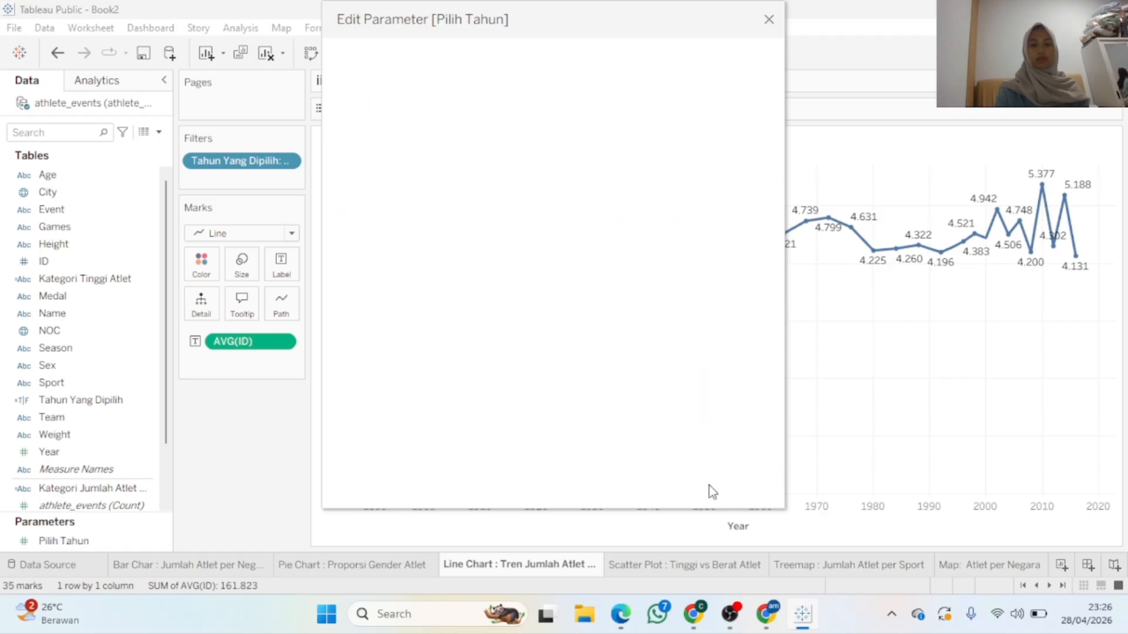
pyautogui.click(295, 165)
# Look over the Tahun Yang Dipilih filter's value options and close the filter dialog
pyautogui.click(269, 181)
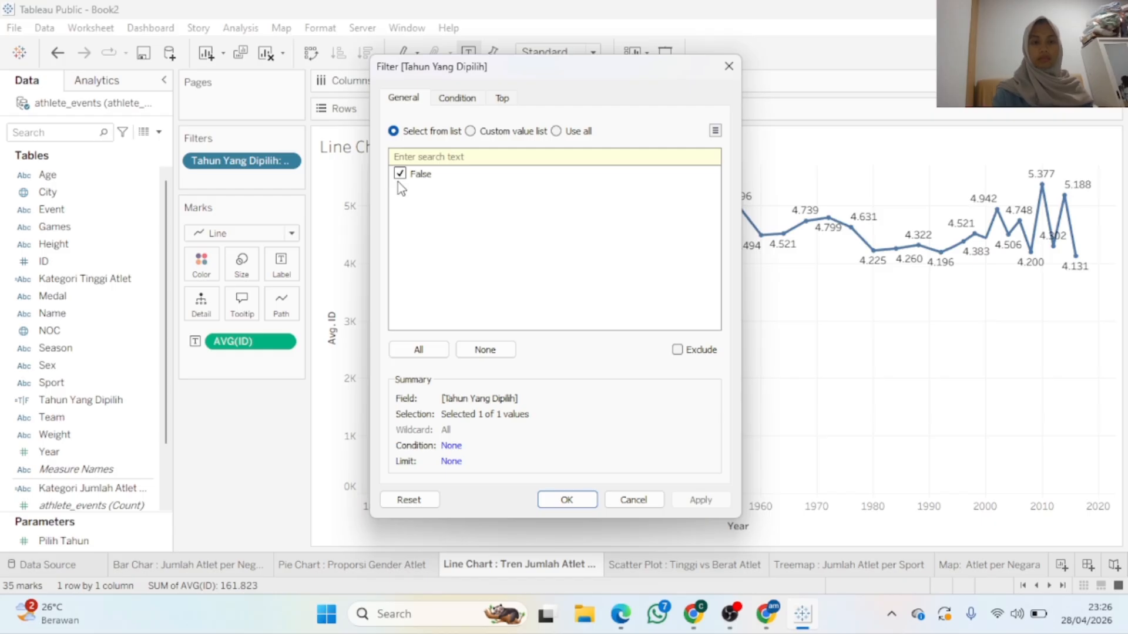
pyautogui.click(400, 174)
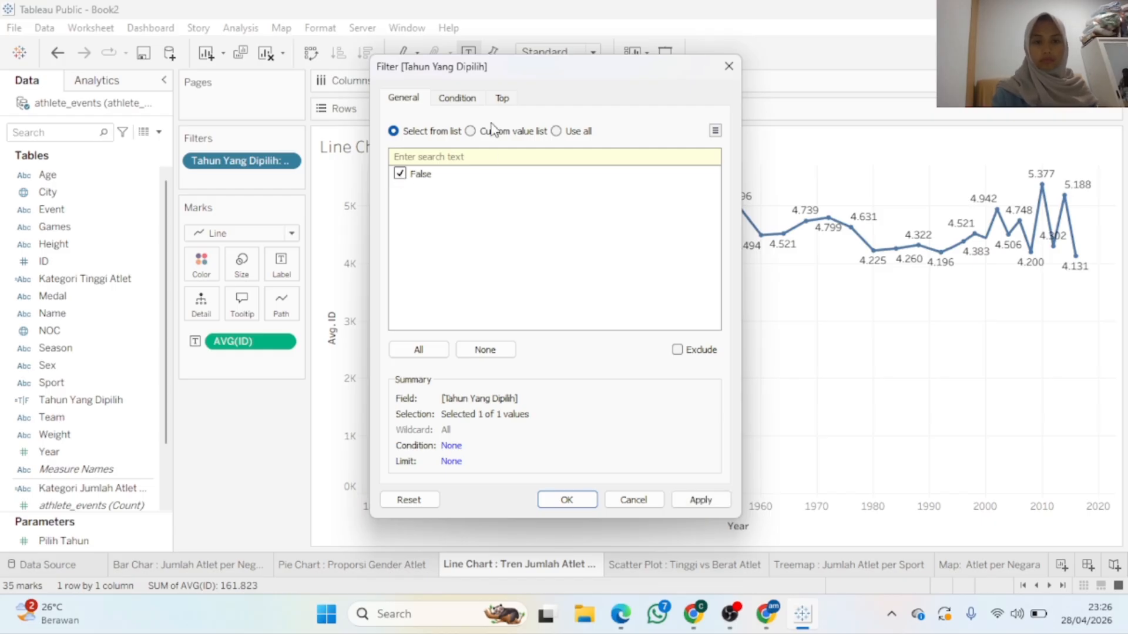
pyautogui.click(470, 131)
pyautogui.click(417, 130)
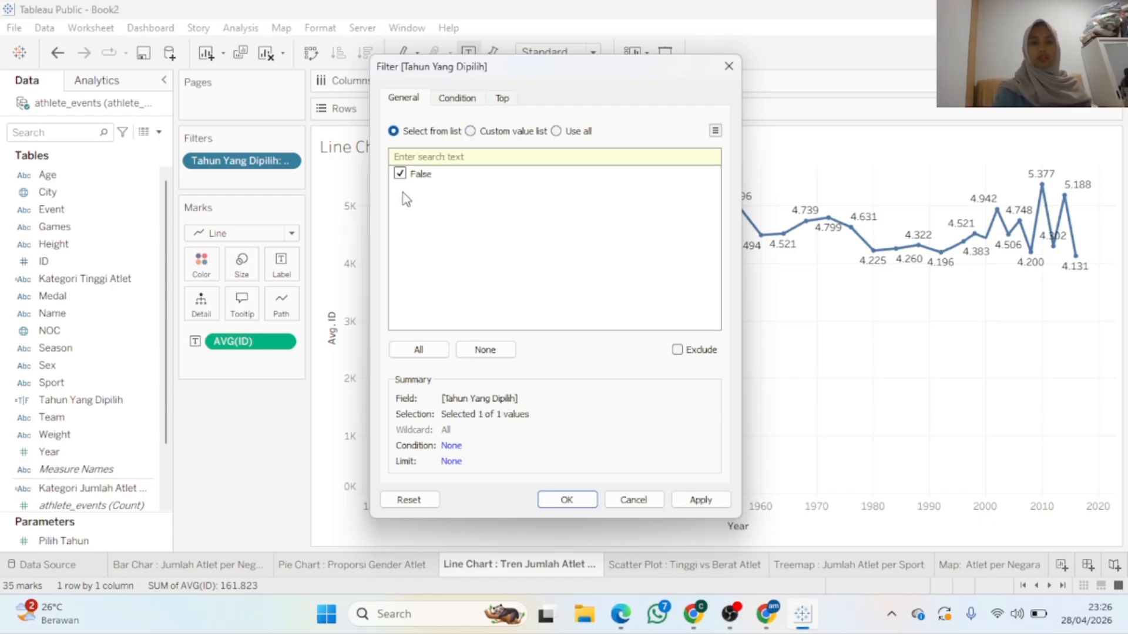
pyautogui.click(428, 349)
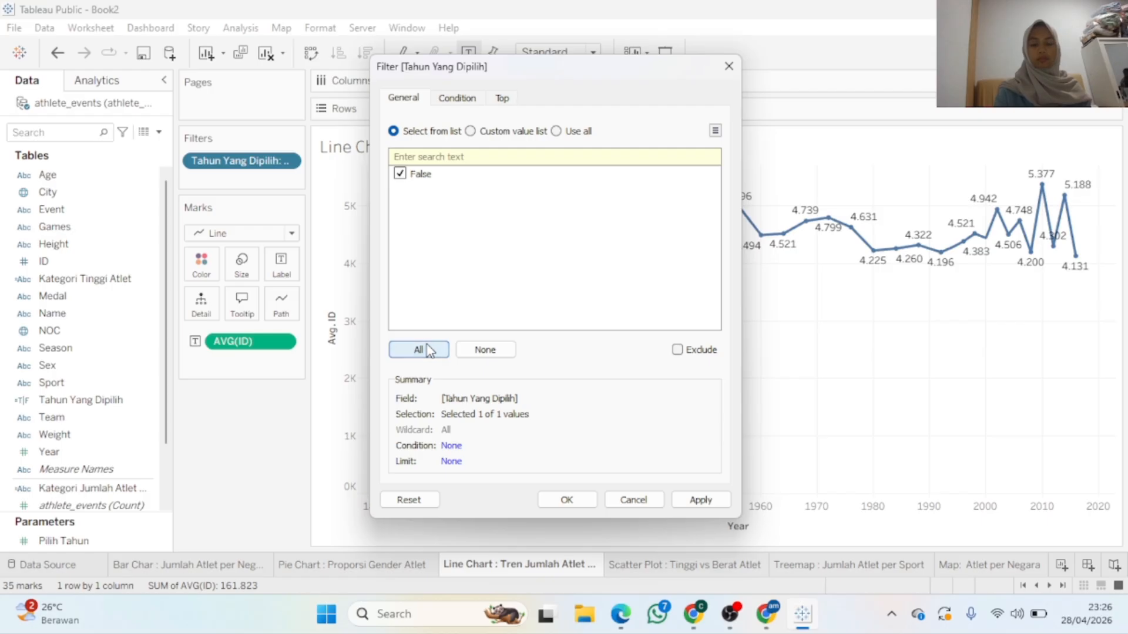
pyautogui.click(566, 501)
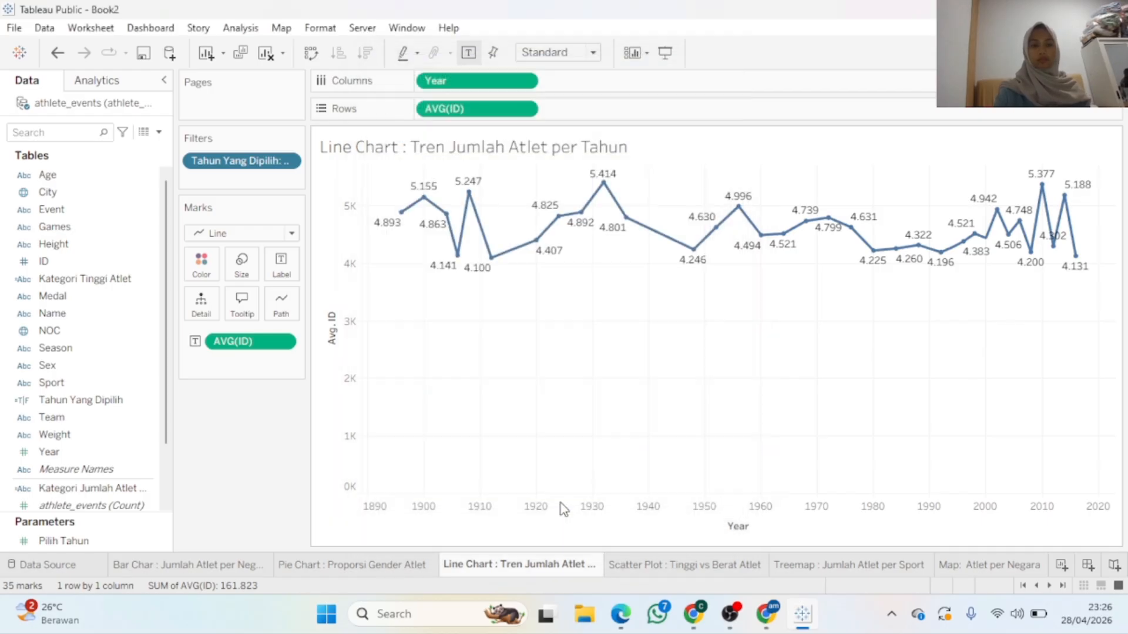
# Select the Pilih Tahun parameter and bring up its context menu
pyautogui.click(150, 542)
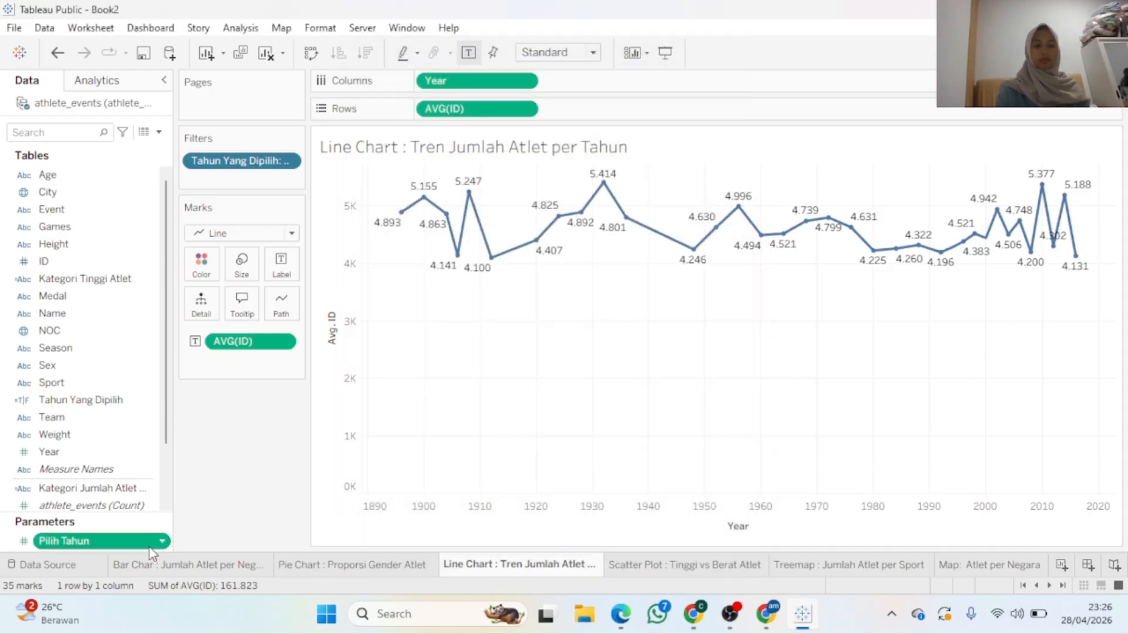
pyautogui.click(151, 548)
pyautogui.click(178, 532)
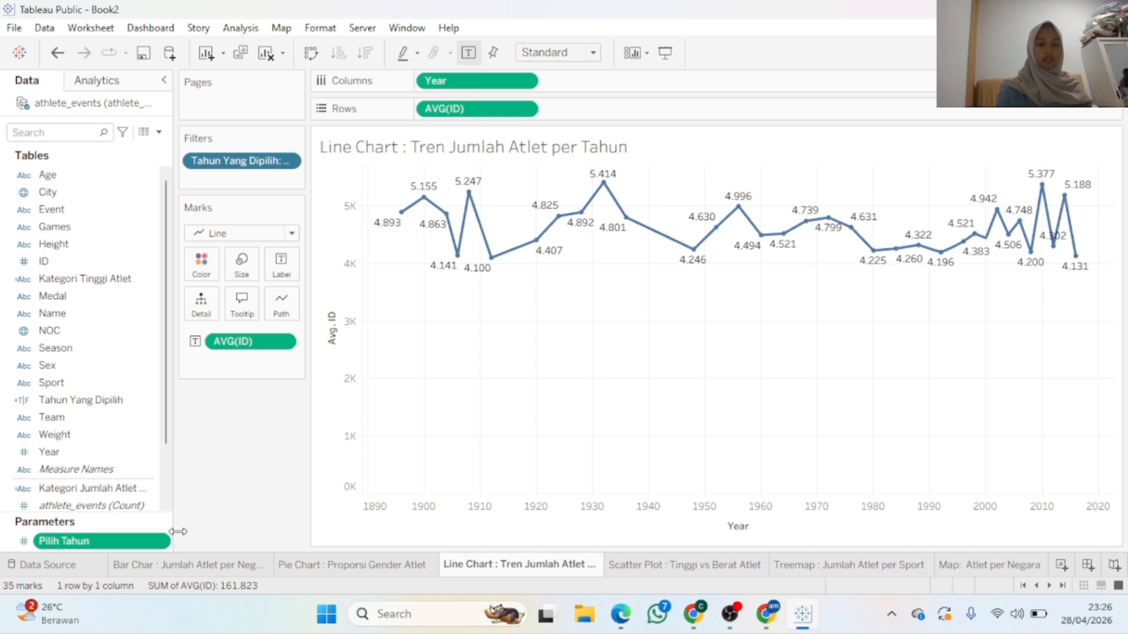
pyautogui.rightClick(155, 544)
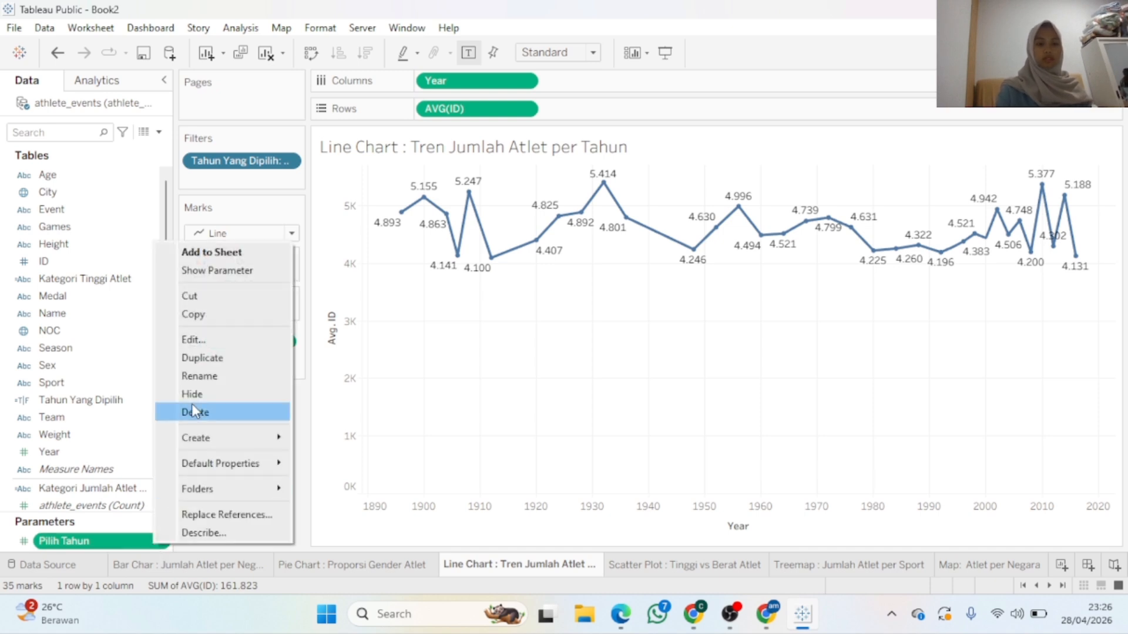
# Open Pilih Tahun's settings and review its step size and display format
pyautogui.click(214, 340)
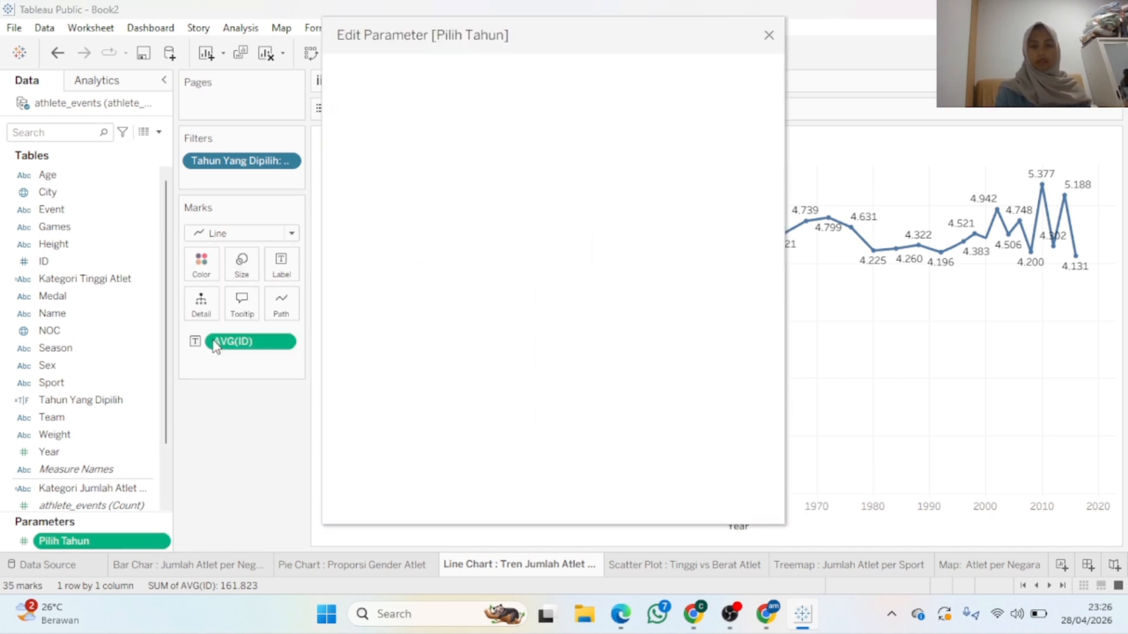
pyautogui.click(518, 443)
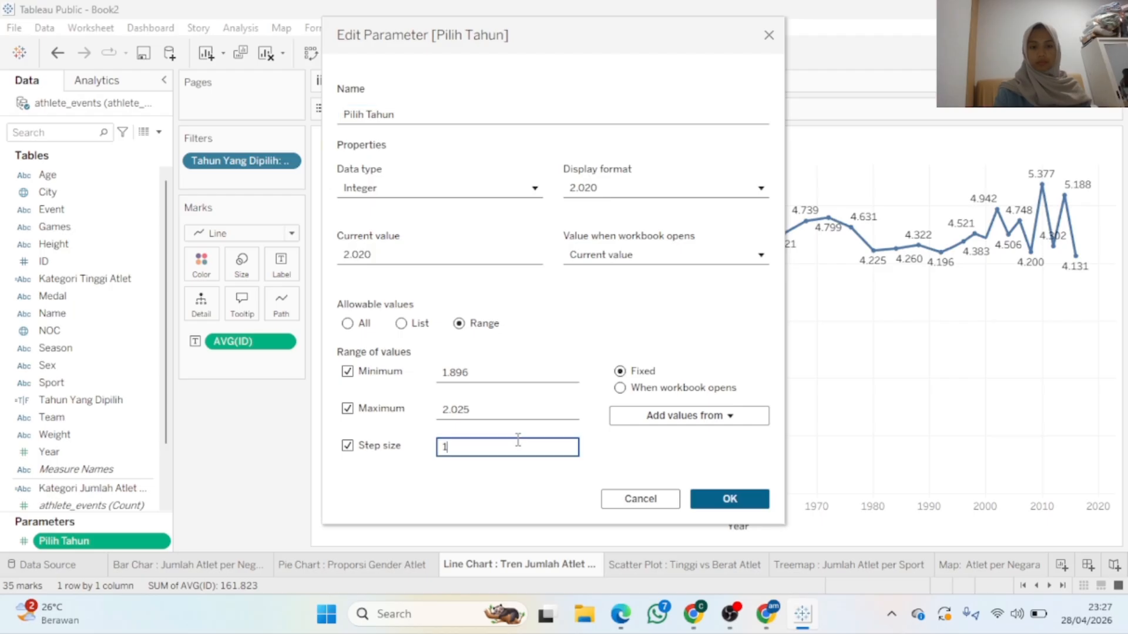
pyautogui.click(758, 188)
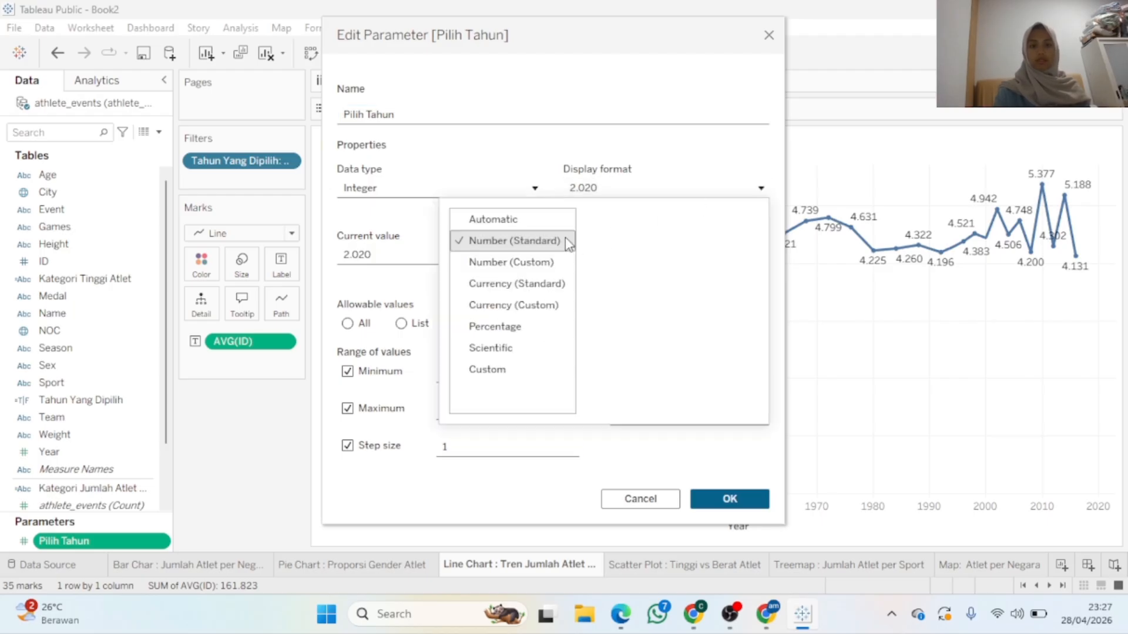
pyautogui.click(463, 130)
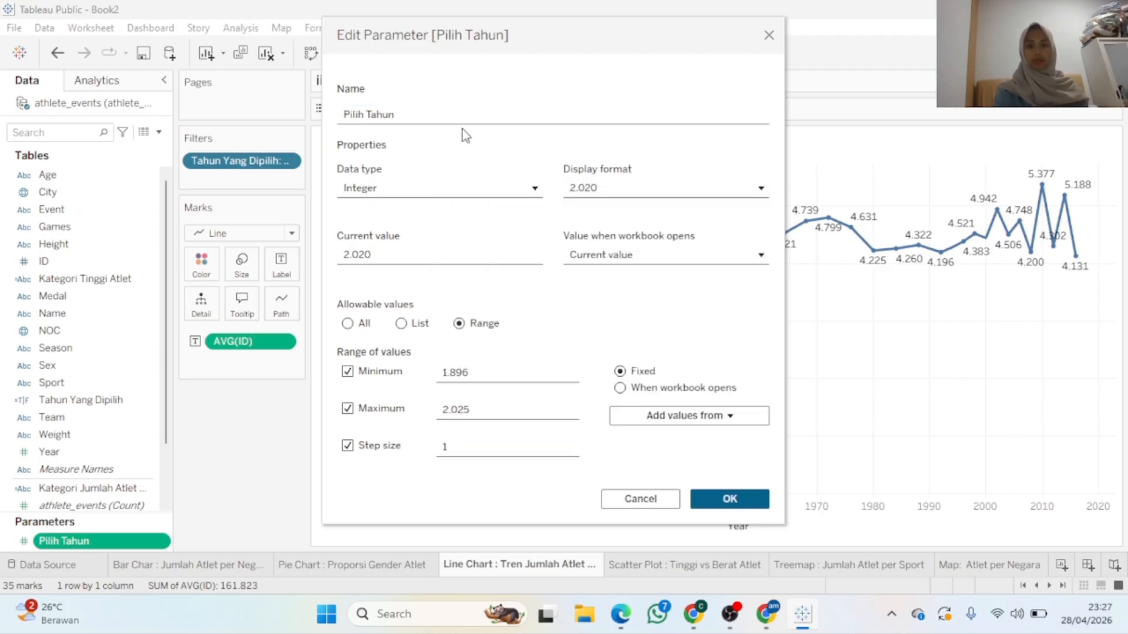
# Switch Pilih Tahun to a List of the data's years, 1896 through 2016, and confirm
pyautogui.click(402, 324)
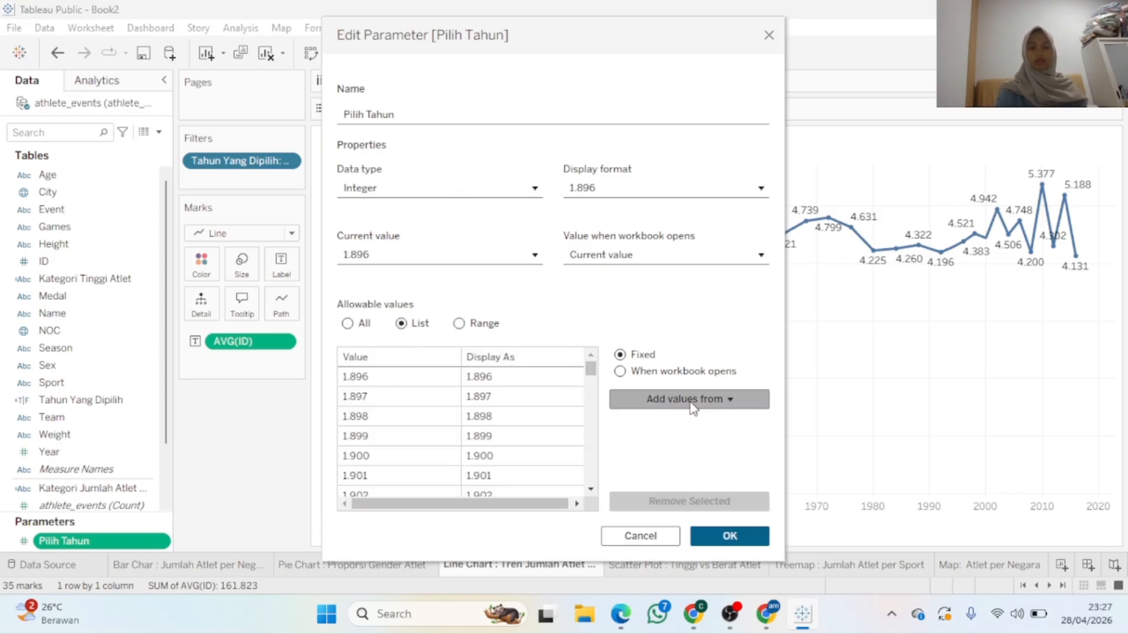
pyautogui.click(682, 399)
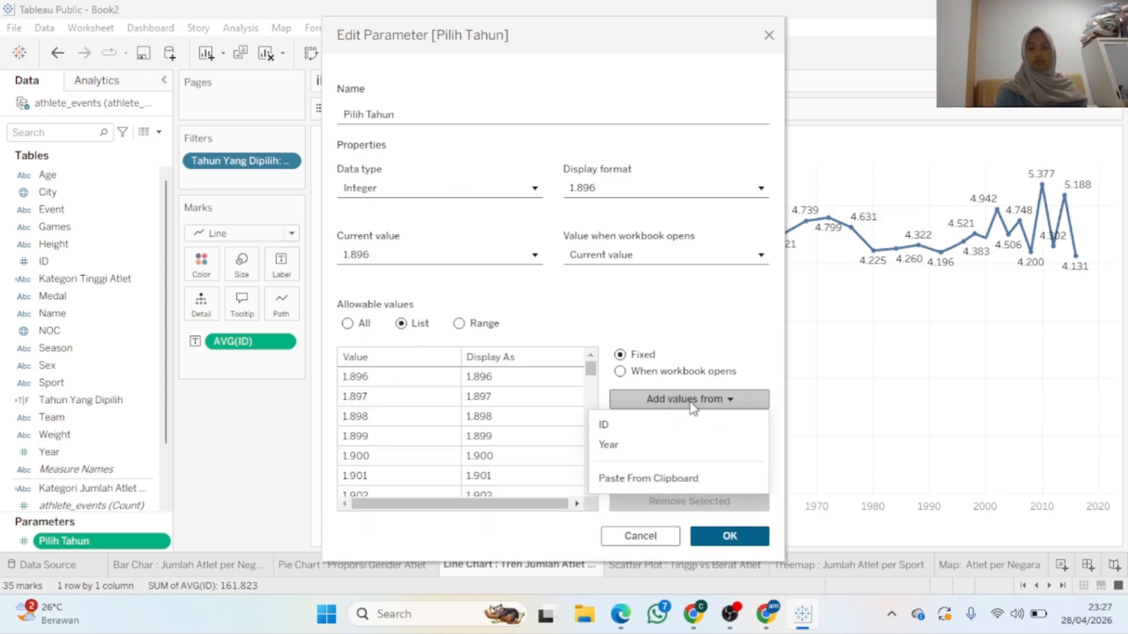
pyautogui.click(668, 445)
pyautogui.hotkey('ctrl', 'a')
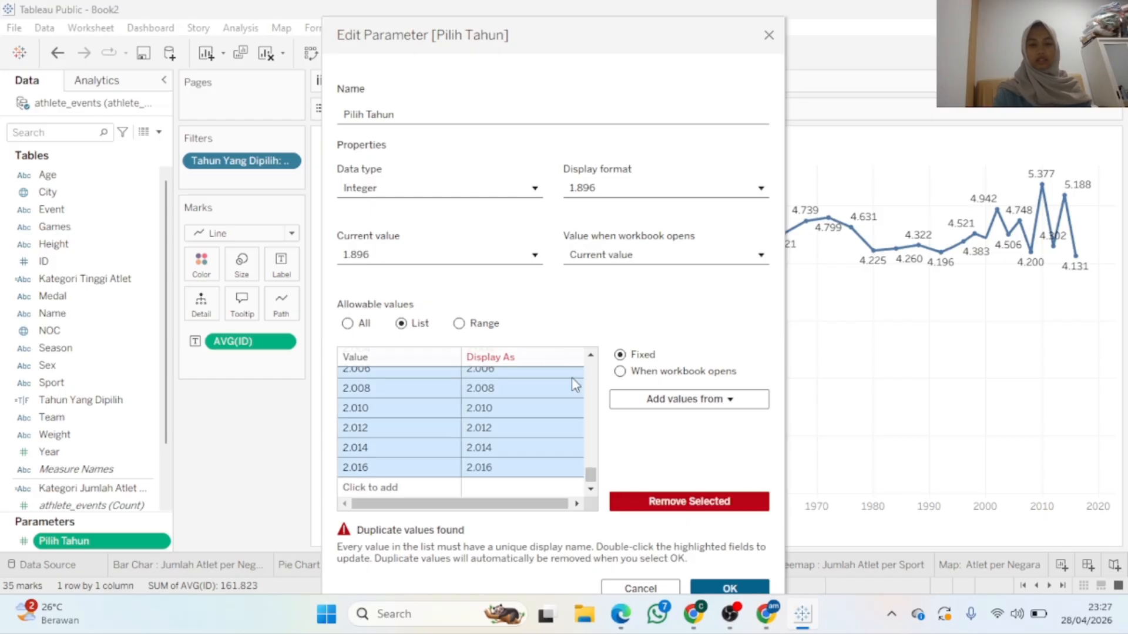
pyautogui.click(656, 503)
pyautogui.click(739, 407)
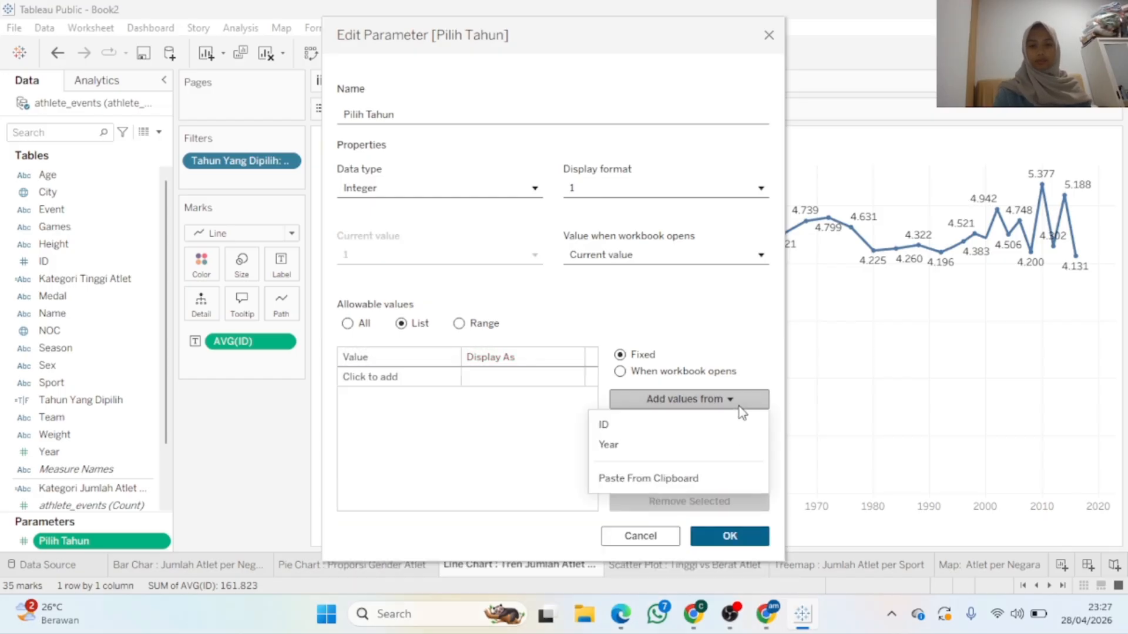
pyautogui.click(700, 449)
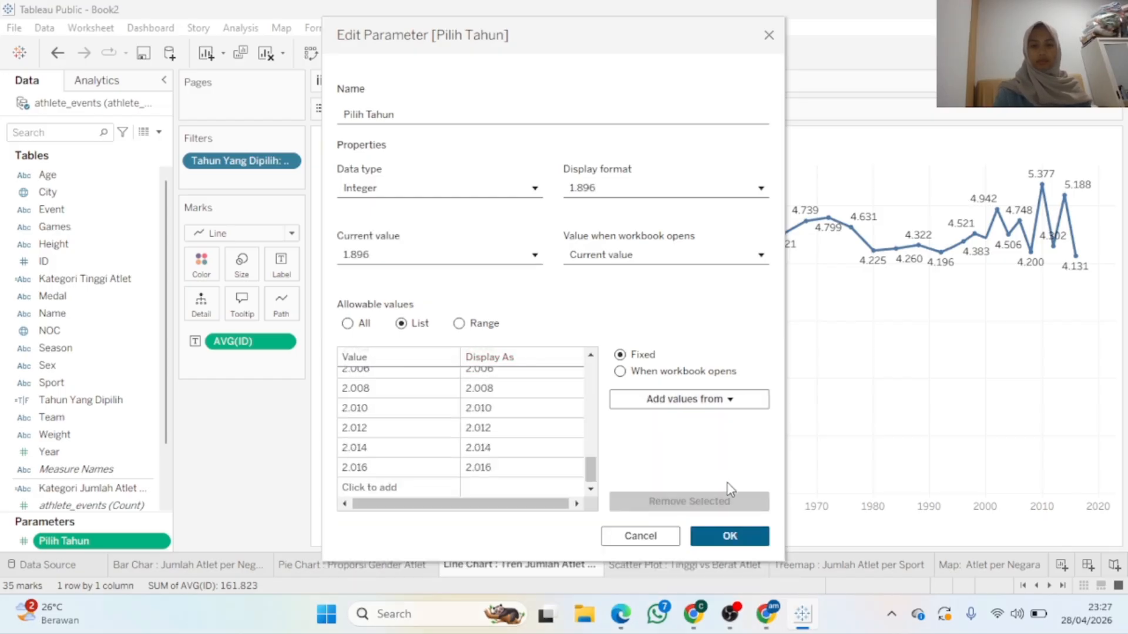
pyautogui.moveTo(591, 477); pyautogui.dragTo(612, 557)
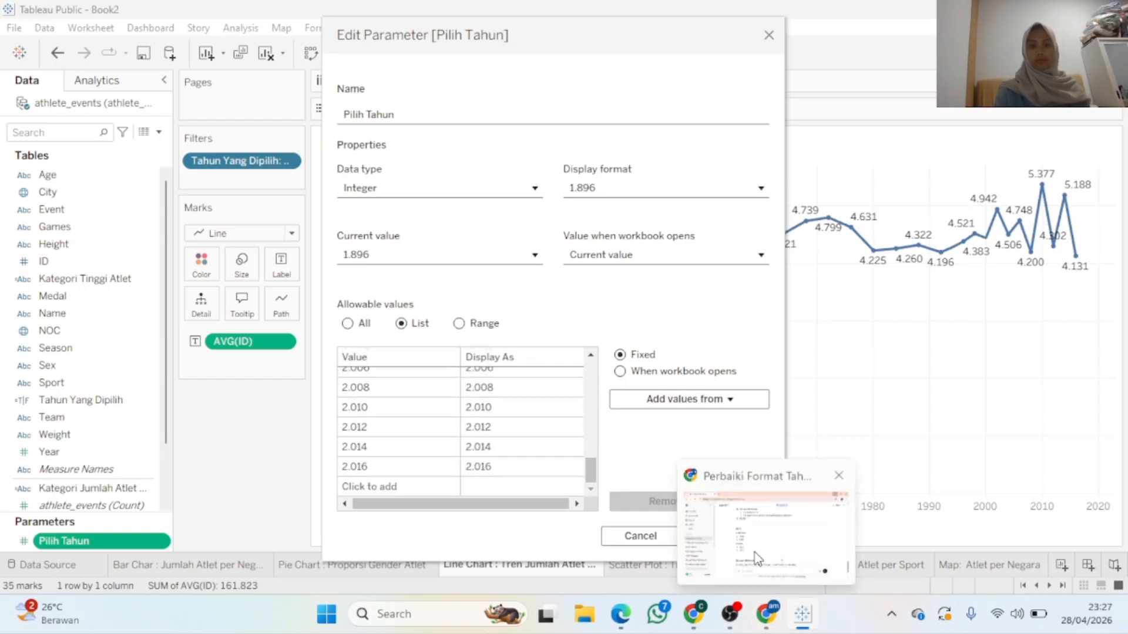
pyautogui.click(728, 534)
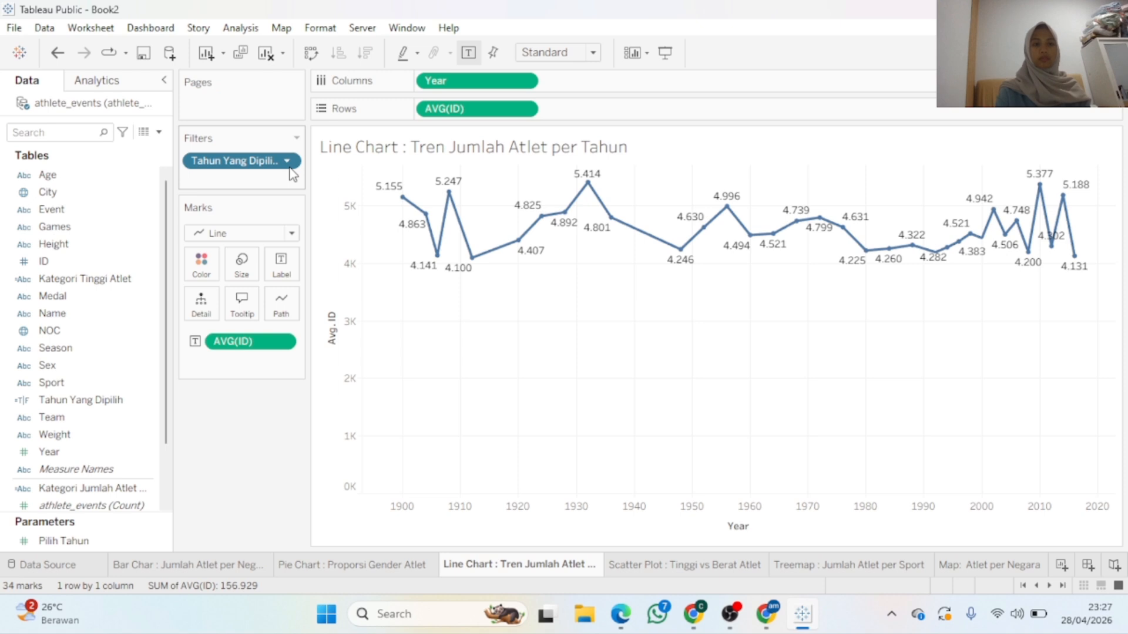
# Edit the Tahun Yang Dipilih filter to keep only True, leaving the single 1896 point
pyautogui.click(287, 161)
pyautogui.click(284, 179)
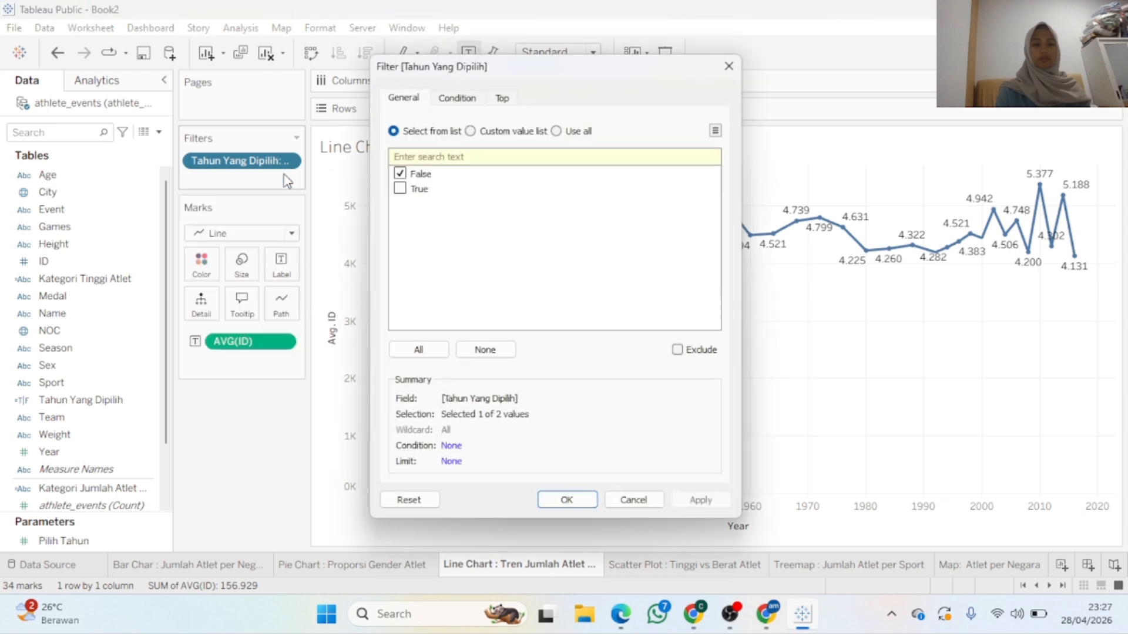
pyautogui.click(399, 189)
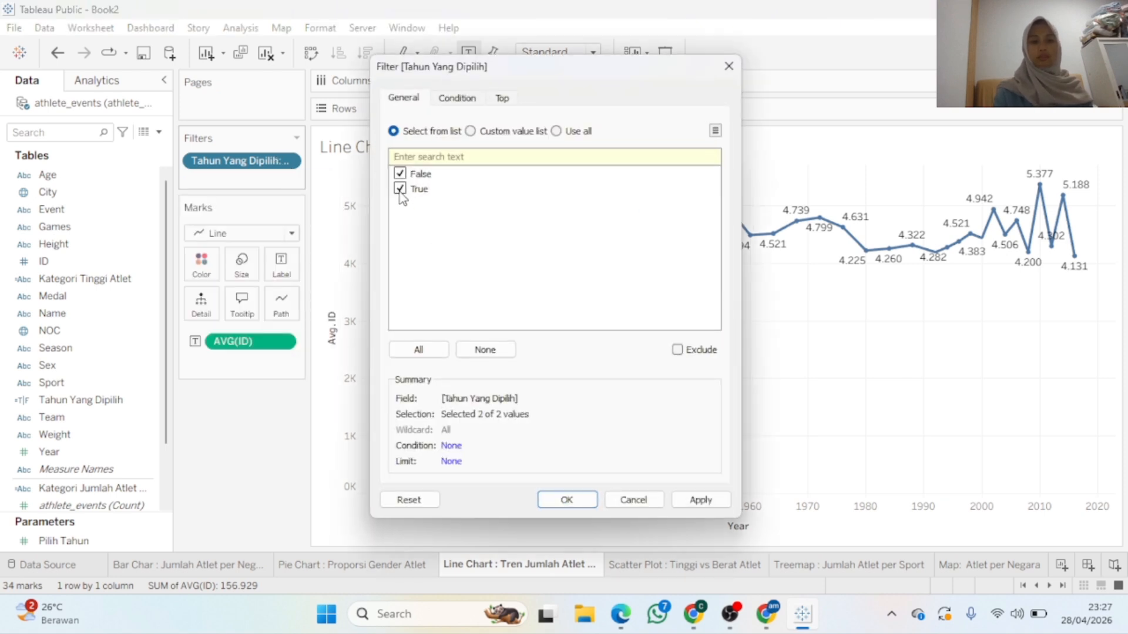
pyautogui.click(400, 173)
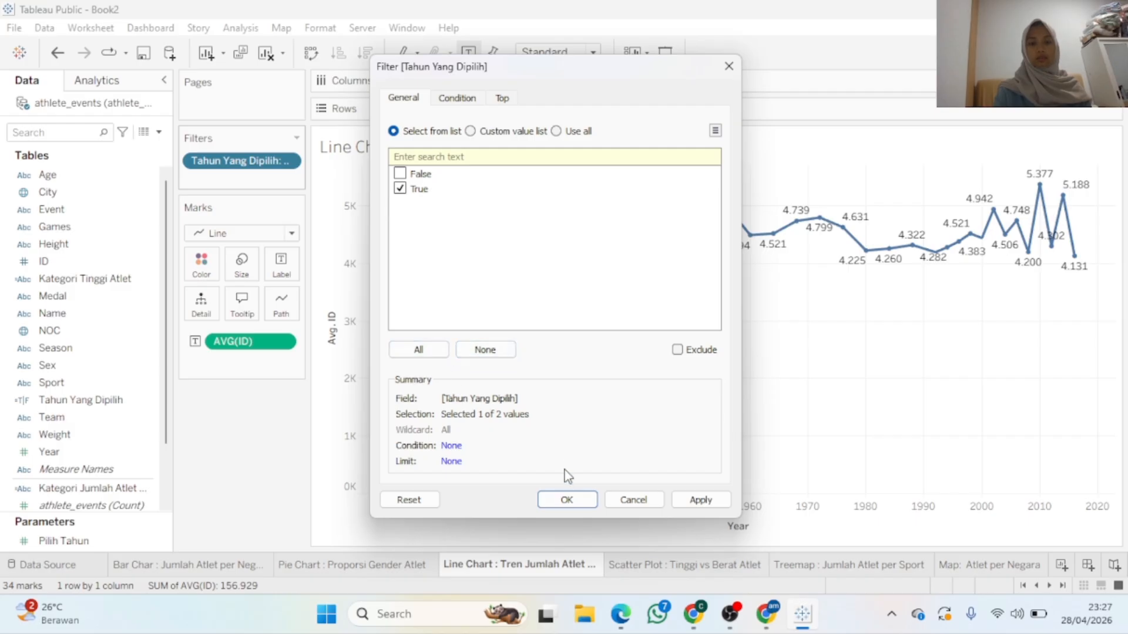
pyautogui.click(701, 500)
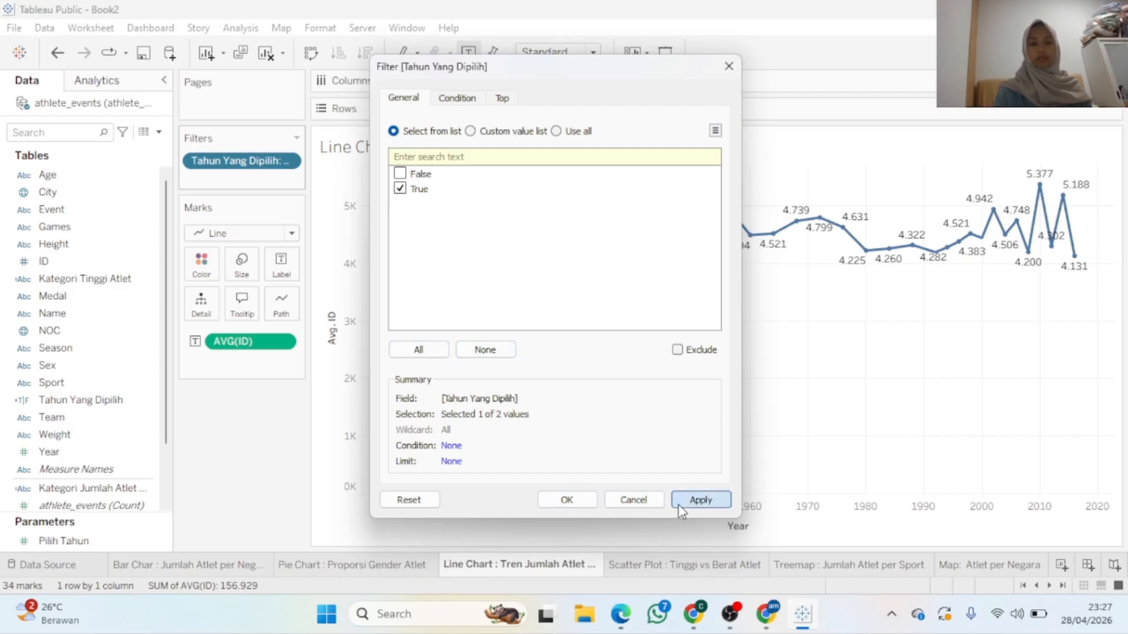
pyautogui.click(567, 500)
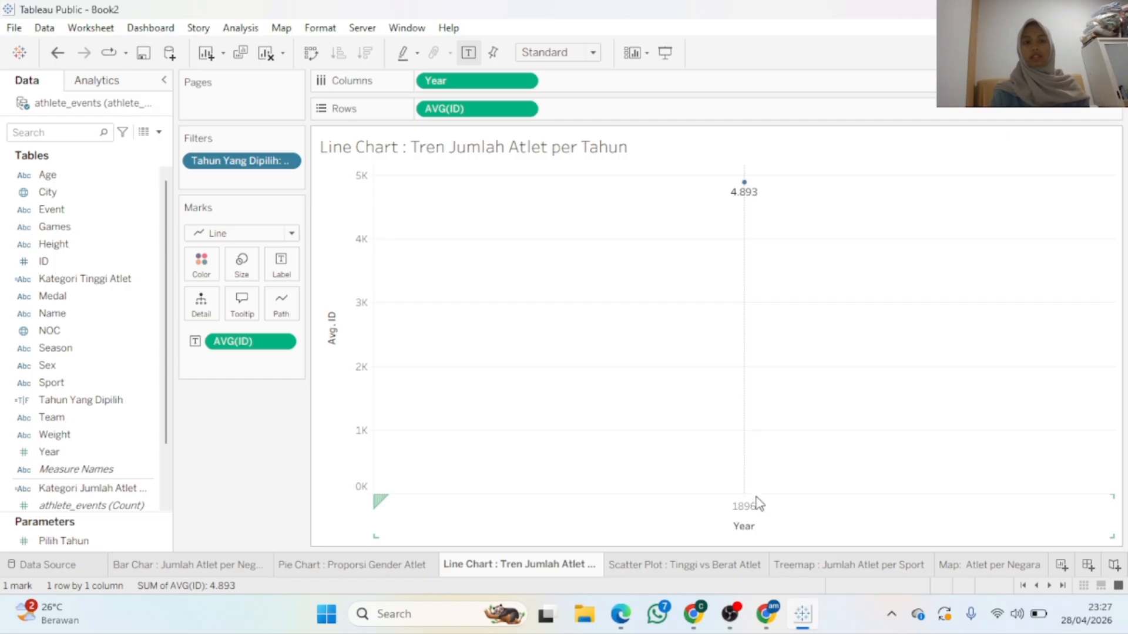
pyautogui.moveTo(743, 188)
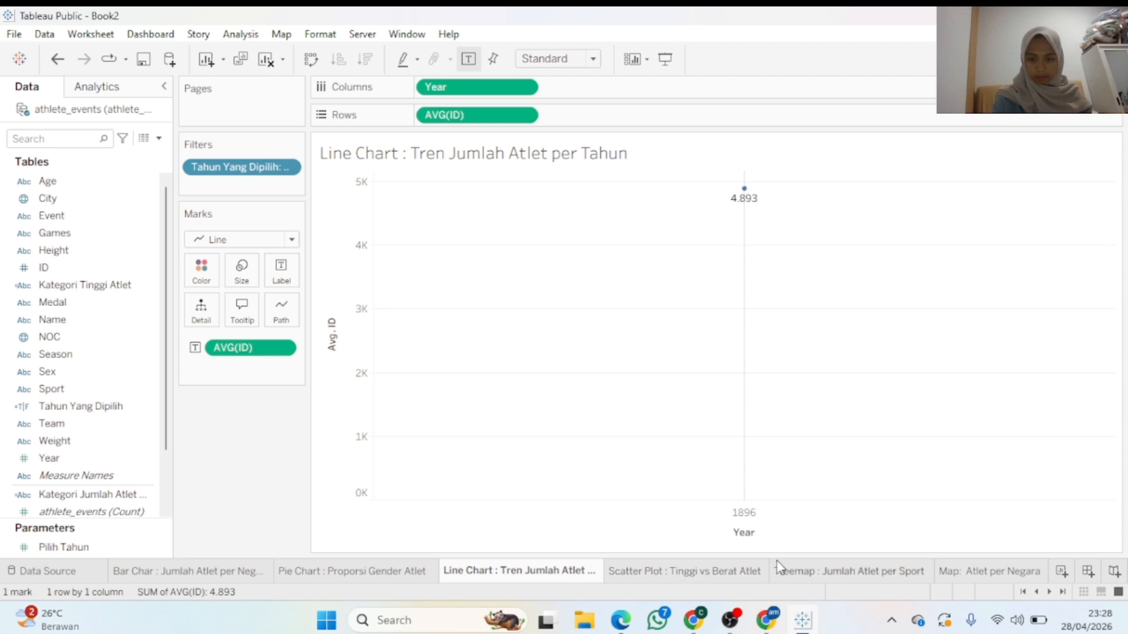
# On the Pie Chart sheet, create a String parameter named Pilih Gender
pyautogui.click(385, 572)
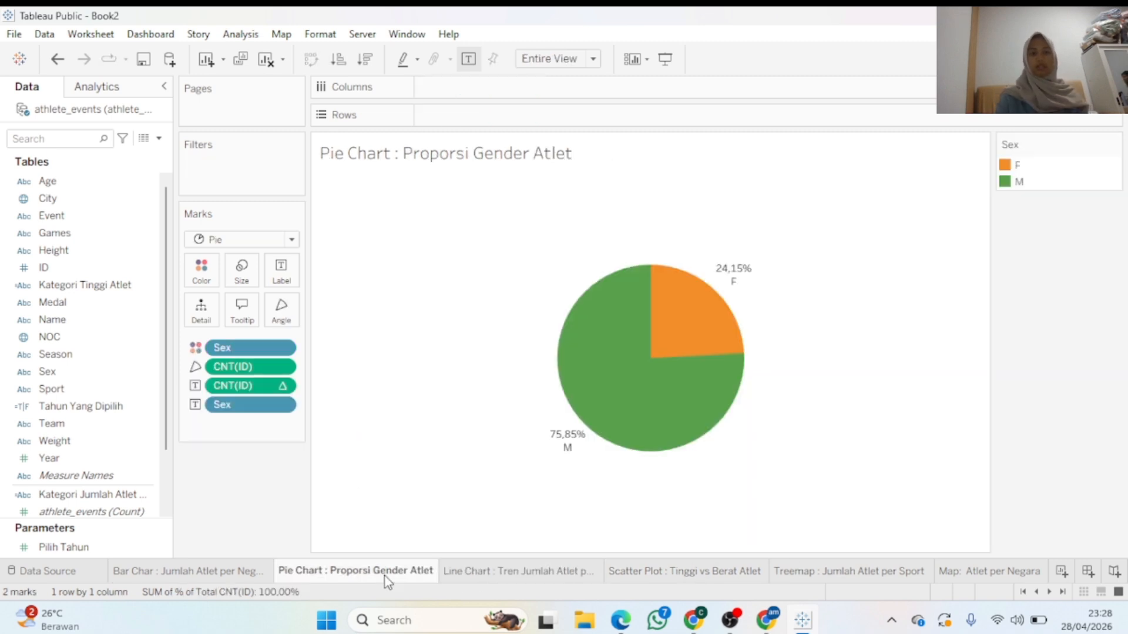
pyautogui.click(160, 139)
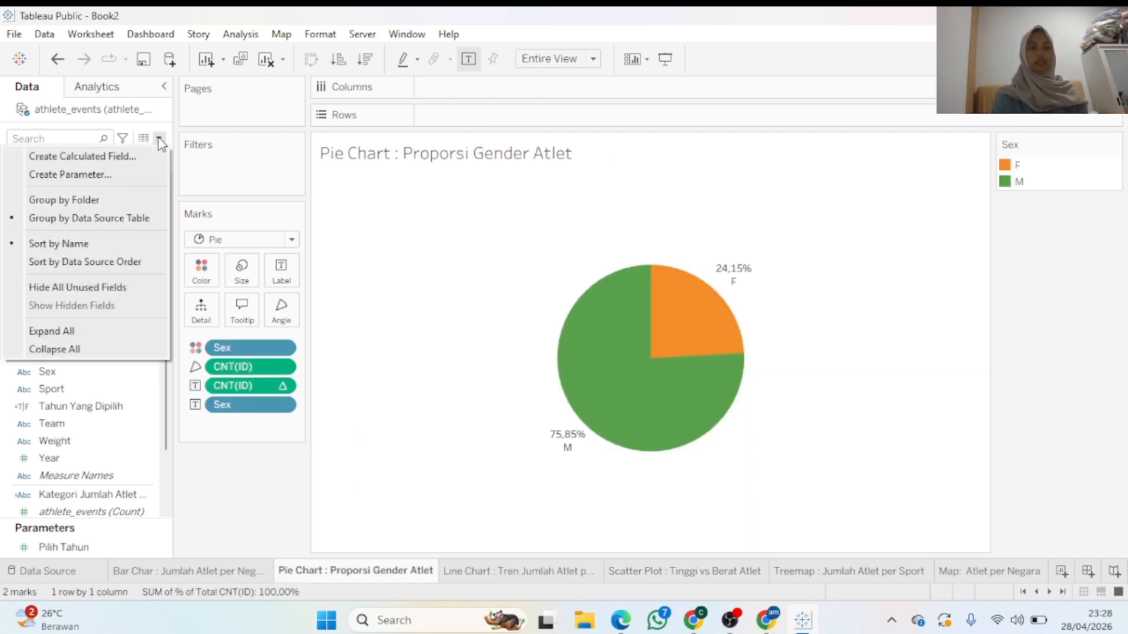
pyautogui.click(137, 179)
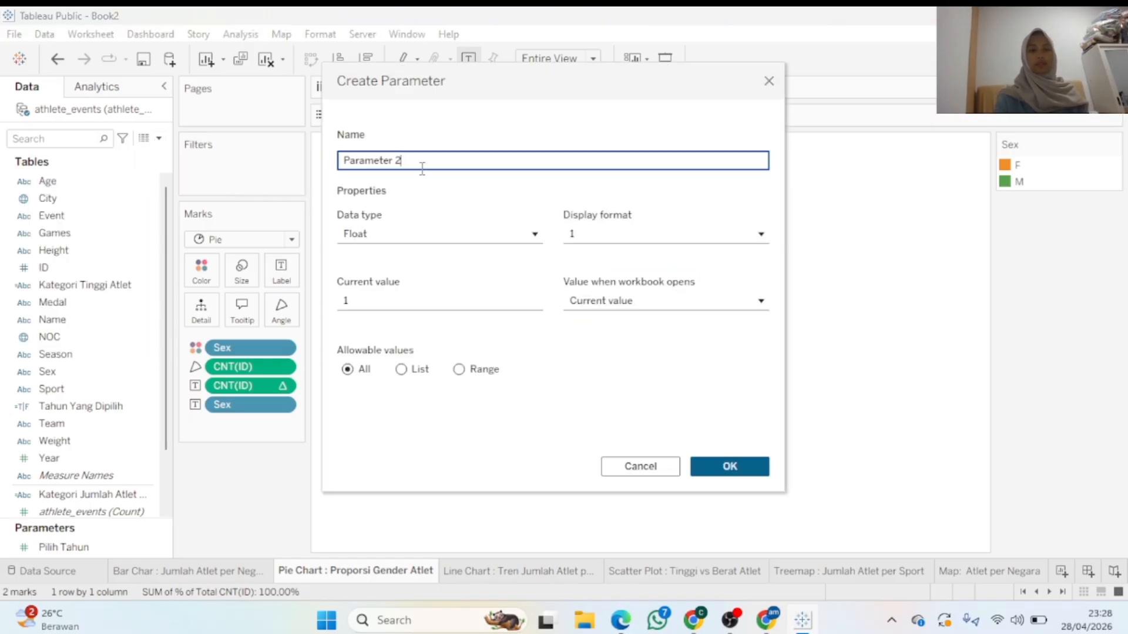
pyautogui.moveTo(417, 160); pyautogui.dragTo(323, 162)
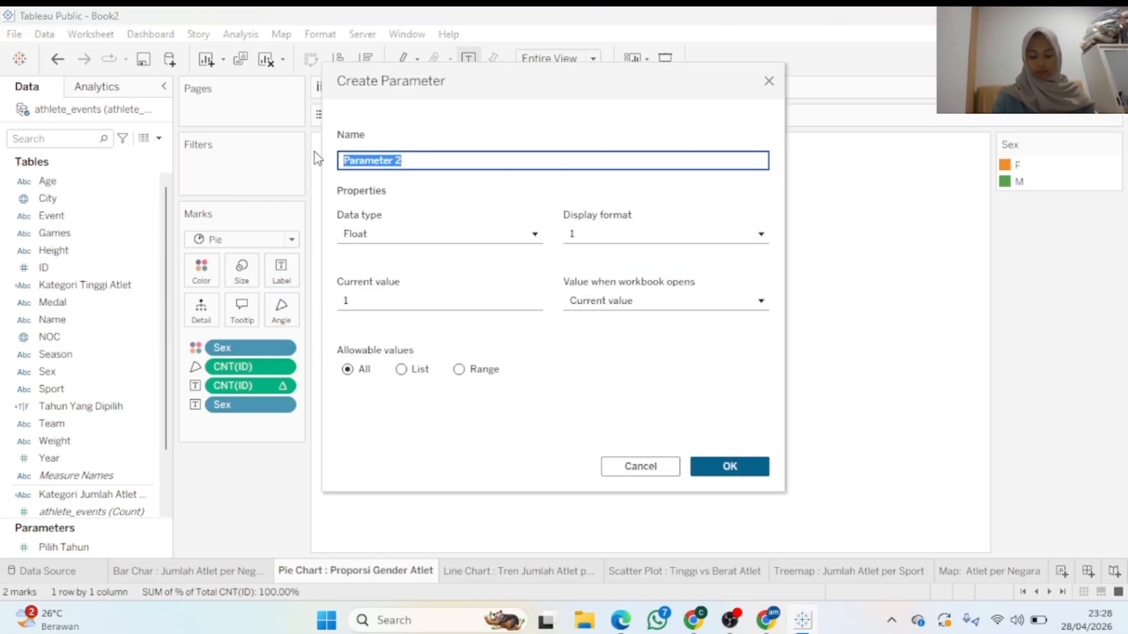
pyautogui.write('pilih')
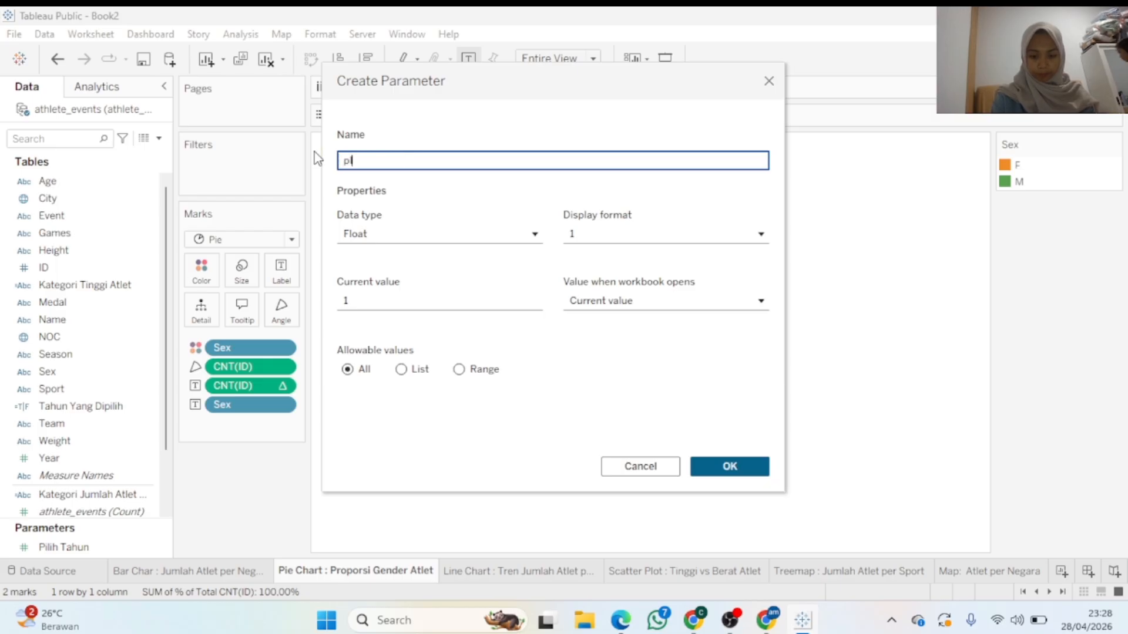
pyautogui.press('BackSpace')
pyautogui.press('BackSpace')
pyautogui.press('BackSpace')
pyautogui.press('BackSpace')
pyautogui.press('BackSpace')
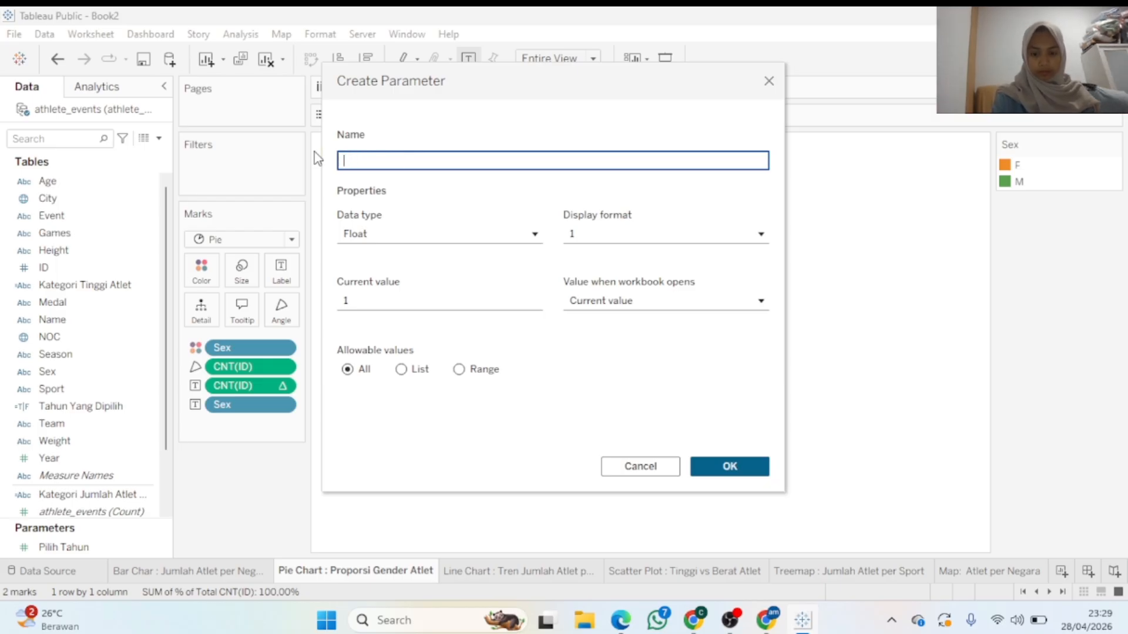
pyautogui.write('Pilih G')
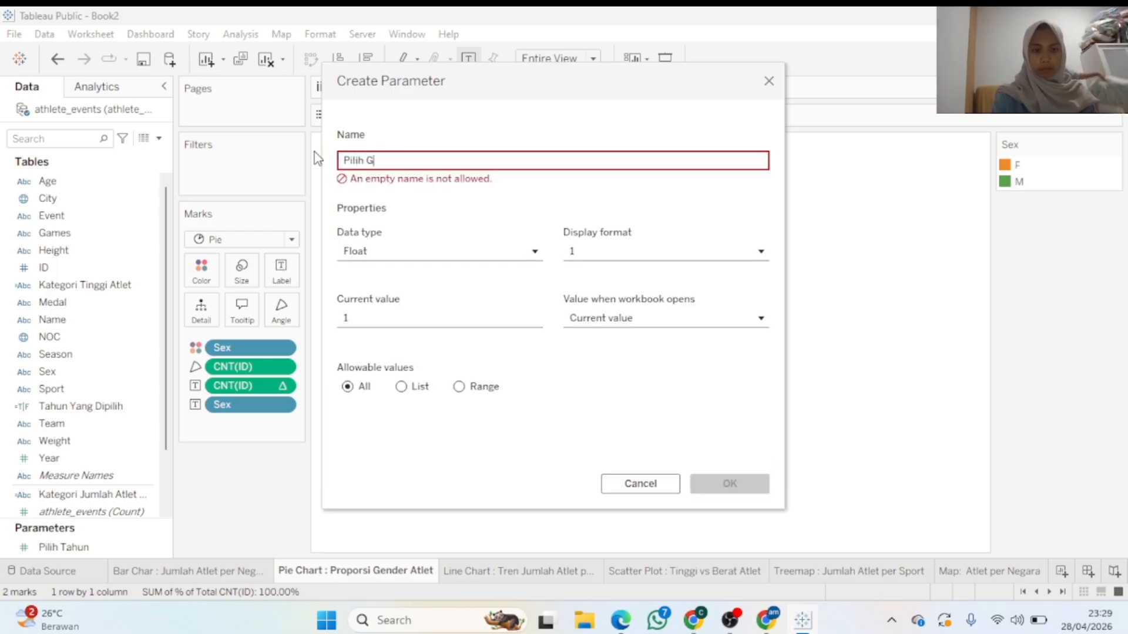
pyautogui.write('ender')
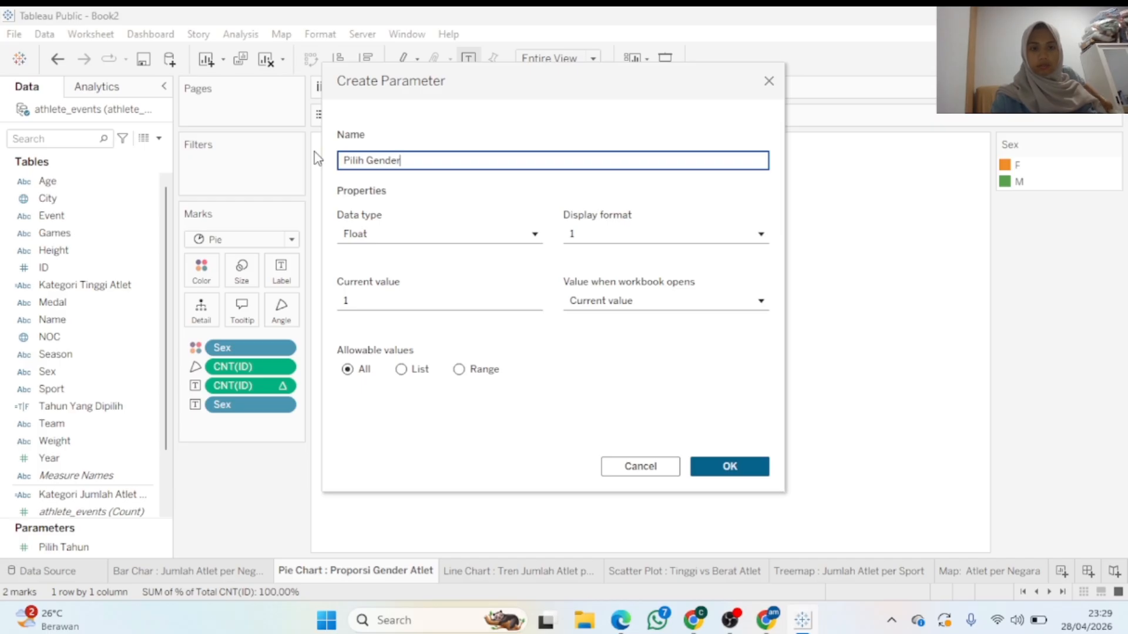
pyautogui.click(371, 230)
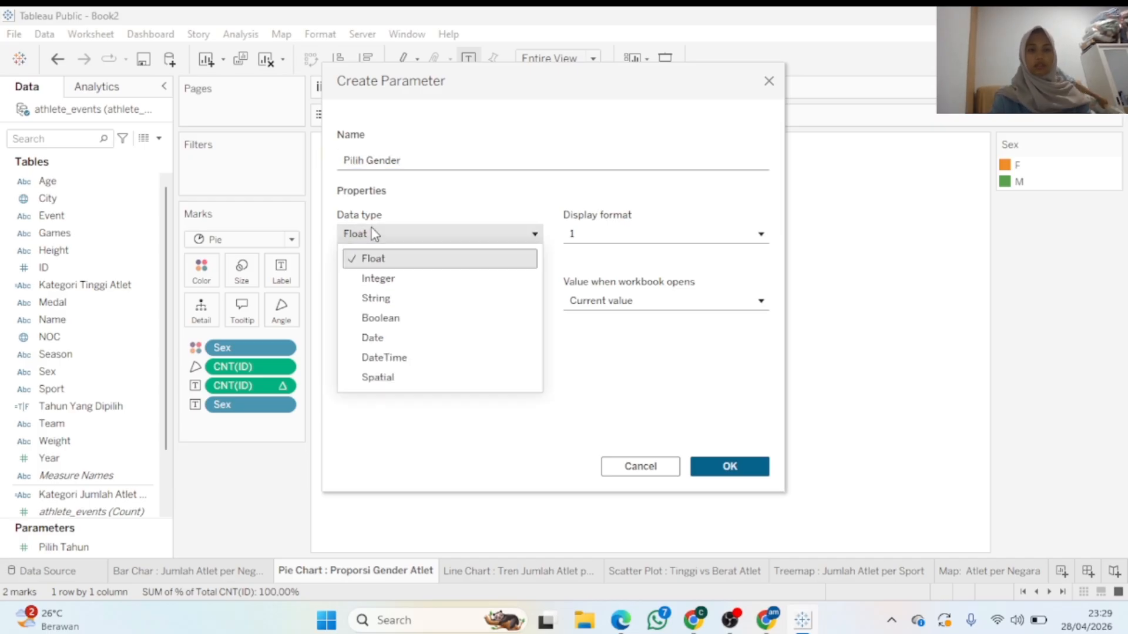
pyautogui.click(402, 296)
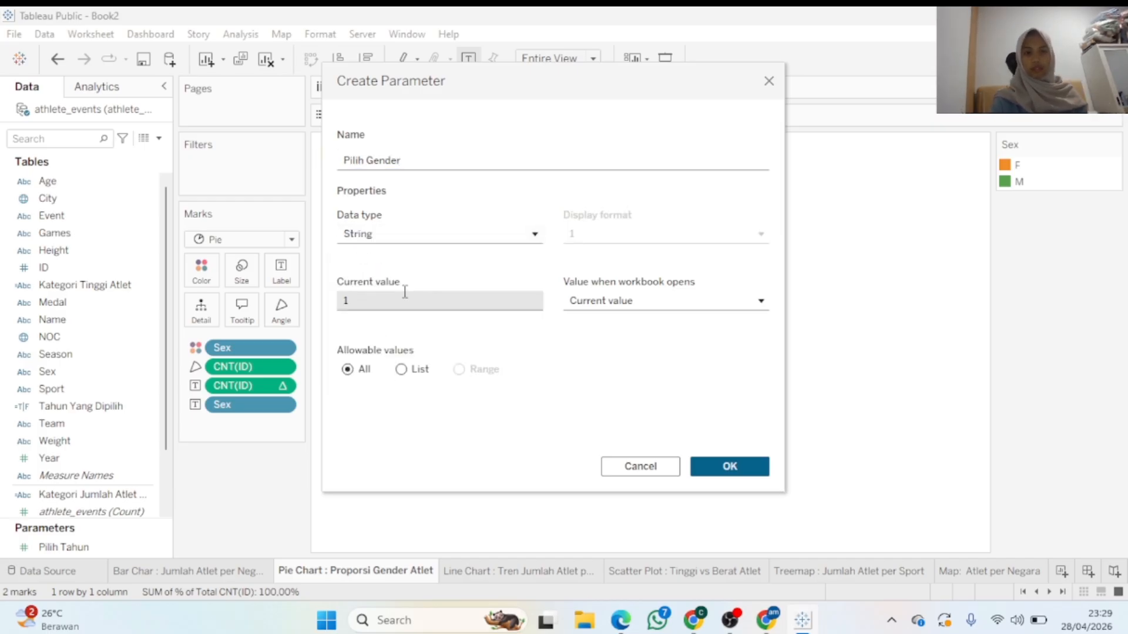
# Give Pilih Gender a list of allowed values: Male, Female and All
pyautogui.click(419, 373)
pyautogui.click(379, 424)
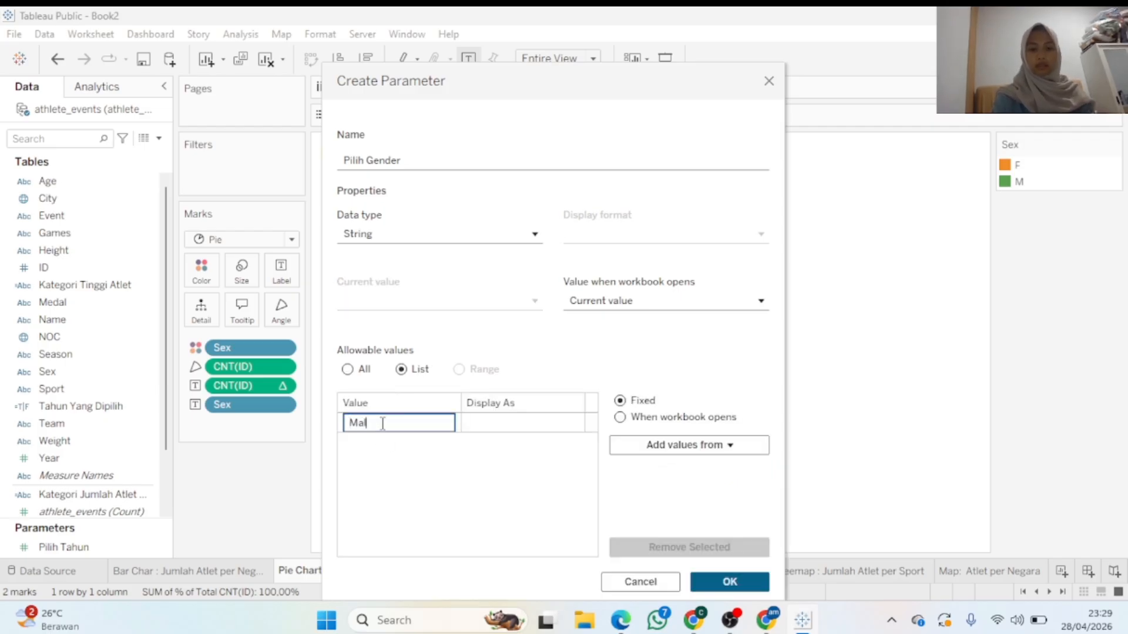
pyautogui.press('Return')
pyautogui.write('F')
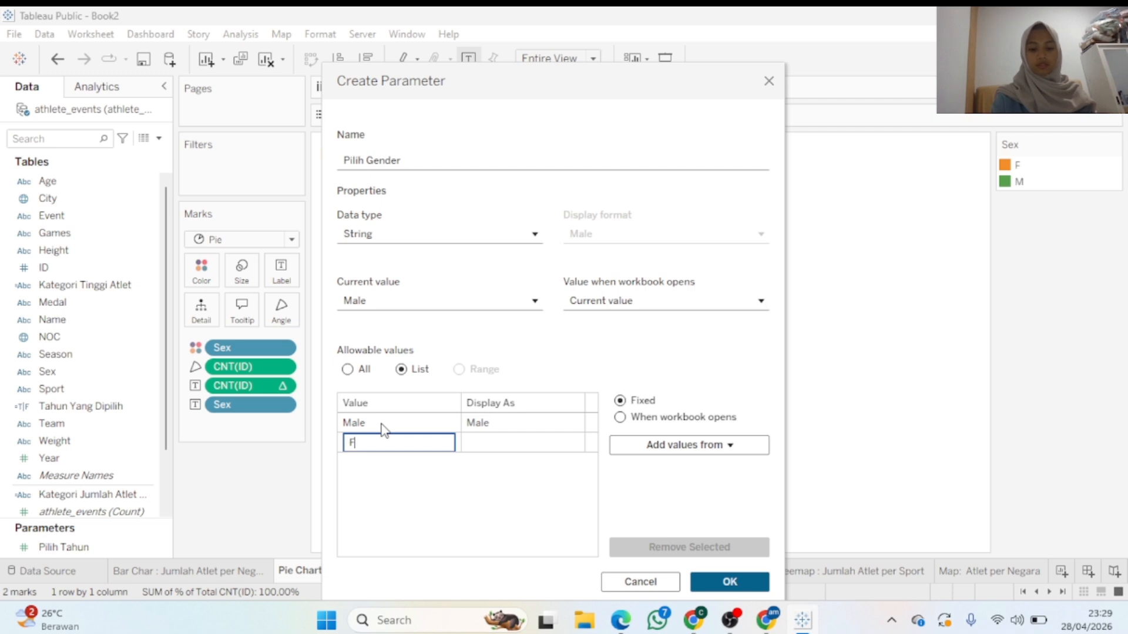
pyautogui.write('emale')
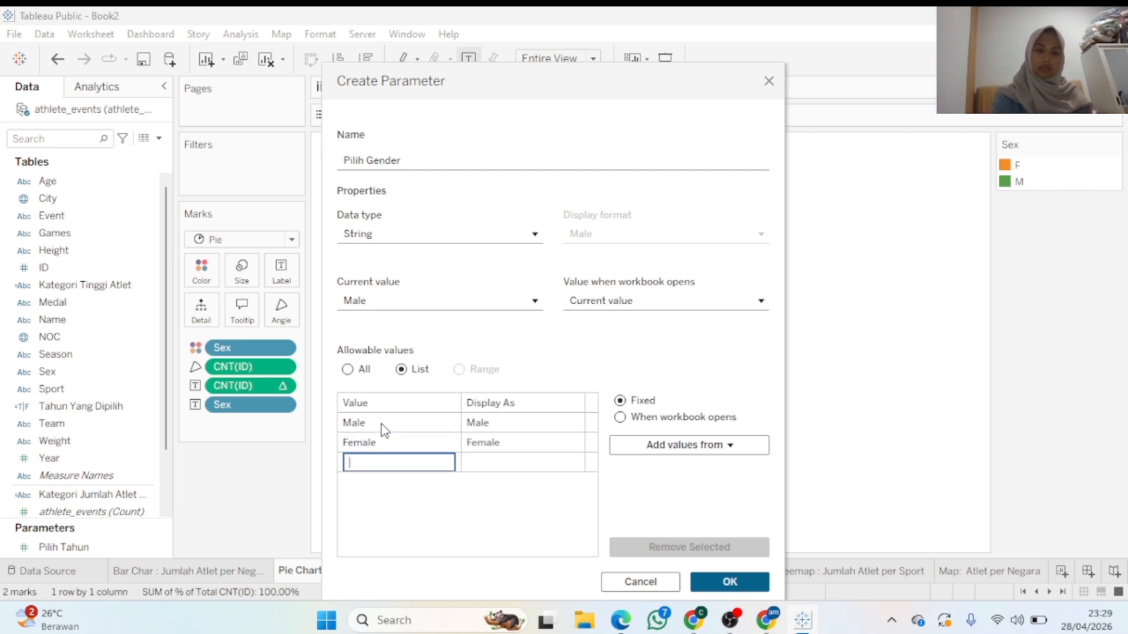
pyautogui.write('All')
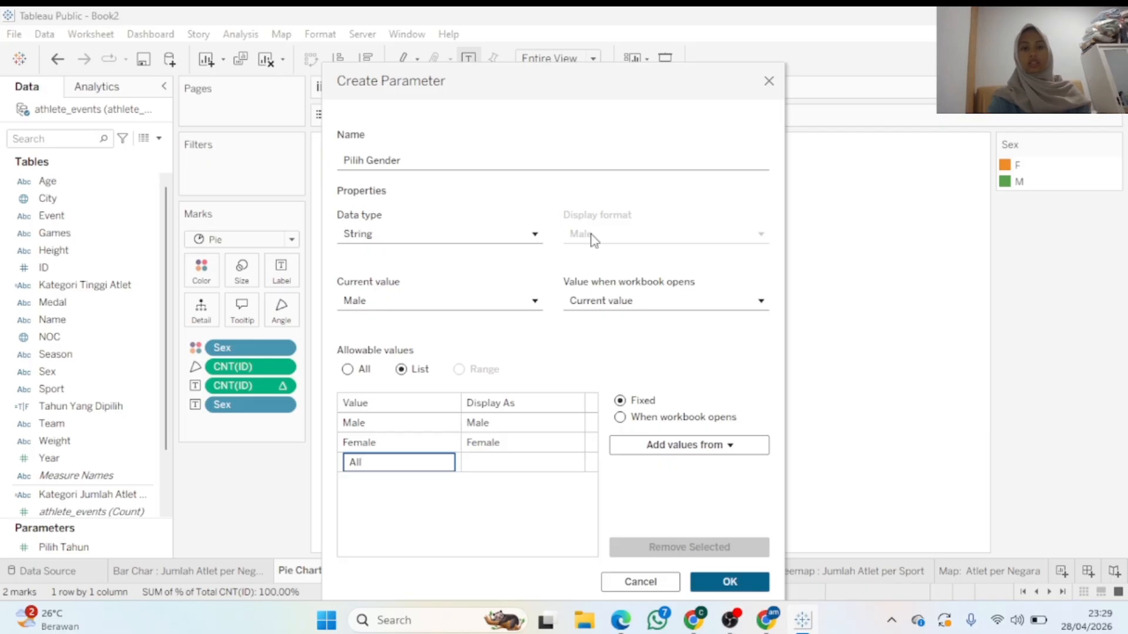
pyautogui.moveTo(569, 76); pyautogui.dragTo(857, 94)
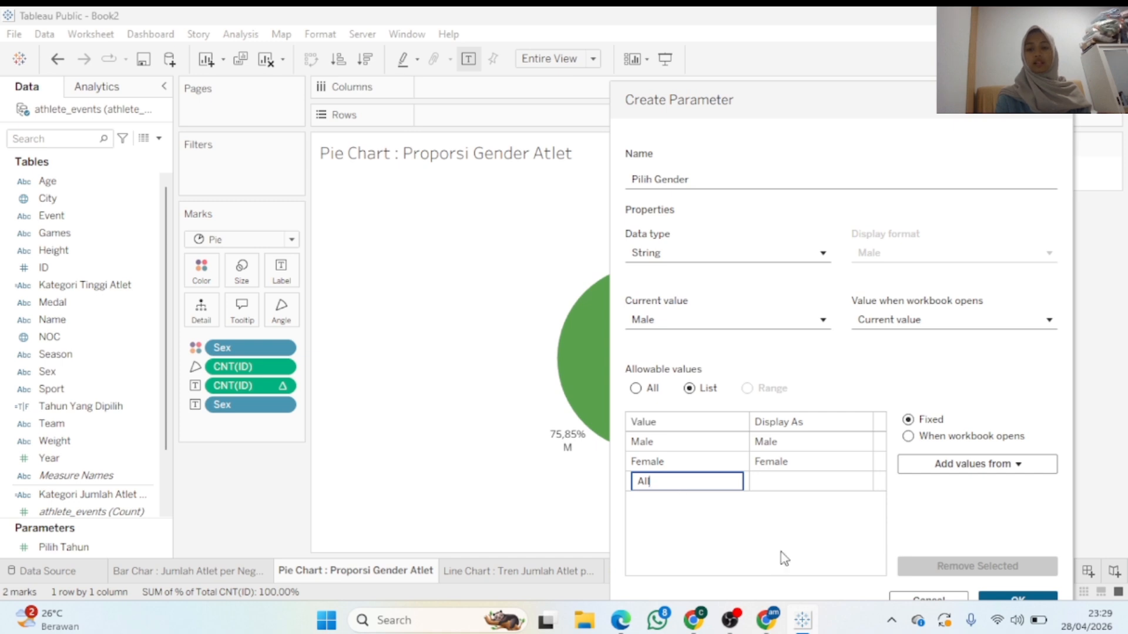
pyautogui.click(1010, 604)
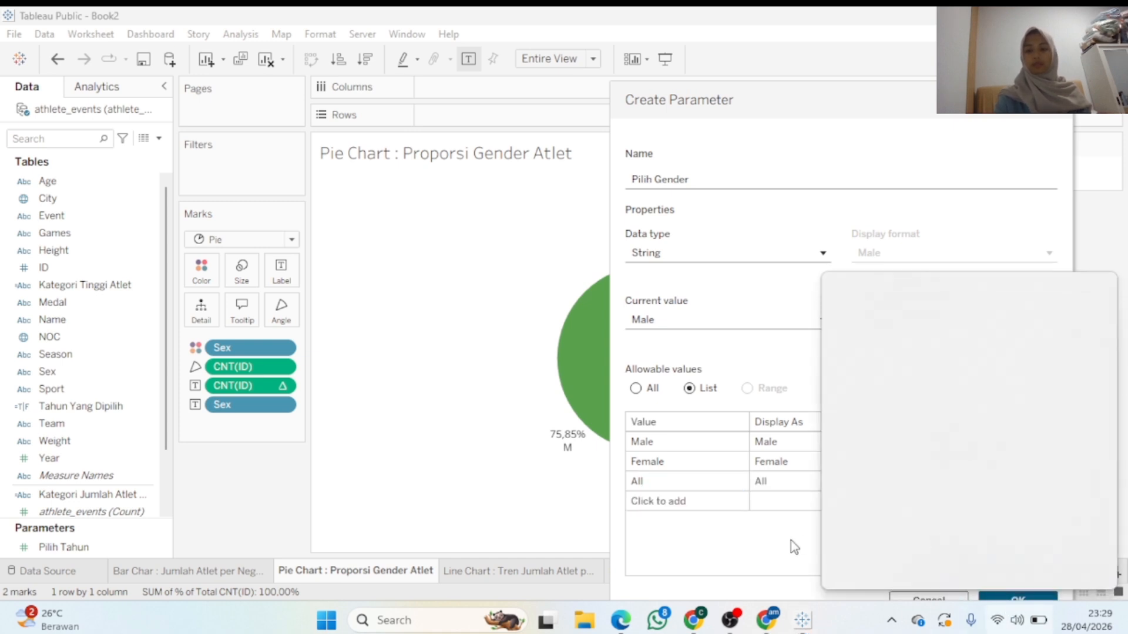
pyautogui.click(996, 597)
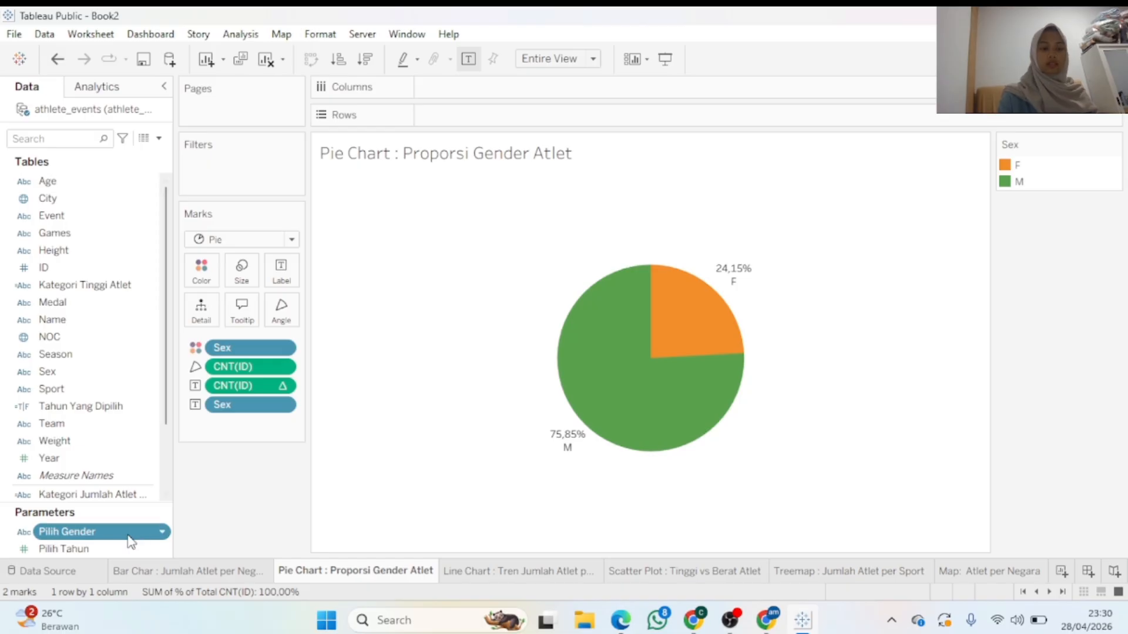
# Add Pilih Gender to the filters and start a calculated field named Gender Yang Dipilih
pyautogui.moveTo(132, 532); pyautogui.dragTo(272, 177)
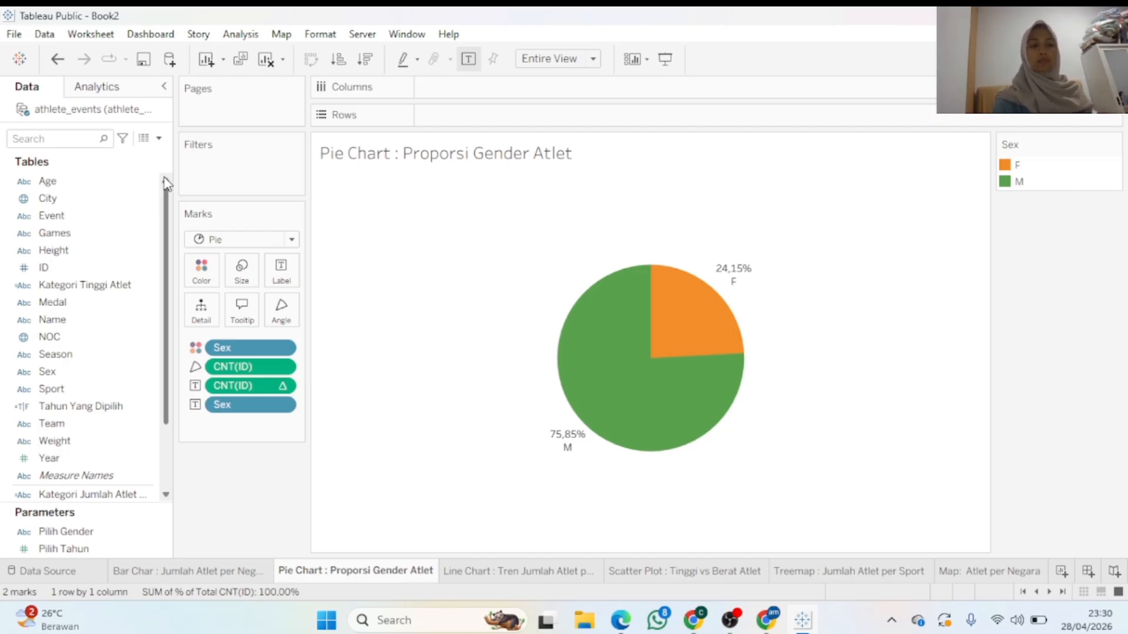
pyautogui.click(158, 138)
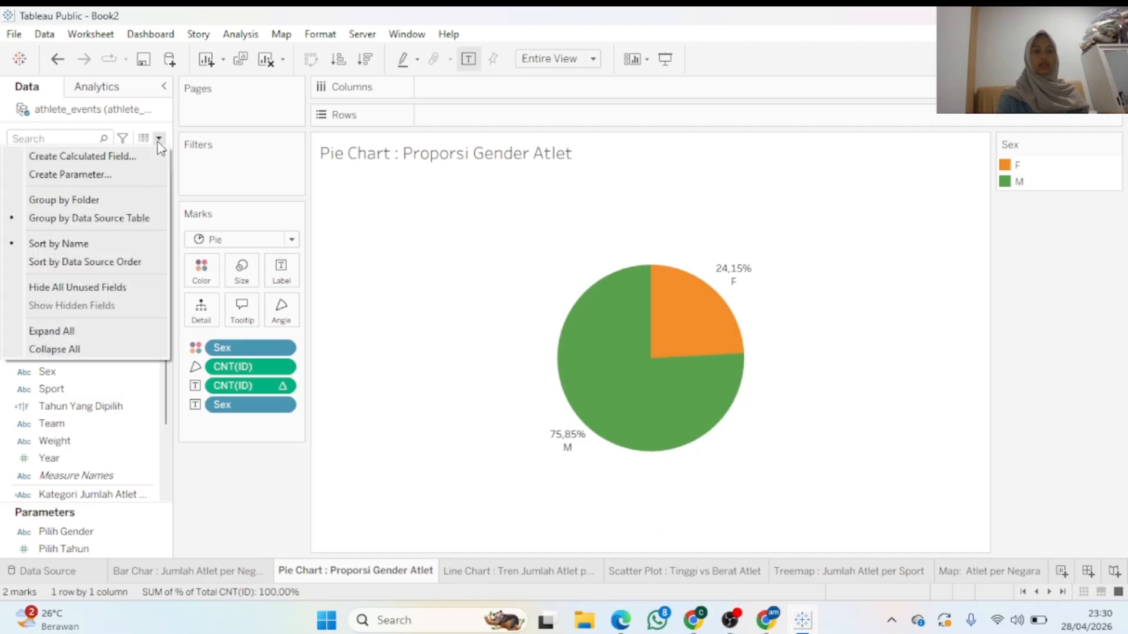
pyautogui.click(146, 156)
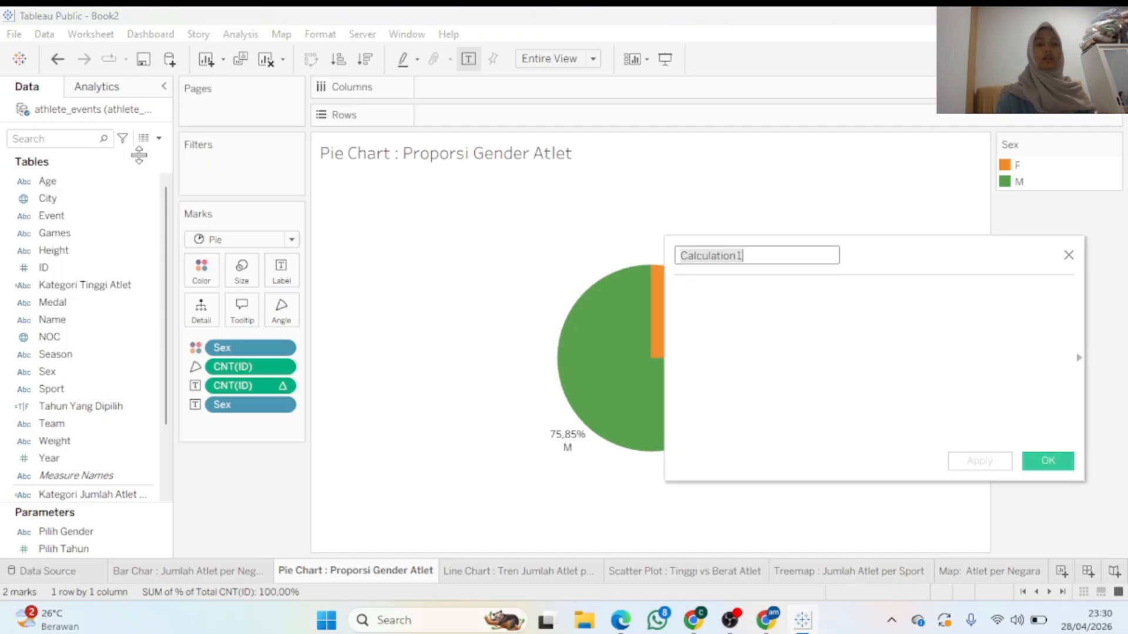
pyautogui.moveTo(876, 254); pyautogui.dragTo(673, 201)
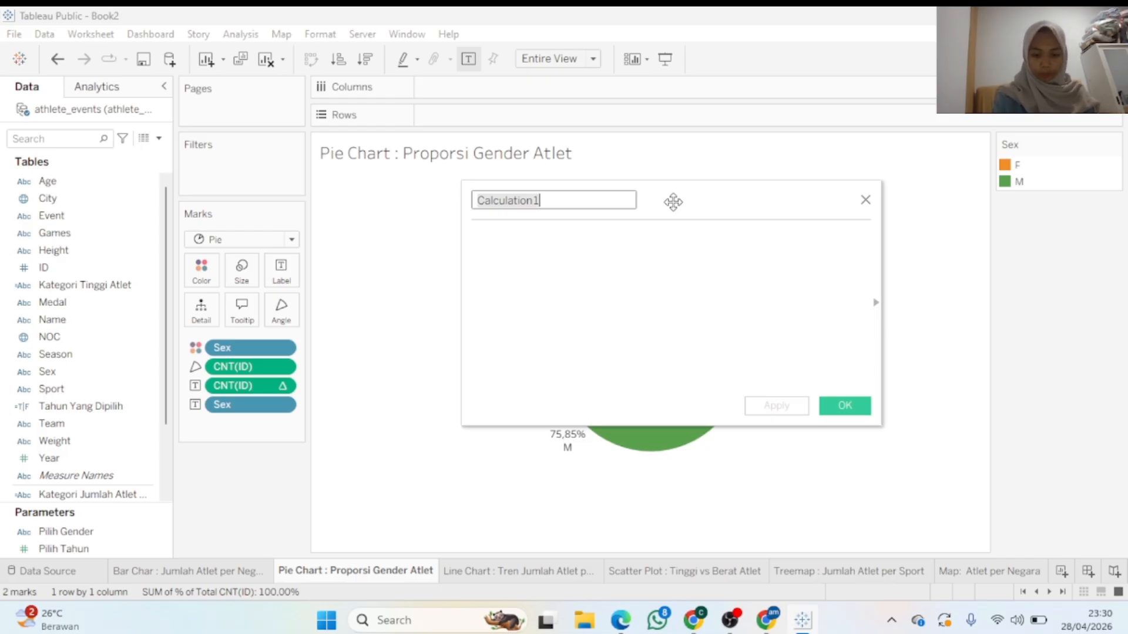
pyautogui.write('Gend')
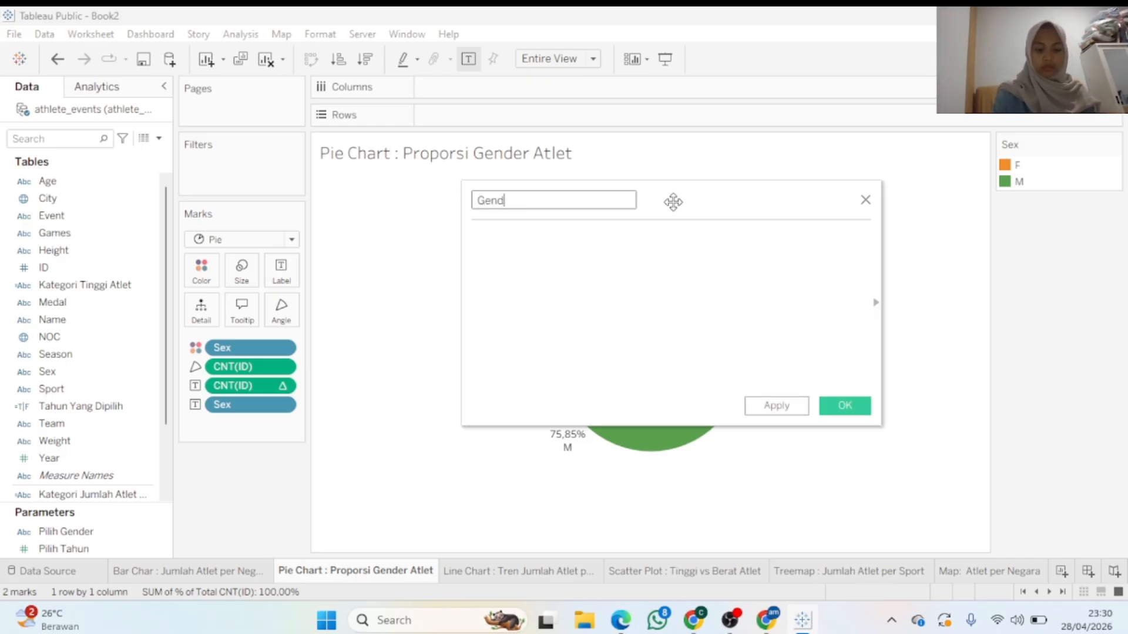
pyautogui.write('er yan')
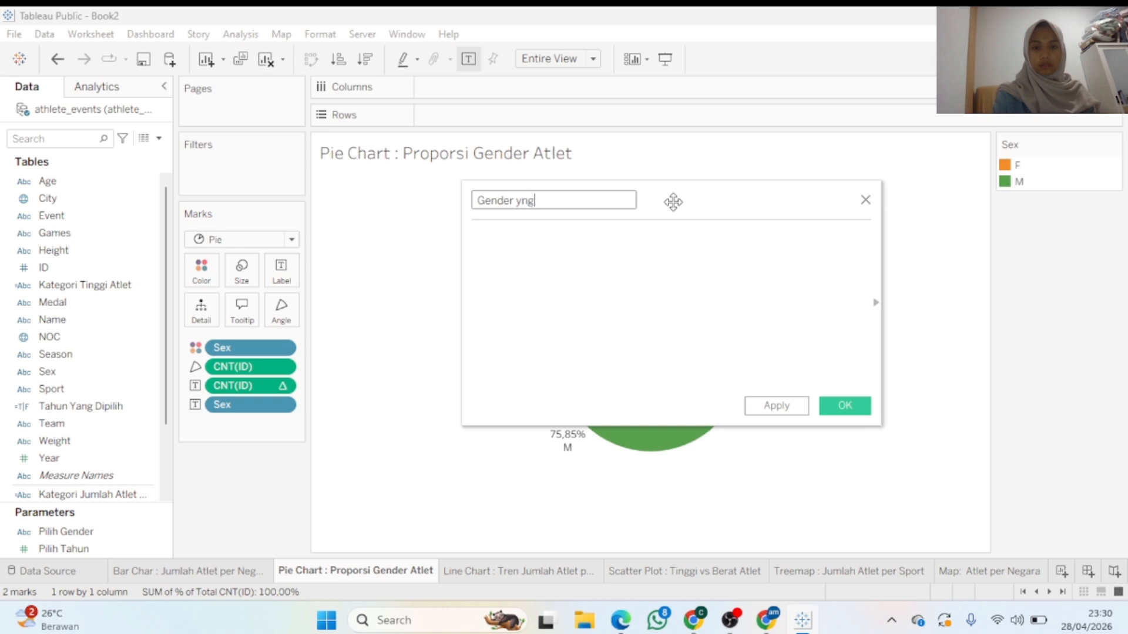
pyautogui.press('BackSpace')
pyautogui.press('BackSpace')
pyautogui.press('BackSpace')
pyautogui.write('Yang Dipilih')
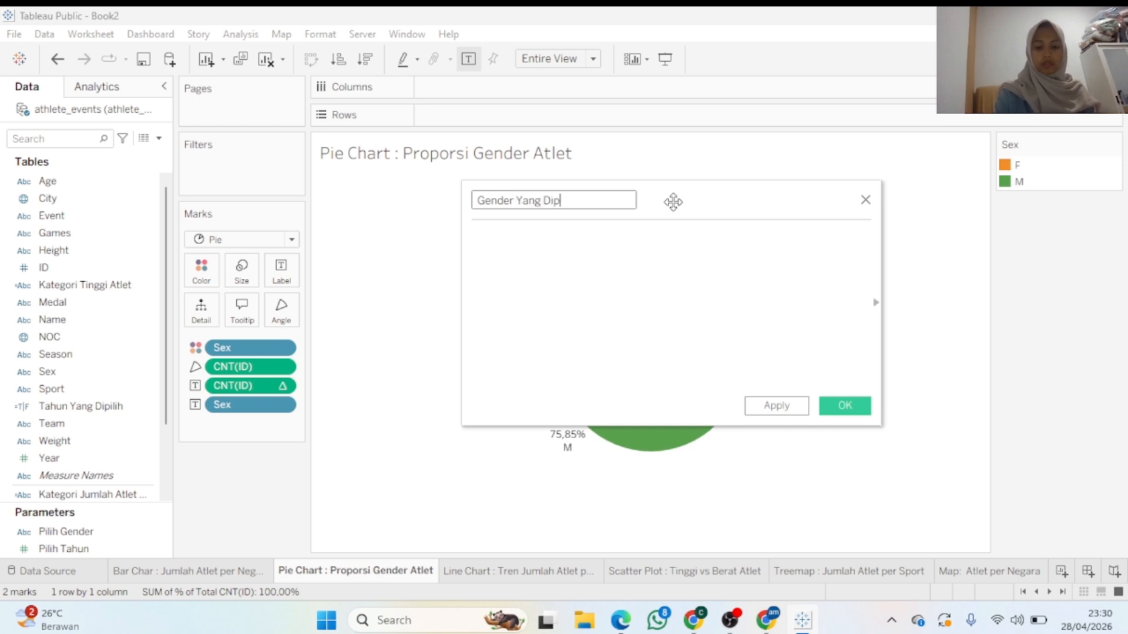
# Write the first formula line: IF [Pilih Gender] = "Male" THEN [Sex] = "M"
pyautogui.click(664, 258)
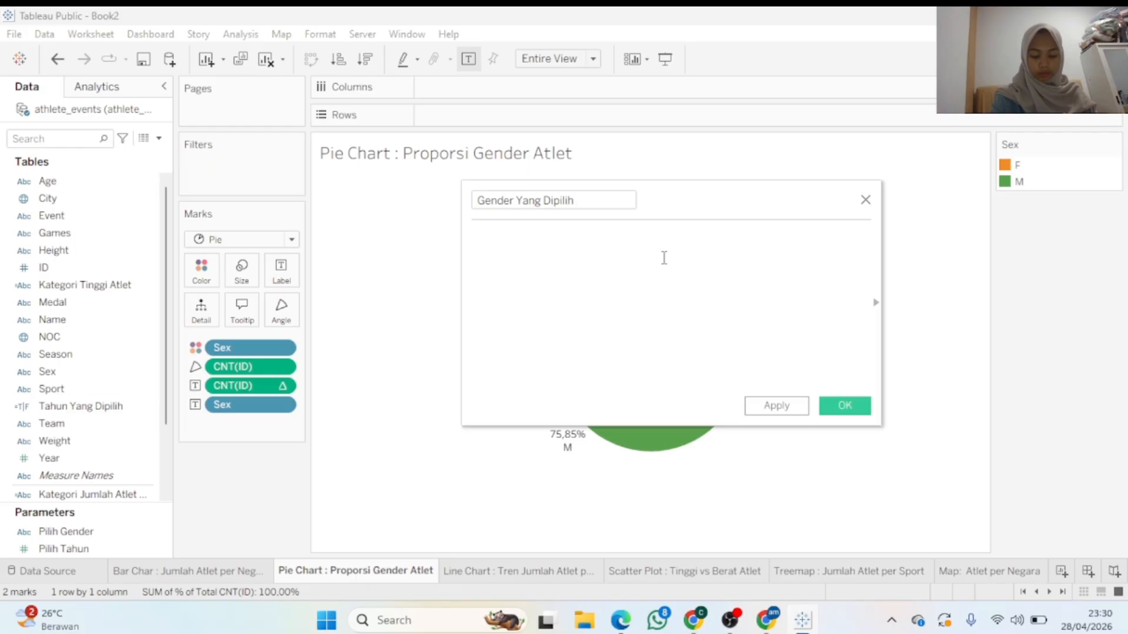
pyautogui.write('IF ')
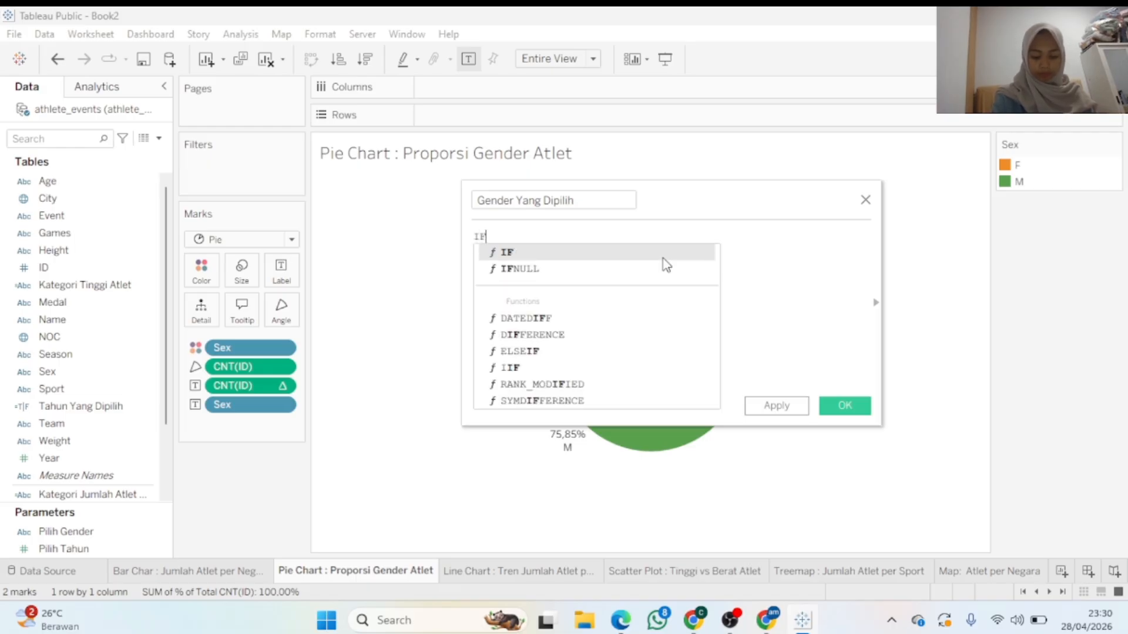
pyautogui.write('[')
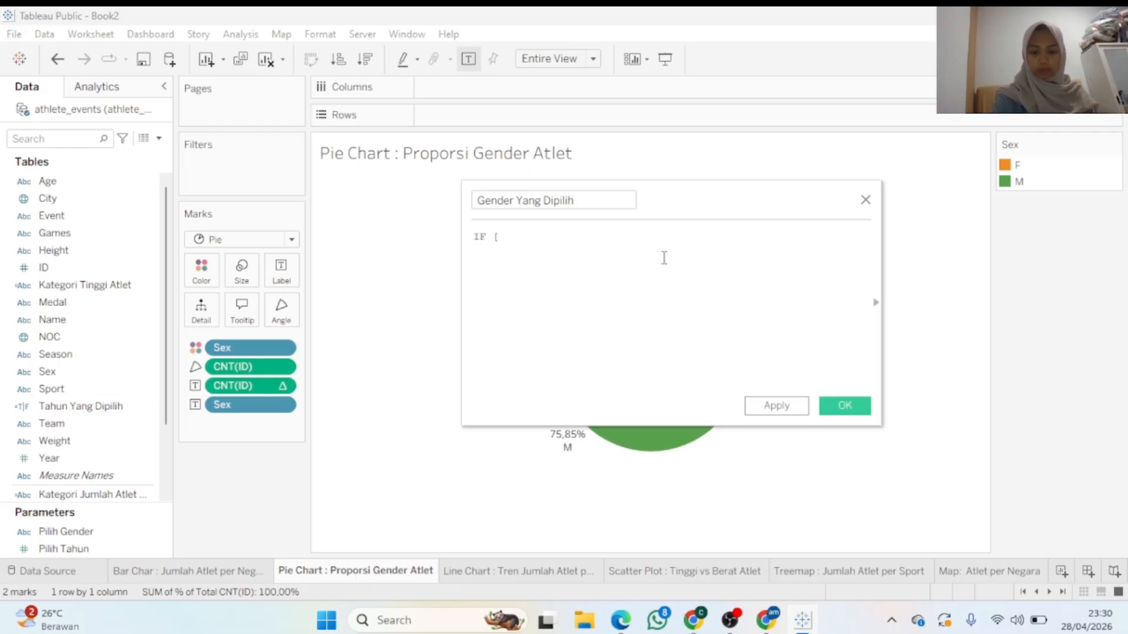
pyautogui.write('P')
pyautogui.click(664, 256)
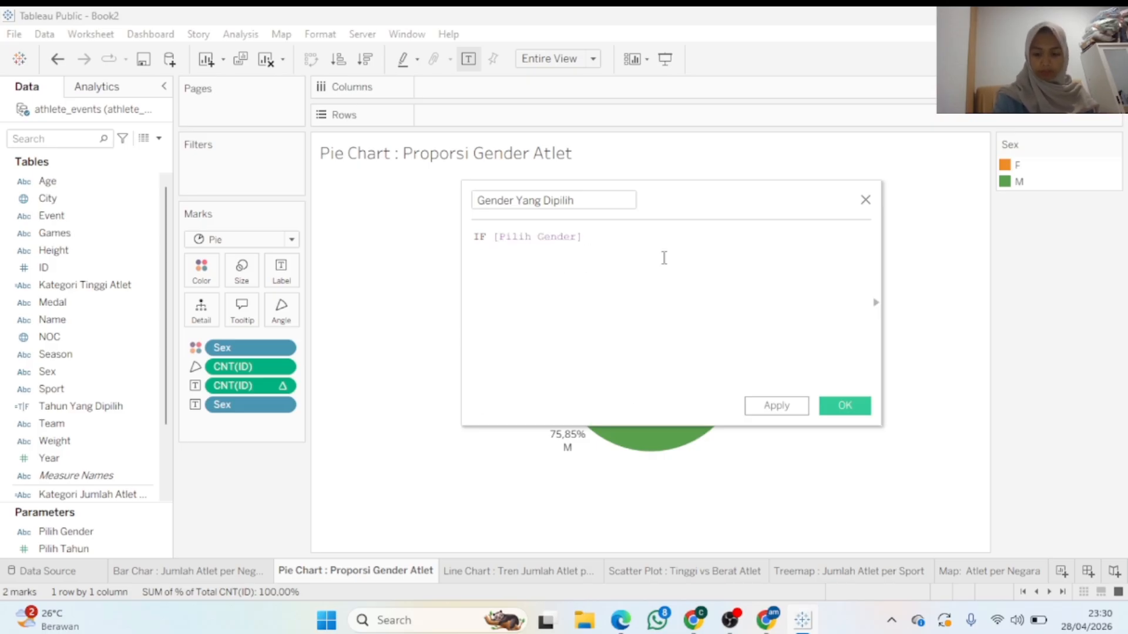
pyautogui.write('= "M')
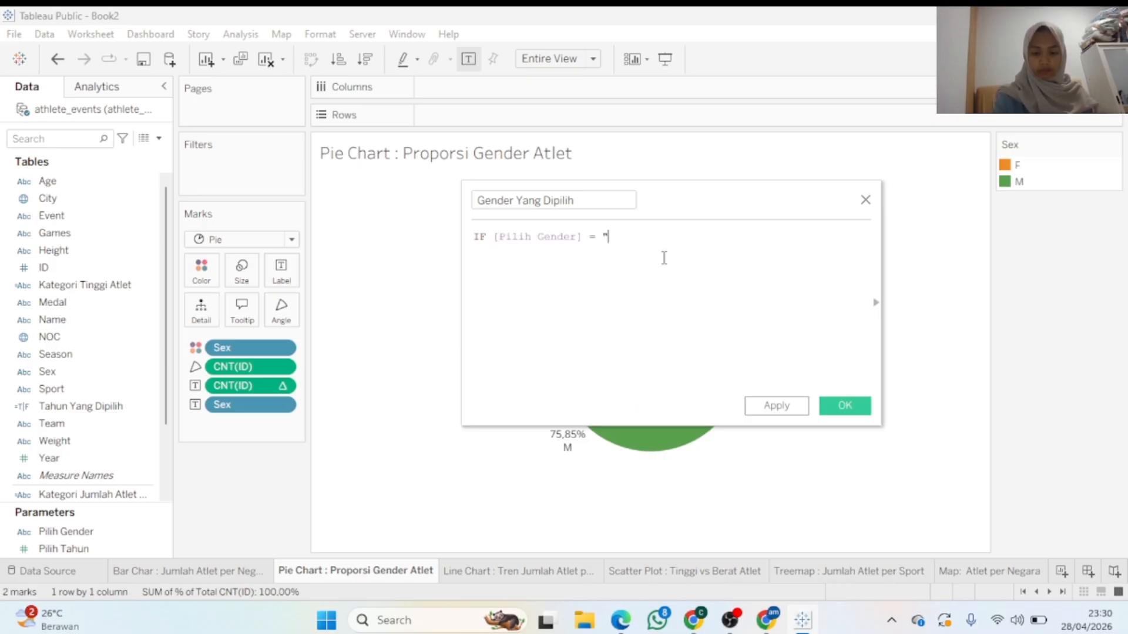
pyautogui.write('ale')
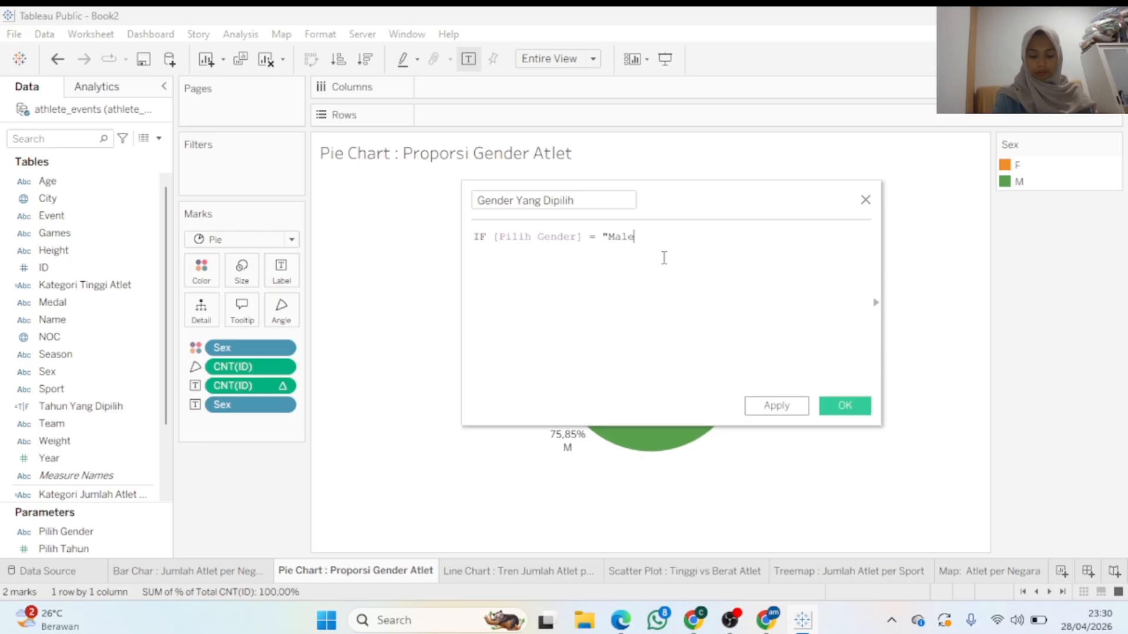
pyautogui.write('" THEN')
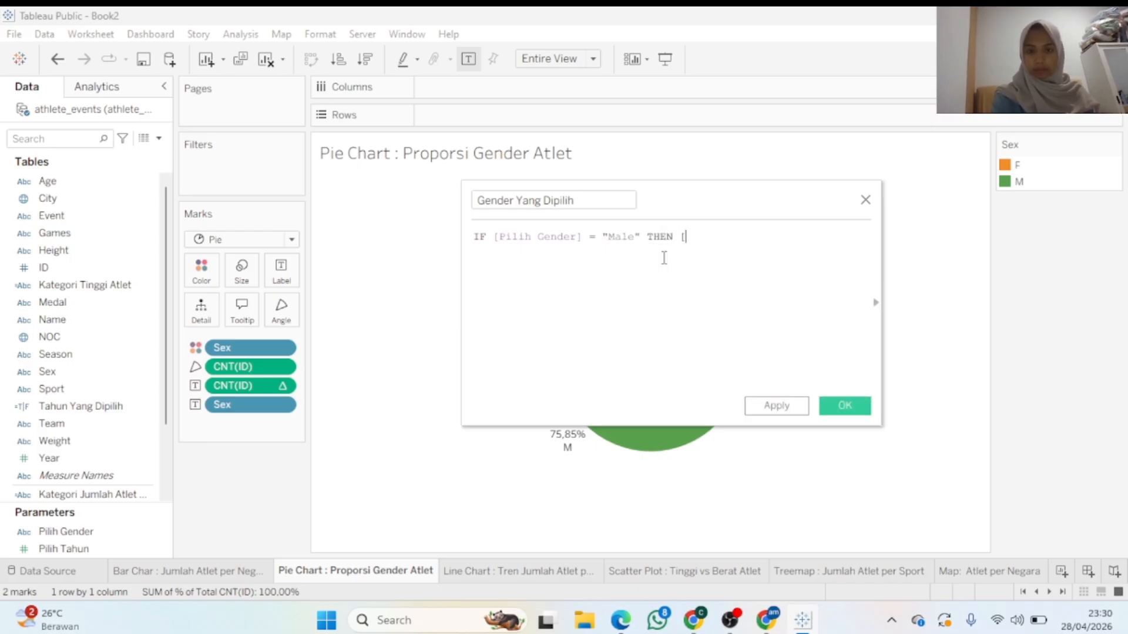
pyautogui.write(' [SEX')
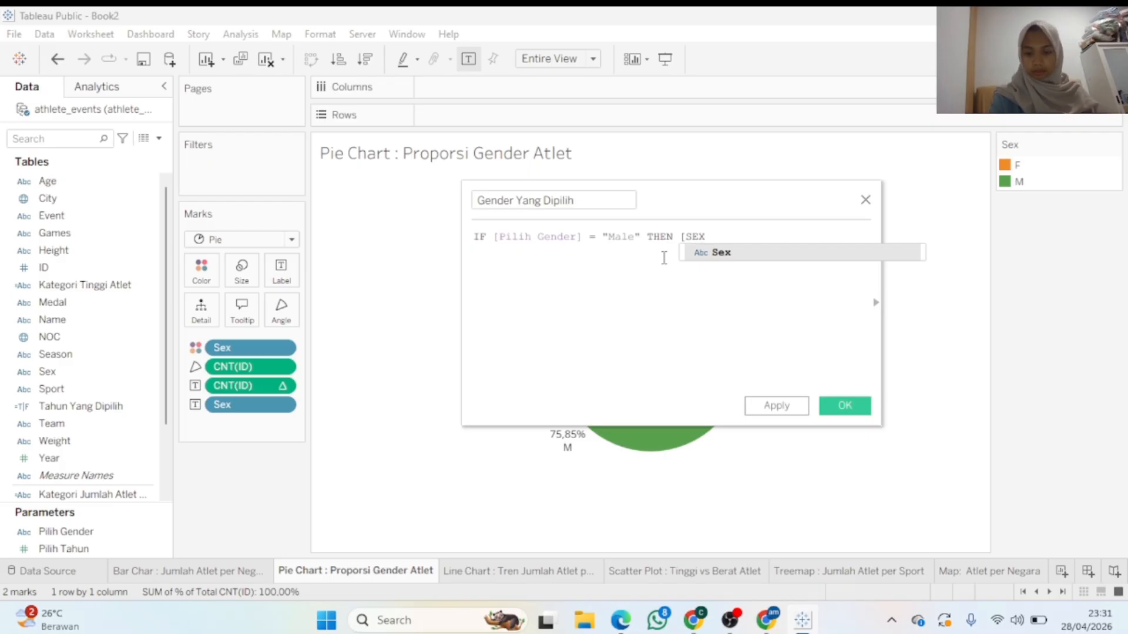
pyautogui.click(723, 256)
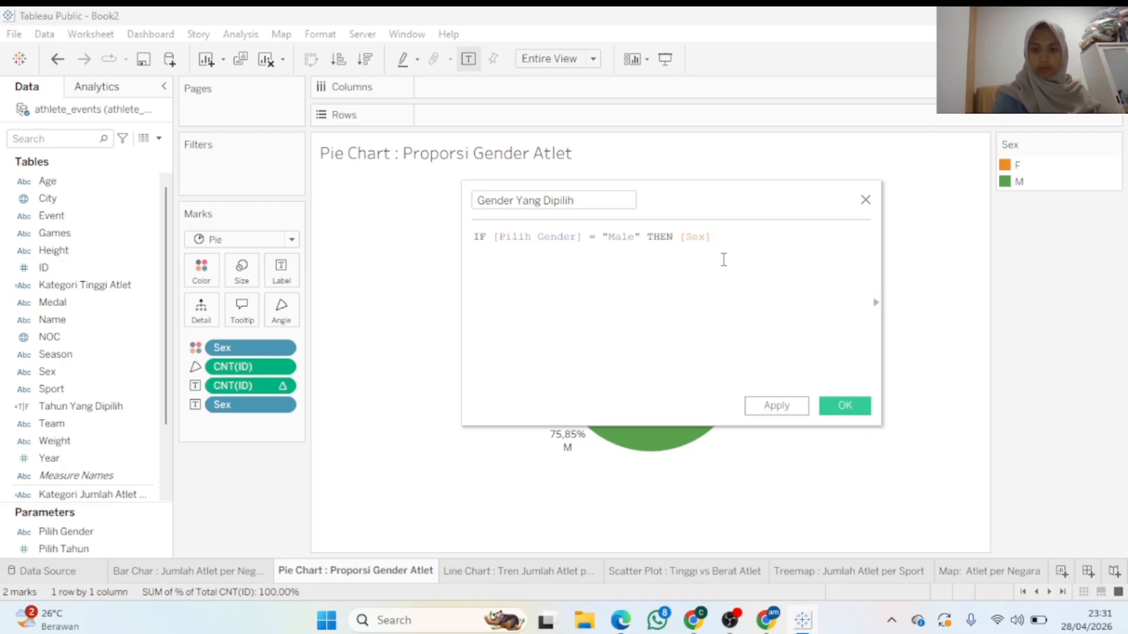
pyautogui.write('= "M" ')
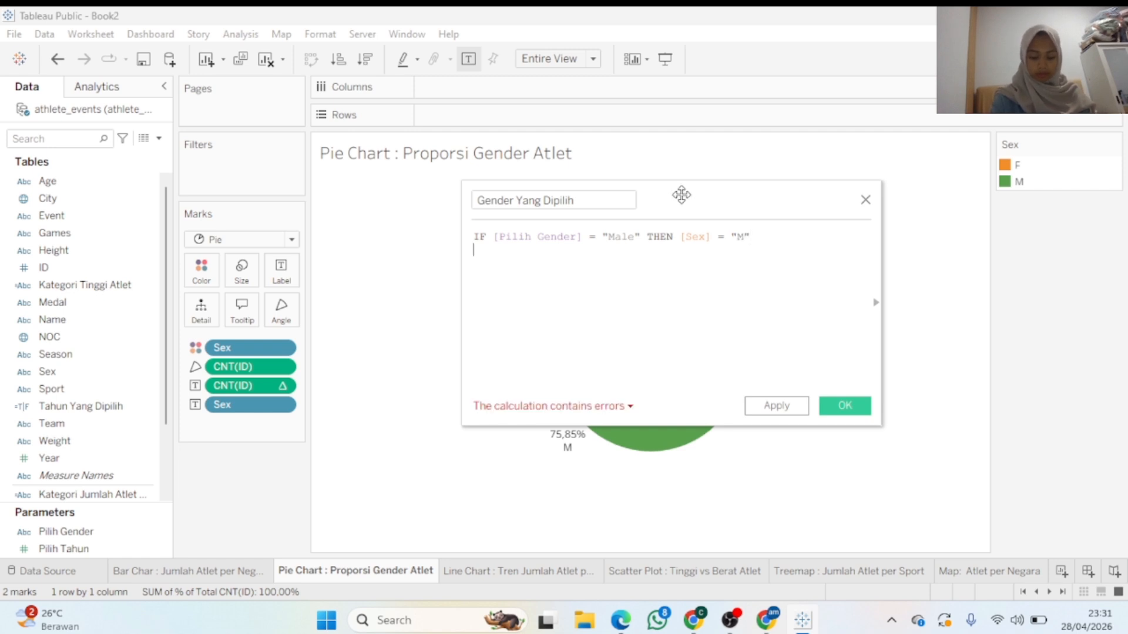
pyautogui.write('ELS')
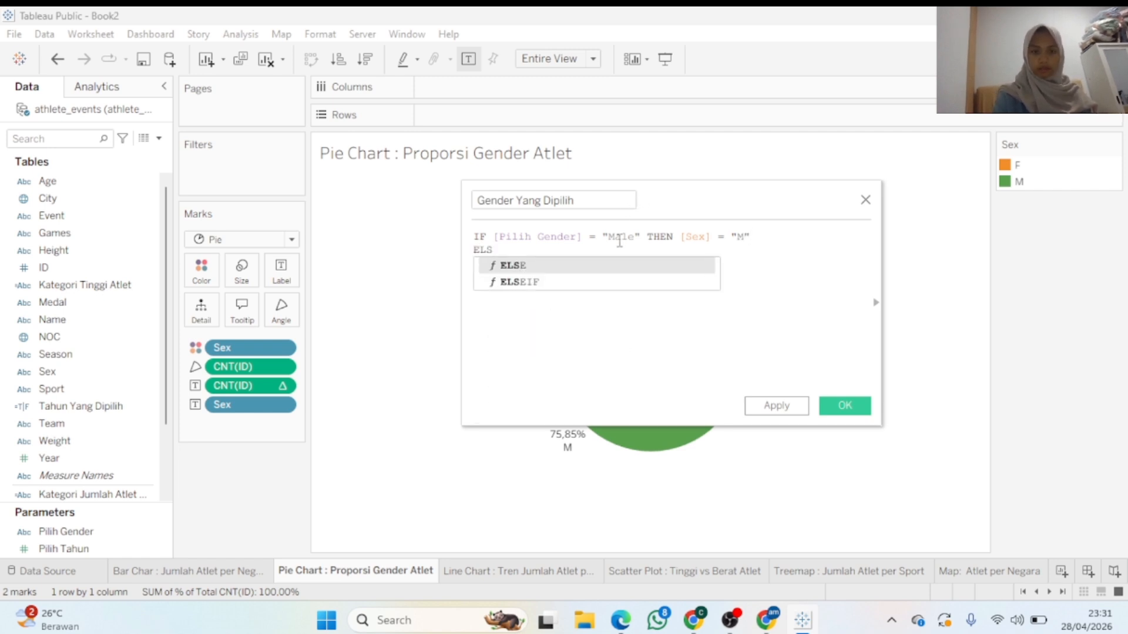
# Add a second line starting ELSEIF [Pilih Gender] = "Female" THEN
pyautogui.click(608, 267)
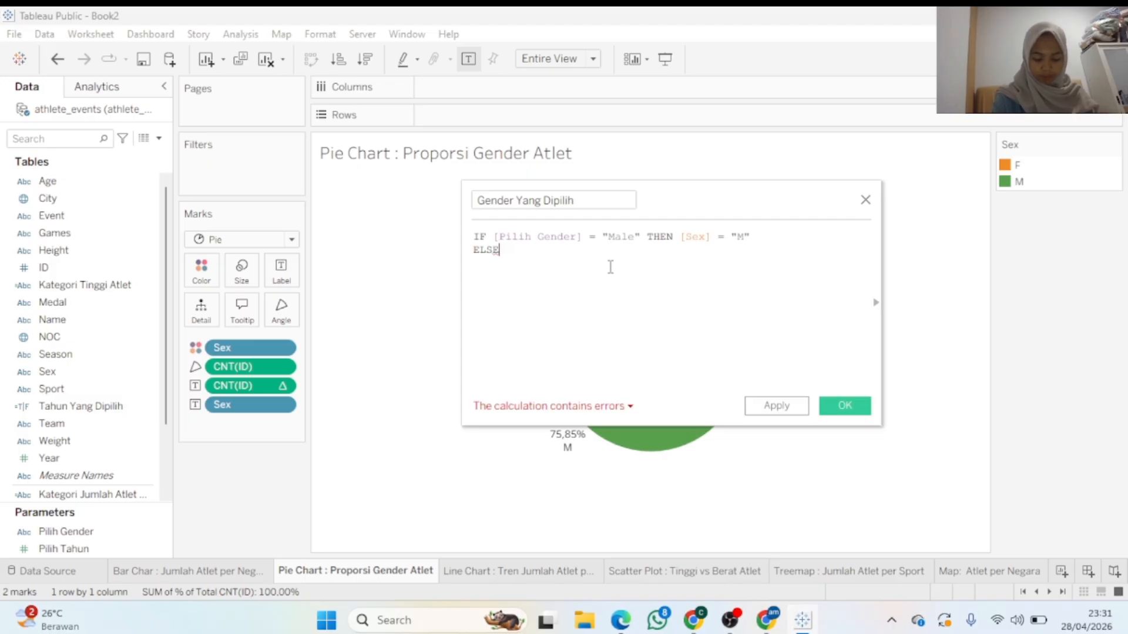
pyautogui.write('I')
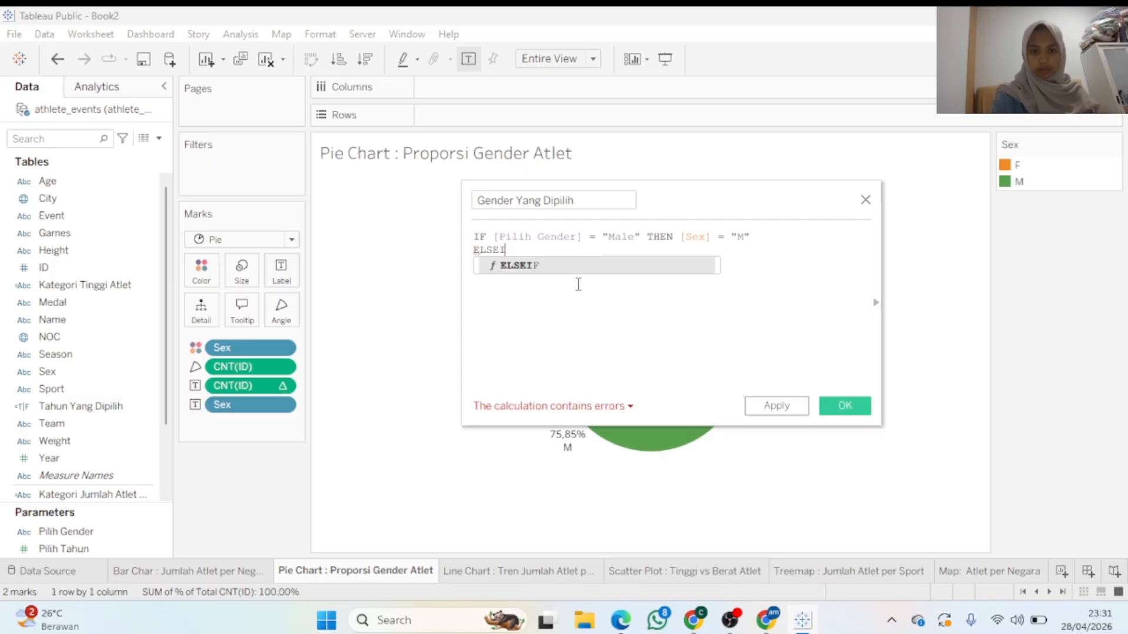
pyautogui.click(569, 271)
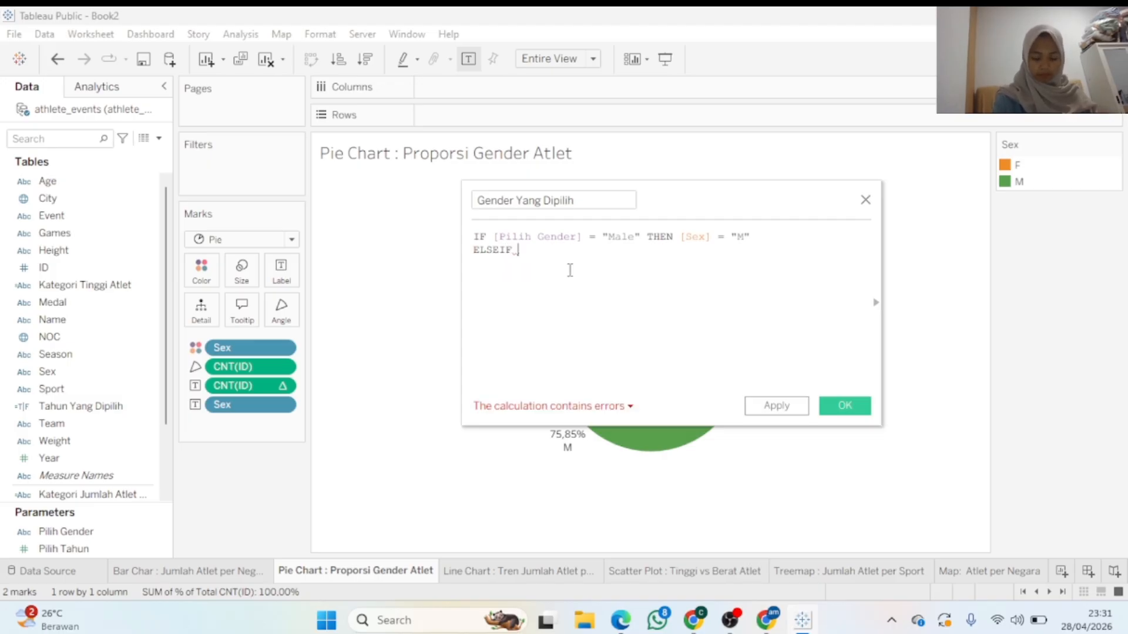
pyautogui.write('[P')
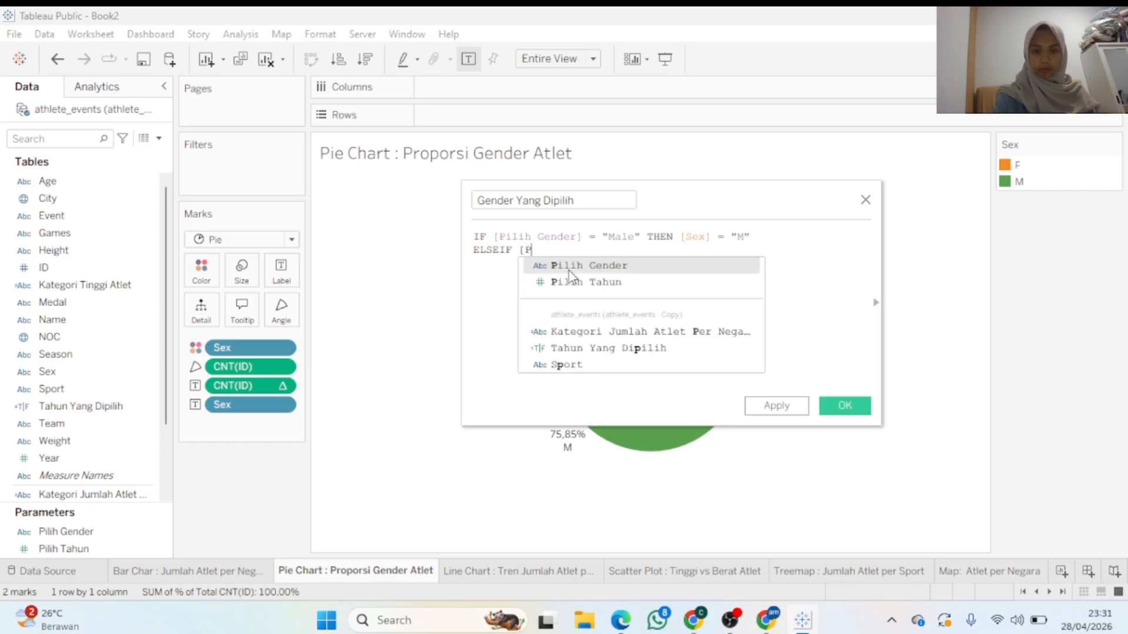
pyautogui.press('Return')
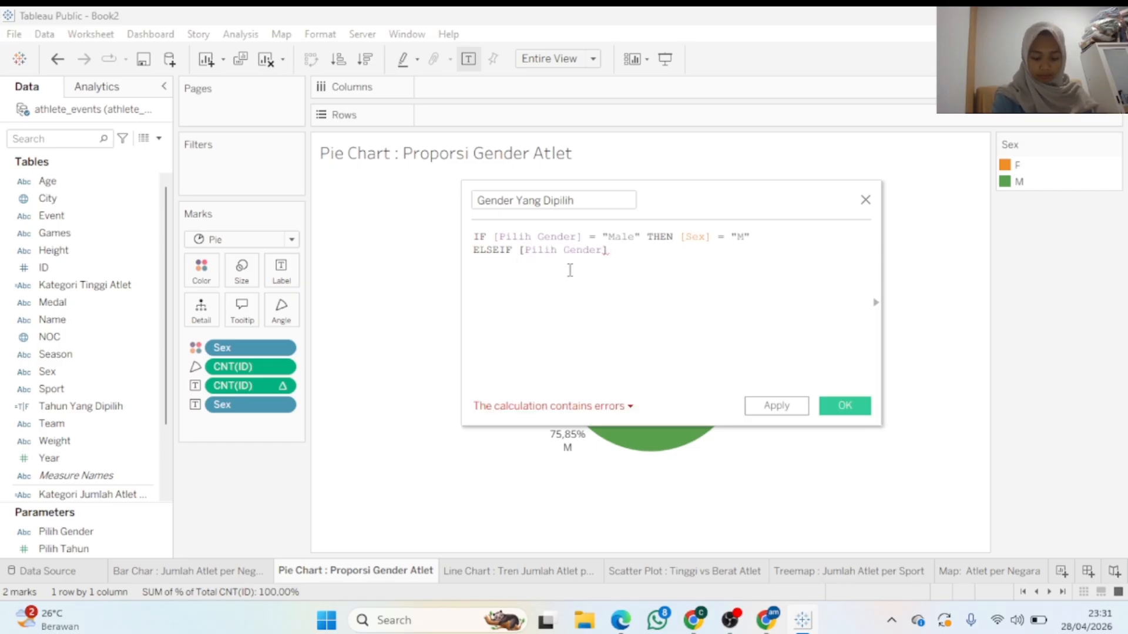
pyautogui.write('=')
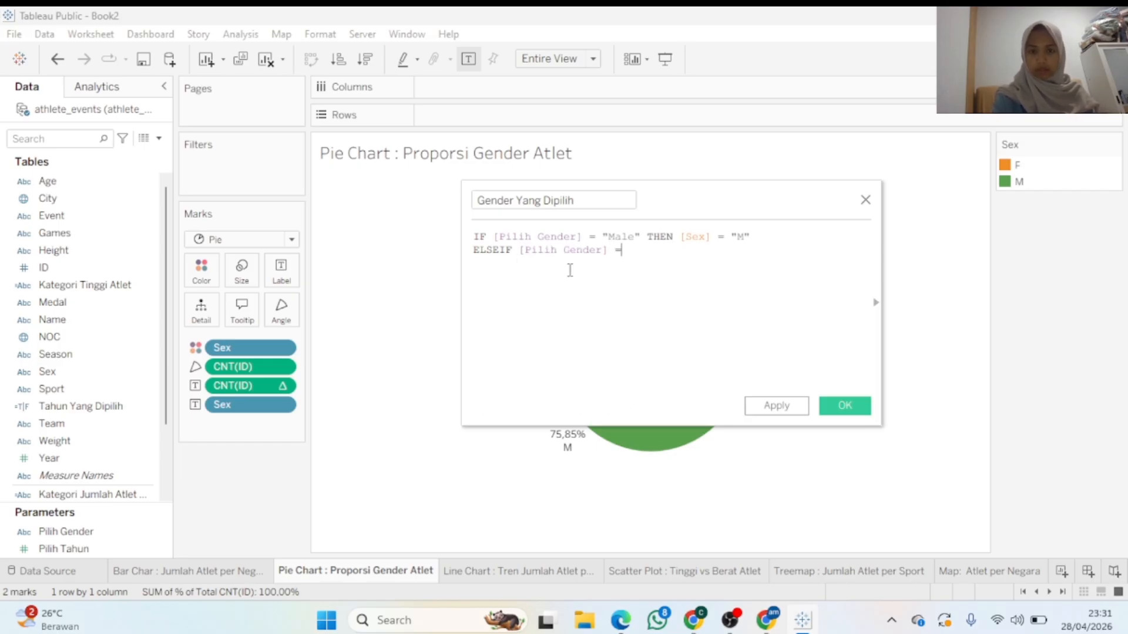
pyautogui.write(' "Fe')
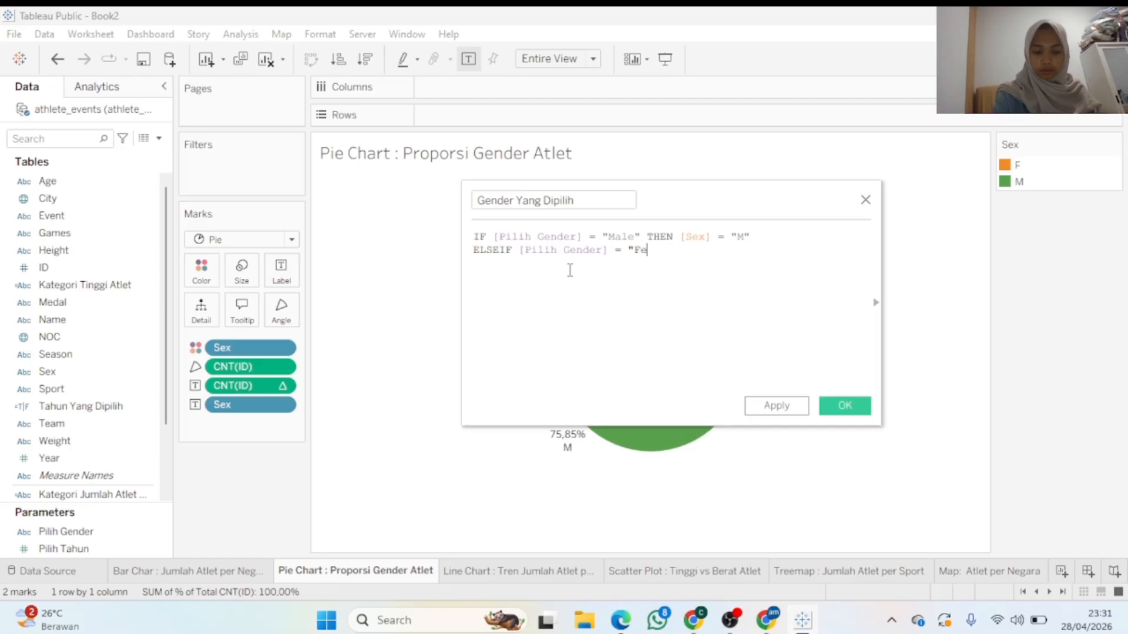
pyautogui.write('male')
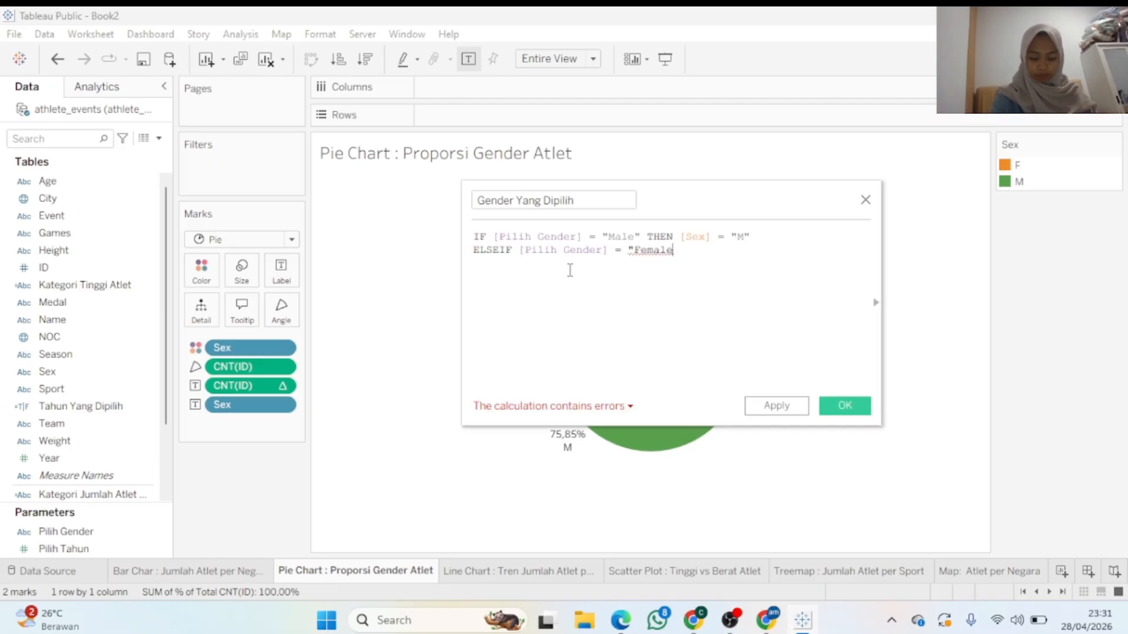
pyautogui.write('" THEN')
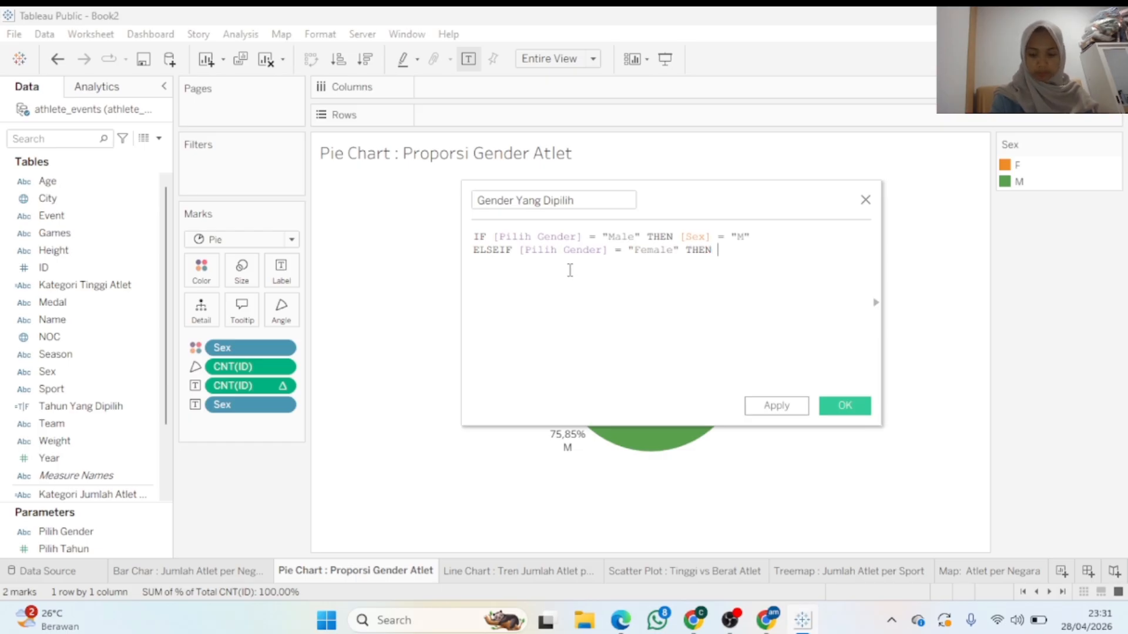
# Complete the ELSEIF line with [Sex] = "F", reusing the copied Sex condition
pyautogui.moveTo(752, 236); pyautogui.dragTo(676, 238)
pyautogui.hotkey('ctrl', 'c')
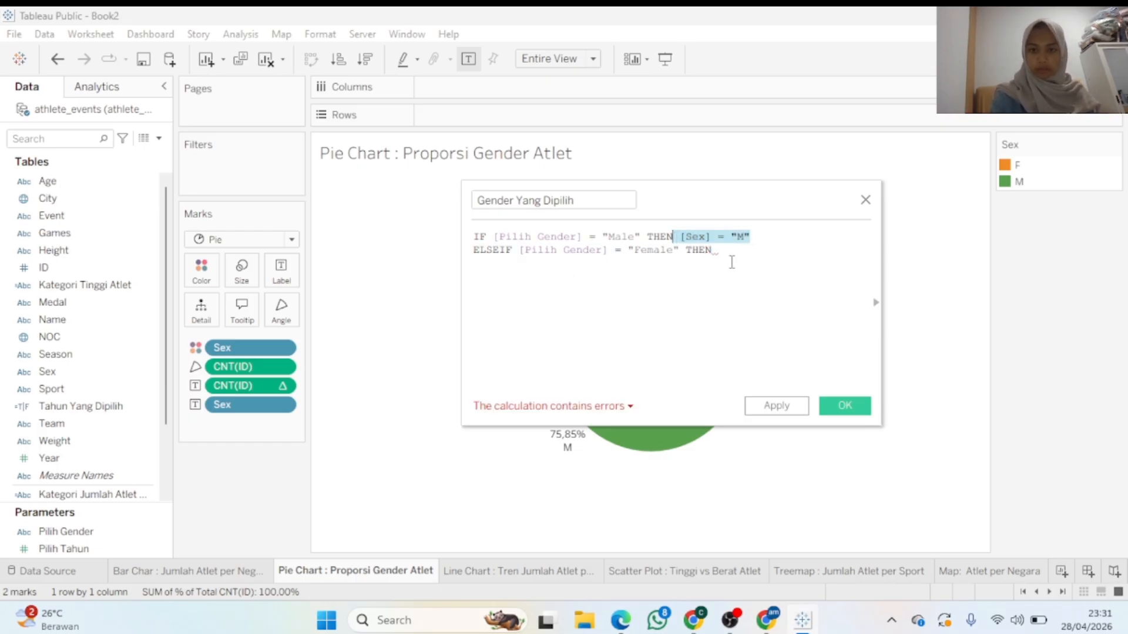
pyautogui.click(773, 259)
pyautogui.hotkey('ctrl', 'v')
pyautogui.doubleClick(782, 251)
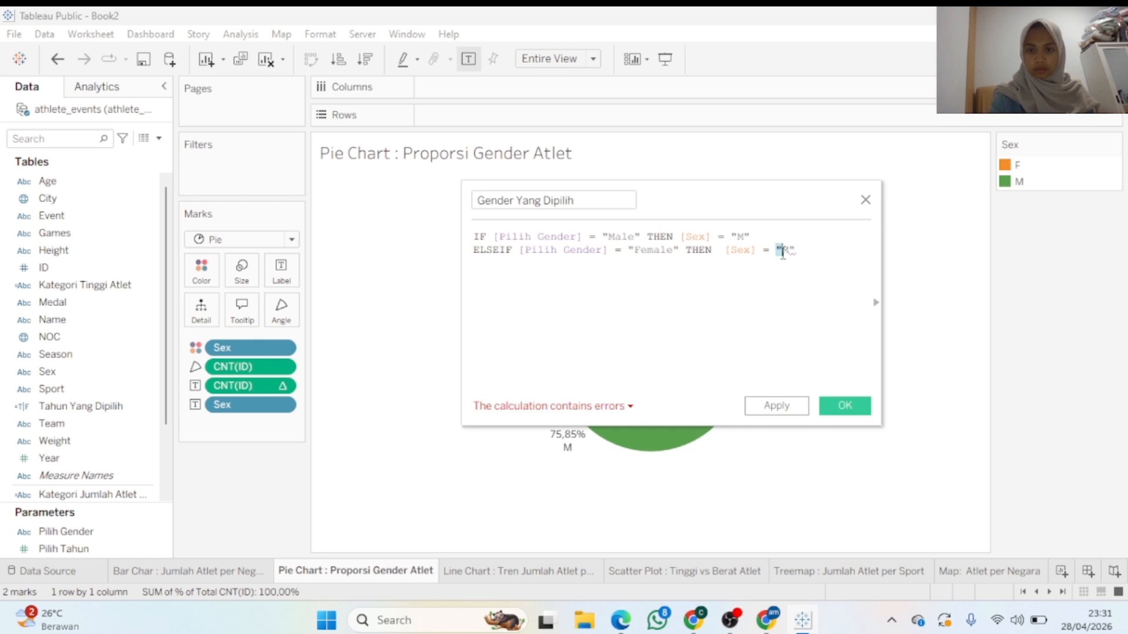
pyautogui.click(790, 252)
pyautogui.doubleClick(789, 252)
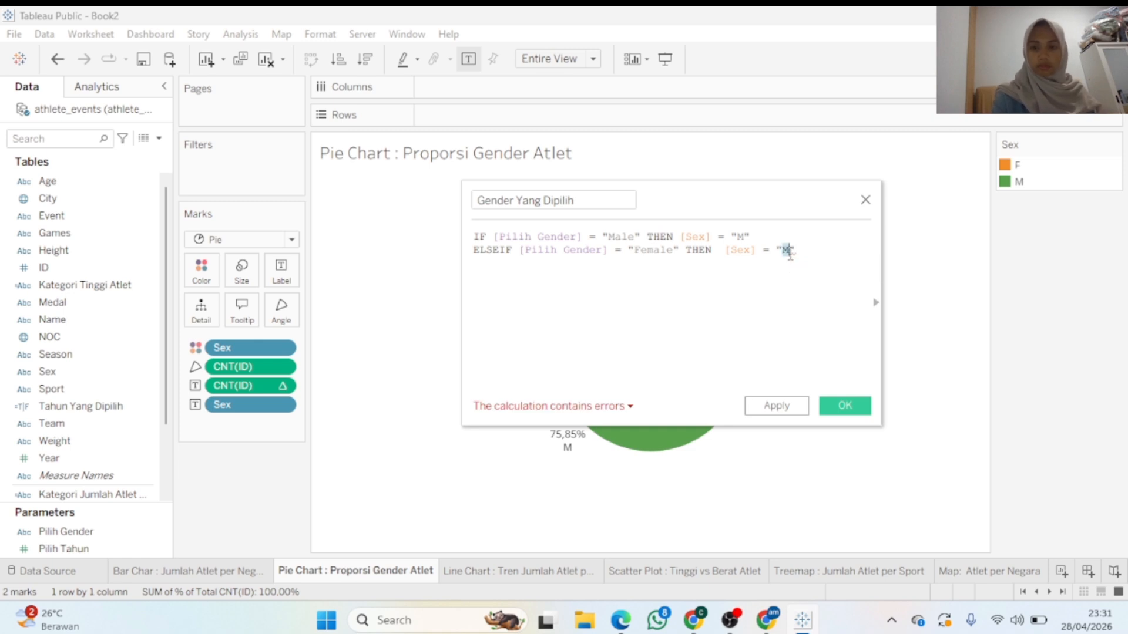
pyautogui.write('F')
# Finish the formula with ELSE TRUE and END lines
pyautogui.click(828, 255)
pyautogui.press('Return')
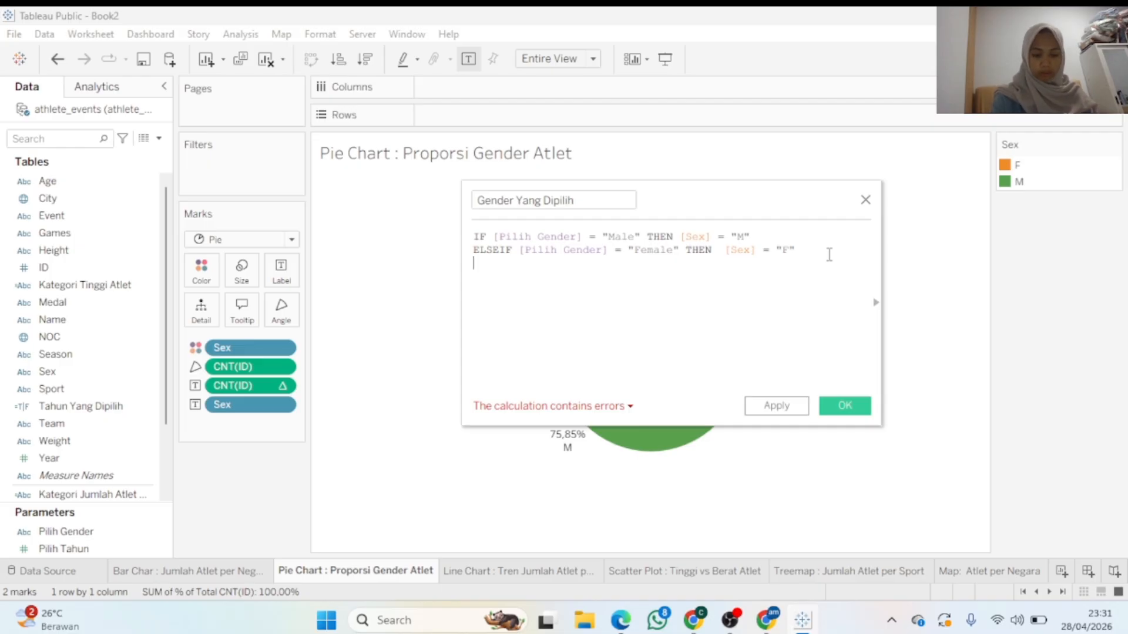
pyautogui.write('ELSE T')
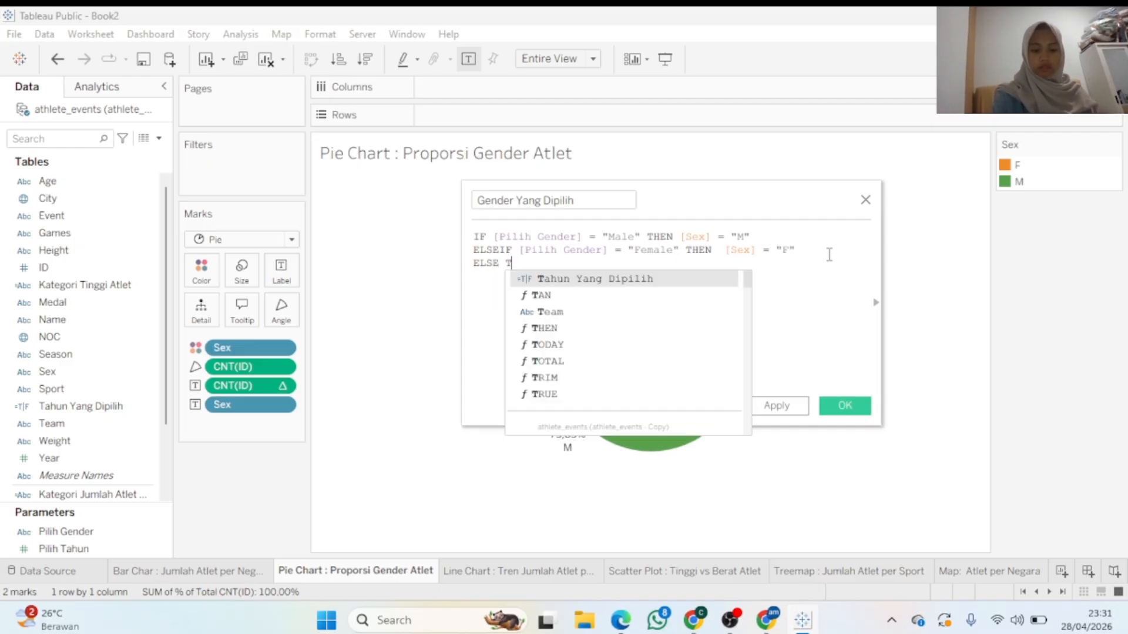
pyautogui.write('RUE')
pyautogui.press('Return')
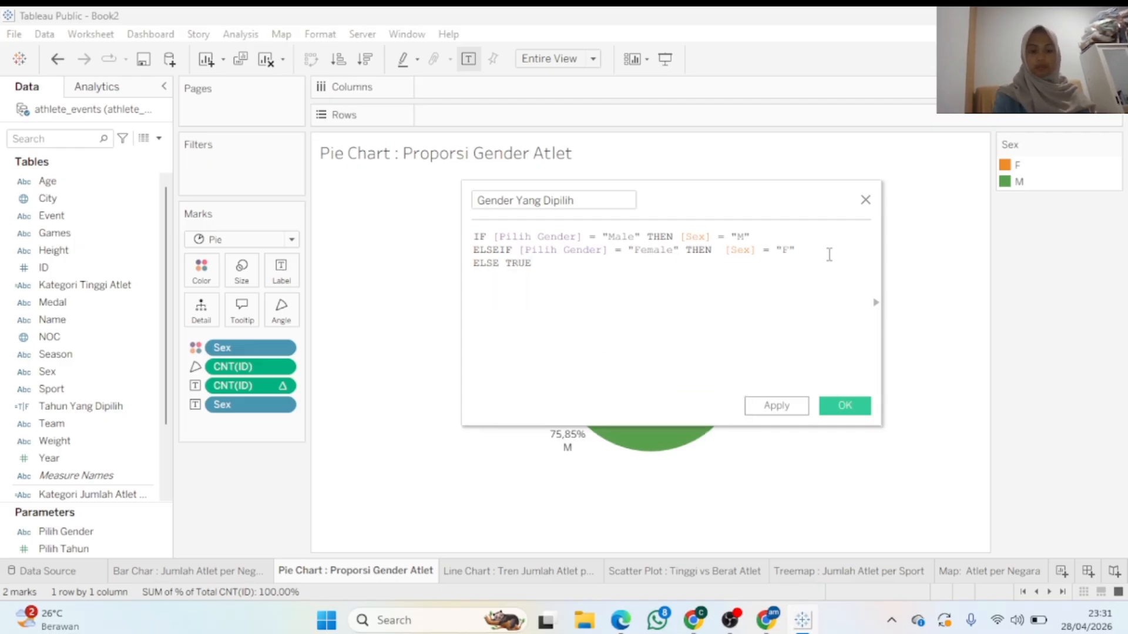
pyautogui.write('END')
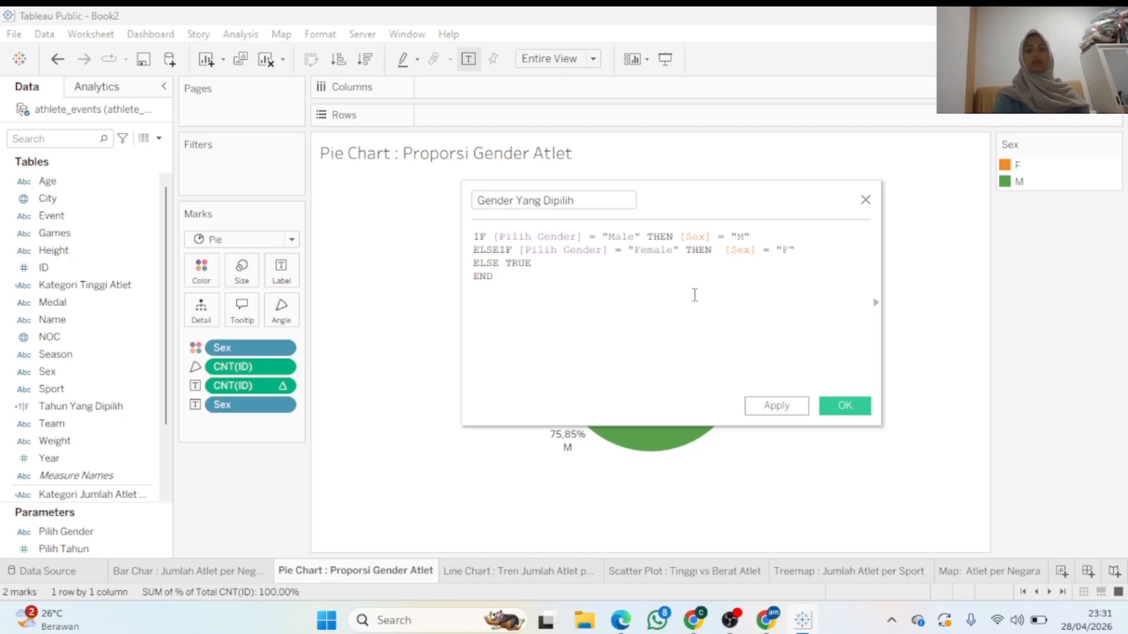
# Apply and save the valid Gender Yang Dipilih calculation, returning to the pie chart
pyautogui.moveTo(746, 192); pyautogui.dragTo(913, 229)
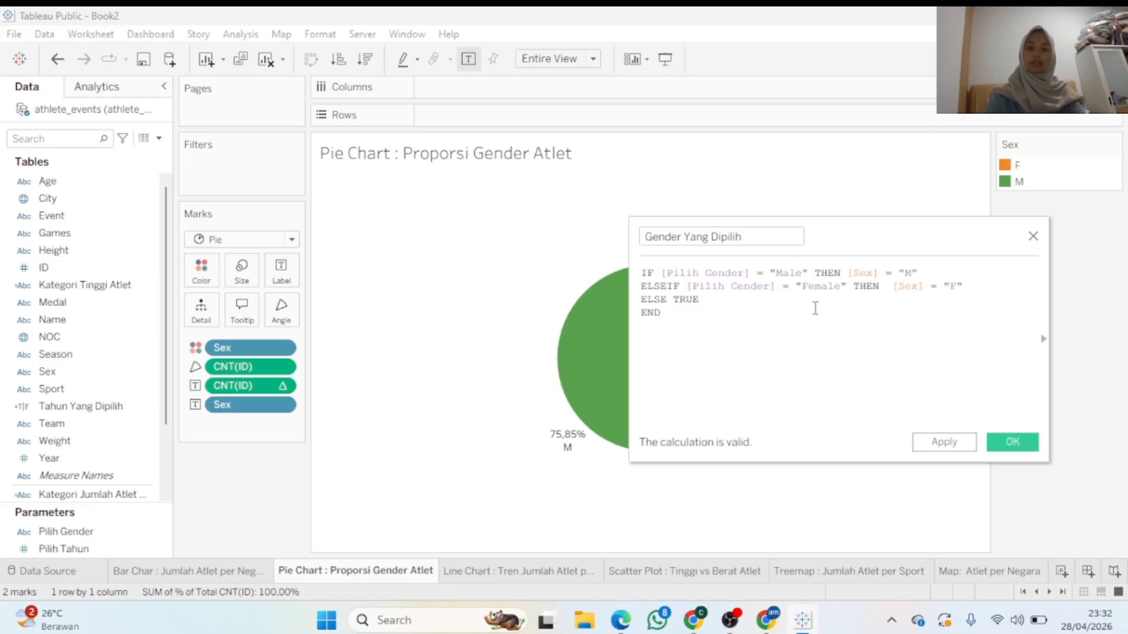
pyautogui.click(960, 443)
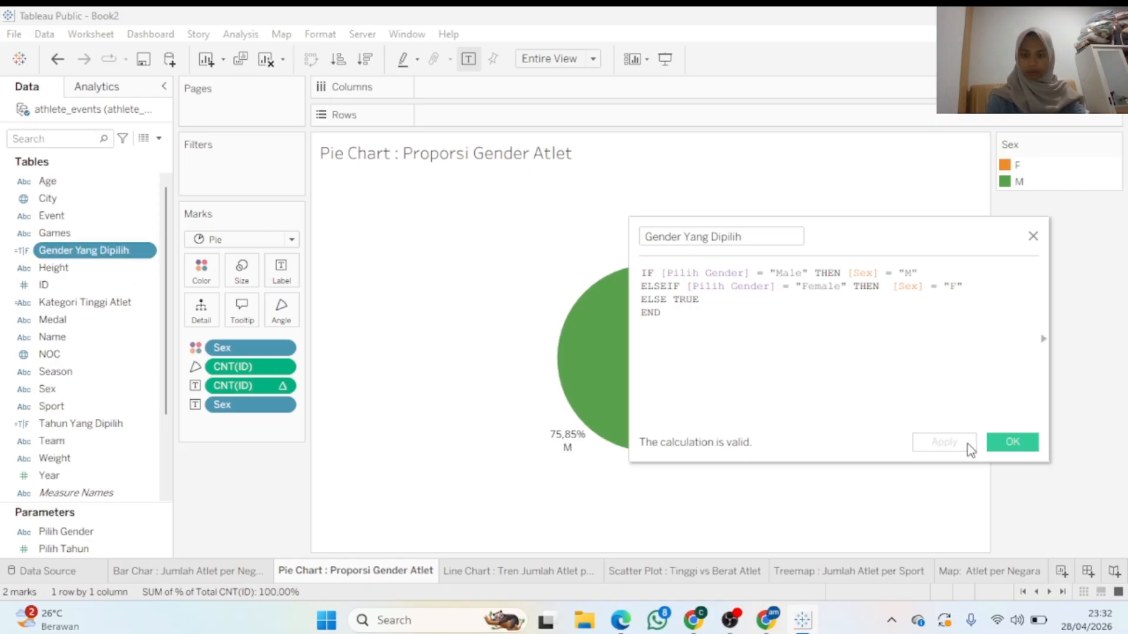
pyautogui.click(1007, 445)
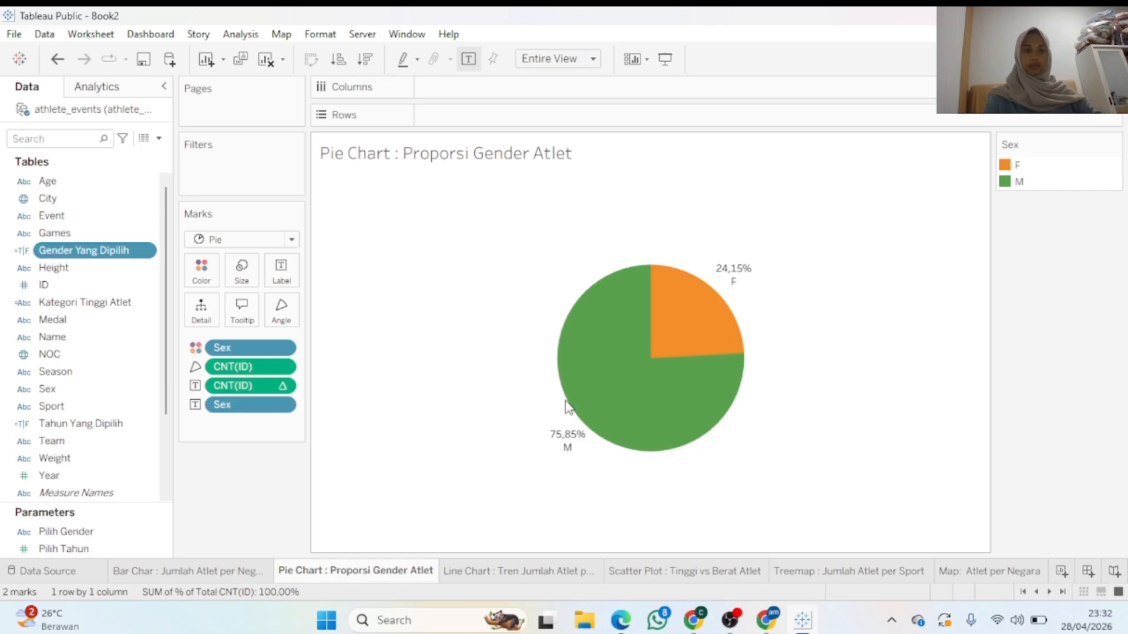
# Filter the pie by Gender Yang Dipilih = True, leaving only M at 100%
pyautogui.moveTo(135, 263); pyautogui.dragTo(269, 166)
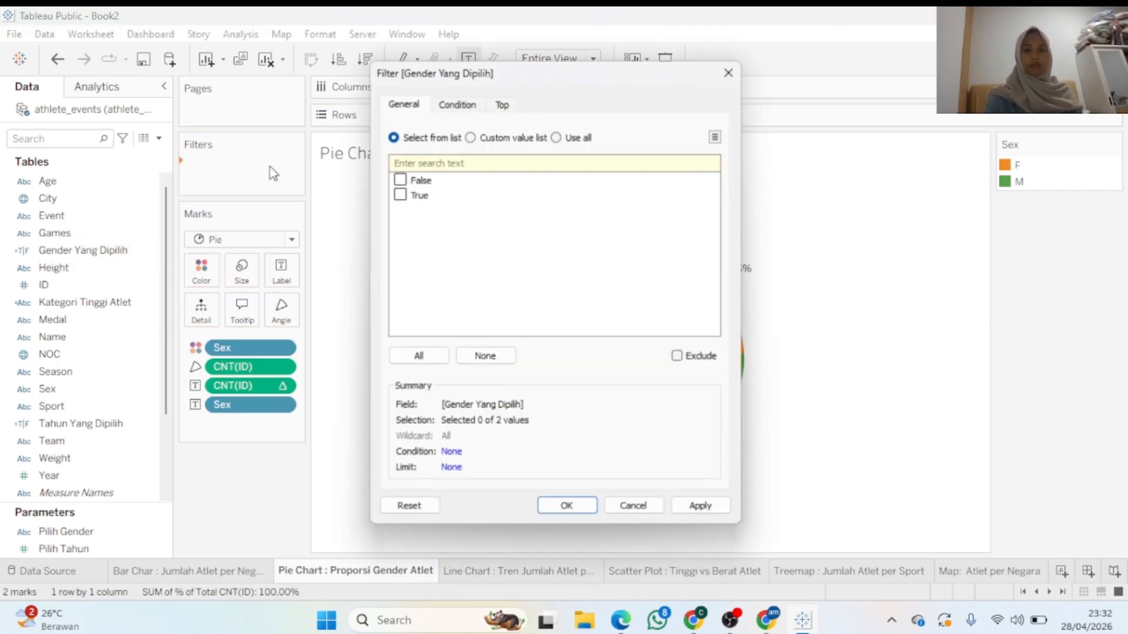
pyautogui.click(400, 194)
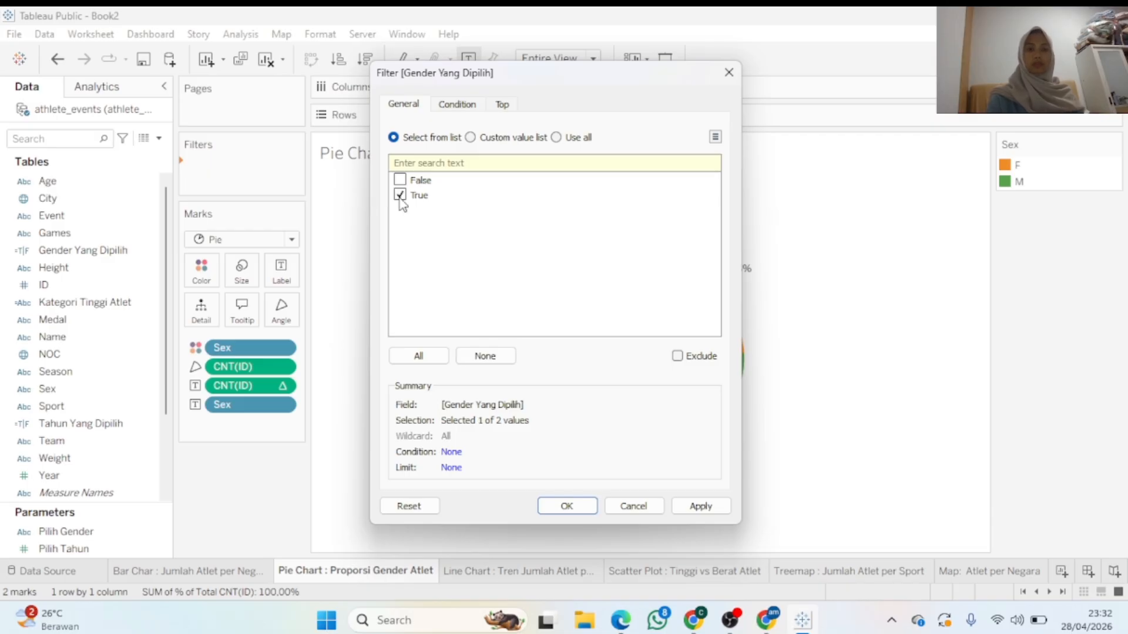
pyautogui.click(691, 505)
pyautogui.click(567, 507)
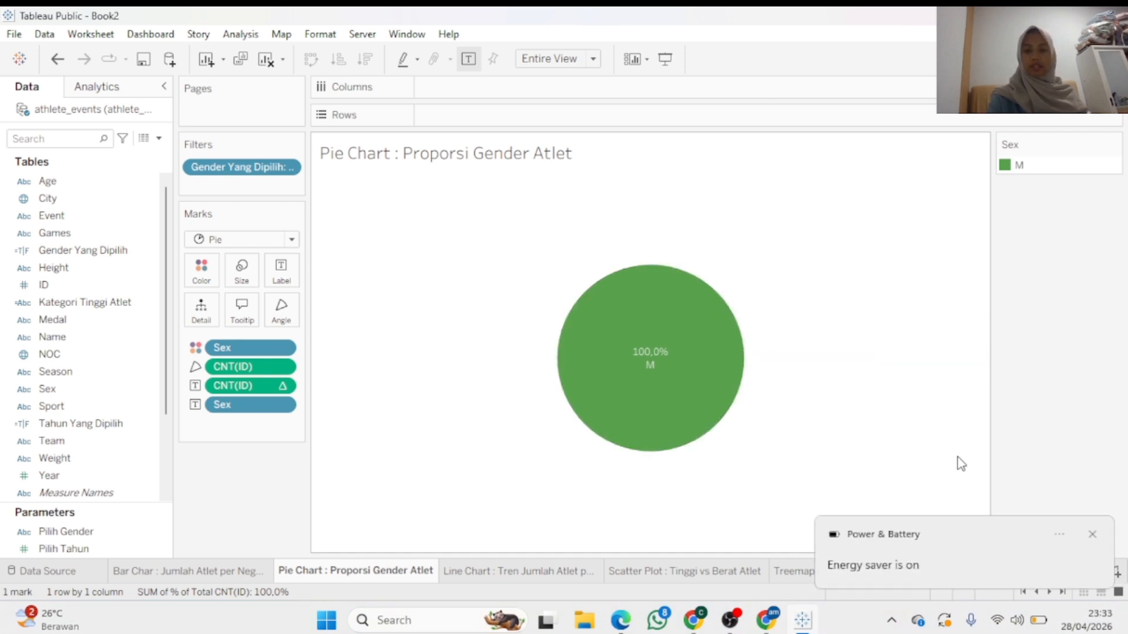
pyautogui.click(1091, 534)
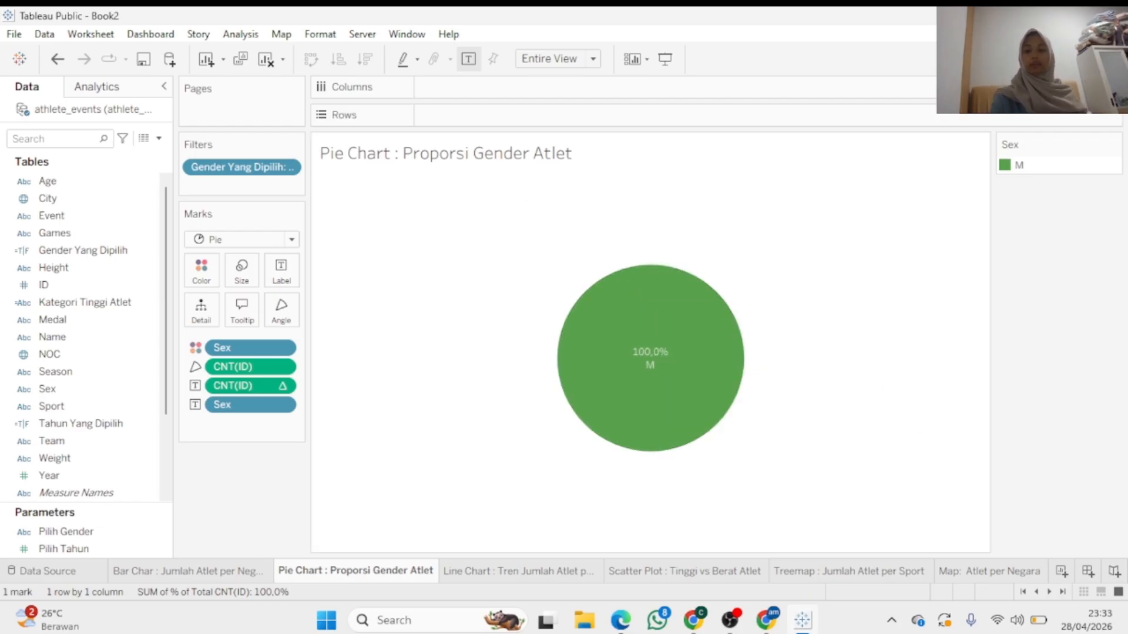
pyautogui.click(1038, 618)
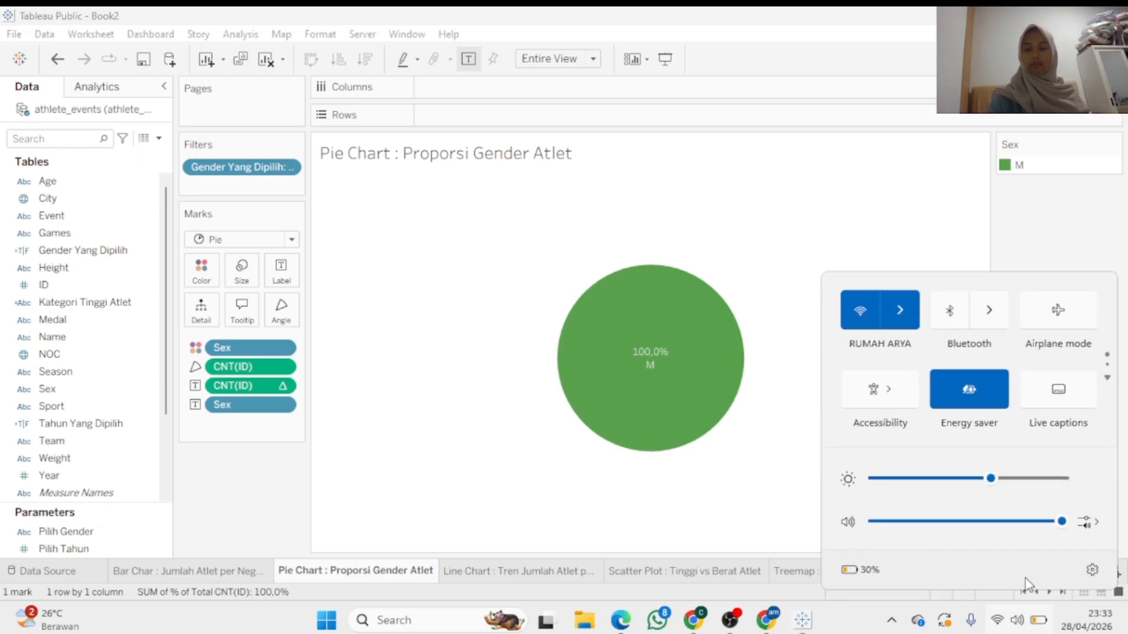
pyautogui.moveTo(990, 478); pyautogui.dragTo(1039, 478)
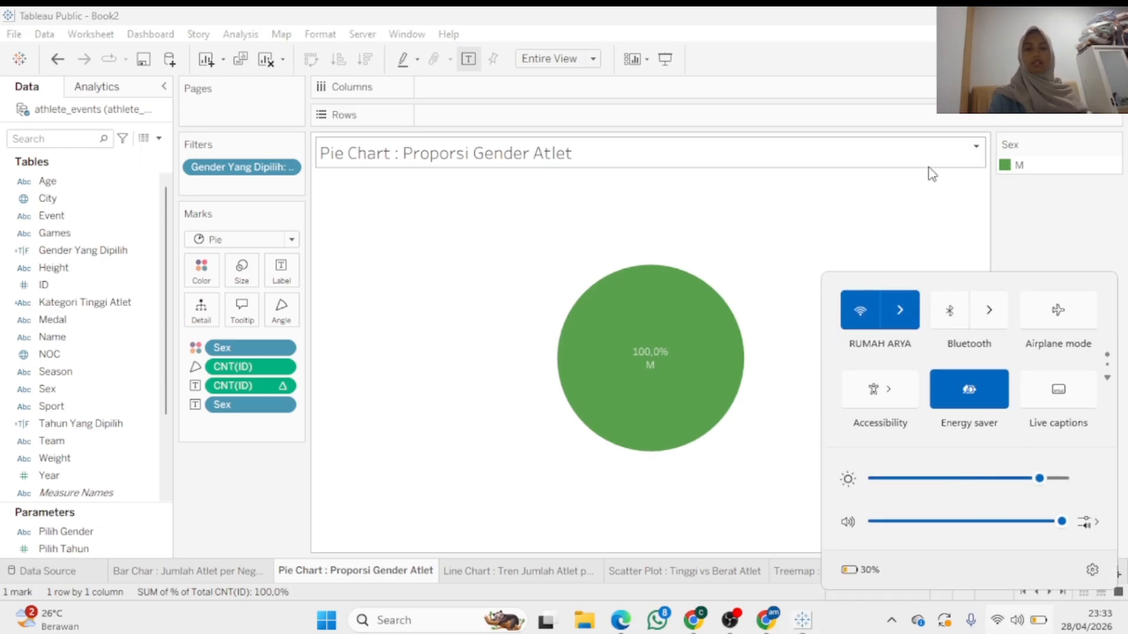
pyautogui.click(931, 173)
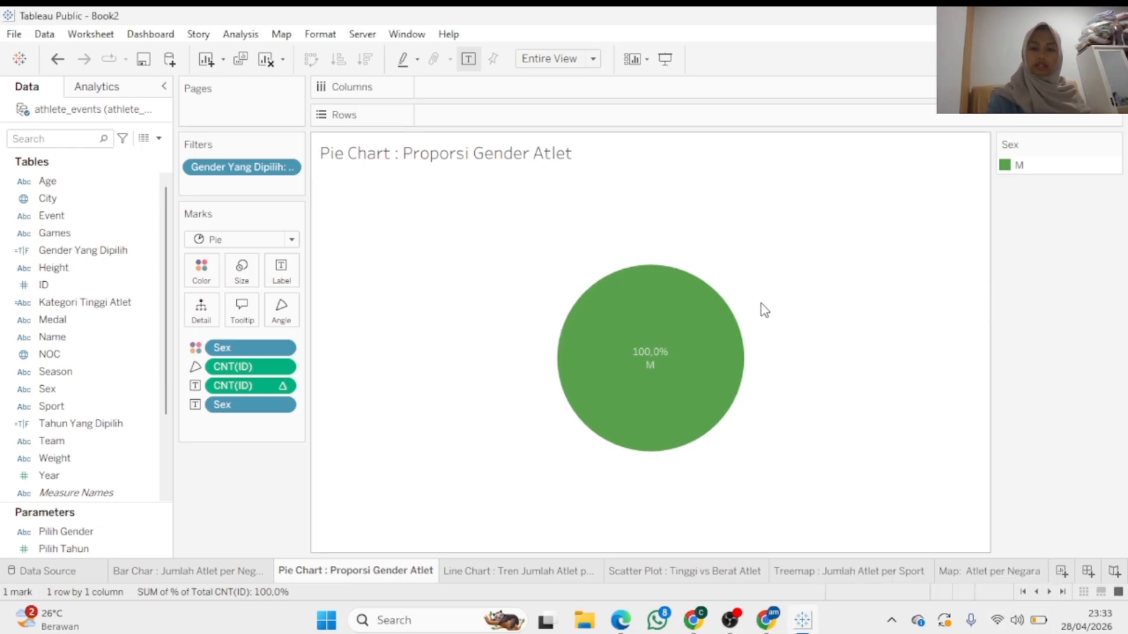
pyautogui.moveTo(678, 290)
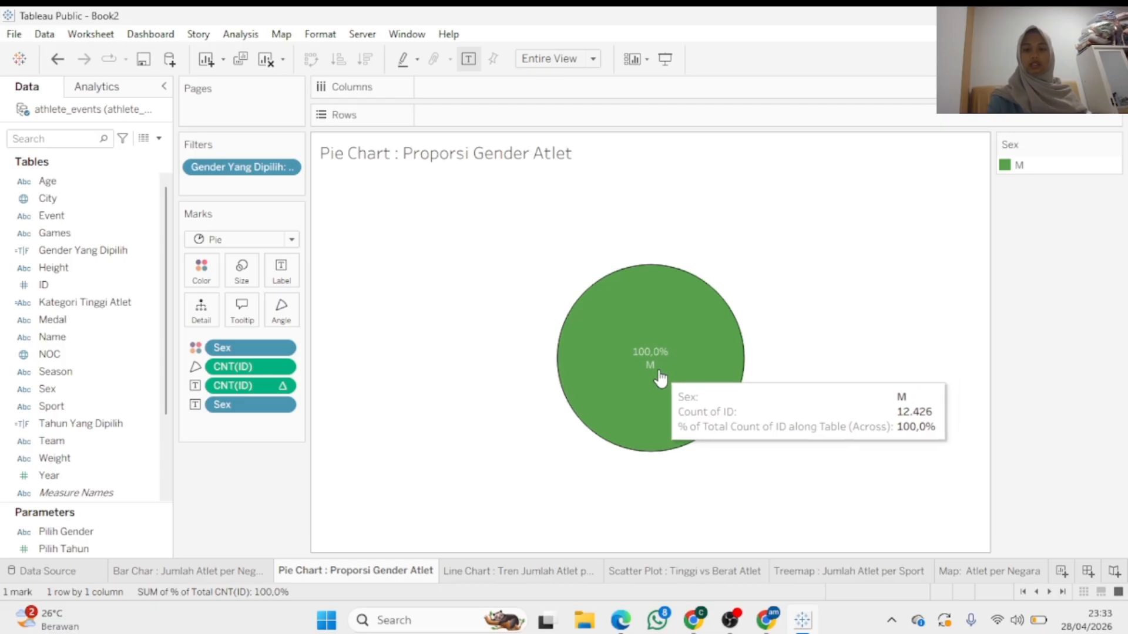
pyautogui.click(603, 338)
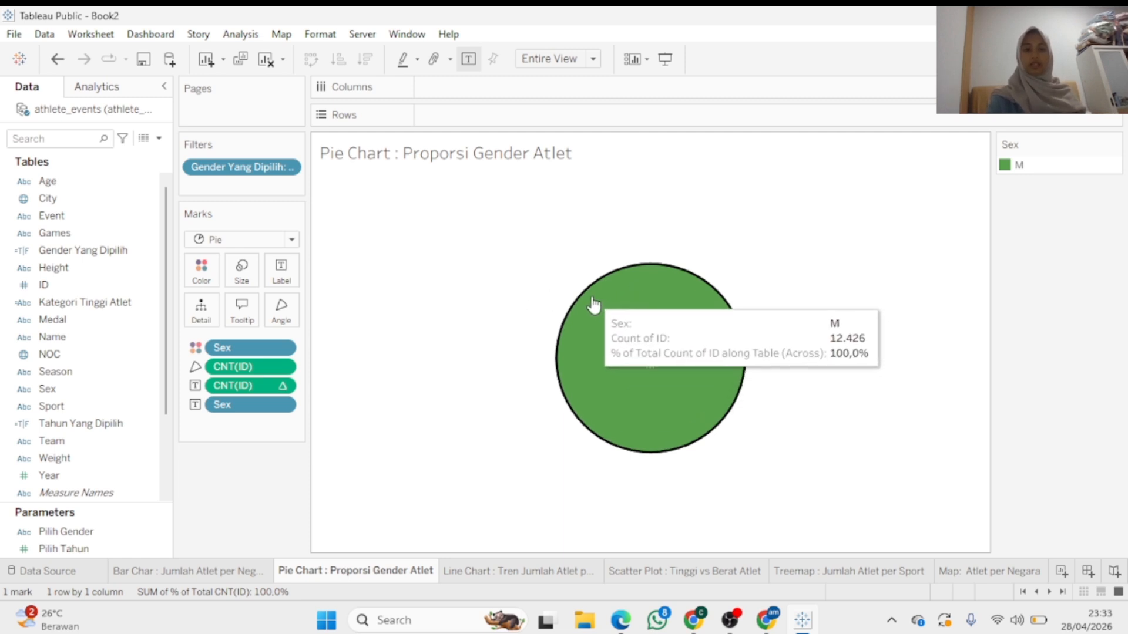
pyautogui.click(287, 168)
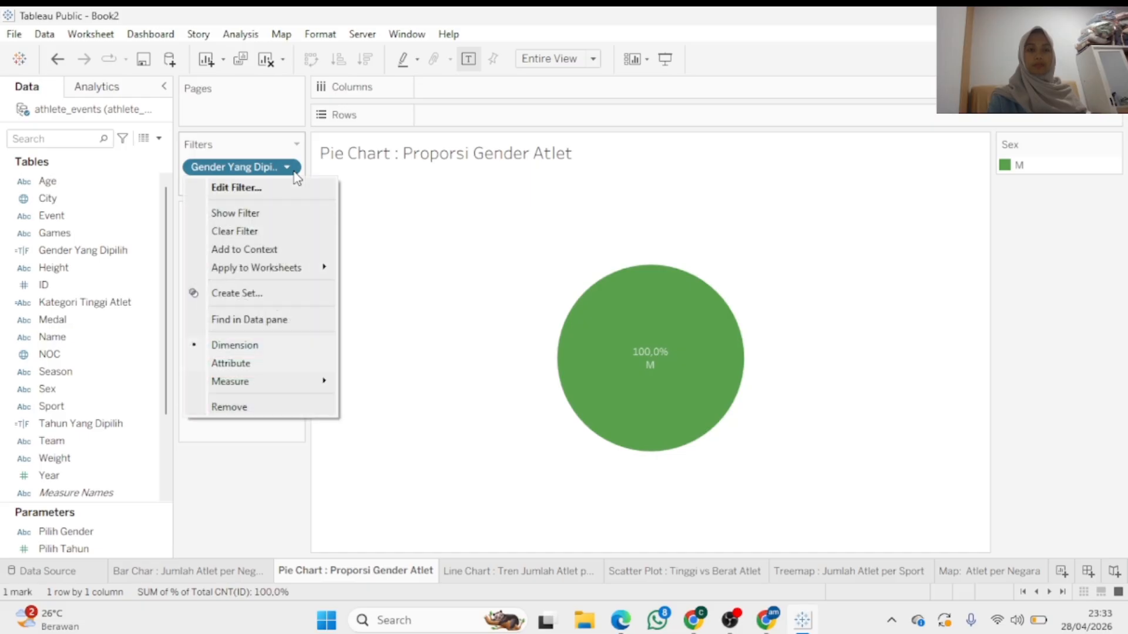
pyautogui.click(296, 188)
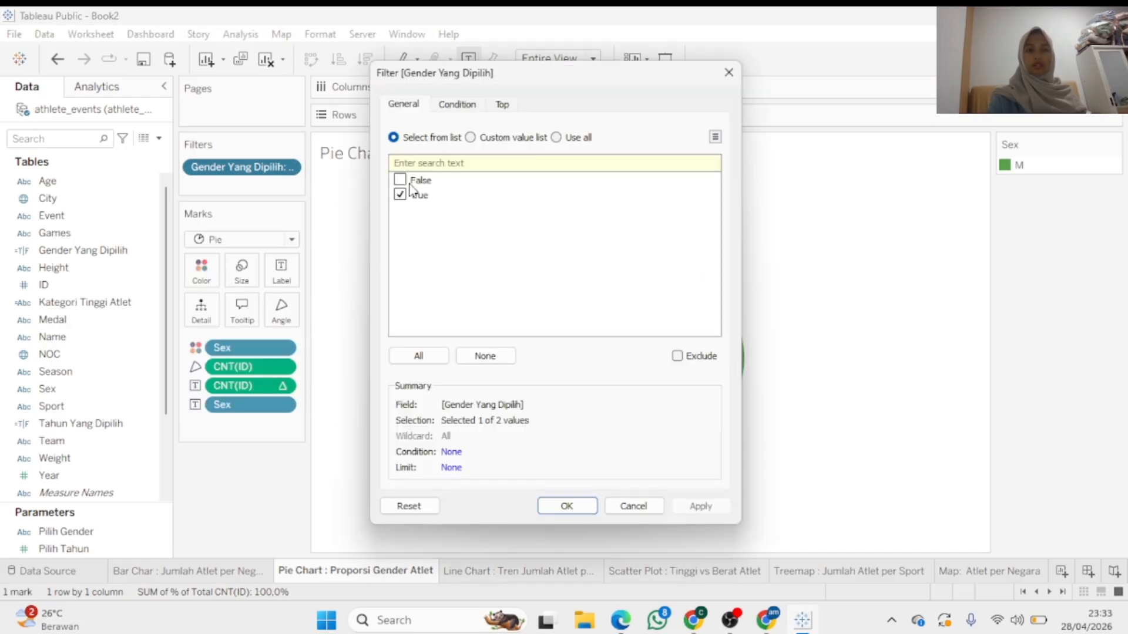
pyautogui.click(410, 184)
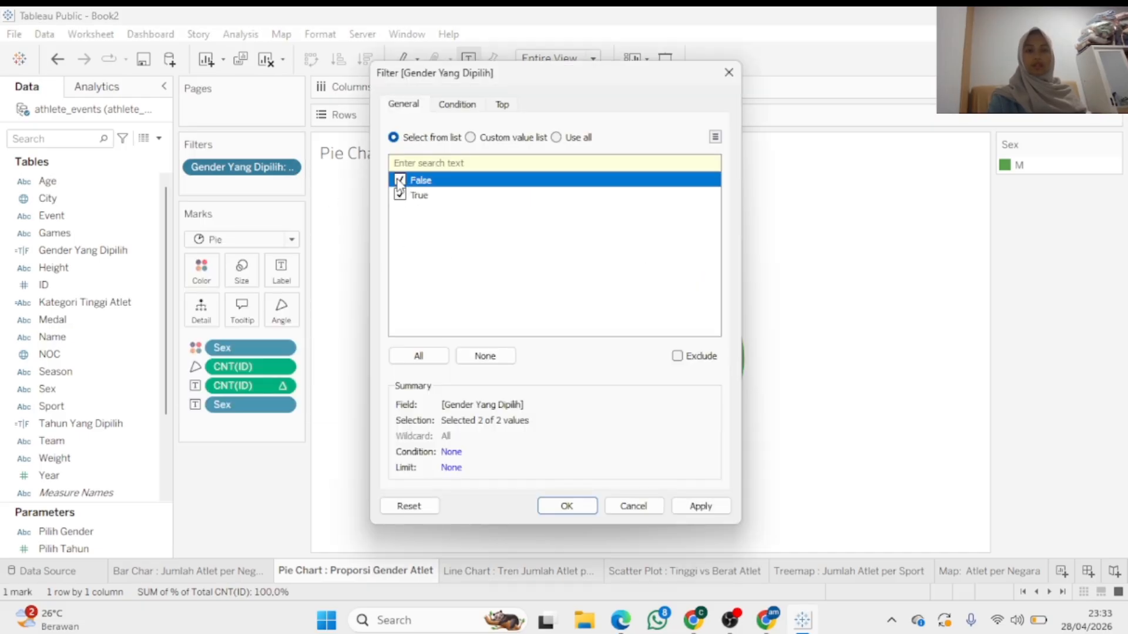
pyautogui.click(698, 508)
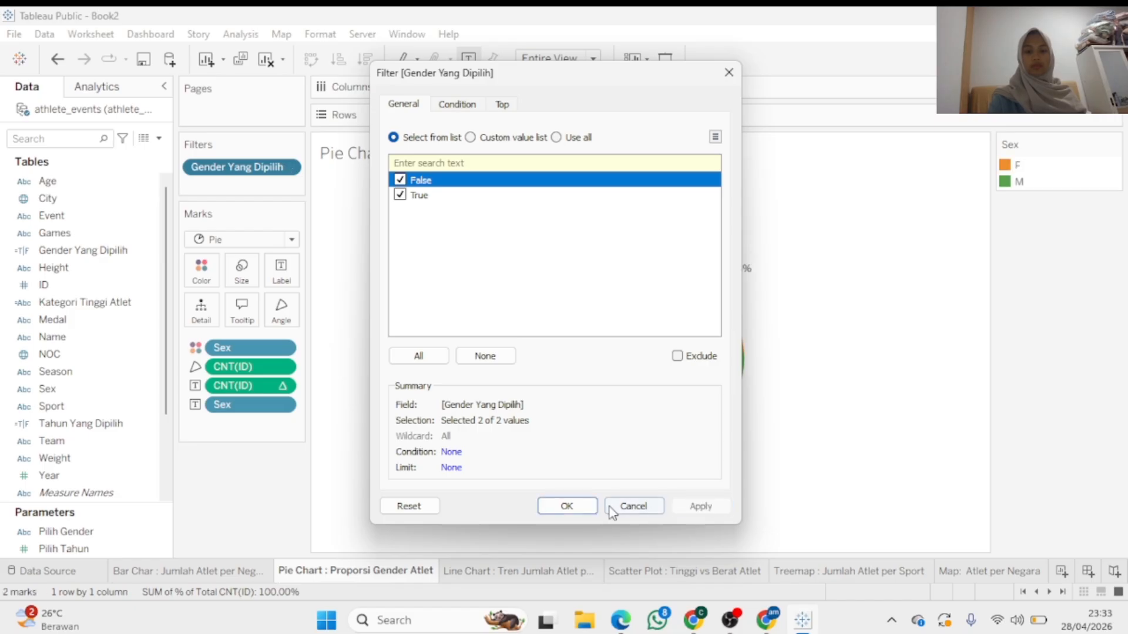
pyautogui.click(567, 506)
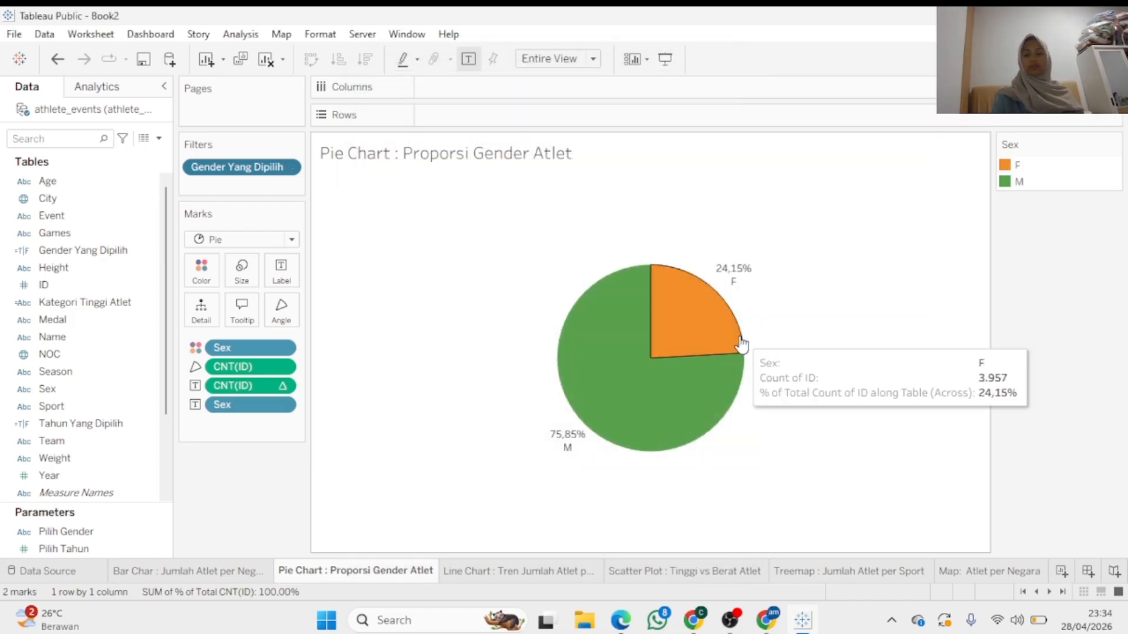
pyautogui.moveTo(676, 336)
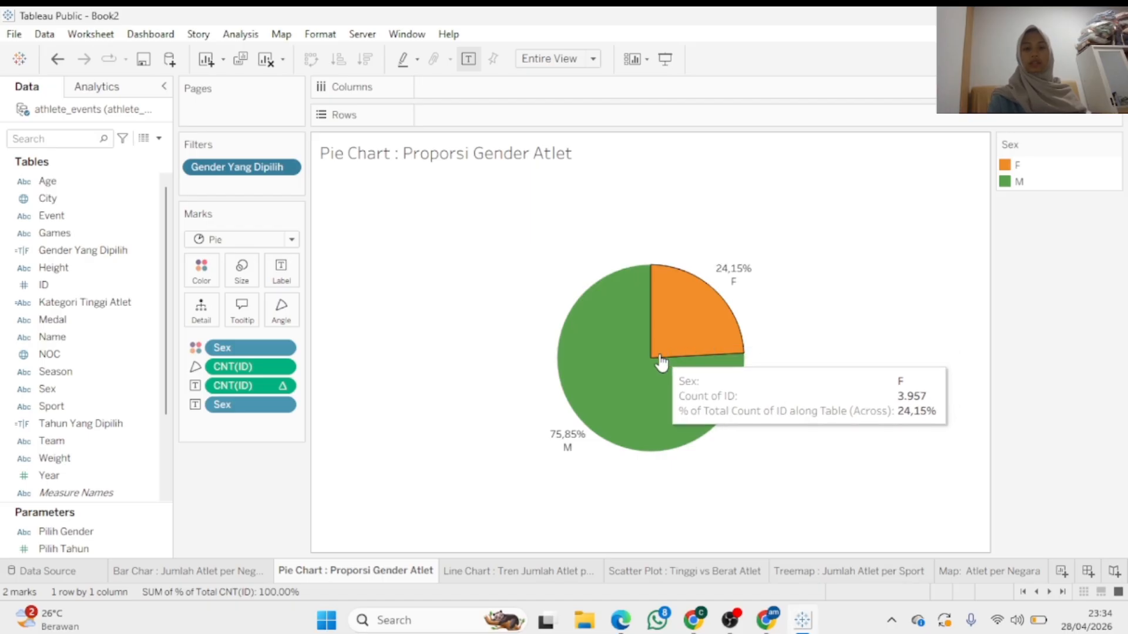
pyautogui.moveTo(625, 309)
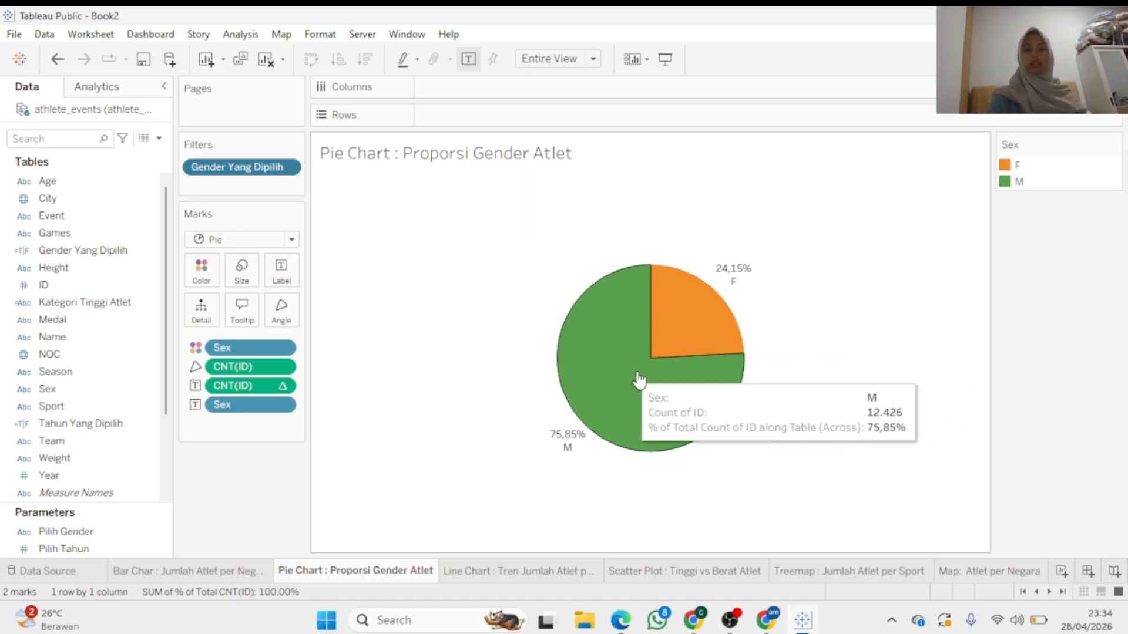
pyautogui.click(670, 322)
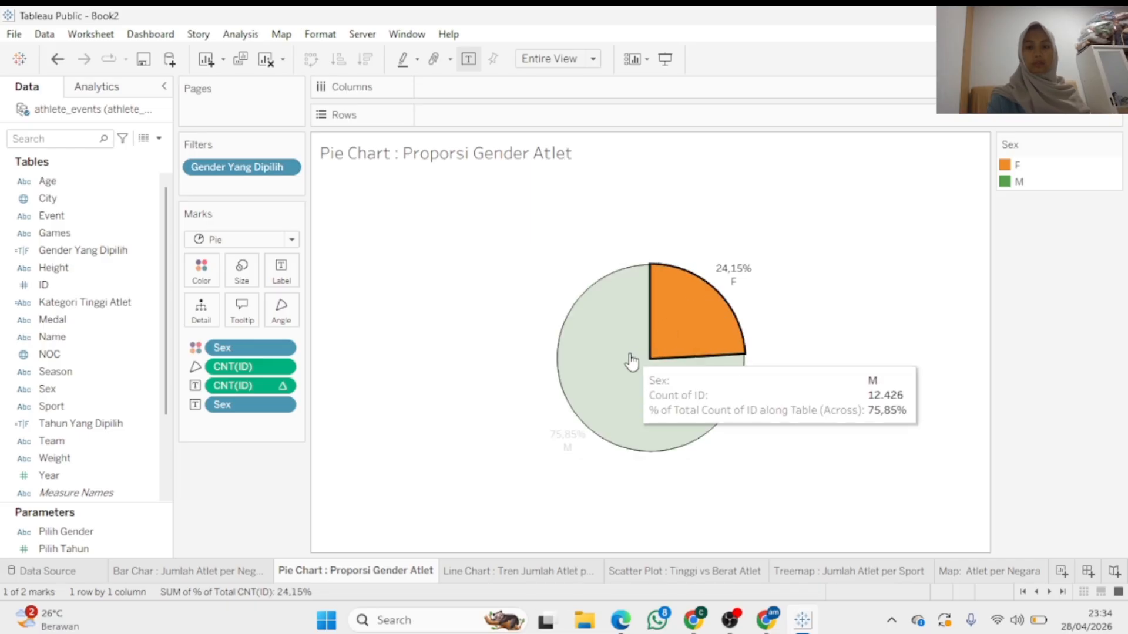
pyautogui.click(629, 360)
pyautogui.click(391, 213)
pyautogui.click(286, 167)
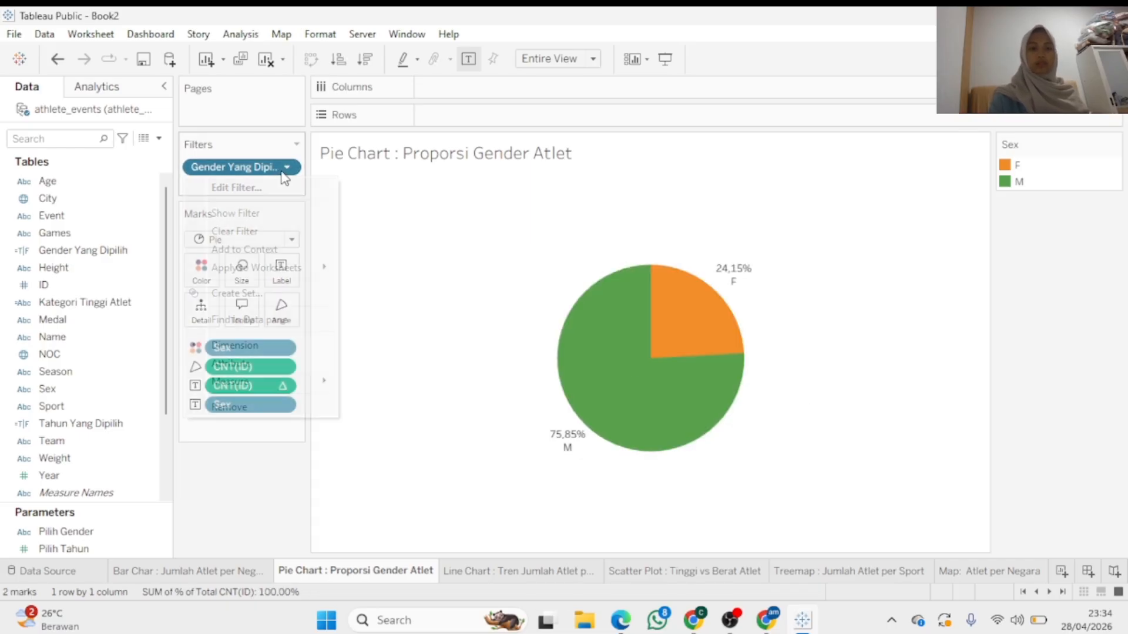
pyautogui.click(278, 197)
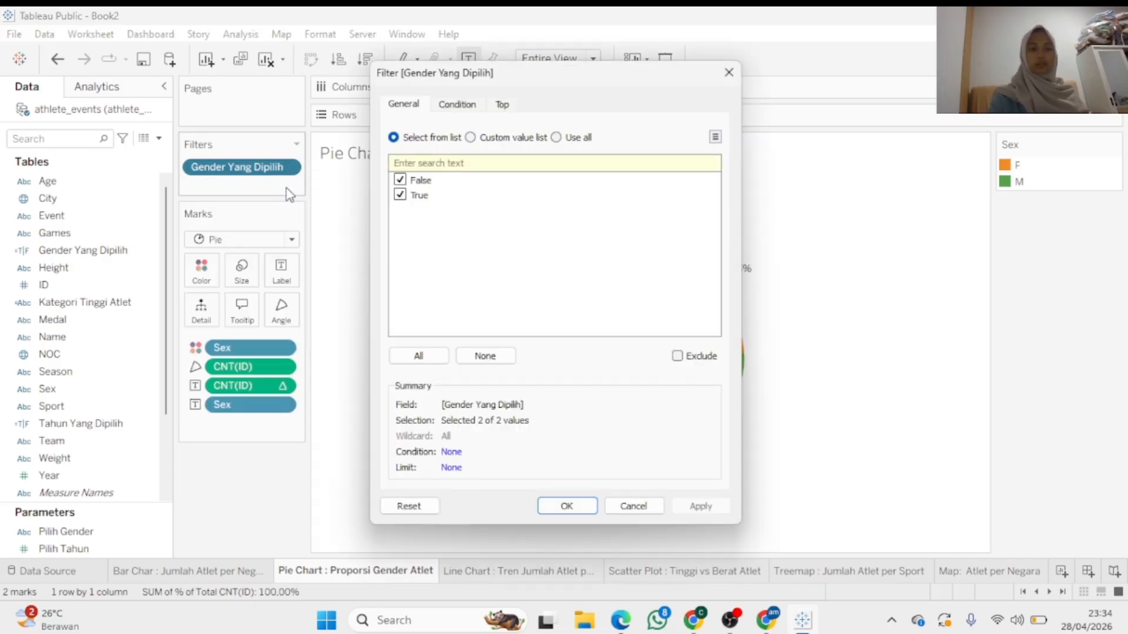
pyautogui.click(398, 186)
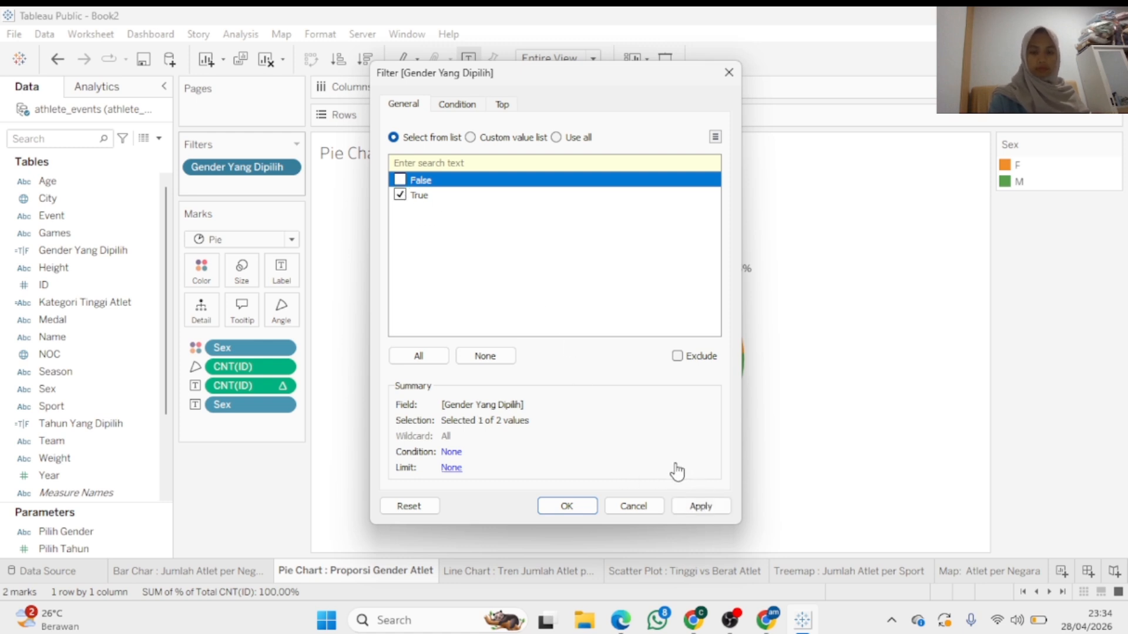
pyautogui.click(594, 508)
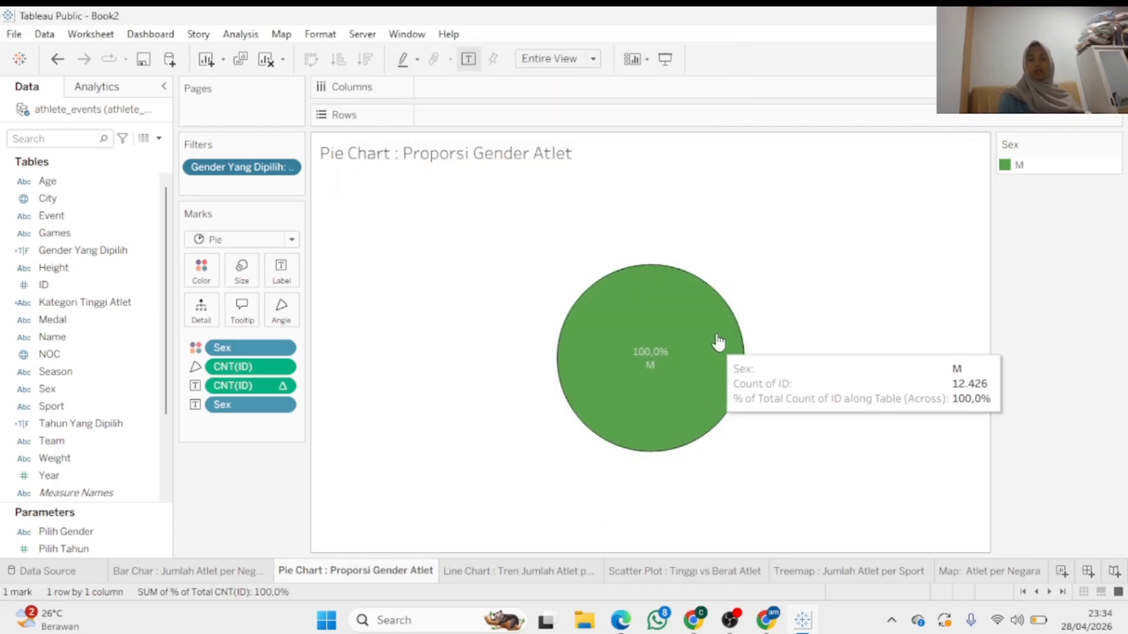
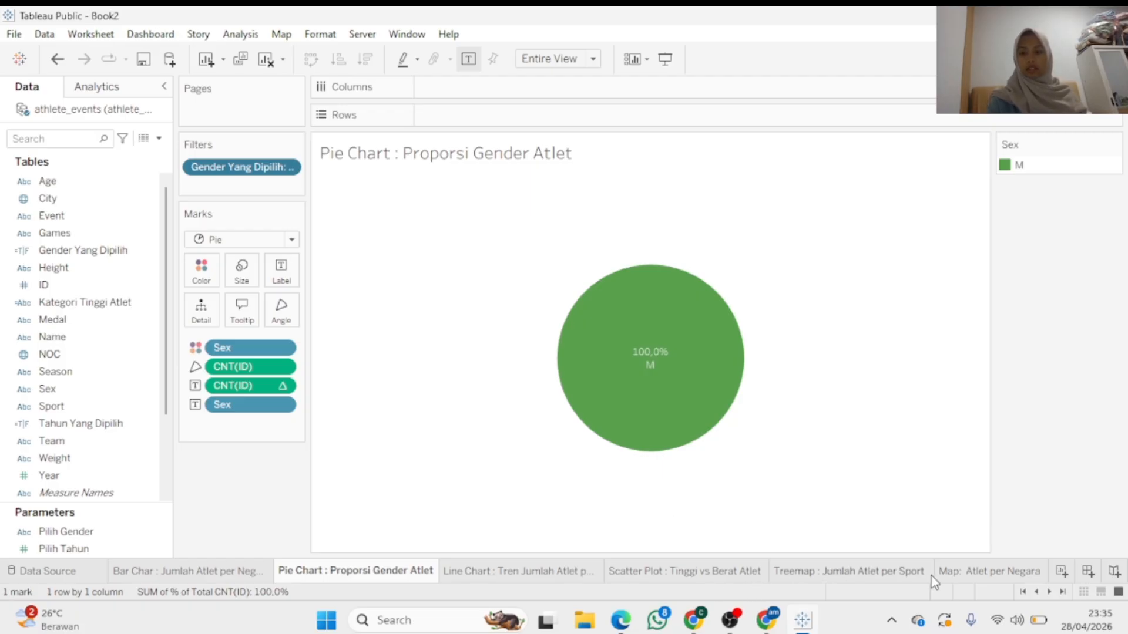
# On Dashboard 1, delete the Sex, Sport, Kategori, Count of Medal and Medal legends
pyautogui.click(964, 579)
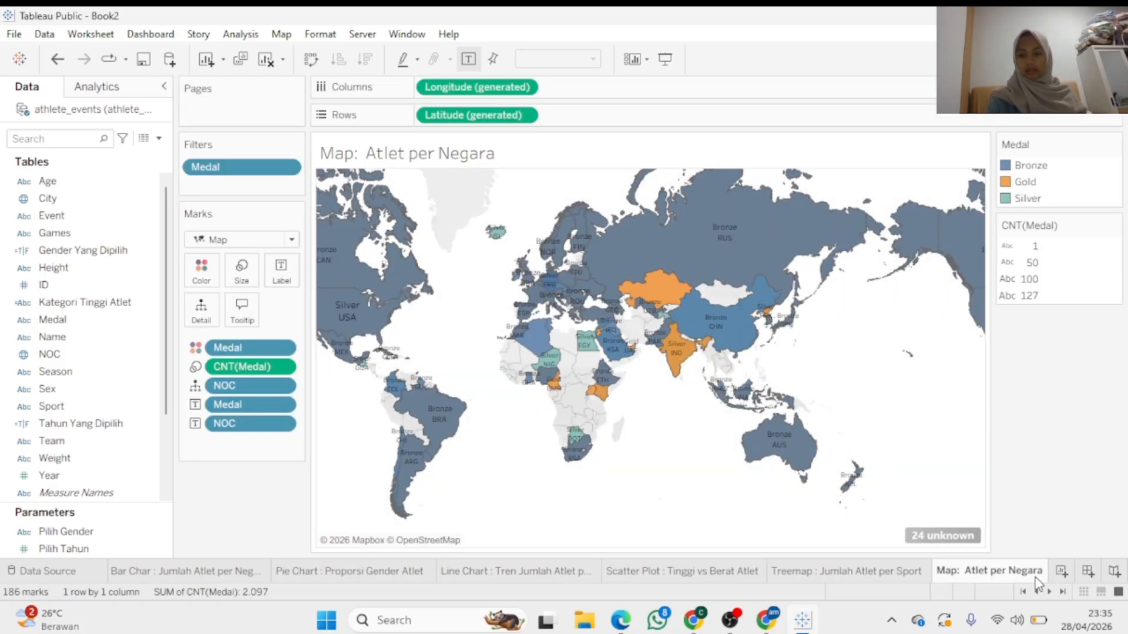
pyautogui.click(977, 574)
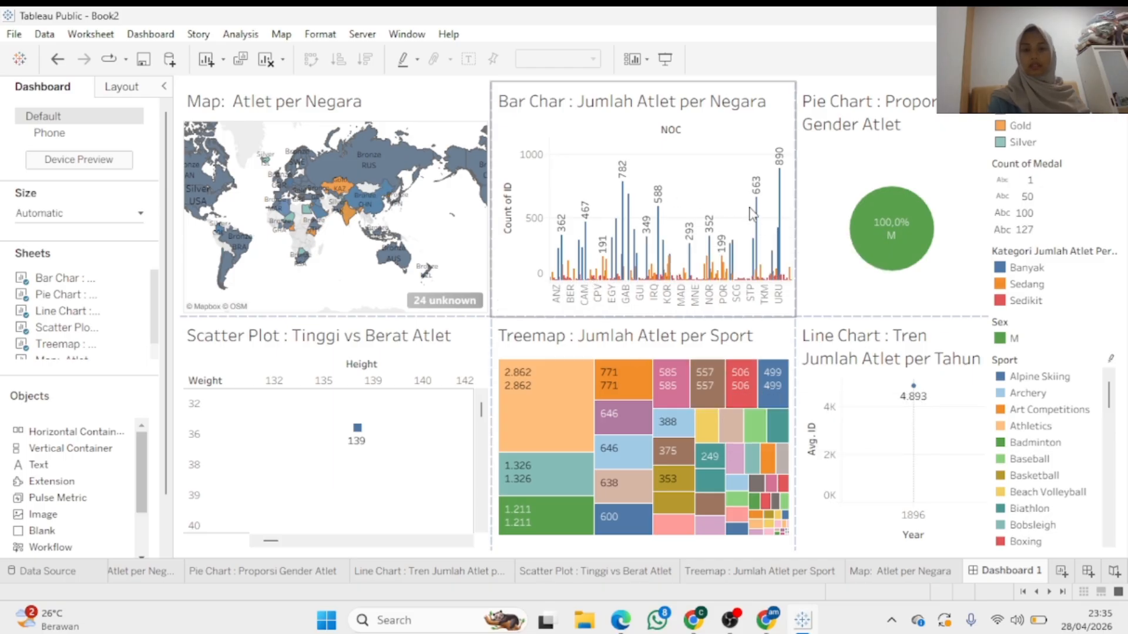
pyautogui.click(756, 242)
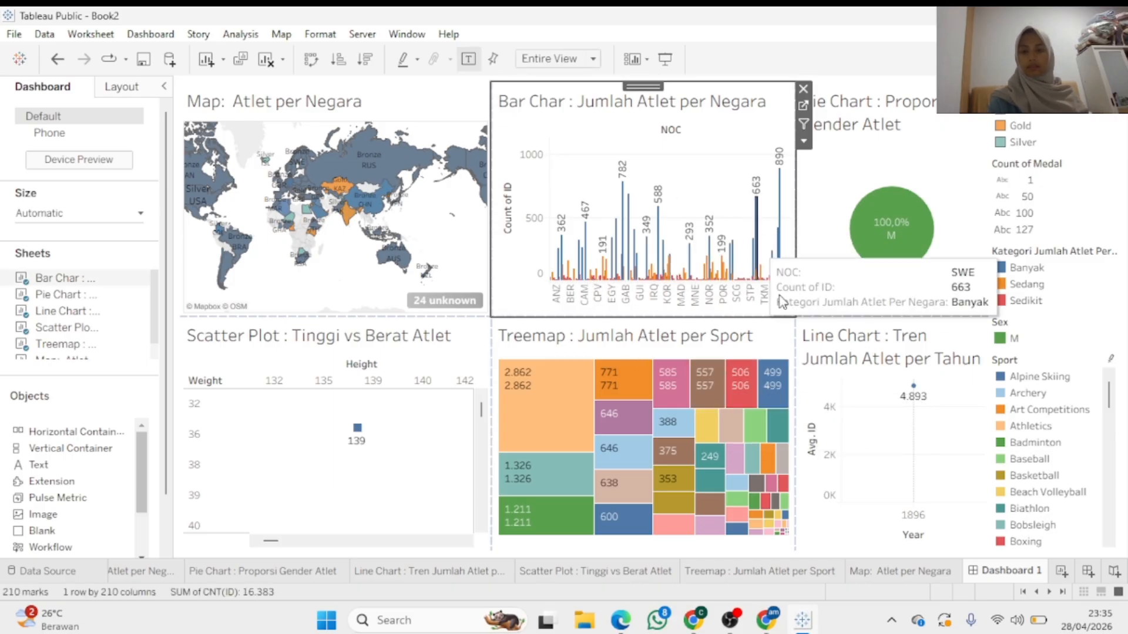
pyautogui.click(810, 371)
pyautogui.click(1066, 324)
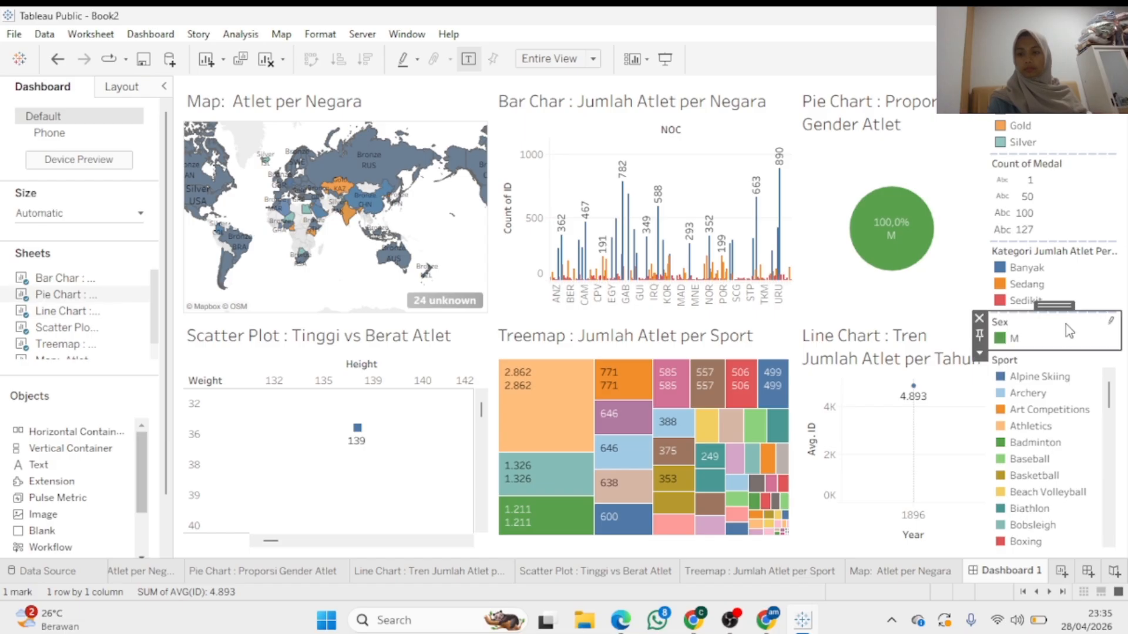
pyautogui.click(979, 319)
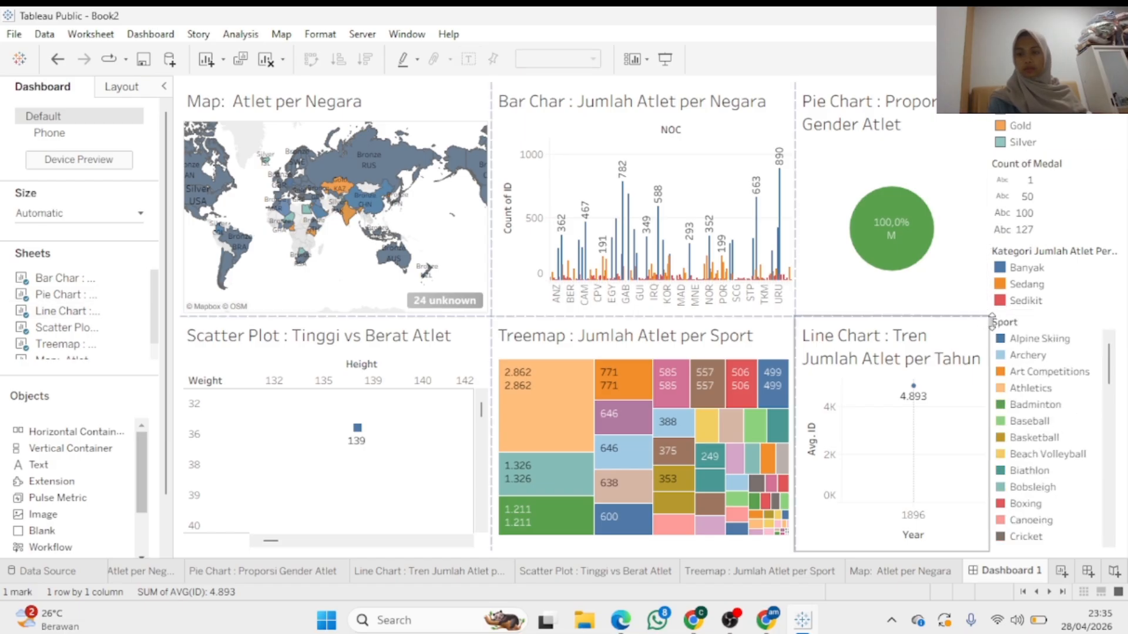
pyautogui.click(978, 315)
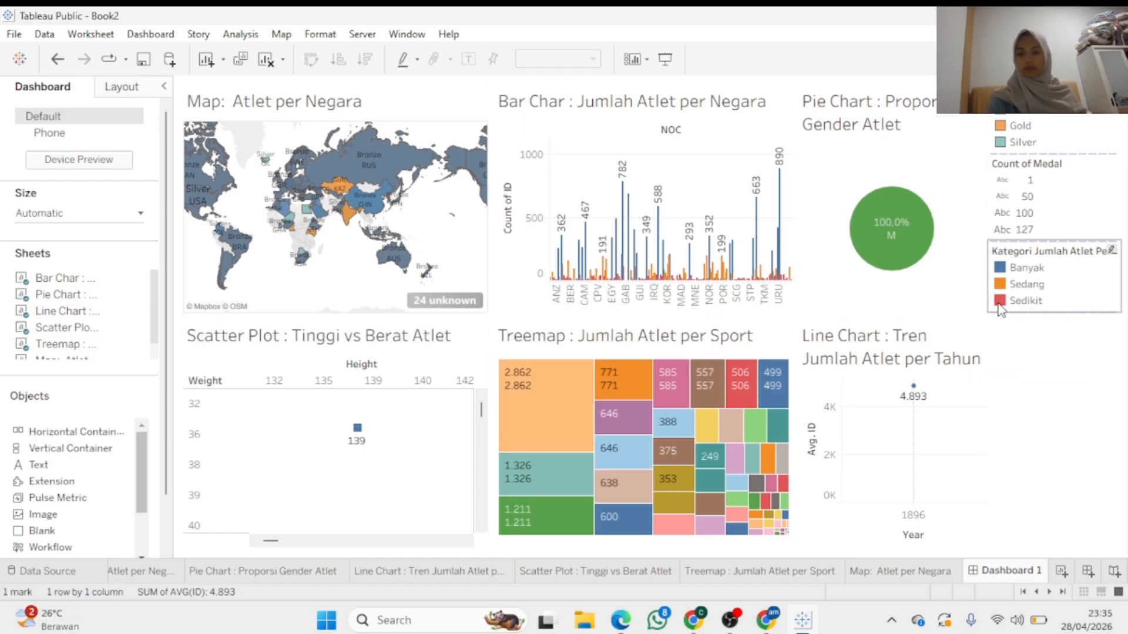
pyautogui.click(980, 247)
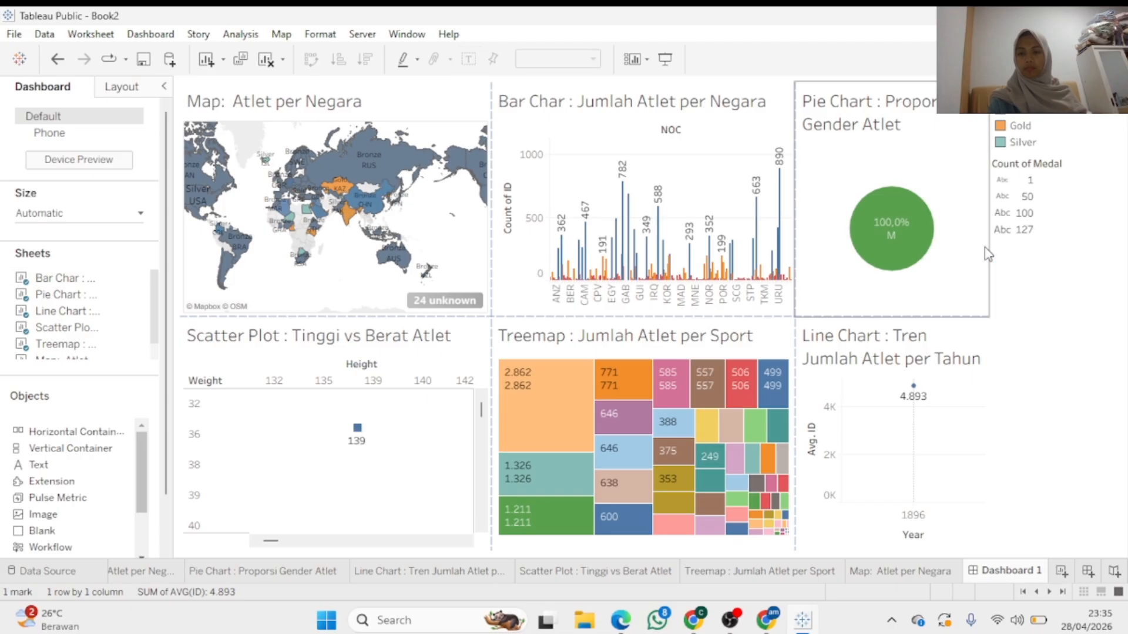
pyautogui.click(979, 160)
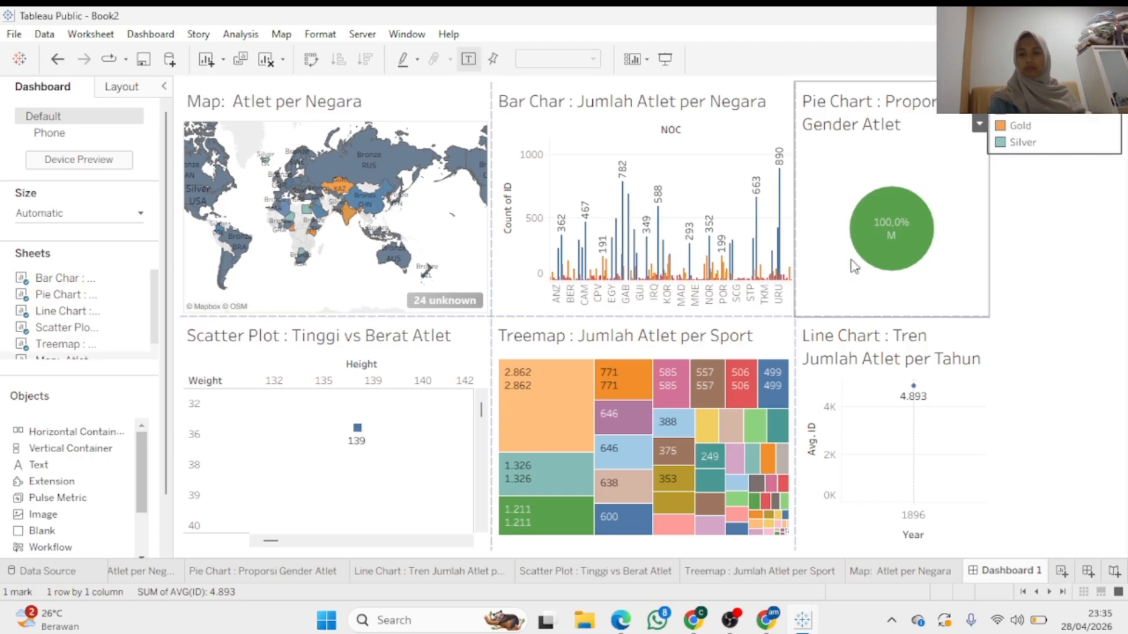
pyautogui.click(979, 122)
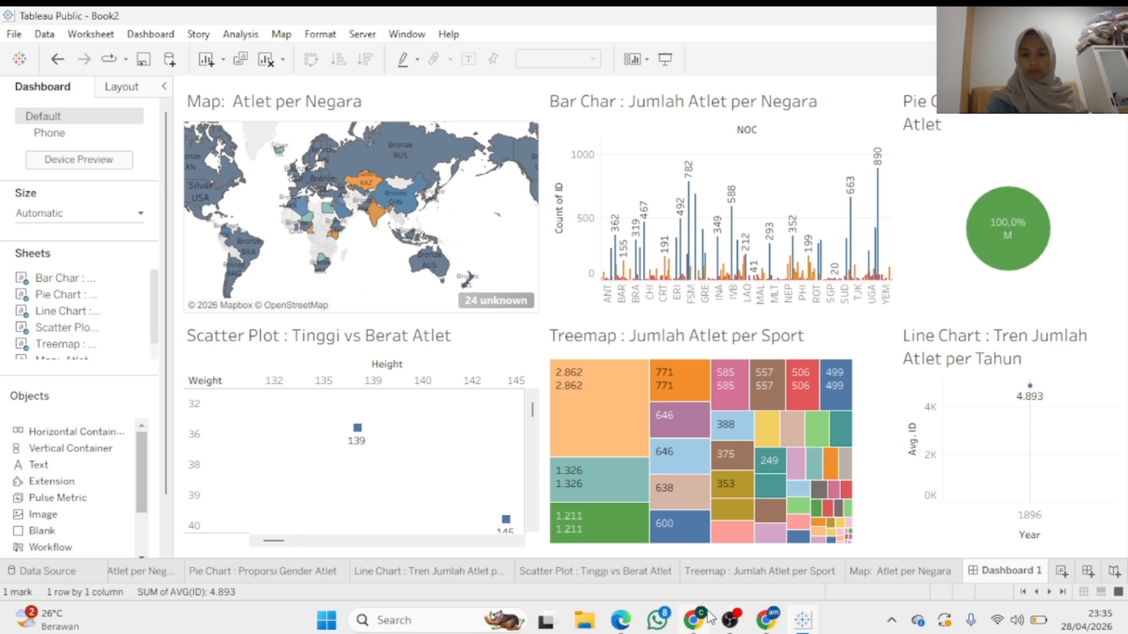
pyautogui.moveTo(689, 620)
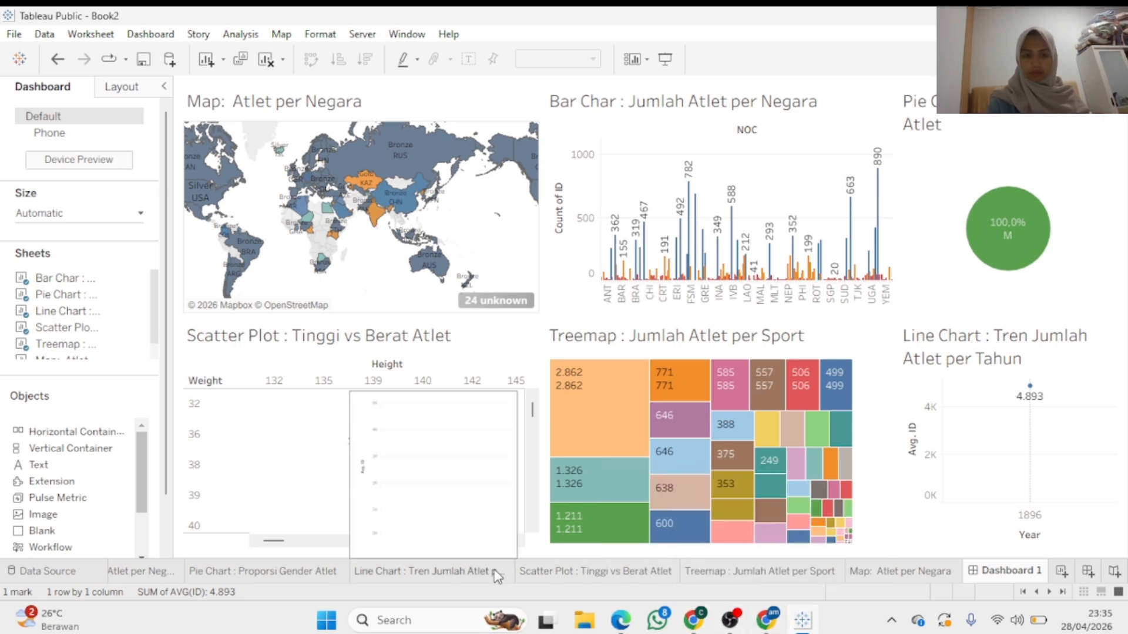
# Add False to the pie's Gender Yang Dipilih filter so F 24,15% and M 75,85% both show
pyautogui.click(309, 573)
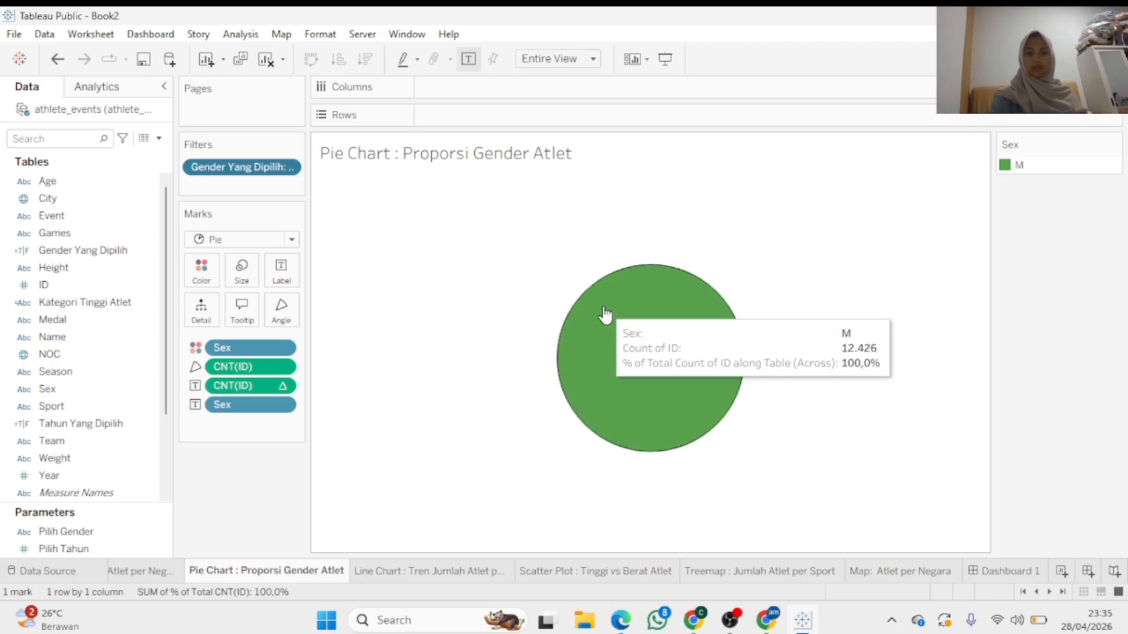
pyautogui.click(287, 168)
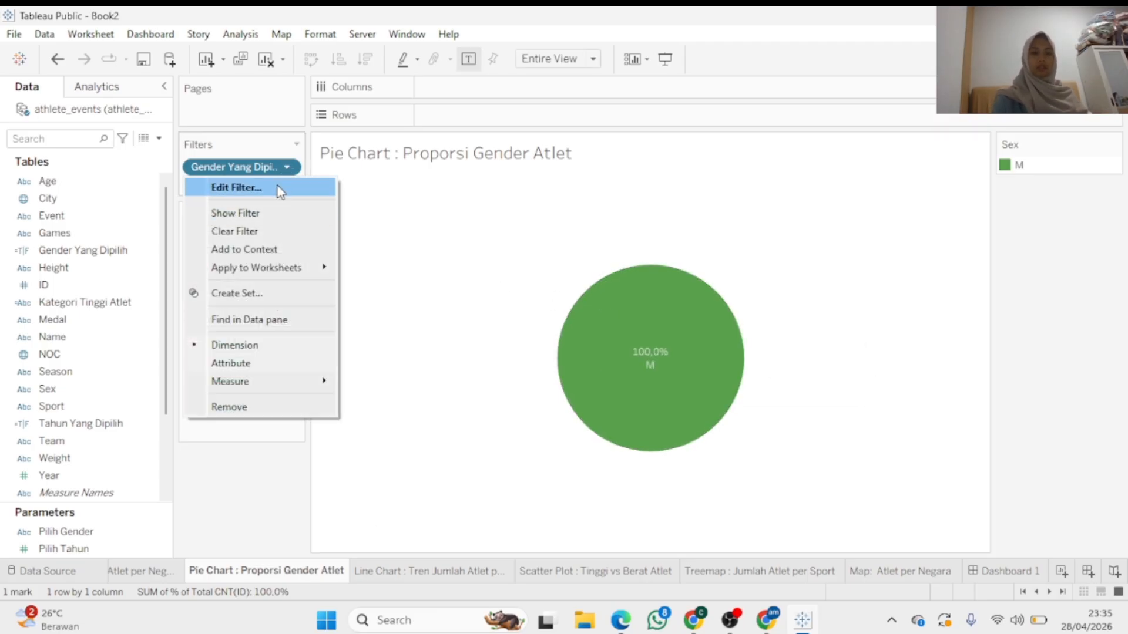
pyautogui.click(278, 188)
pyautogui.click(400, 180)
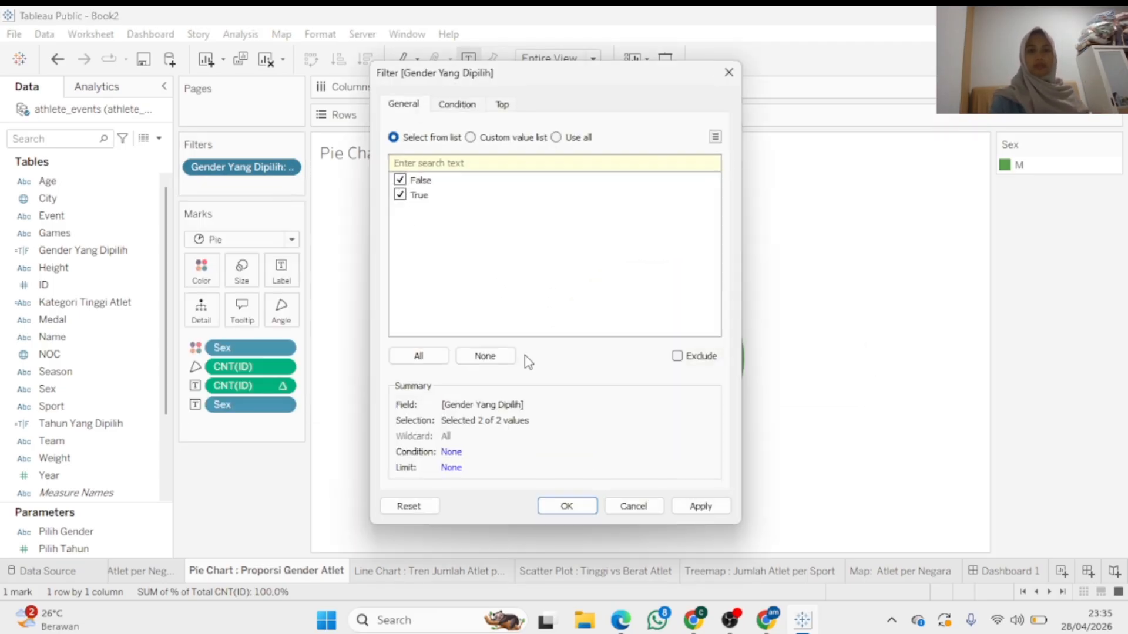
pyautogui.click(588, 506)
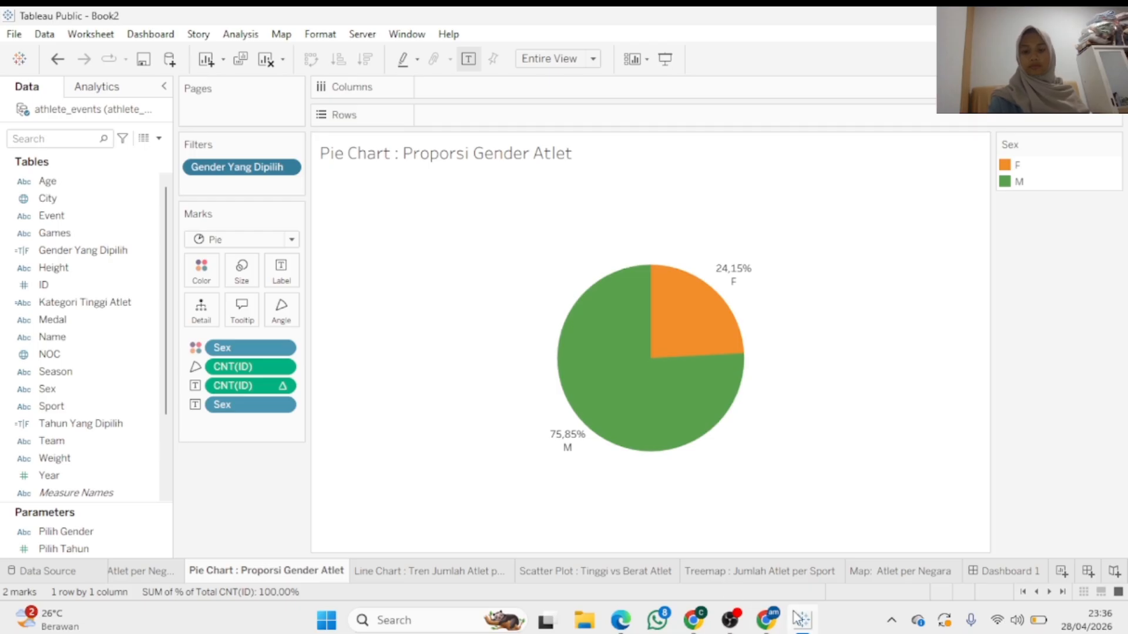
pyautogui.click(1002, 571)
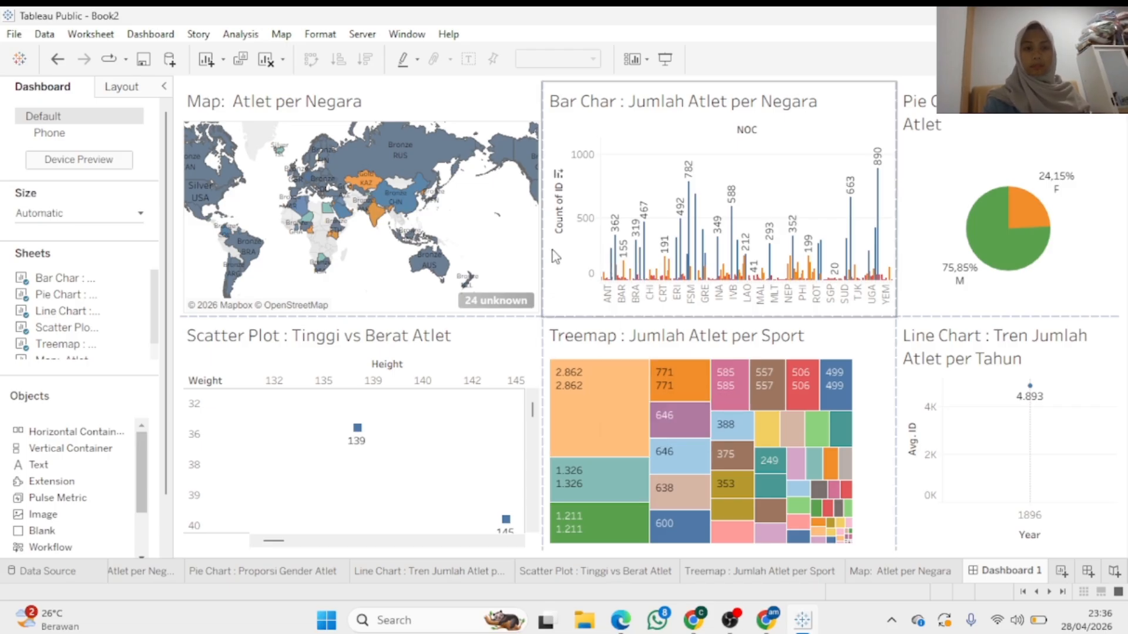
# Try out highlighting with marks in the scatter, treemap, bar, line and pie charts
pyautogui.click(440, 357)
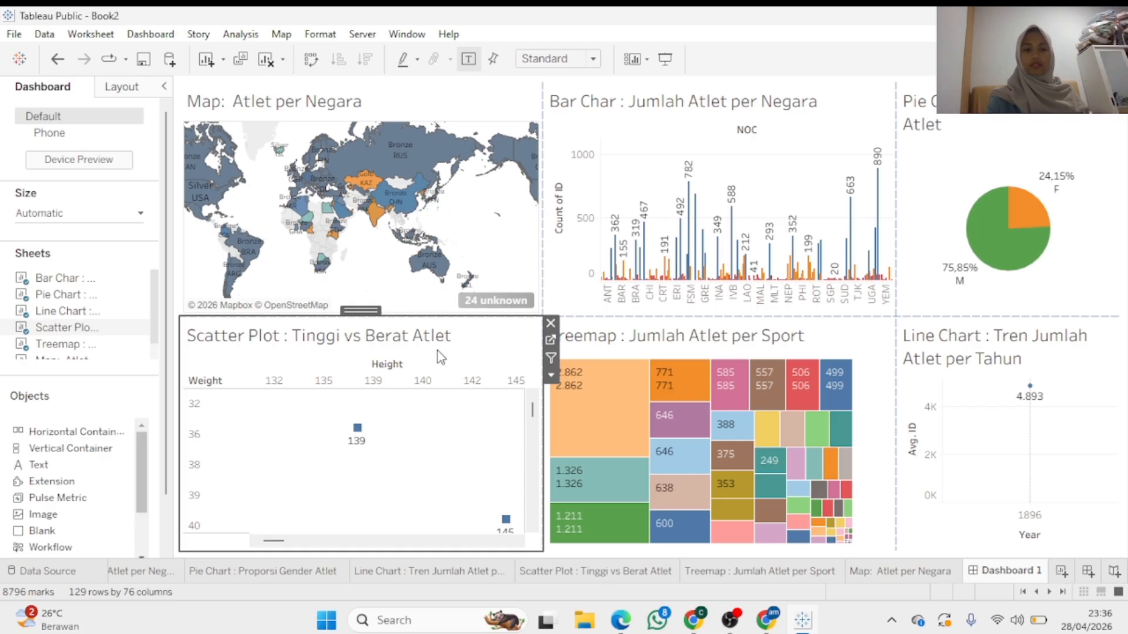
pyautogui.click(590, 375)
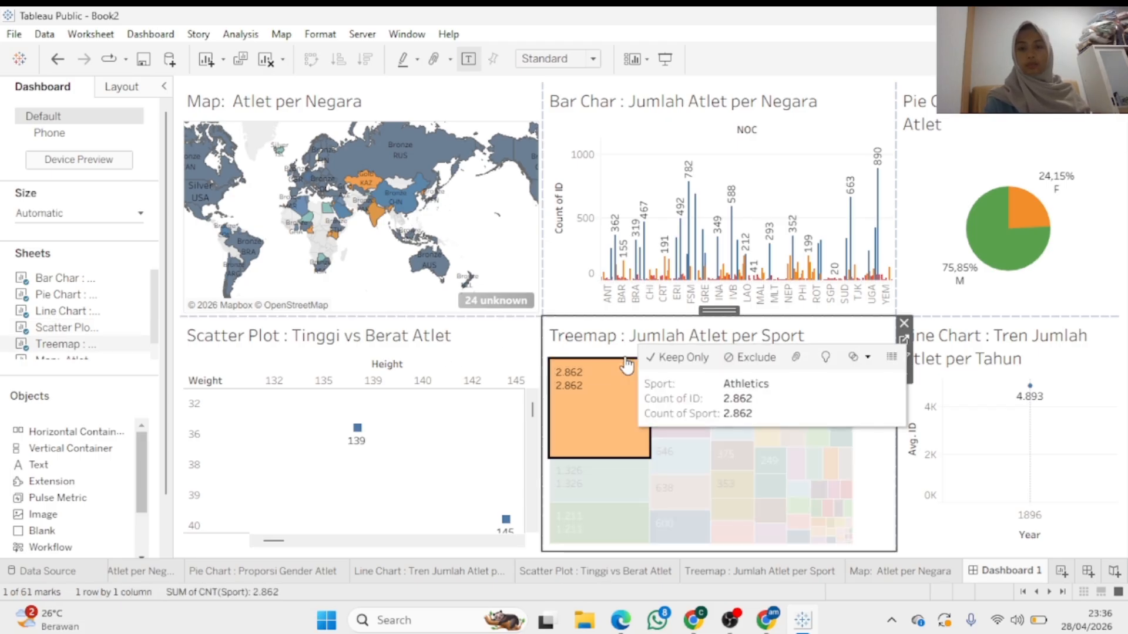
pyautogui.click(783, 278)
pyautogui.click(956, 410)
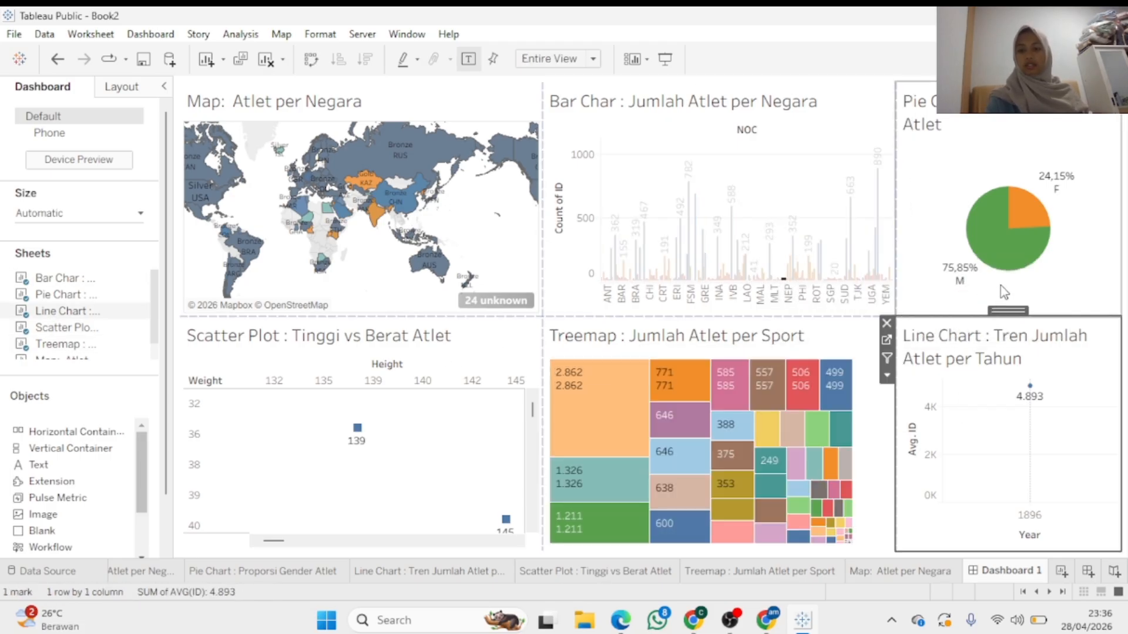
pyautogui.click(994, 258)
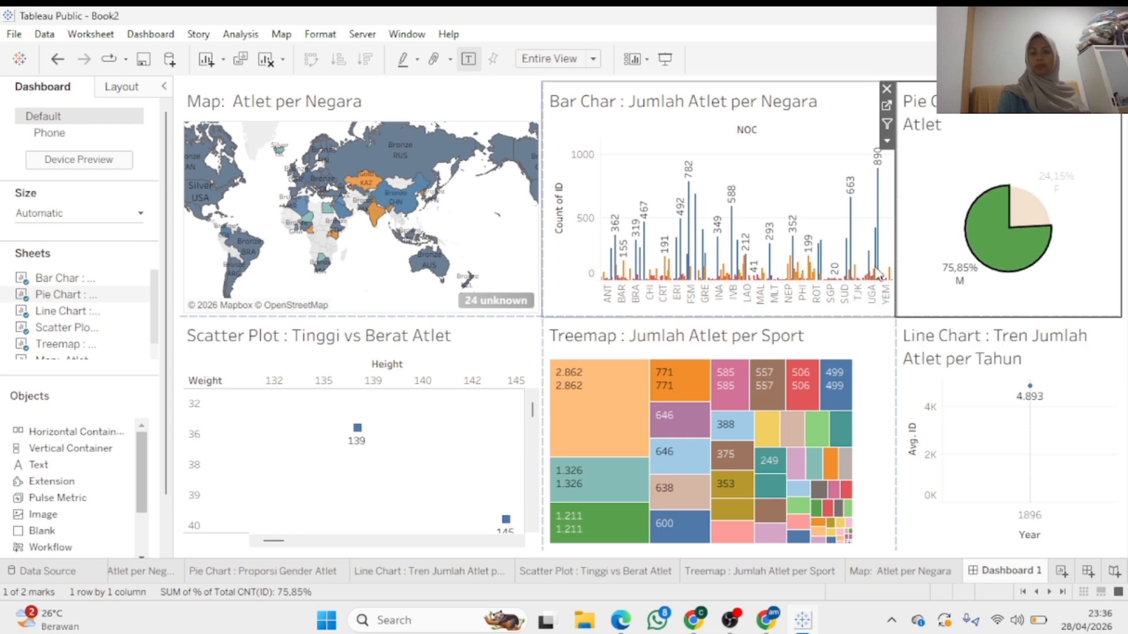
pyautogui.click(888, 129)
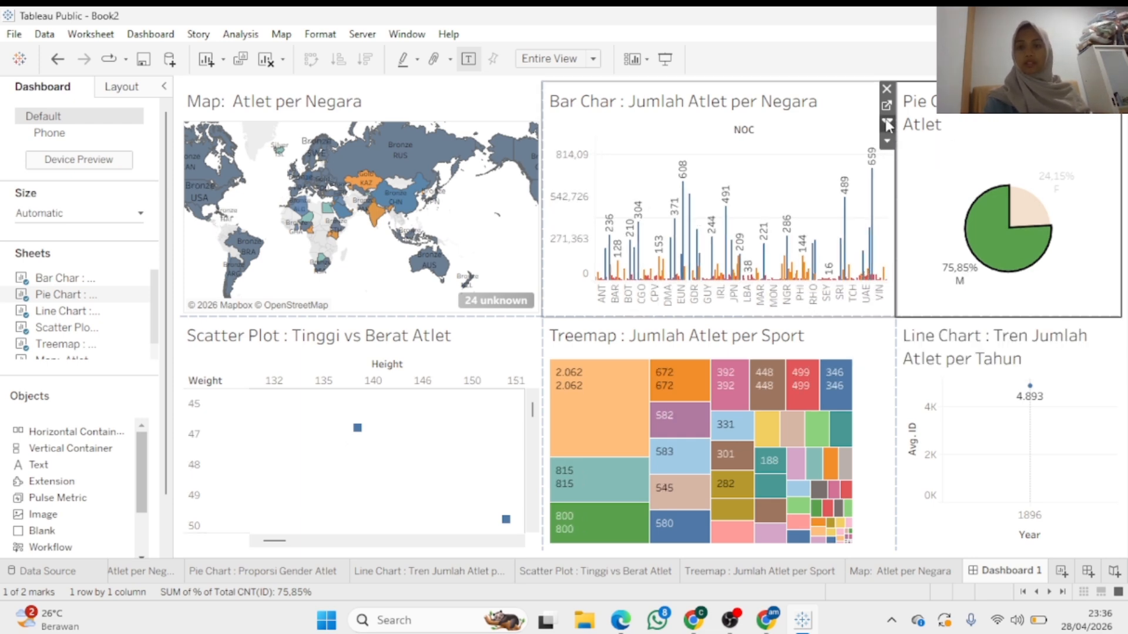
pyautogui.click(866, 373)
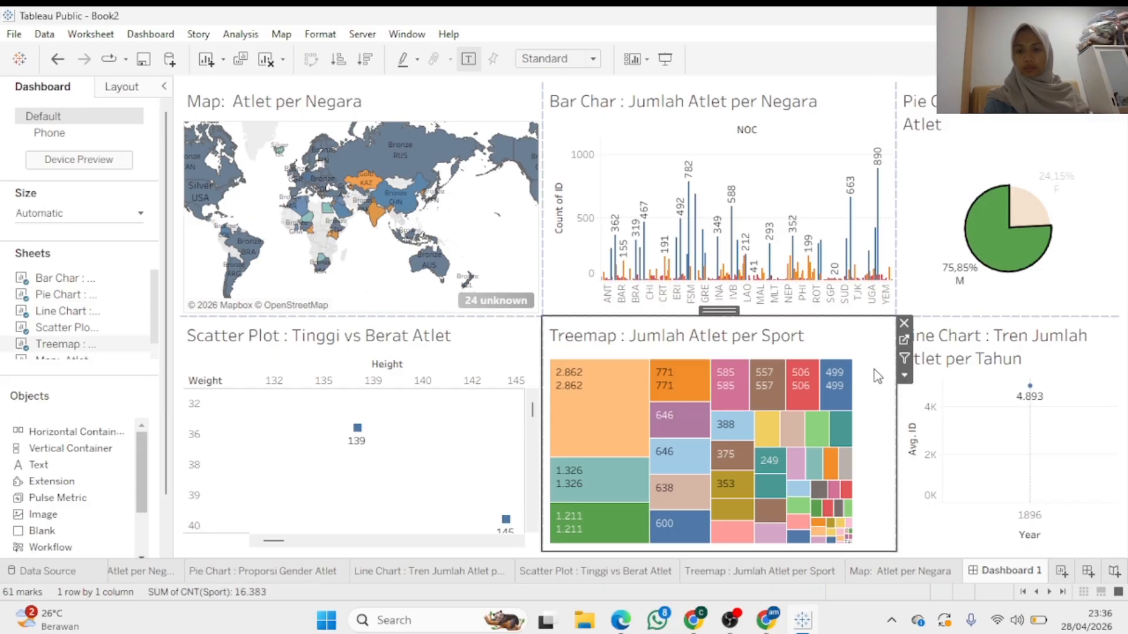
pyautogui.click(968, 390)
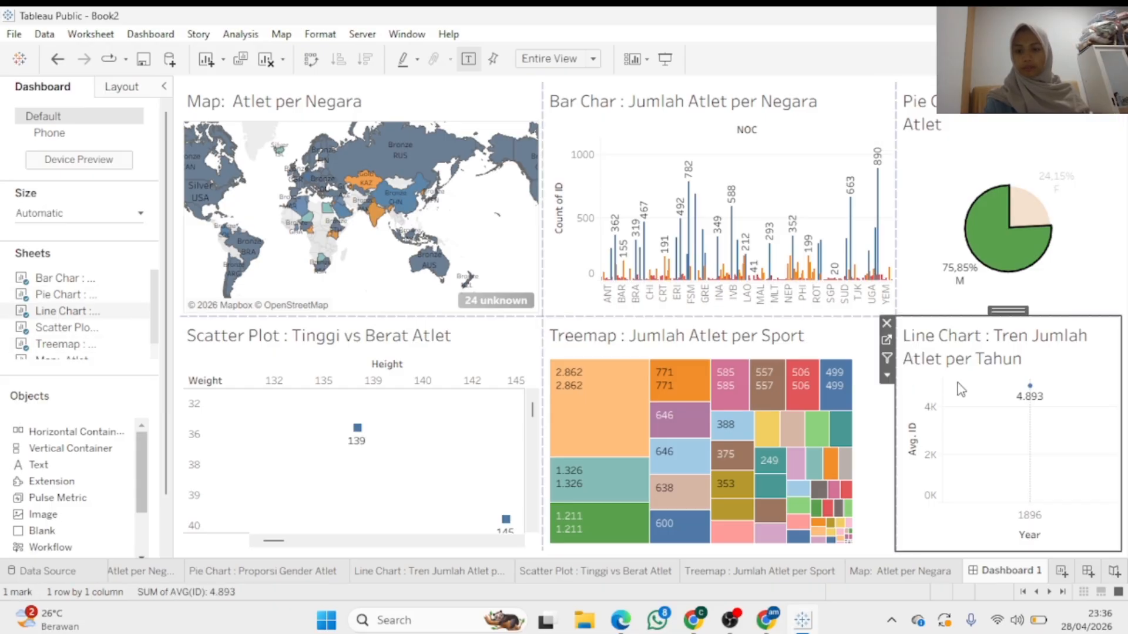
pyautogui.click(531, 364)
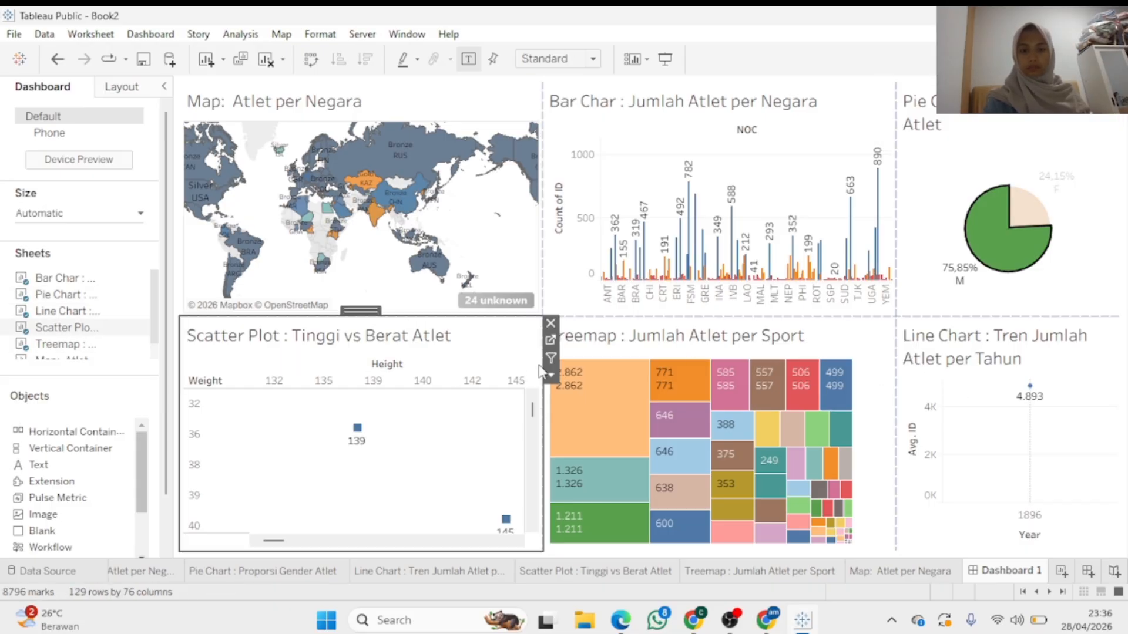
pyautogui.click(501, 184)
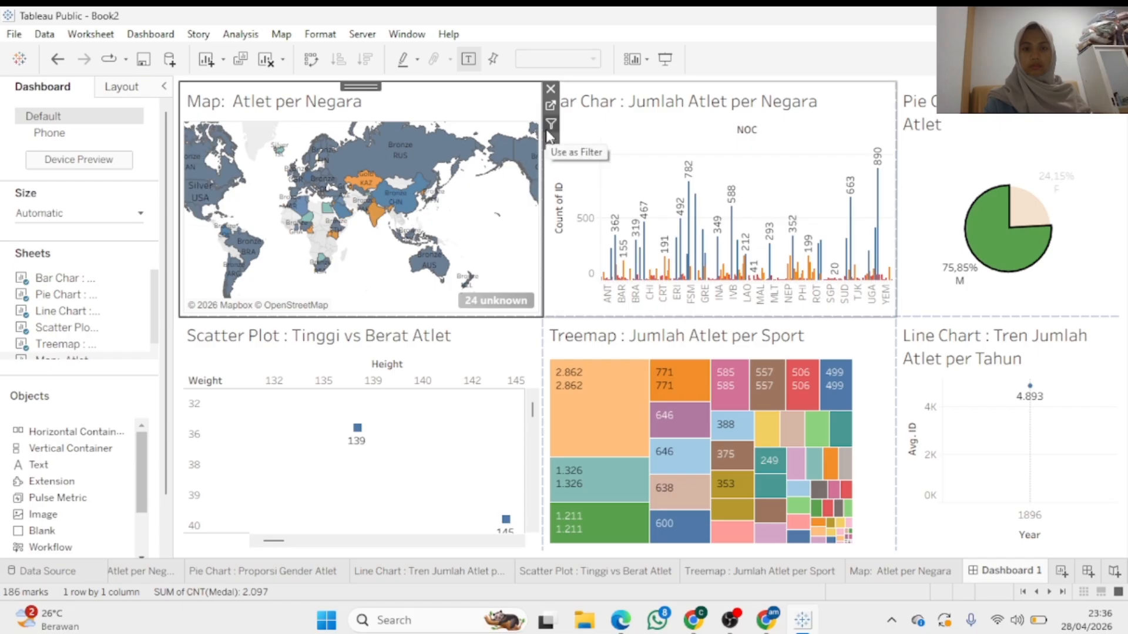
pyautogui.click(559, 141)
# Pick the USA on the map and make the map a filter for the other charts
pyautogui.click(512, 145)
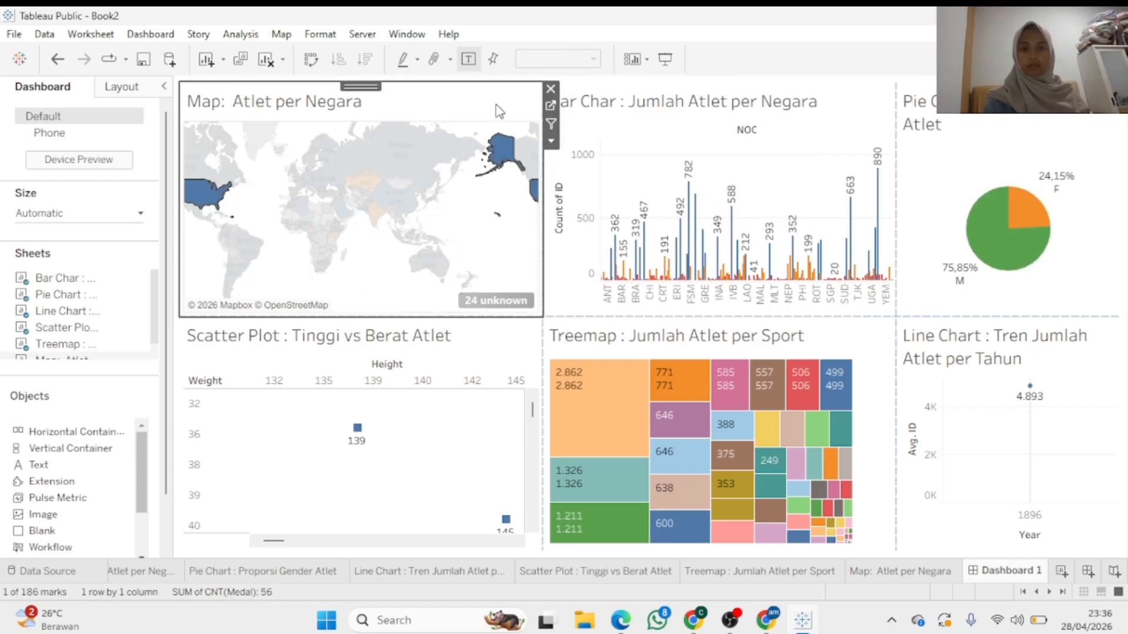
pyautogui.click(552, 125)
pyautogui.click(600, 131)
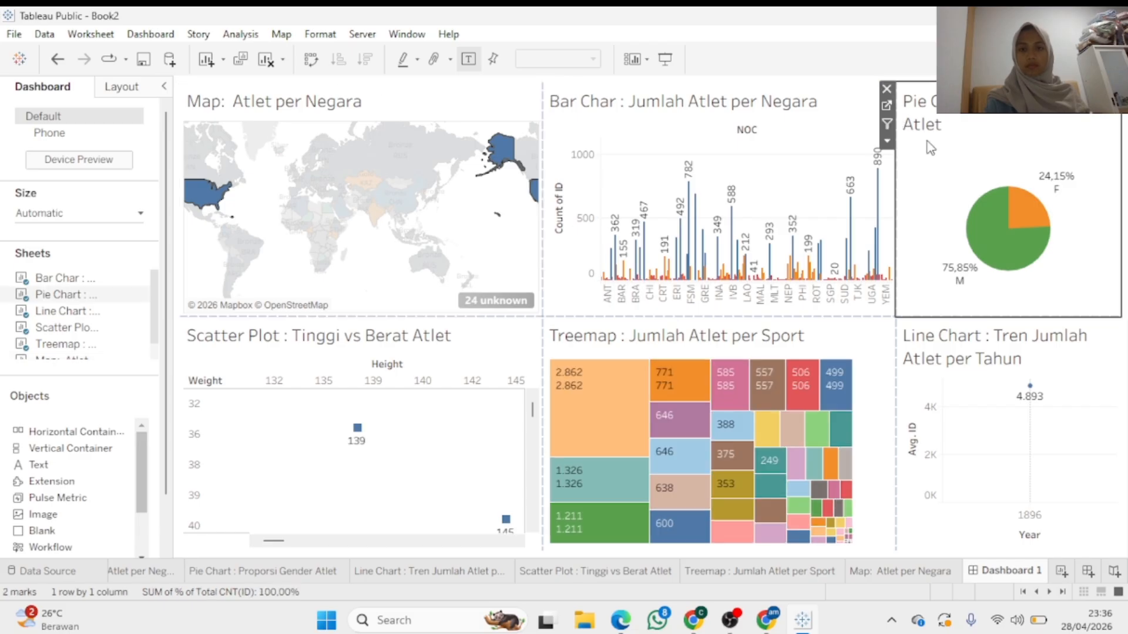
pyautogui.click(887, 124)
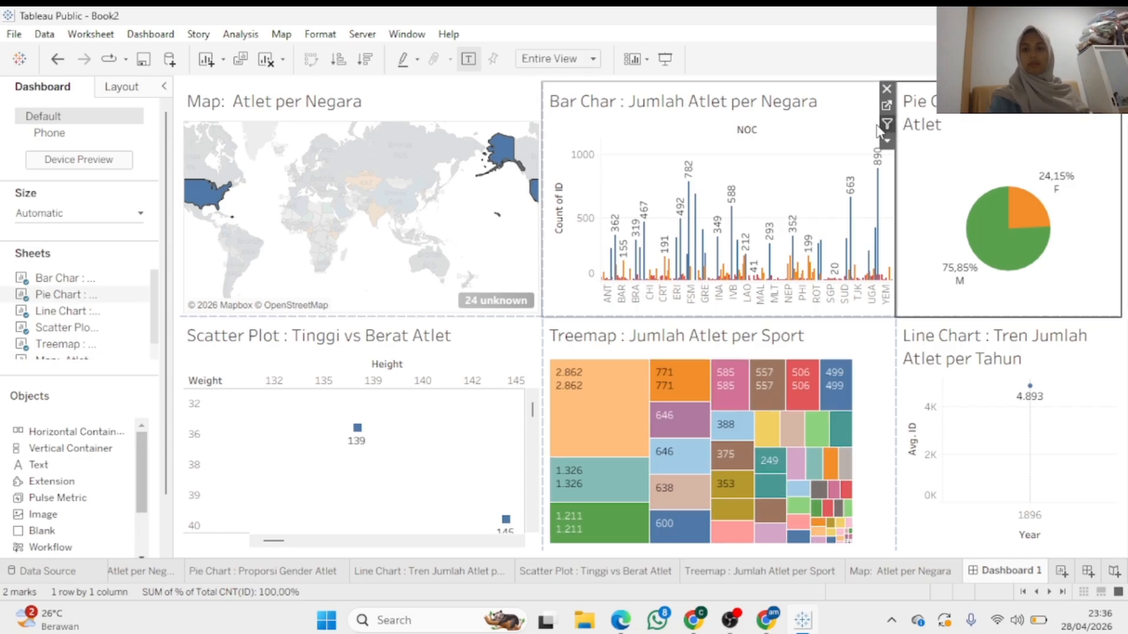
pyautogui.click(805, 132)
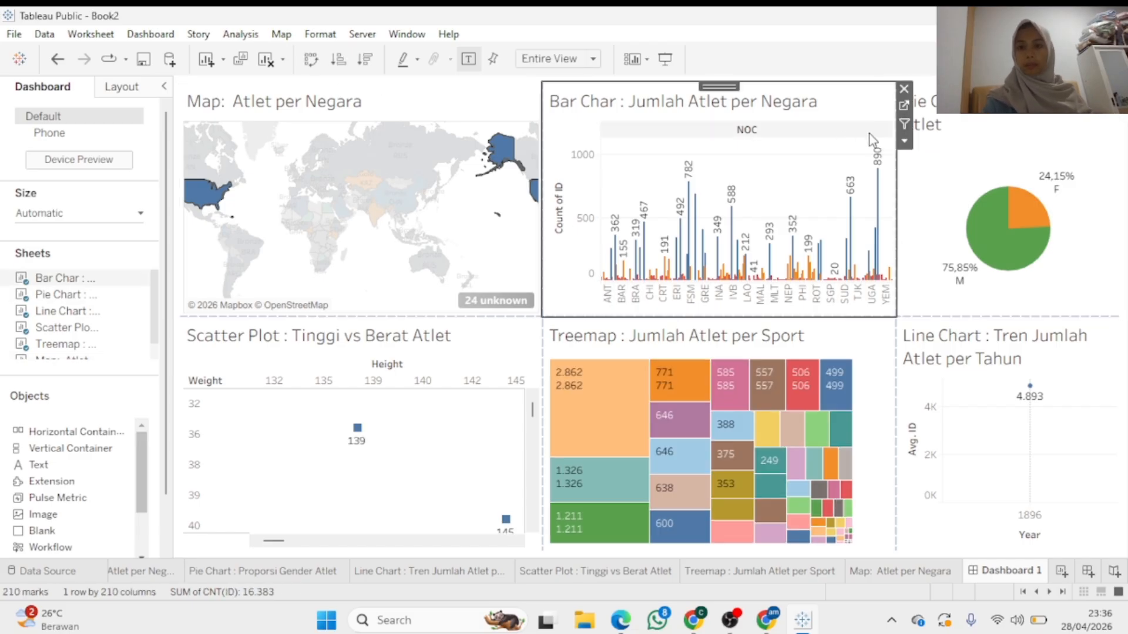
# Show the Pilih Tahun parameter control from the bar chart's options
pyautogui.click(904, 142)
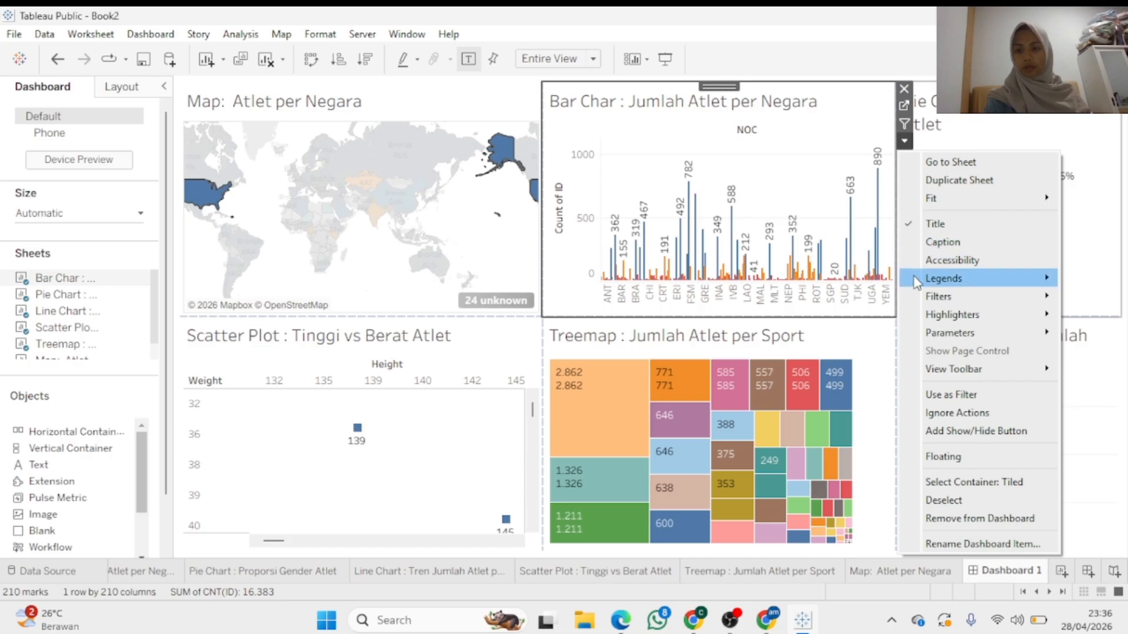
pyautogui.moveTo(927, 333)
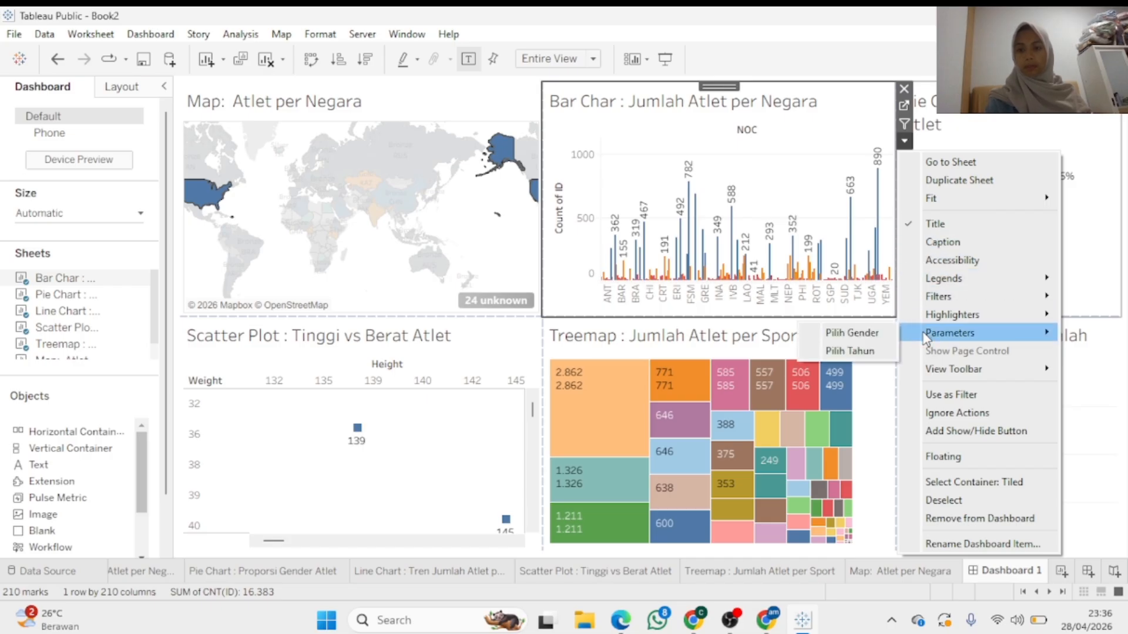
pyautogui.click(879, 351)
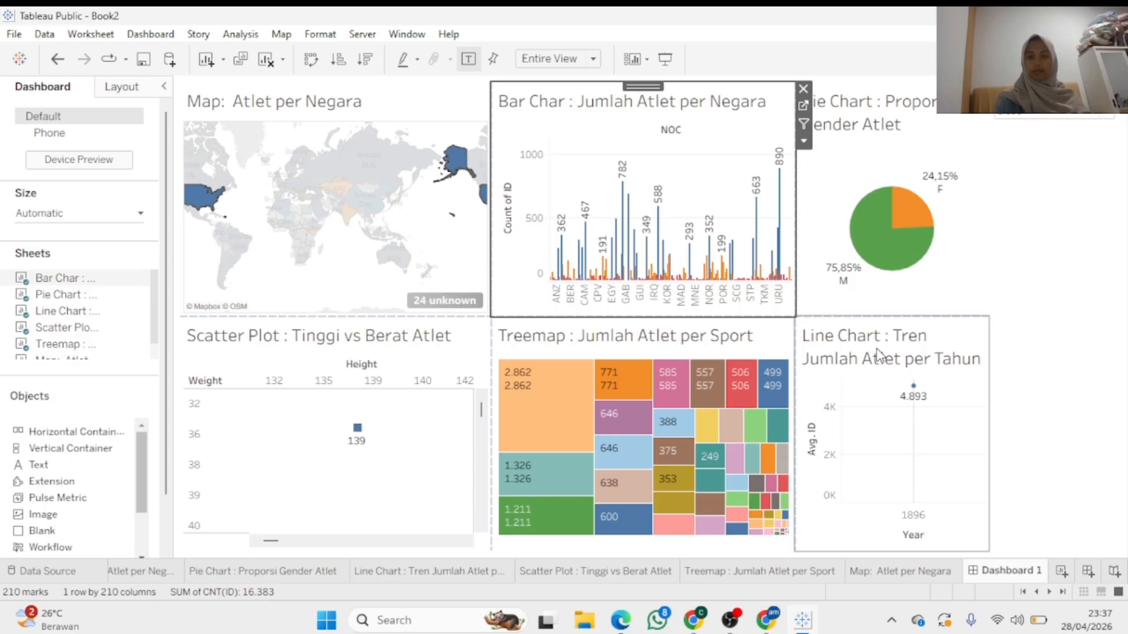
# Add the Pilih Gender parameter control, set to Male, beside the pie chart
pyautogui.click(809, 146)
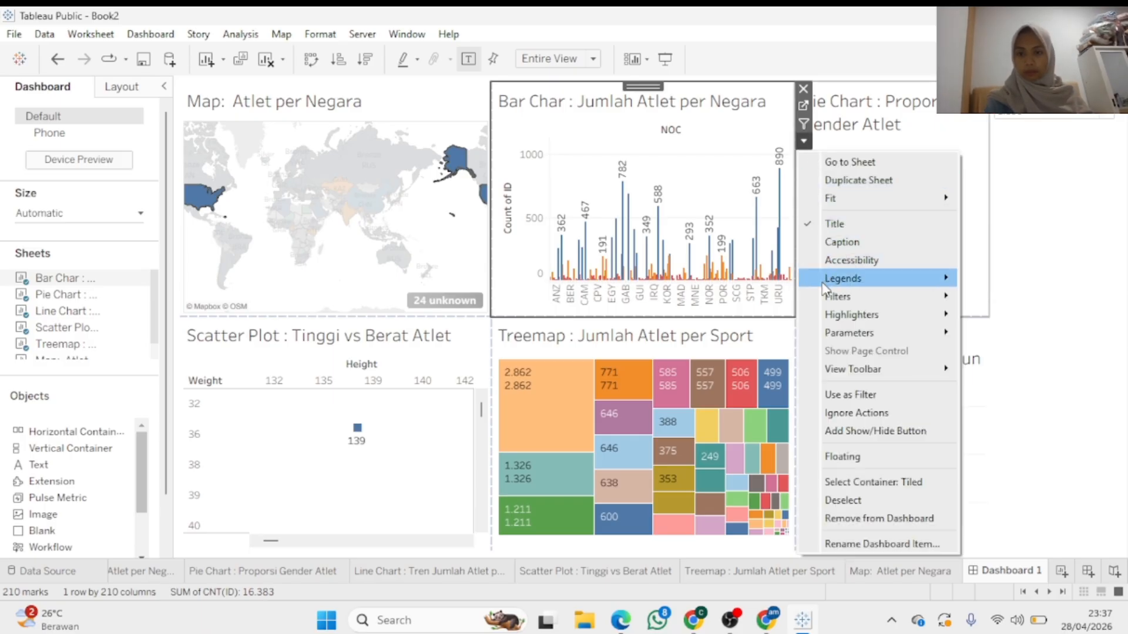
pyautogui.moveTo(828, 301)
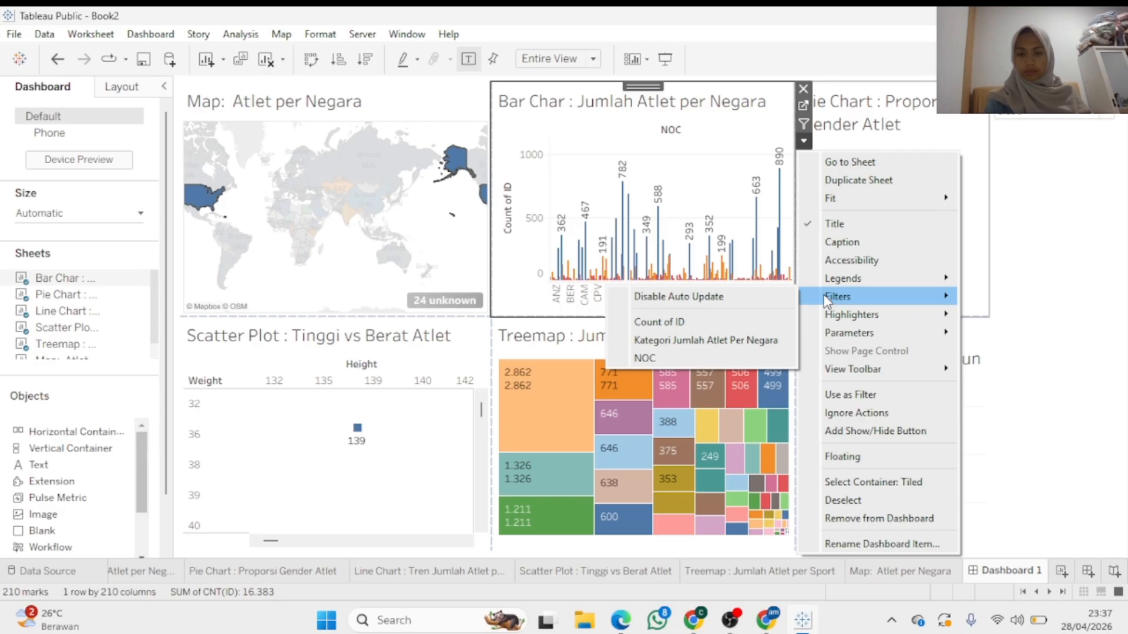
pyautogui.moveTo(828, 339)
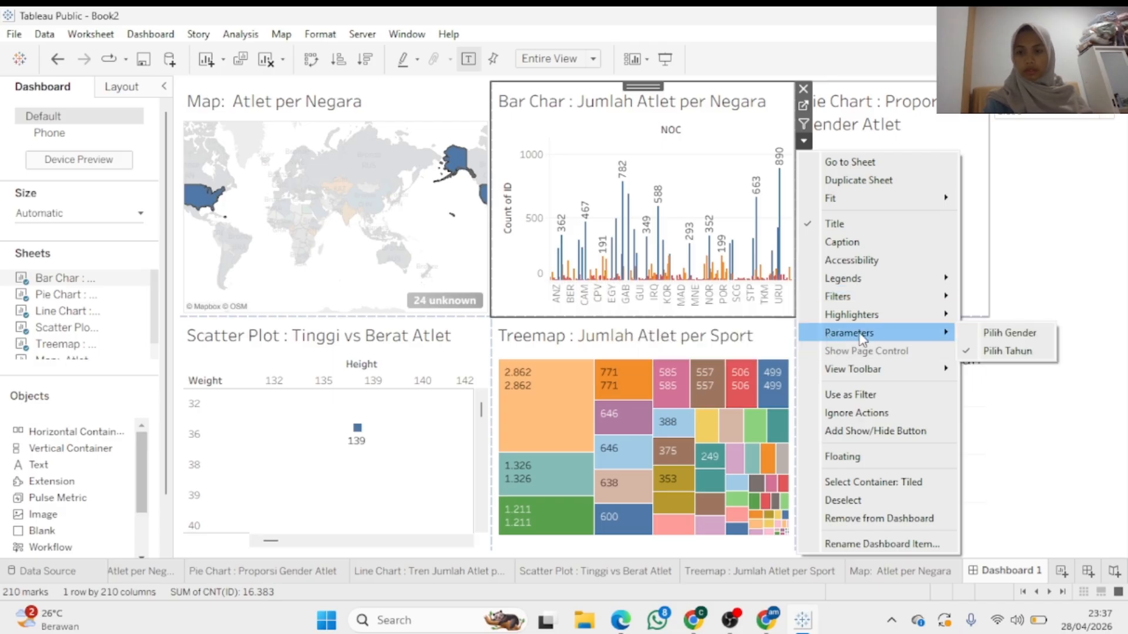
pyautogui.click(999, 332)
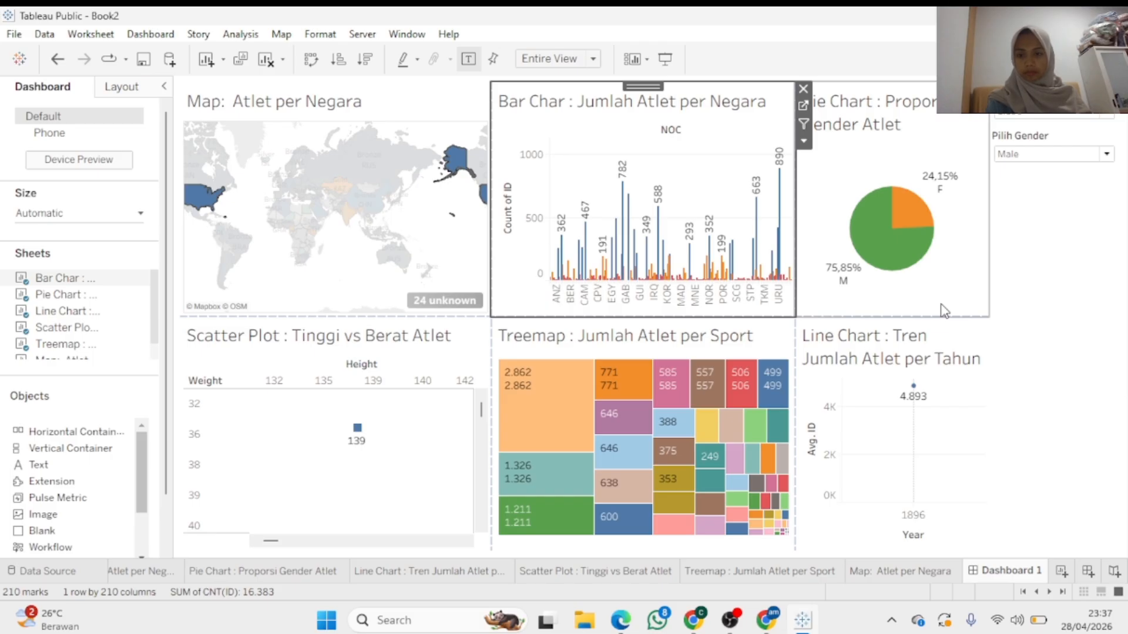
# Hide the Pilih Gender parameter control through the pie chart's options
pyautogui.click(751, 349)
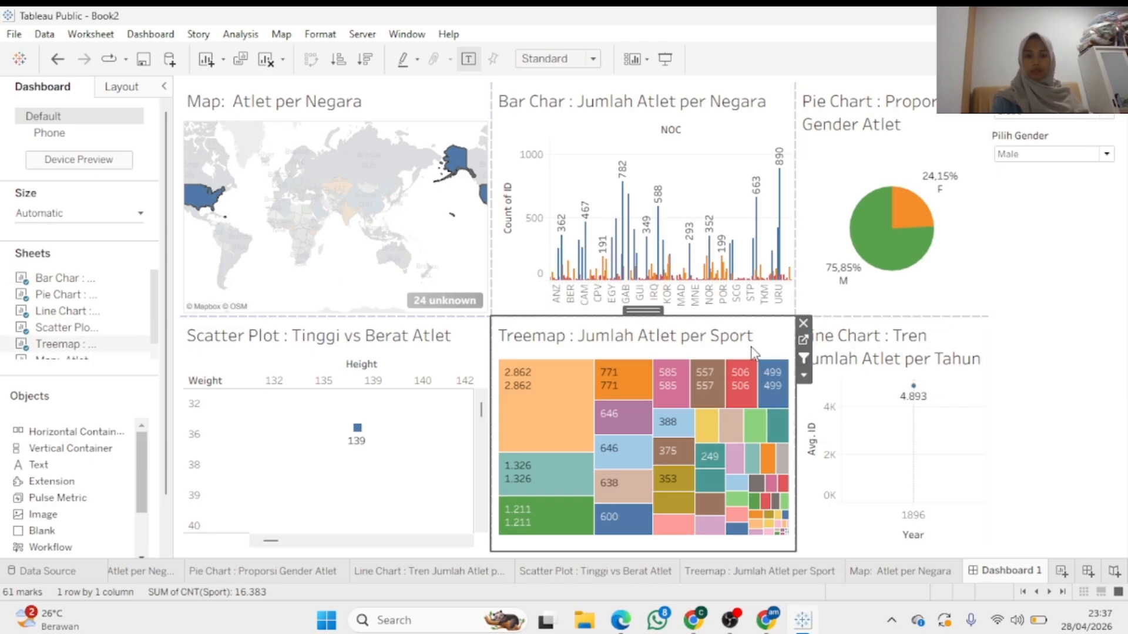
pyautogui.click(873, 283)
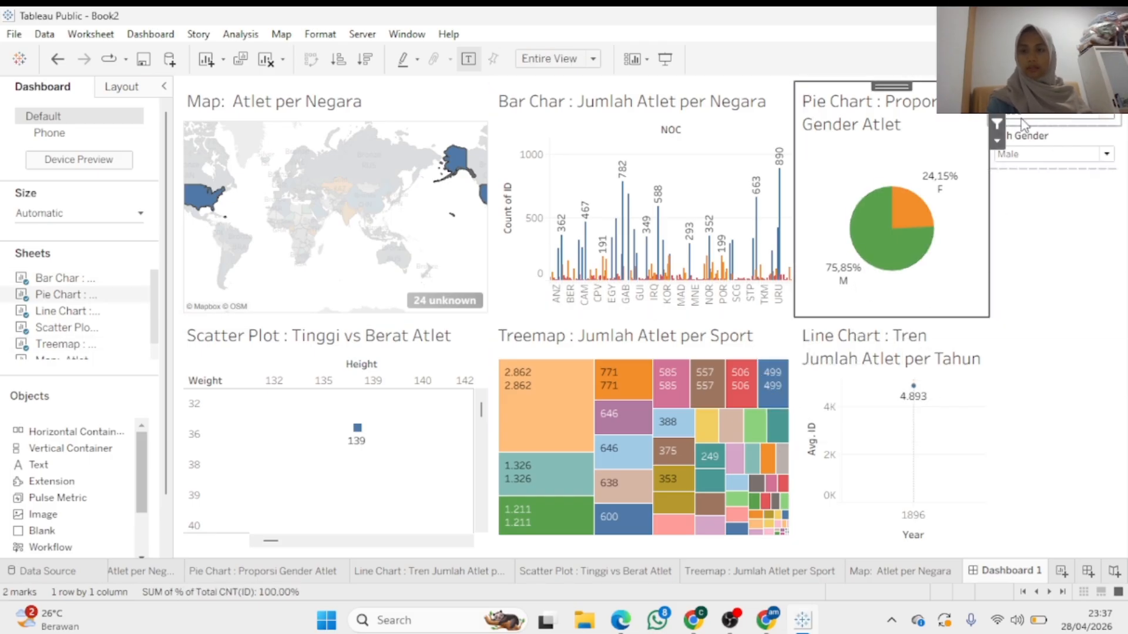
pyautogui.click(997, 142)
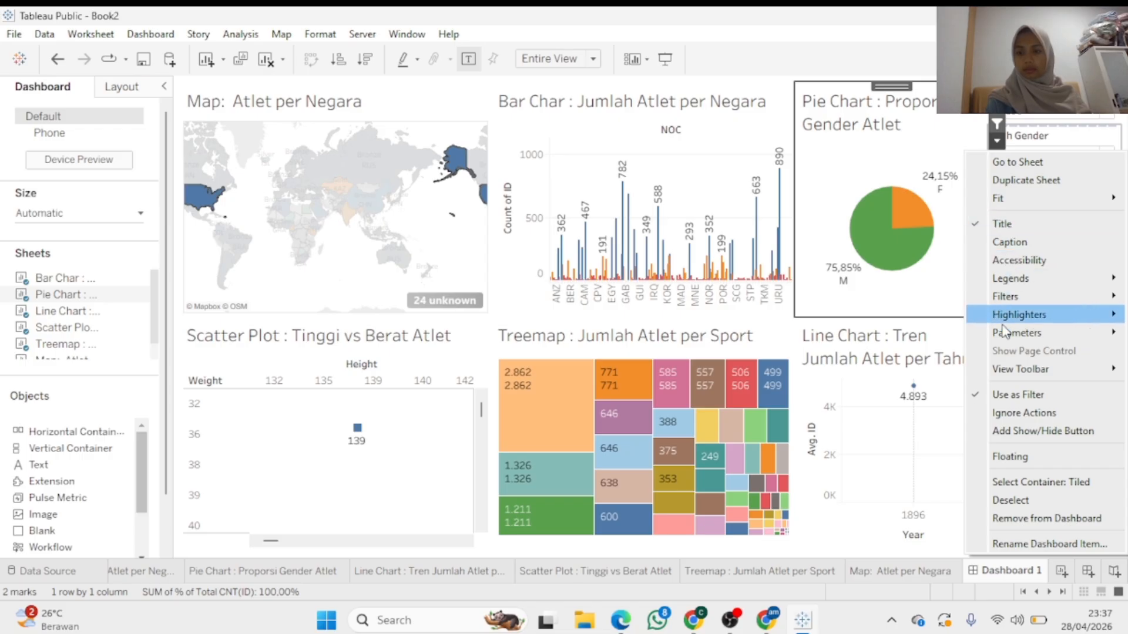
pyautogui.moveTo(999, 335)
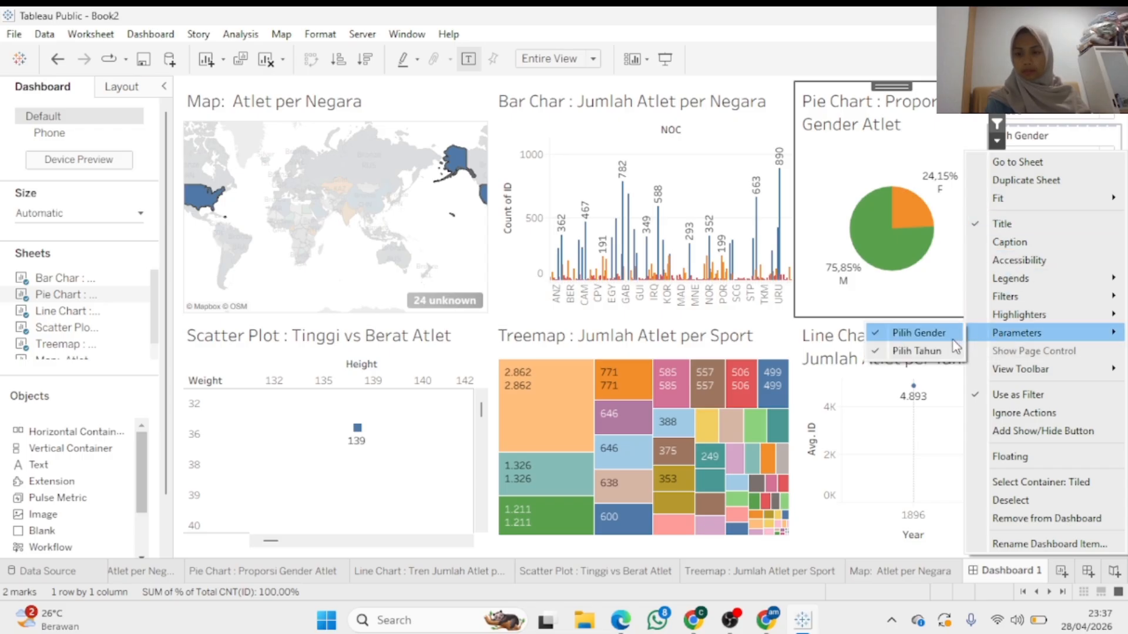
pyautogui.click(922, 351)
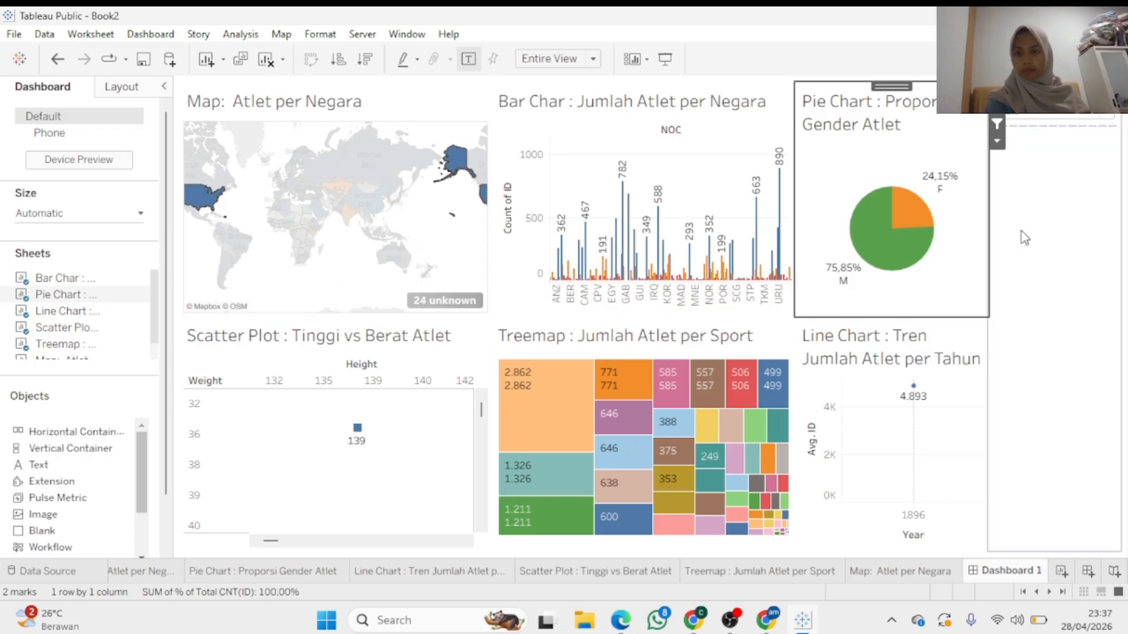
# Show the Pilih Tahun year control and set it to 1.900, then 1.924
pyautogui.click(997, 141)
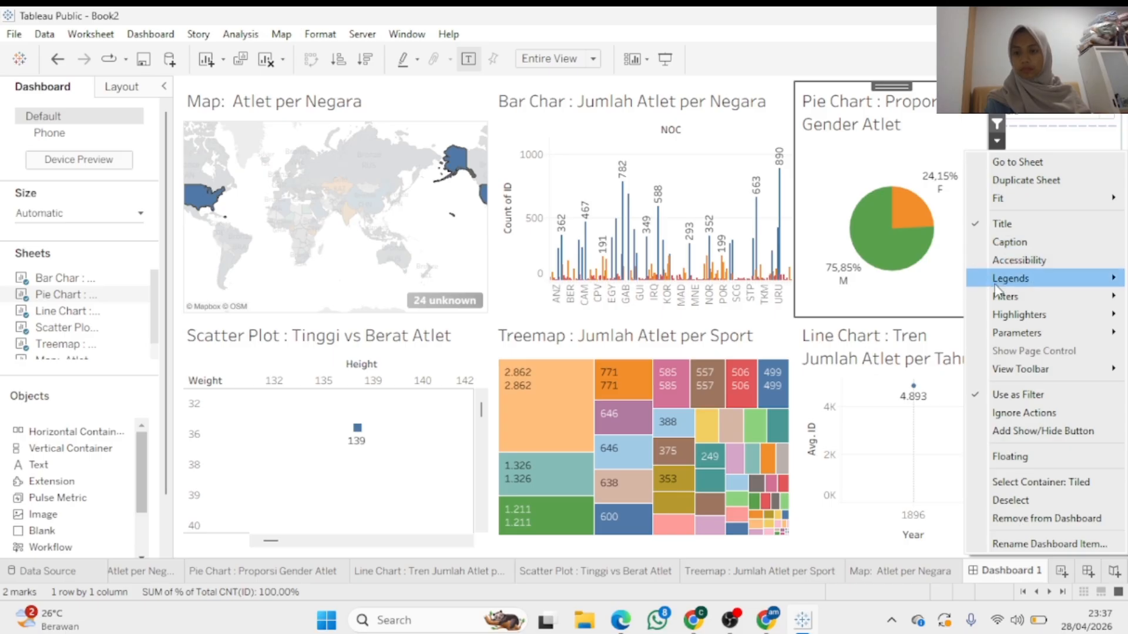
pyautogui.moveTo(995, 326)
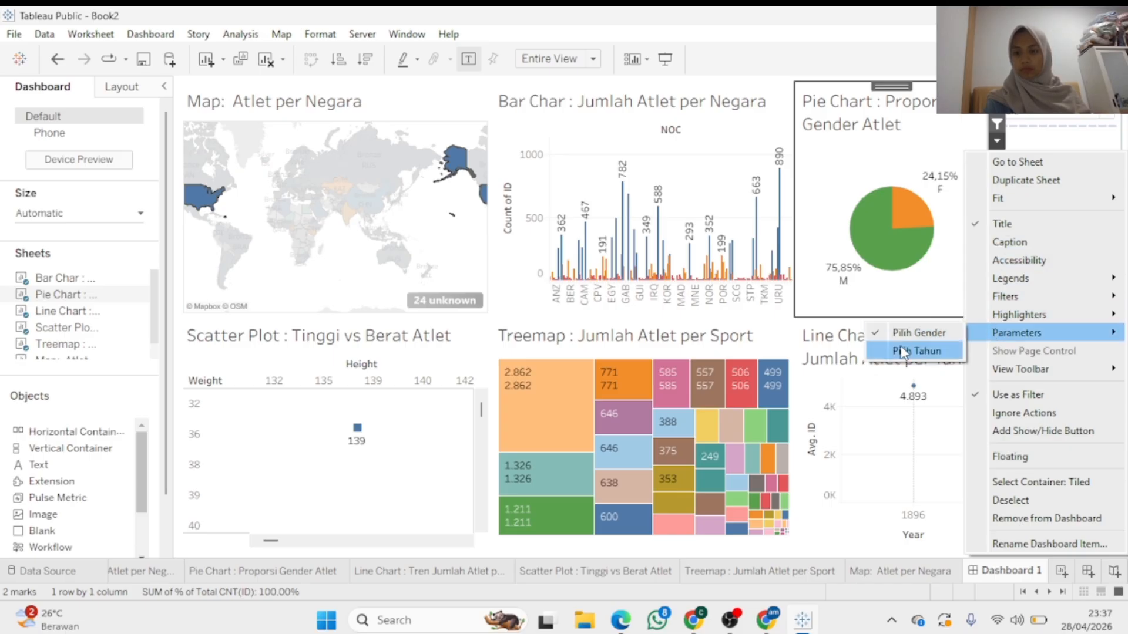
pyautogui.click(879, 356)
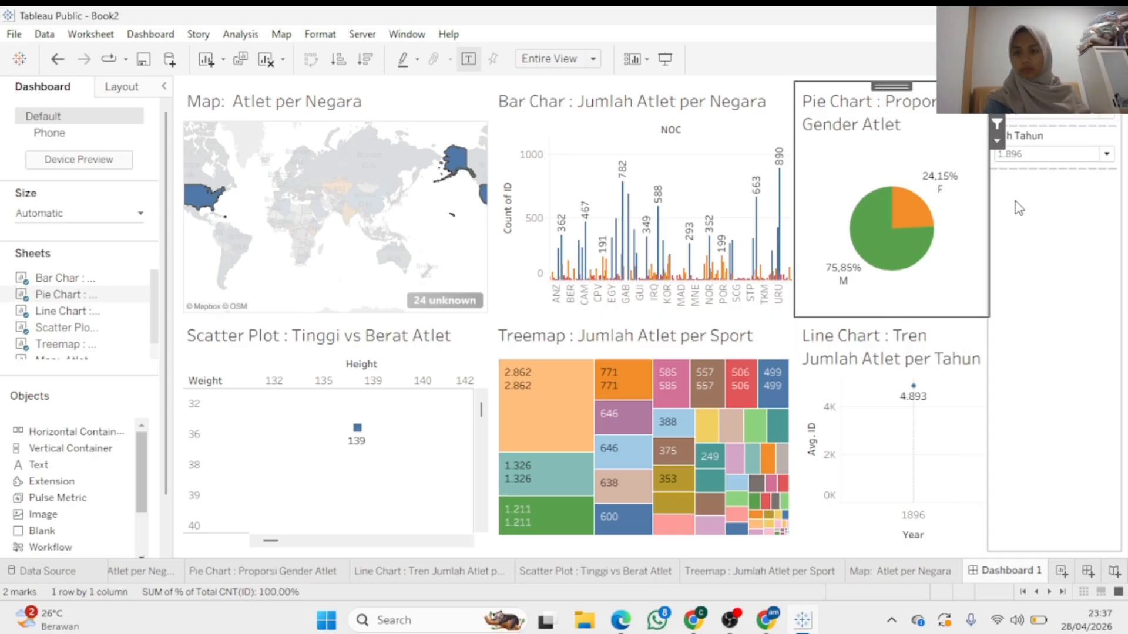
pyautogui.click(1105, 154)
pyautogui.click(1087, 187)
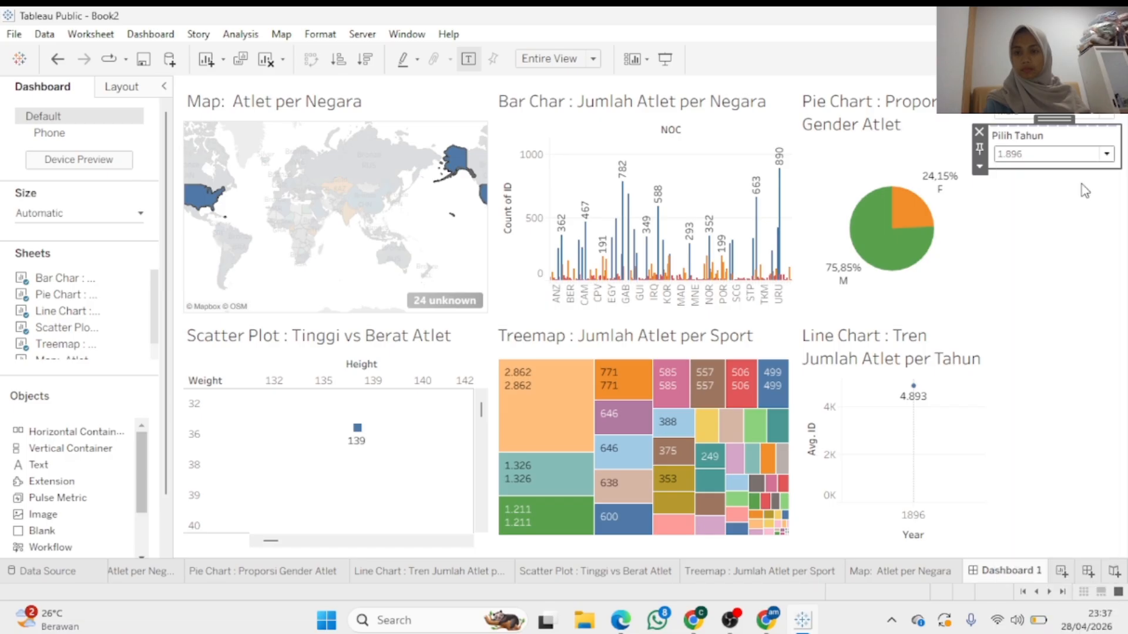
pyautogui.click(1106, 154)
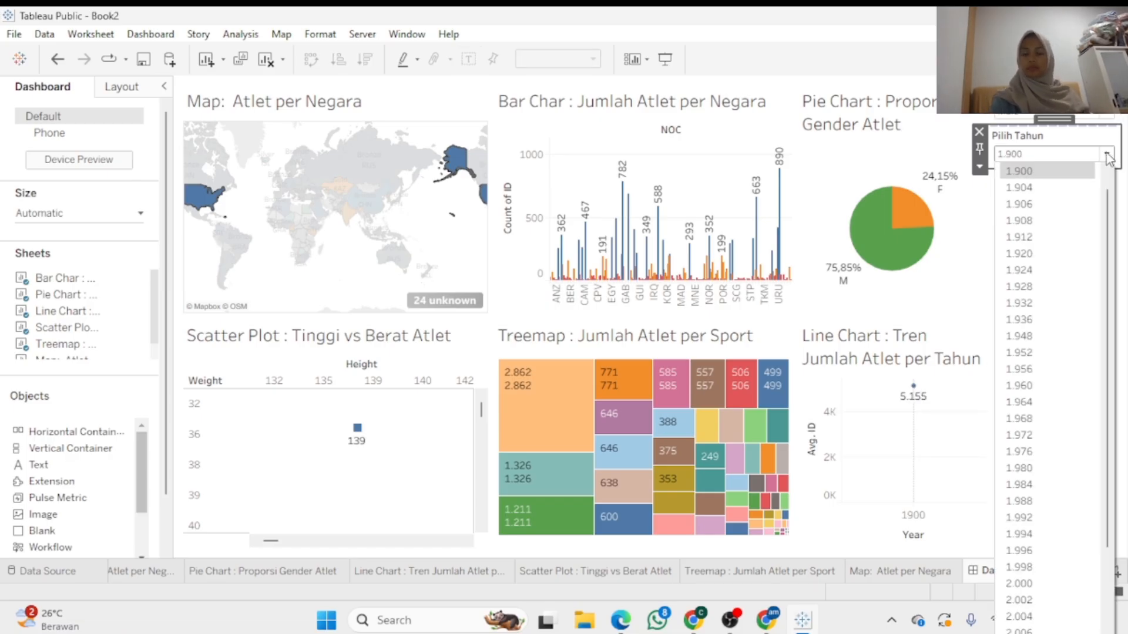
pyautogui.click(1051, 270)
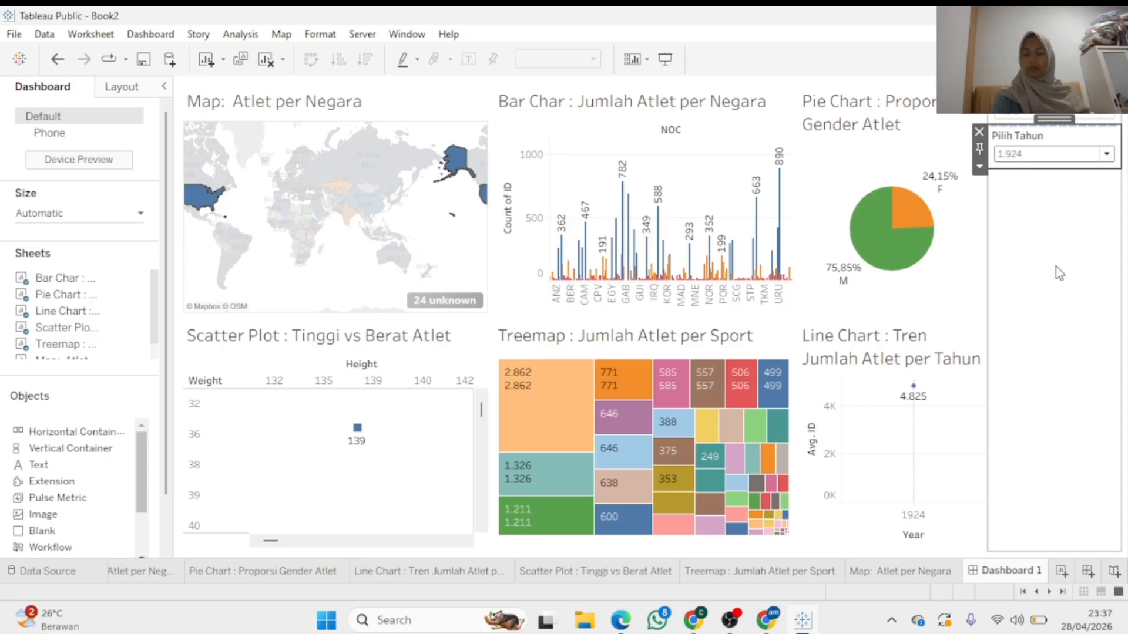
# Filter on the 1924 line mark, then set Pilih Tahun to 1.976 and finally 2.000
pyautogui.click(928, 404)
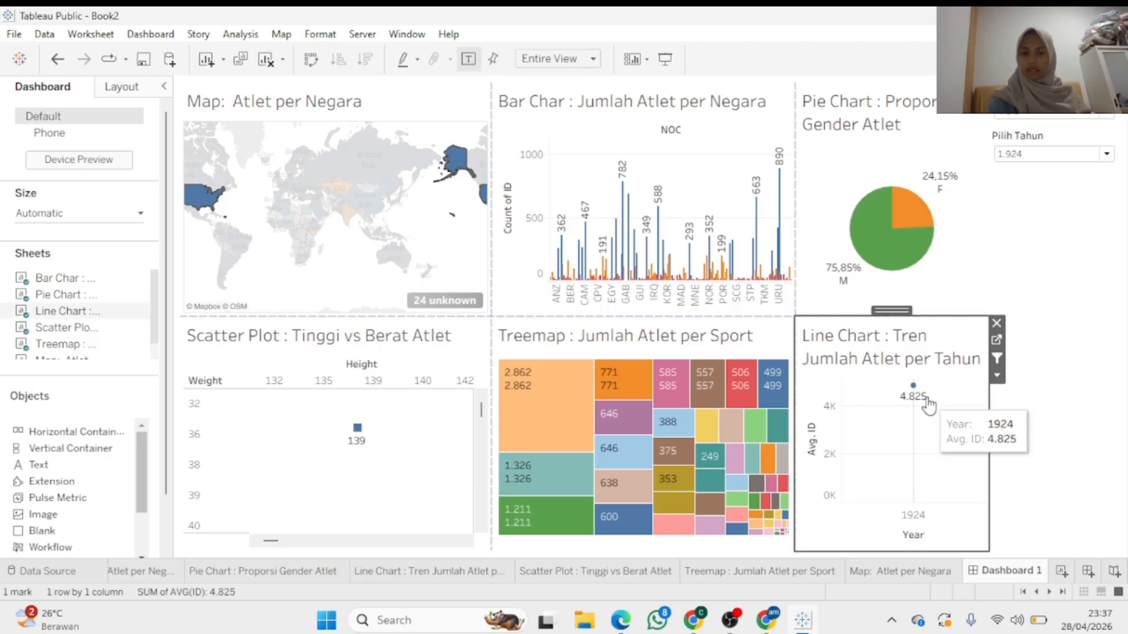
pyautogui.click(996, 358)
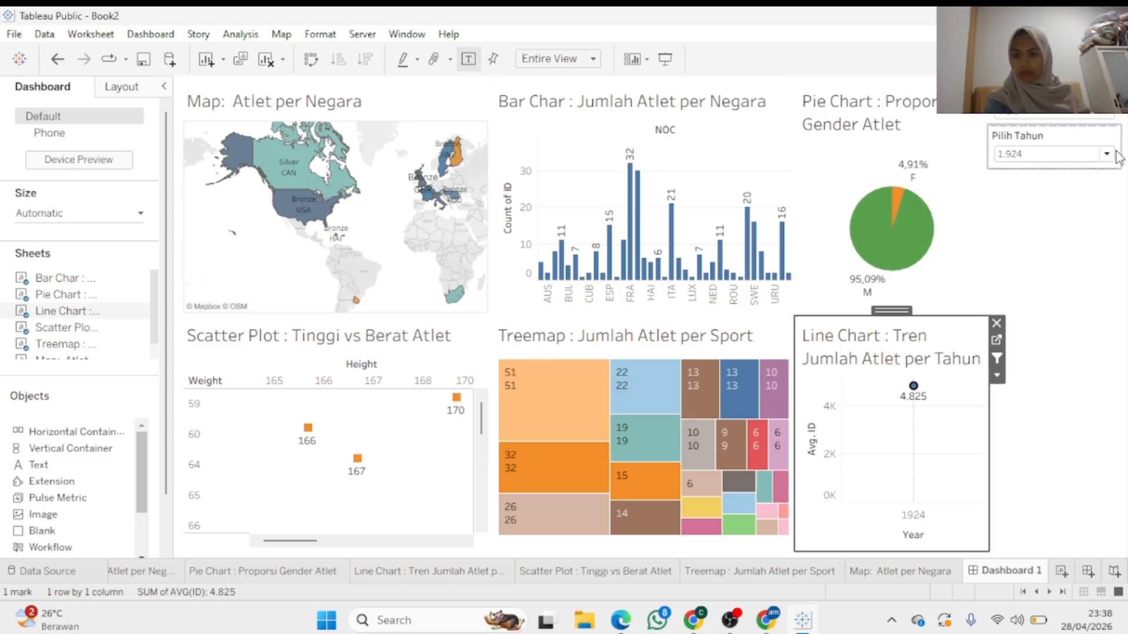
pyautogui.click(1045, 154)
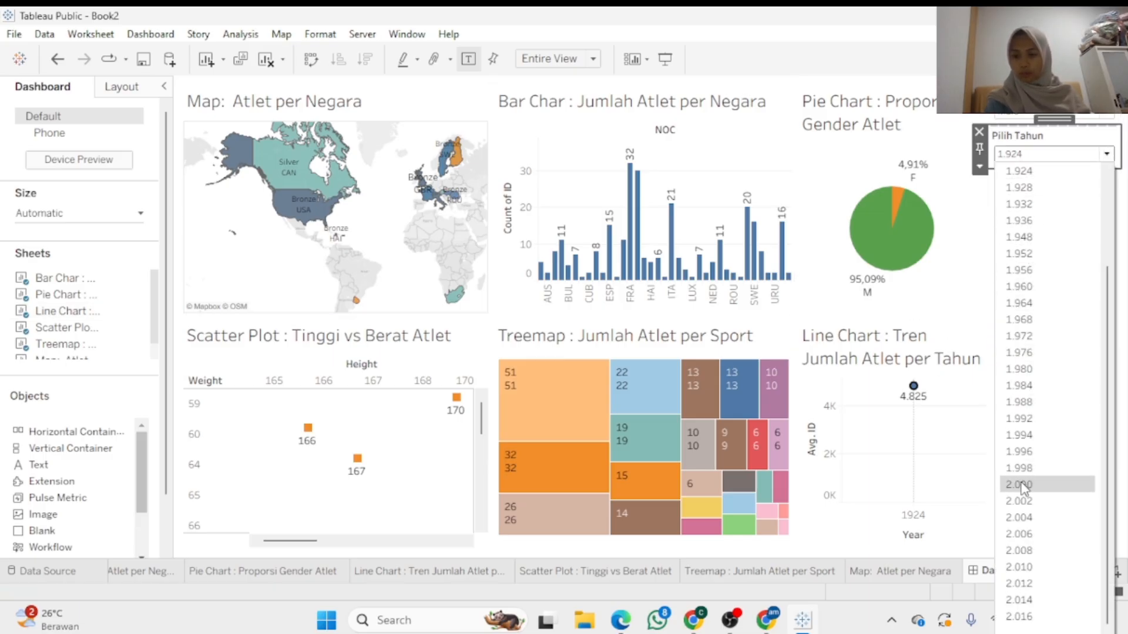
pyautogui.click(1025, 525)
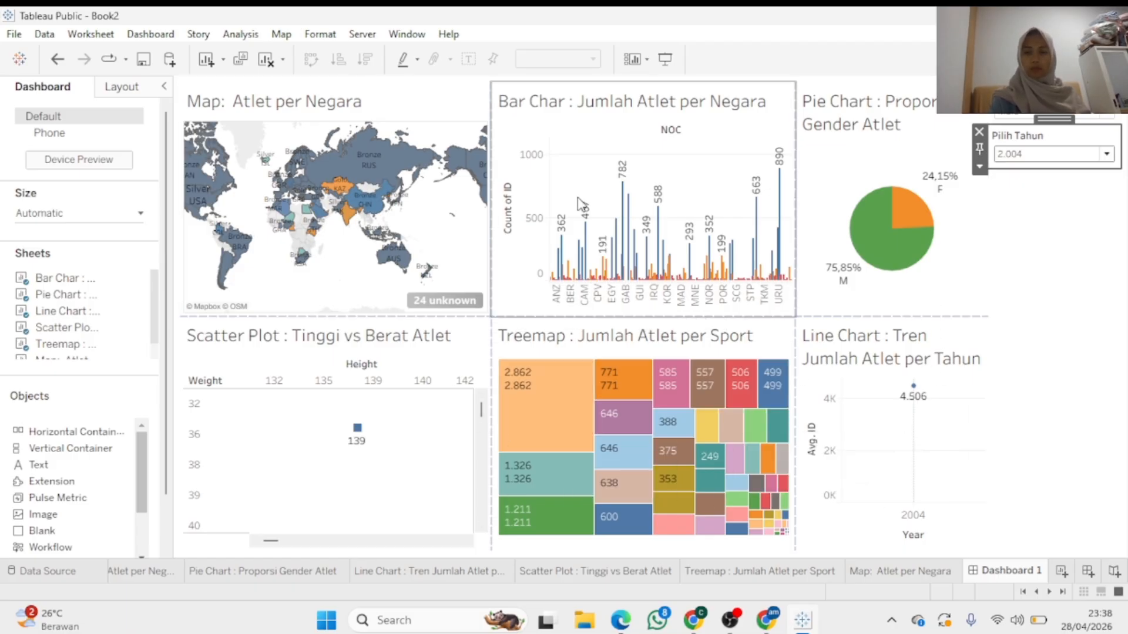
pyautogui.click(1108, 155)
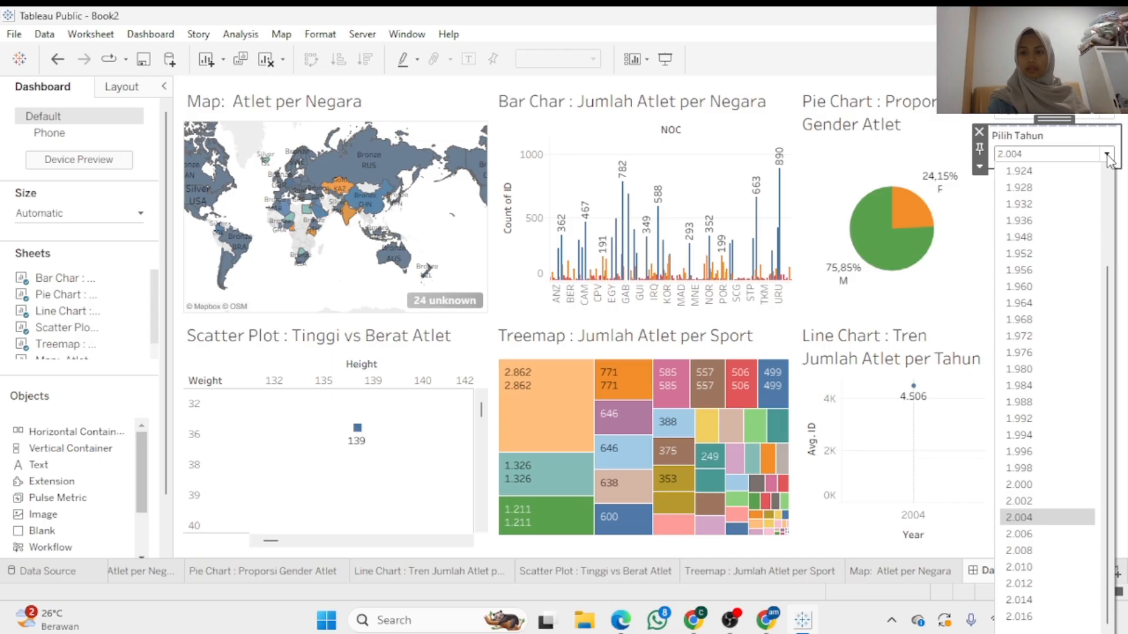
pyautogui.click(1009, 353)
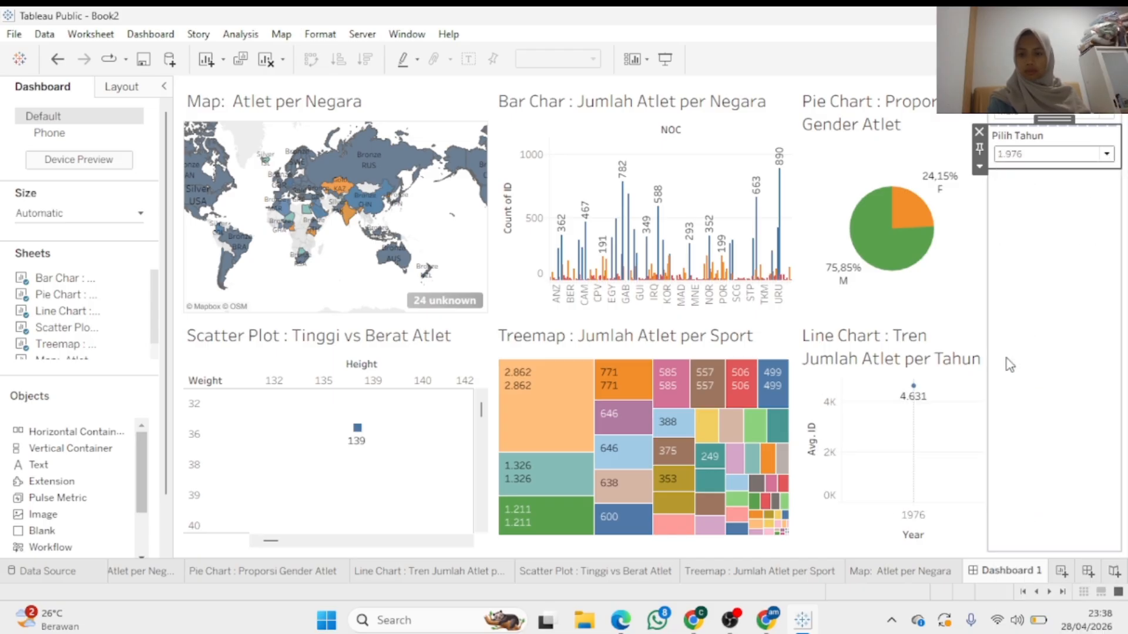
pyautogui.click(1110, 156)
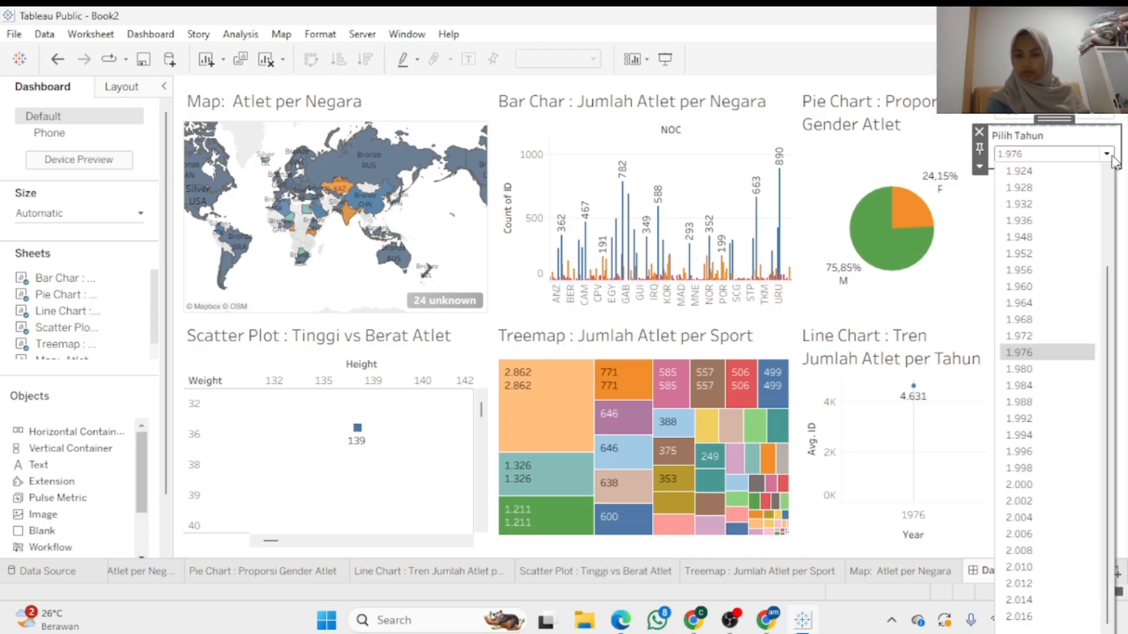
pyautogui.click(1020, 484)
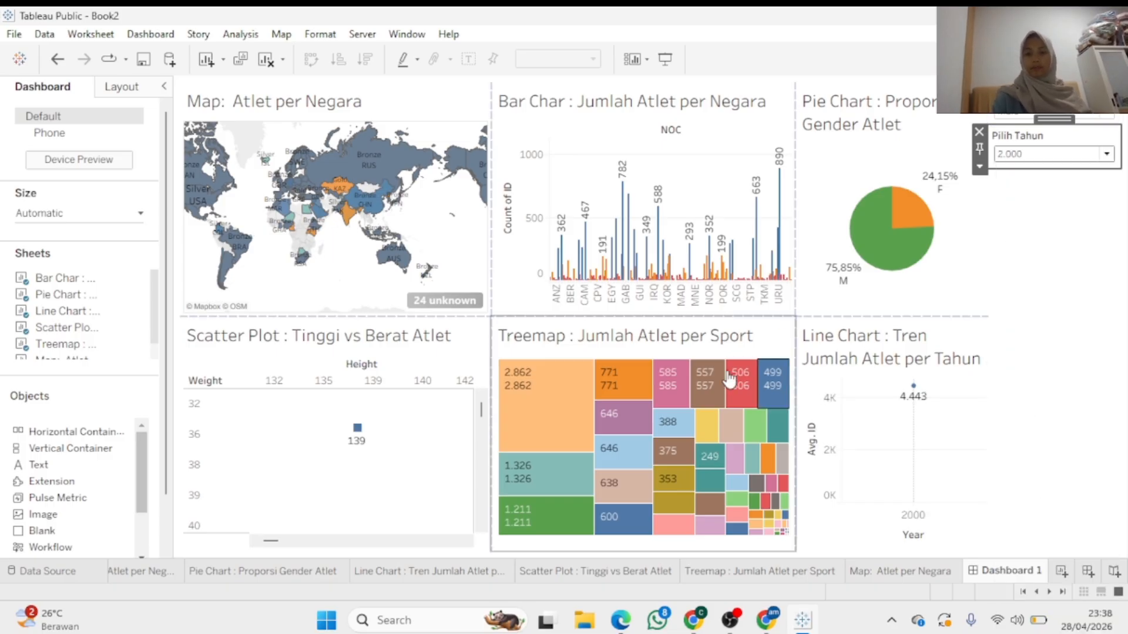
pyautogui.click(672, 153)
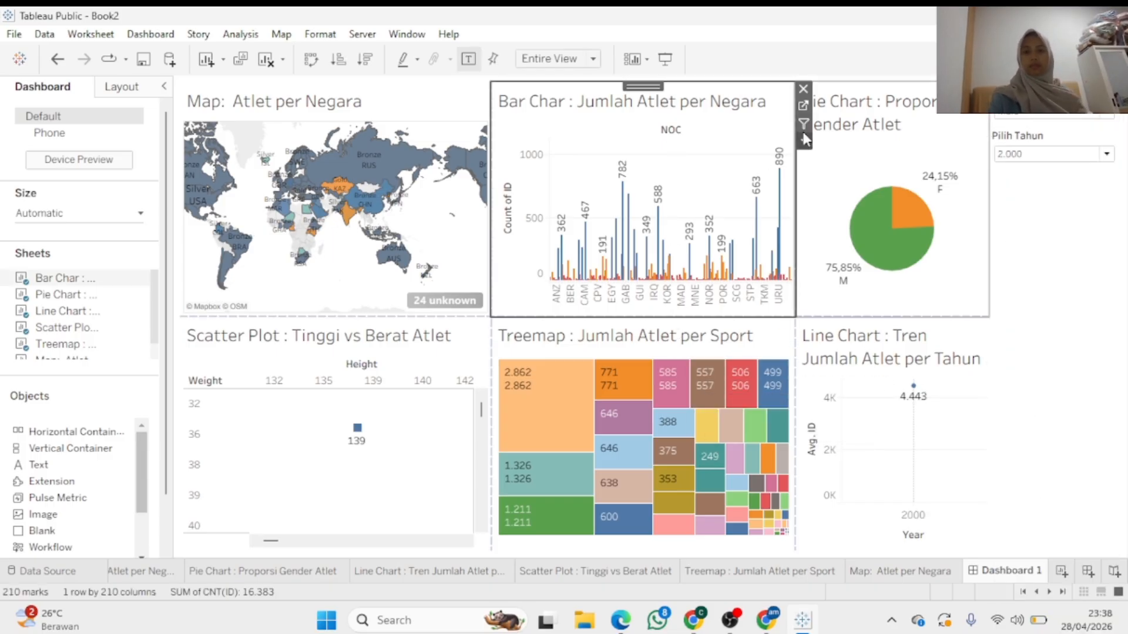
# Add the Kategori Jumlah Atlet Per Negara filter card from the bar chart's options
pyautogui.click(890, 366)
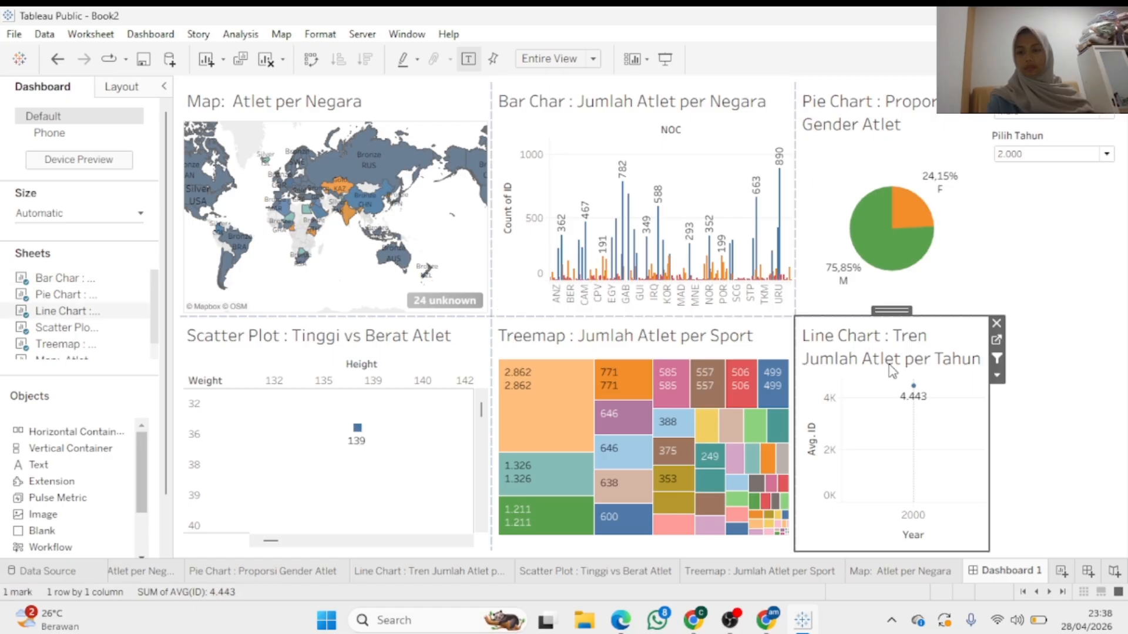
pyautogui.click(773, 142)
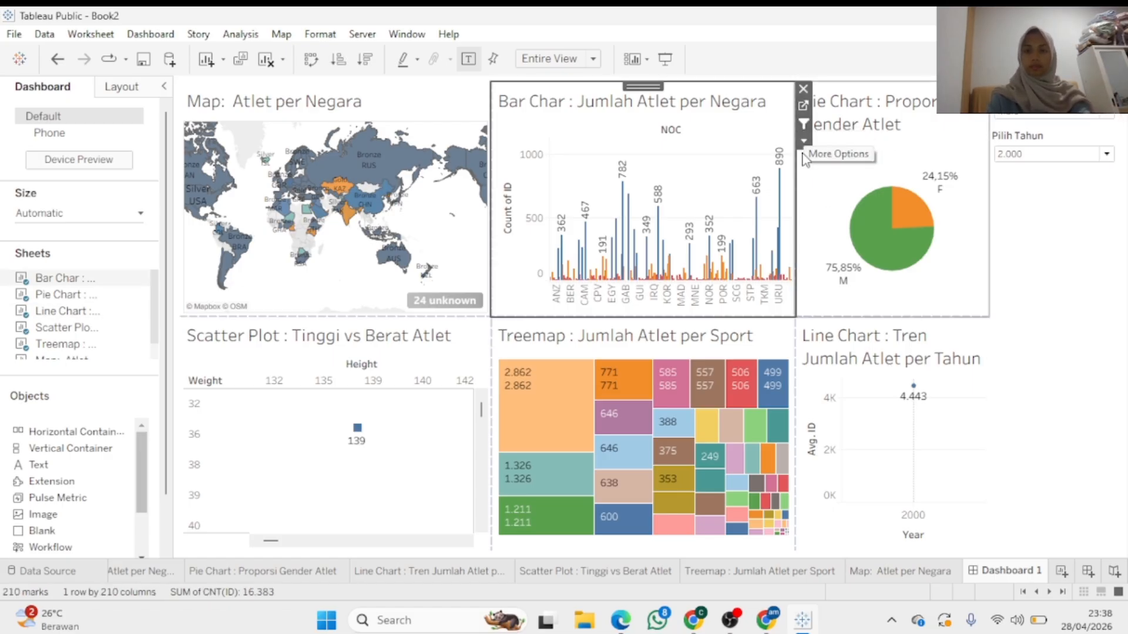
pyautogui.click(805, 142)
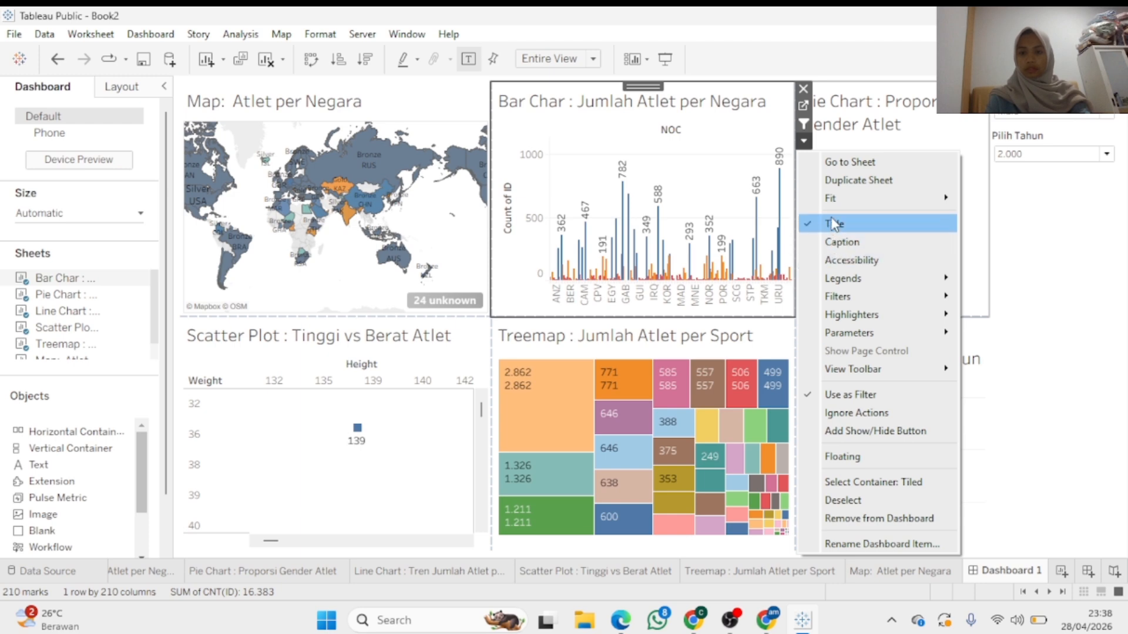
pyautogui.moveTo(835, 302)
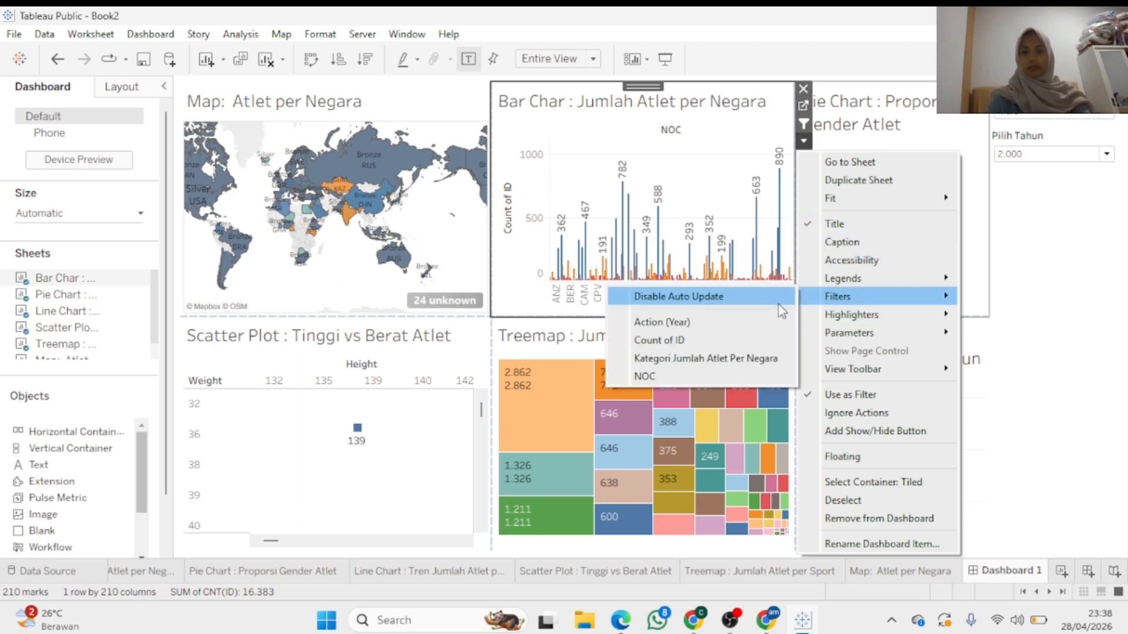
pyautogui.click(709, 359)
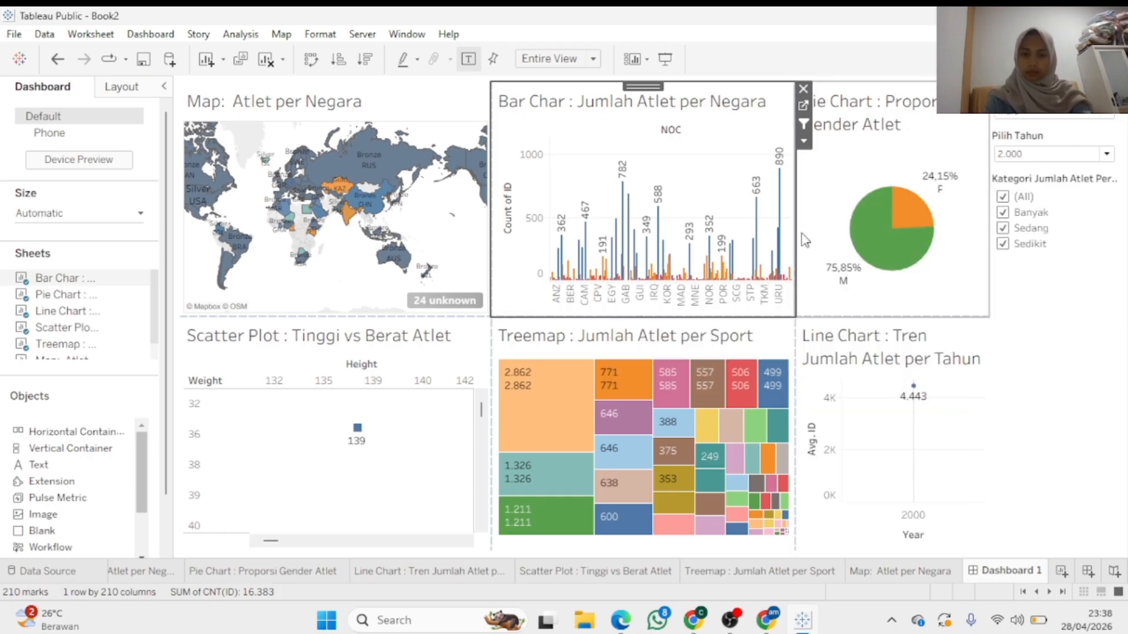
# Exclude Sedang and Sedikit as a test, then re-include all athlete-count categories
pyautogui.click(1002, 228)
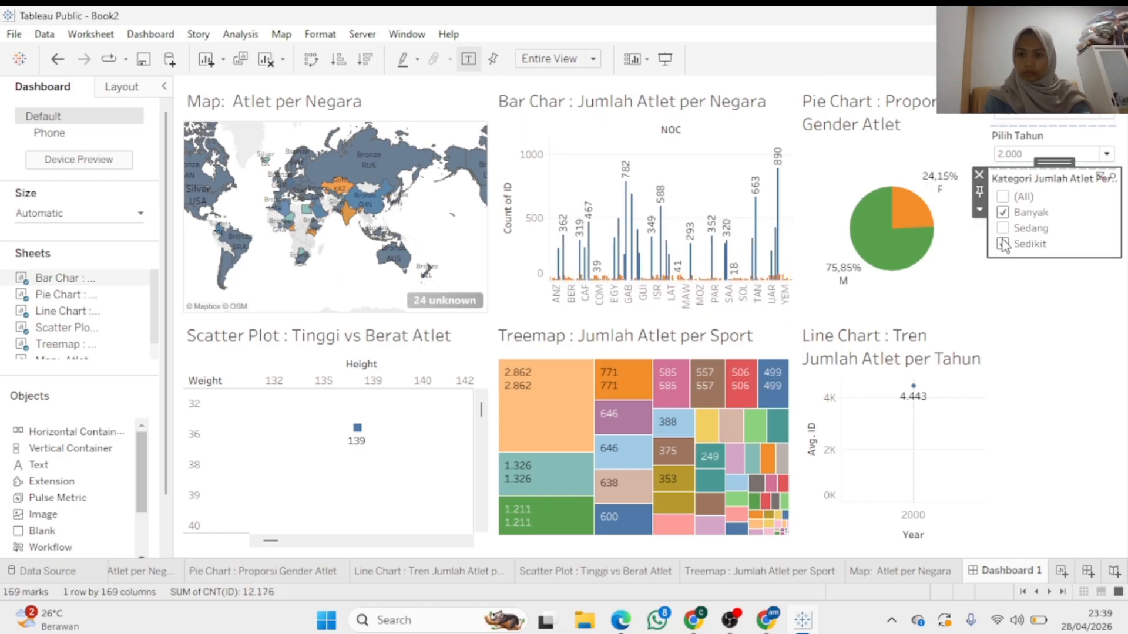
pyautogui.click(1002, 244)
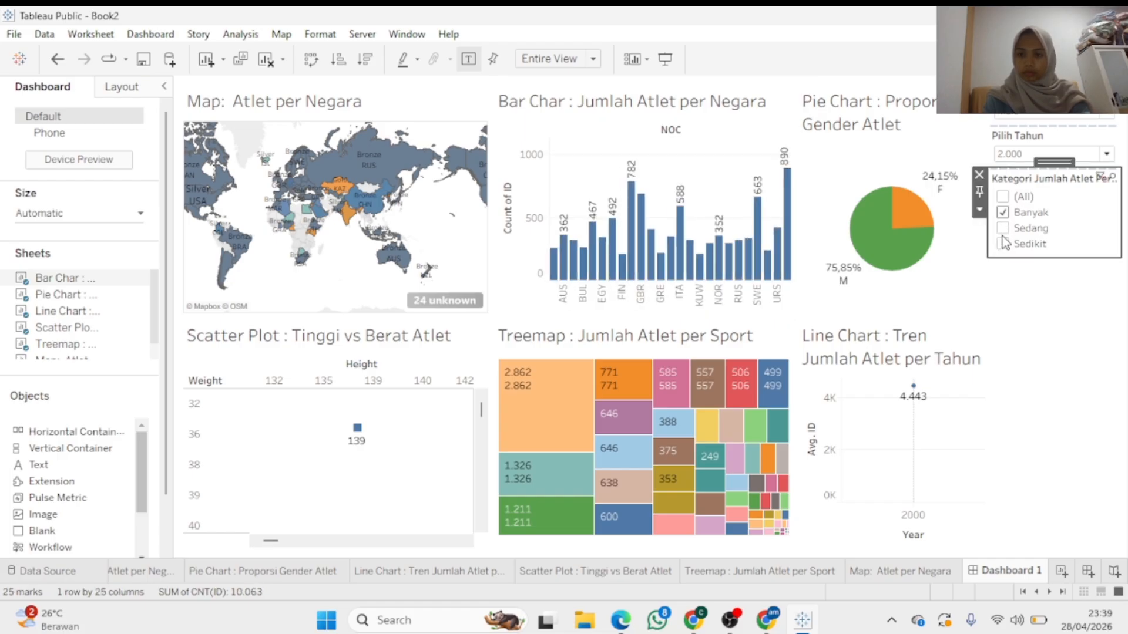
pyautogui.click(1003, 229)
pyautogui.click(1003, 245)
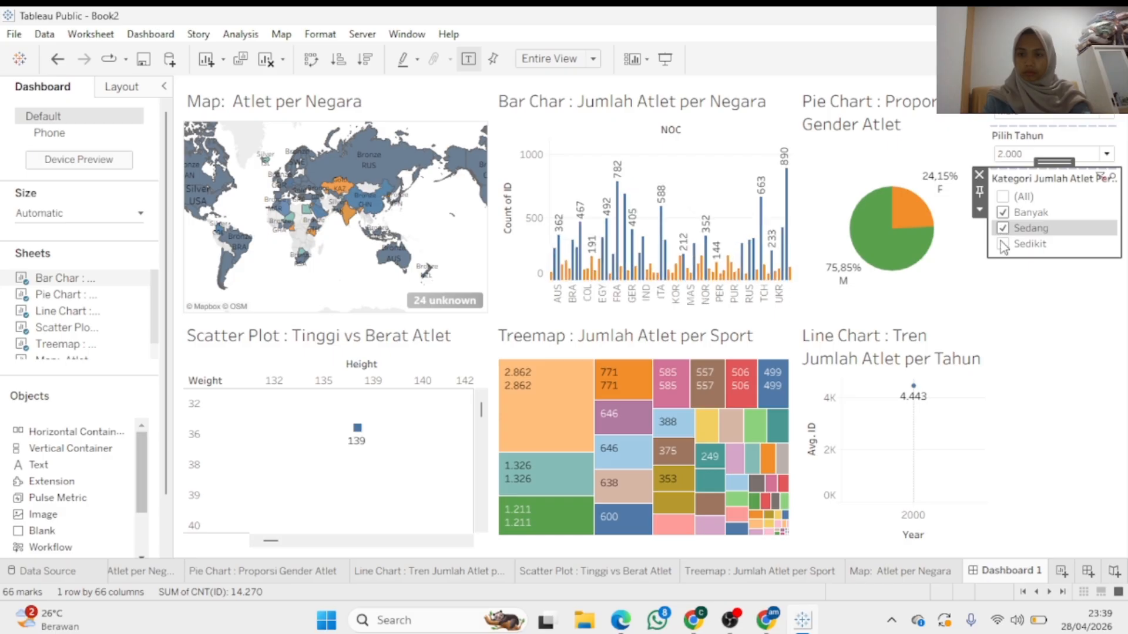
pyautogui.click(1016, 304)
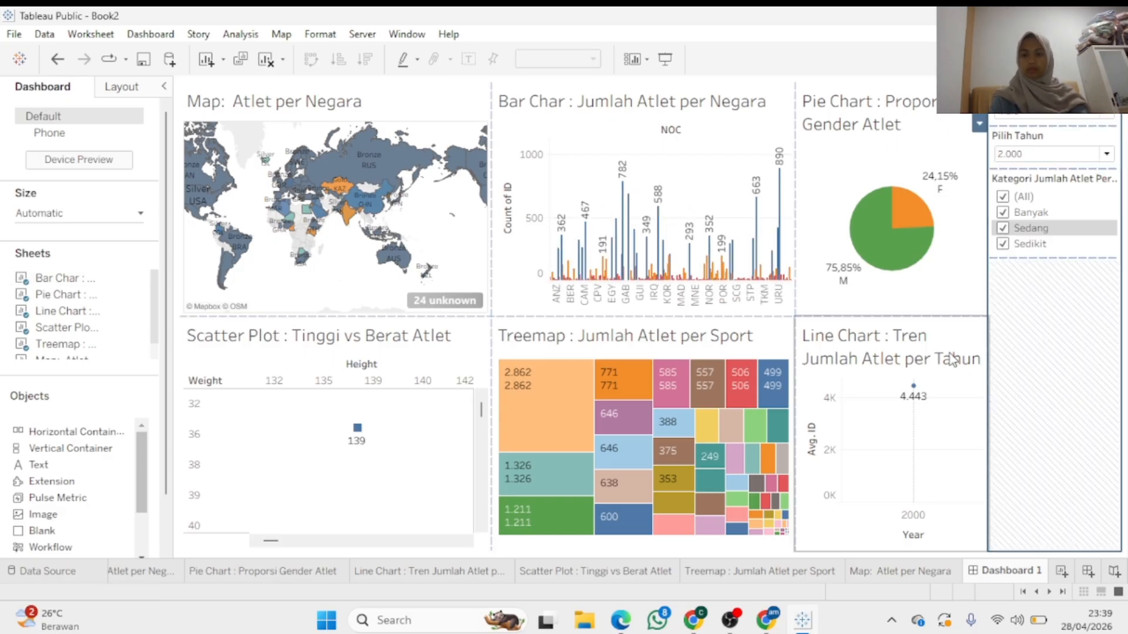
pyautogui.click(828, 286)
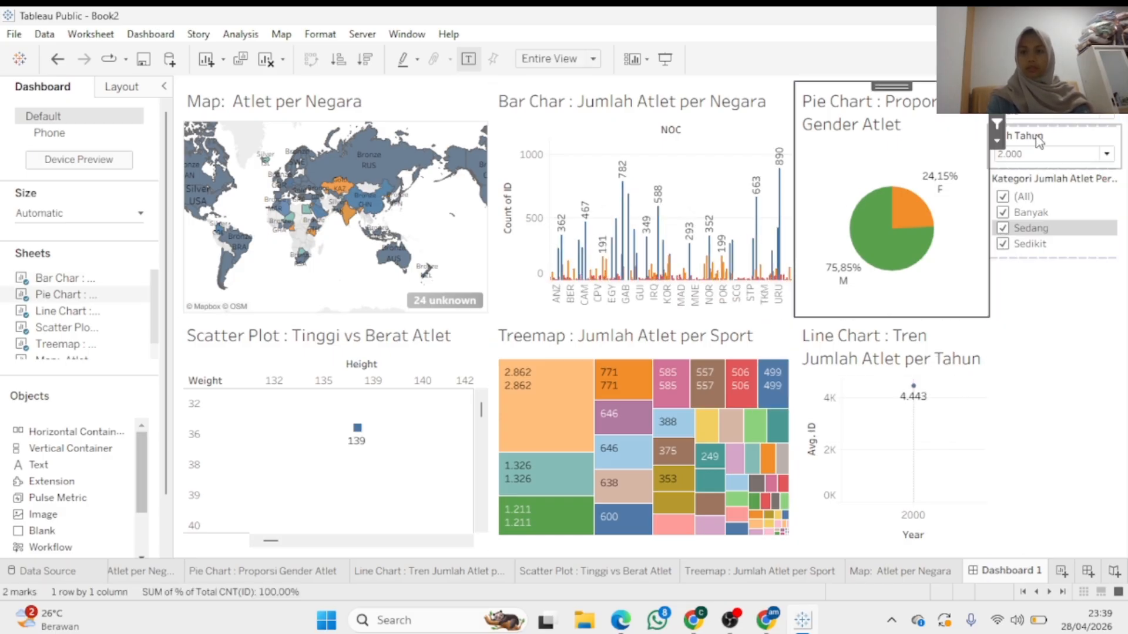
# Add the Gender Yang Dipilih filter card and keep only False, so the pie shows 100,0% F
pyautogui.click(997, 140)
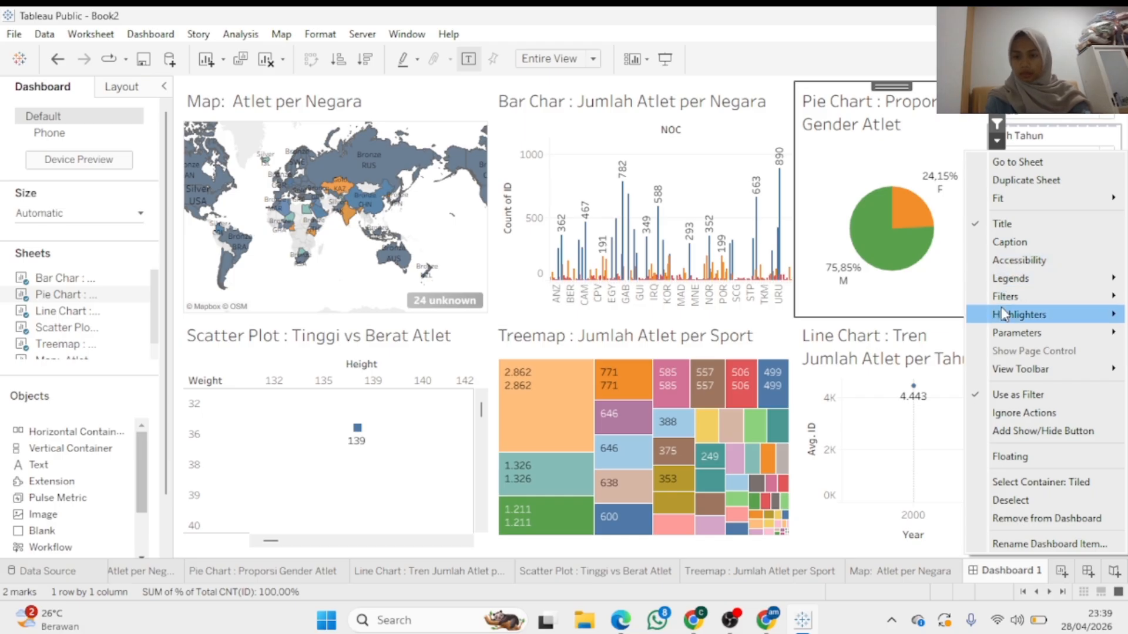
pyautogui.moveTo(1001, 297)
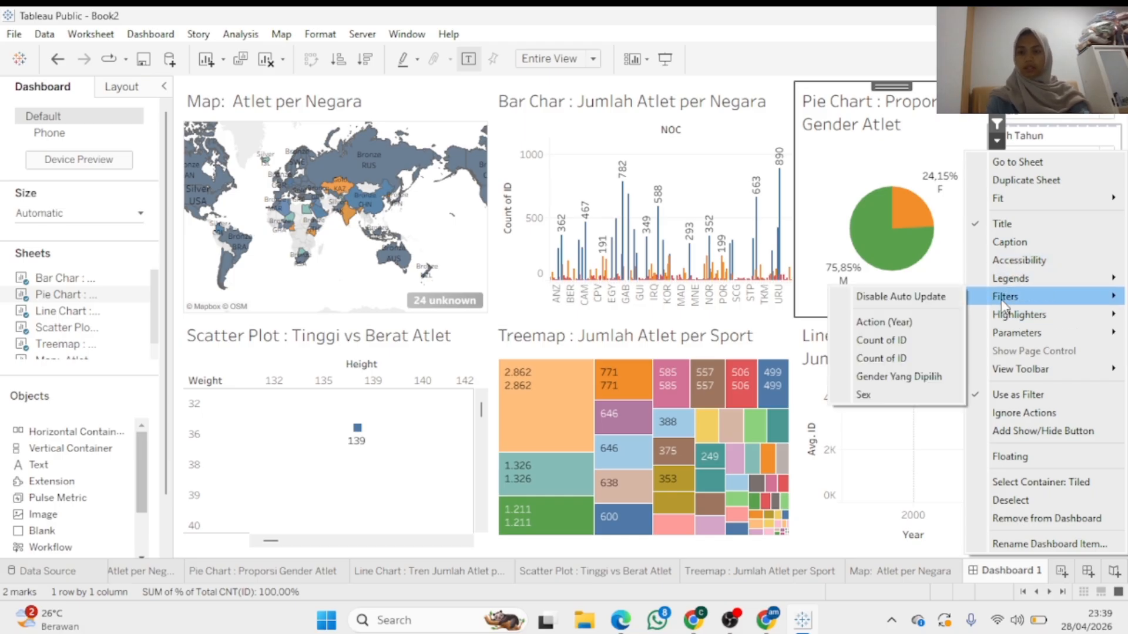
pyautogui.click(919, 375)
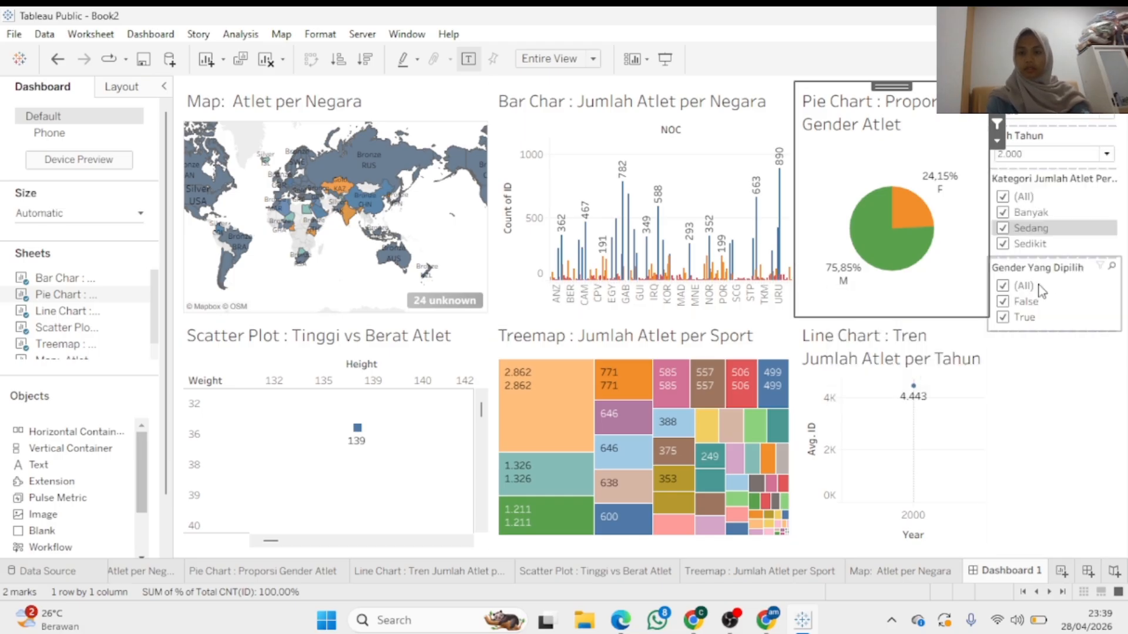
pyautogui.click(1003, 303)
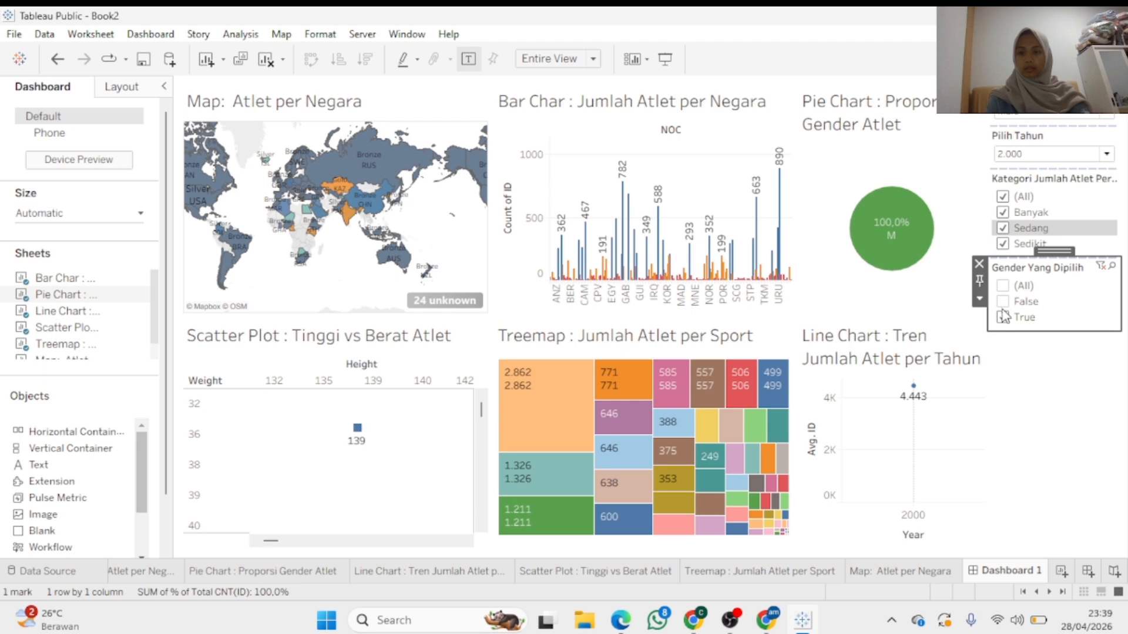
pyautogui.click(1003, 317)
pyautogui.click(1003, 302)
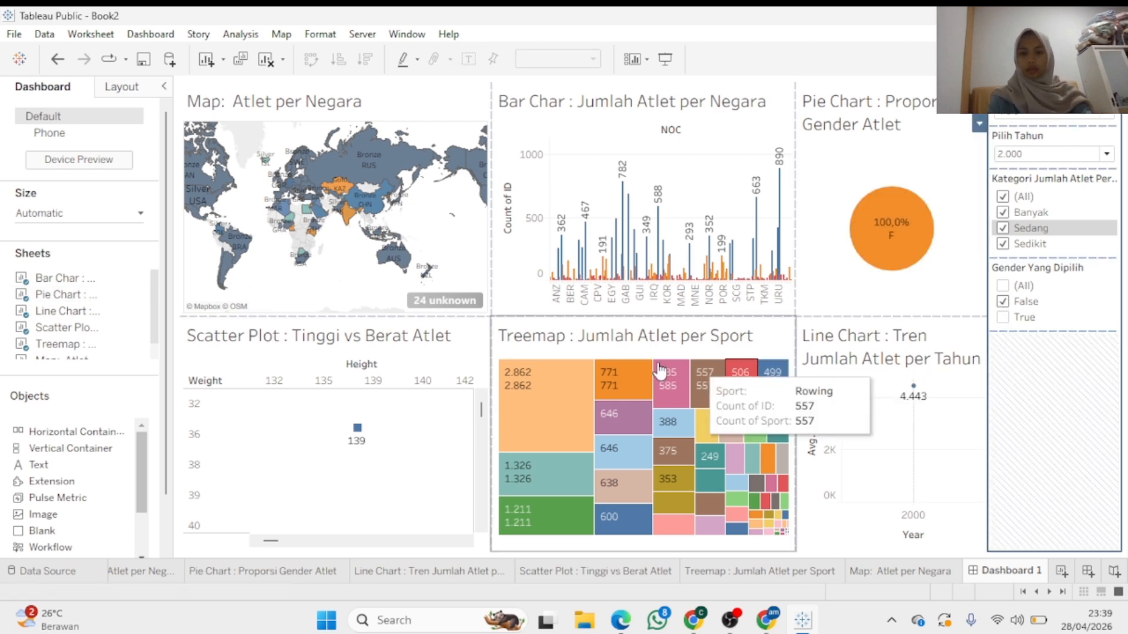
pyautogui.click(452, 353)
# Add the Kategori Tinggi Atlet filter card, test it, and keep Pendek, Sedang and Tinggi checked
pyautogui.click(498, 370)
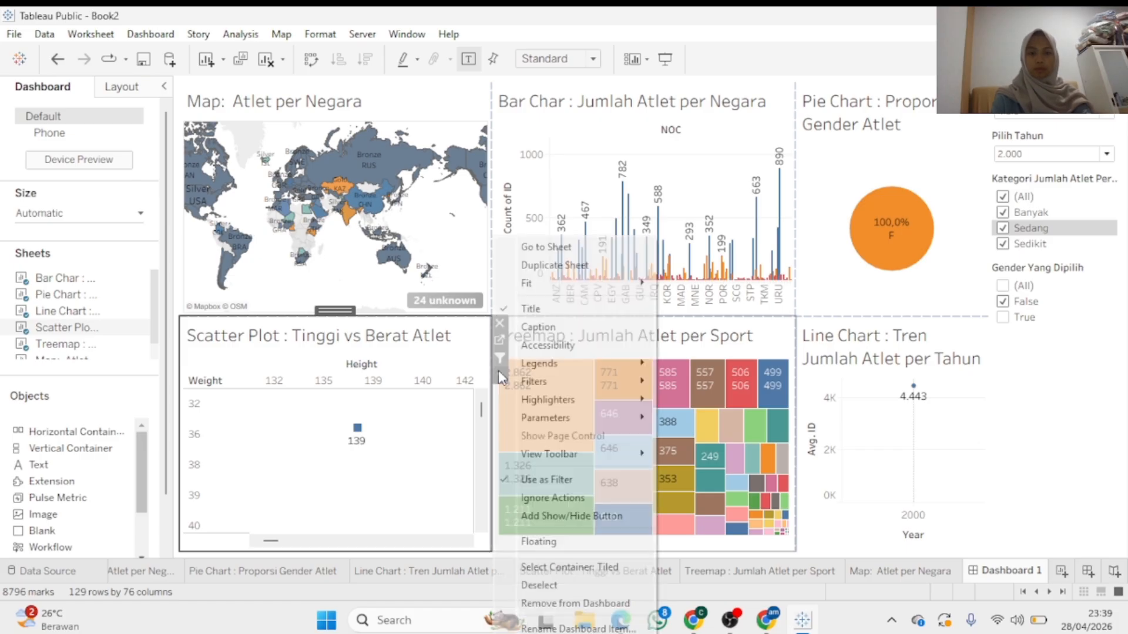
pyautogui.moveTo(580, 379)
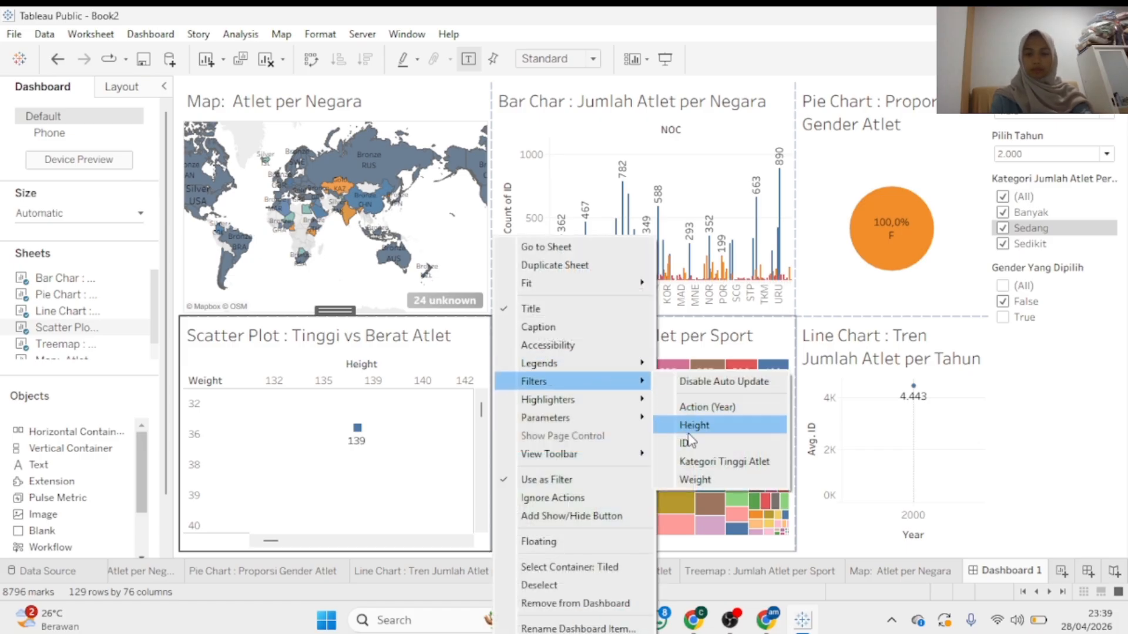
pyautogui.click(690, 461)
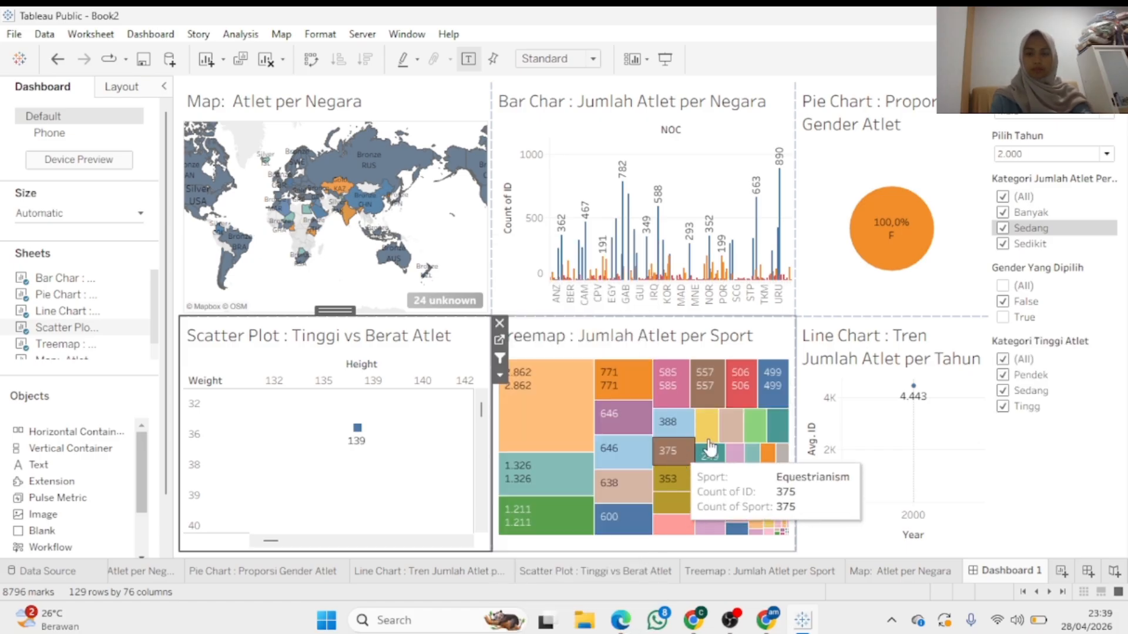
pyautogui.click(1009, 393)
pyautogui.click(1005, 409)
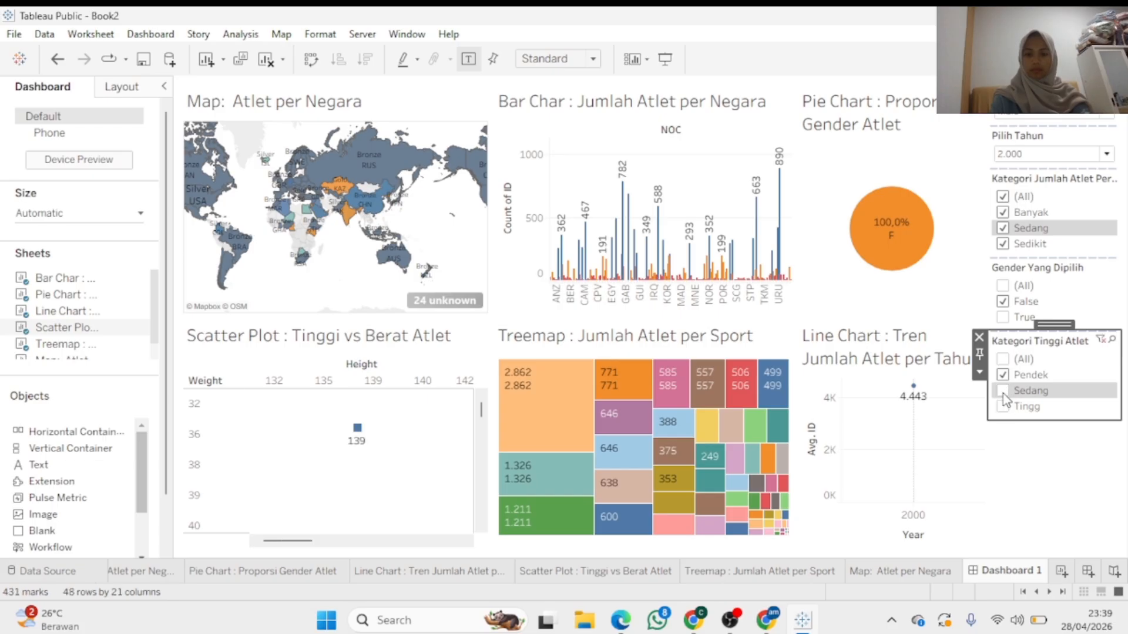
pyautogui.click(1002, 390)
pyautogui.click(1003, 359)
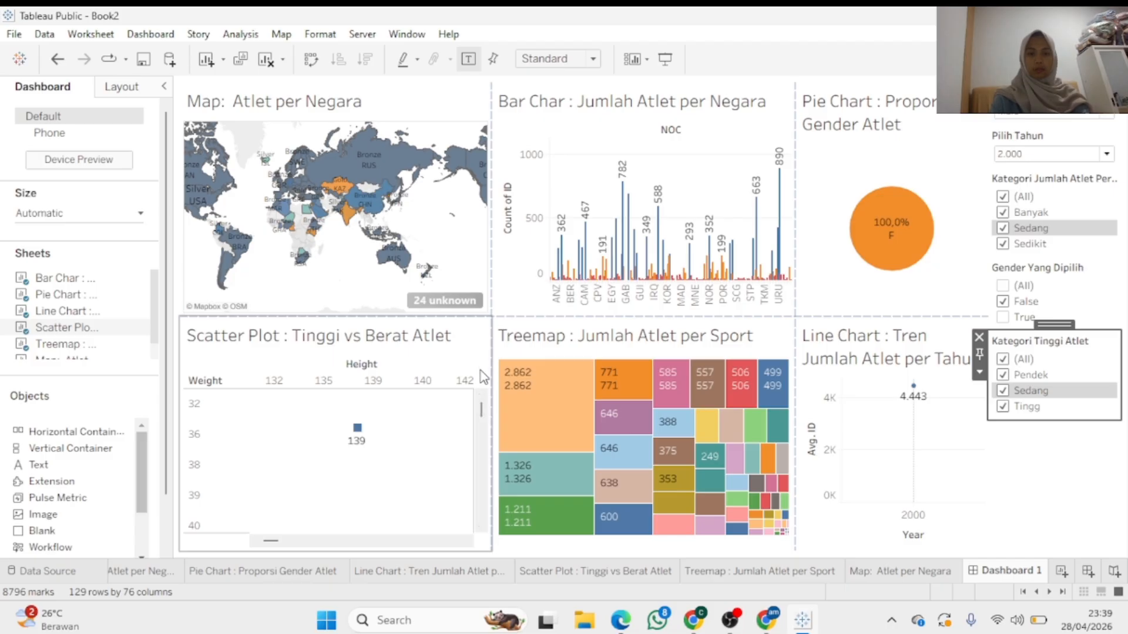
# Remove the Pilih Tahun year control from the dashboard via the scatter plot's options
pyautogui.click(482, 424)
pyautogui.click(500, 374)
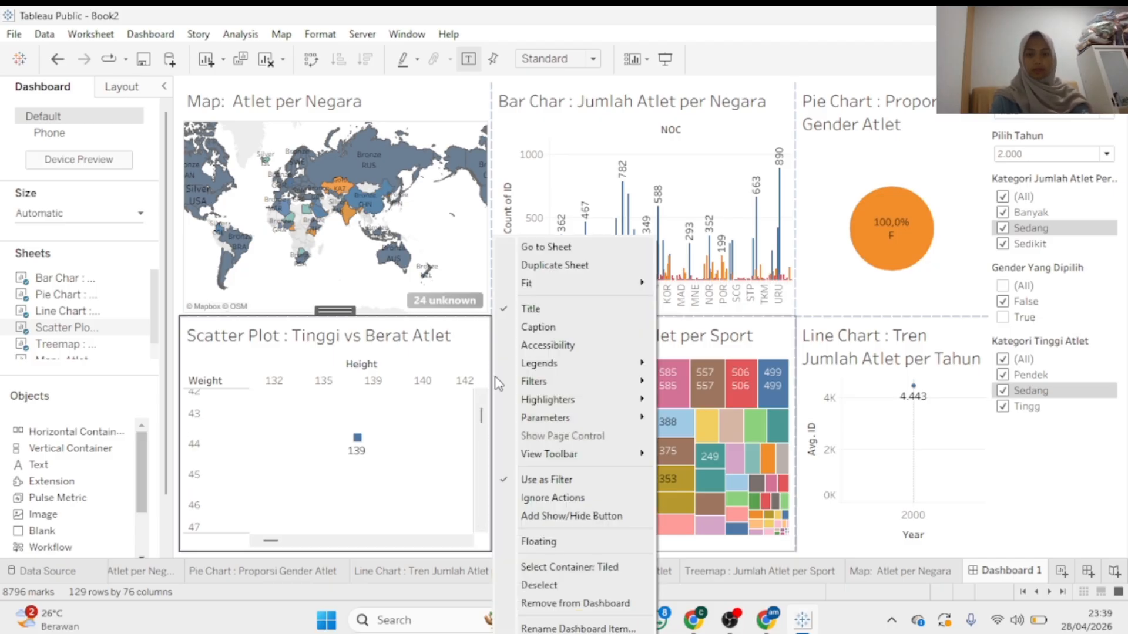
pyautogui.moveTo(546, 420)
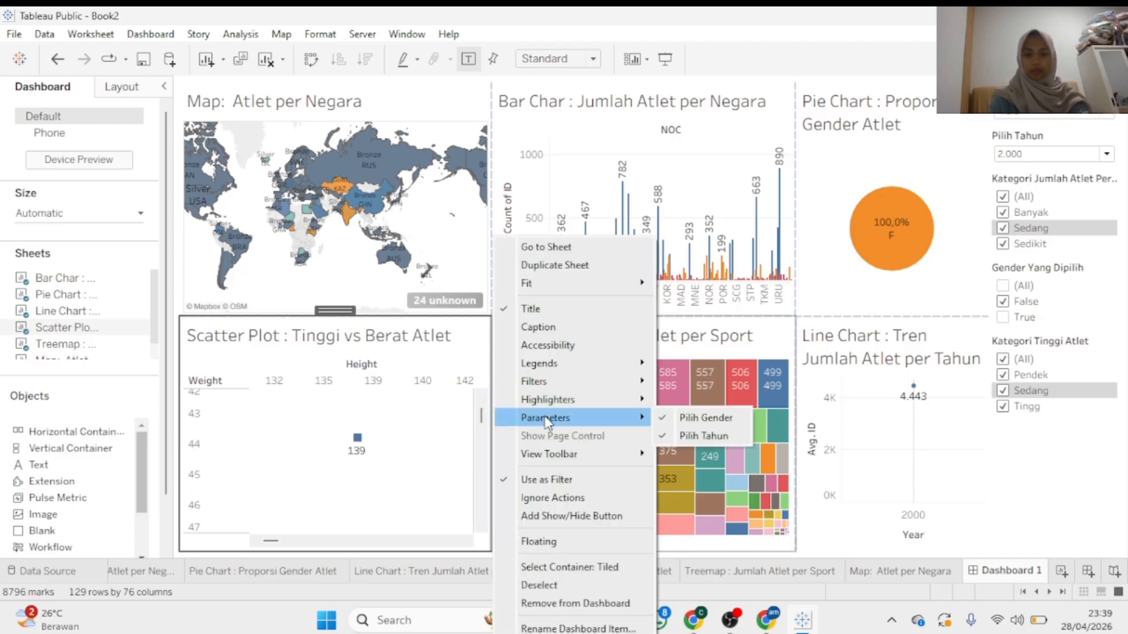
pyautogui.click(679, 438)
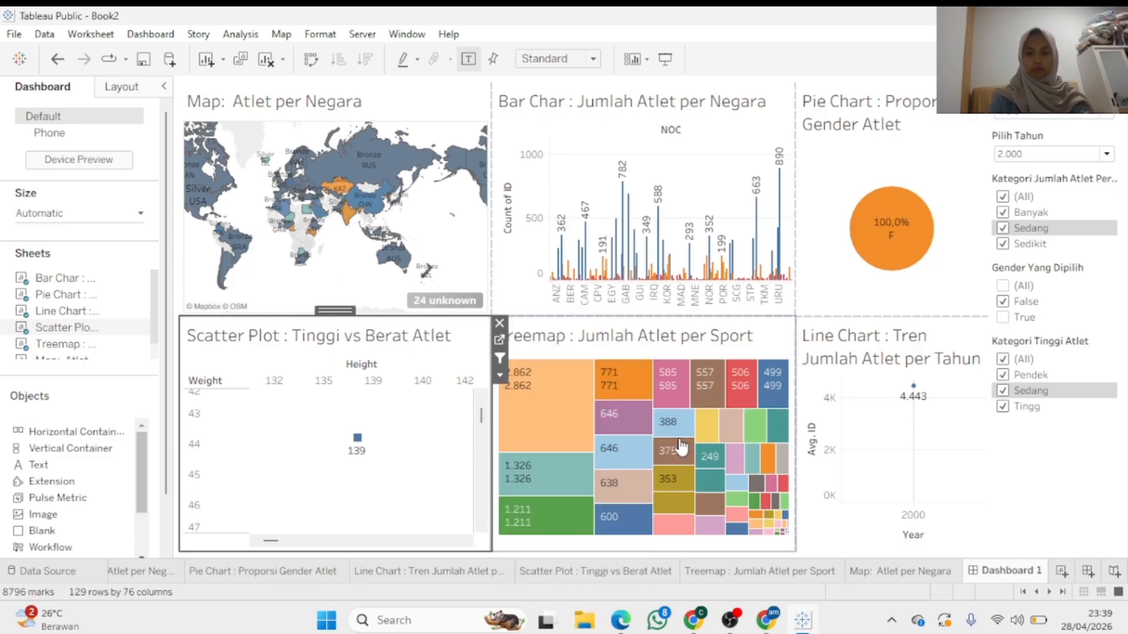
pyautogui.click(500, 375)
pyautogui.moveTo(534, 381)
pyautogui.click(448, 401)
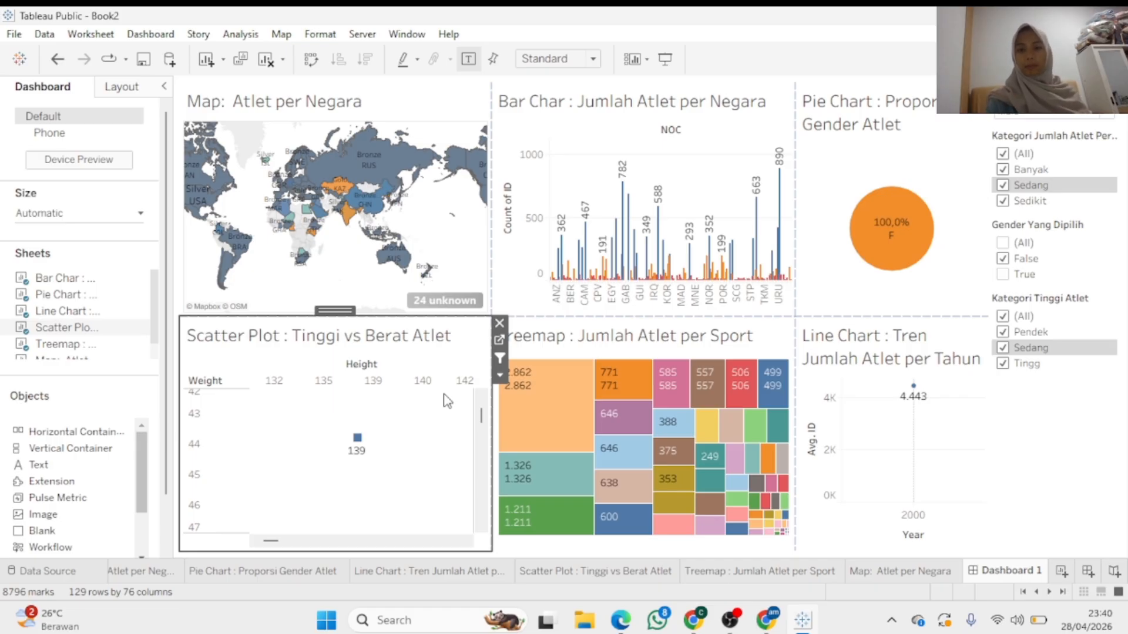
# Add a blank Dashboard 2 to the workbook
pyautogui.click(674, 267)
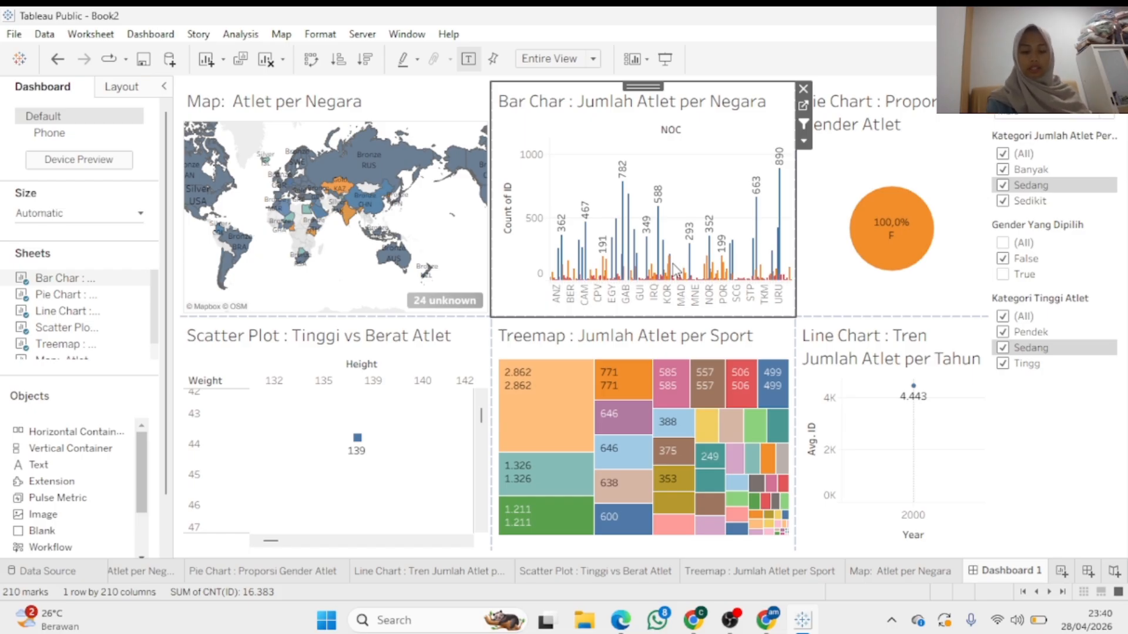
pyautogui.click(422, 218)
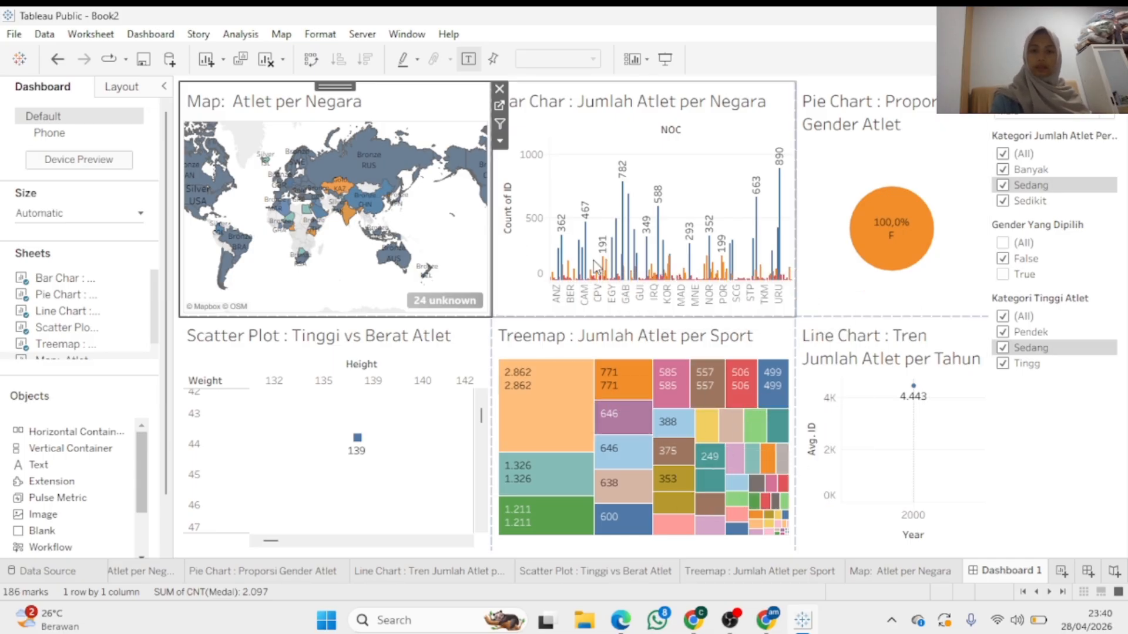
pyautogui.moveTo(632, 436)
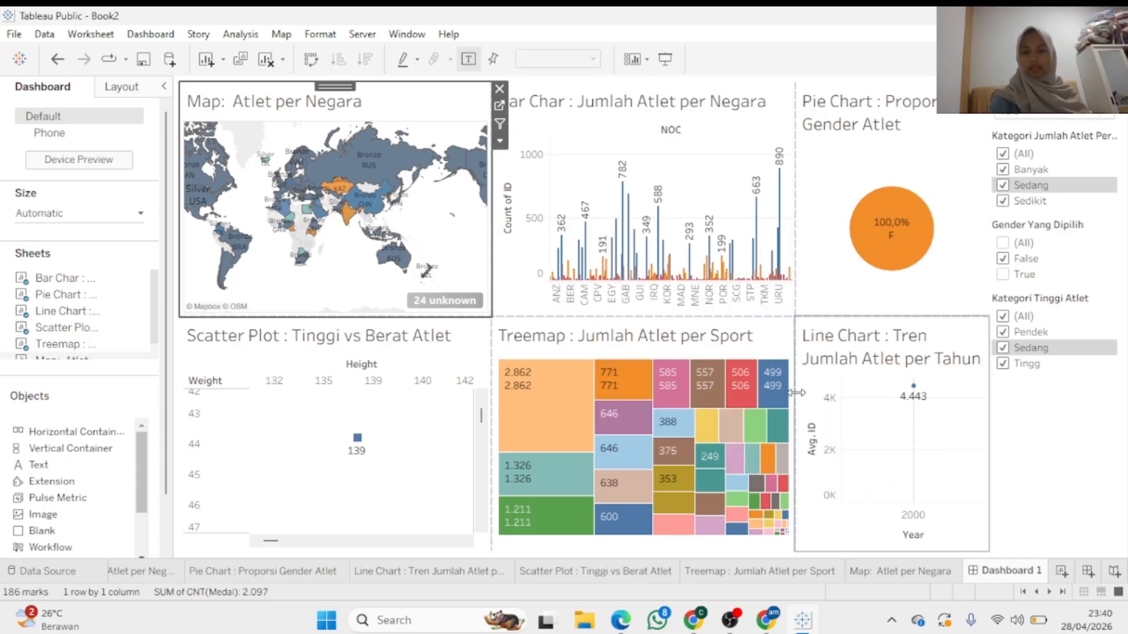
pyautogui.click(1088, 571)
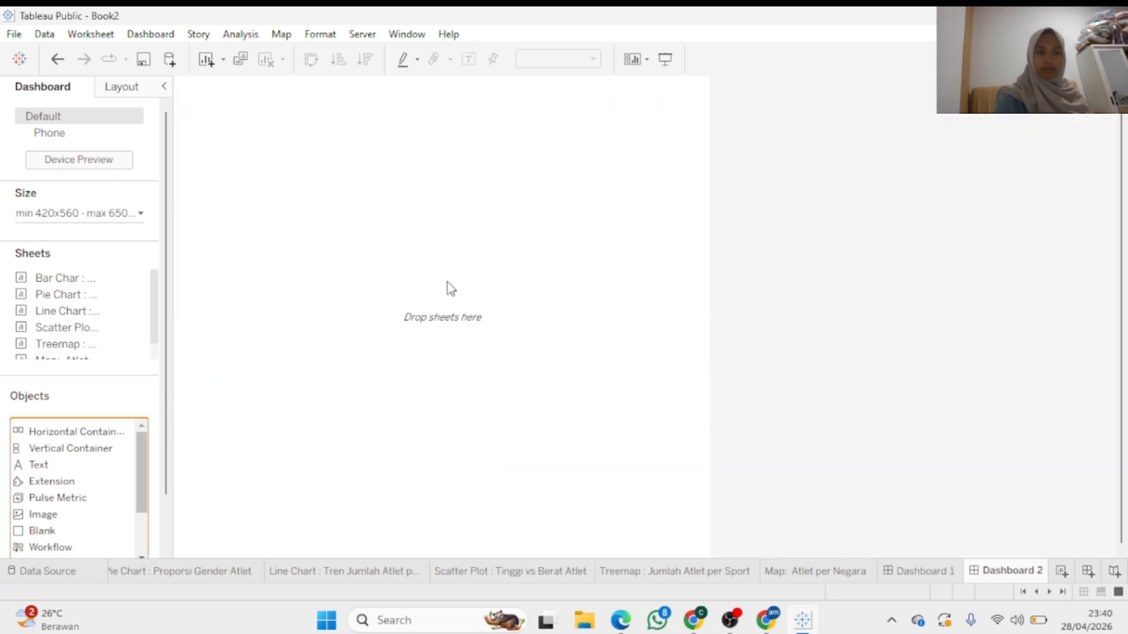
# Create Story 1 and delete the unused Dashboard 2 tab
pyautogui.click(1115, 573)
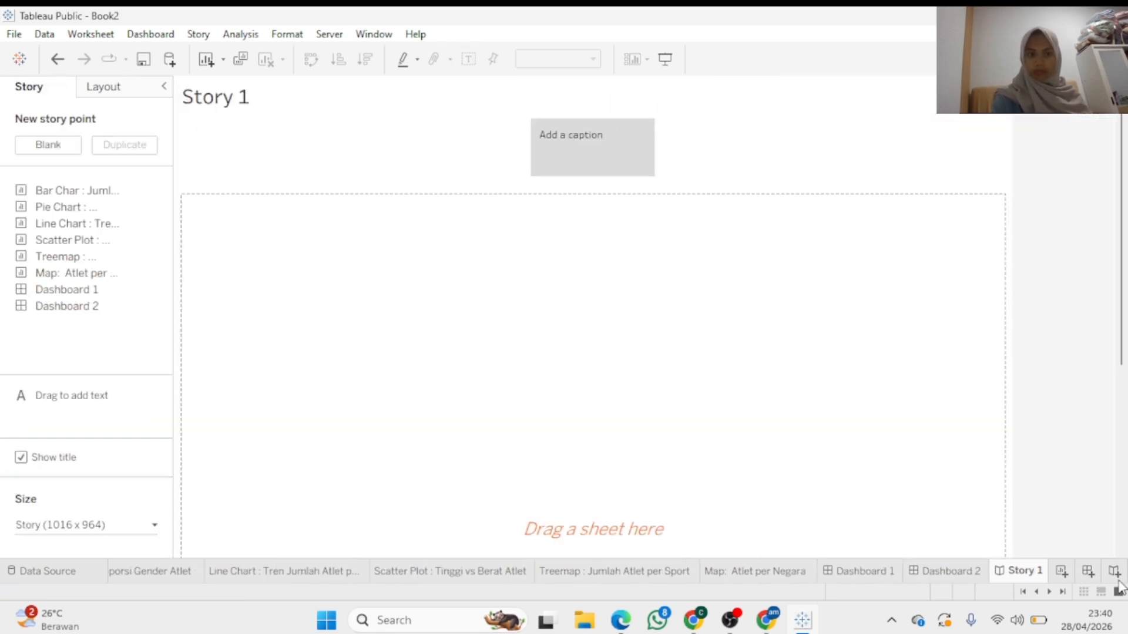
pyautogui.rightClick(974, 563)
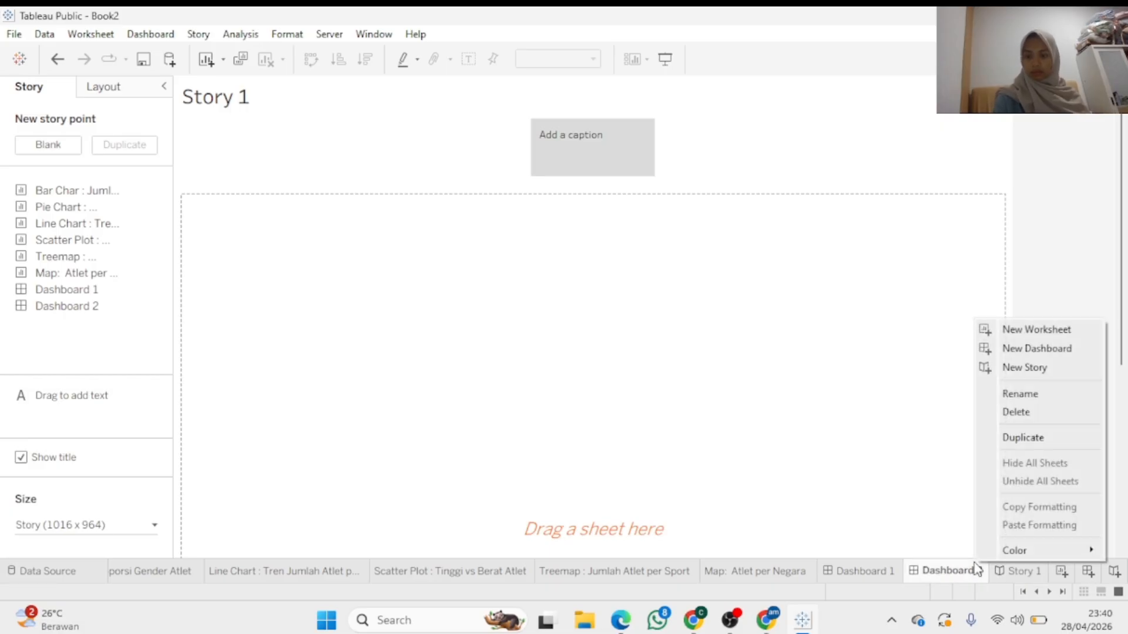
pyautogui.click(1031, 413)
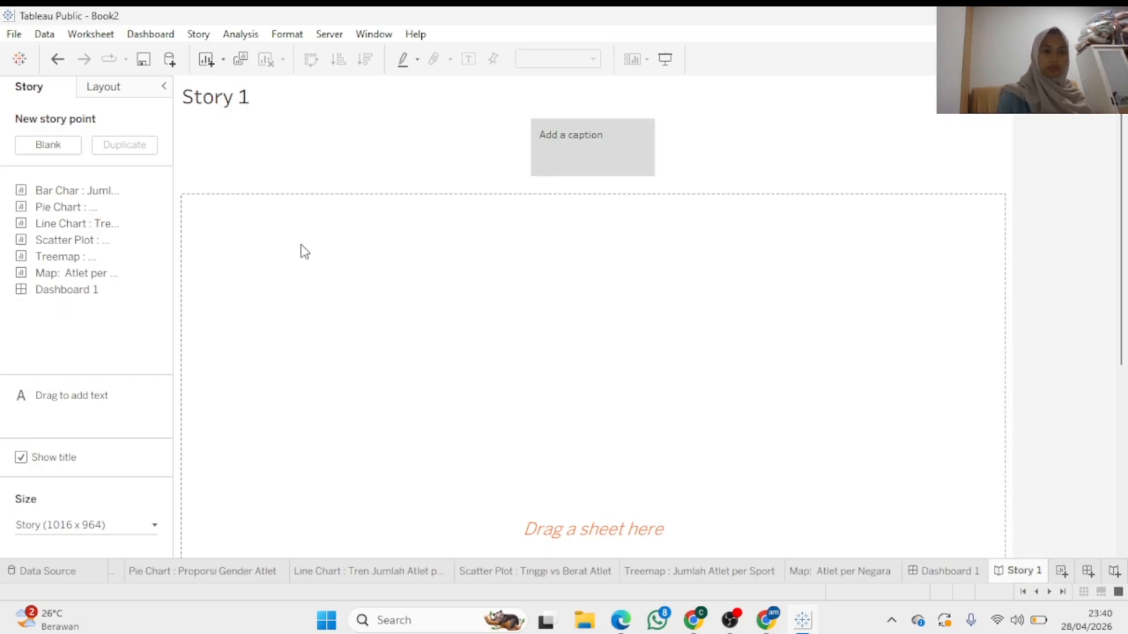
# Place the Bar Chart sheet on Story 1's first story point, leaving the caption box above the NOC chart empty
pyautogui.moveTo(129, 193)
pyautogui.moveTo(129, 193); pyautogui.dragTo(338, 283)
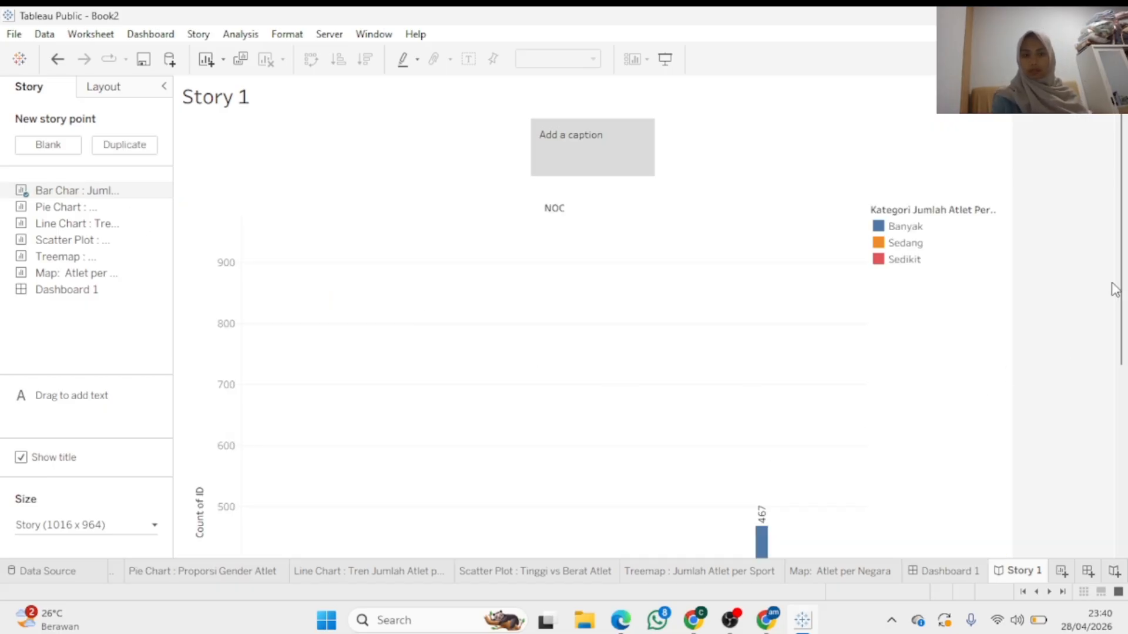
pyautogui.moveTo(1122, 269)
pyautogui.mouseDown()
pyautogui.moveTo(1110, 395)
pyautogui.moveTo(1112, 255)
pyautogui.mouseUp()
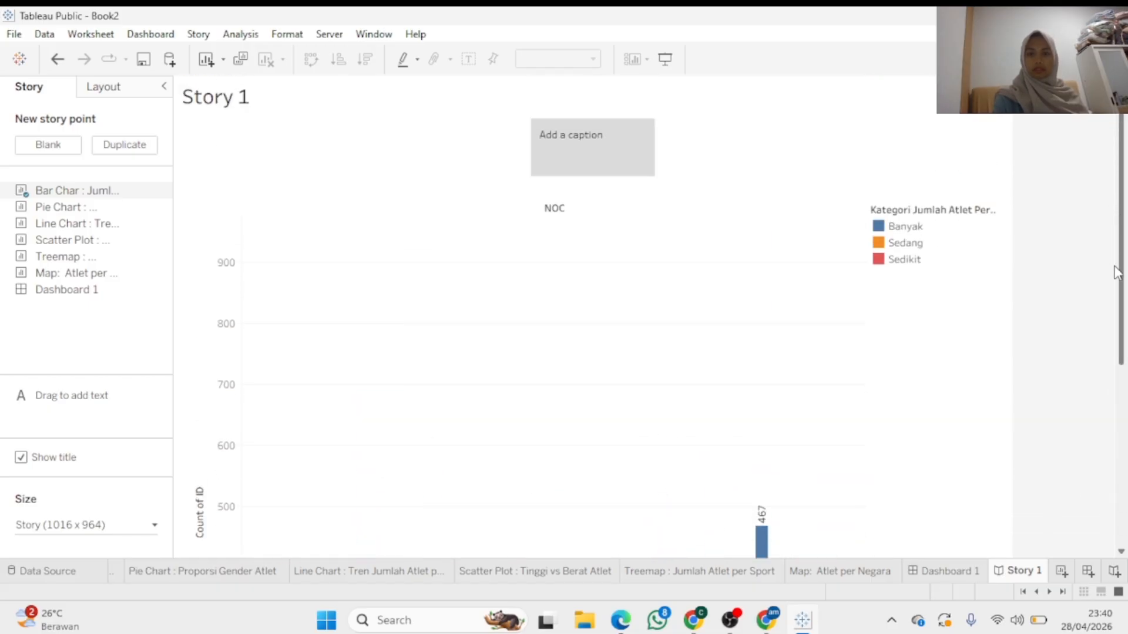
pyautogui.scroll(-5, 1063, 448)
pyautogui.scroll(5, 1059, 466)
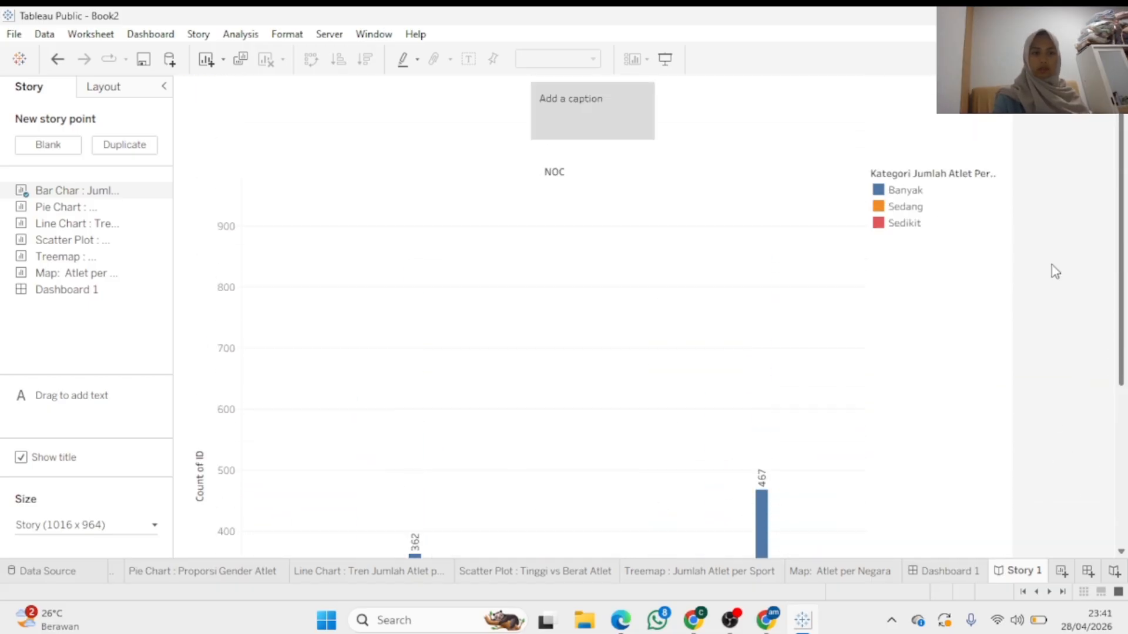
pyautogui.moveTo(147, 192)
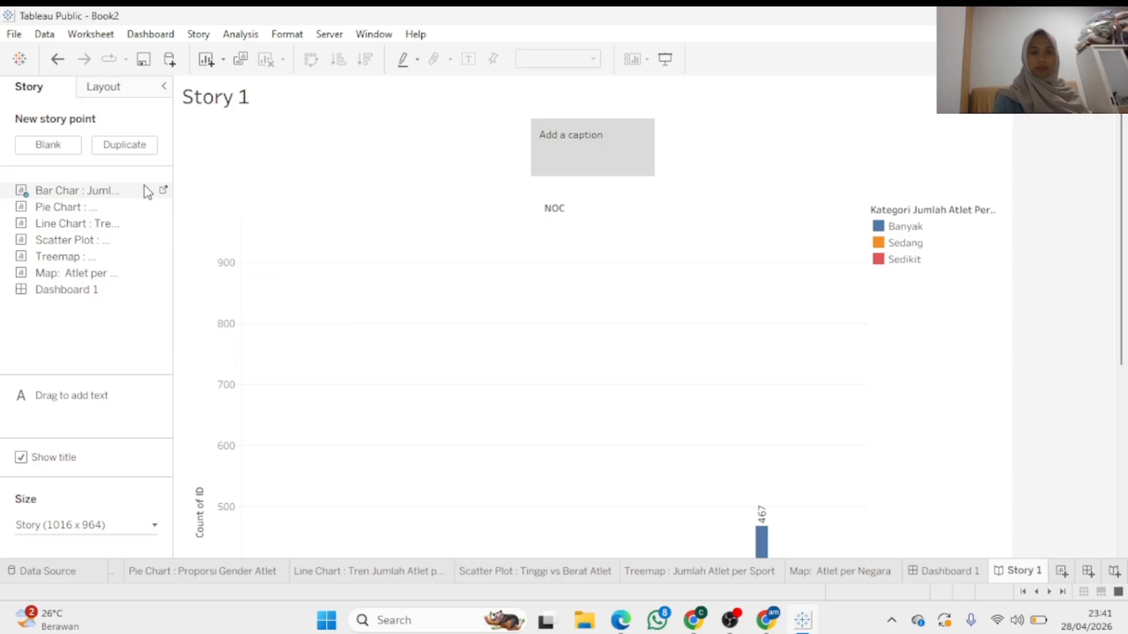
pyautogui.scroll(-2, 1119, 298)
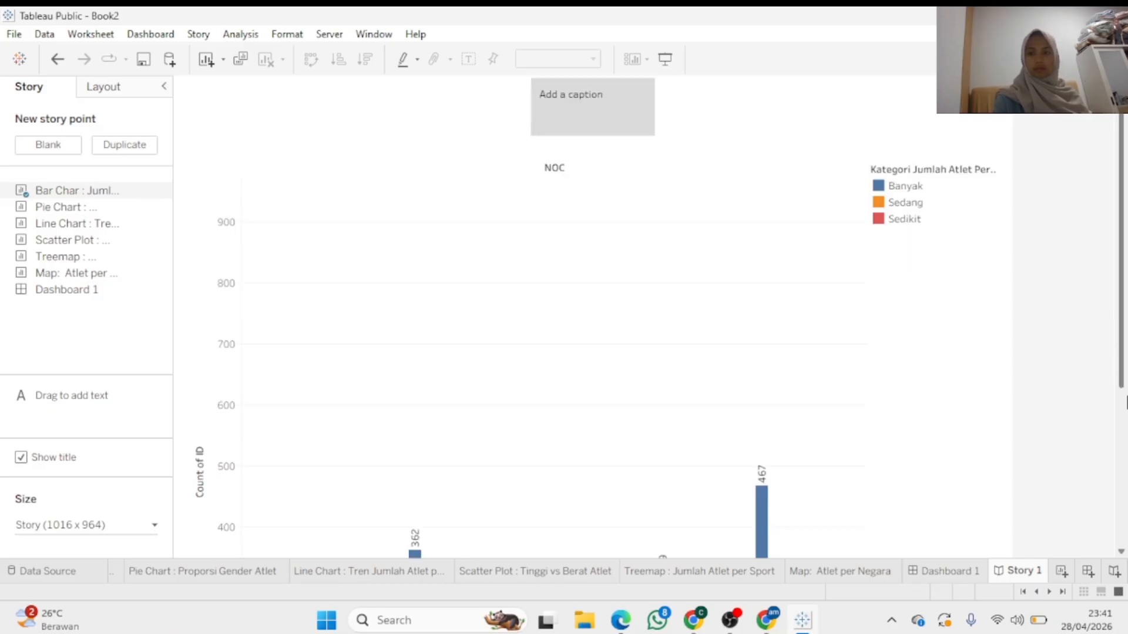
pyautogui.scroll(2, 1122, 298)
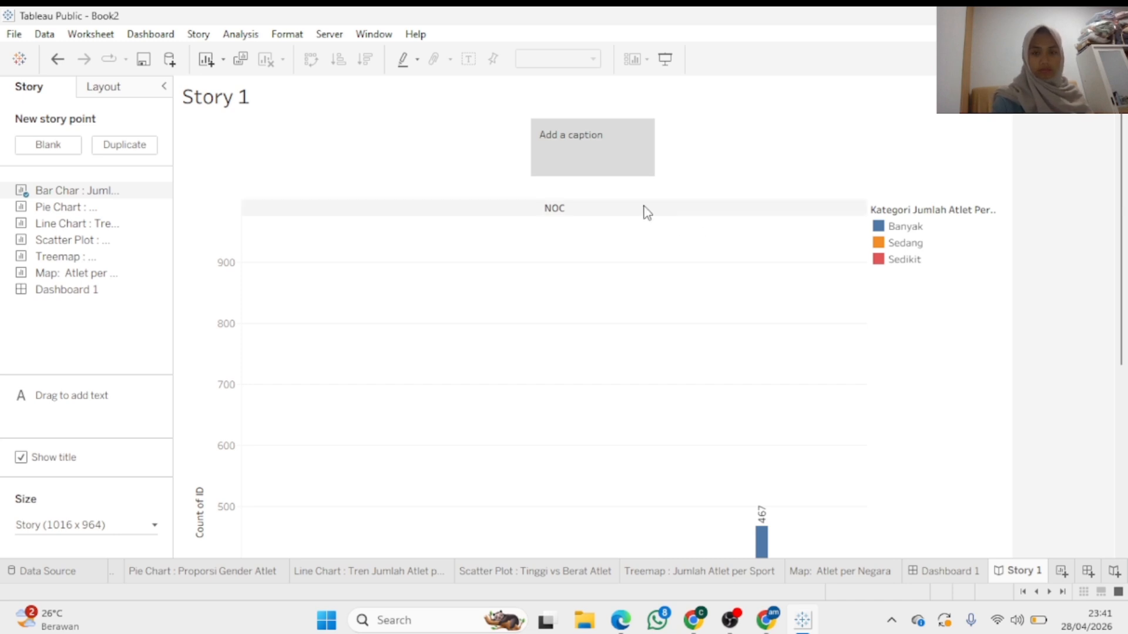
pyautogui.click(579, 130)
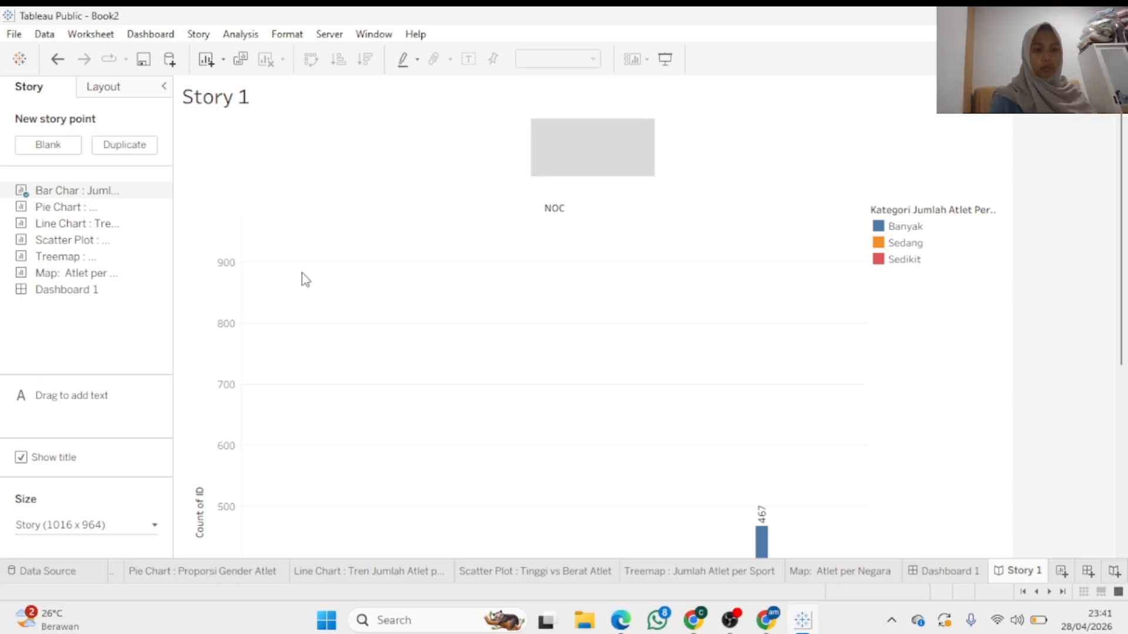
pyautogui.moveTo(93, 228)
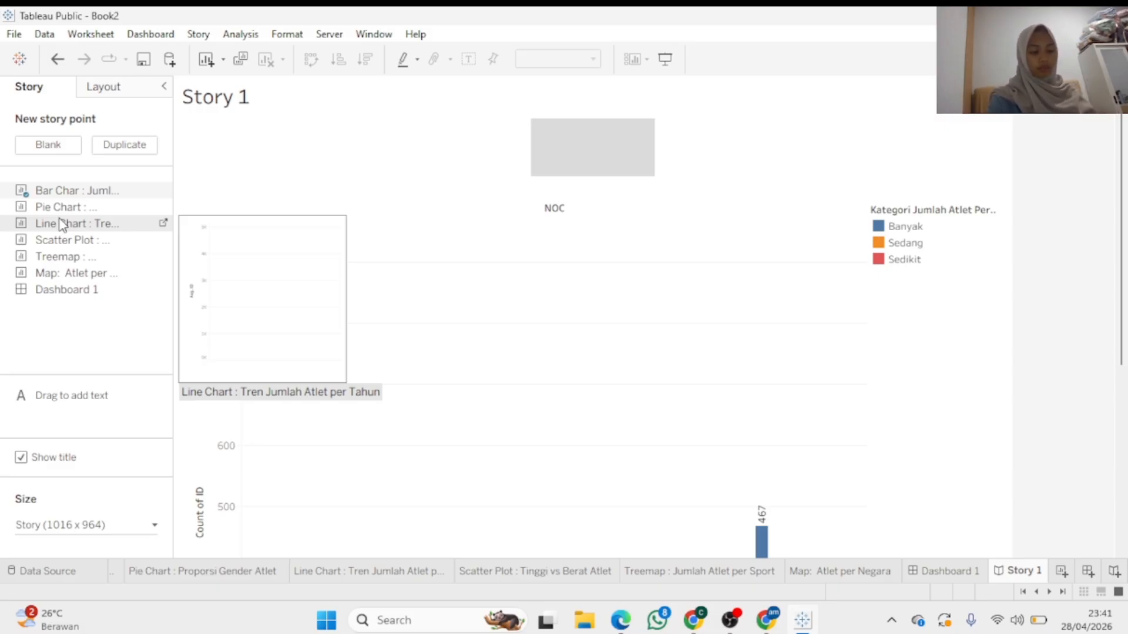
# Drag the Scatter Plot sheet toward the canvas while Story 1 shows the Line Chart point
pyautogui.moveTo(43, 239); pyautogui.dragTo(224, 252)
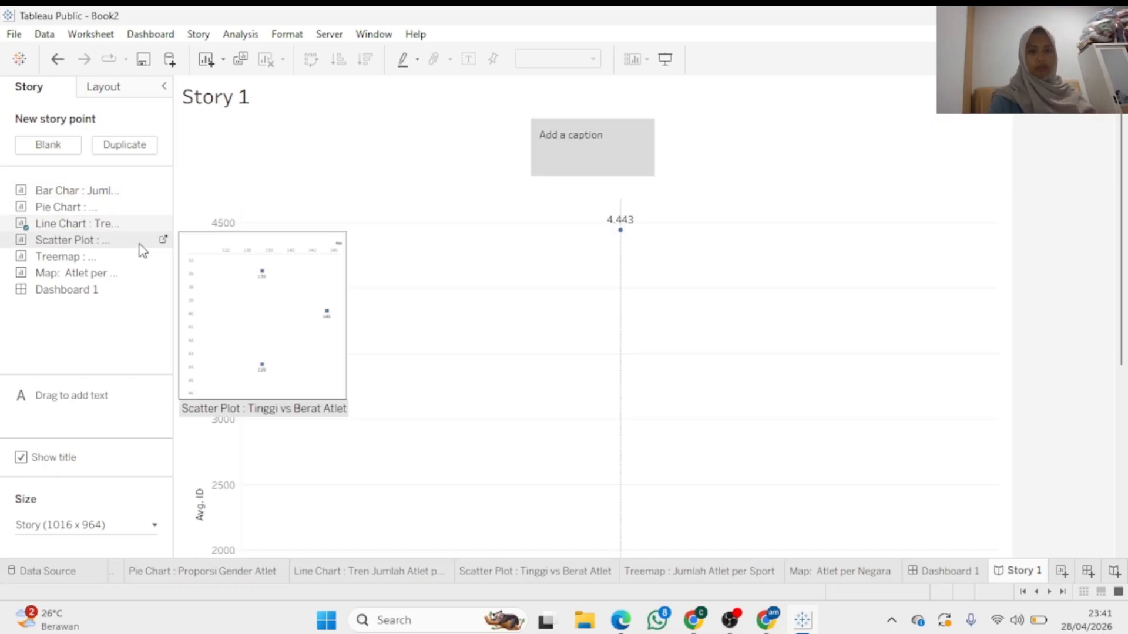
pyautogui.moveTo(1125, 196); pyautogui.dragTo(1125, 226)
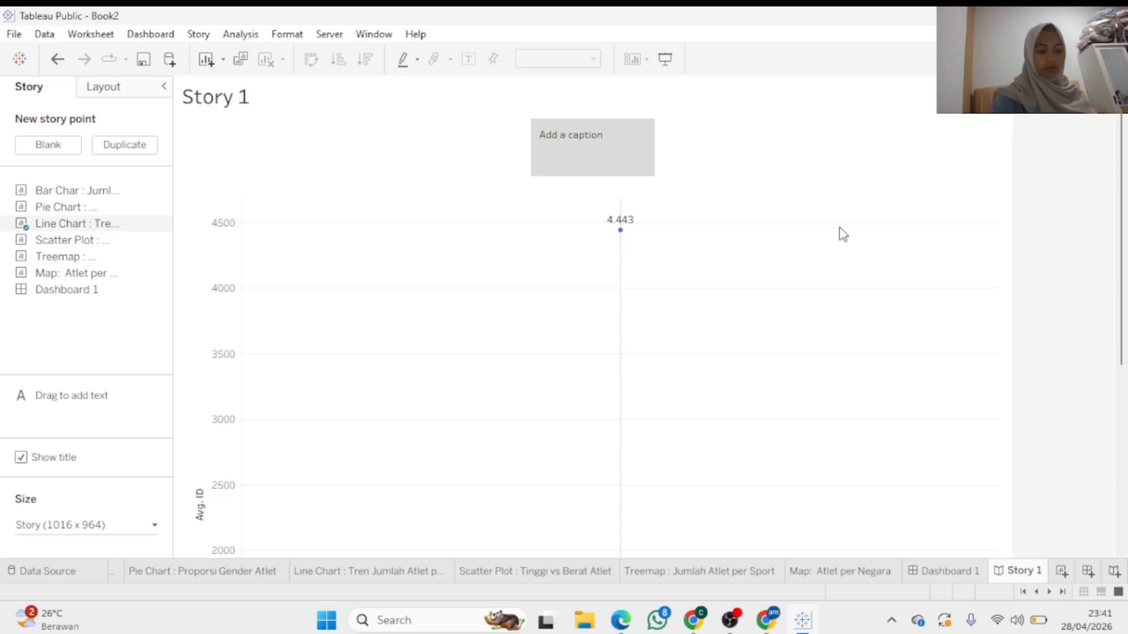
# Caption the Line Chart point 'Pada Line chart, dapat dilihat bahwa jumlah atlet cenderung meningkat…' and widen the box
pyautogui.click(604, 140)
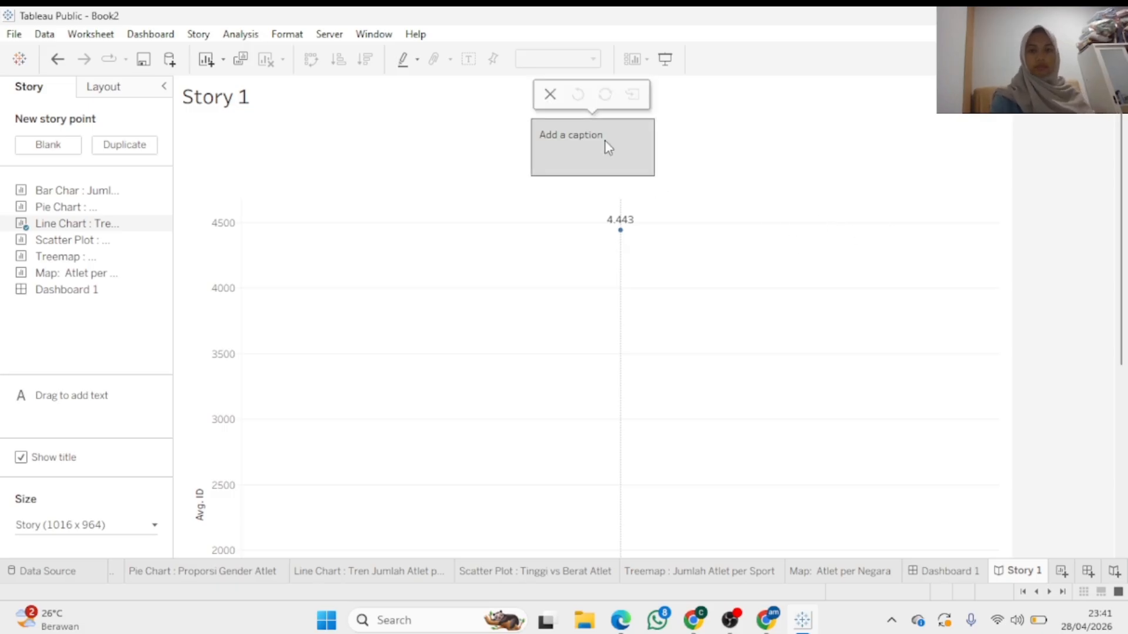
pyautogui.click(605, 140)
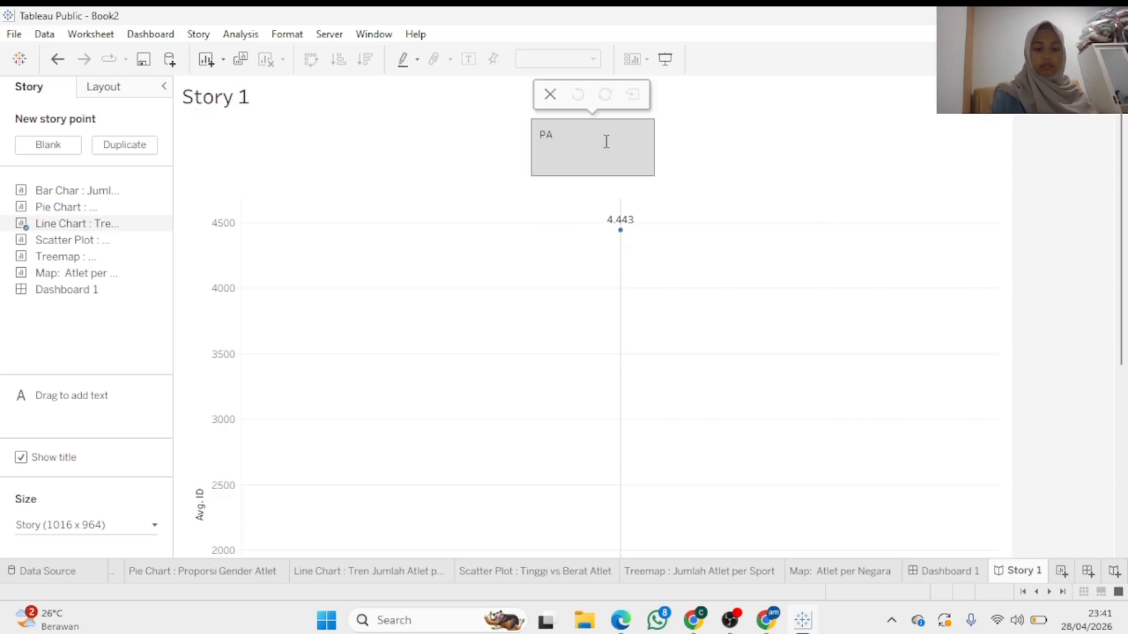
pyautogui.press('BackSpace')
pyautogui.press('BackSpace')
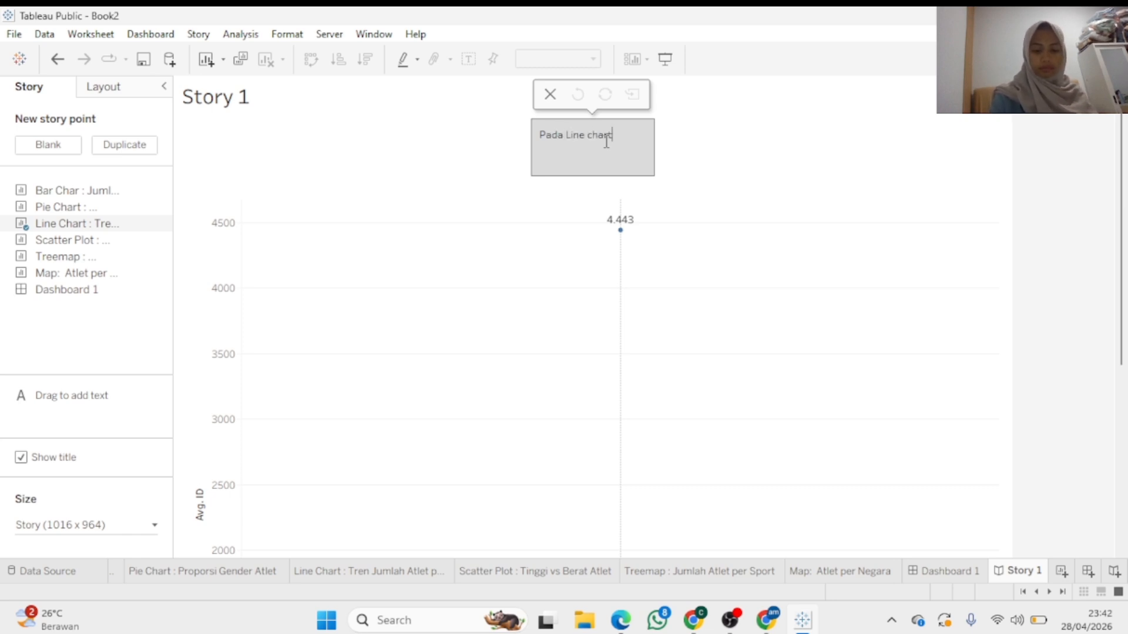
pyautogui.write('pat')
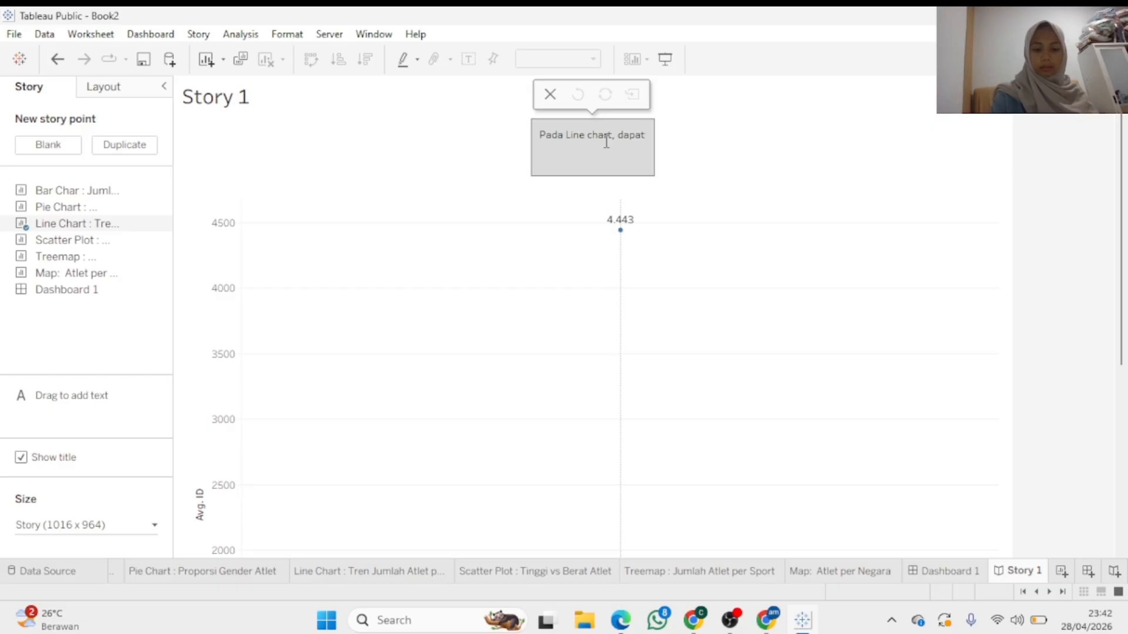
pyautogui.write(' diliha')
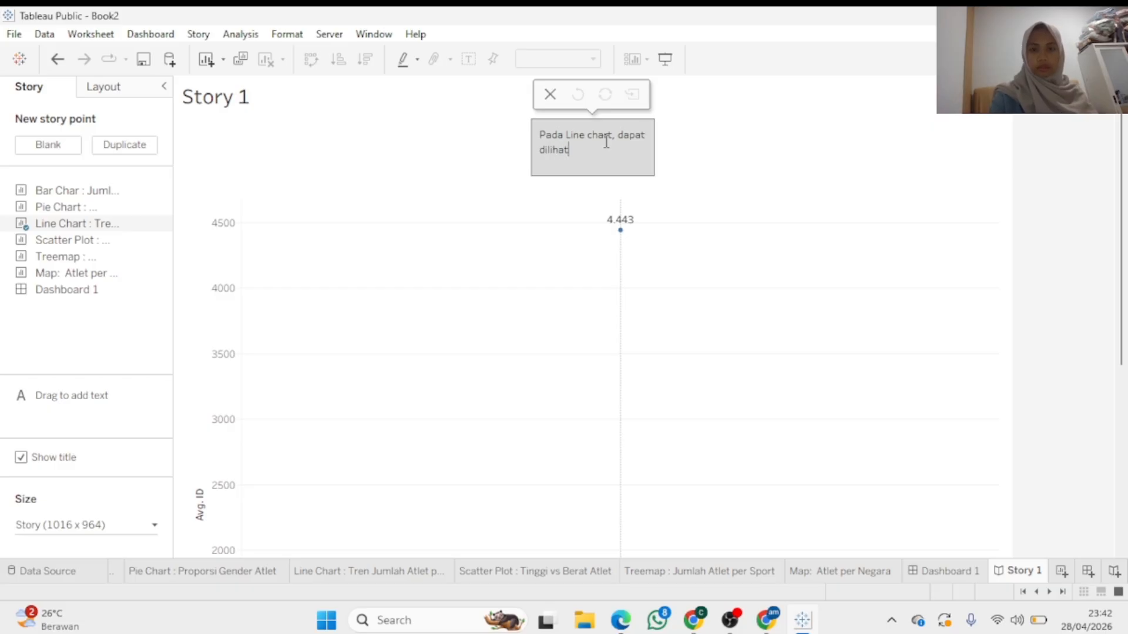
pyautogui.write('t')
pyautogui.moveTo(653, 148); pyautogui.dragTo(808, 165)
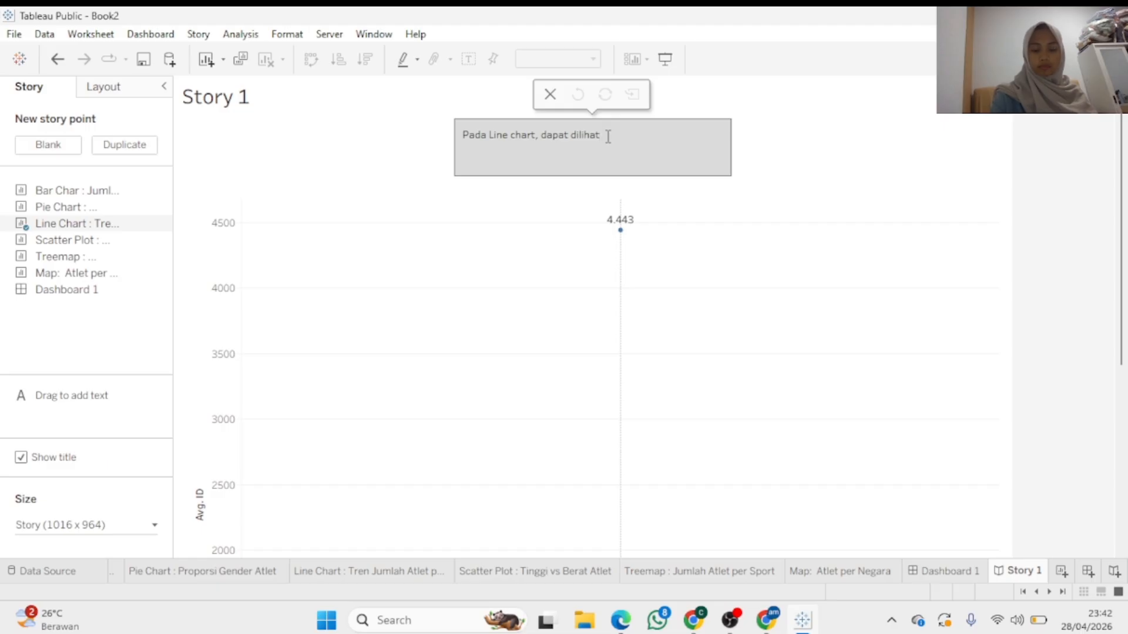
pyautogui.write('bahwa')
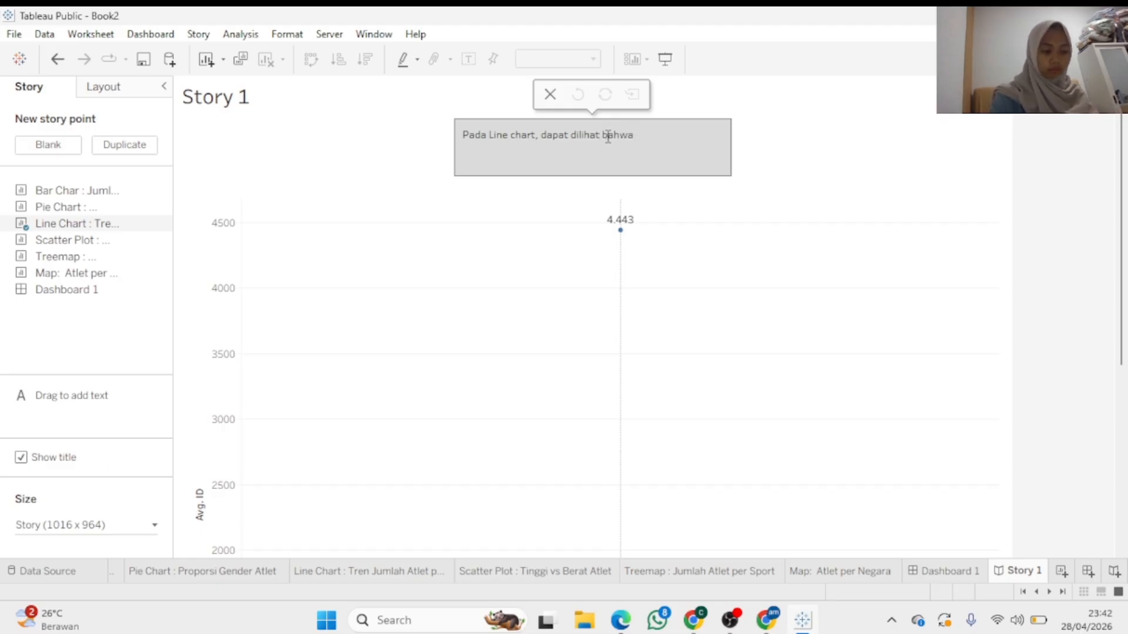
pyautogui.write(' jum')
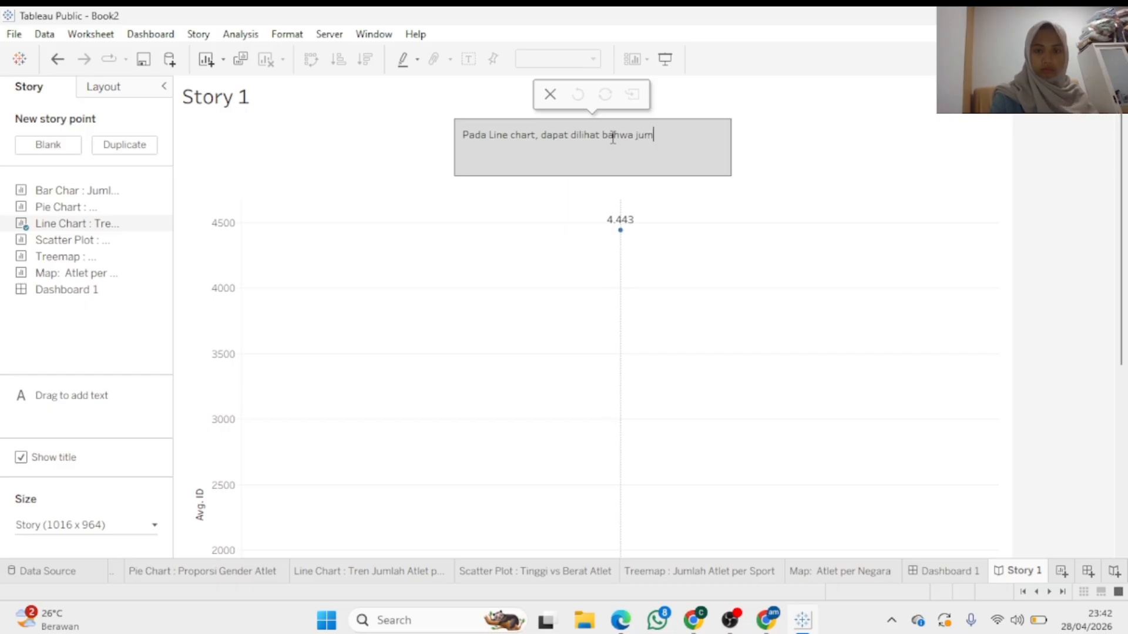
pyautogui.write('lah at')
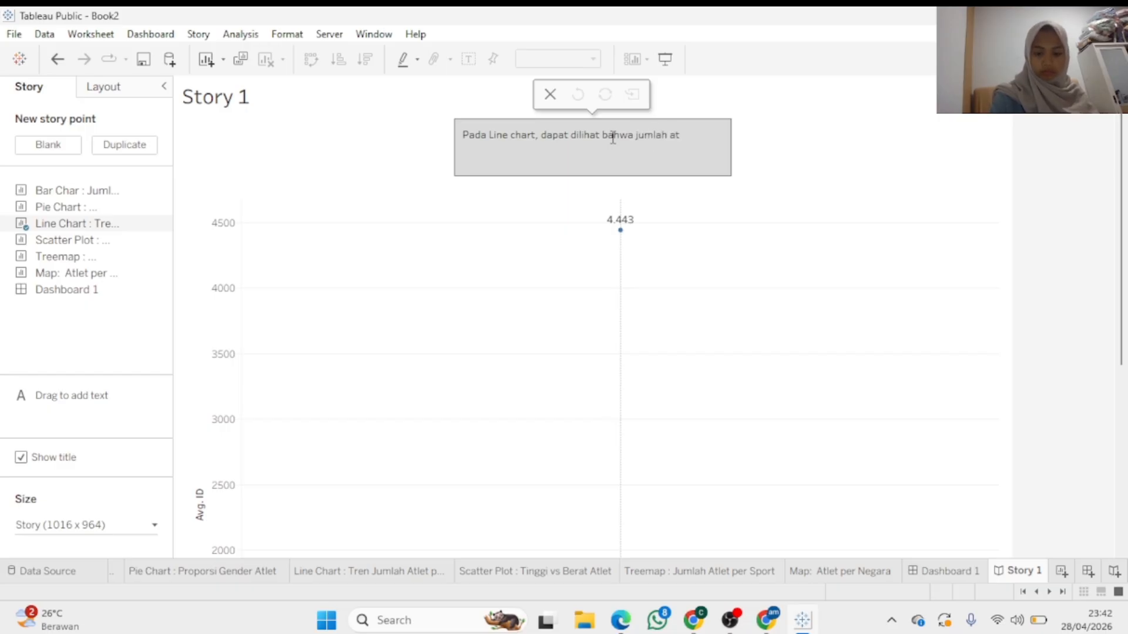
pyautogui.write('let')
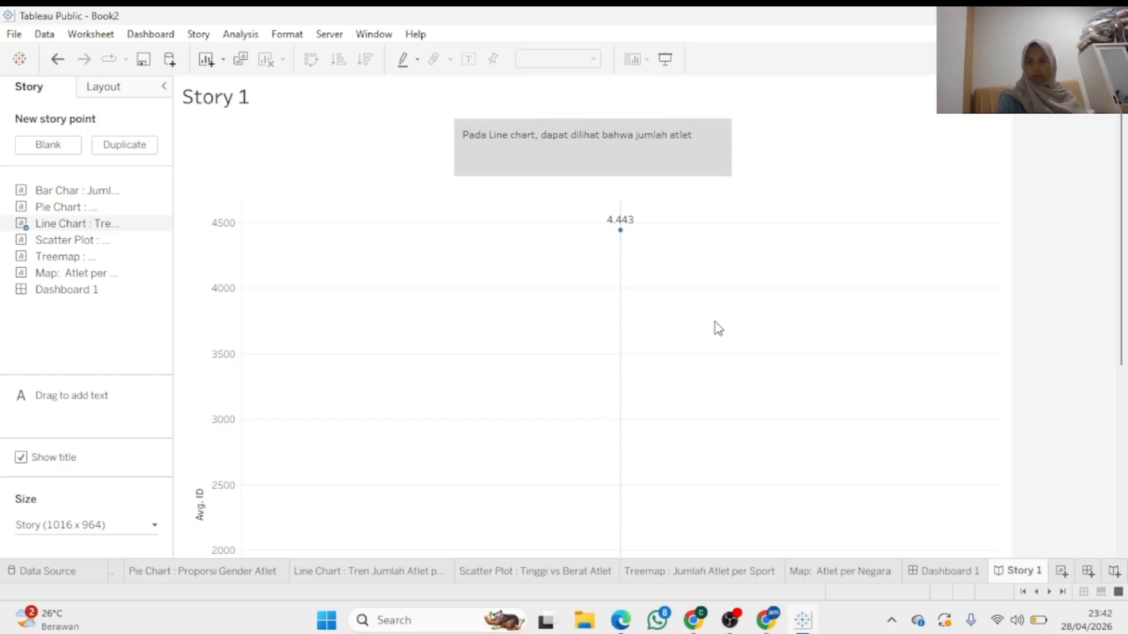
pyautogui.write(' cenderung')
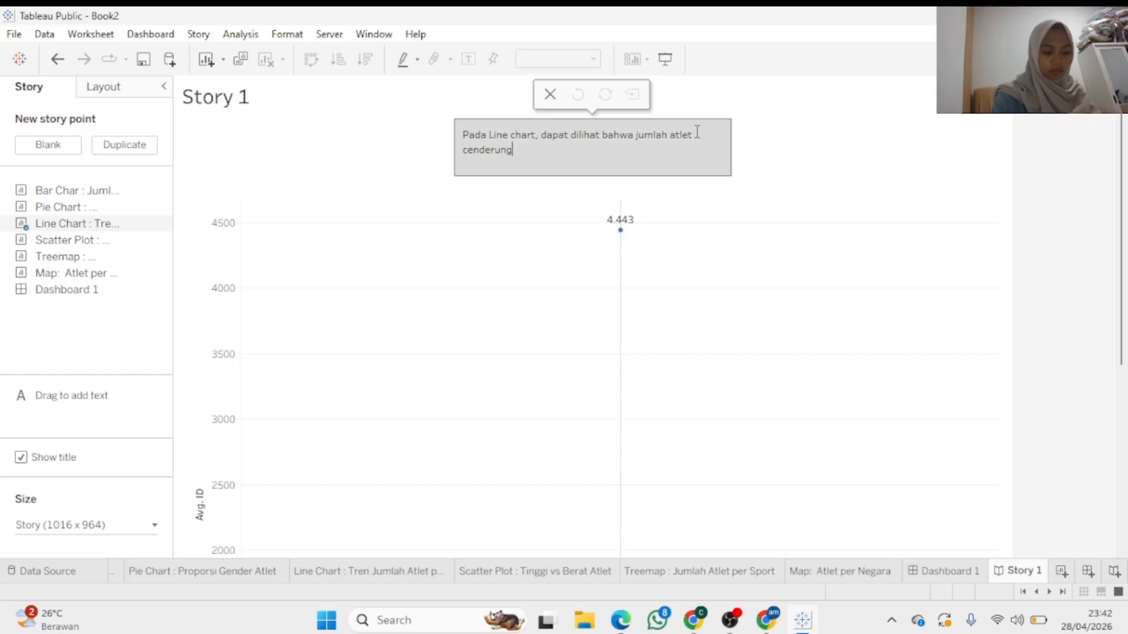
pyautogui.write(' meni')
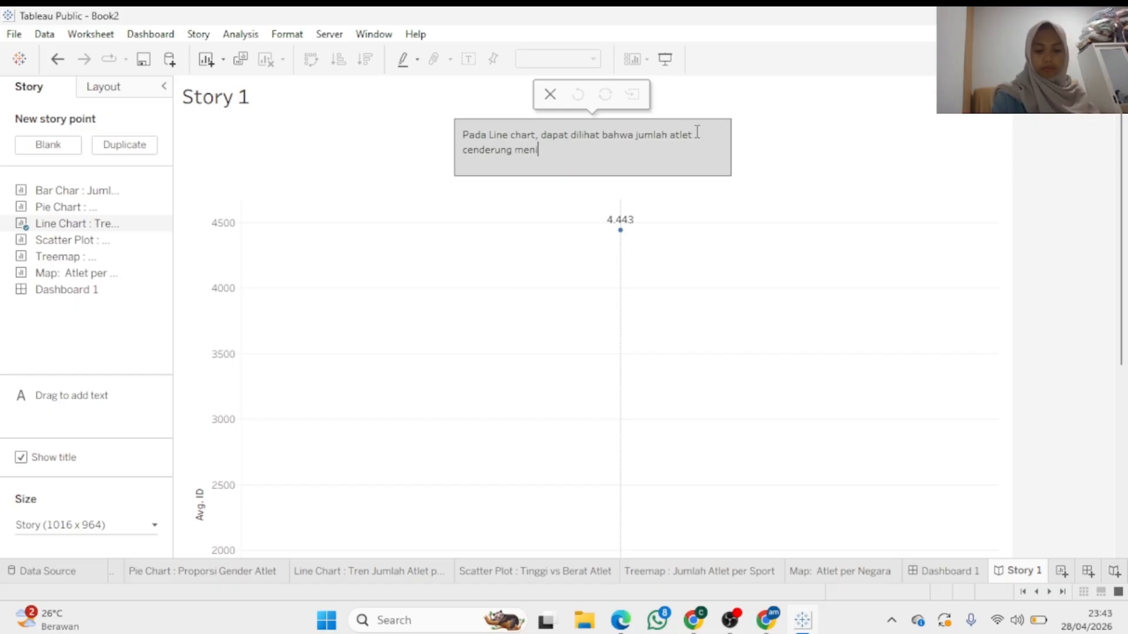
pyautogui.write('ngkat dari t')
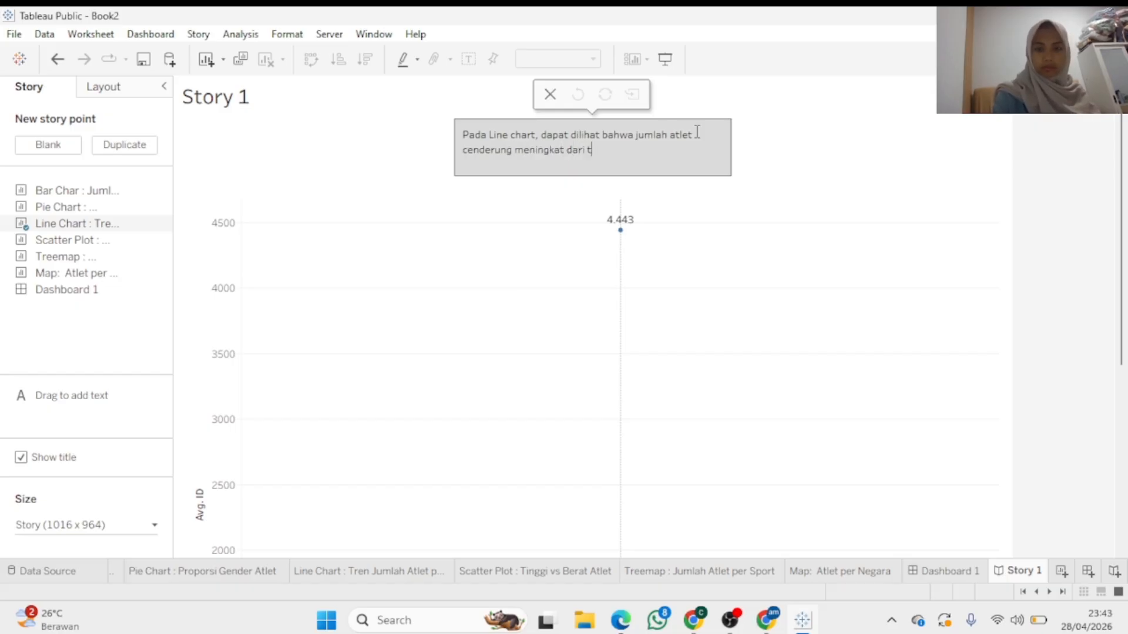
pyautogui.write('ahun ke ta')
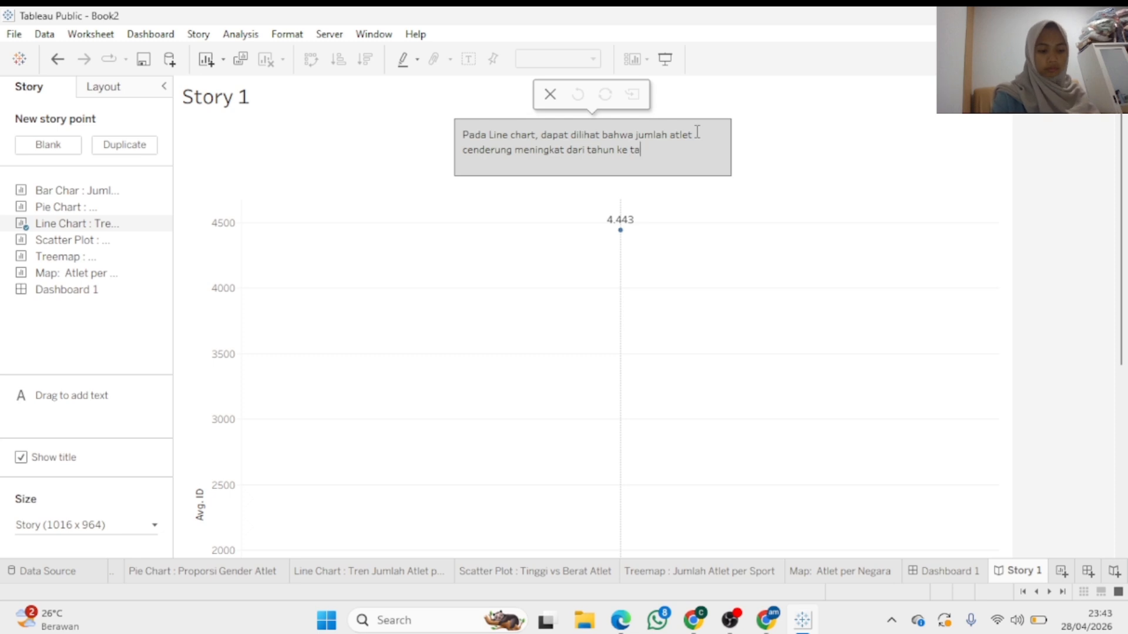
pyautogui.write('hu')
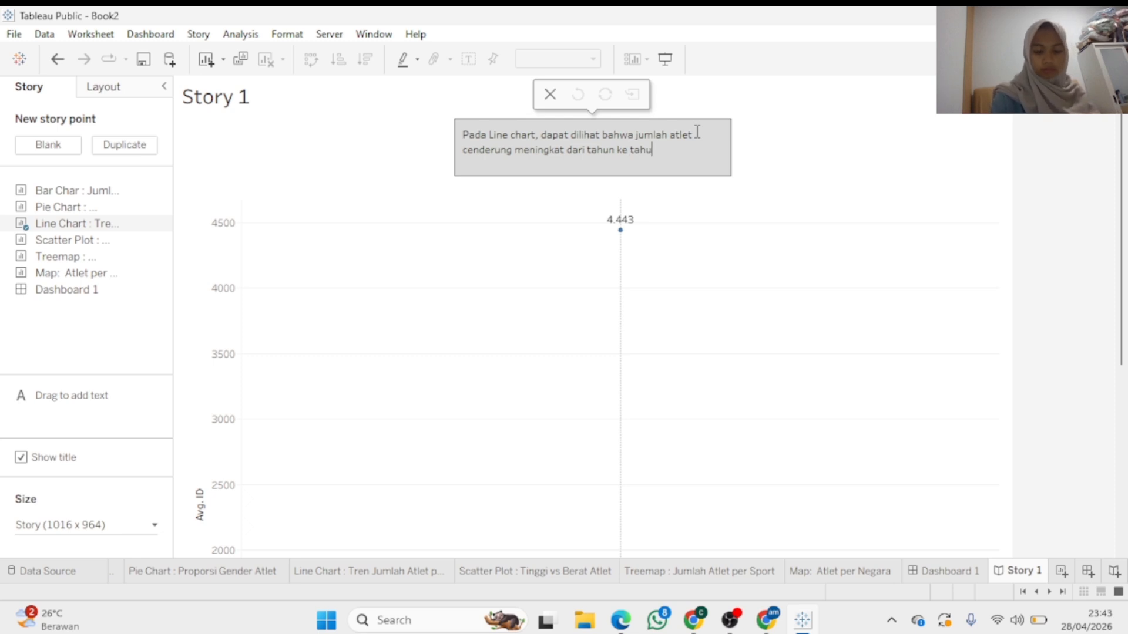
pyautogui.write('n')
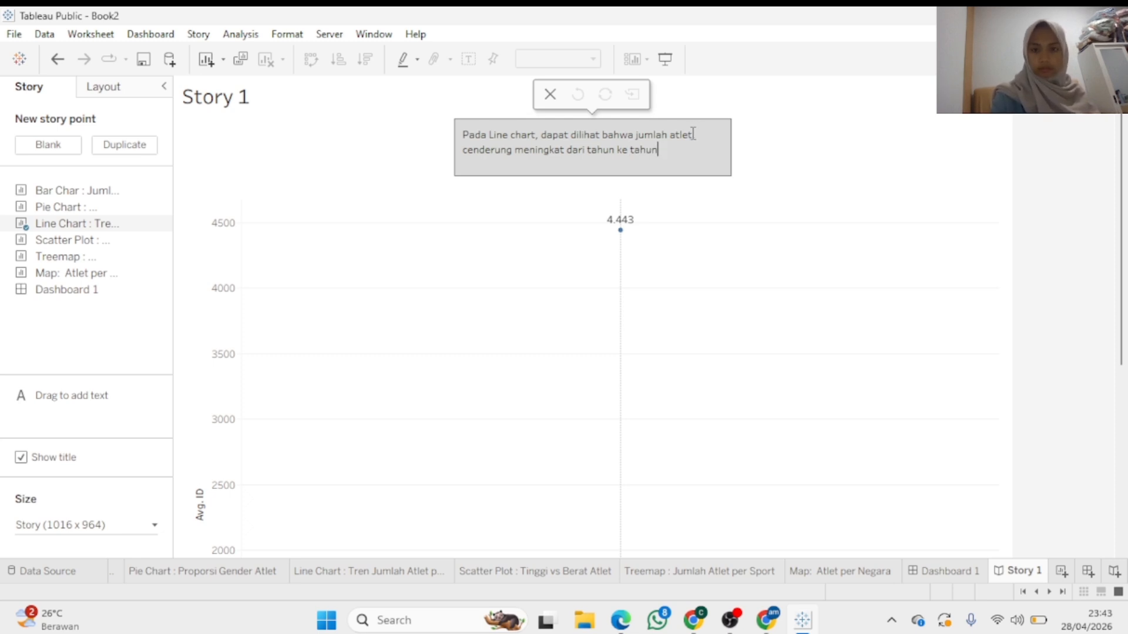
pyautogui.write('.')
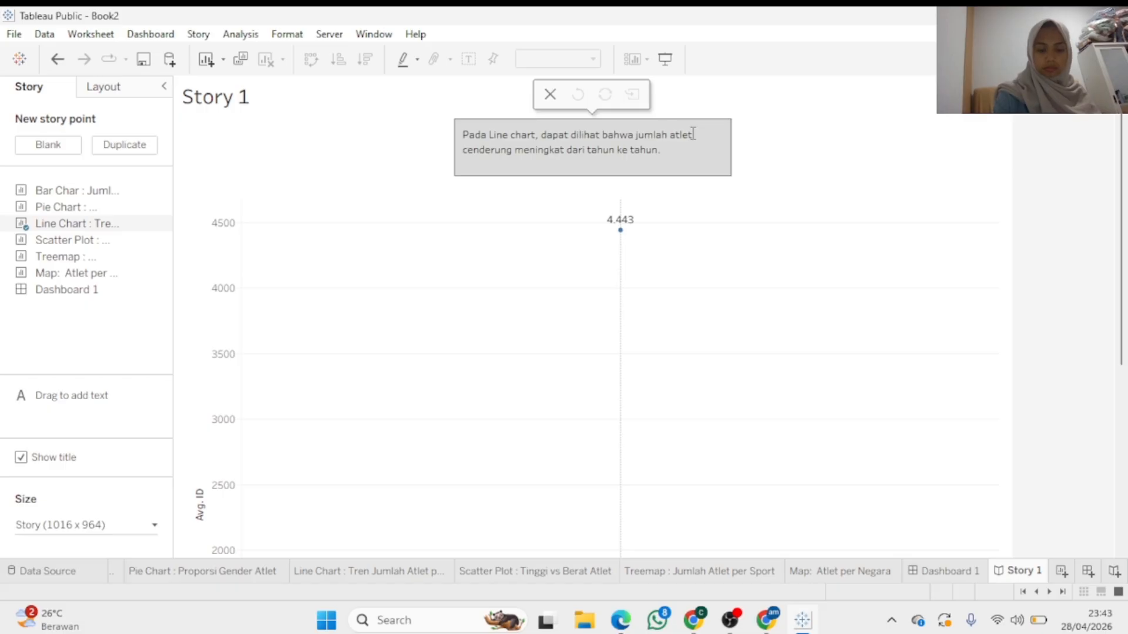
pyautogui.write(' Adanya')
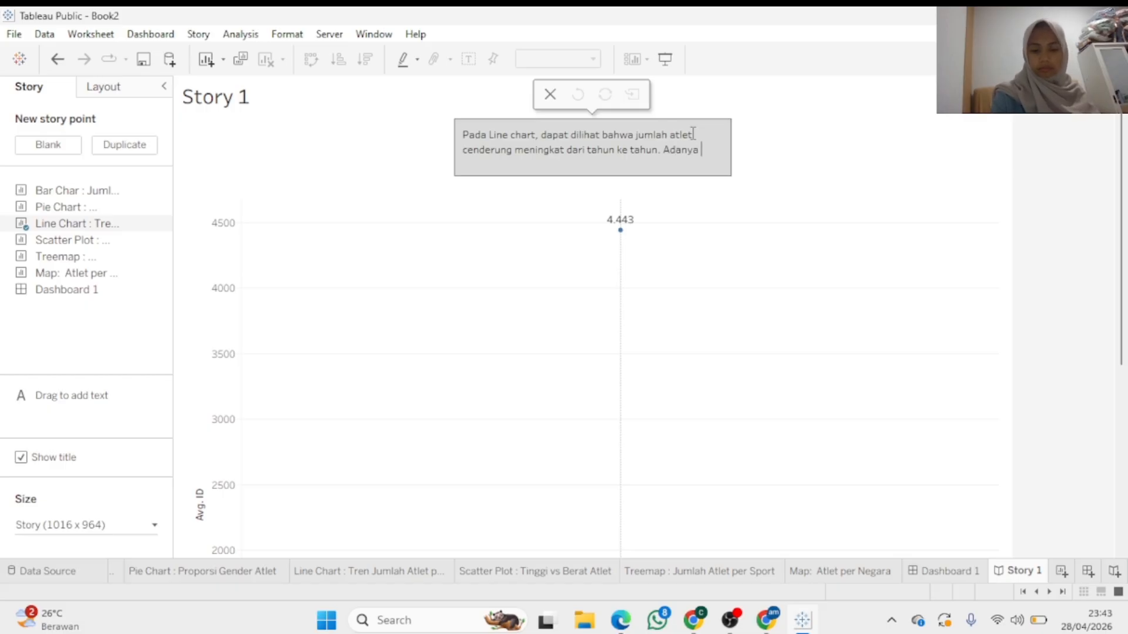
pyautogui.write(' perkembangan')
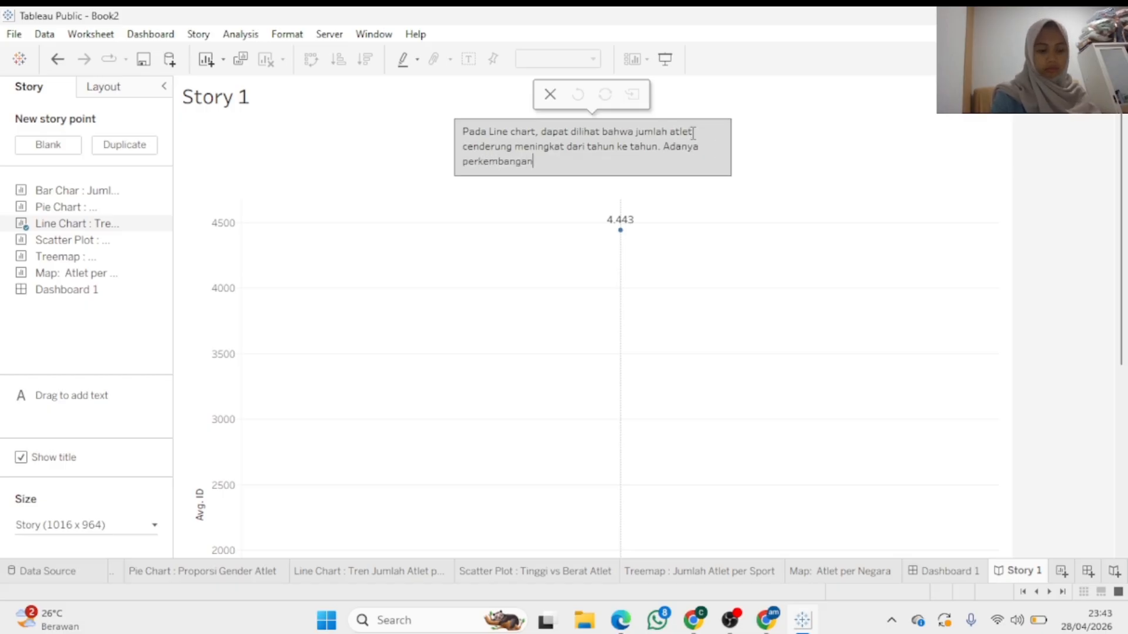
pyautogui.write(' part')
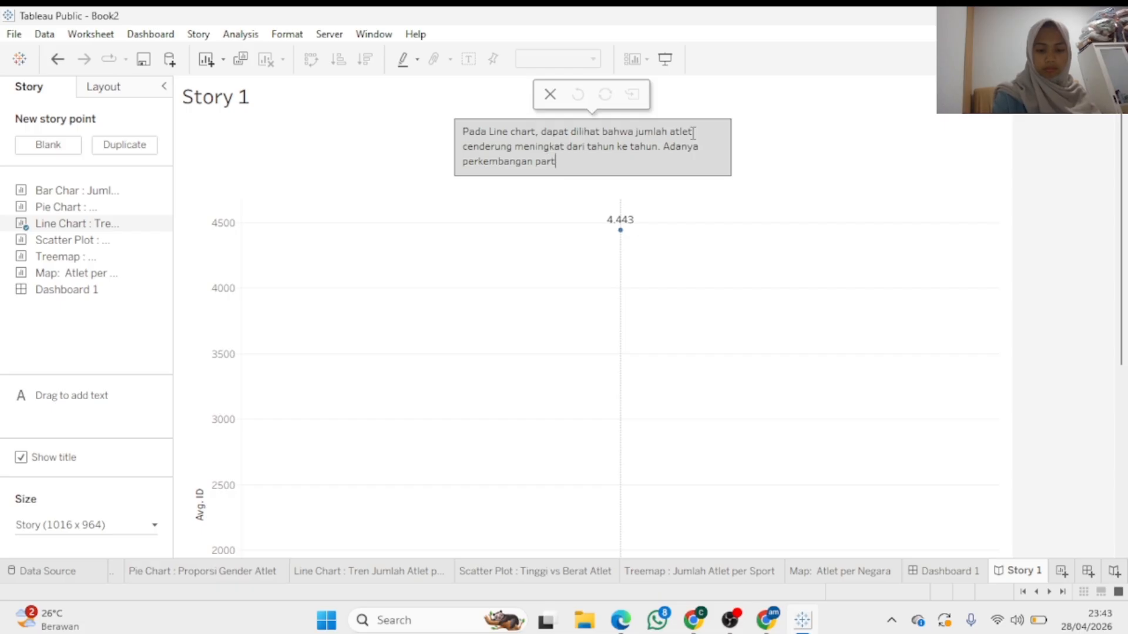
pyautogui.write('isipasi')
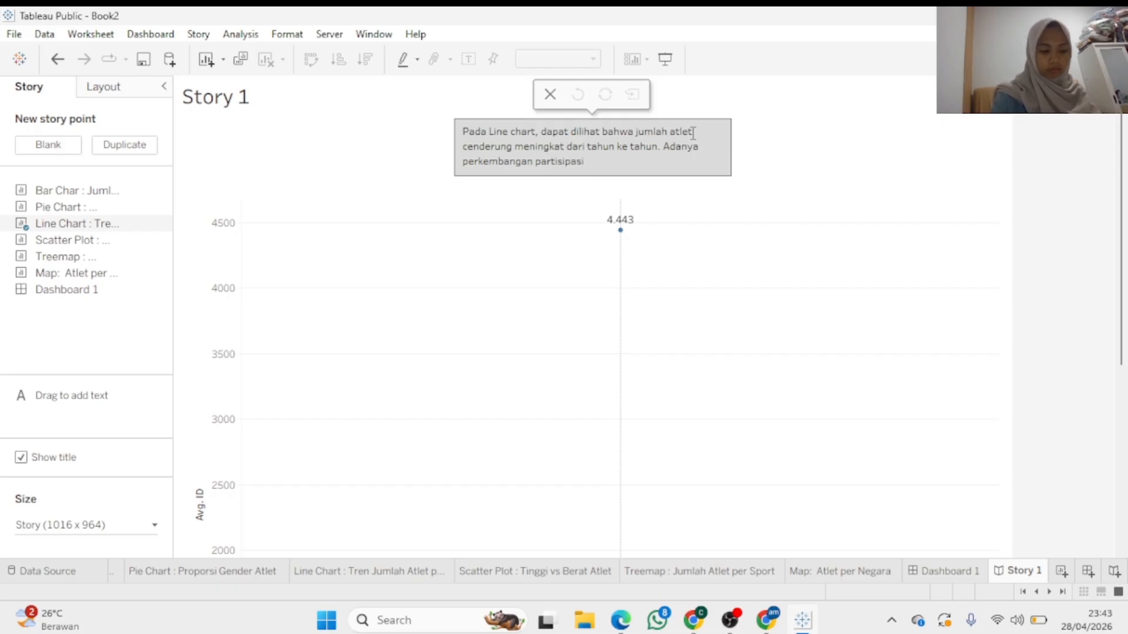
pyautogui.write(' dalam O')
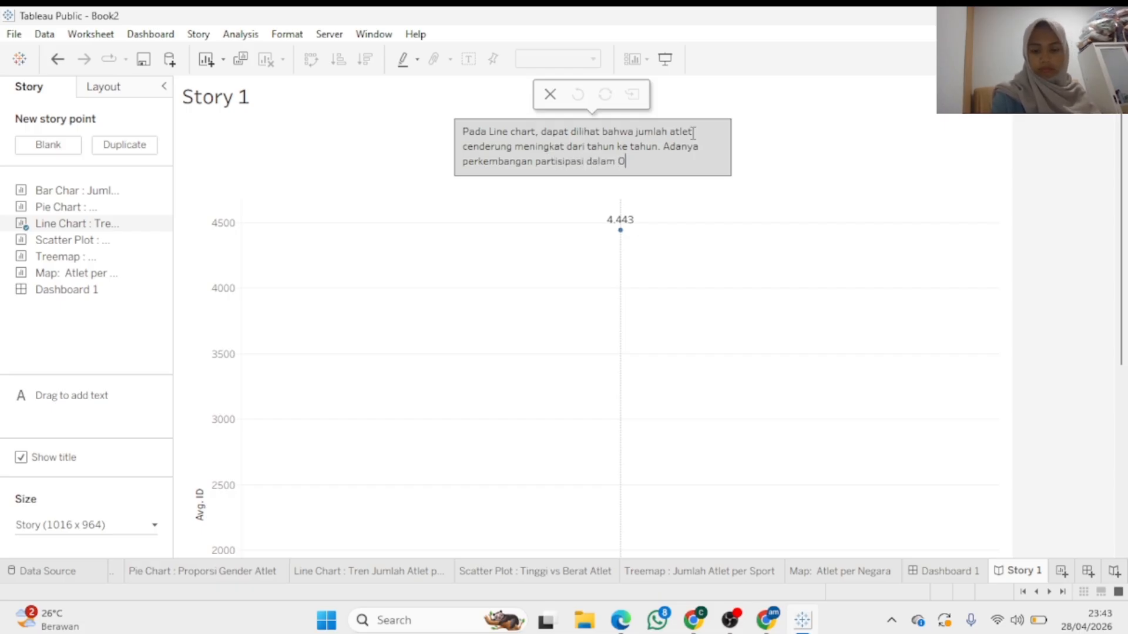
pyautogui.write('limpiade')
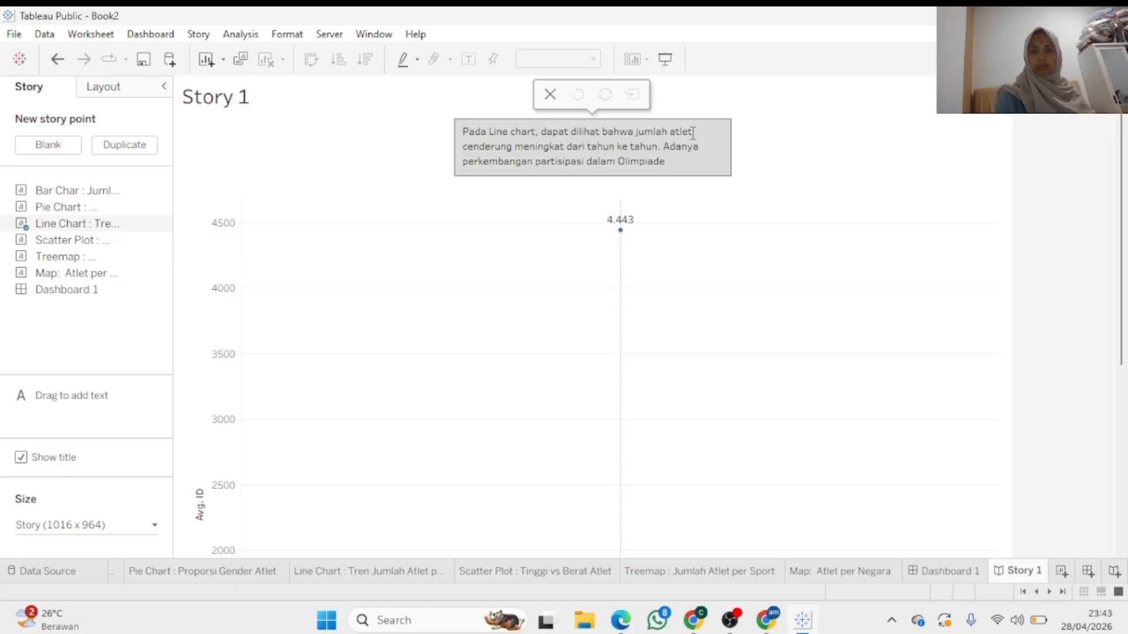
# Commit the Line Chart caption and glance at the Avg. ID axis settings without changing them
pyautogui.click(736, 260)
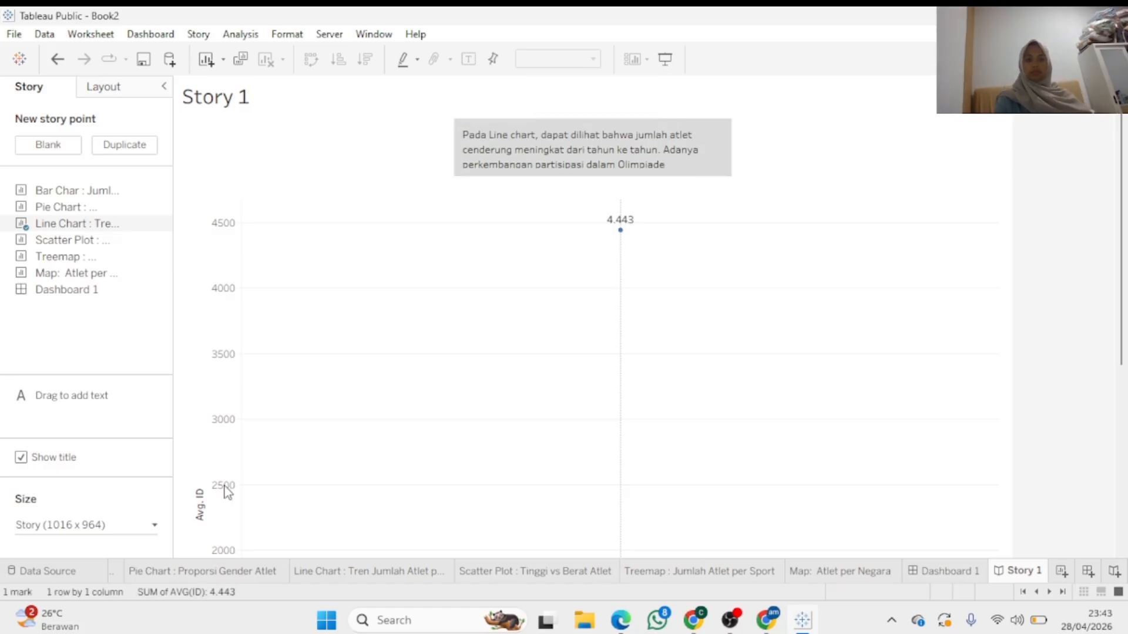
pyautogui.doubleClick(223, 427)
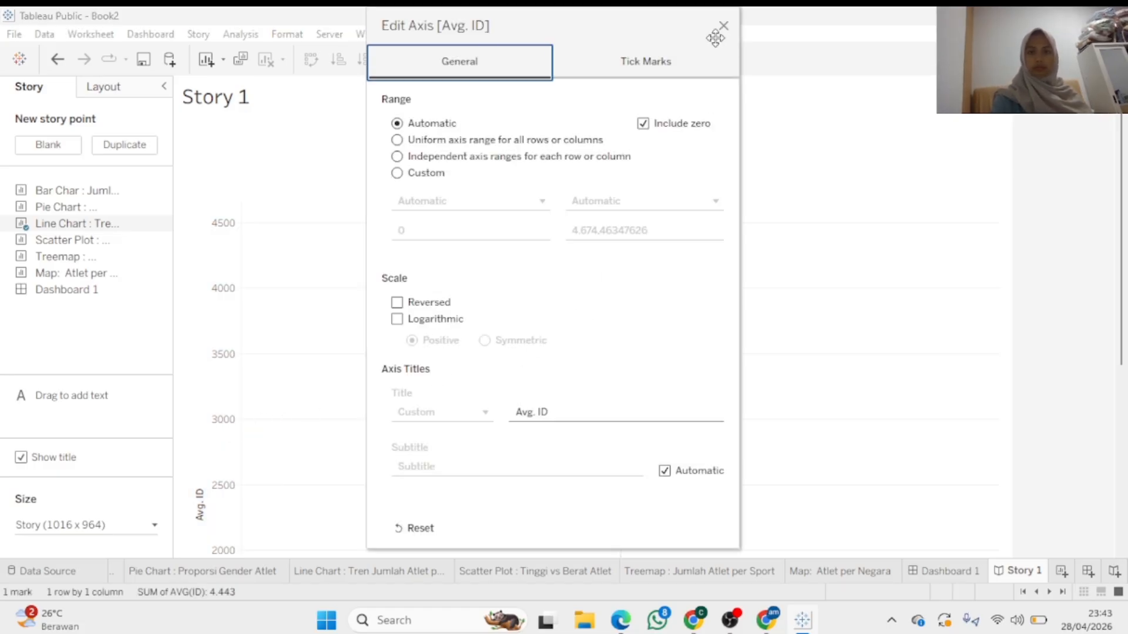
pyautogui.click(724, 26)
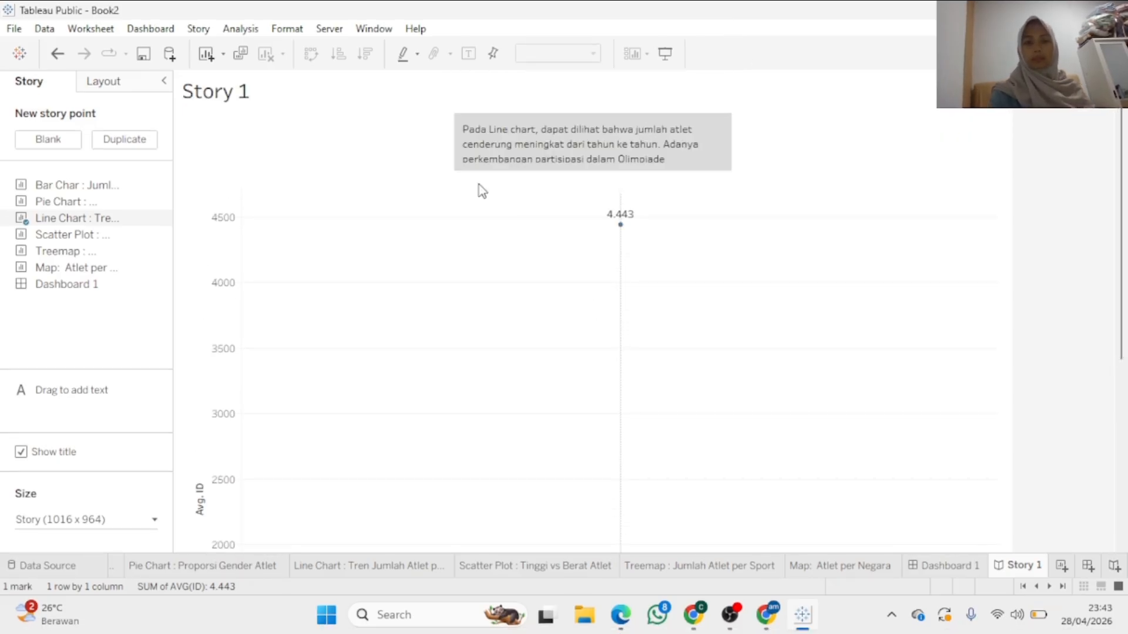
# Select the 2000 year header on the line chart, then clear that selection
pyautogui.moveTo(1120, 232); pyautogui.dragTo(1052, 383)
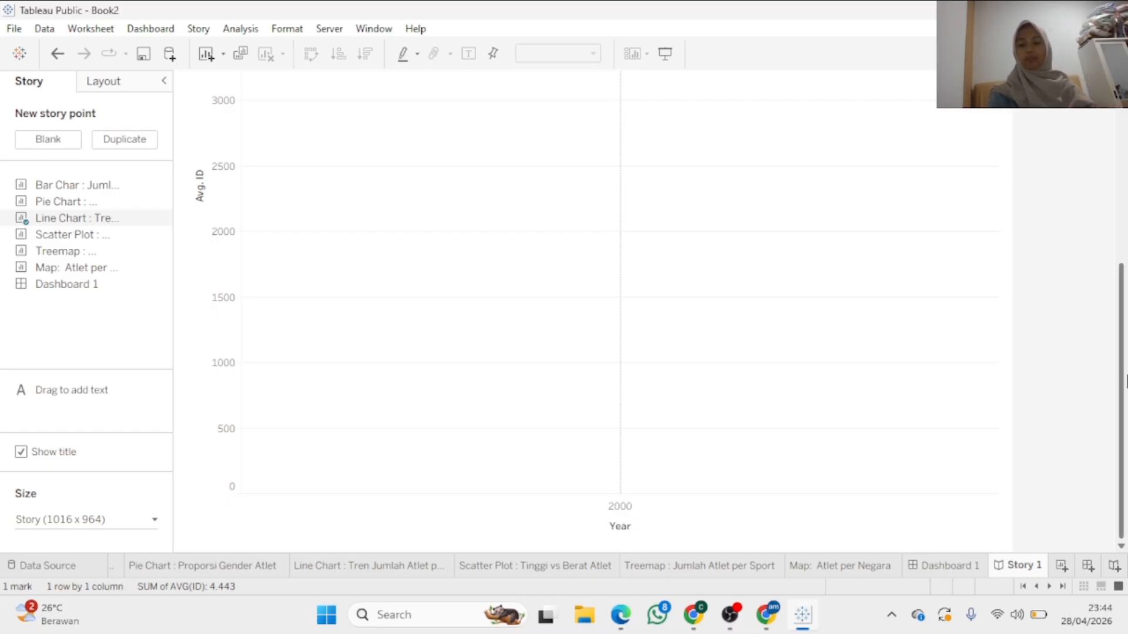
pyautogui.click(632, 516)
pyautogui.click(356, 389)
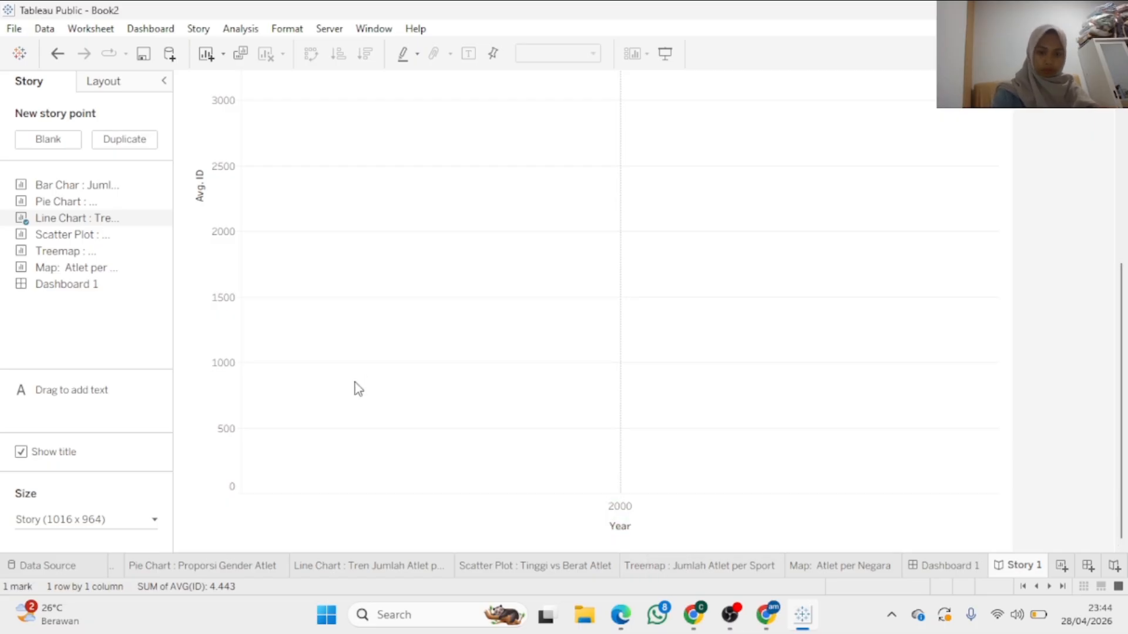
# Create Story 2 with the Pie Chart sheet on its first story point
pyautogui.click(1088, 567)
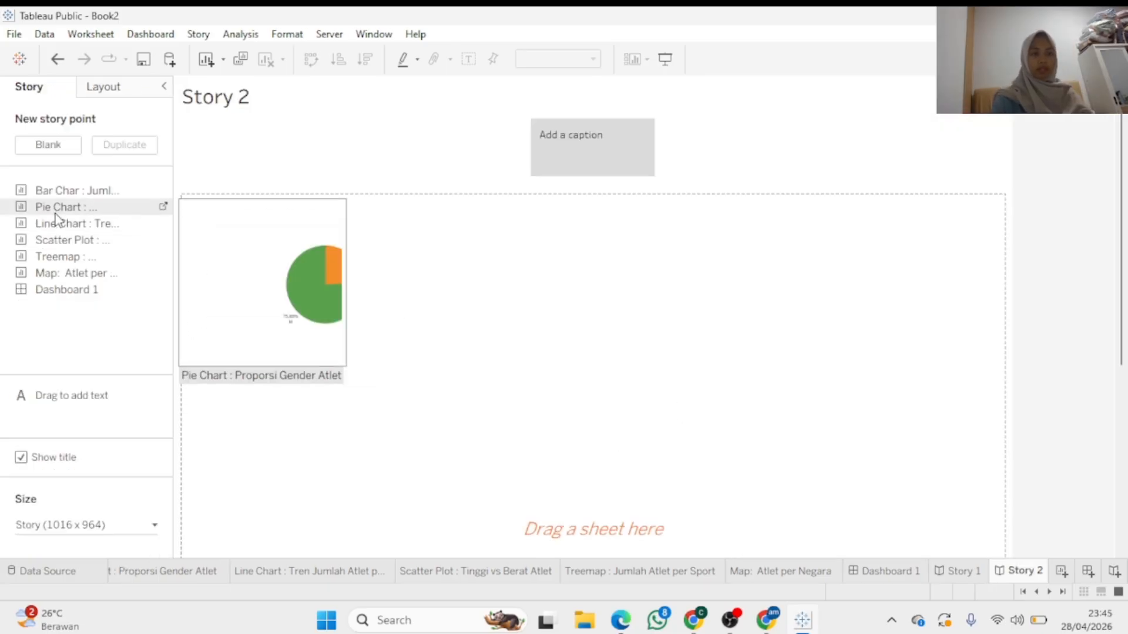
pyautogui.moveTo(56, 210); pyautogui.dragTo(344, 284)
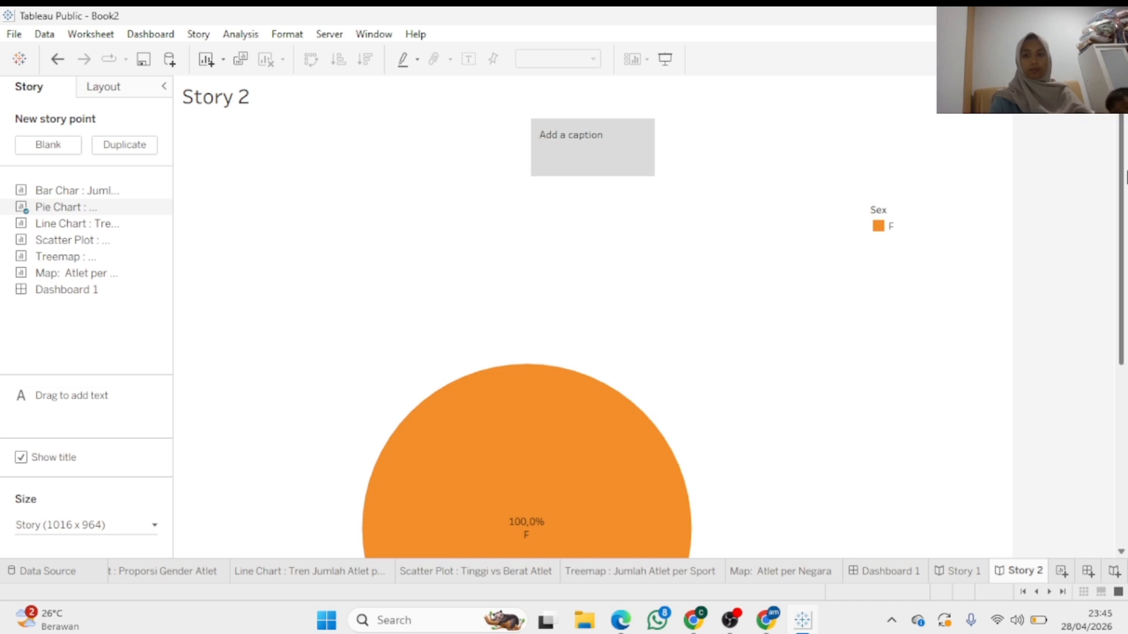
pyautogui.scroll(-5, 729, 548)
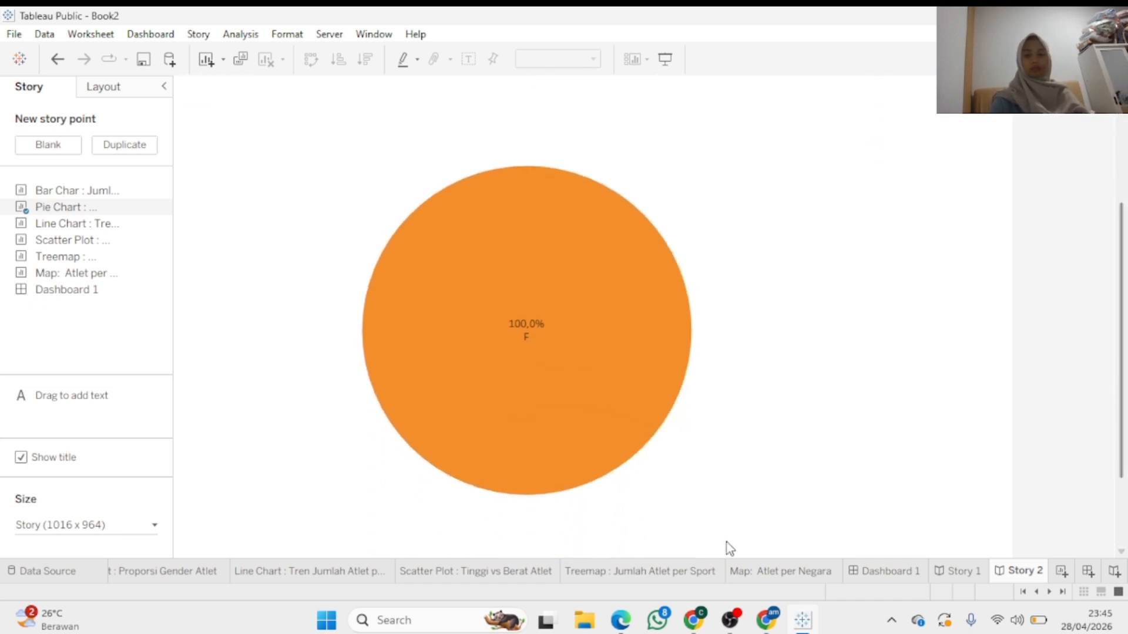
pyautogui.moveTo(1121, 326); pyautogui.dragTo(1121, 167)
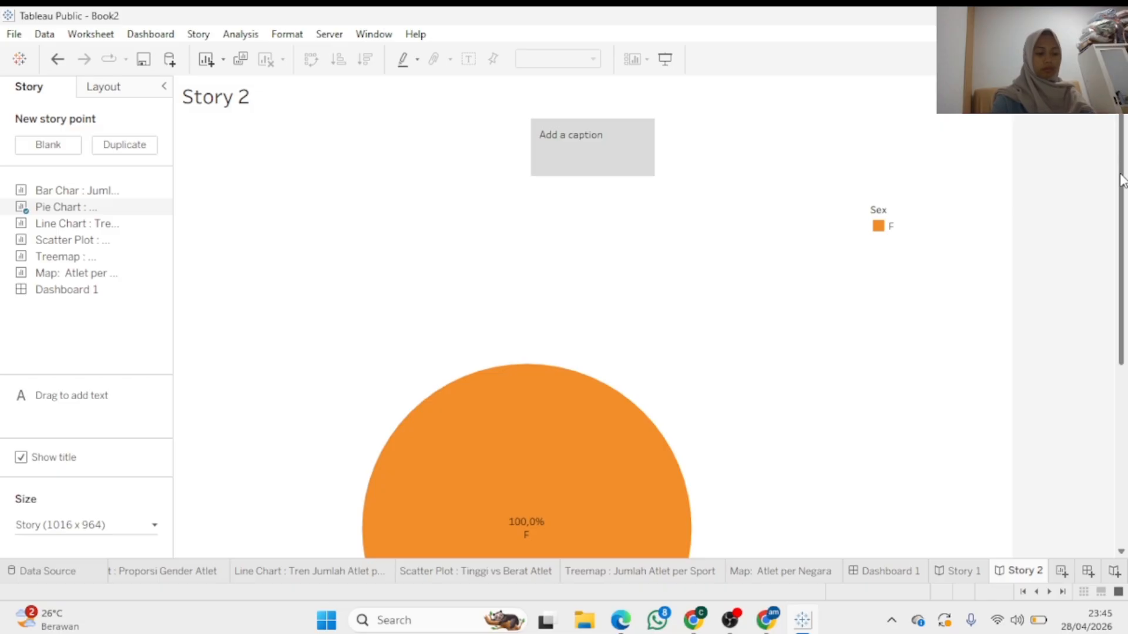
pyautogui.scroll(-3, 1118, 209)
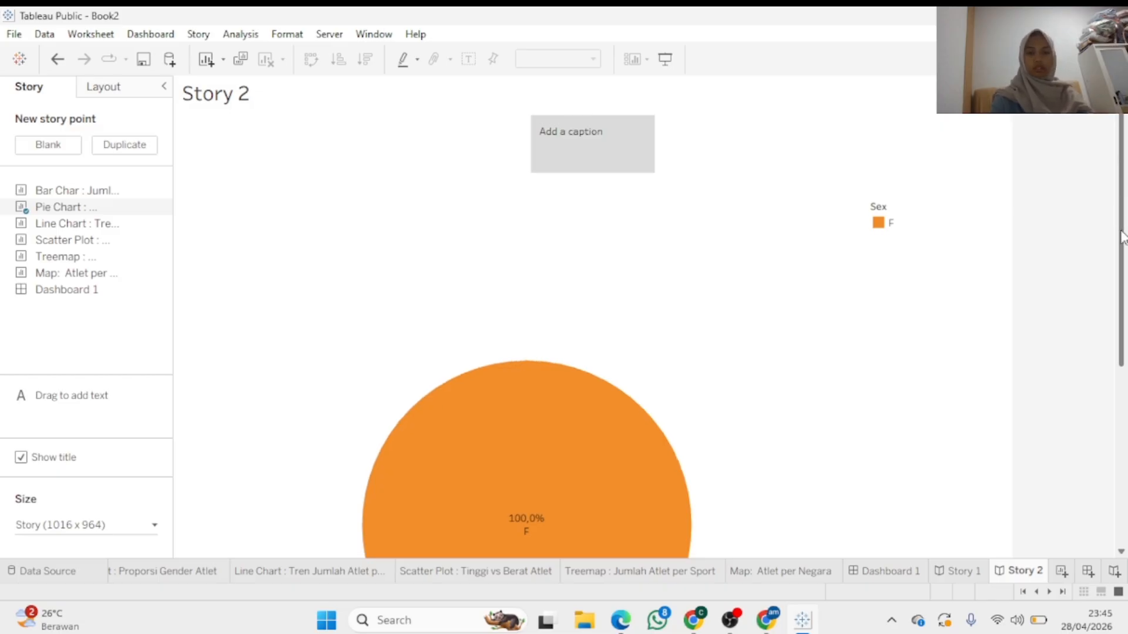
pyautogui.scroll(2, 1114, 222)
pyautogui.scroll(1, 1115, 222)
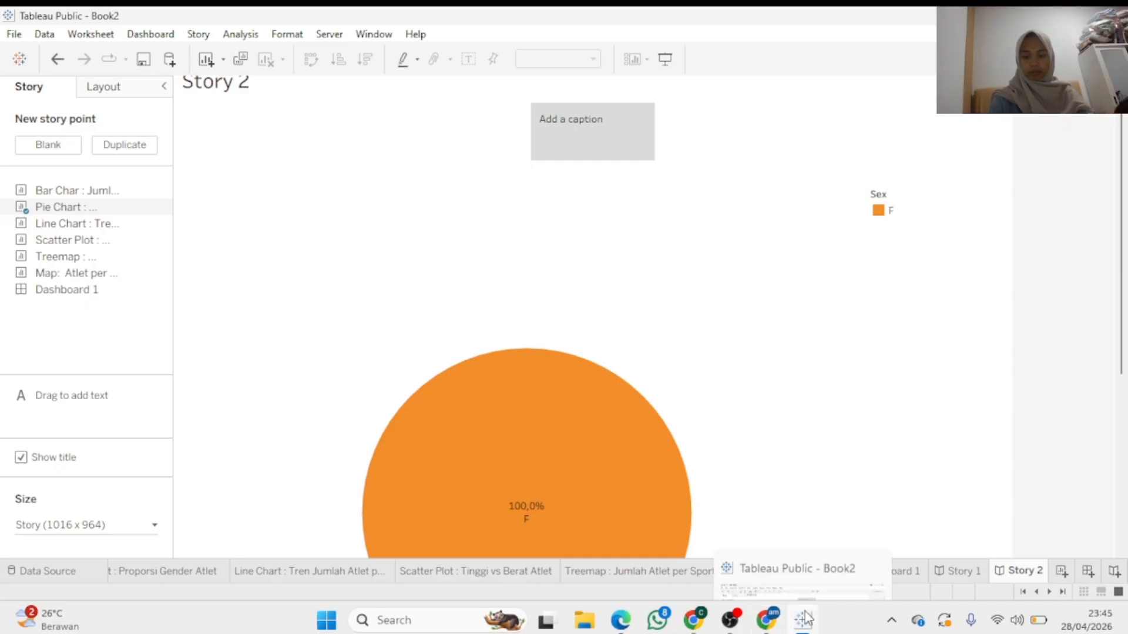
# Include True in the pie chart's Gender Yang Dipilih filter, giving F 24,15% and M 75,85%
pyautogui.click(191, 572)
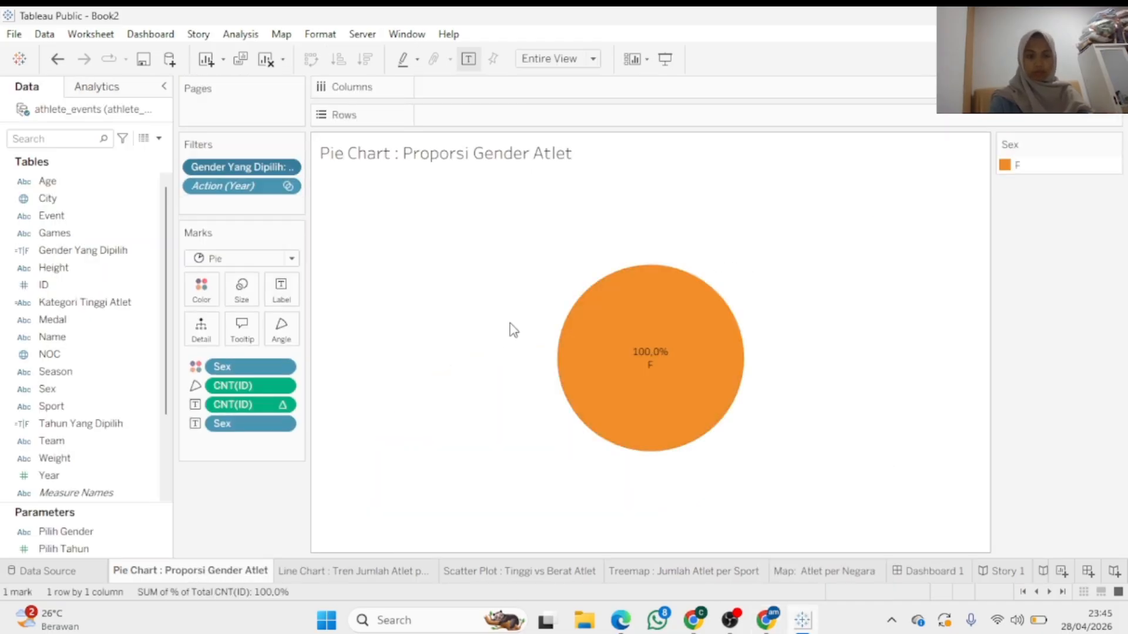
pyautogui.click(286, 169)
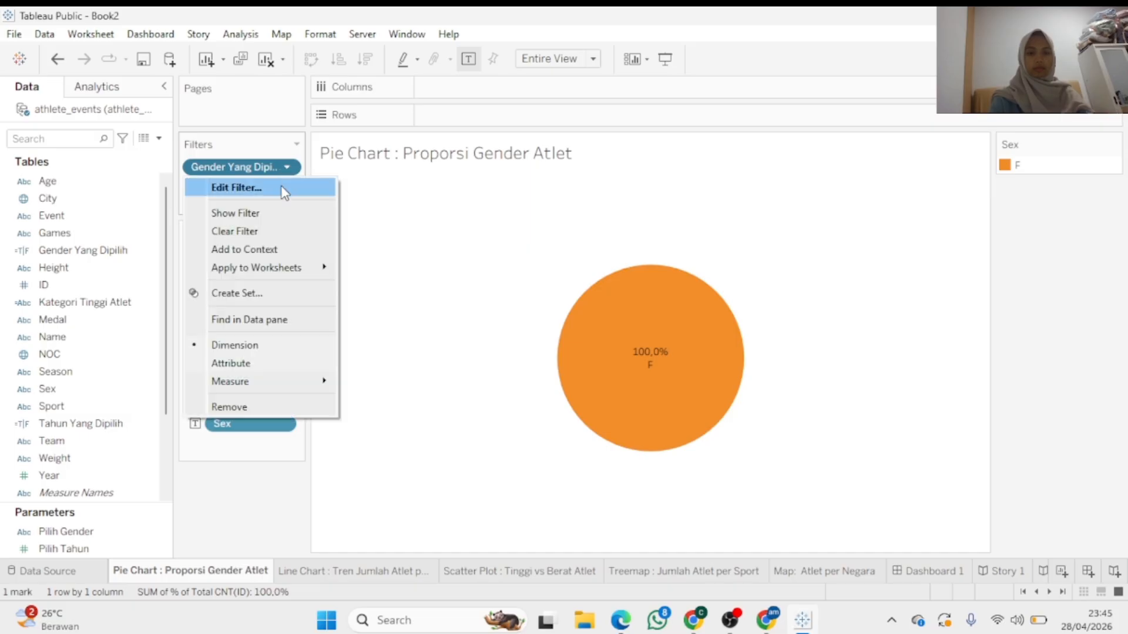
pyautogui.click(284, 189)
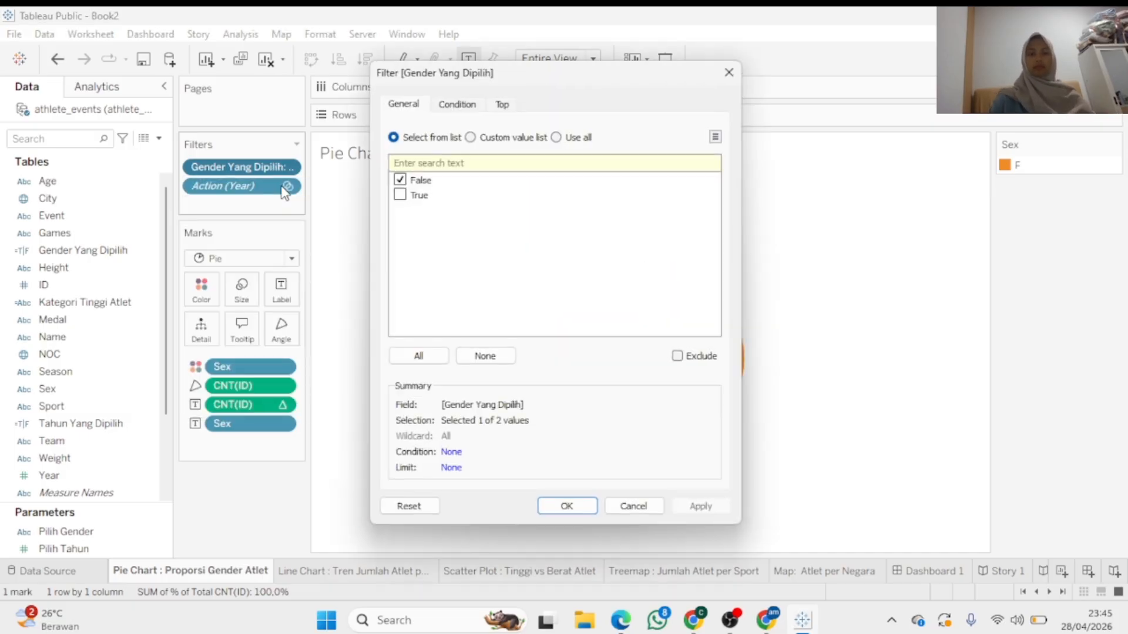
pyautogui.click(400, 195)
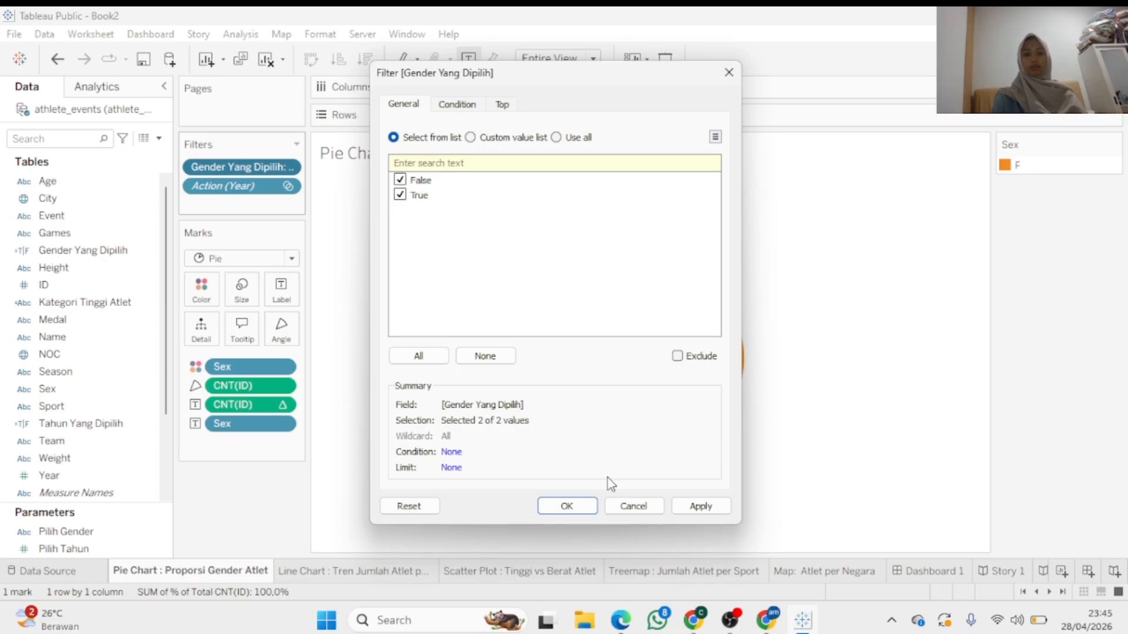
pyautogui.click(567, 507)
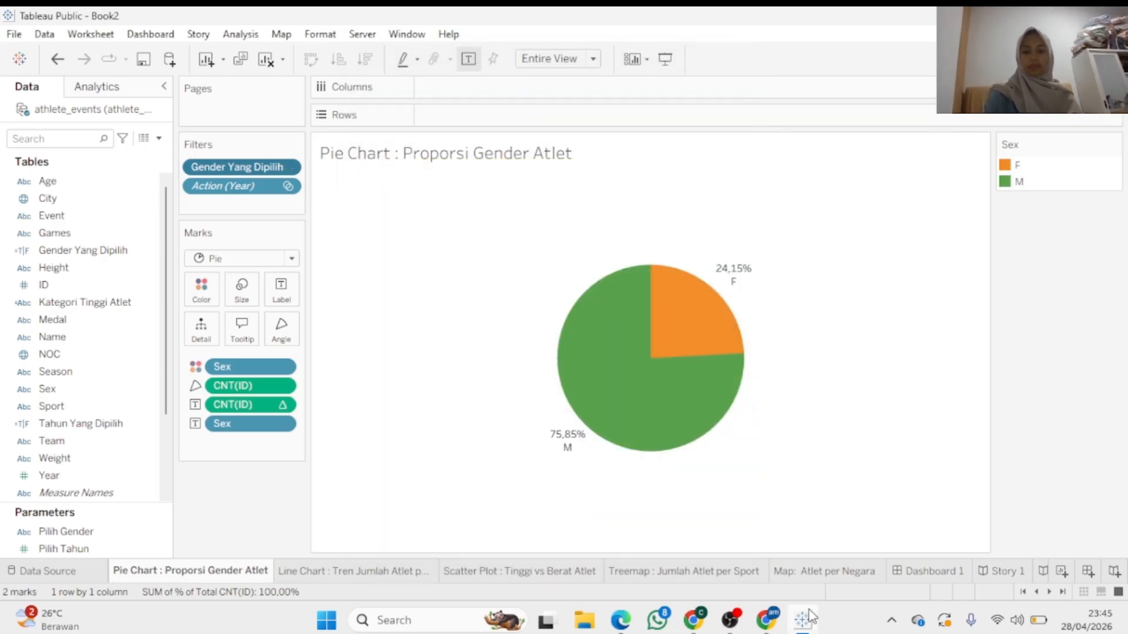
pyautogui.click(1002, 571)
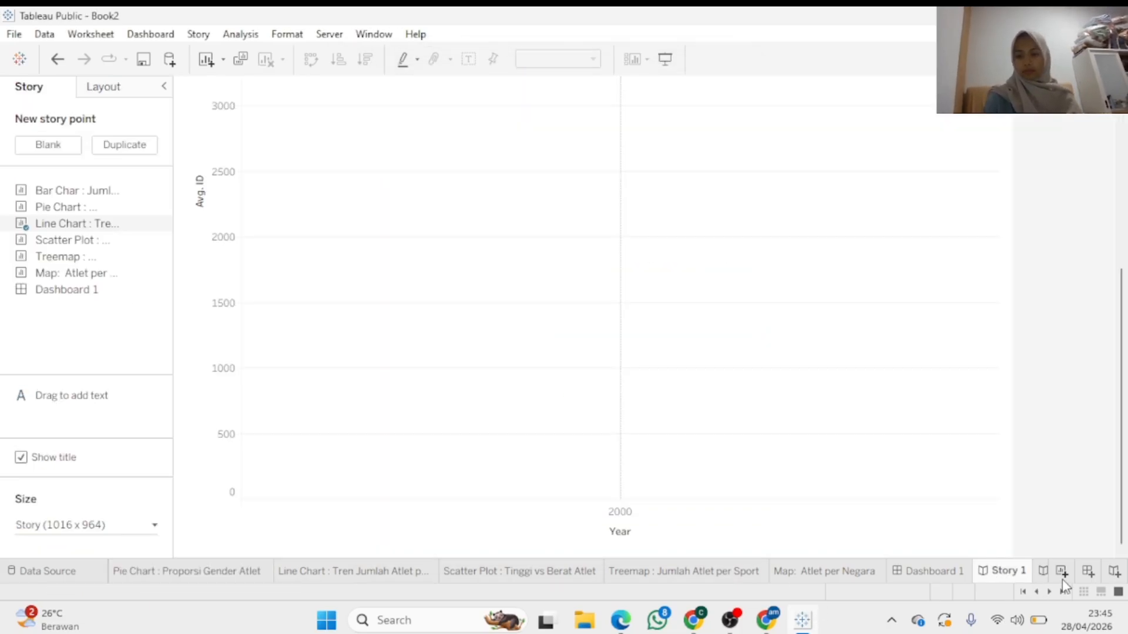
# Add a blank Dashboard 2 and start Story 2's caption with 'Pada Pie Chart, terlihat bahwa laki-laki me'
pyautogui.click(1087, 571)
pyautogui.click(946, 577)
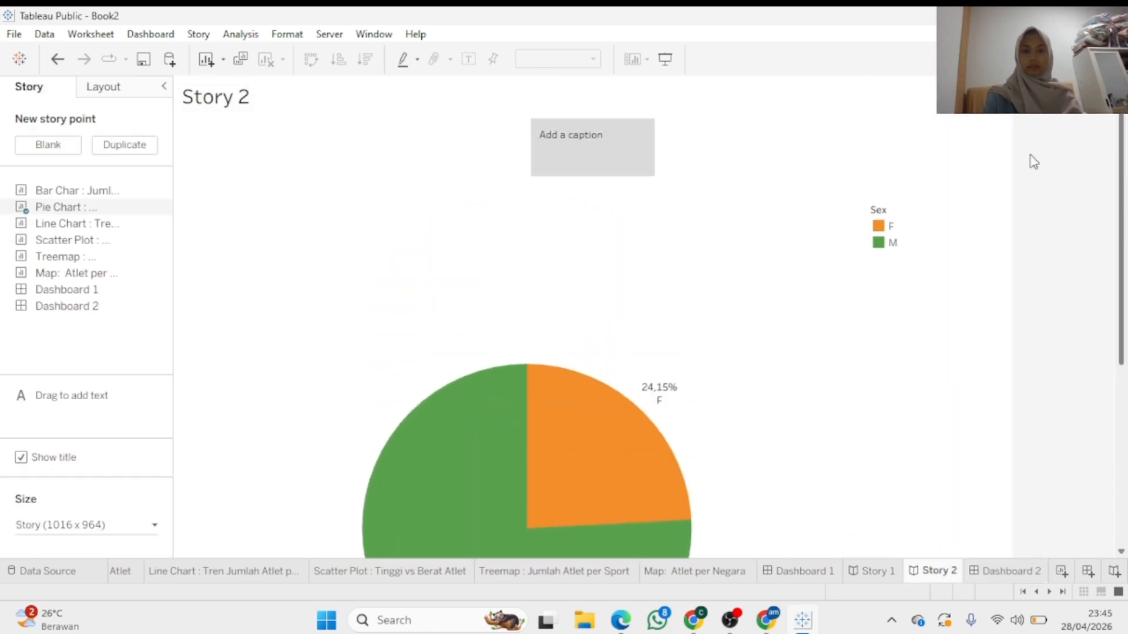
pyautogui.click(634, 143)
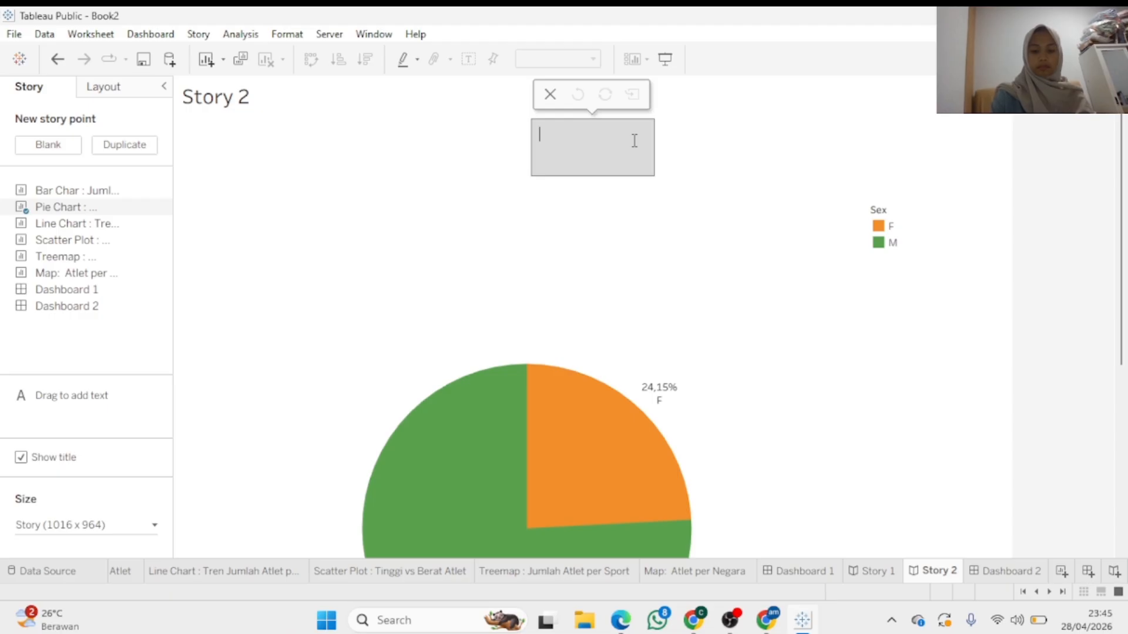
pyautogui.write('Pada Pie ')
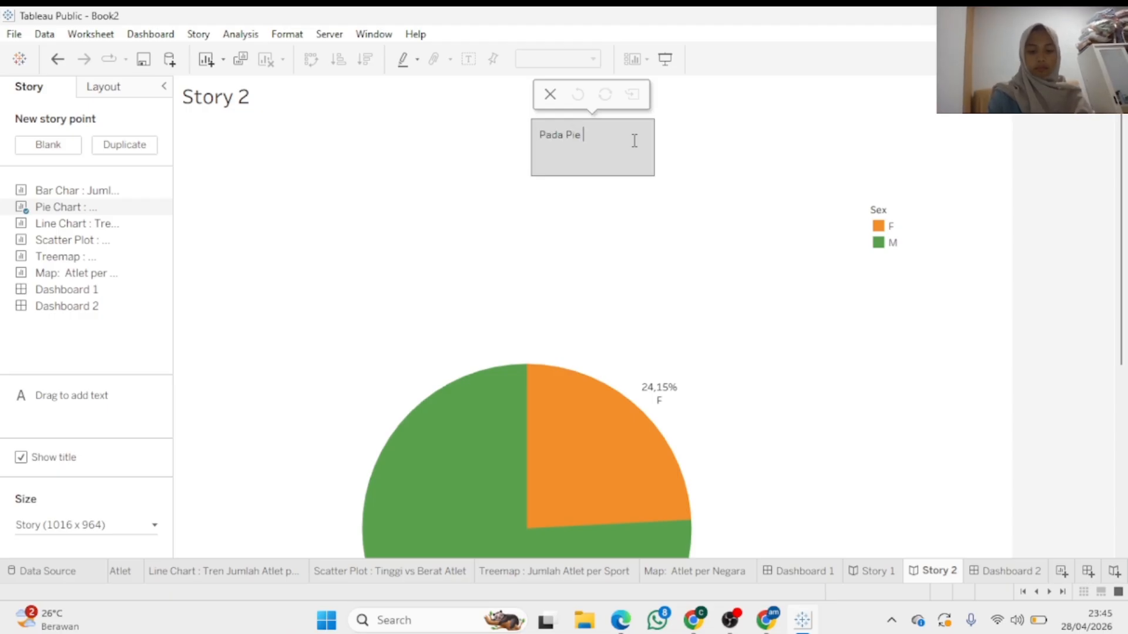
pyautogui.write('Chart')
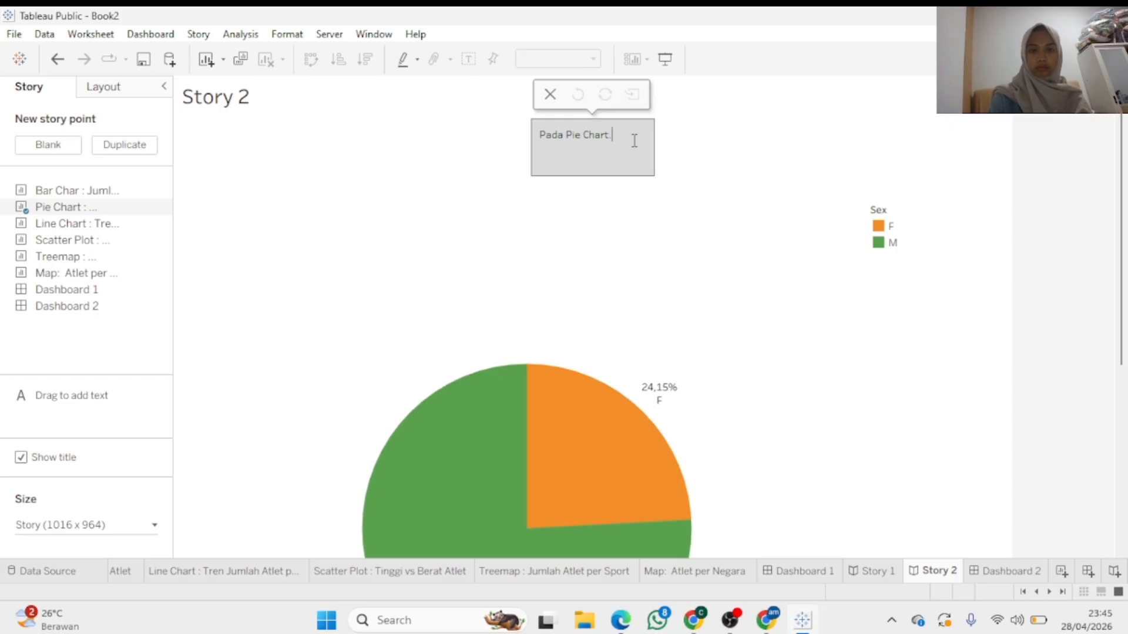
pyautogui.write(', terlihat')
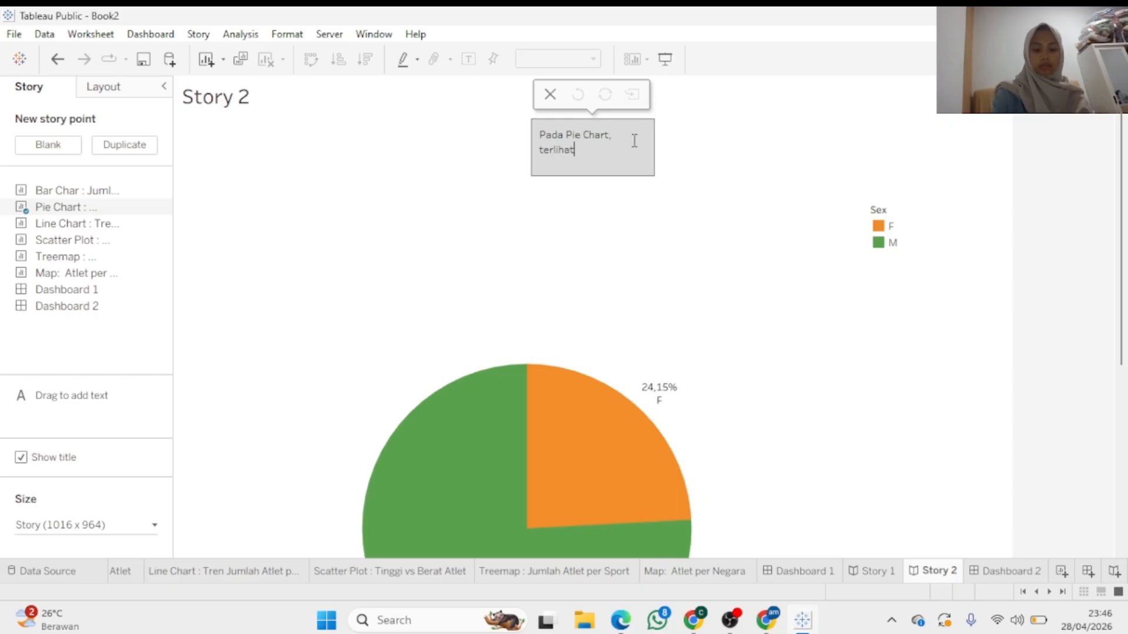
pyautogui.write(' bahwa')
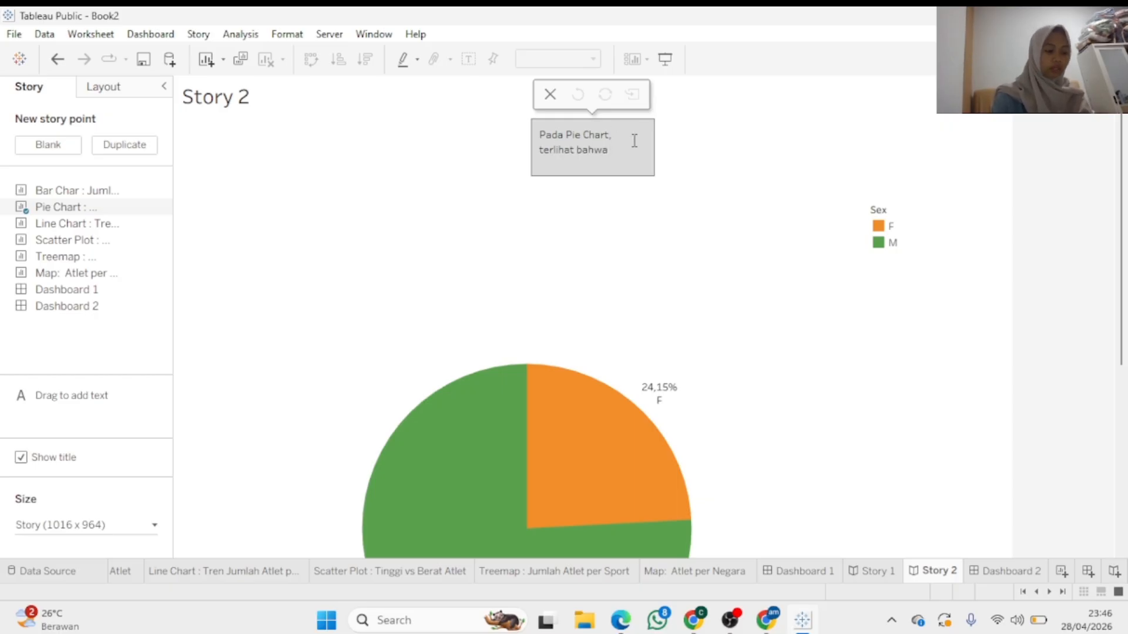
pyautogui.write(' lak')
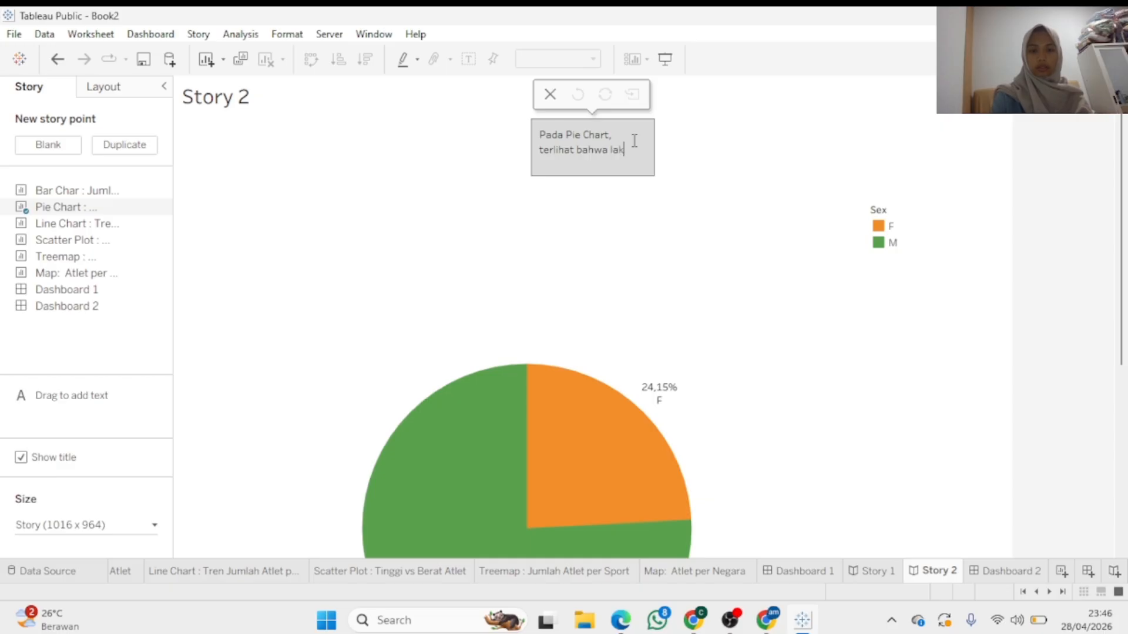
pyautogui.write('i-laki me')
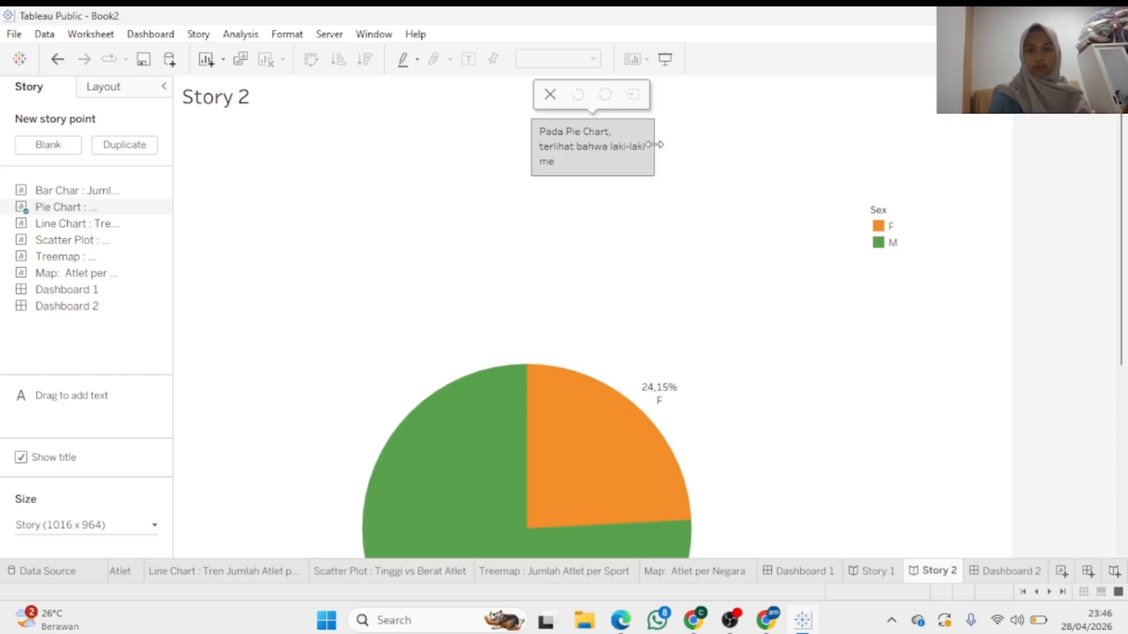
# Widen the caption box and finish it with 'miliki persentase terbanyak dibandingkan perempuan.'
pyautogui.moveTo(656, 144); pyautogui.dragTo(856, 147)
pyautogui.click(643, 140)
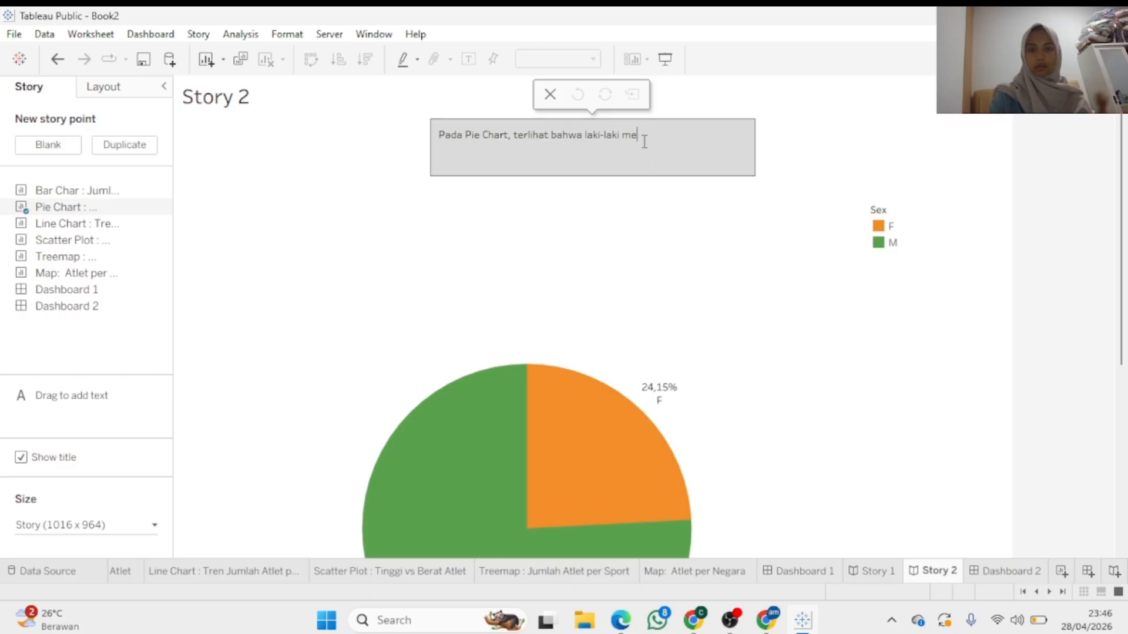
pyautogui.write('mil')
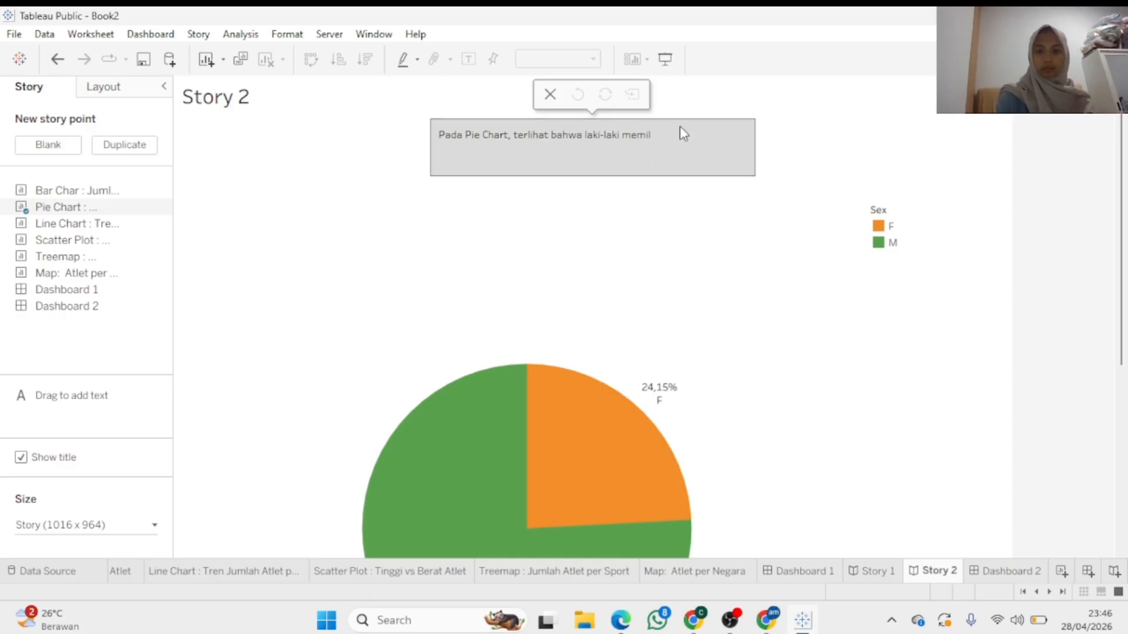
pyautogui.write('iki per')
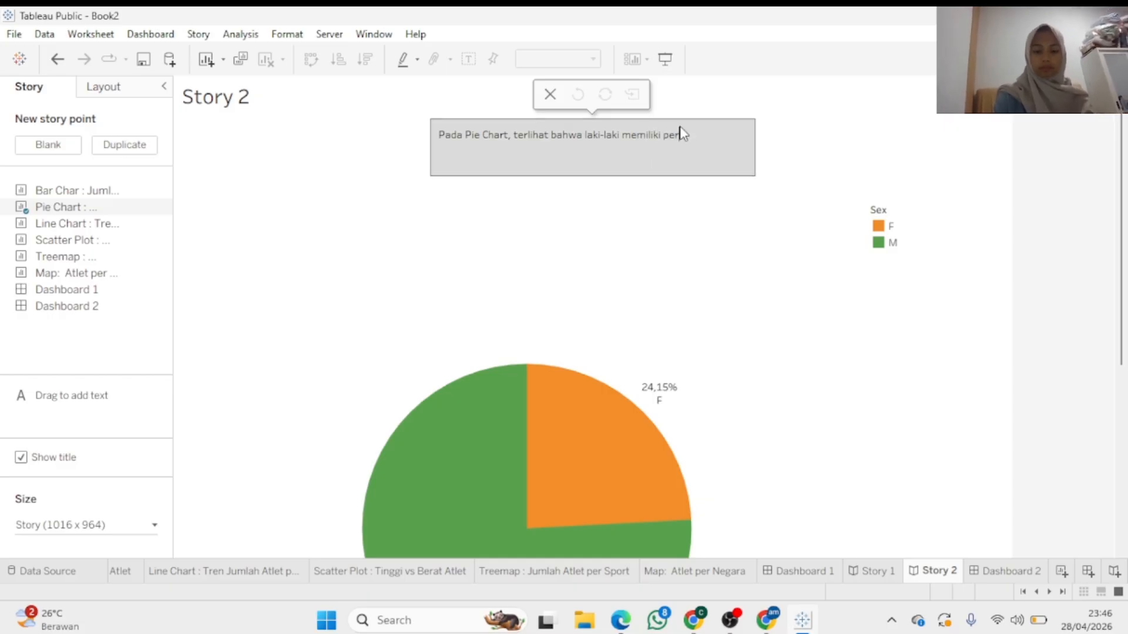
pyautogui.write('sentase')
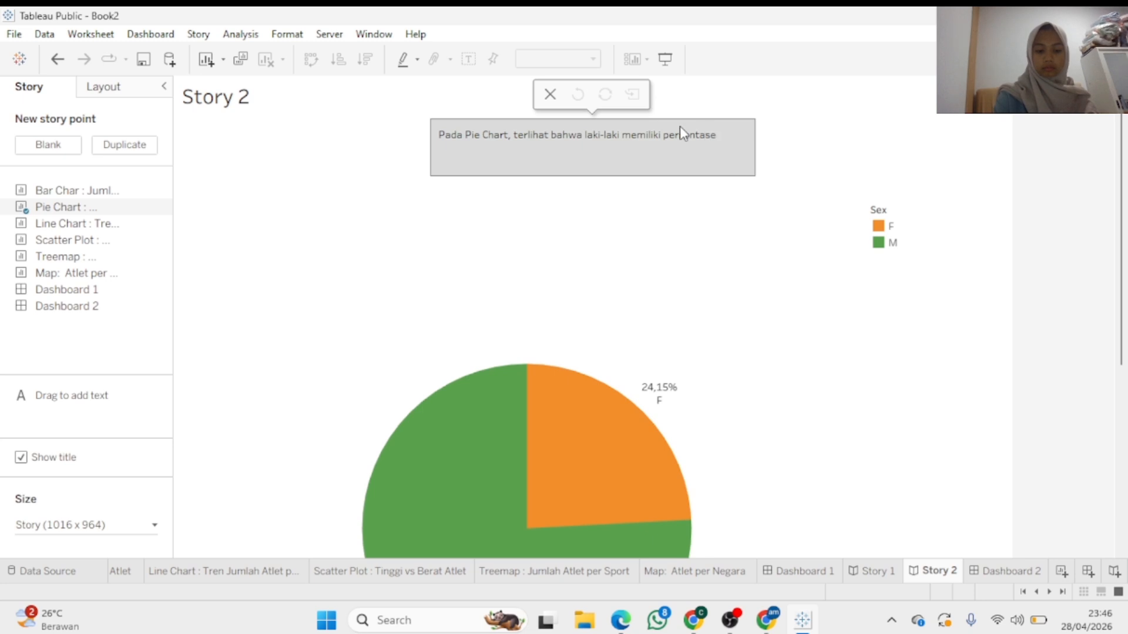
pyautogui.write(' terbanyak')
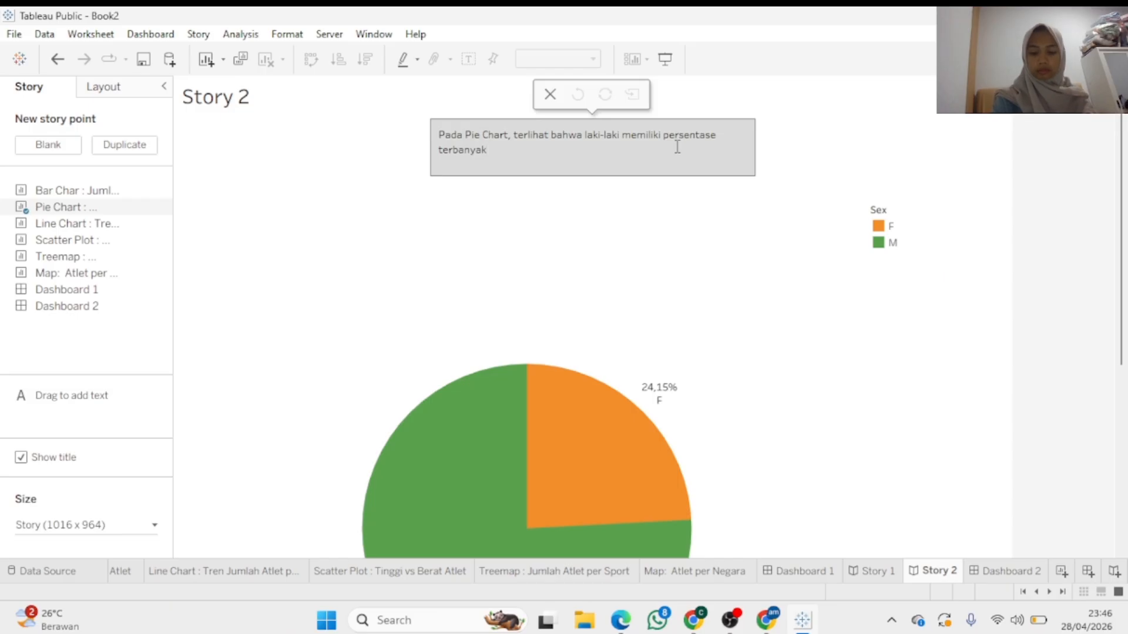
pyautogui.write('d')
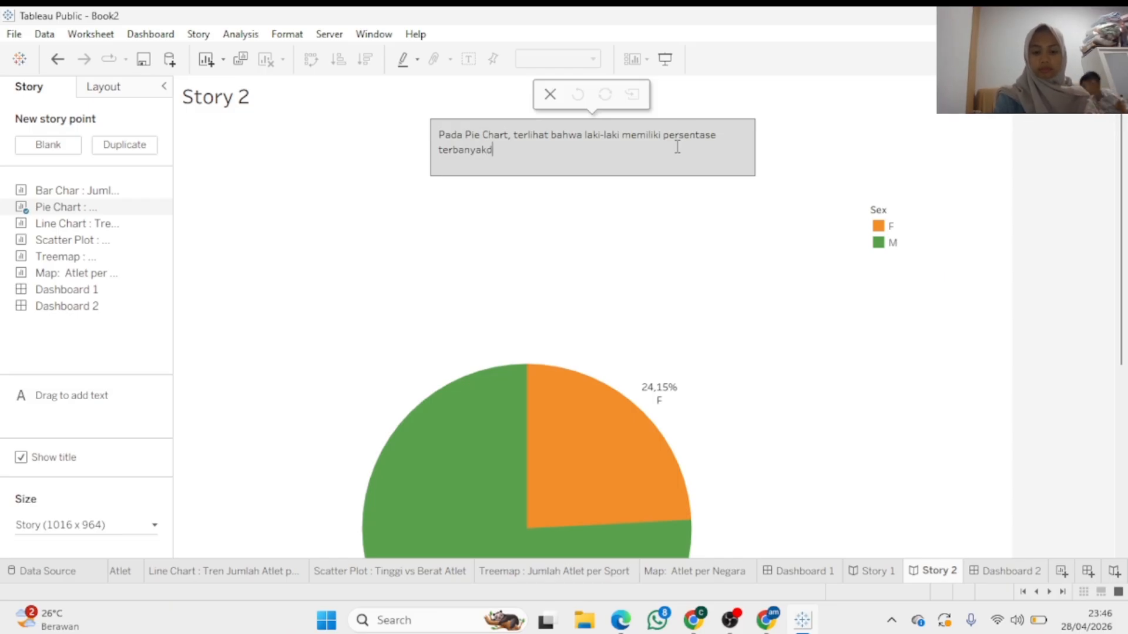
pyautogui.press('BackSpace')
pyautogui.write('dibandin')
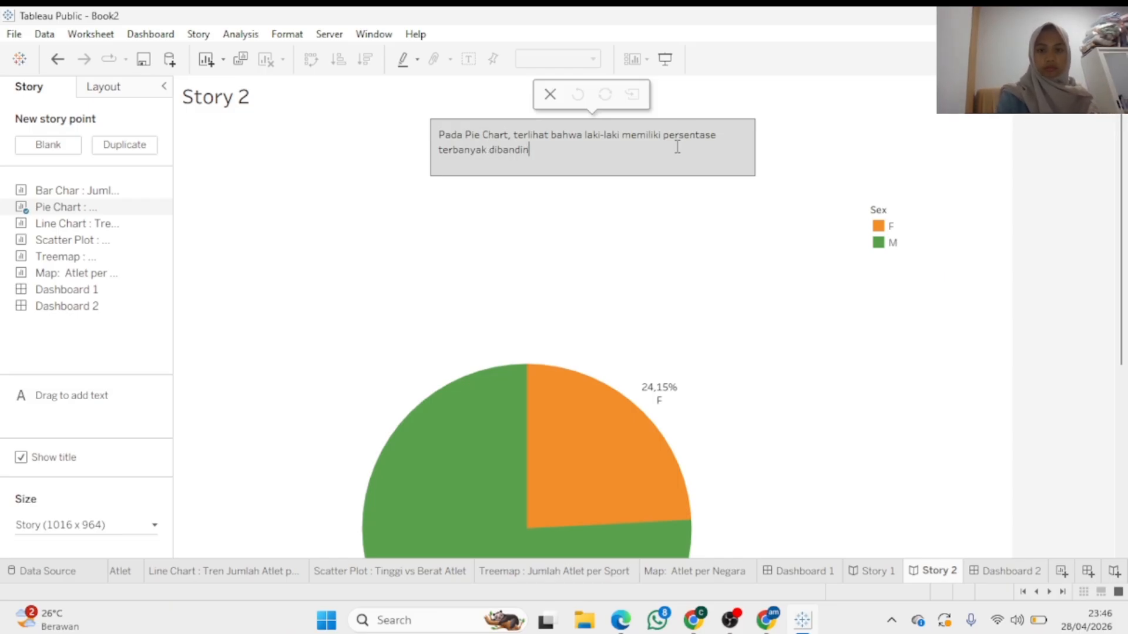
pyautogui.write('gkan pere')
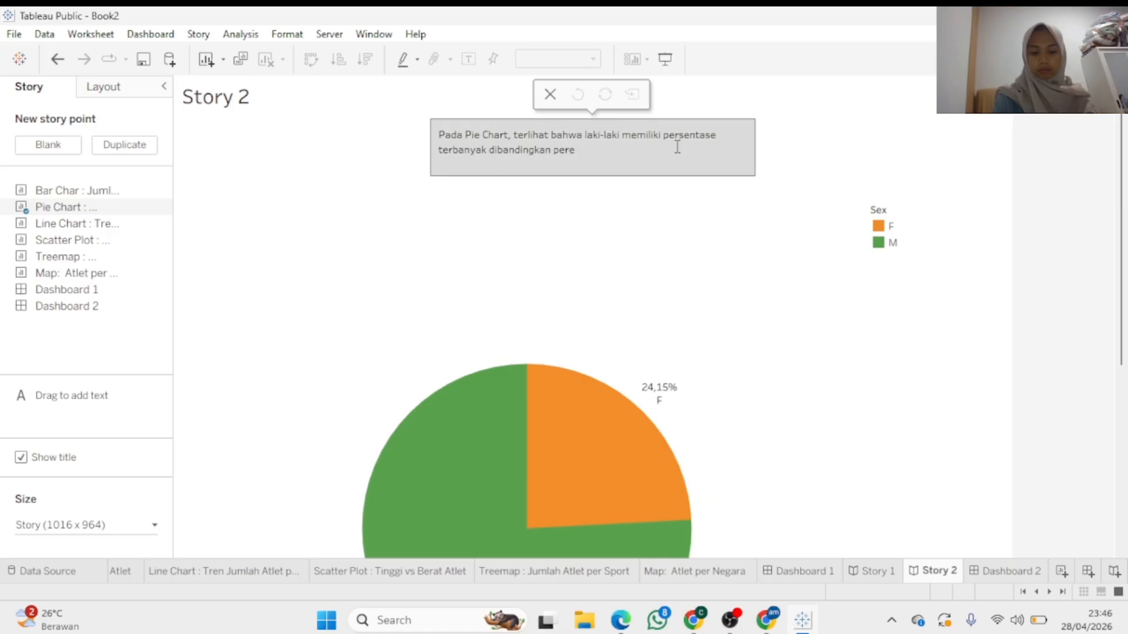
pyautogui.write('mpuan.')
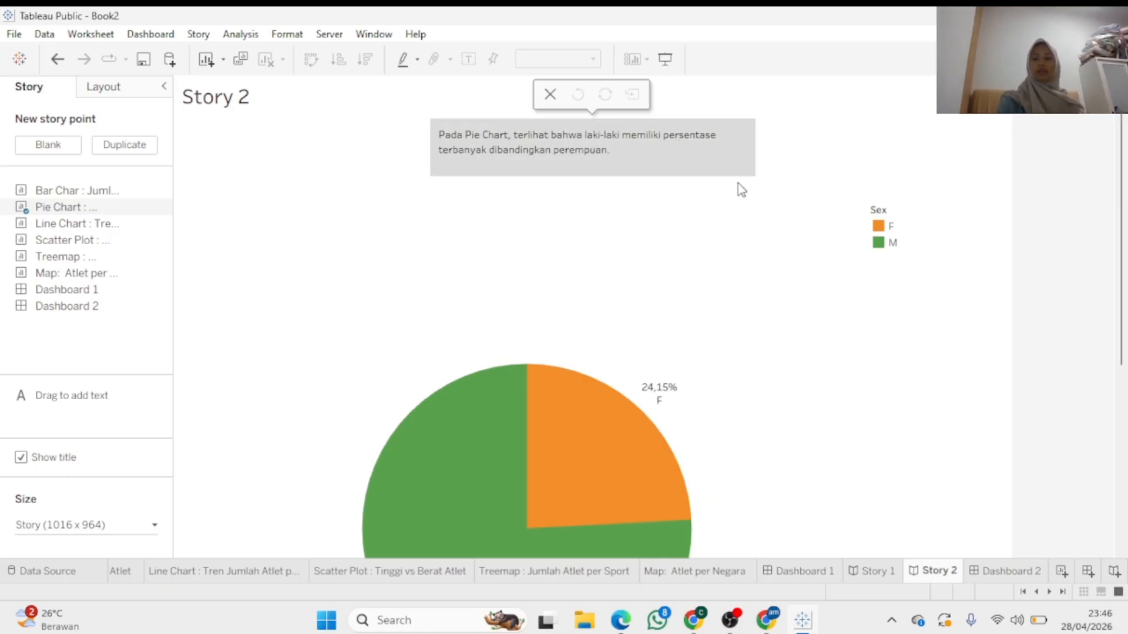
# Scroll through Story 2 to review the captioned pie chart
pyautogui.scroll(-5, 1124, 218)
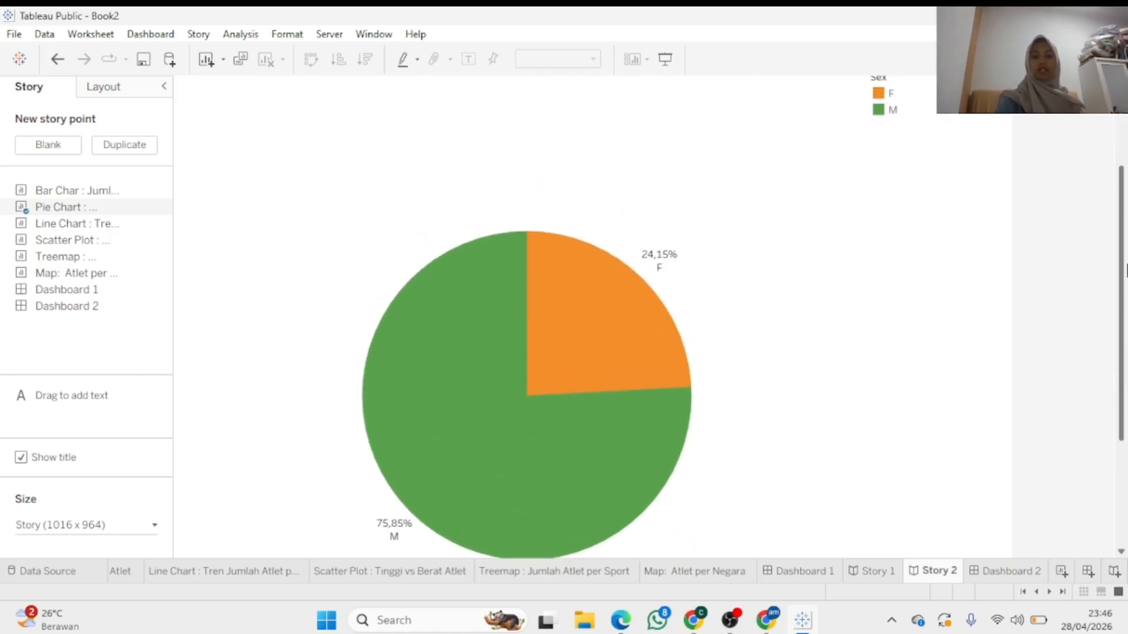
pyautogui.scroll(5, 1124, 218)
pyautogui.scroll(-5, 1126, 220)
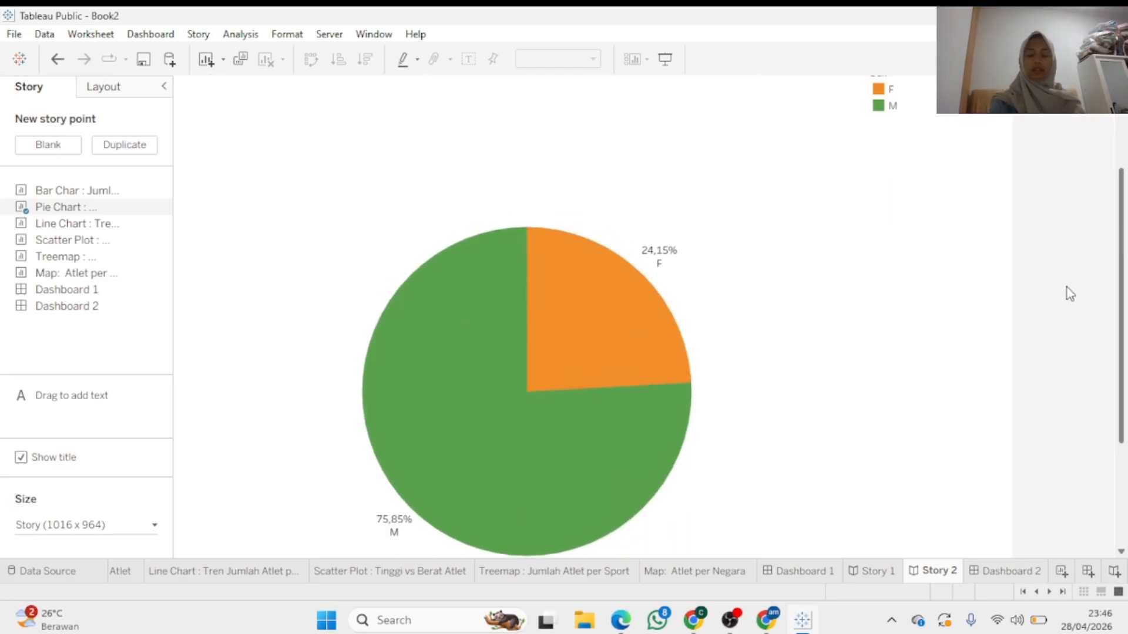
pyautogui.scroll(5, 1065, 295)
pyautogui.scroll(1, 1115, 227)
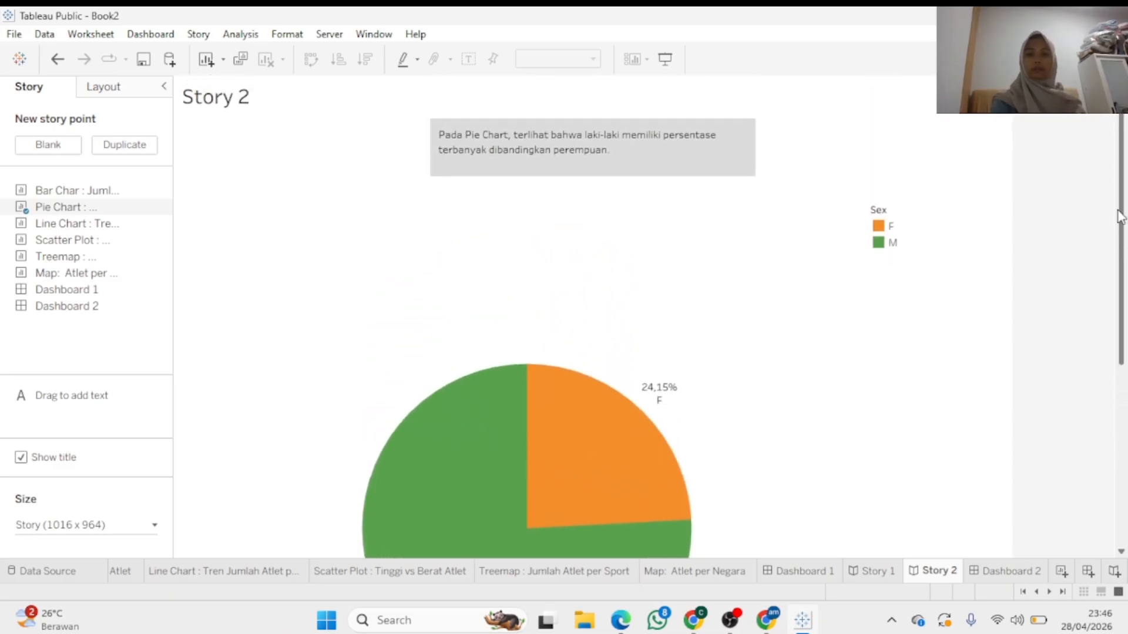
pyautogui.scroll(-2, 1119, 217)
pyautogui.scroll(2, 1122, 221)
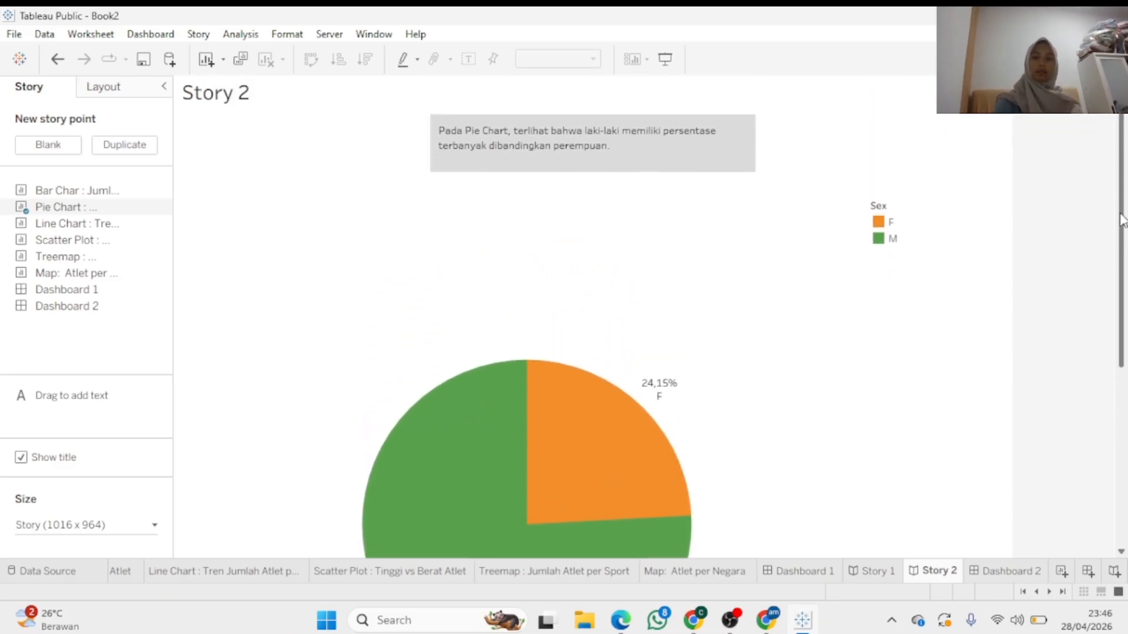
pyautogui.moveTo(1122, 221)
pyautogui.mouseDown()
pyautogui.moveTo(1122, 318)
pyautogui.moveTo(1125, 202)
pyautogui.mouseUp()
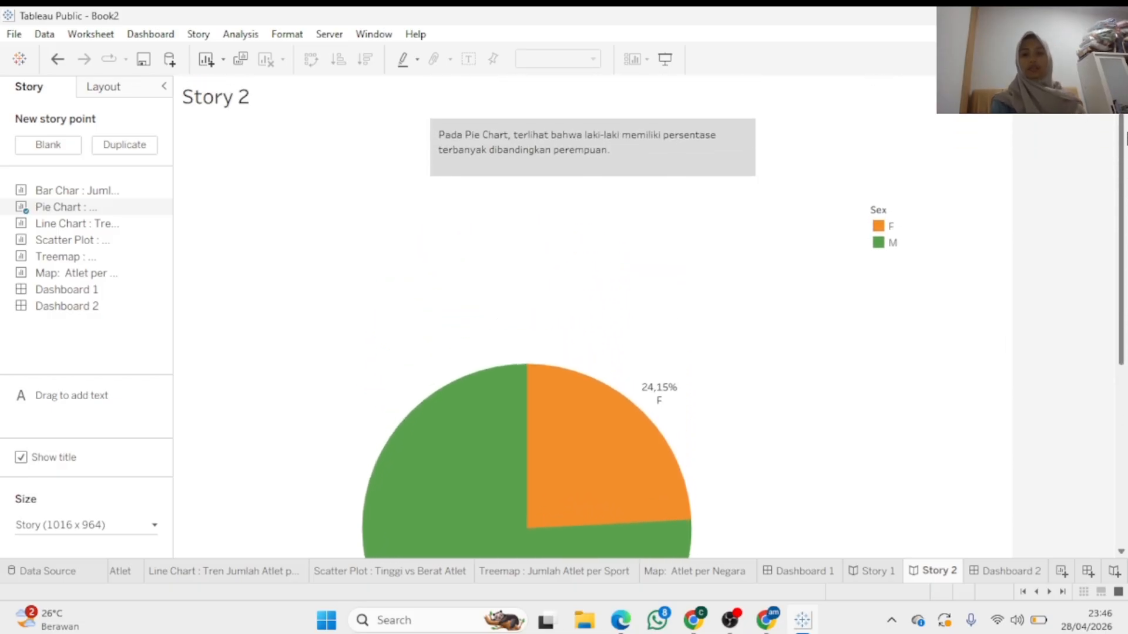
# Delete Dashboard 2, then create Story 3 holding the Scatter Plot sheet
pyautogui.moveTo(687, 510)
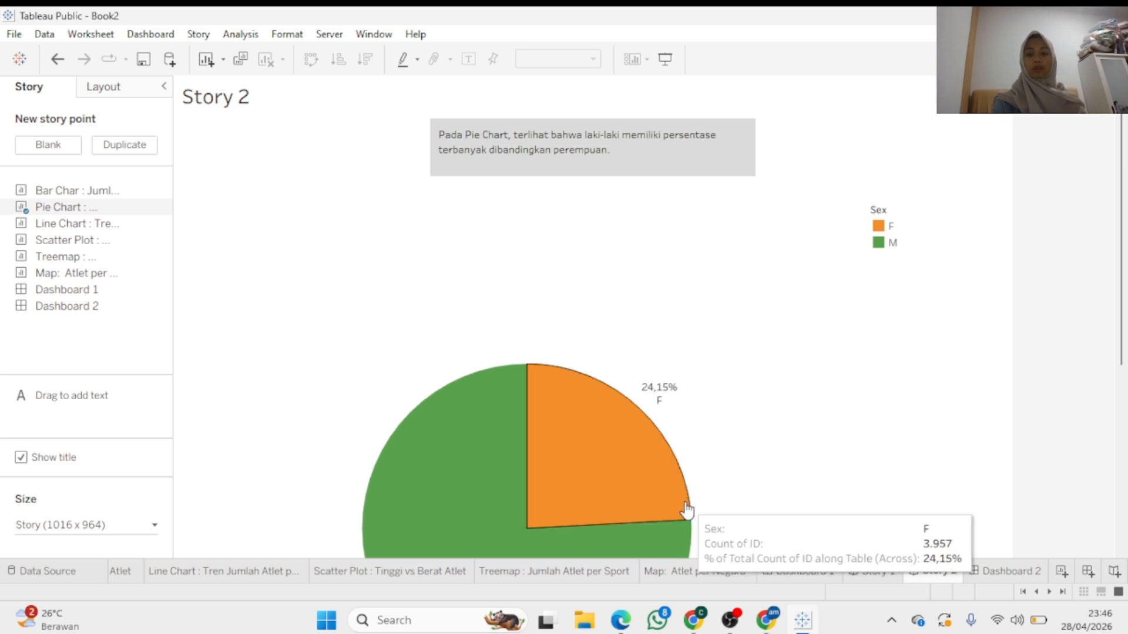
pyautogui.rightClick(1028, 568)
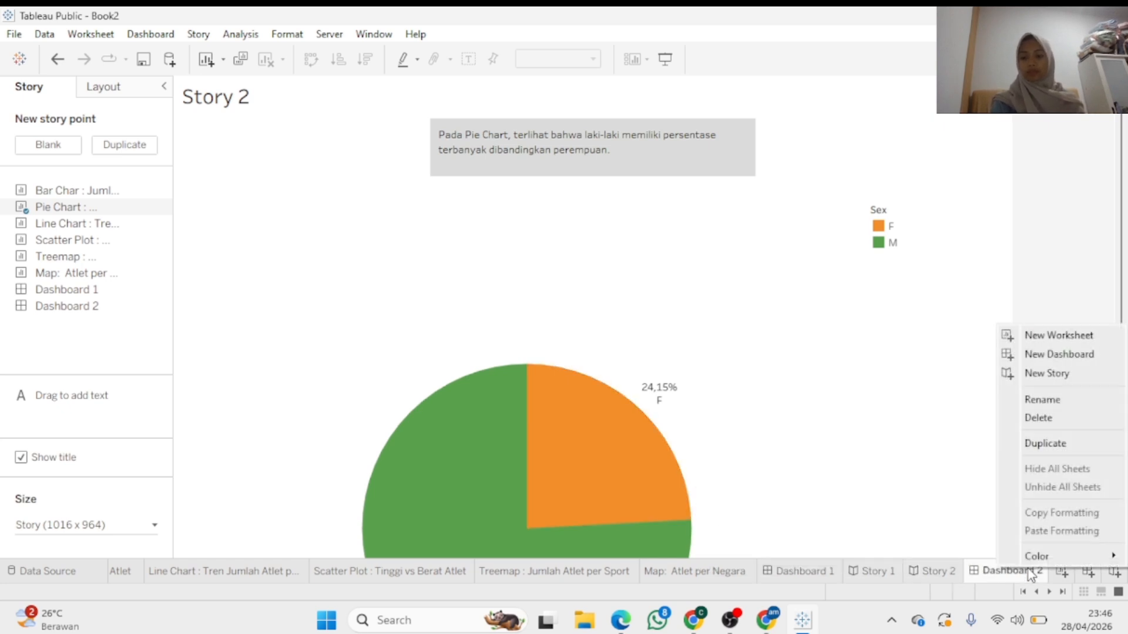
pyautogui.click(1054, 418)
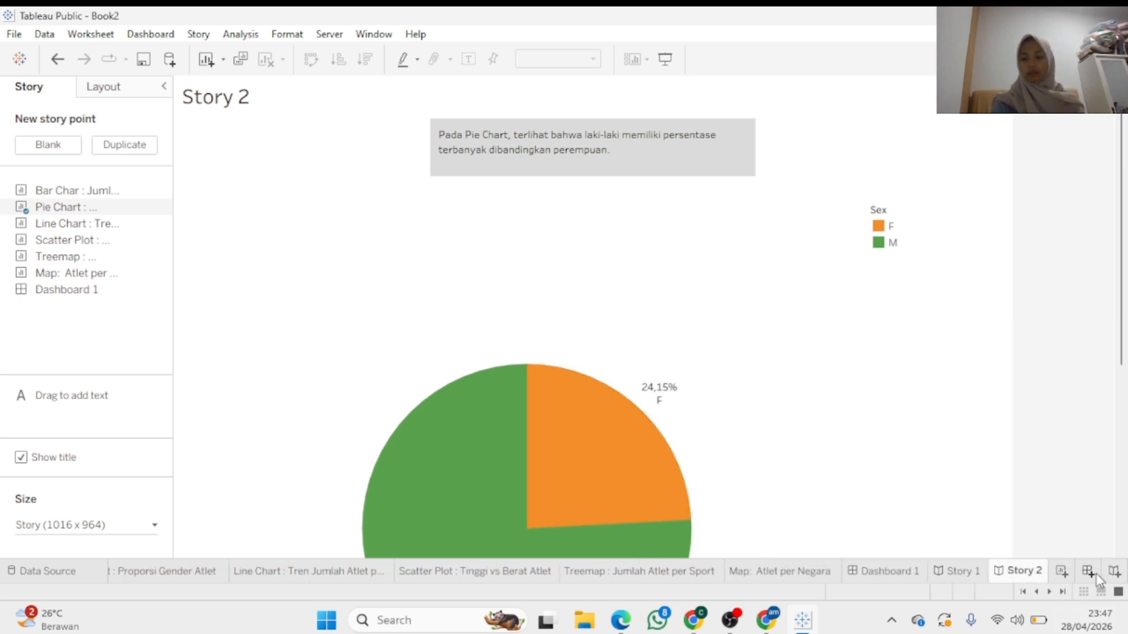
pyautogui.click(1114, 571)
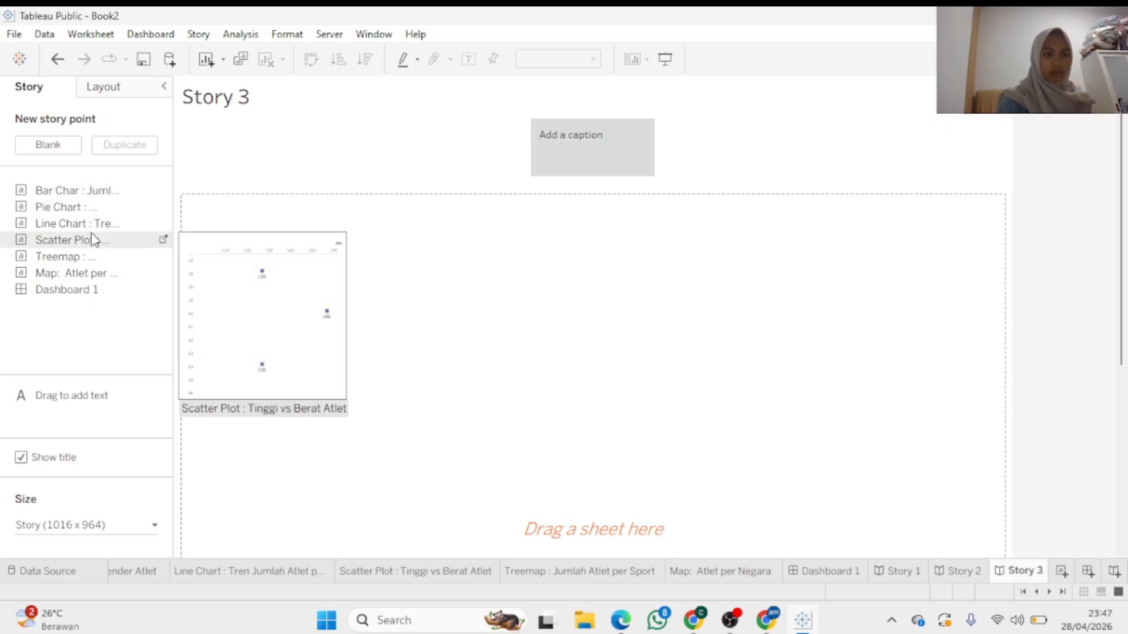
pyautogui.moveTo(94, 240); pyautogui.dragTo(266, 272)
# Caption Story 3 'Pada Scatter plot memiliki hubungan antara tinggi dan berat atlet, dimana atlet yang', widening the box
pyautogui.click(599, 147)
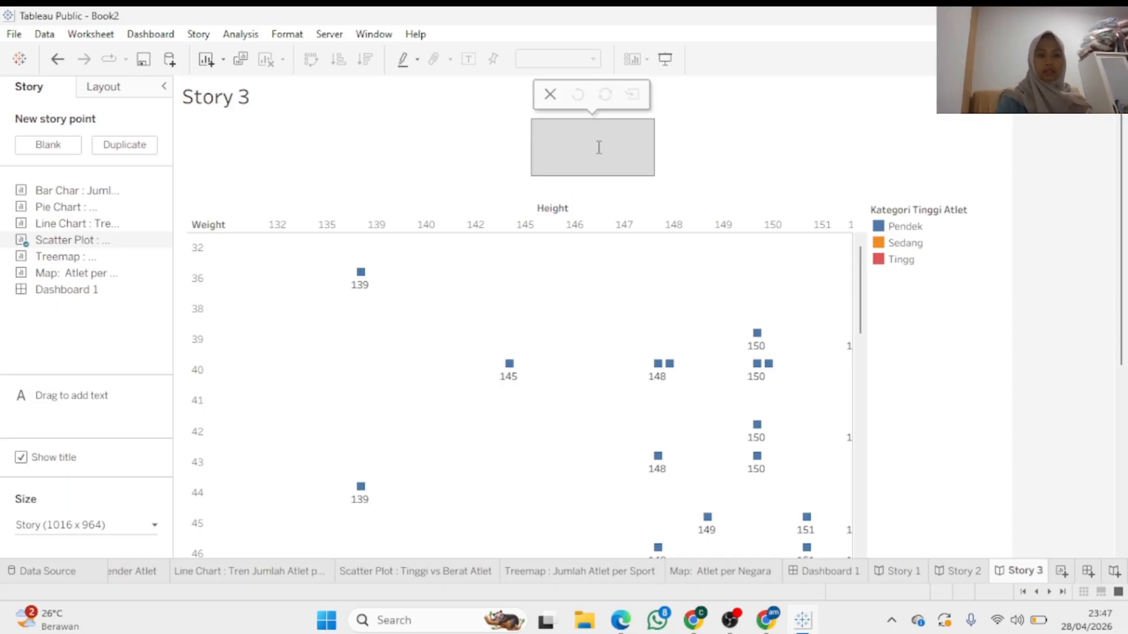
pyautogui.write('Pada ')
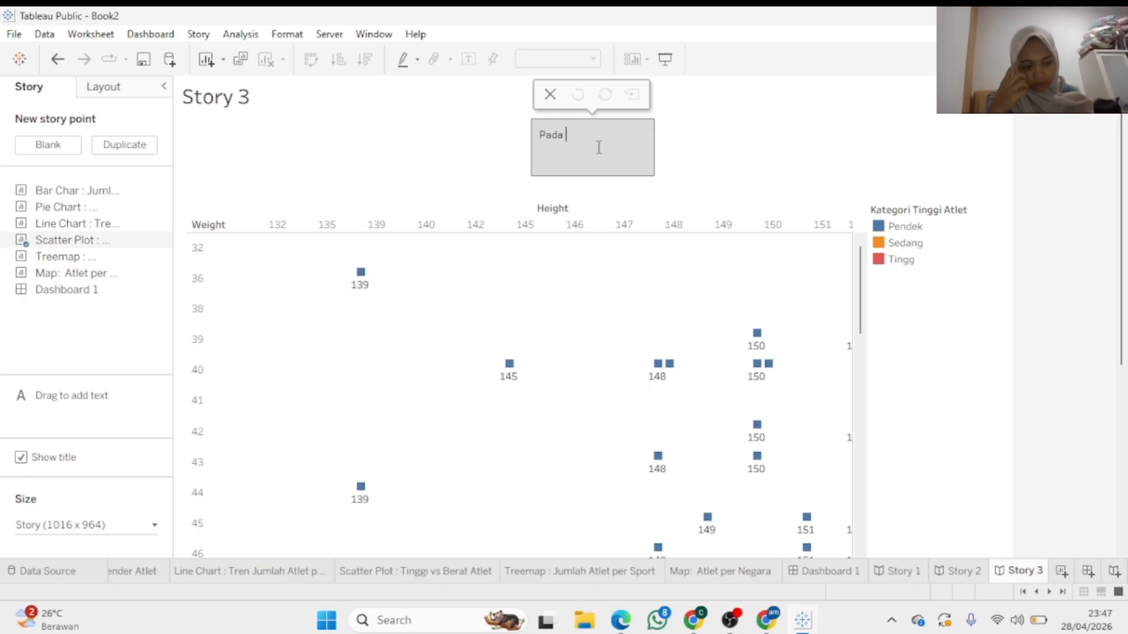
pyautogui.write('Scatter plo')
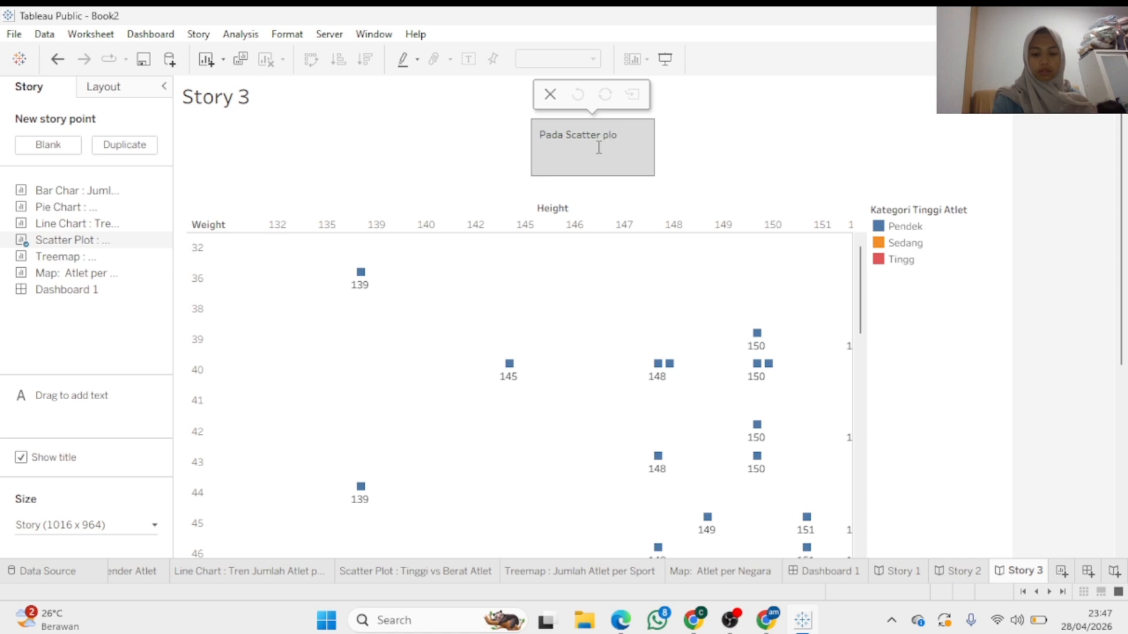
pyautogui.write('t memiliki ')
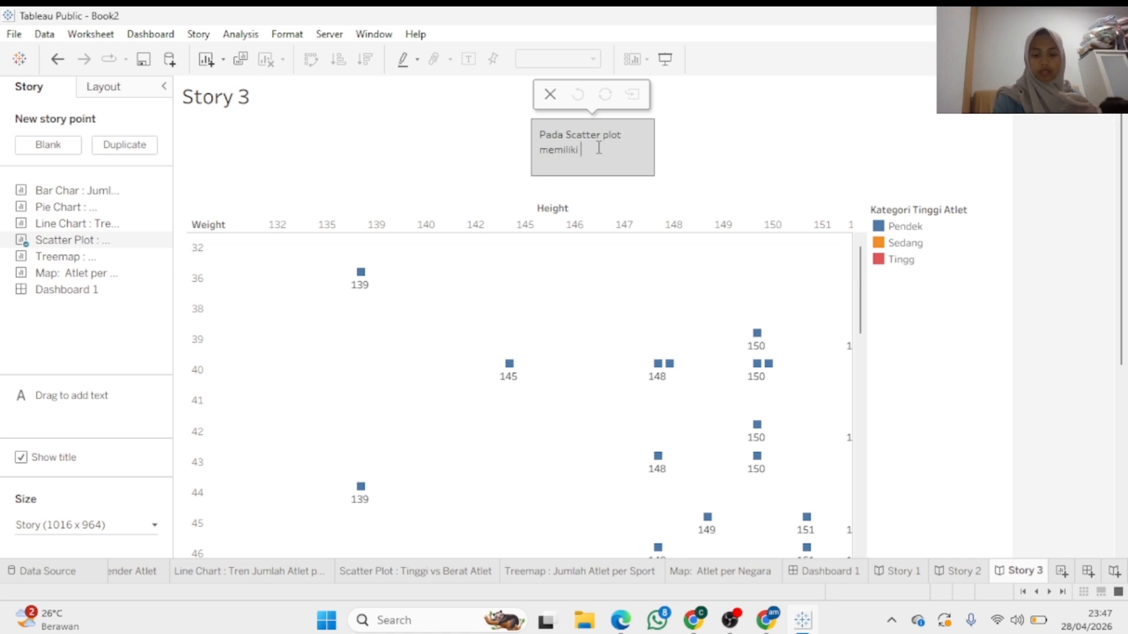
pyautogui.write('hubungan')
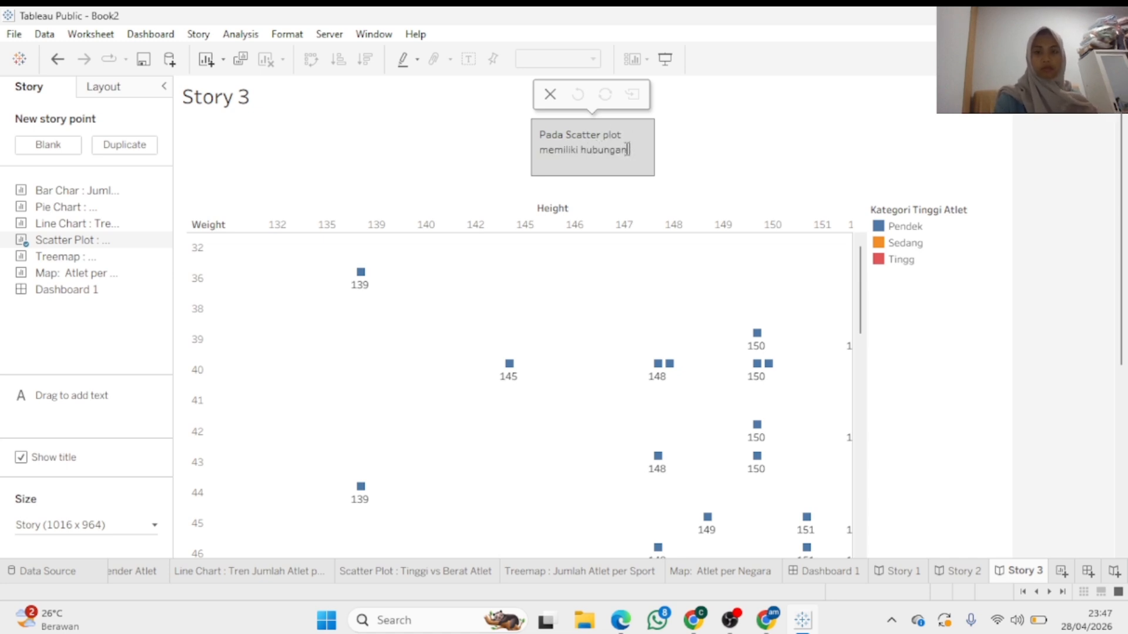
pyautogui.moveTo(653, 143); pyautogui.dragTo(879, 161)
pyautogui.click(611, 141)
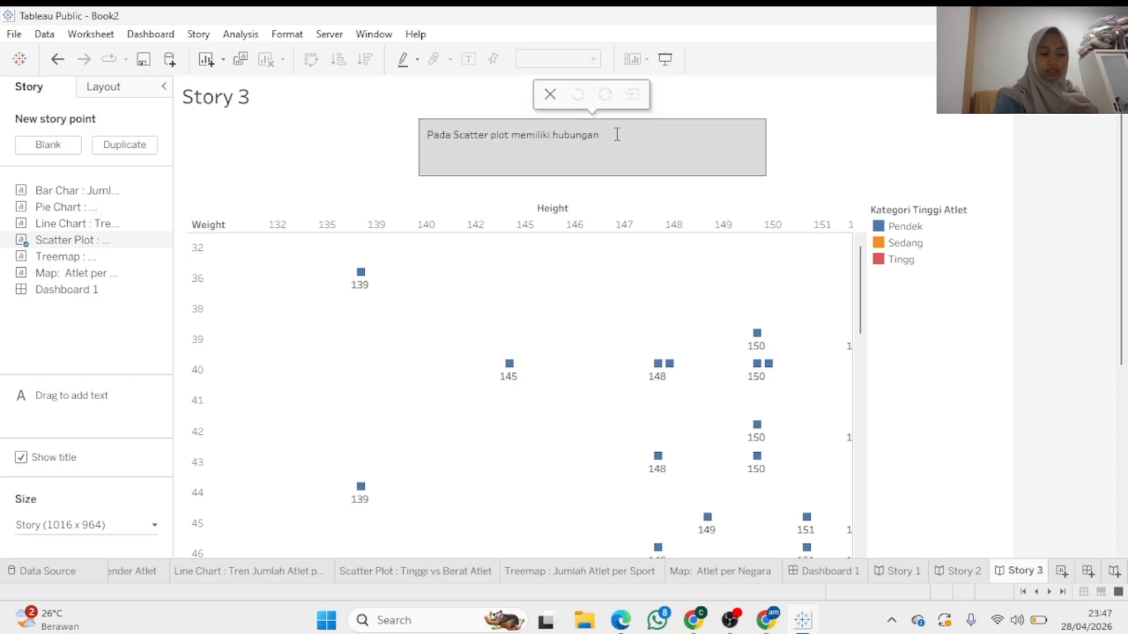
pyautogui.write('antar')
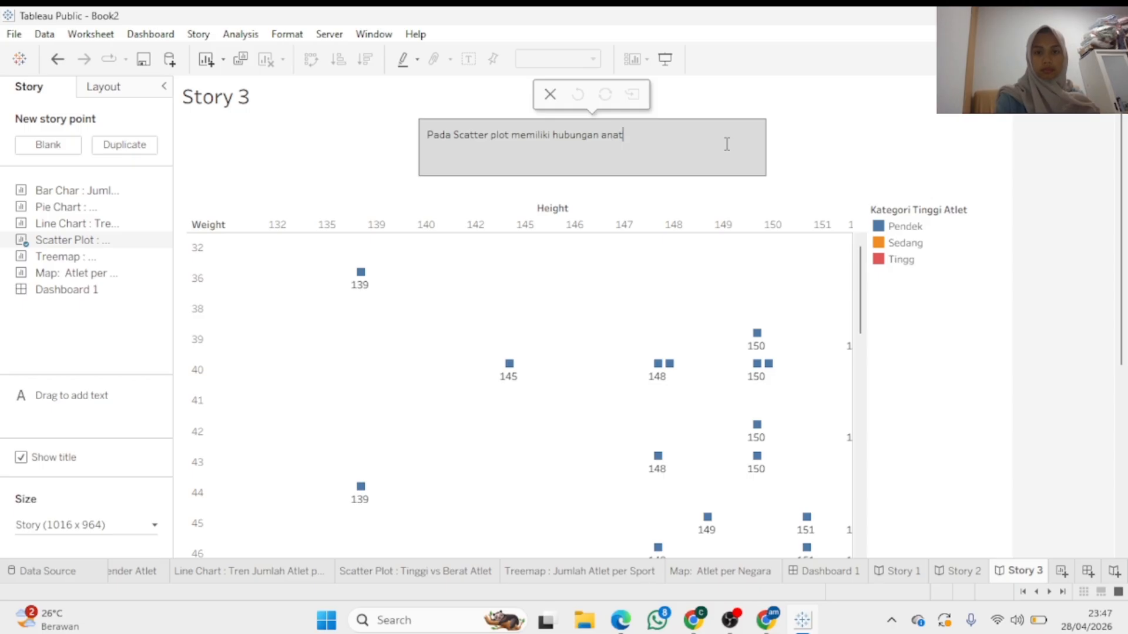
pyautogui.write('a tingg')
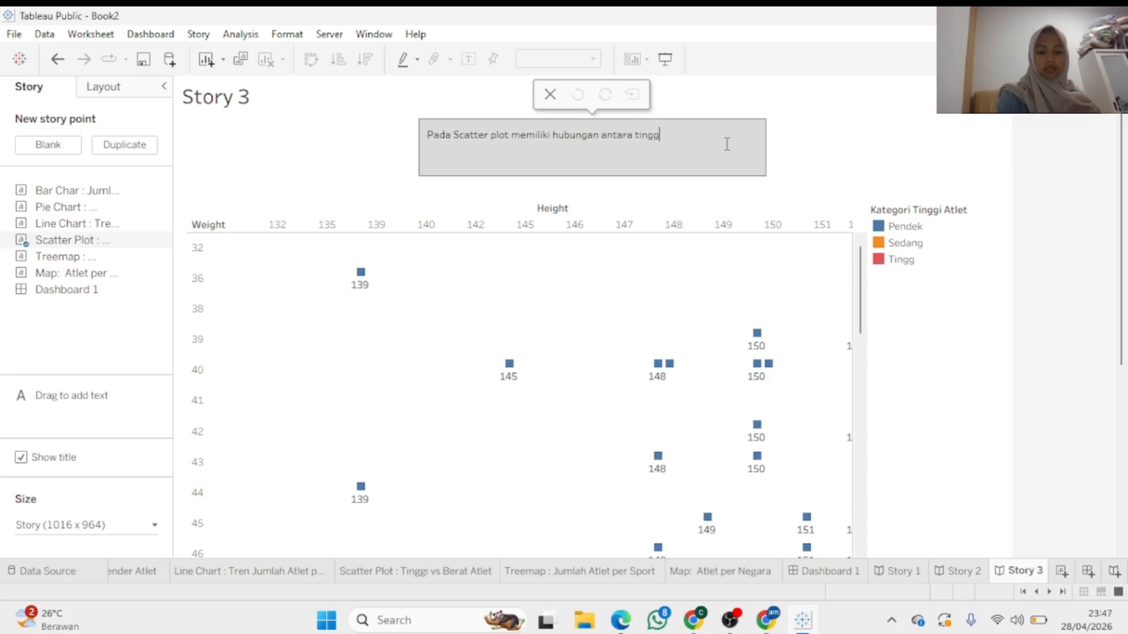
pyautogui.write('i dan be')
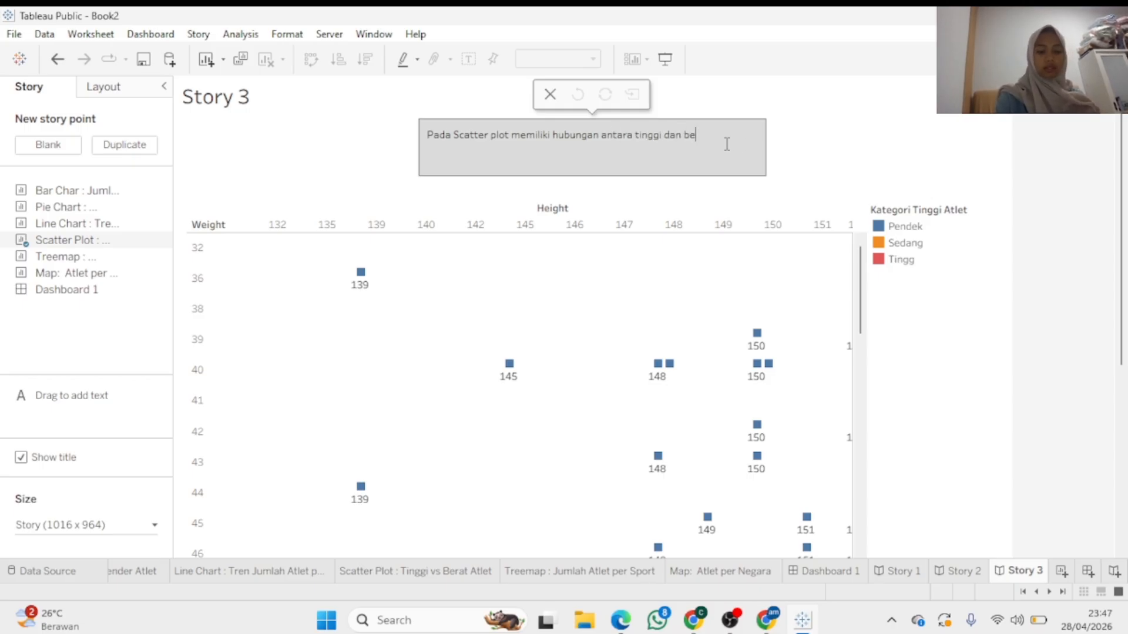
pyautogui.write('rat atlet')
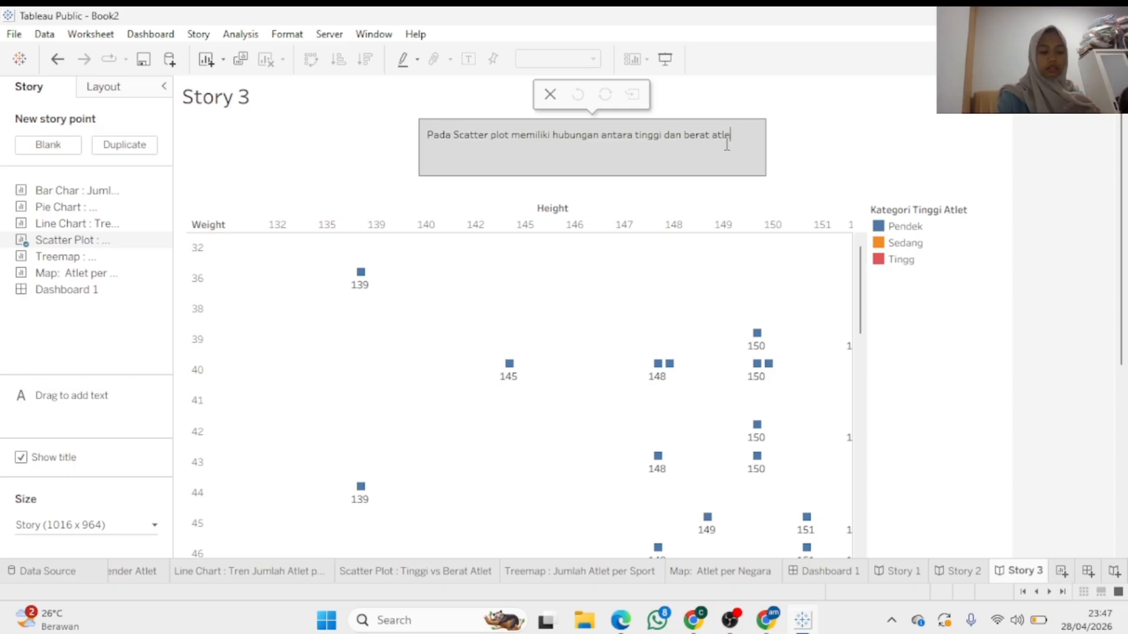
pyautogui.write(', d')
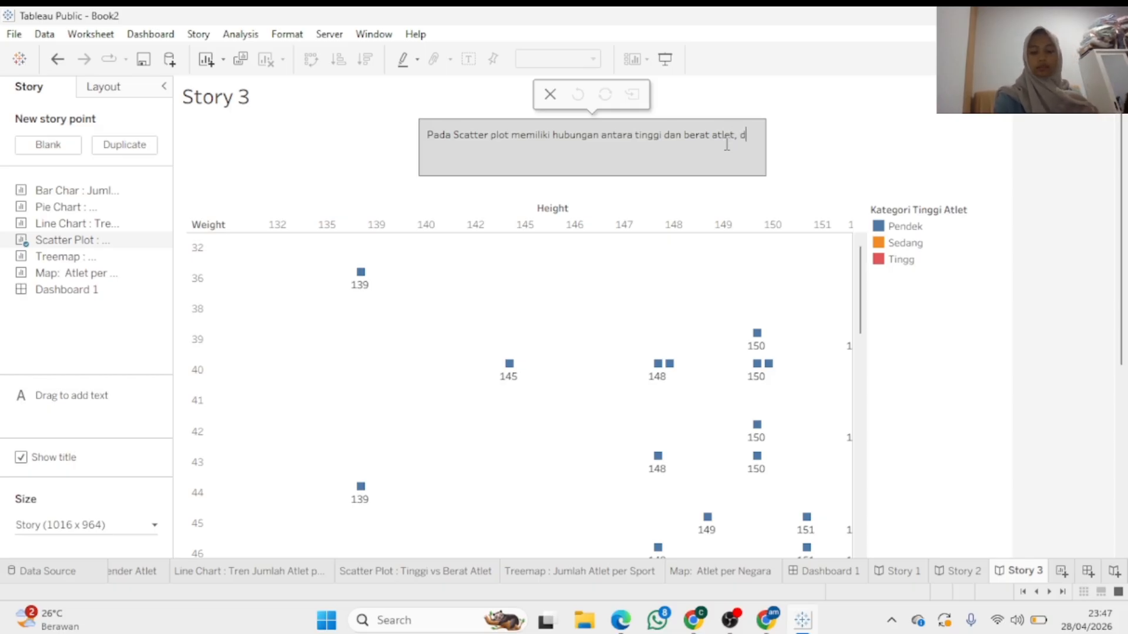
pyautogui.write('imana')
pyautogui.press('BackSpace')
pyautogui.write('na at')
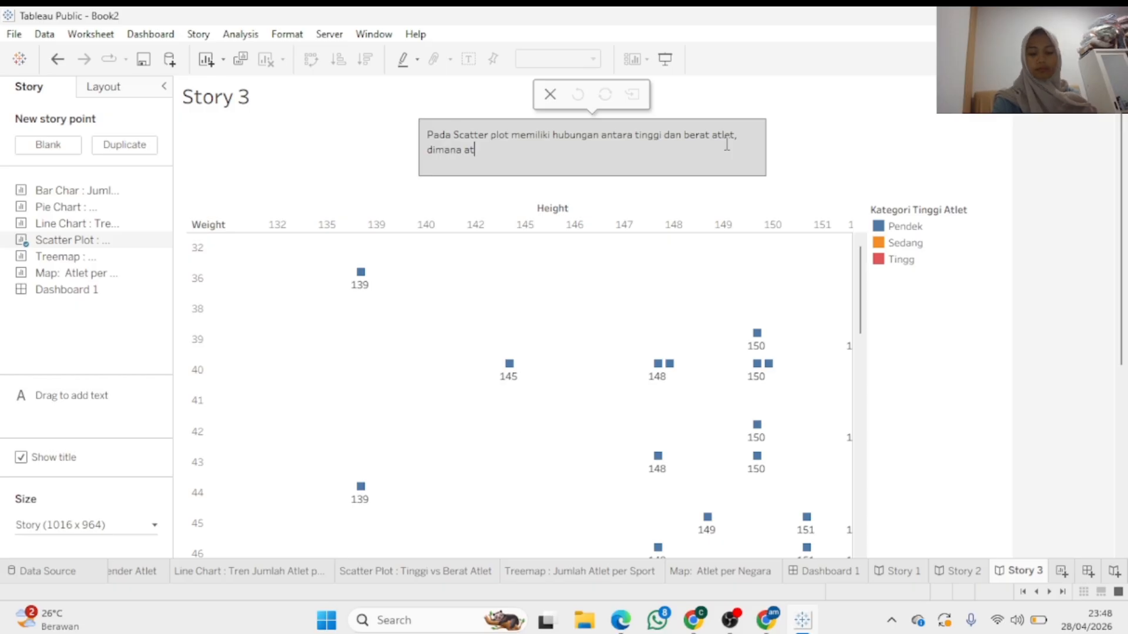
pyautogui.write('let')
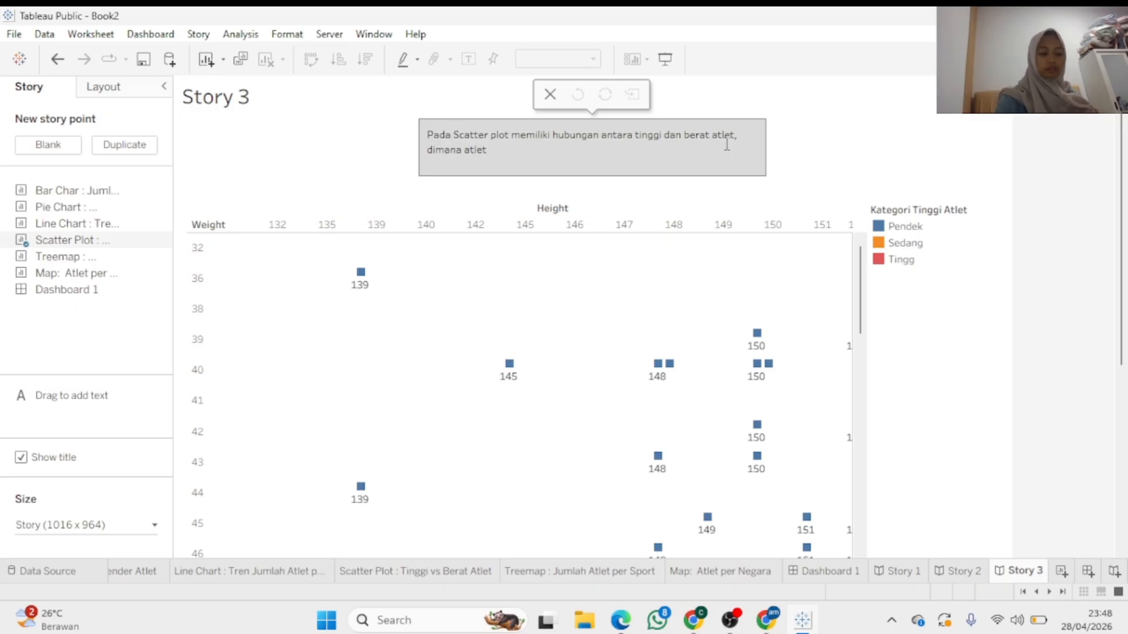
pyautogui.write(' yang l')
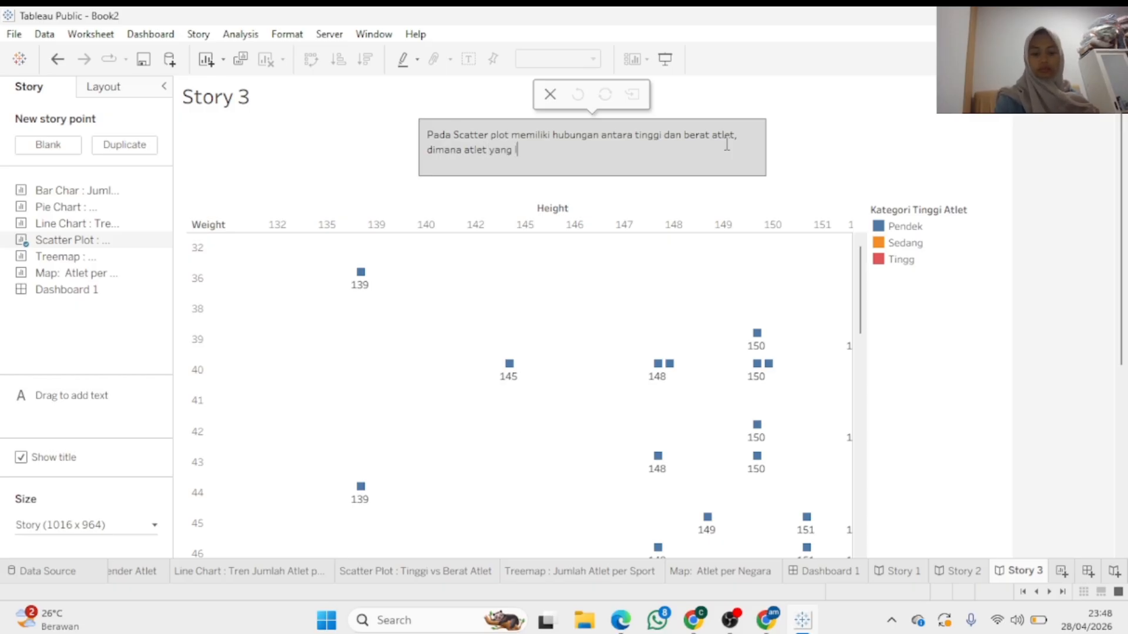
pyautogui.write('ebih')
pyautogui.press('BackSpace')
pyautogui.press('BackSpace')
pyautogui.press('BackSpace')
pyautogui.press('BackSpace')
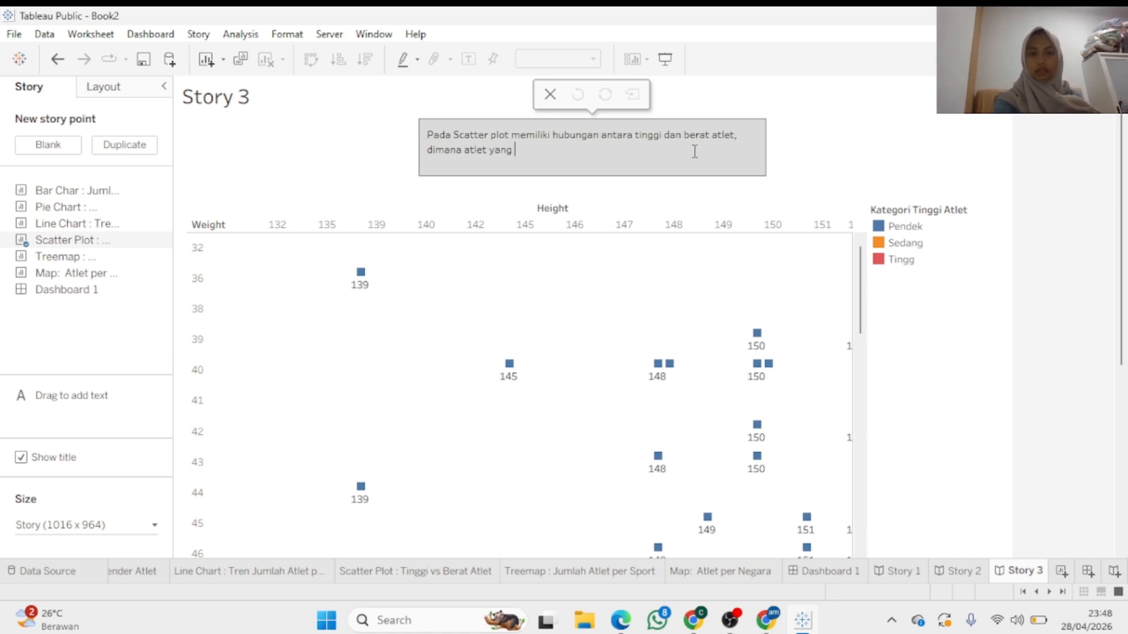
pyautogui.click(465, 151)
pyautogui.write('tinggi')
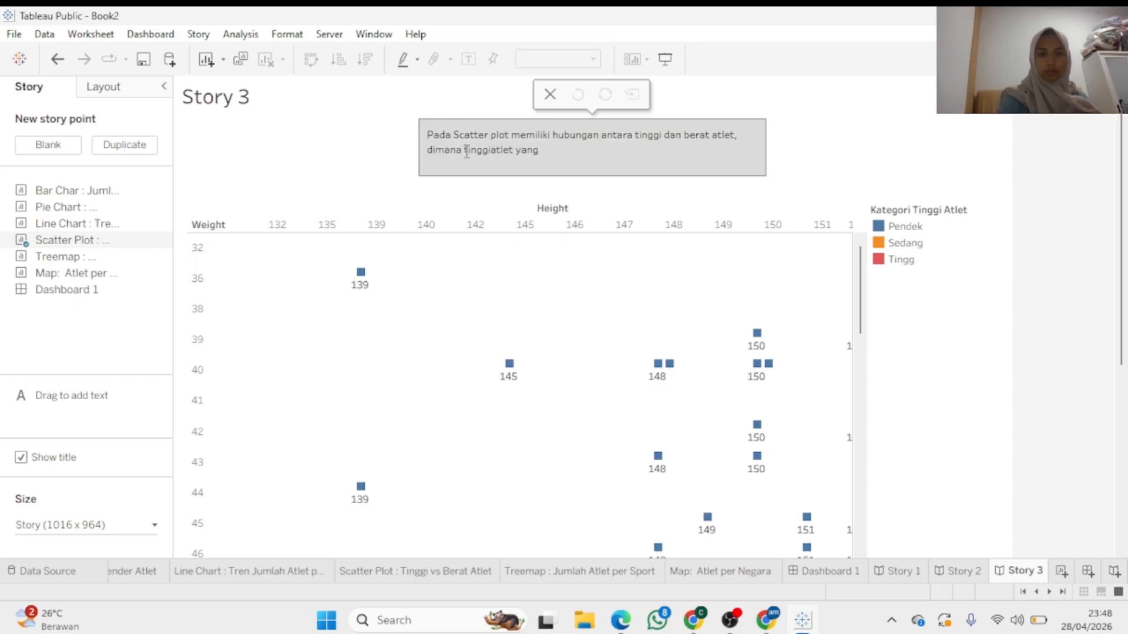
pyautogui.click(521, 151)
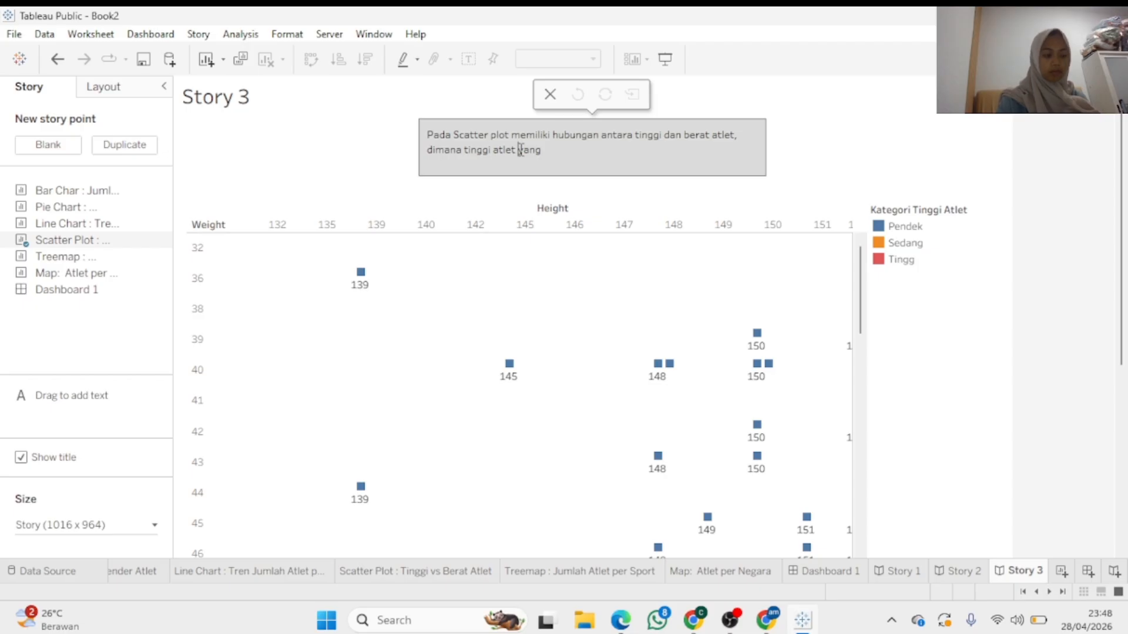
pyautogui.write('pendek ')
pyautogui.write('lebih banya')
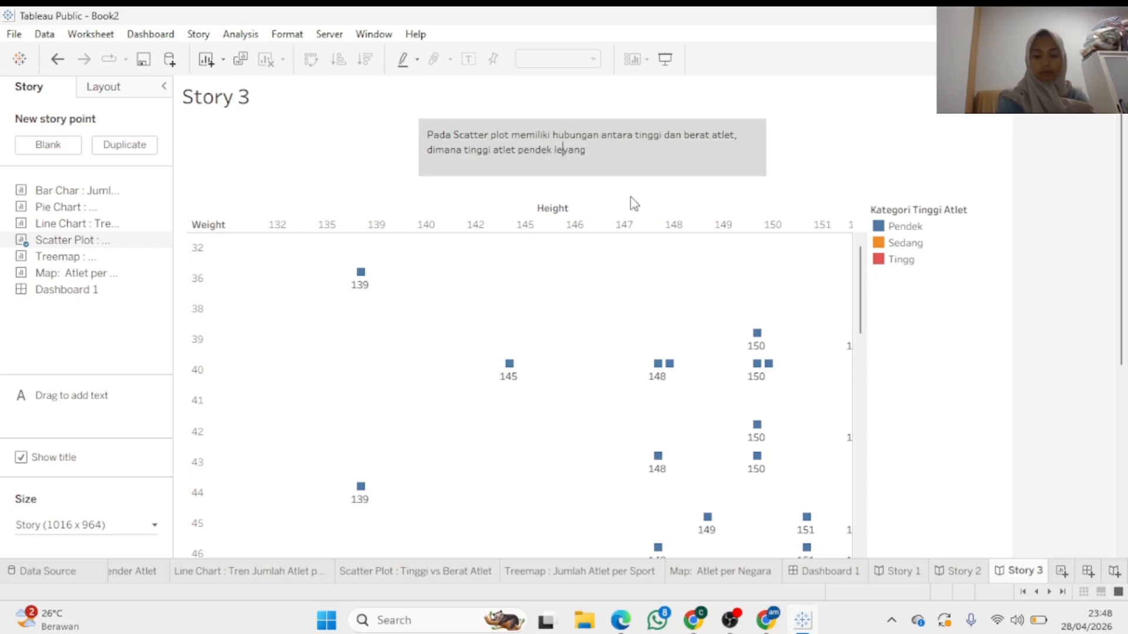
pyautogui.write('k')
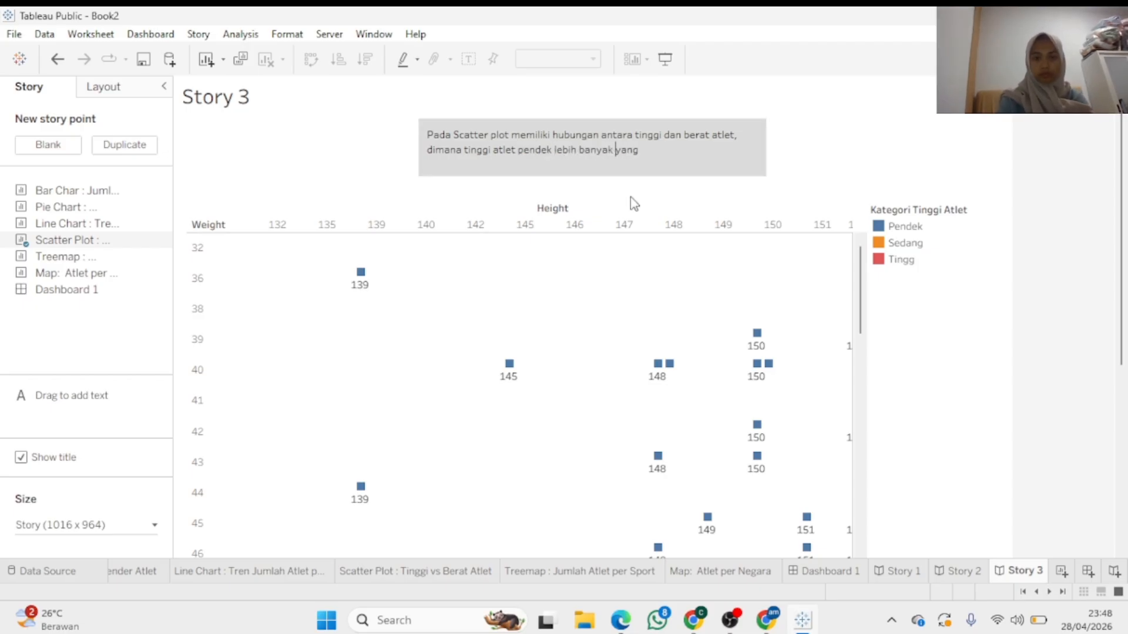
pyautogui.click(665, 149)
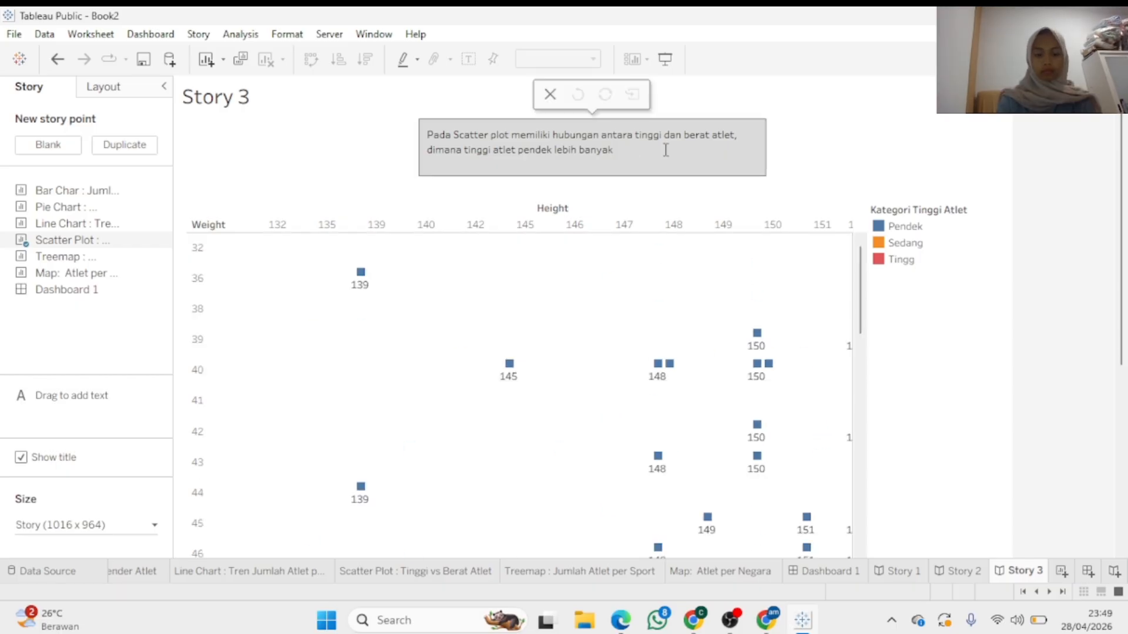
pyautogui.press('BackSpace')
pyautogui.press('BackSpace')
pyautogui.press('BackSpace')
pyautogui.press('BackSpace')
pyautogui.write('de')
pyautogui.write('ng')
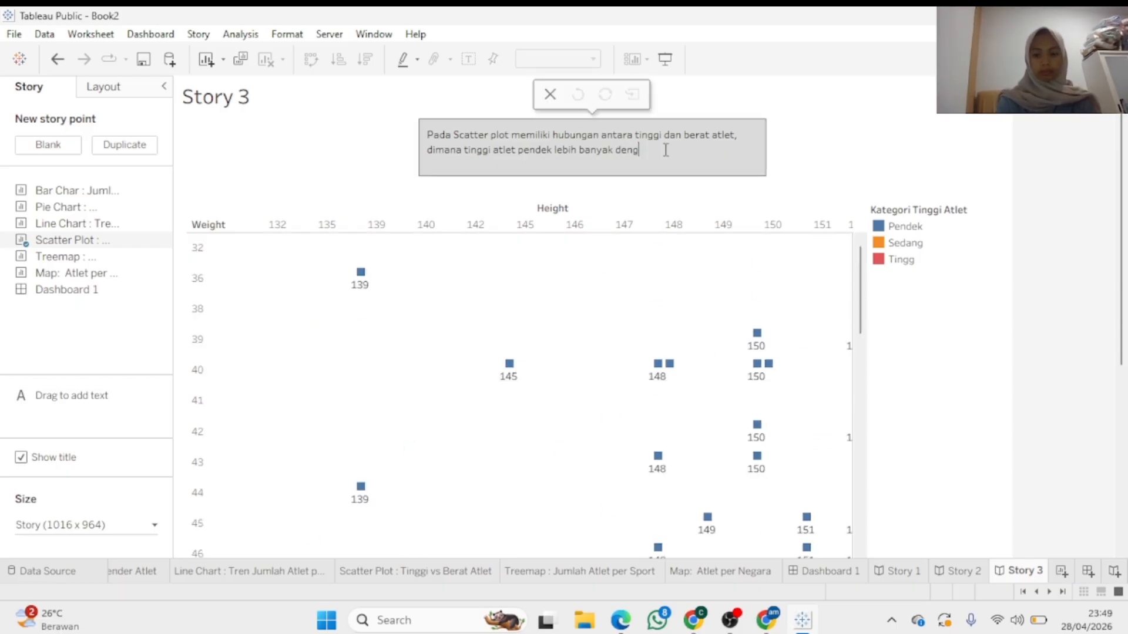
pyautogui.write('an berat b')
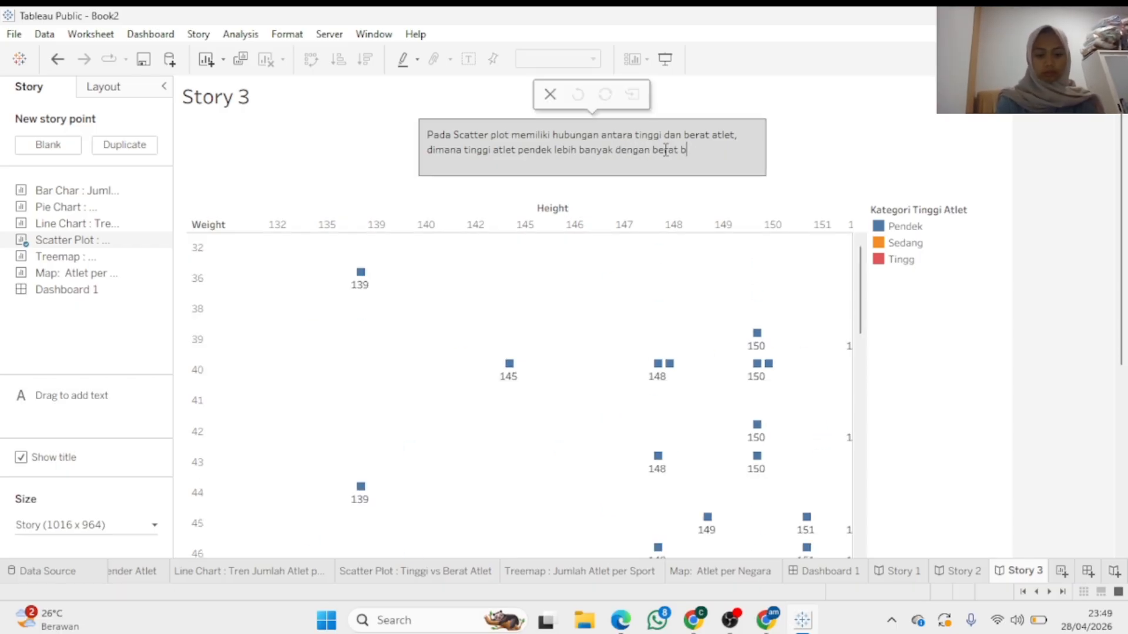
pyautogui.write('adan yang dipengaruhi')
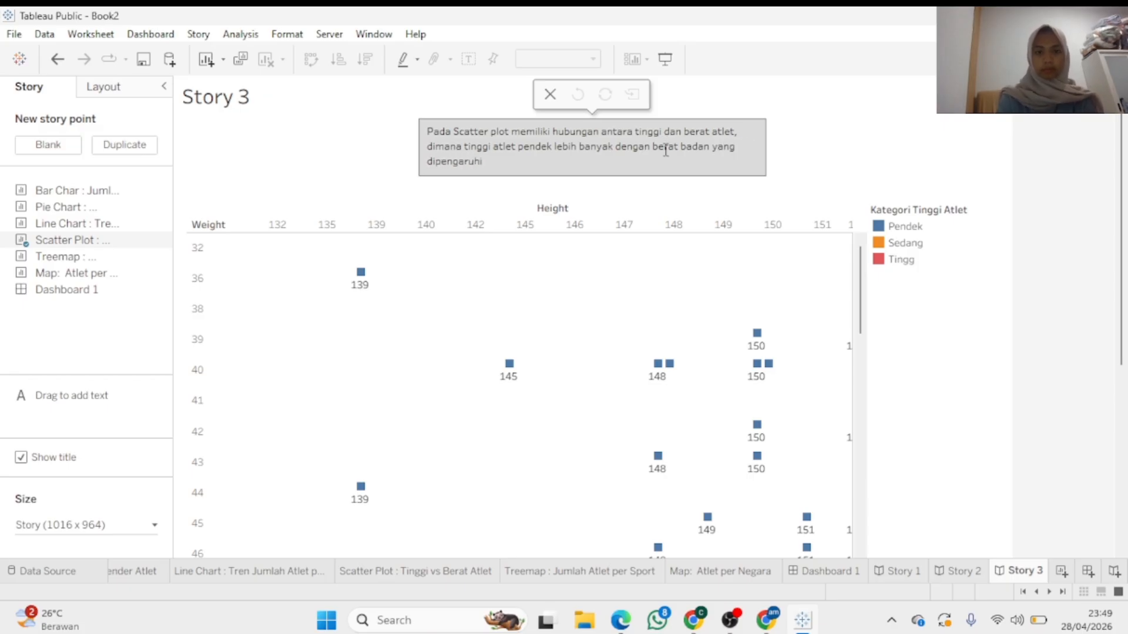
pyautogui.click(660, 317)
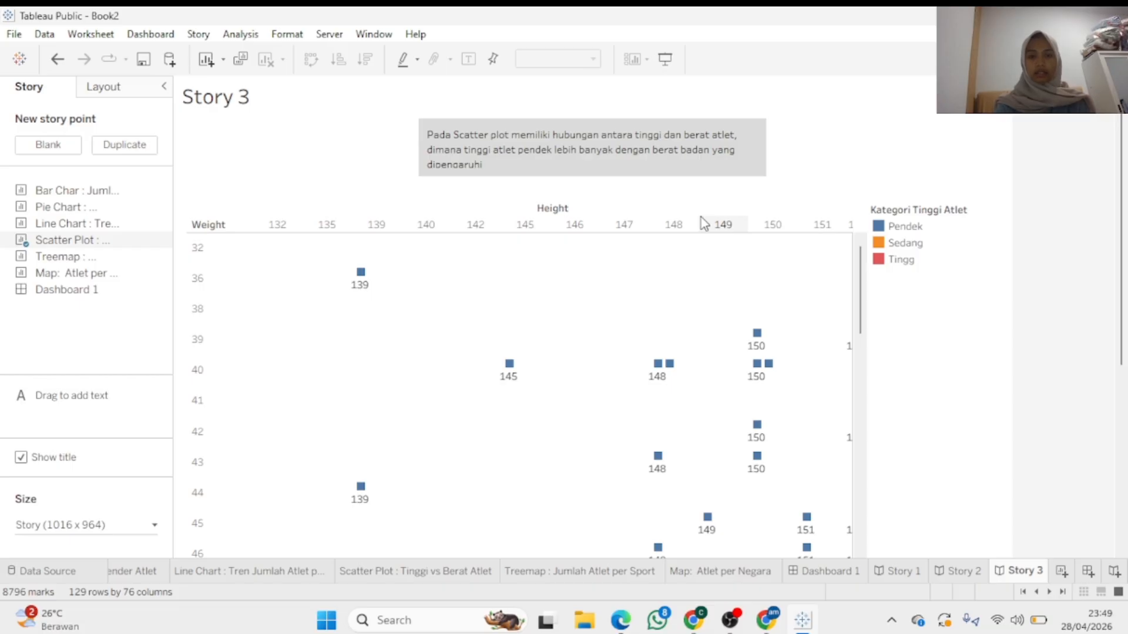
pyautogui.moveTo(859, 302)
pyautogui.mouseDown()
pyautogui.moveTo(863, 317)
pyautogui.moveTo(869, 286)
pyautogui.mouseUp()
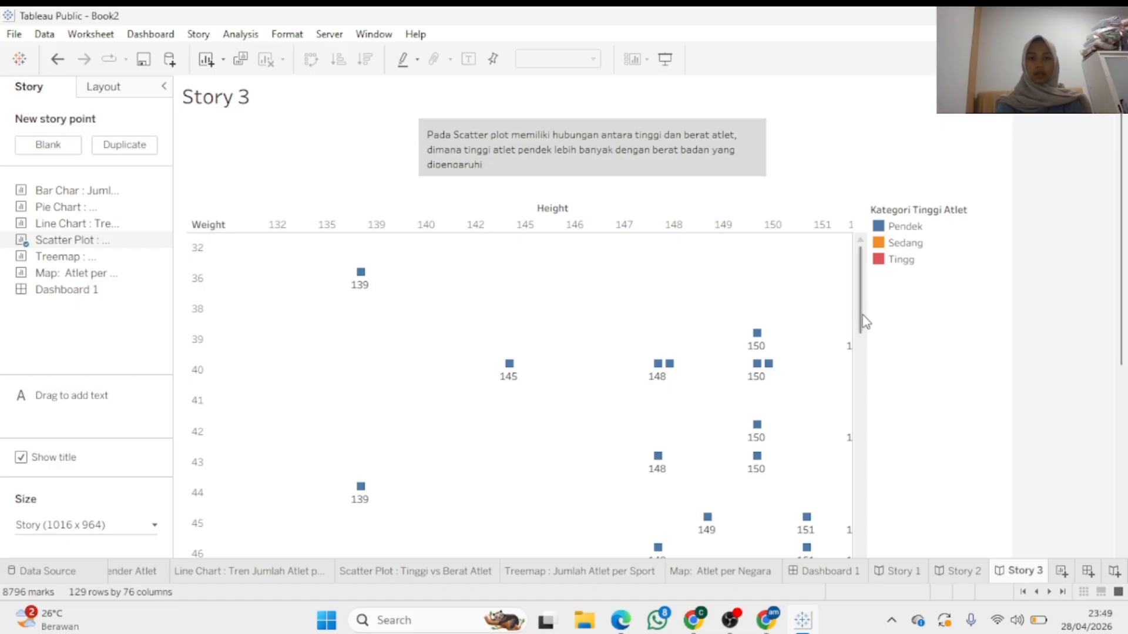
pyautogui.moveTo(862, 314); pyautogui.dragTo(805, 605)
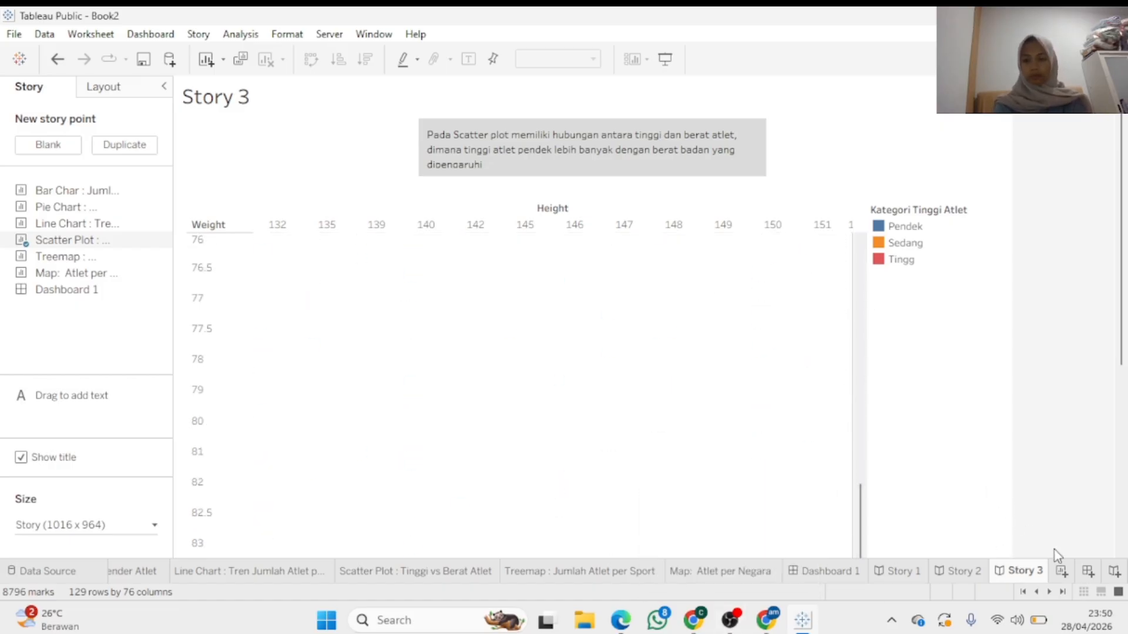
# Create Story 4 with Dashboard 1 on it, then drag the Treemap onto the story to replace it
pyautogui.click(1114, 571)
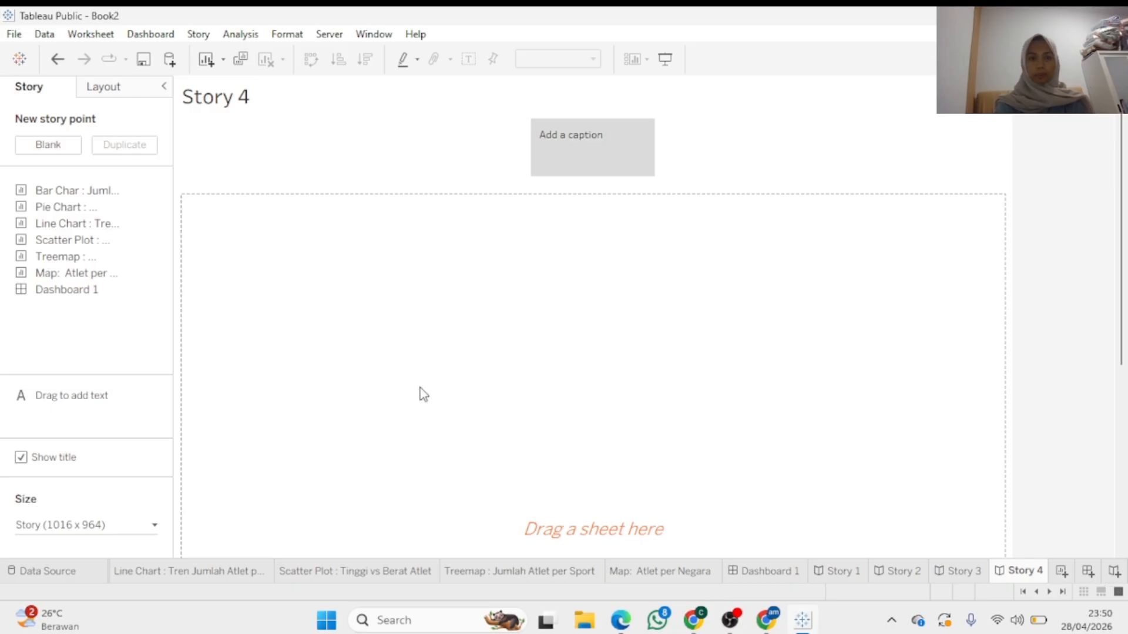
pyautogui.moveTo(65, 295); pyautogui.dragTo(347, 333)
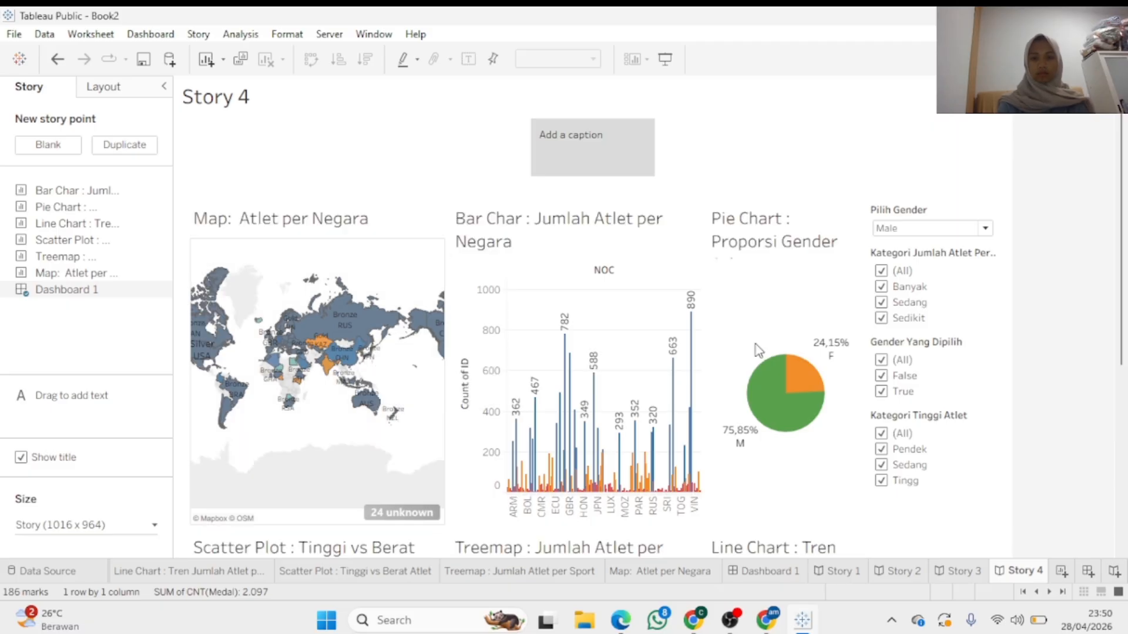
pyautogui.moveTo(1123, 269); pyautogui.dragTo(1123, 166)
pyautogui.moveTo(57, 256); pyautogui.dragTo(306, 252)
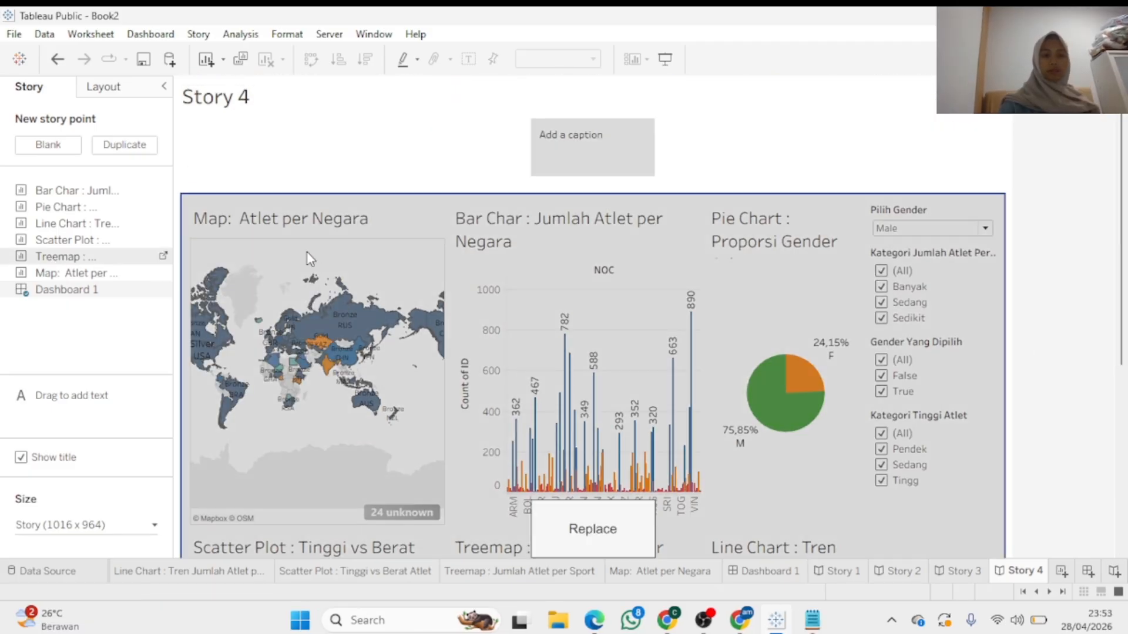
# Start the Story 4 caption with 'Pada tree map, dimana beberapa cabang olahraga'
pyautogui.click(567, 154)
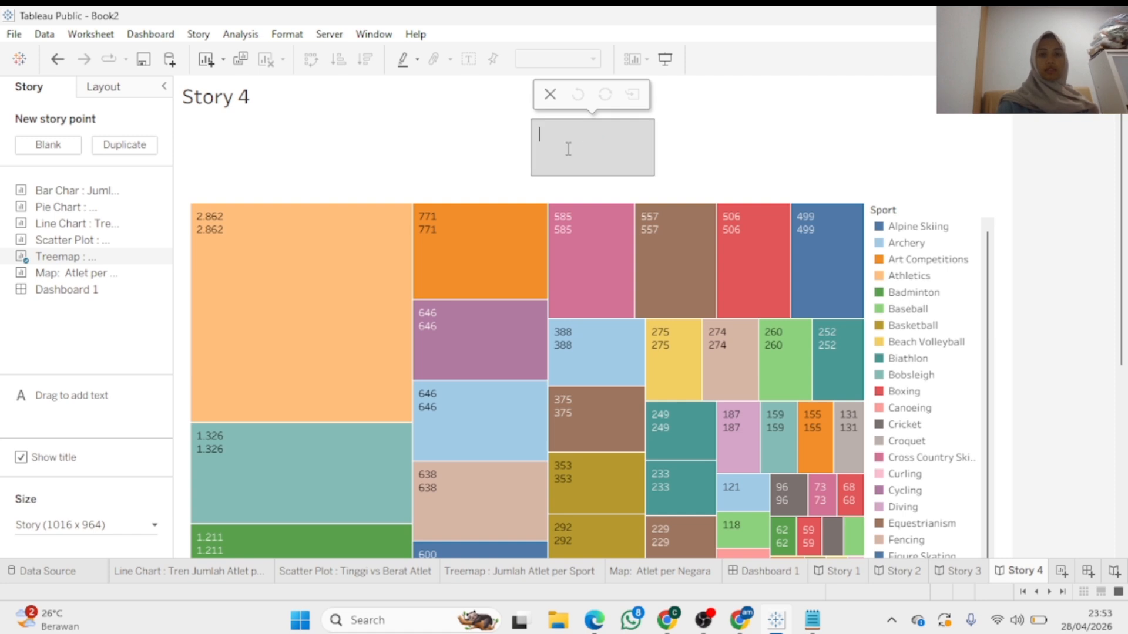
pyautogui.write('Pada tree')
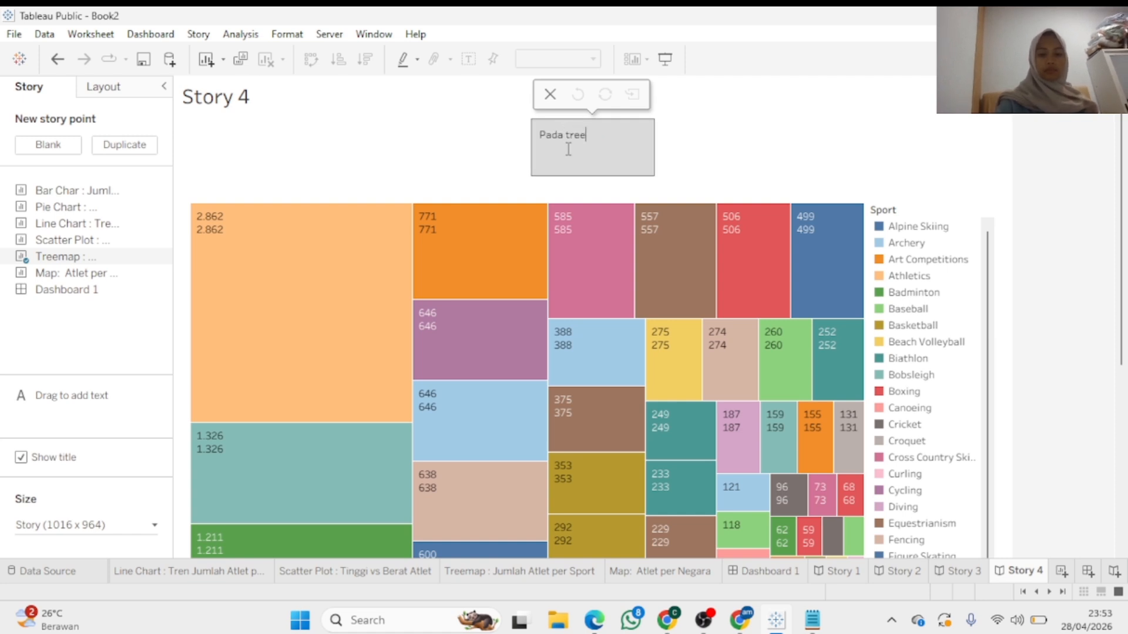
pyautogui.write(' map, dimana')
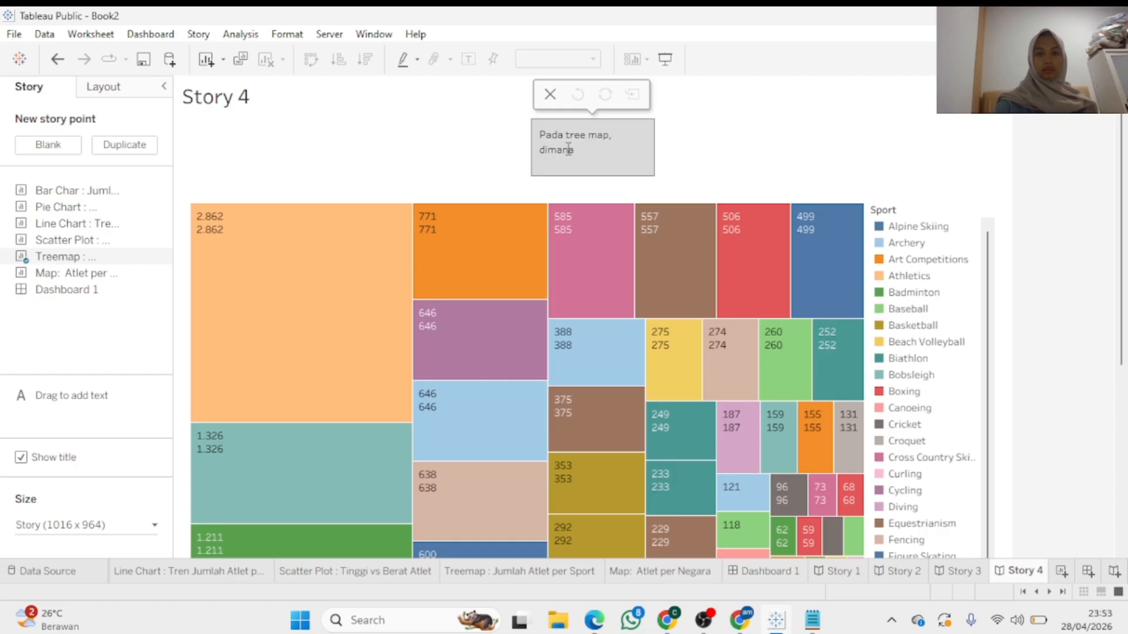
pyautogui.click(660, 145)
pyautogui.doubleClick(663, 139)
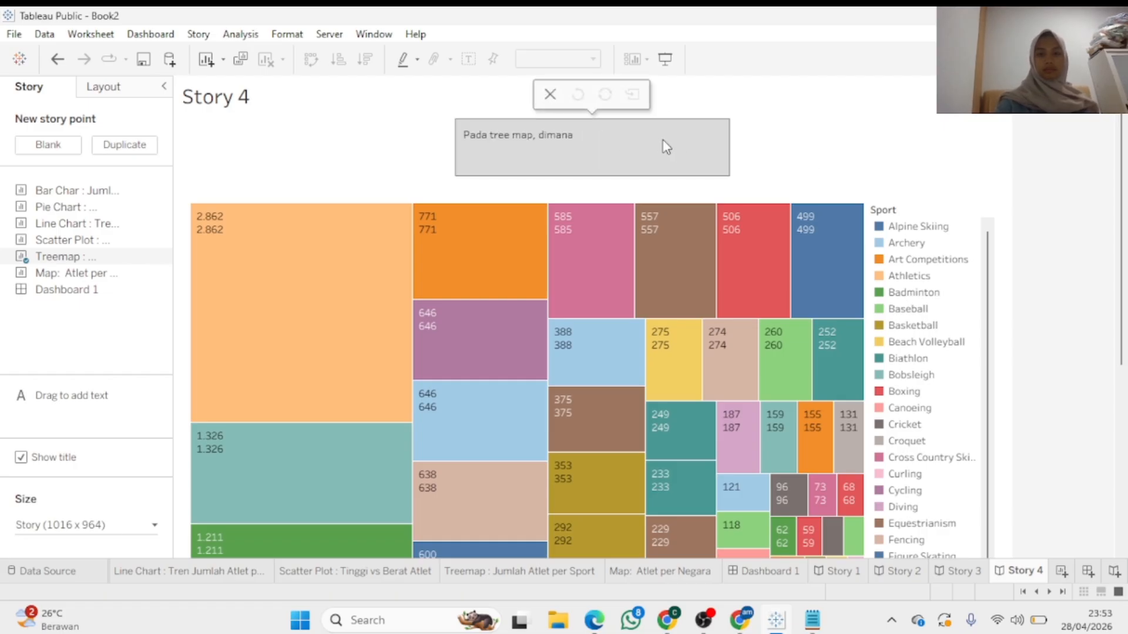
pyautogui.write('beberapa ju')
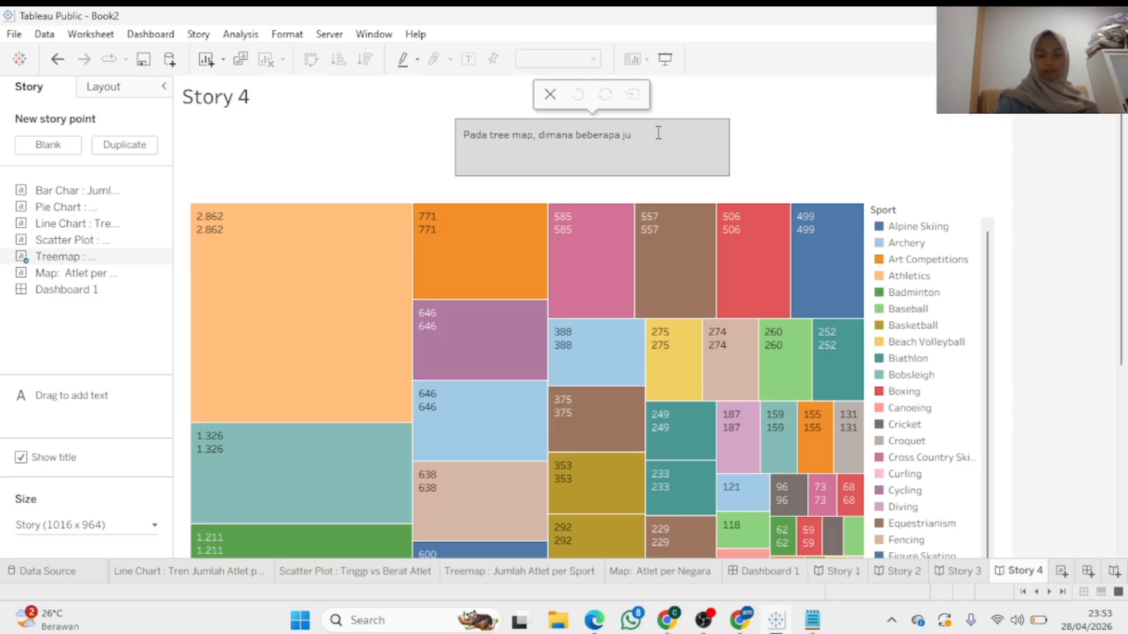
pyautogui.write('m')
pyautogui.press('BackSpace')
pyautogui.press('BackSpace')
pyautogui.press('BackSpace')
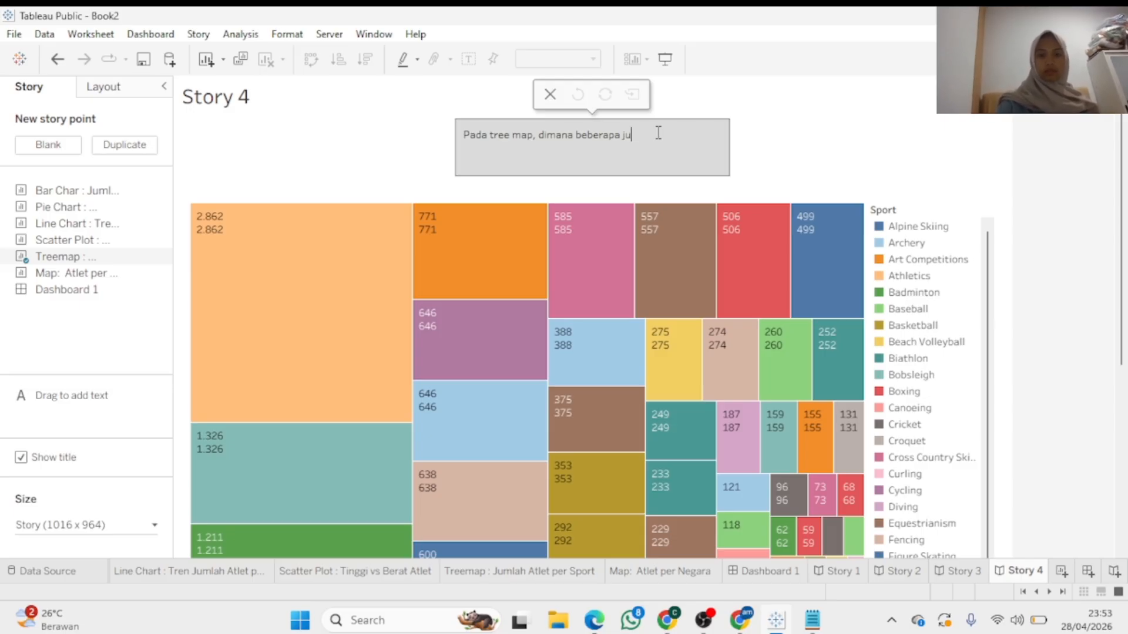
pyautogui.write('c')
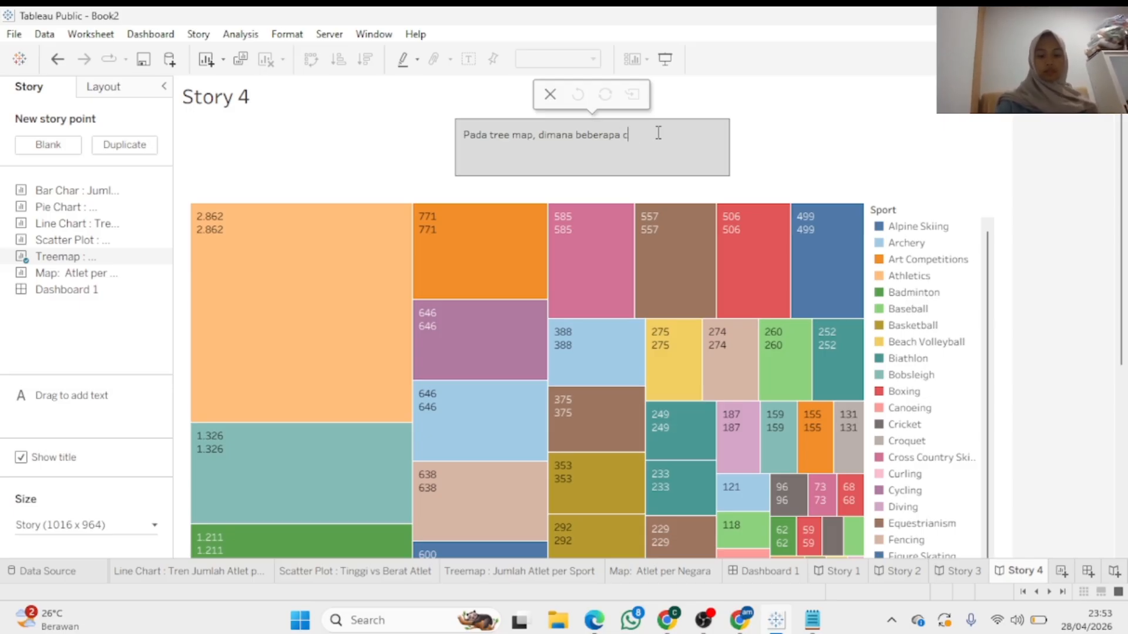
pyautogui.write('abang olah')
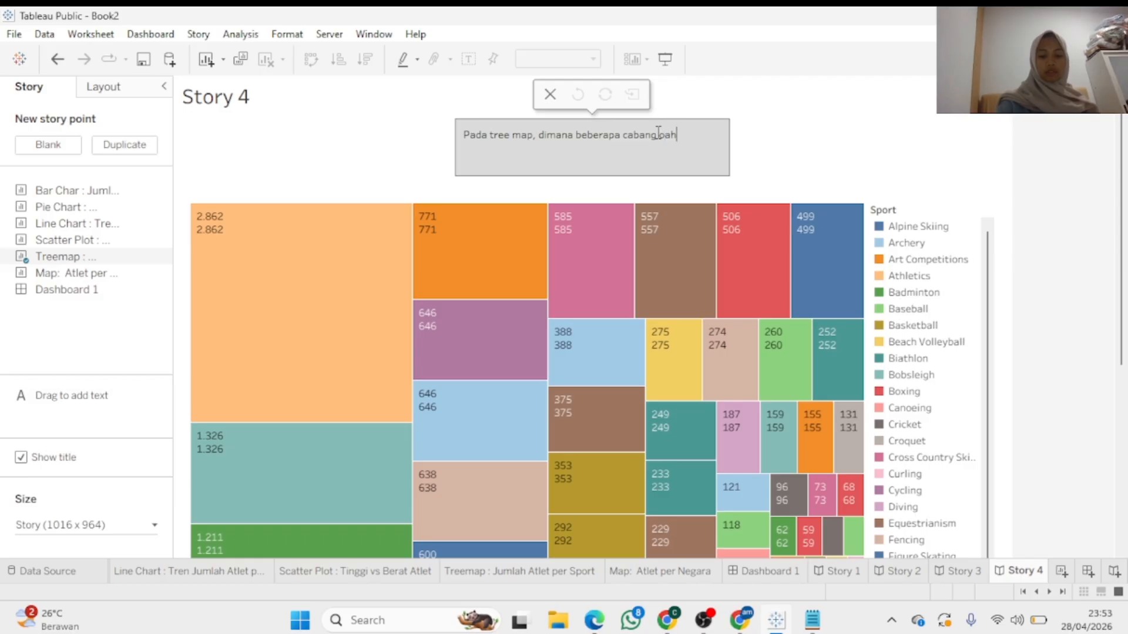
pyautogui.press('BackSpace')
pyautogui.press('BackSpace')
pyautogui.press('BackSpace')
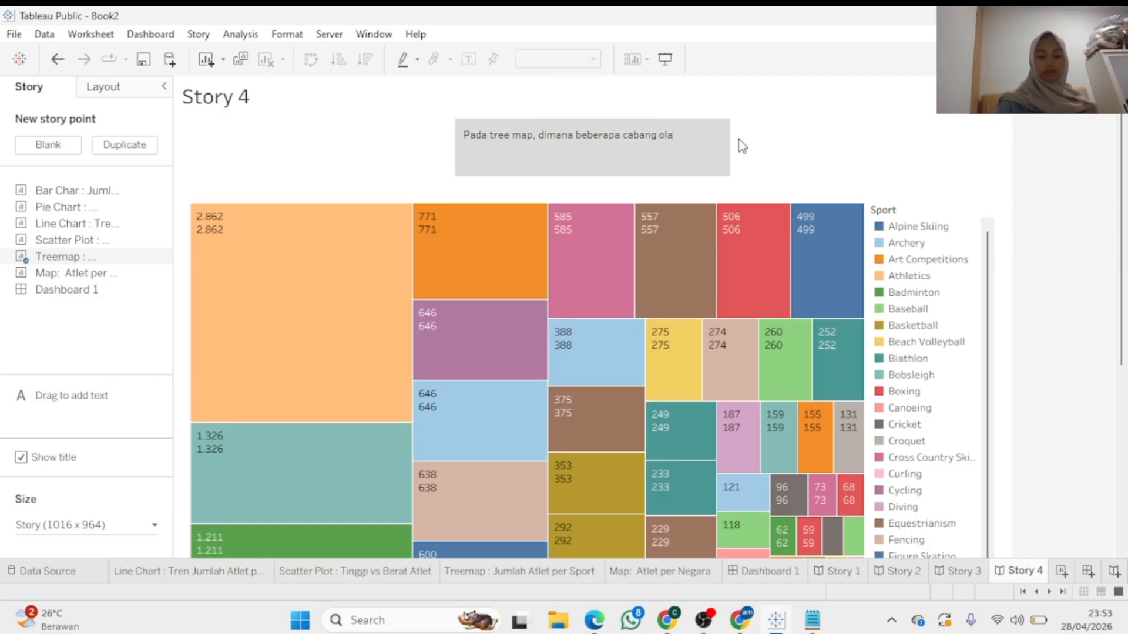
pyautogui.write('lahraga')
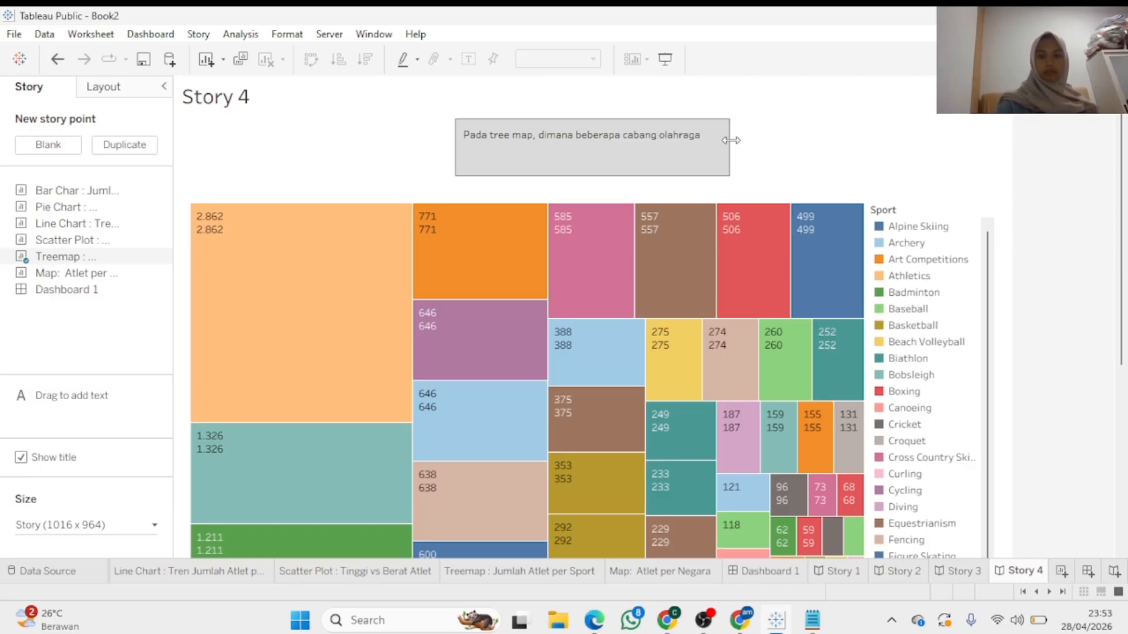
# Widen the caption box and finish it with 'memiliki jumlah atlet yang berpartisipasi pada olimpiade'
pyautogui.moveTo(730, 139); pyautogui.dragTo(833, 139)
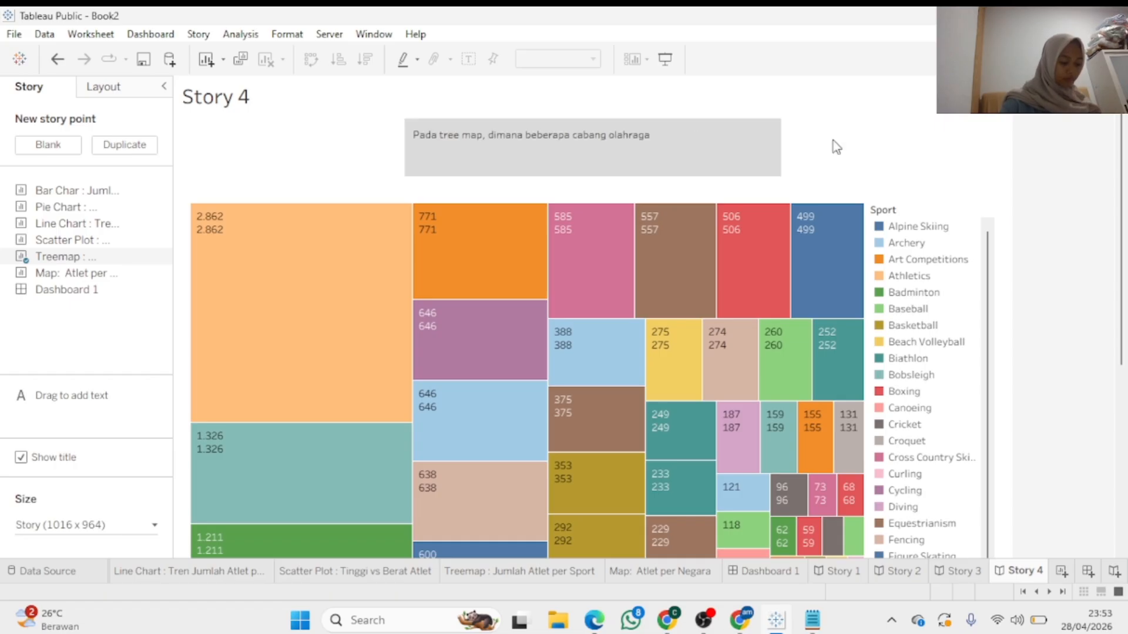
pyautogui.click(693, 145)
pyautogui.write('memiliki')
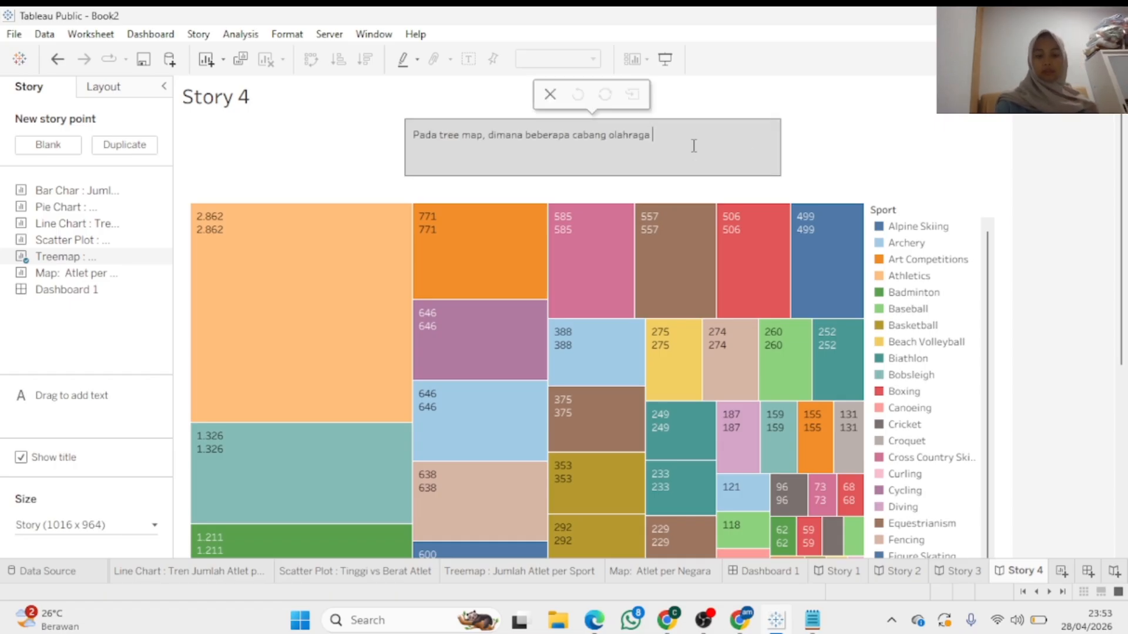
pyautogui.write(' jumla')
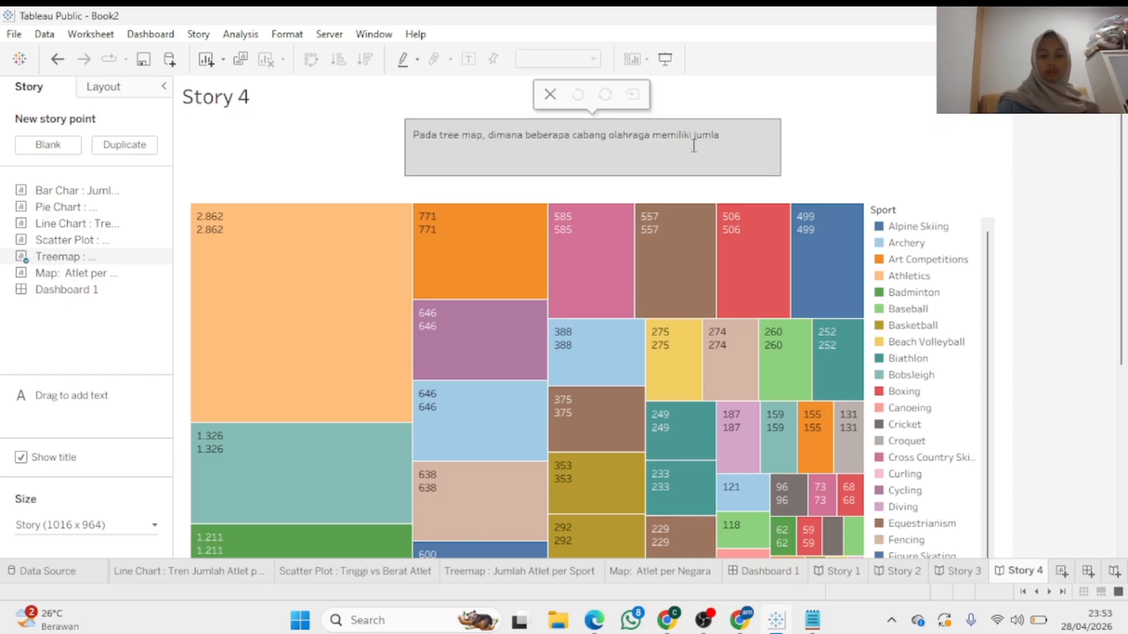
pyautogui.write('h atlet')
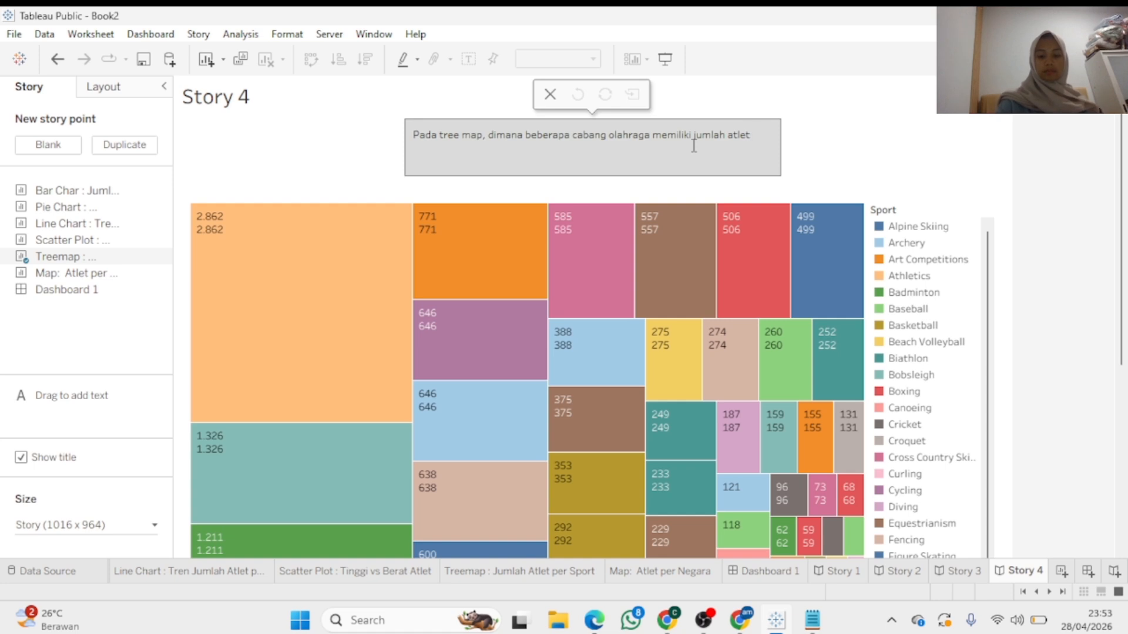
pyautogui.write(' ua')
pyautogui.press('BackSpace')
pyautogui.press('BackSpace')
pyautogui.write('yang')
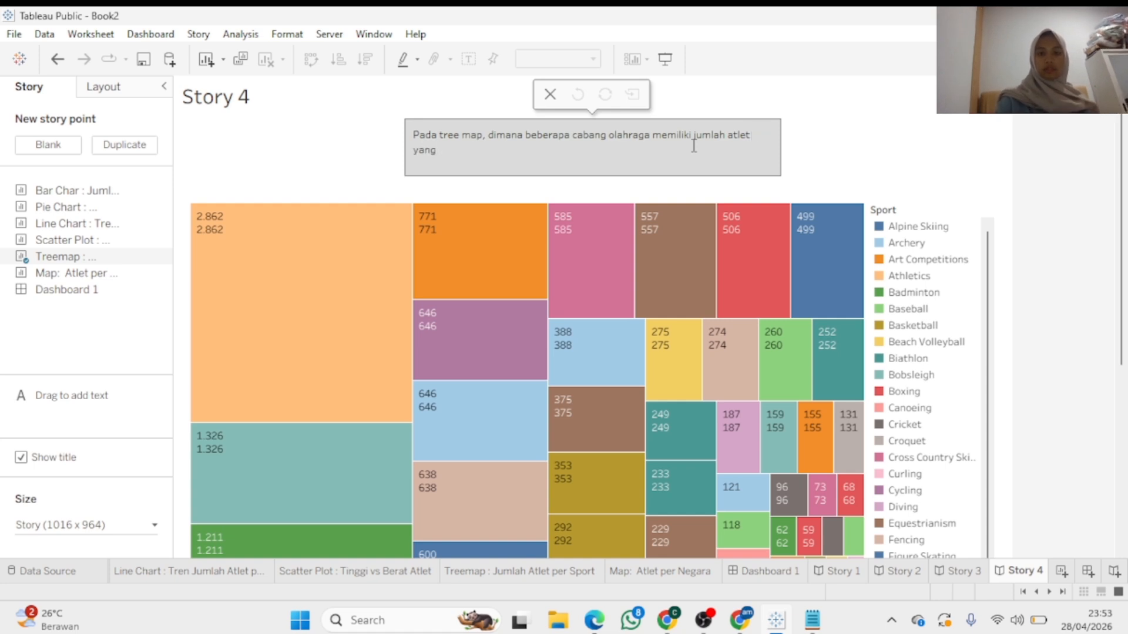
pyautogui.write(' berpartis')
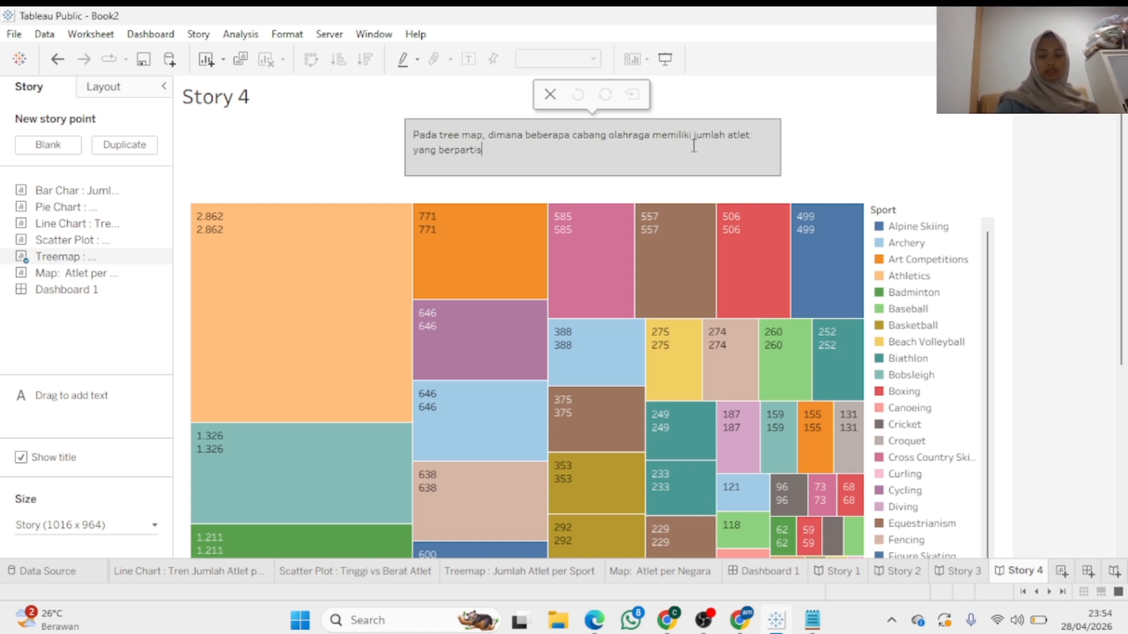
pyautogui.write('ipasi pada o')
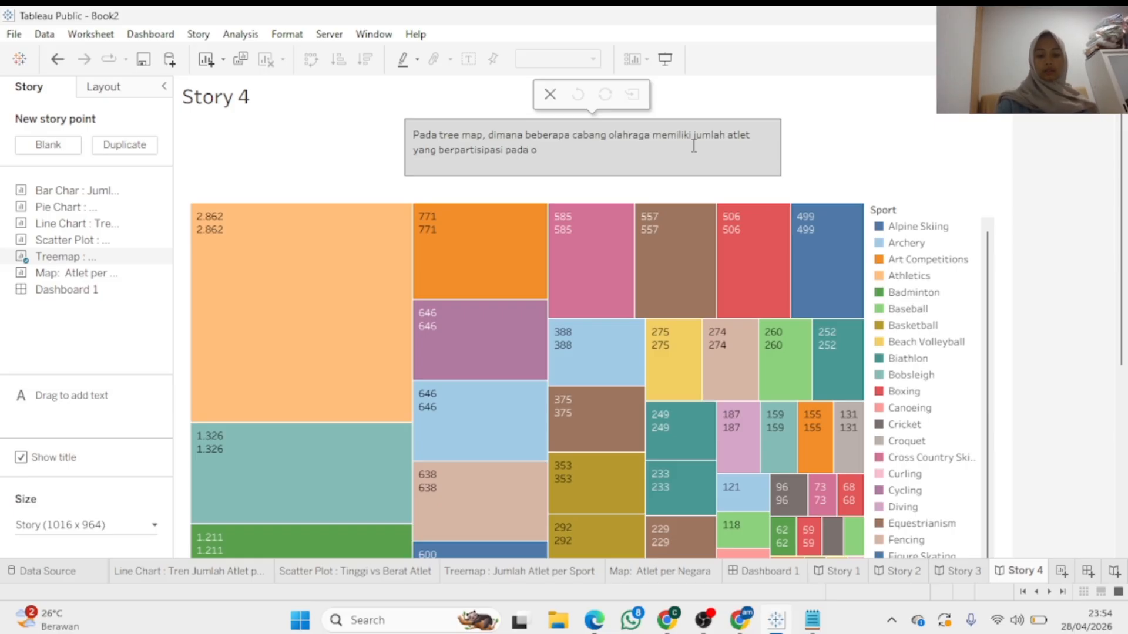
pyautogui.write('limpiade')
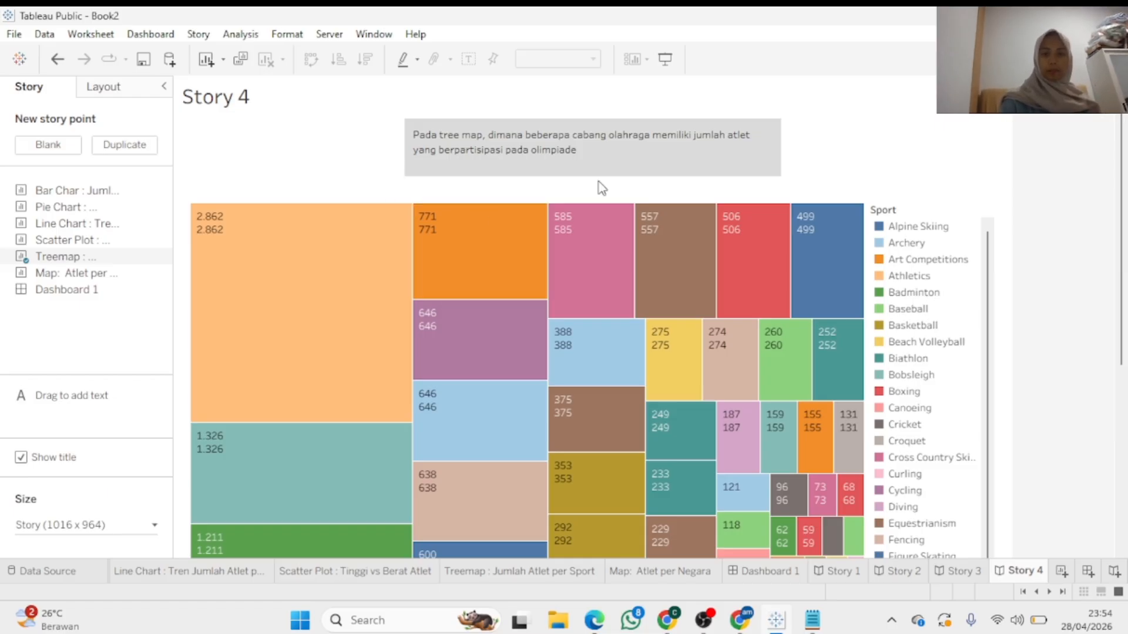
pyautogui.moveTo(368, 280)
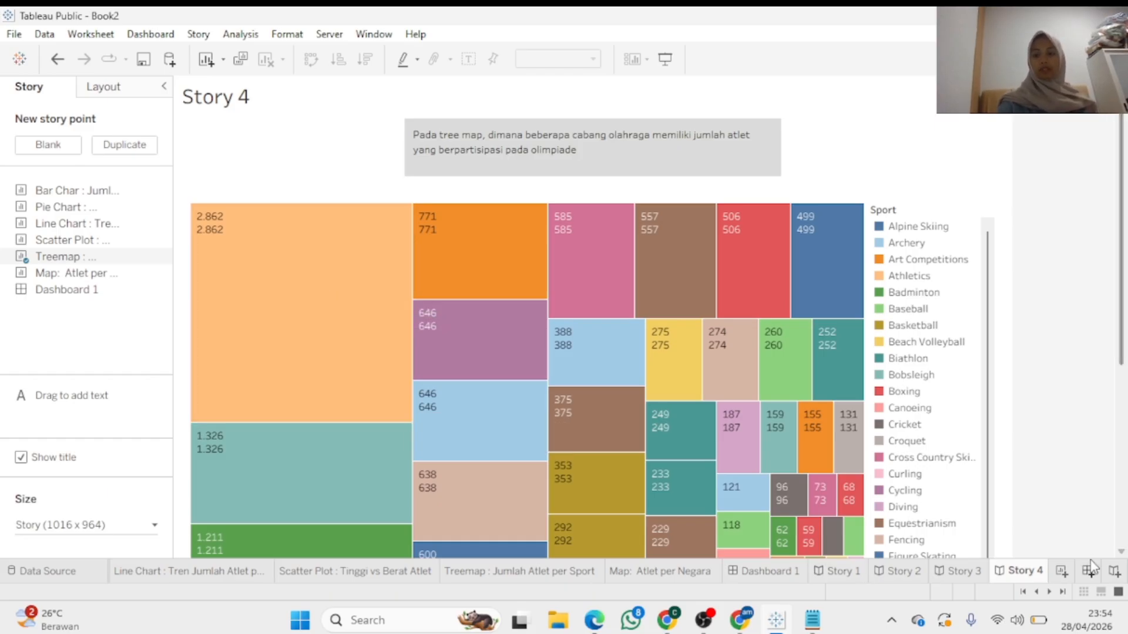
# Create Story 5 holding the full Dashboard 1 and widen its empty caption box
pyautogui.click(1113, 571)
pyautogui.moveTo(69, 289); pyautogui.dragTo(307, 315)
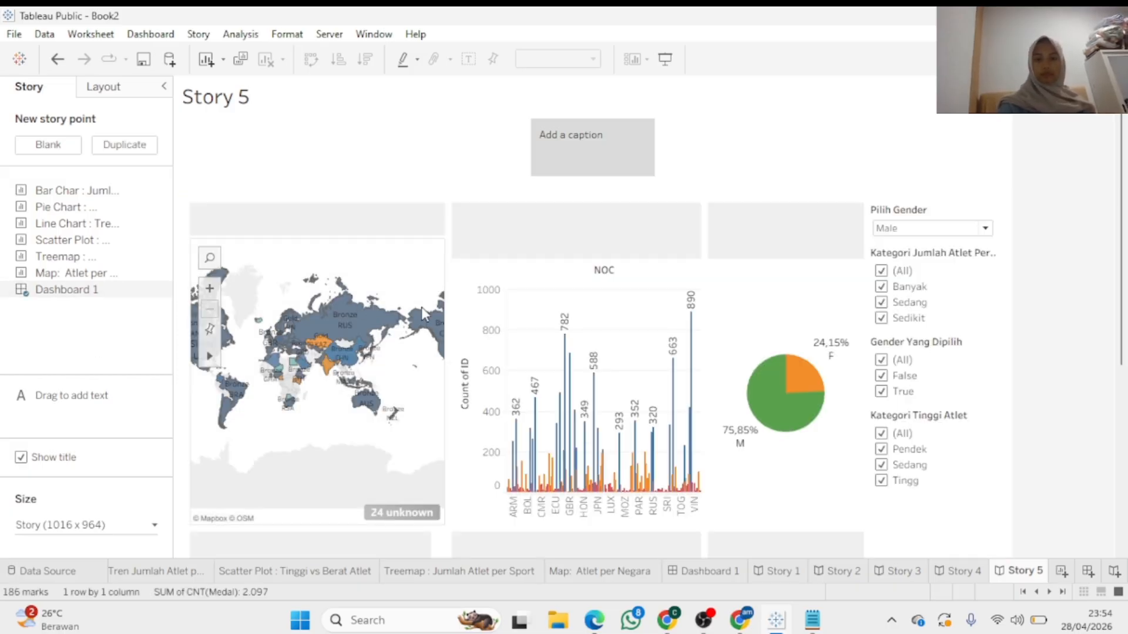
pyautogui.scroll(-1, 1124, 417)
pyautogui.scroll(-5, 1125, 417)
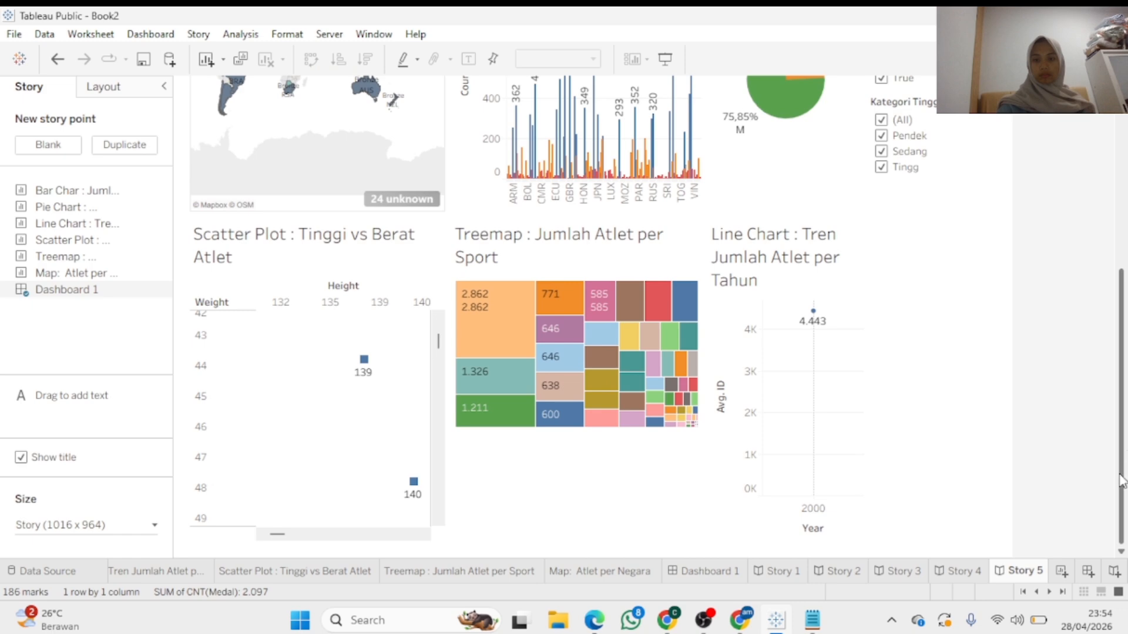
pyautogui.scroll(5, 1125, 435)
pyautogui.click(583, 144)
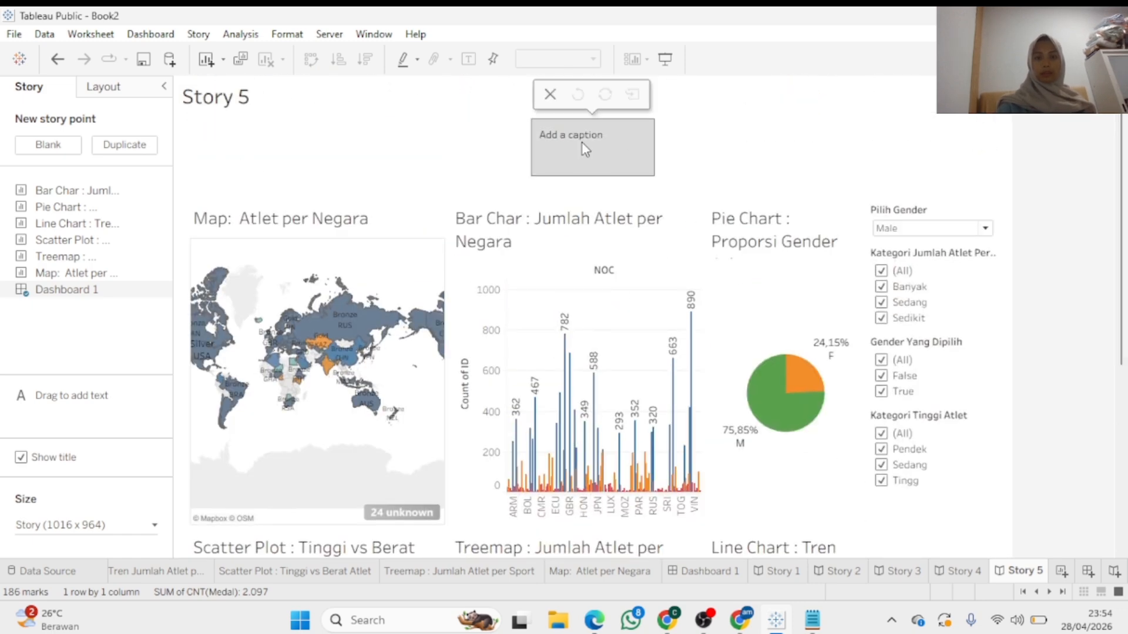
pyautogui.moveTo(654, 141); pyautogui.dragTo(819, 145)
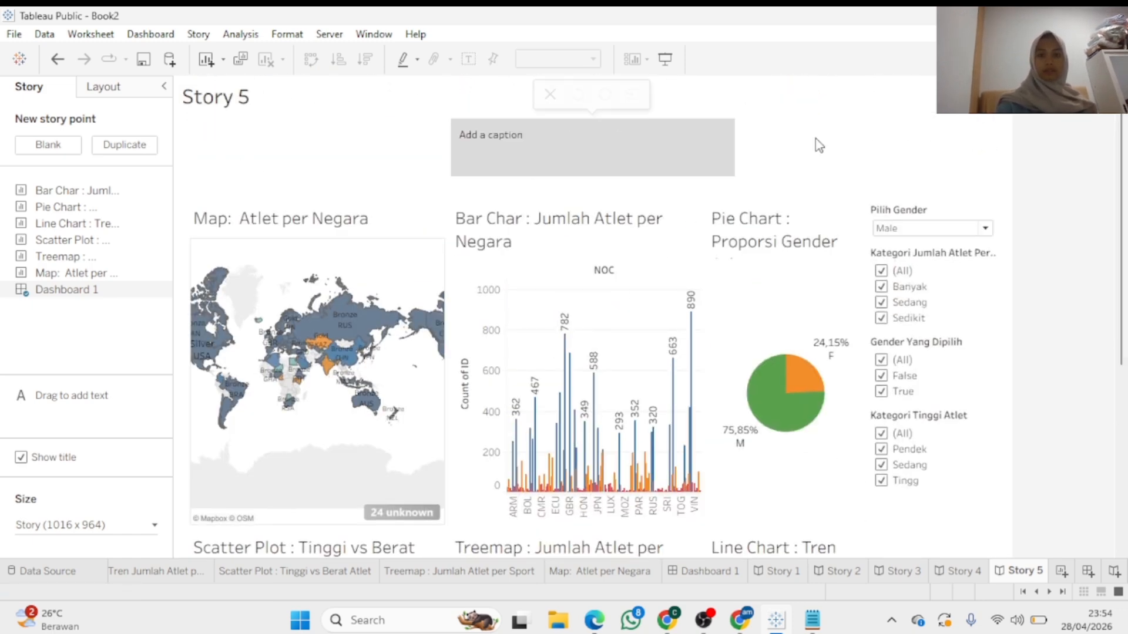
# Widen the caption further and begin it with 'Jumlah atlet meningkat dari tahun ke tahun, Gender laki-laki paling banyak'
pyautogui.click(534, 150)
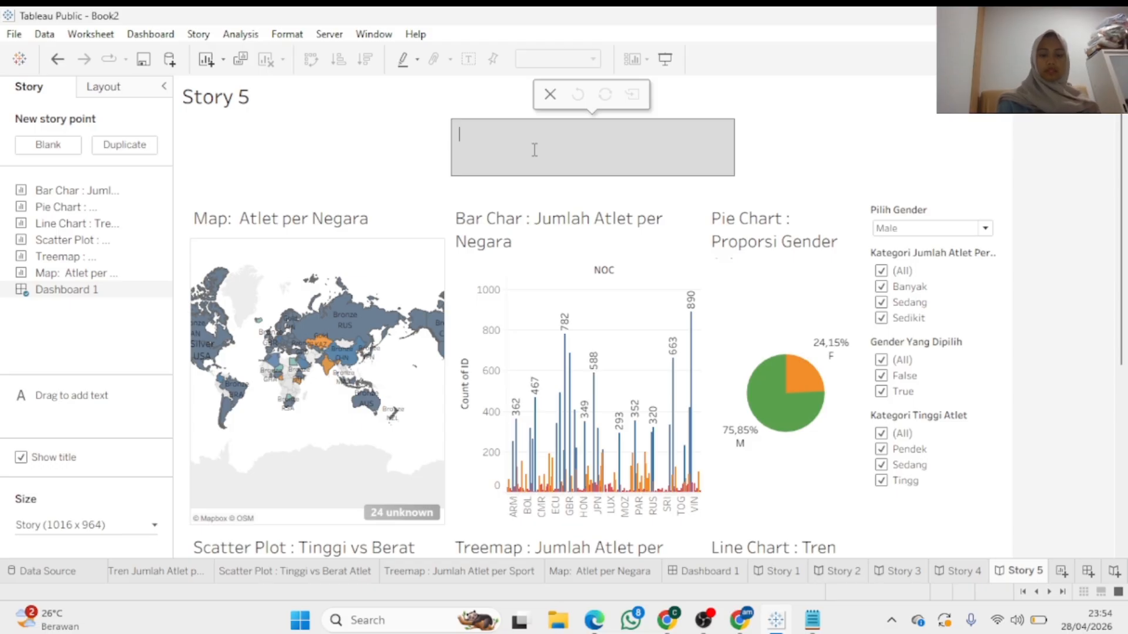
pyautogui.write('J')
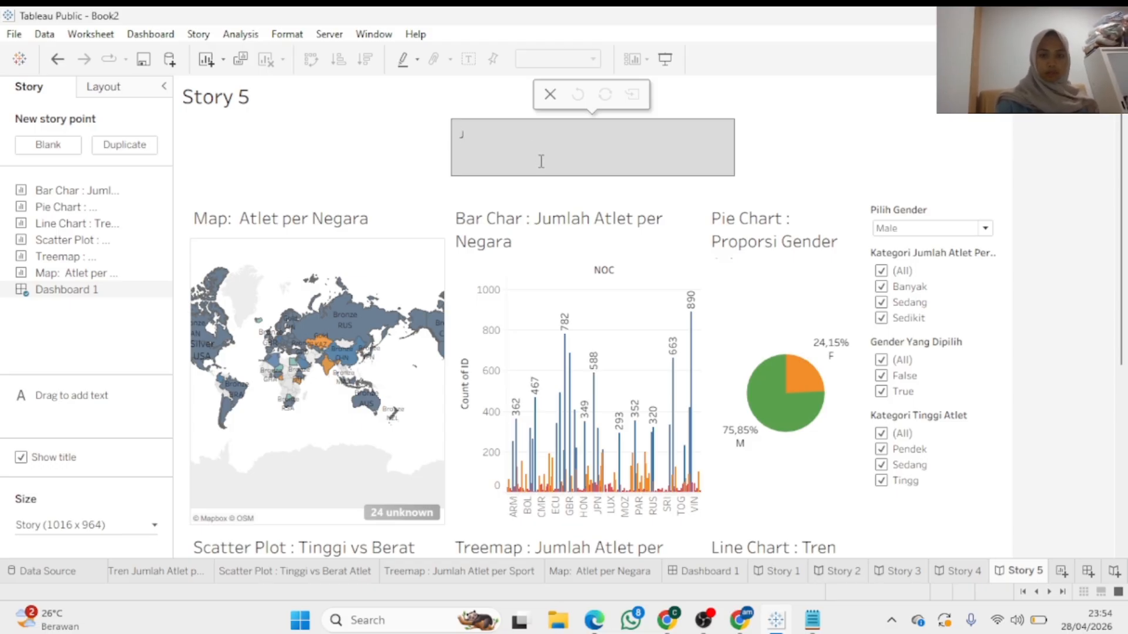
pyautogui.click(745, 153)
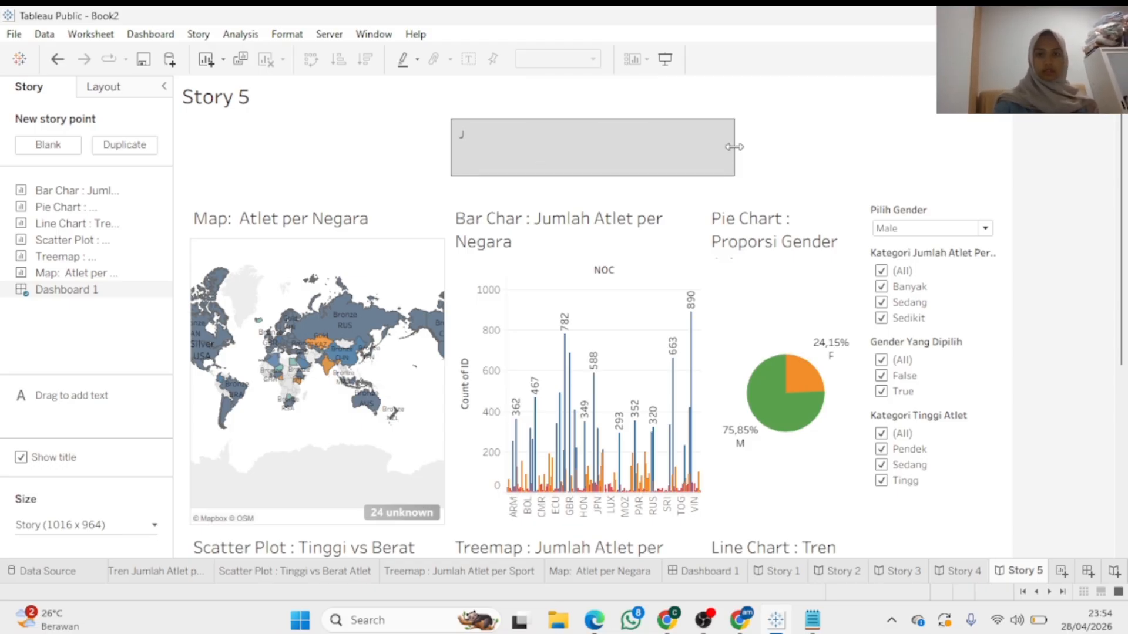
pyautogui.moveTo(735, 140); pyautogui.dragTo(931, 140)
pyautogui.click(591, 139)
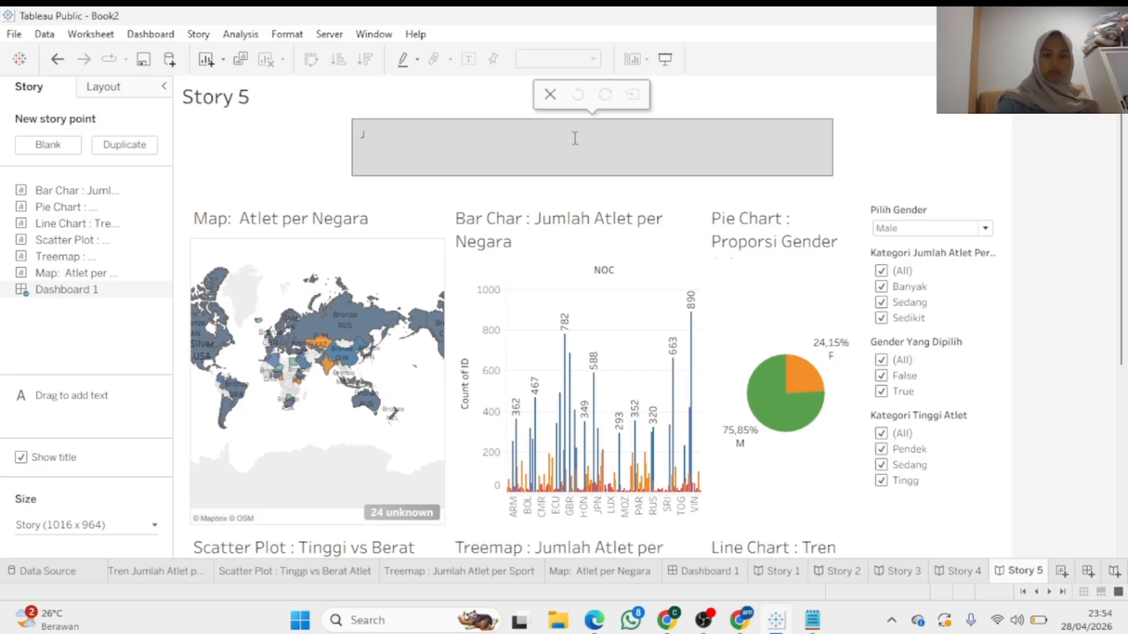
pyautogui.write('Jumlah')
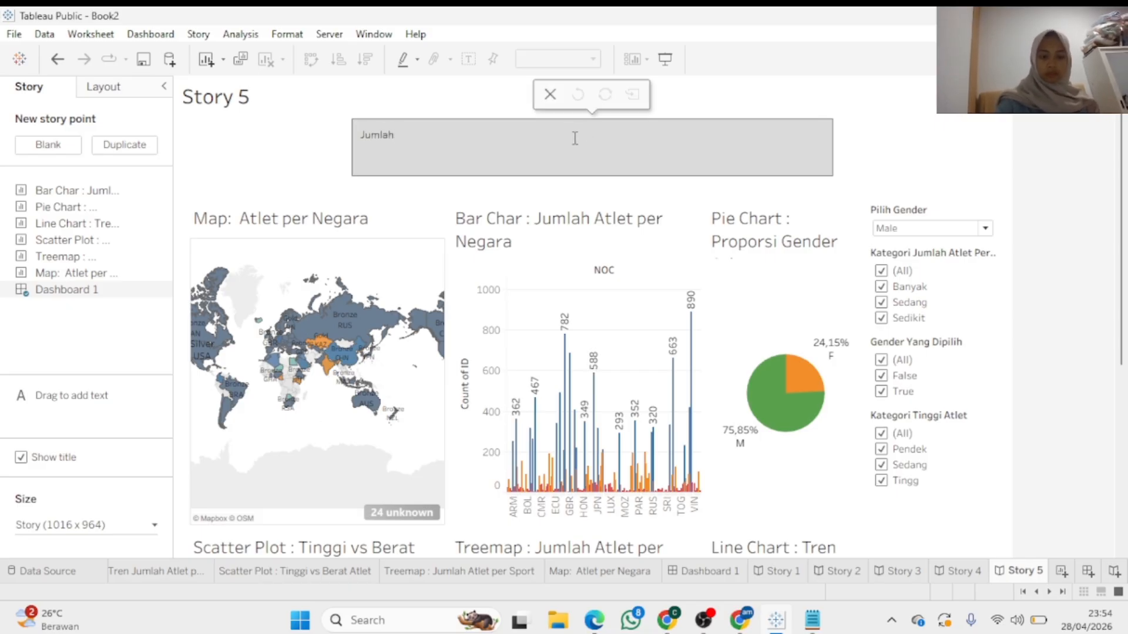
pyautogui.write(' atlet')
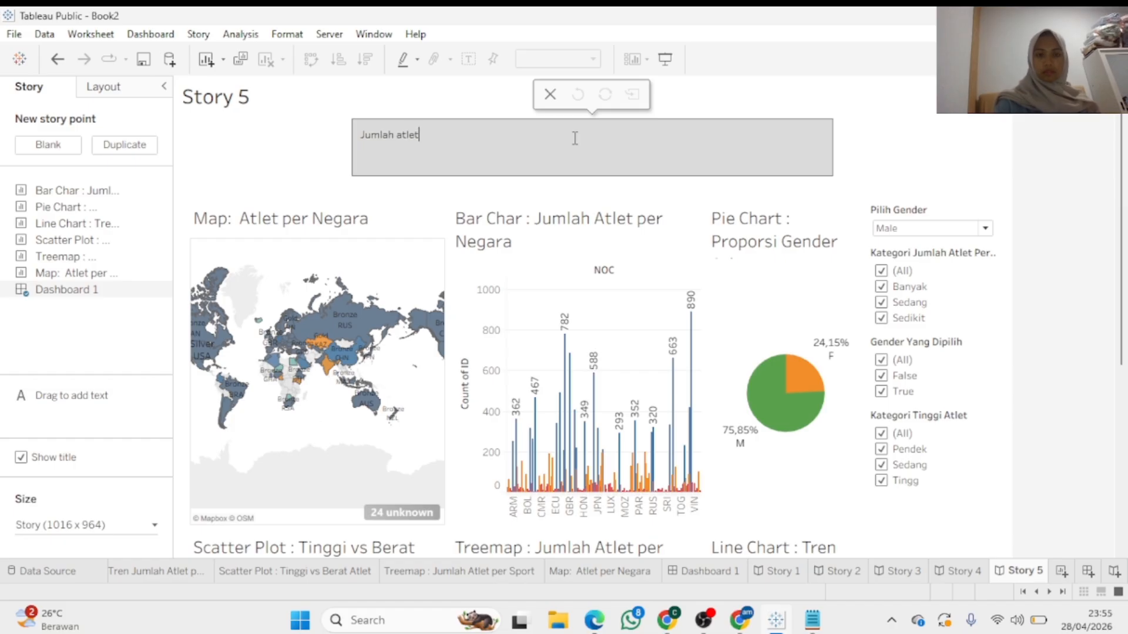
pyautogui.write(' meningkat')
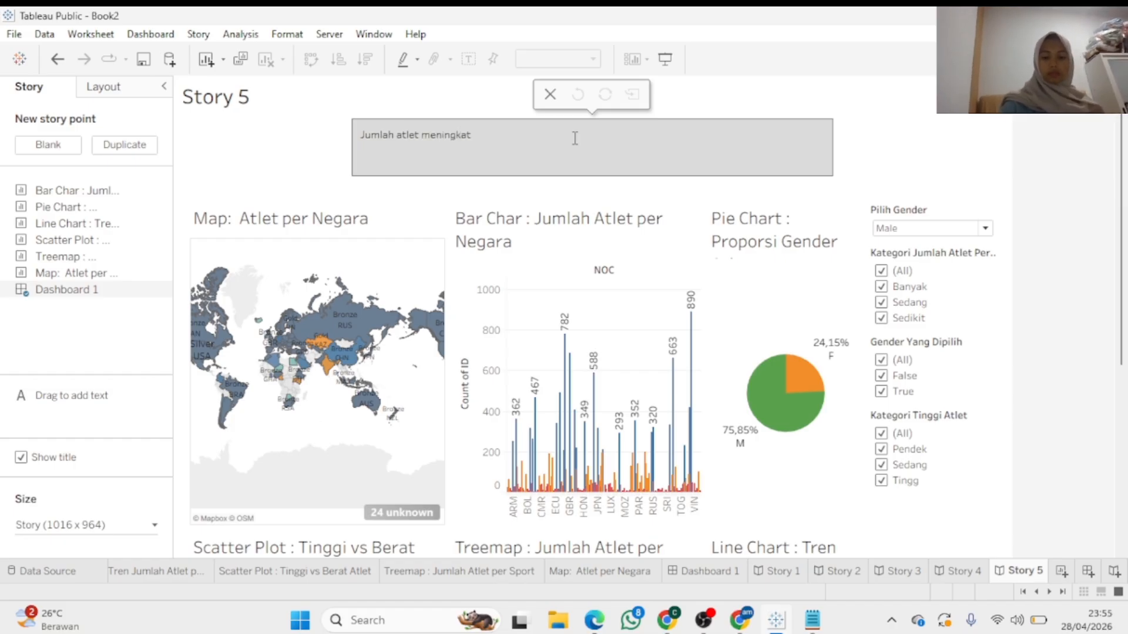
pyautogui.write(' dari tahun')
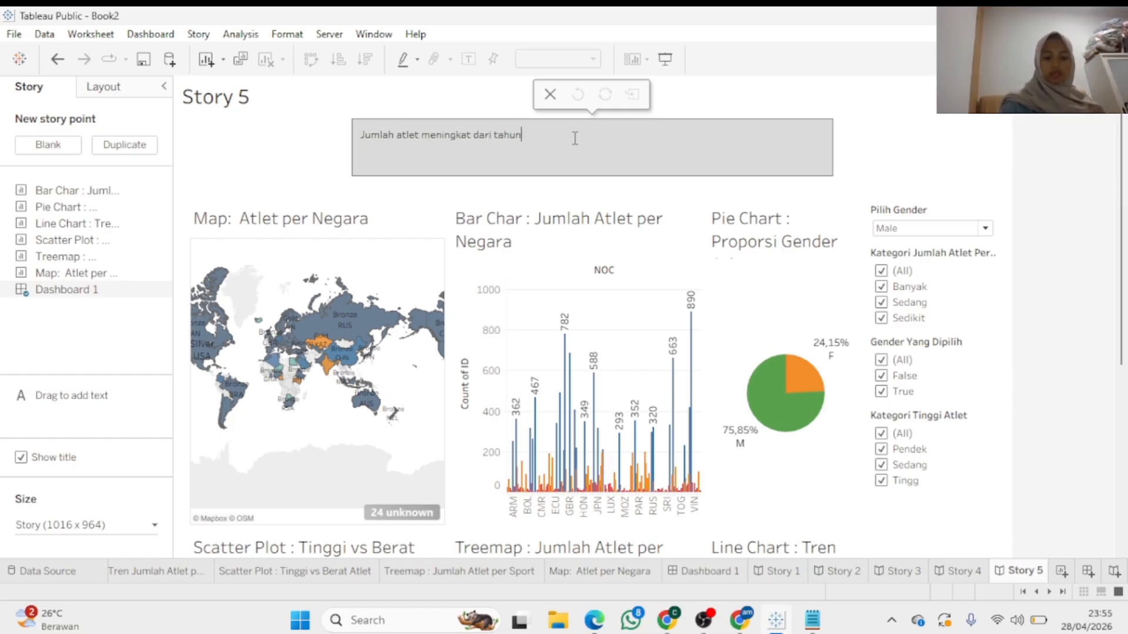
pyautogui.write(' ke tahun, ')
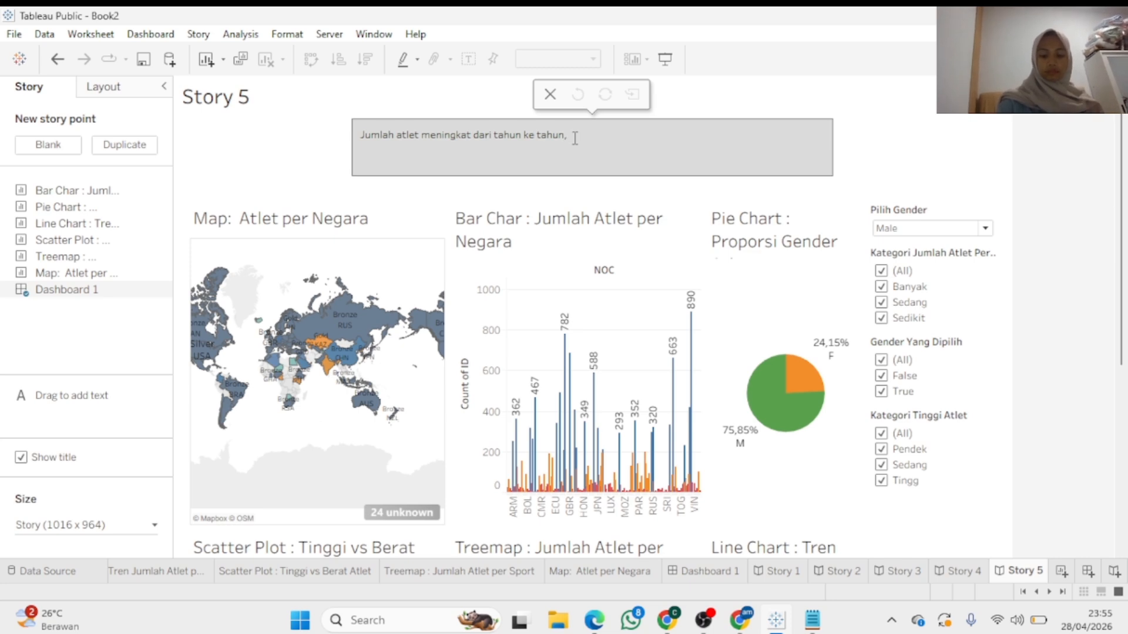
pyautogui.write('Gender')
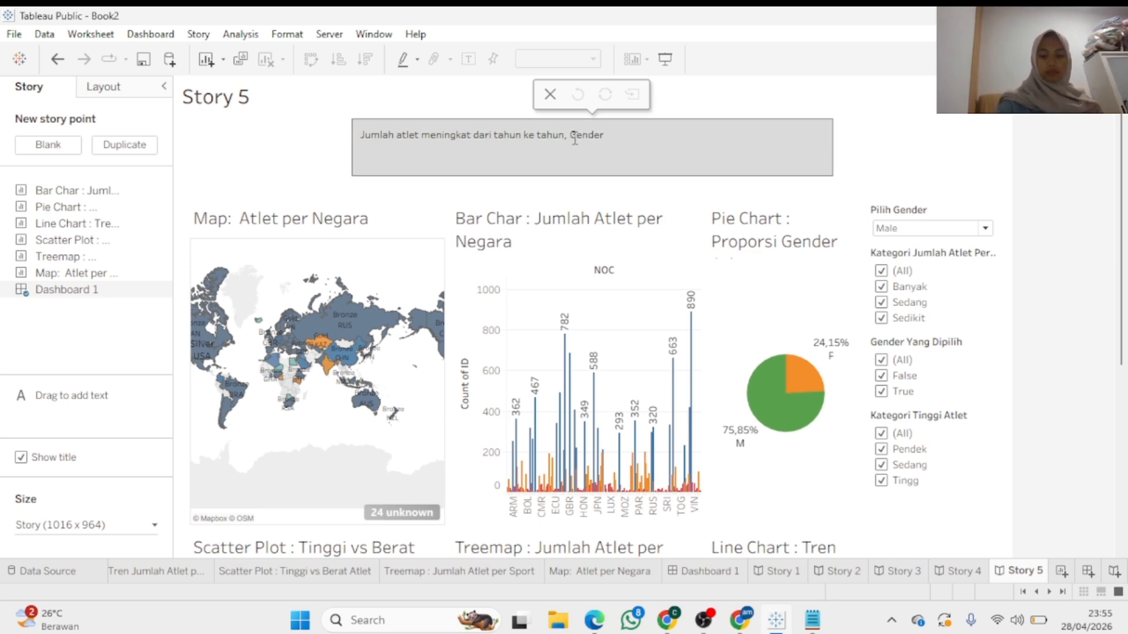
pyautogui.write(' laki-')
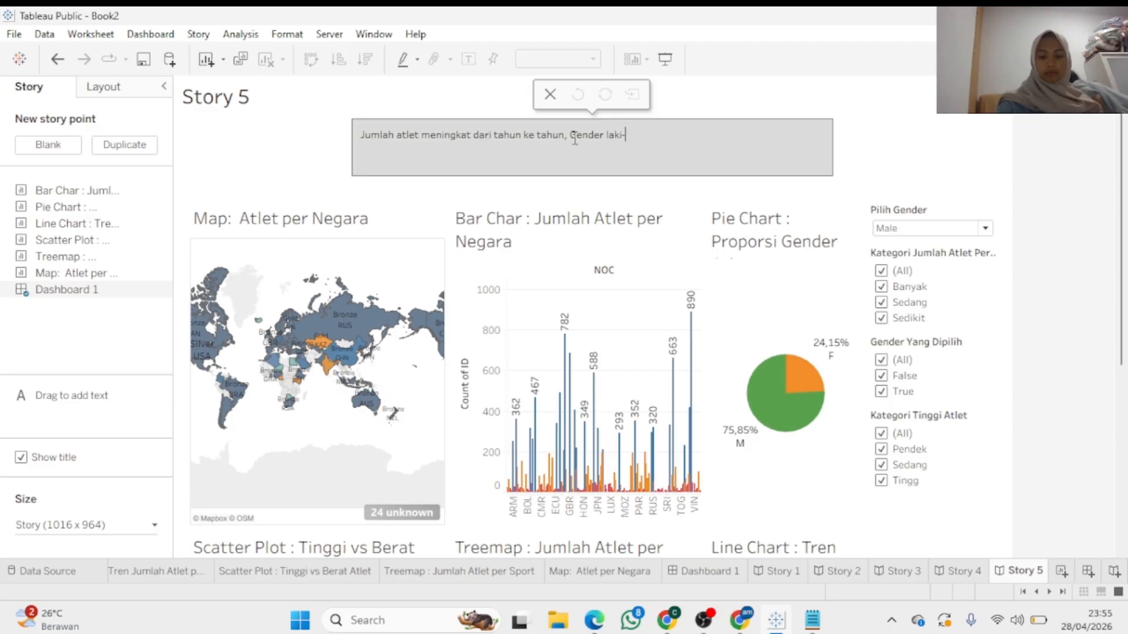
pyautogui.write('laki paling b')
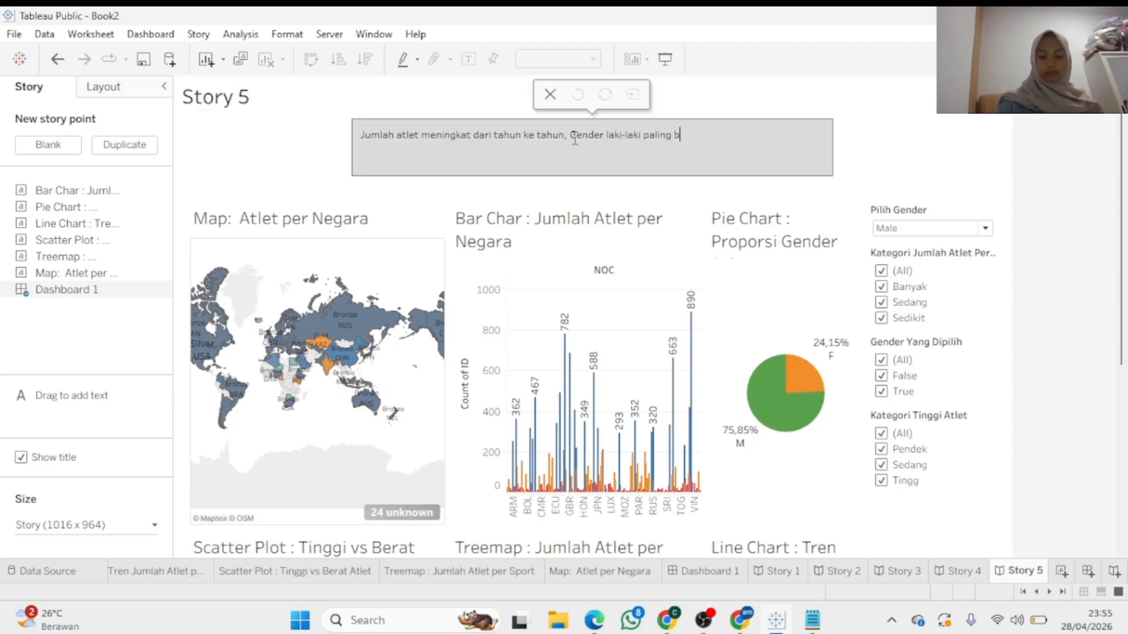
pyautogui.write('anyak')
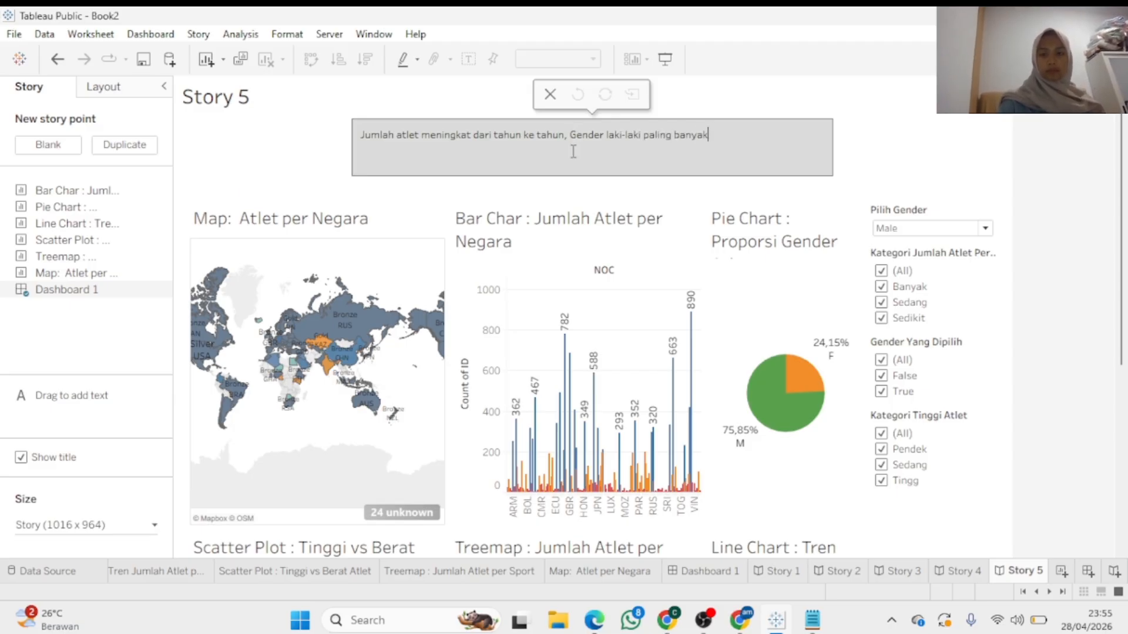
# Continue the caption on male dominance, short athletes' higher weight, and per-country athlete differences
pyautogui.write('ar')
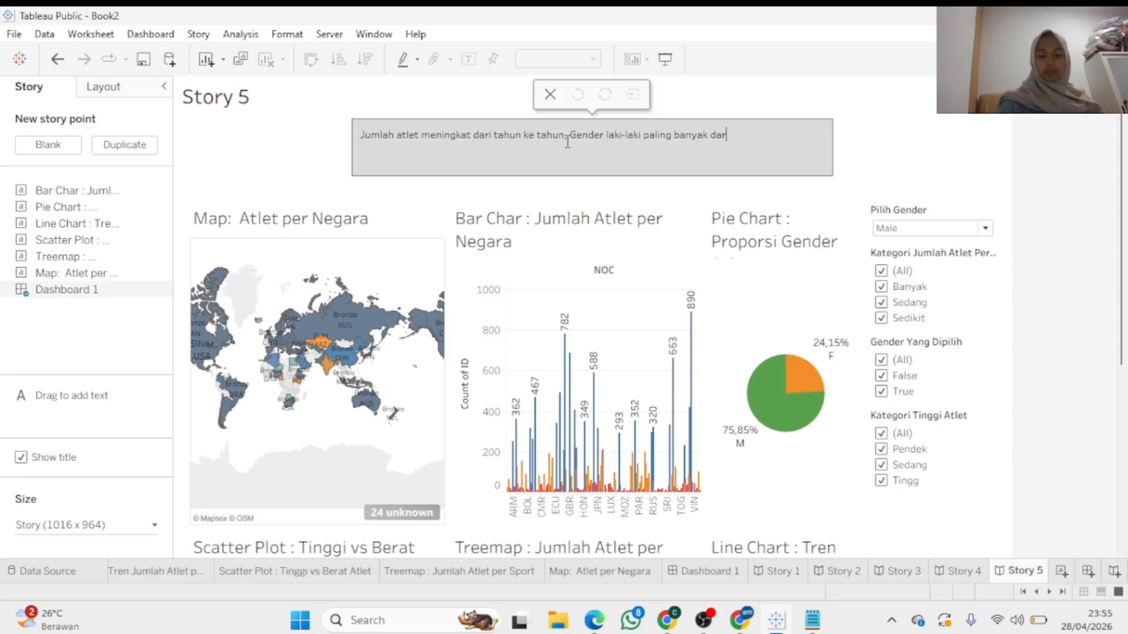
pyautogui.write('ipada da')
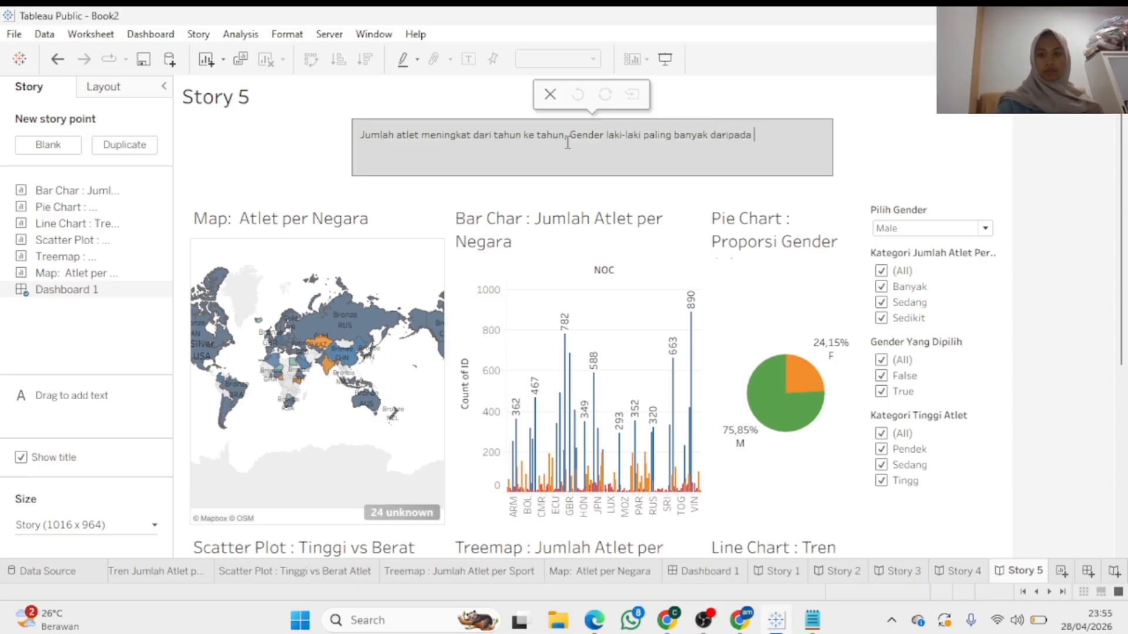
pyautogui.write('ender ')
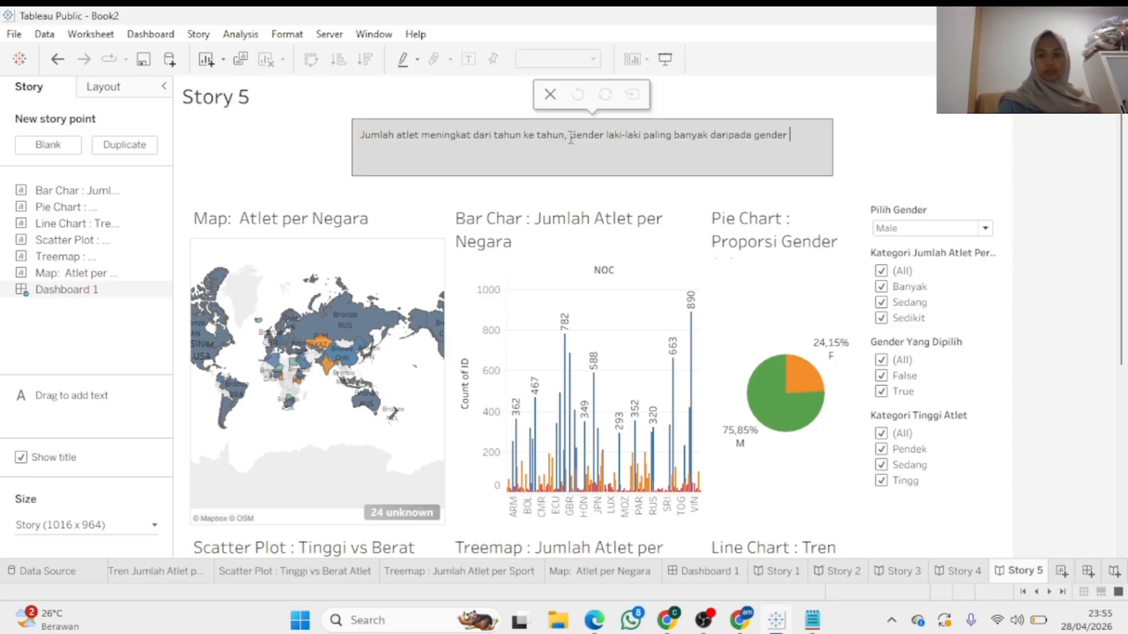
pyautogui.write('perumpua')
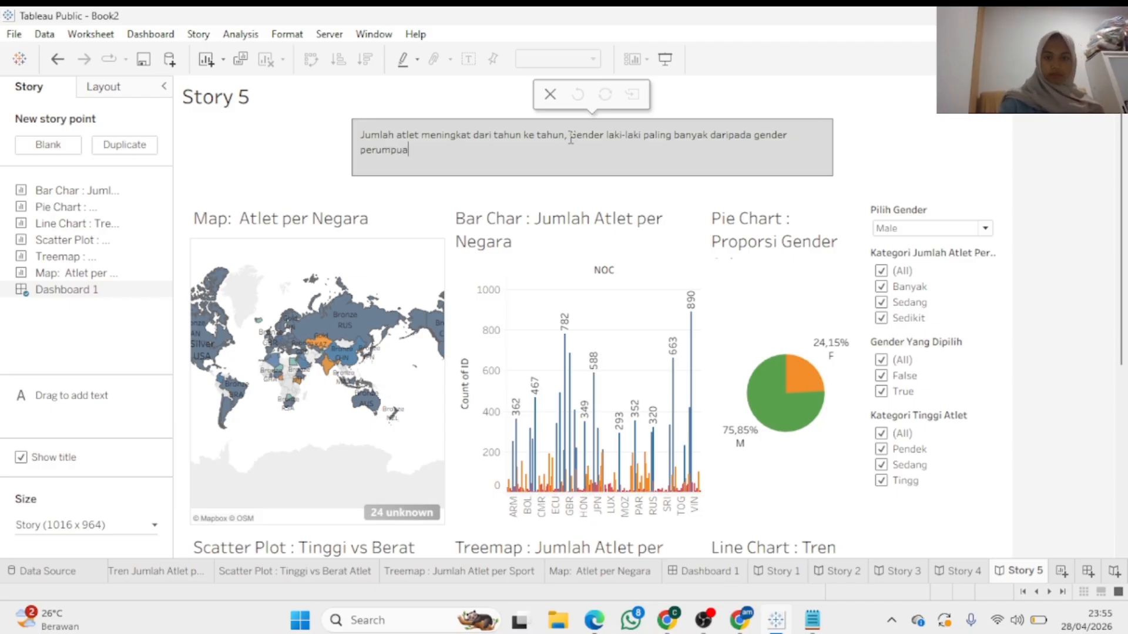
pyautogui.press('BackSpace')
pyautogui.press('BackSpace')
pyautogui.press('BackSpace')
pyautogui.press('BackSpace')
pyautogui.press('BackSpace')
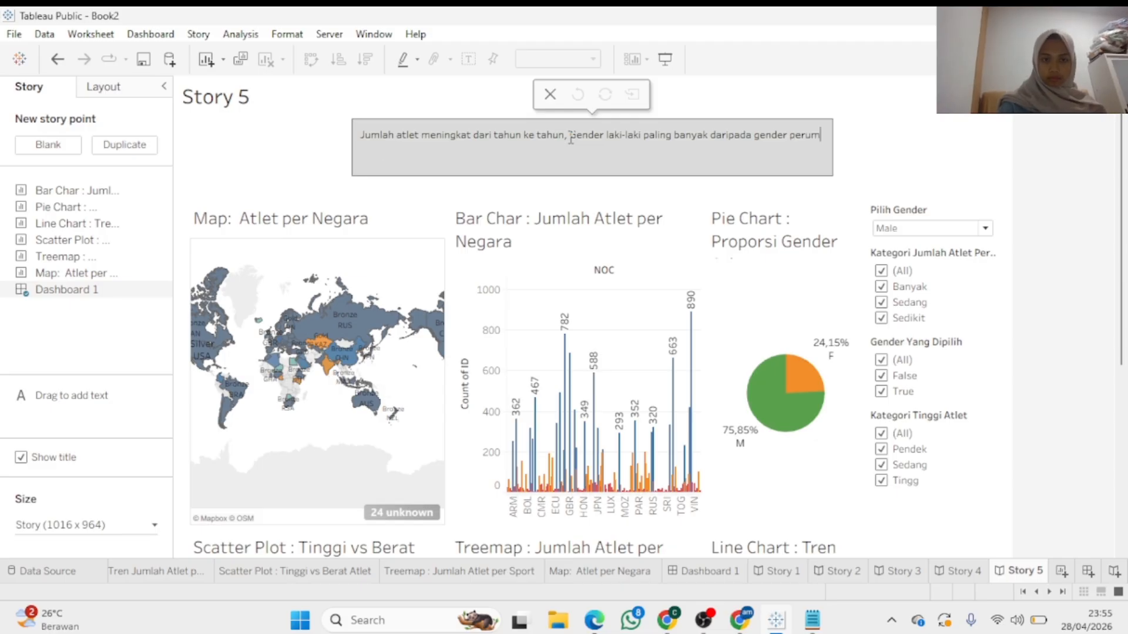
pyautogui.write('empuan')
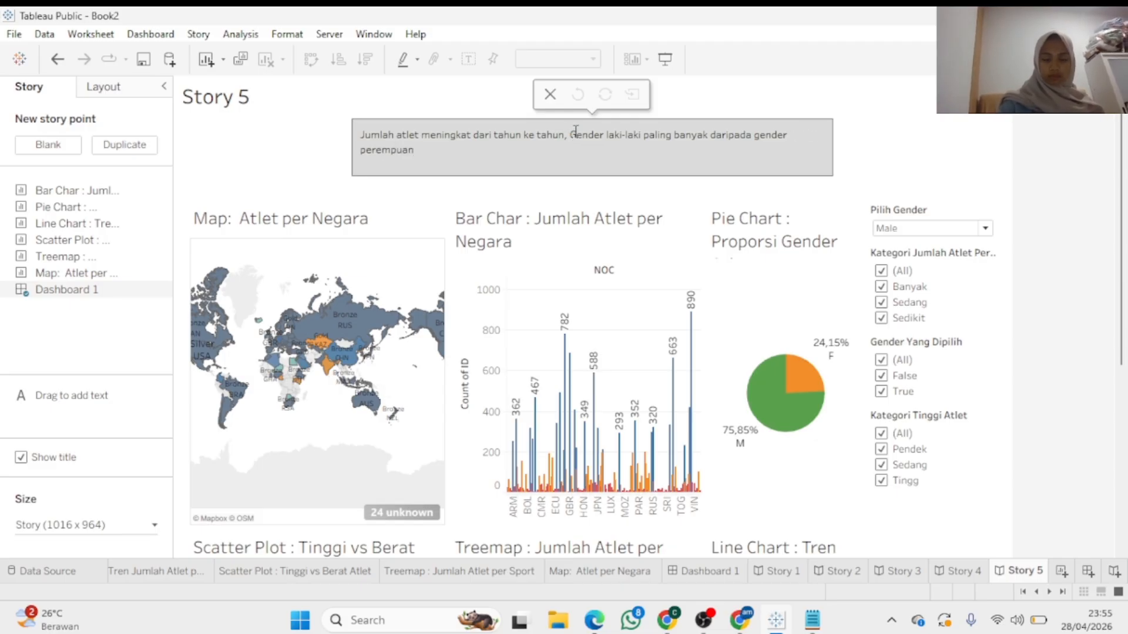
pyautogui.write(' pada p')
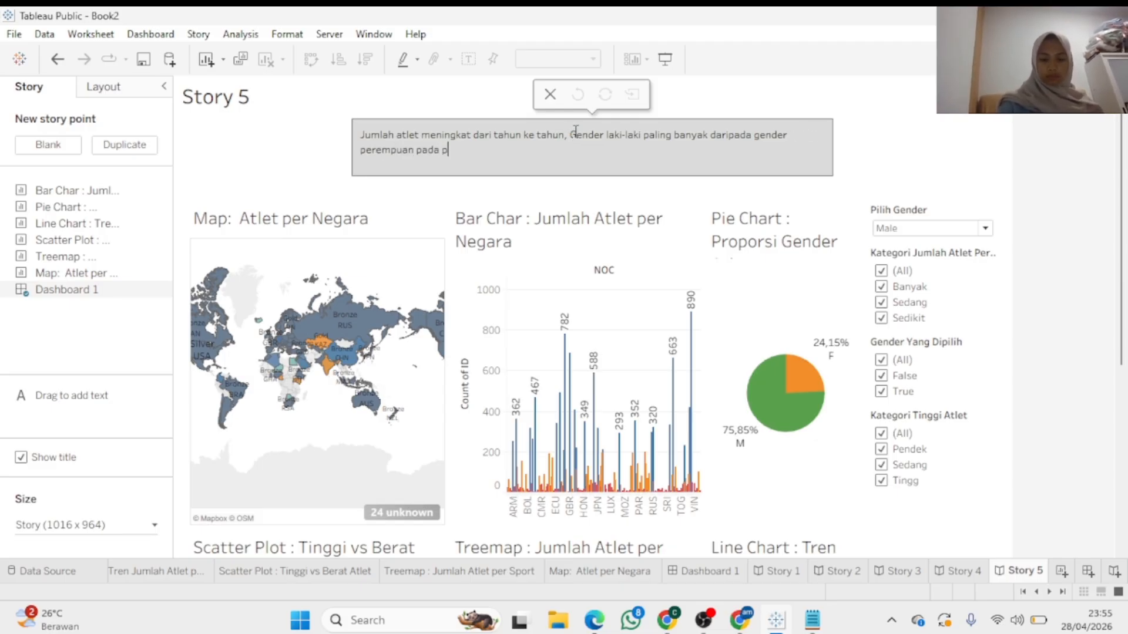
pyautogui.write('artisipasi')
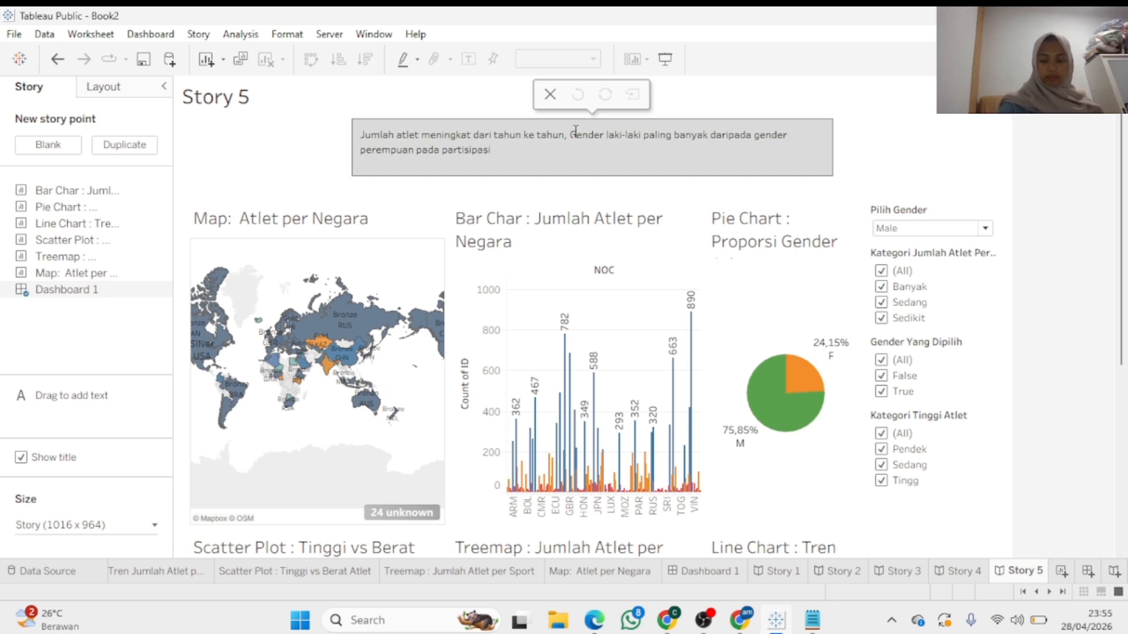
pyautogui.write(' olimpiade,')
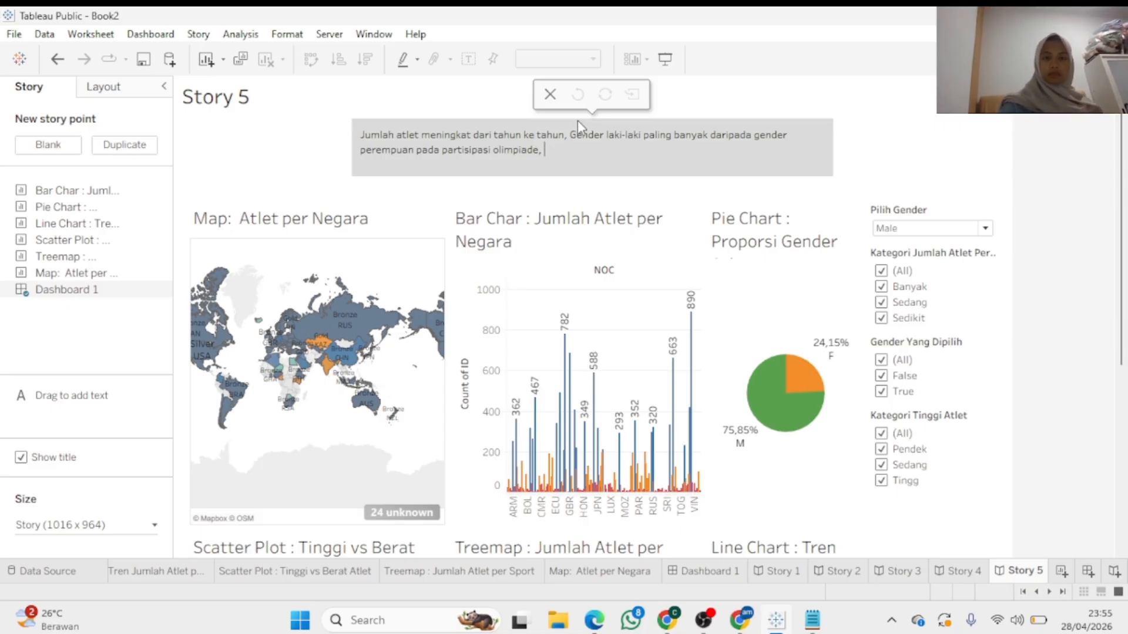
pyautogui.write('Kecend')
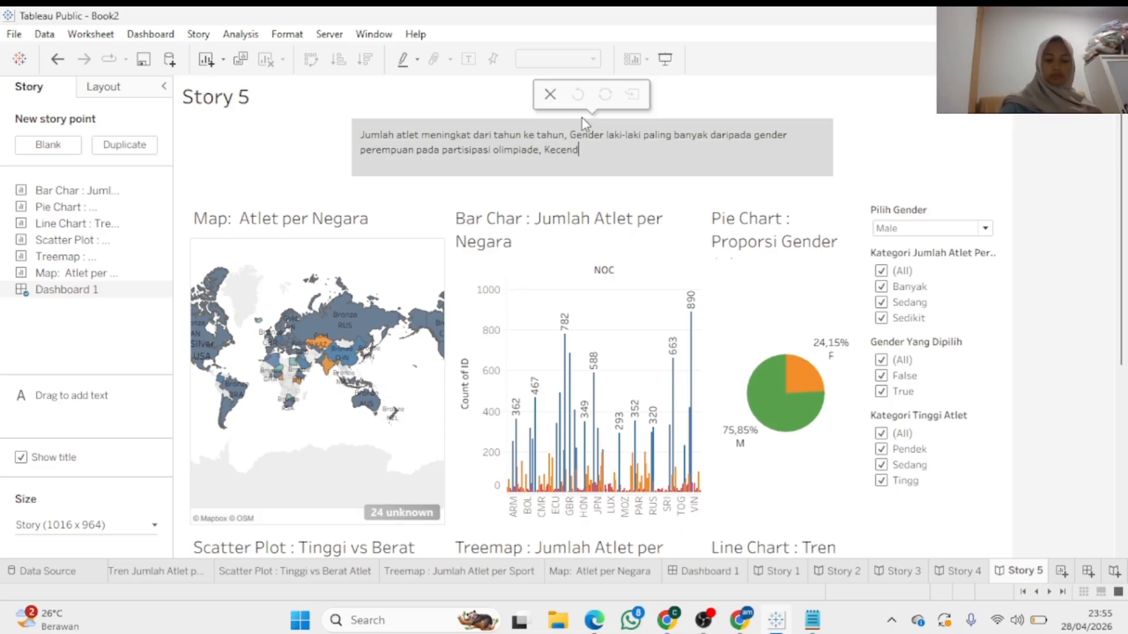
pyautogui.write('erungan')
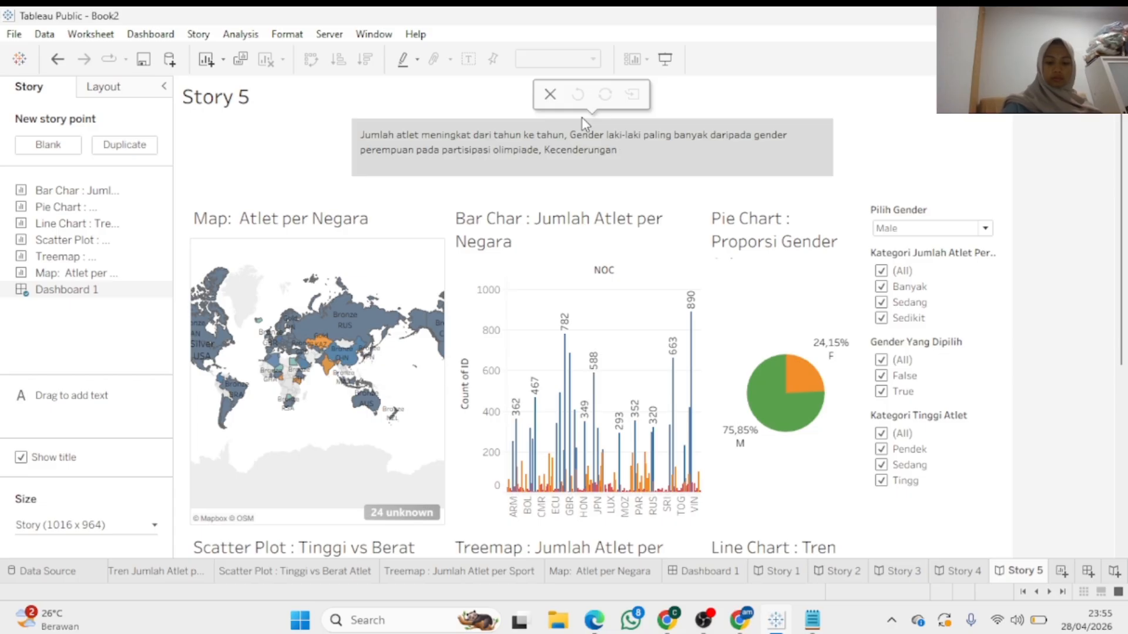
pyautogui.write(' tinggi bada')
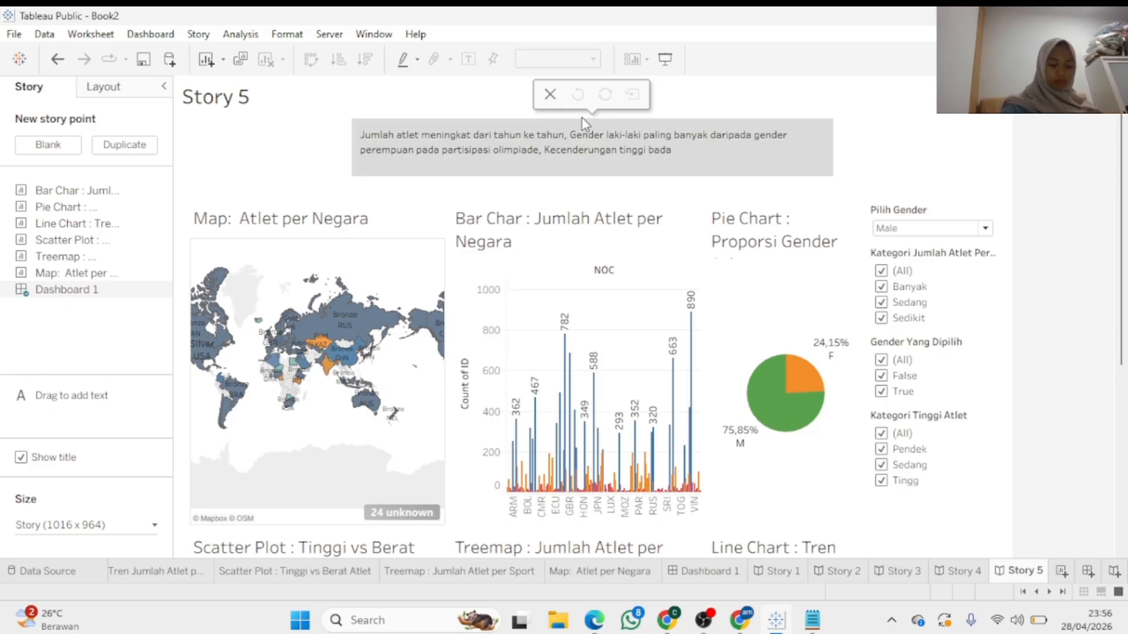
pyautogui.write('n')
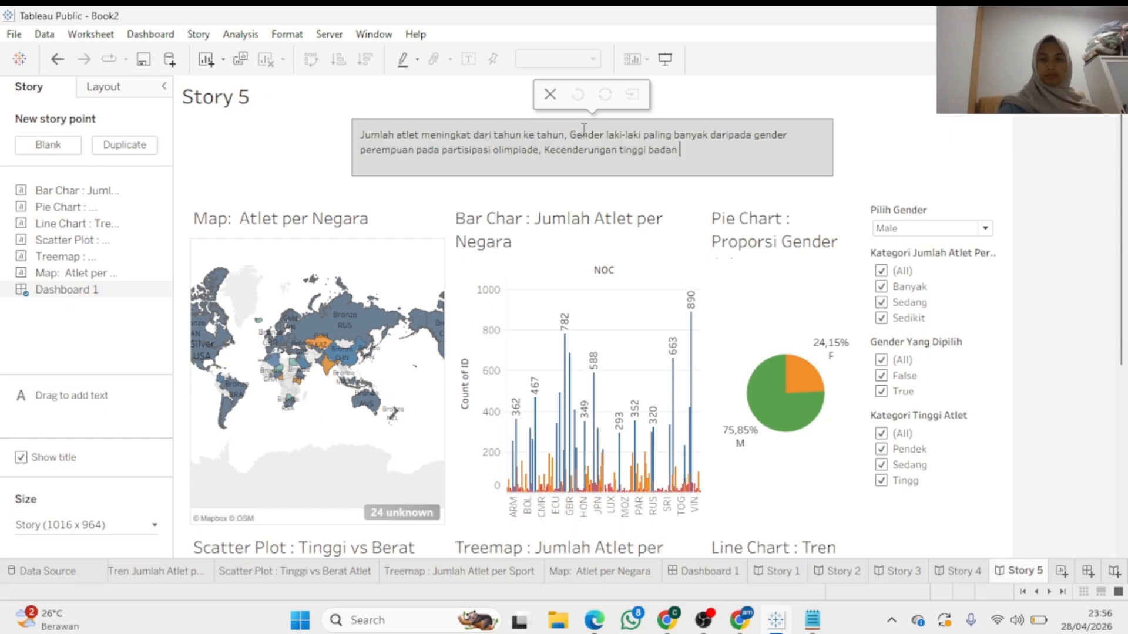
pyautogui.write('ya')
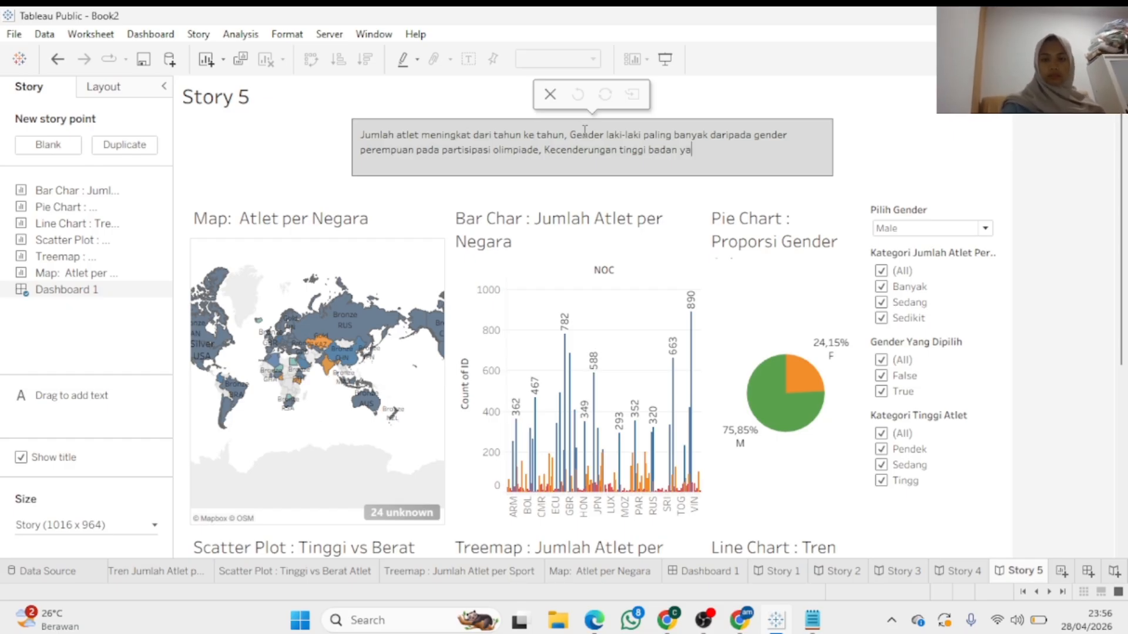
pyautogui.write('ng kateg')
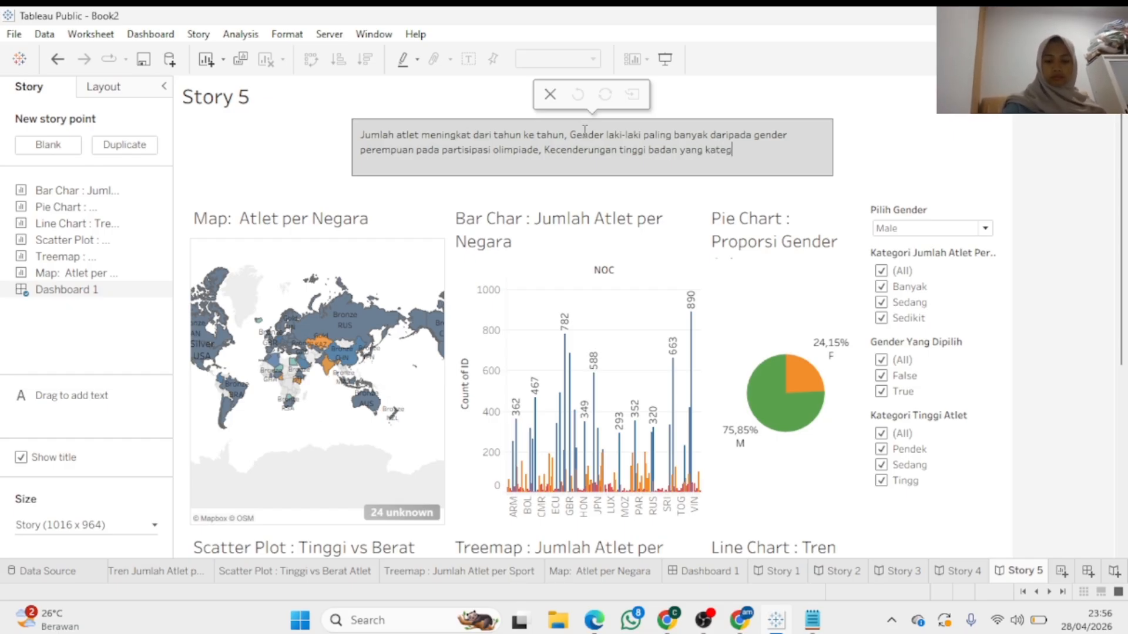
pyautogui.write('ori p')
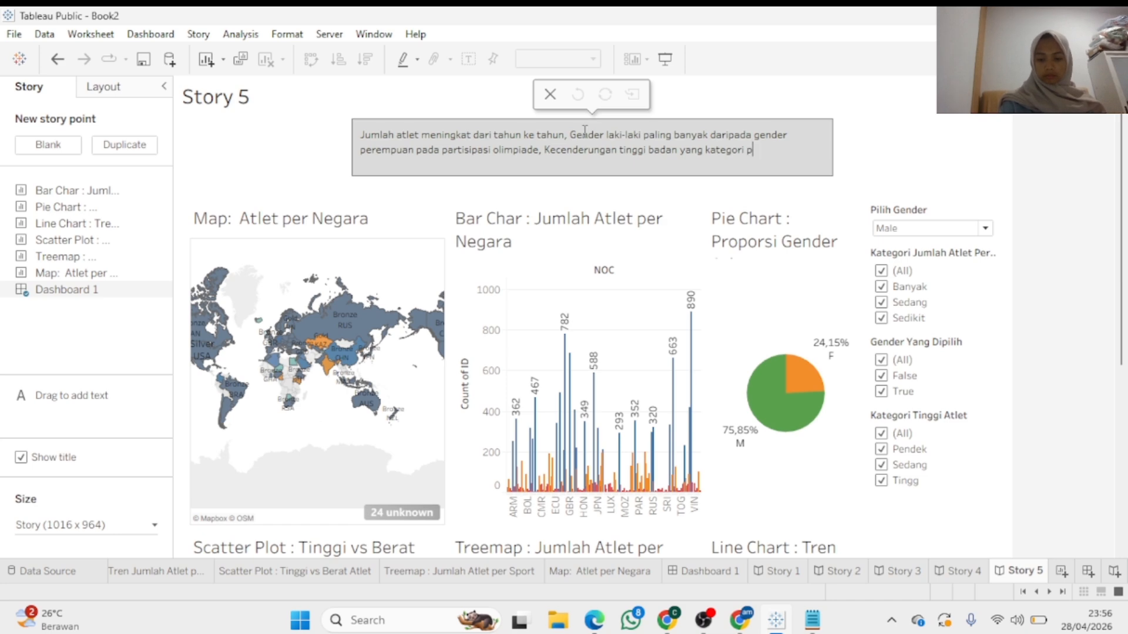
pyautogui.write('ende')
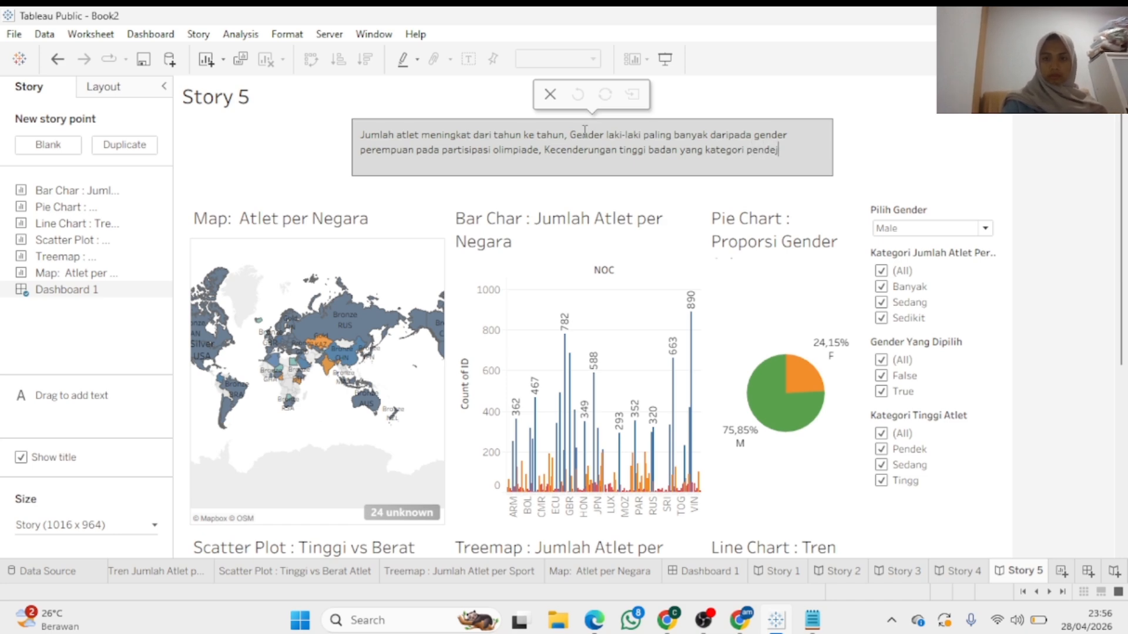
pyautogui.write('k memilik')
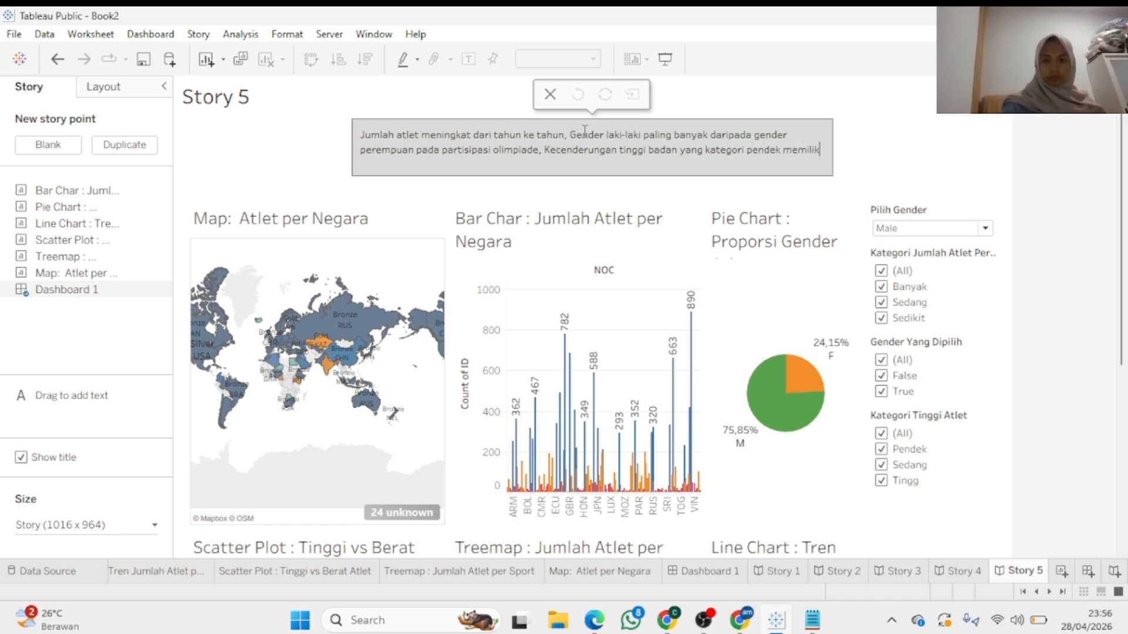
pyautogui.write('i ber')
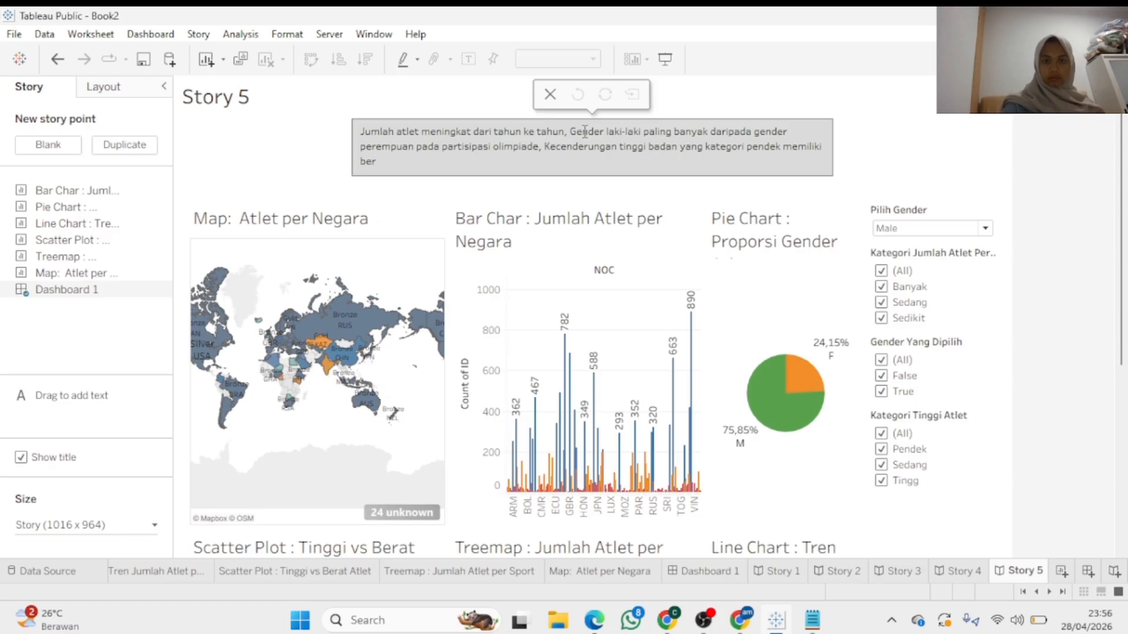
pyautogui.write('at badan yang')
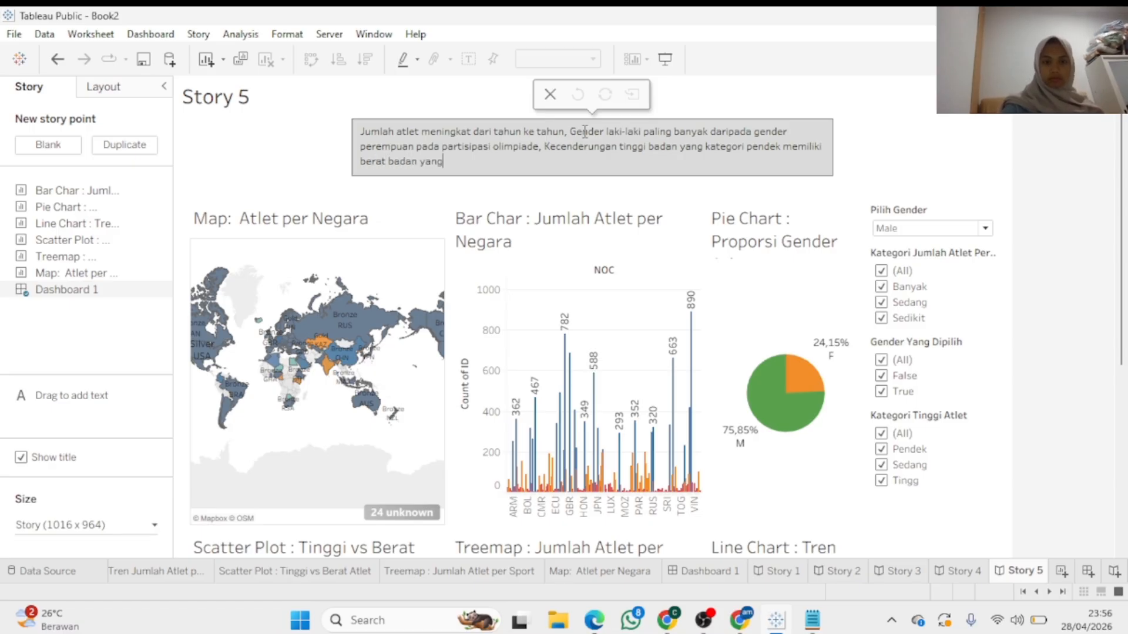
pyautogui.write(' besar,')
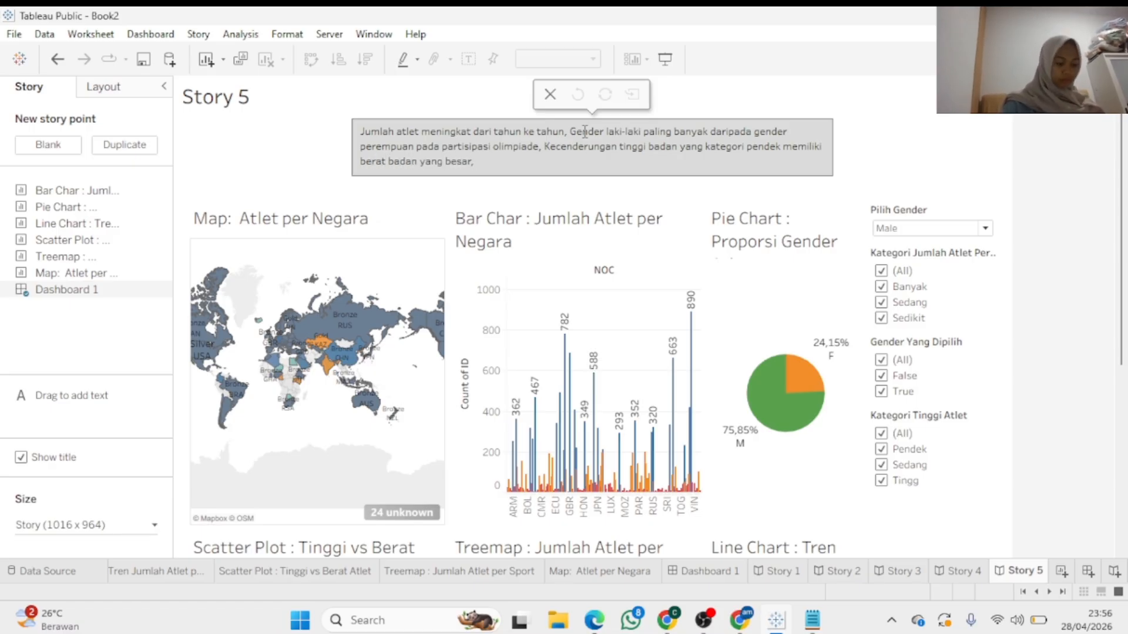
pyautogui.write(' pe')
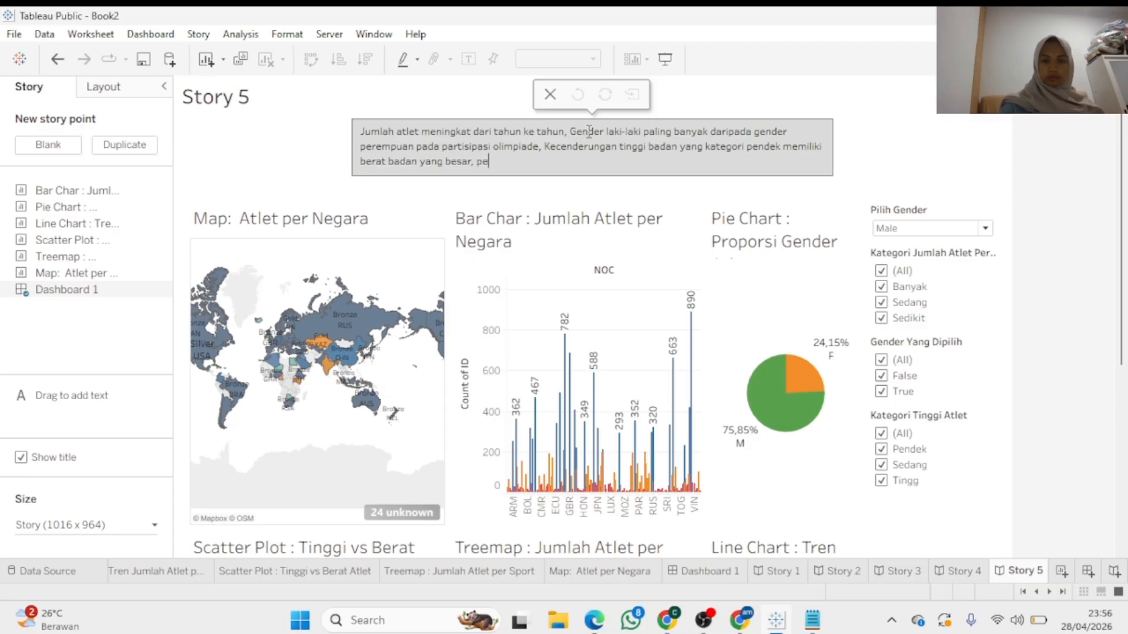
pyautogui.write('rbedaan ')
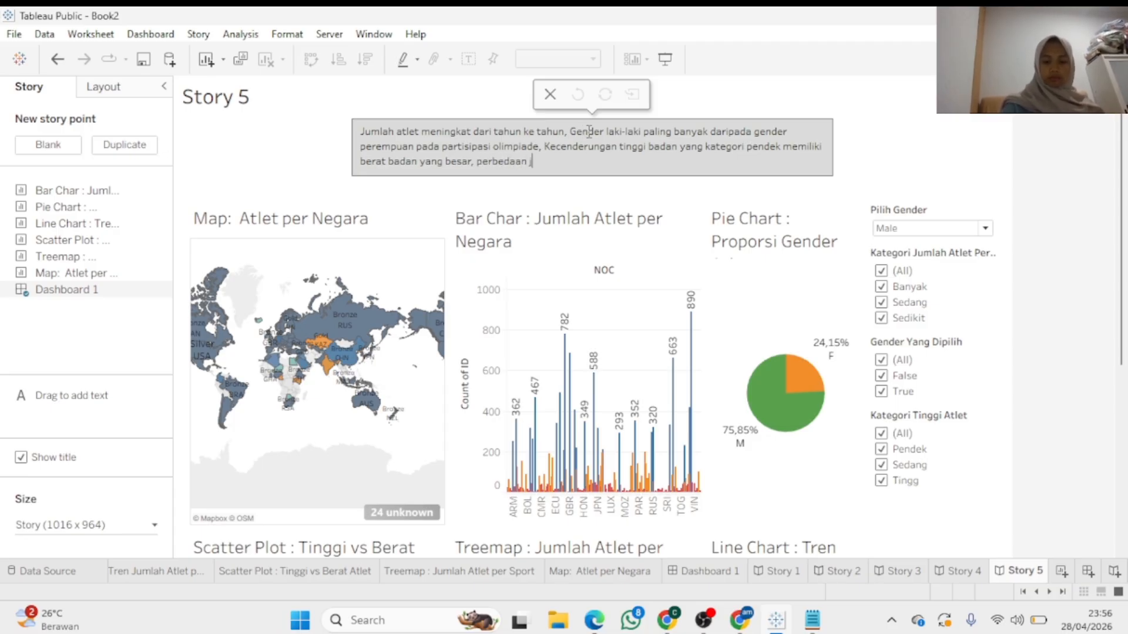
pyautogui.write('jumlah atl')
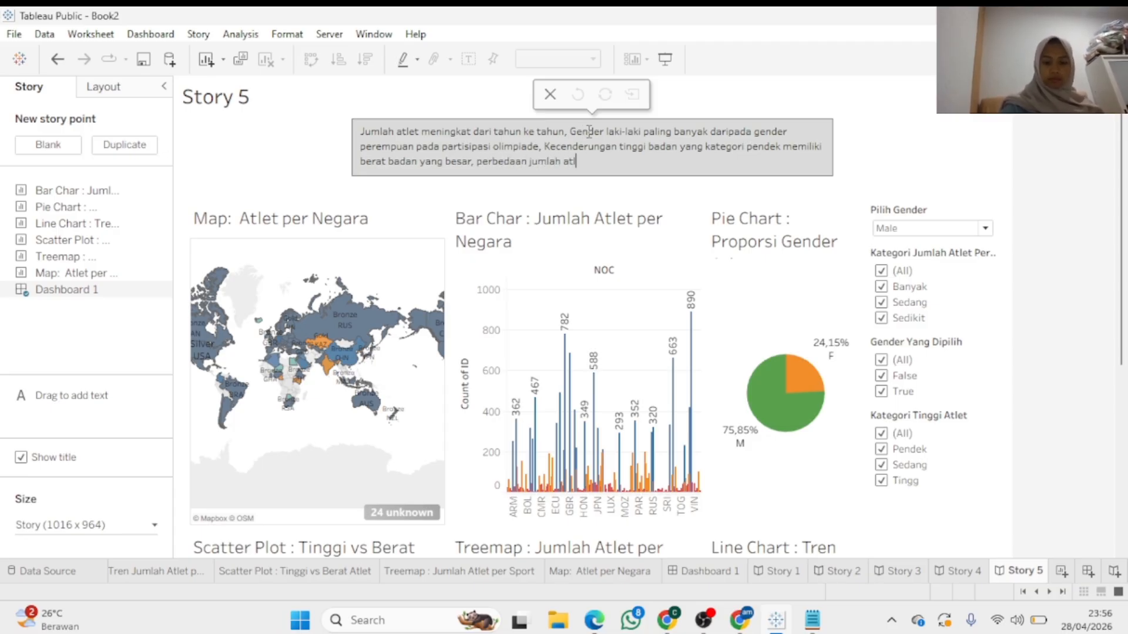
pyautogui.write('et per nega')
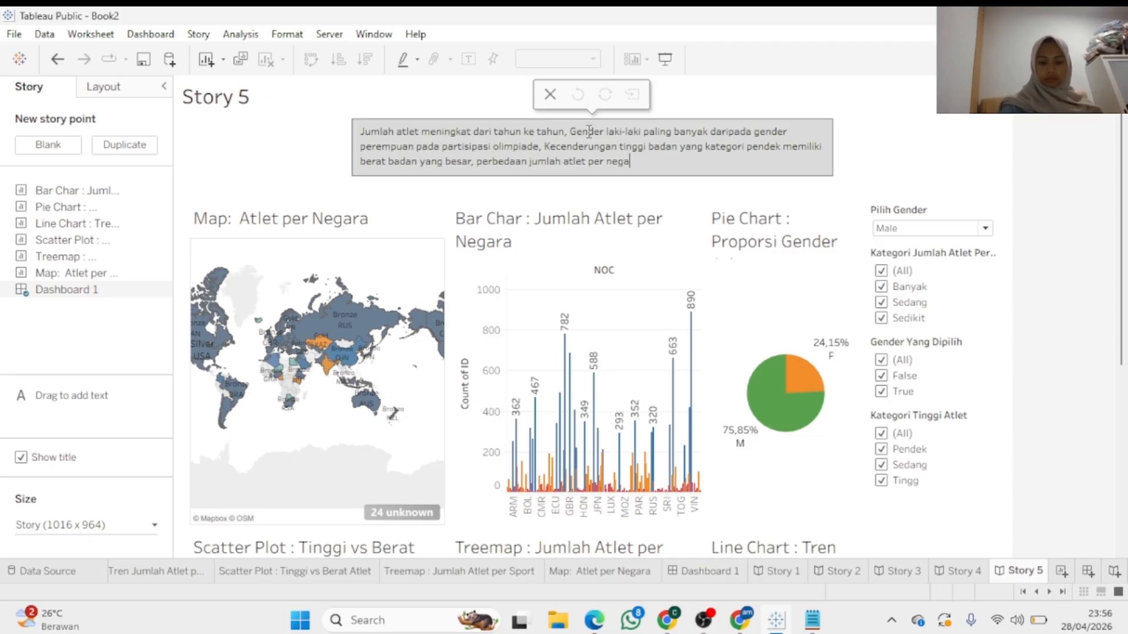
pyautogui.write('ra')
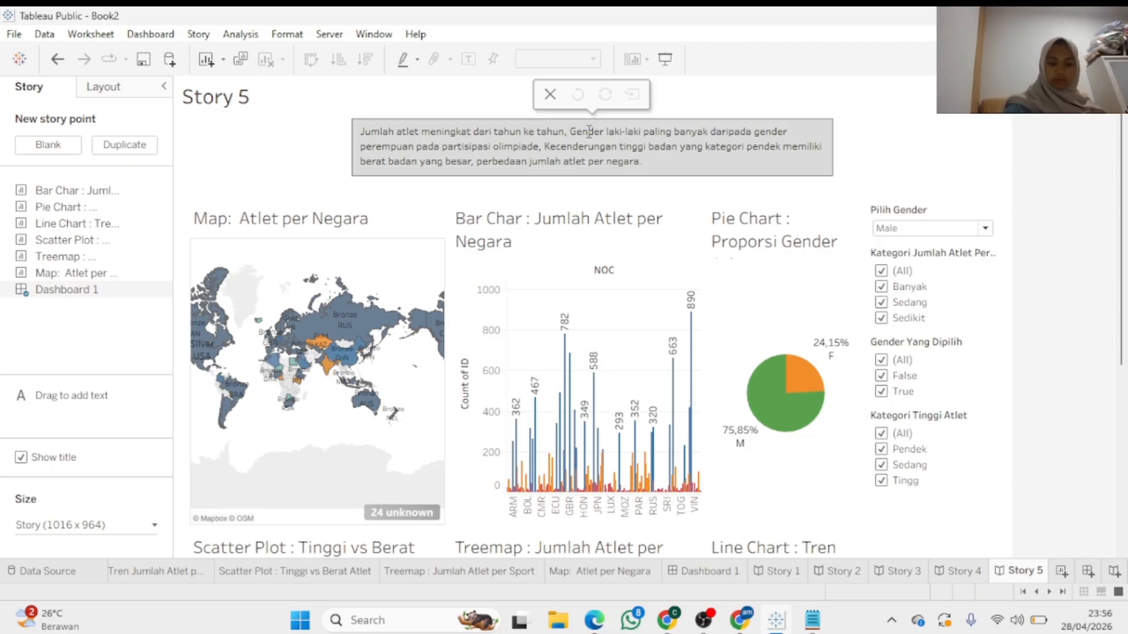
pyautogui.write(' dan beb')
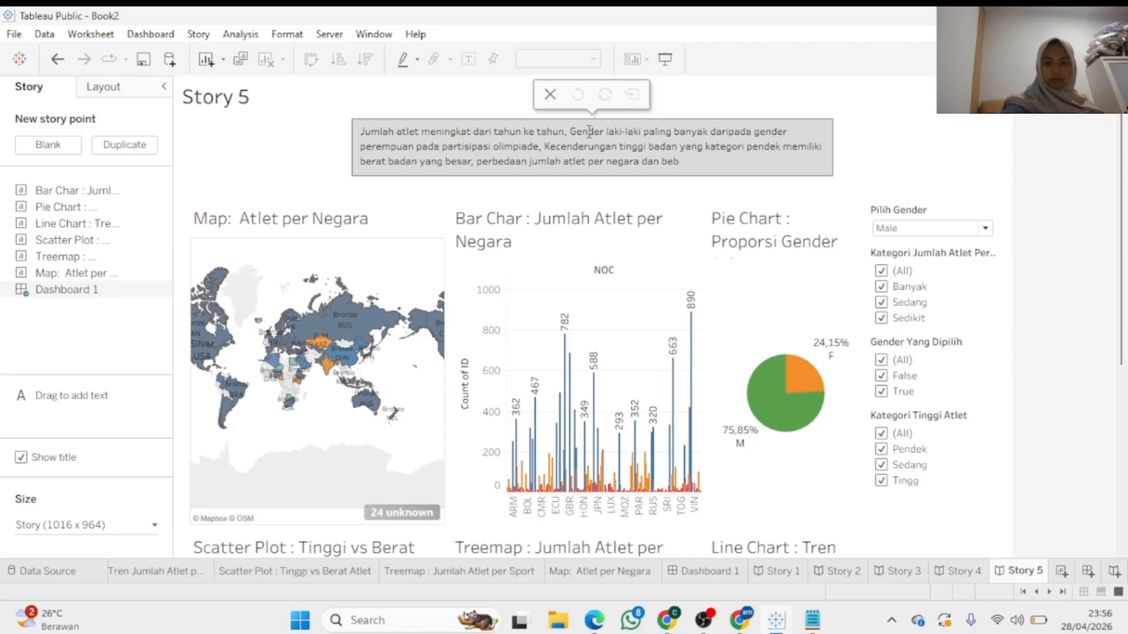
pyautogui.write('erap')
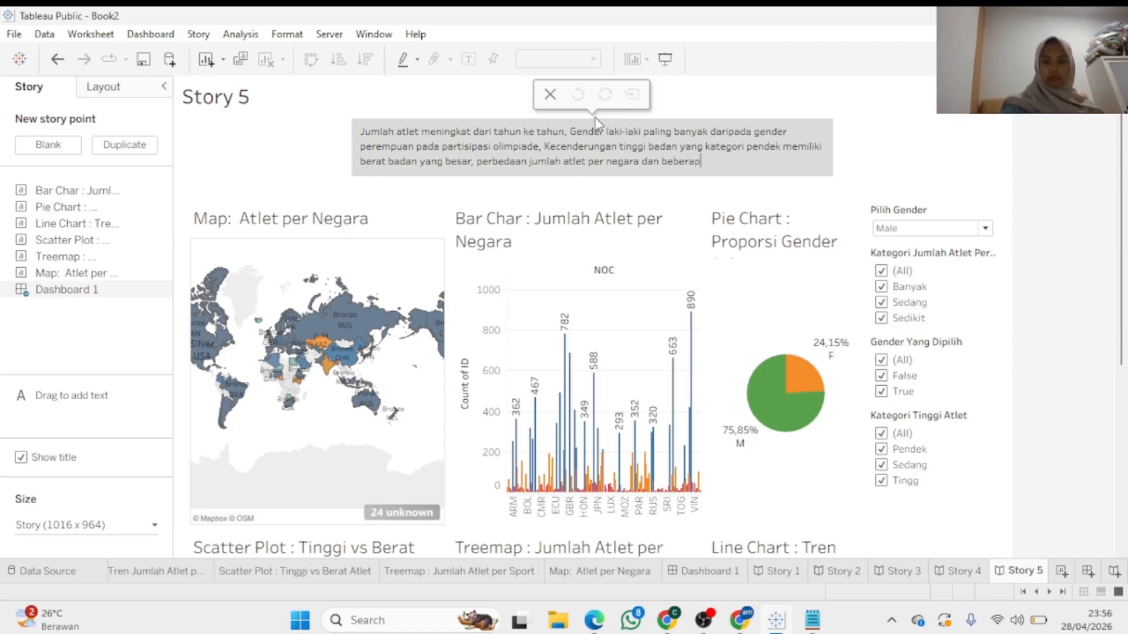
pyautogui.write('a cabang o')
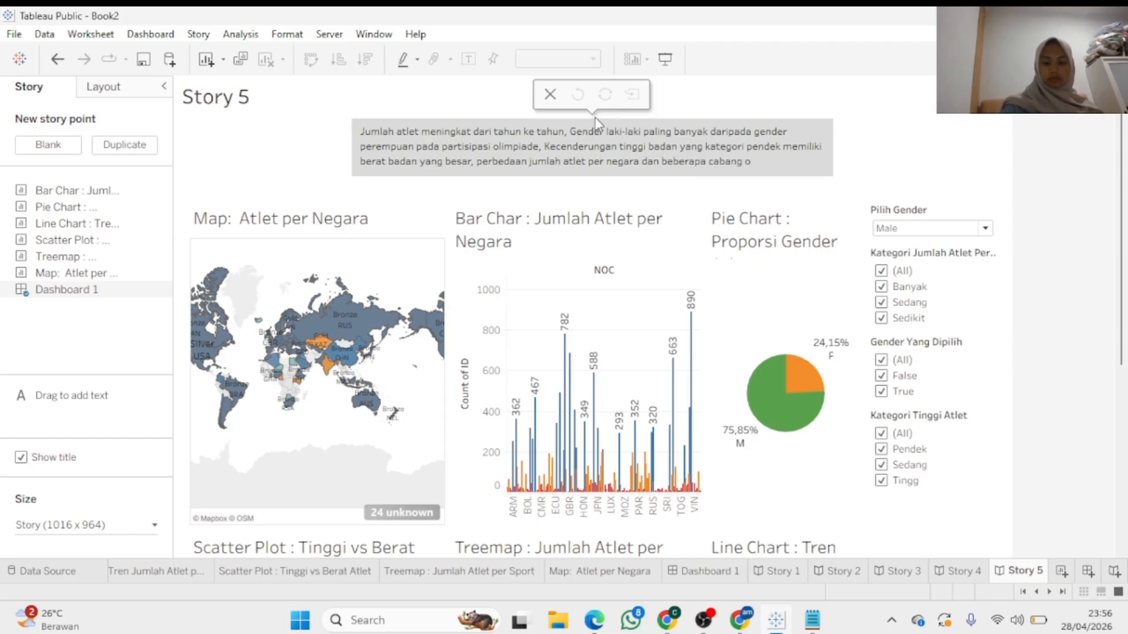
pyautogui.write('lahraga yang ')
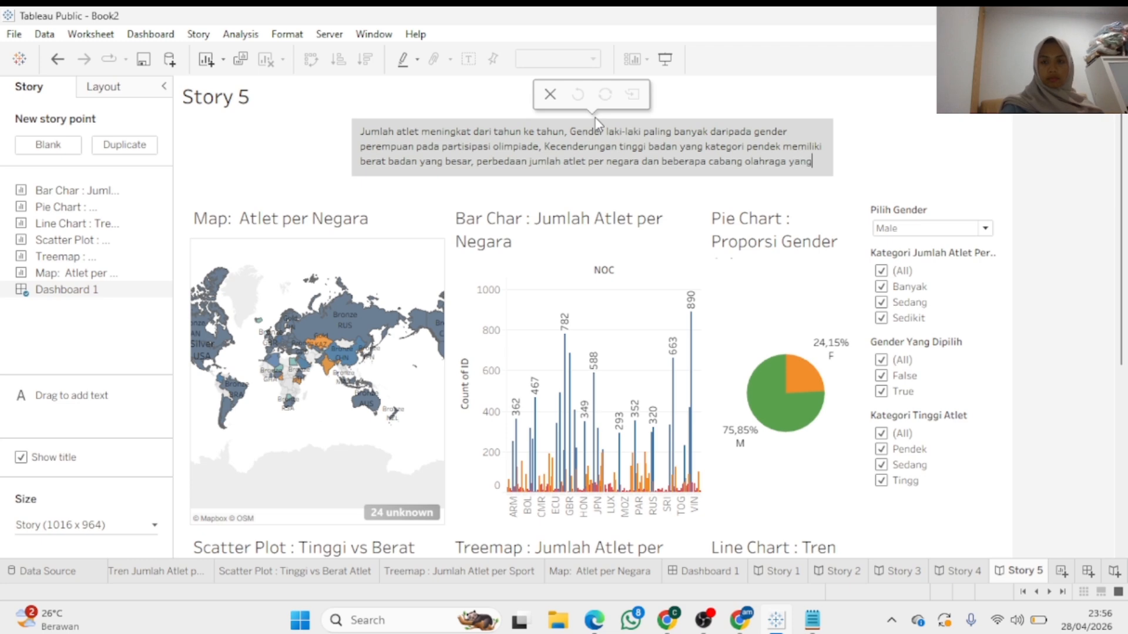
pyautogui.write('populer.')
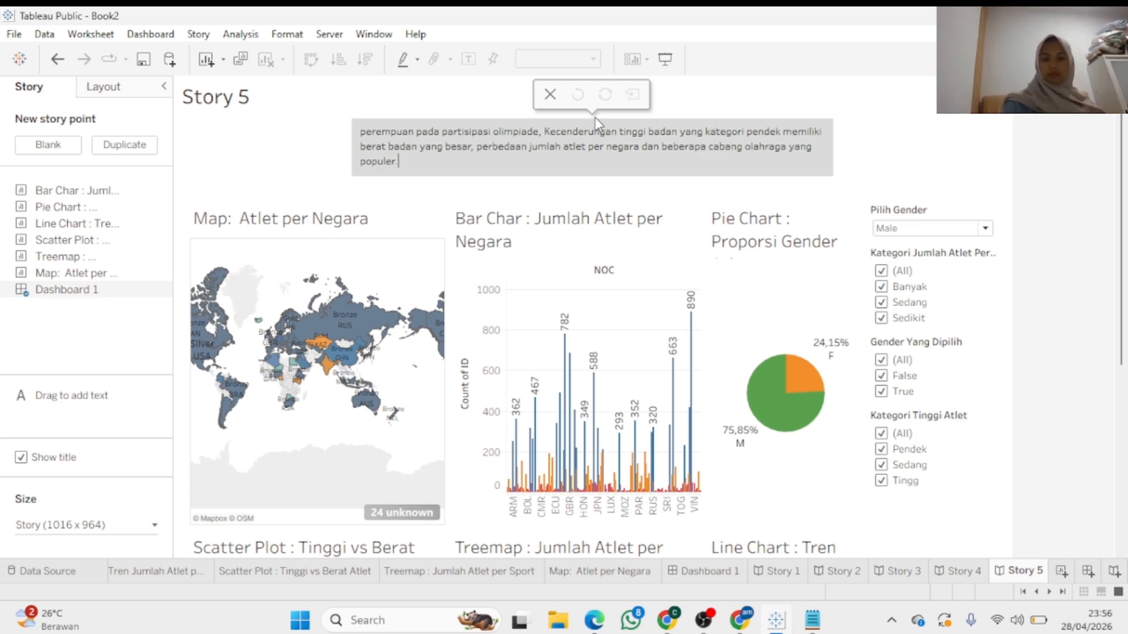
# Exit caption editing and scroll through the Story 5 dashboard
pyautogui.click(894, 170)
pyautogui.moveTo(1122, 200); pyautogui.dragTo(1126, 164)
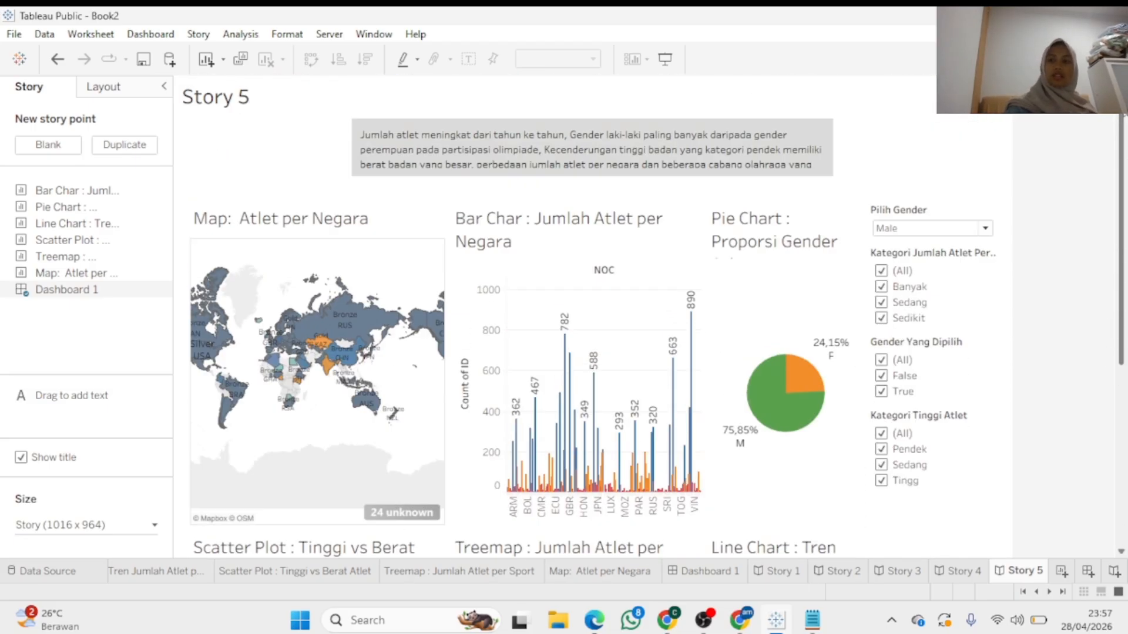
pyautogui.moveTo(1124, 124); pyautogui.dragTo(1122, 271)
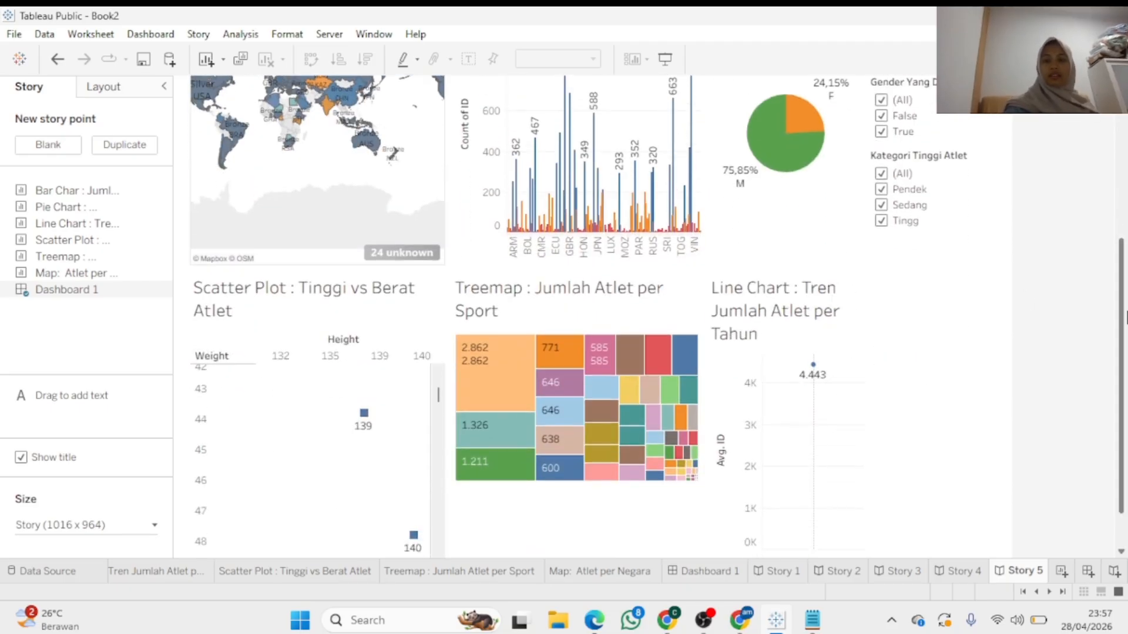
pyautogui.moveTo(1123, 306); pyautogui.dragTo(1120, 193)
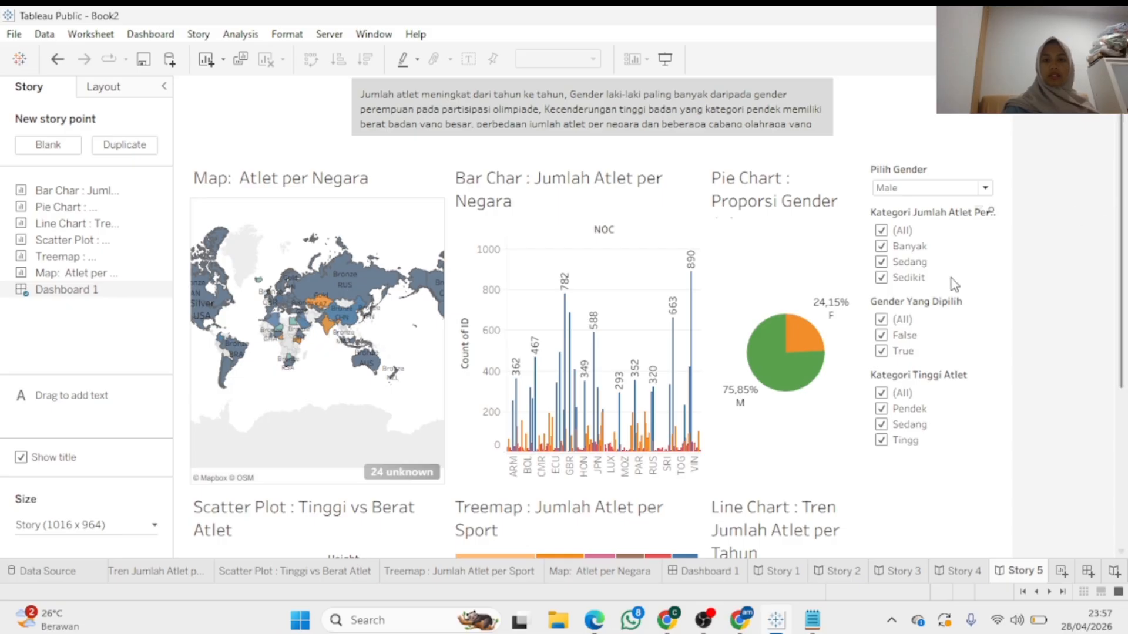
# Test filtering by selecting the 139 height, 36 weight athlete in the scatter plot
pyautogui.moveTo(771, 383)
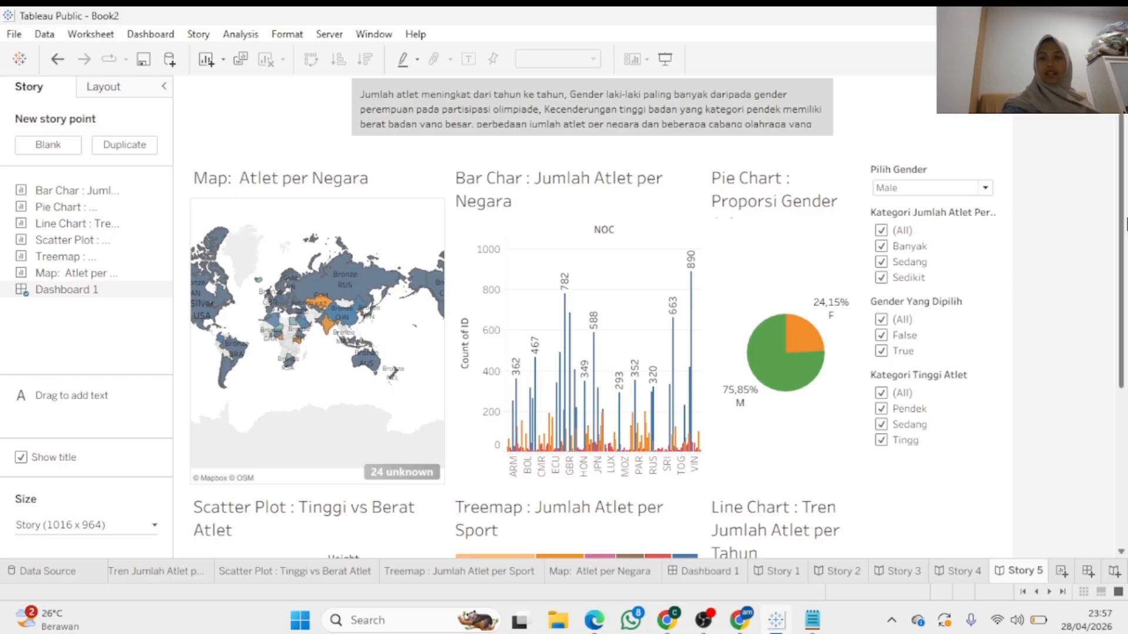
pyautogui.scroll(-5, 1124, 365)
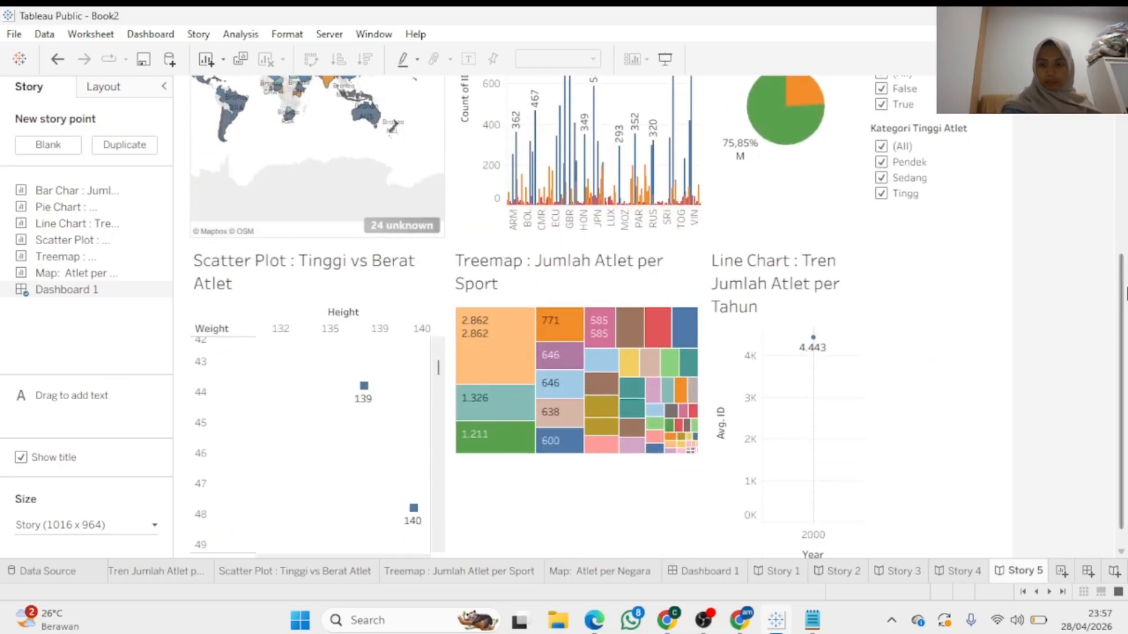
pyautogui.scroll(-1, 1125, 356)
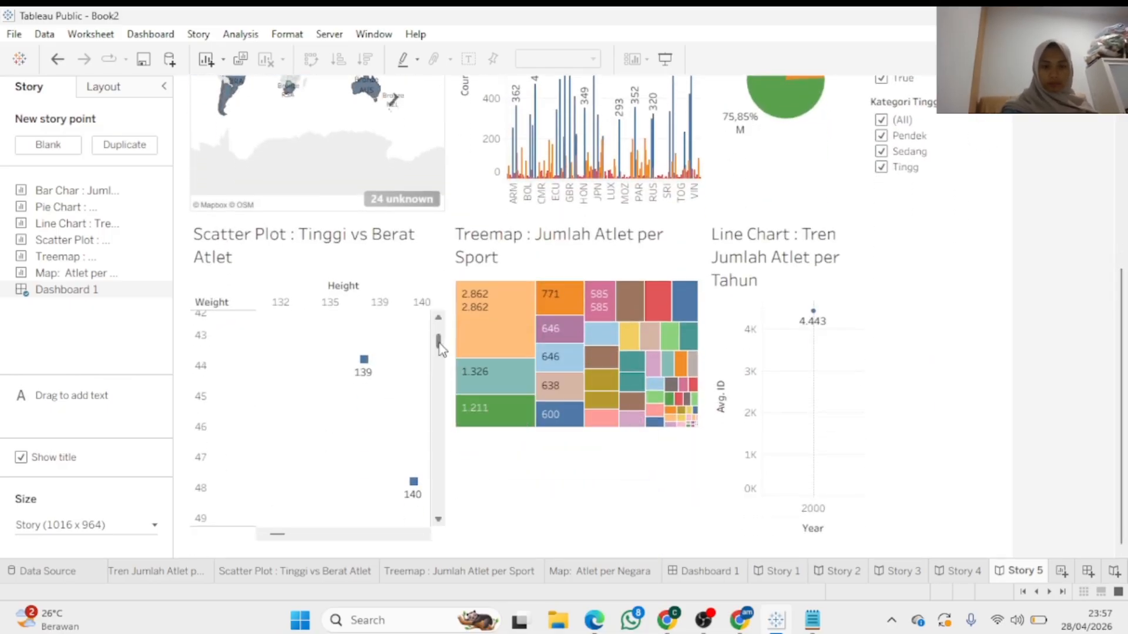
pyautogui.moveTo(438, 341)
pyautogui.mouseDown()
pyautogui.moveTo(441, 409)
pyautogui.moveTo(446, 338)
pyautogui.mouseUp()
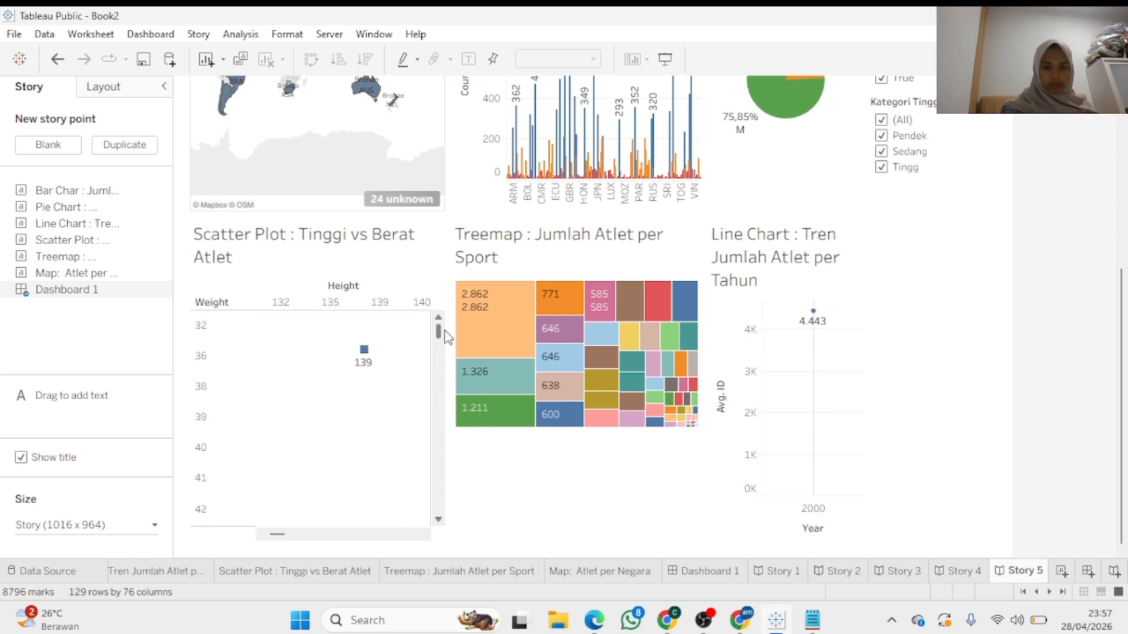
pyautogui.click(364, 350)
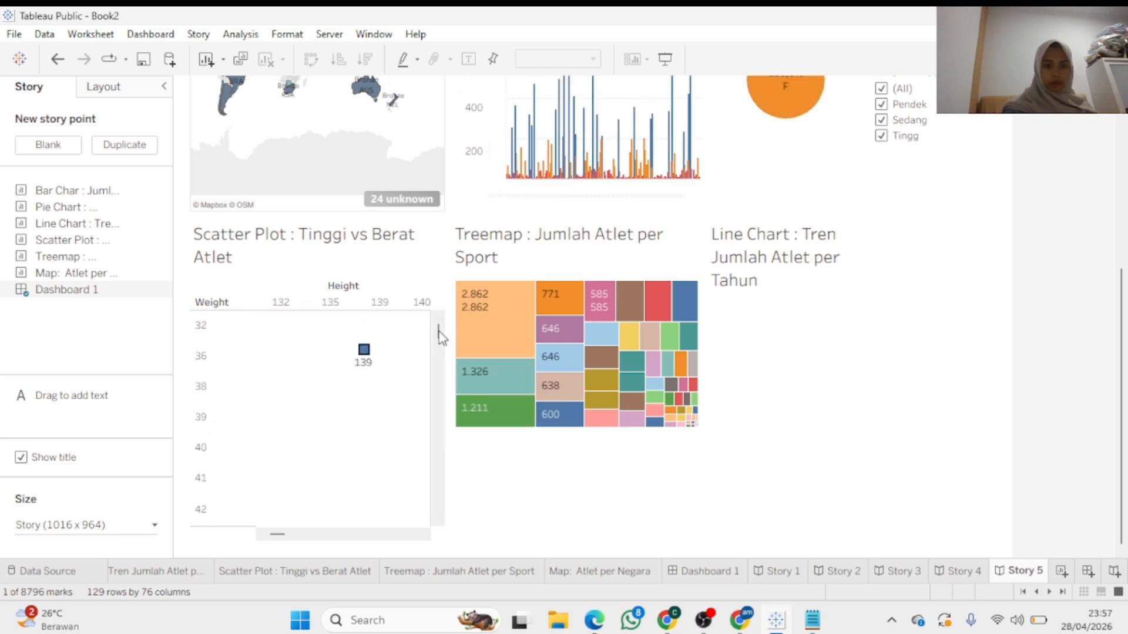
pyautogui.moveTo(441, 344); pyautogui.dragTo(439, 326)
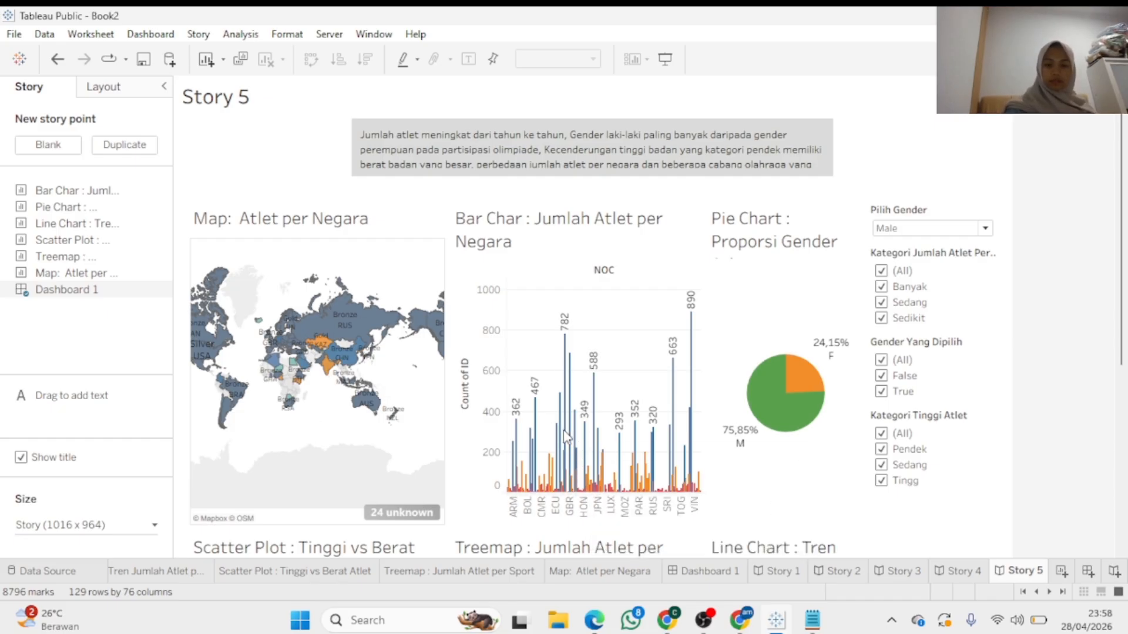
# Delete the stray fragment before 'populer.' so the caption ends with 'olahraga yang populer.'
pyautogui.moveTo(572, 440)
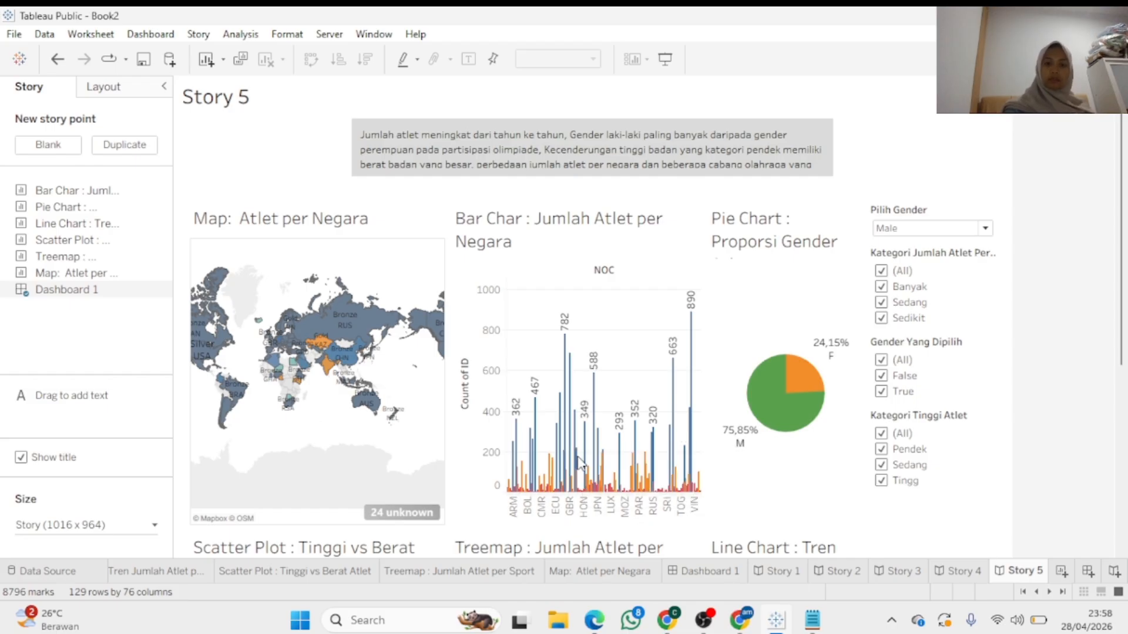
pyautogui.moveTo(563, 406)
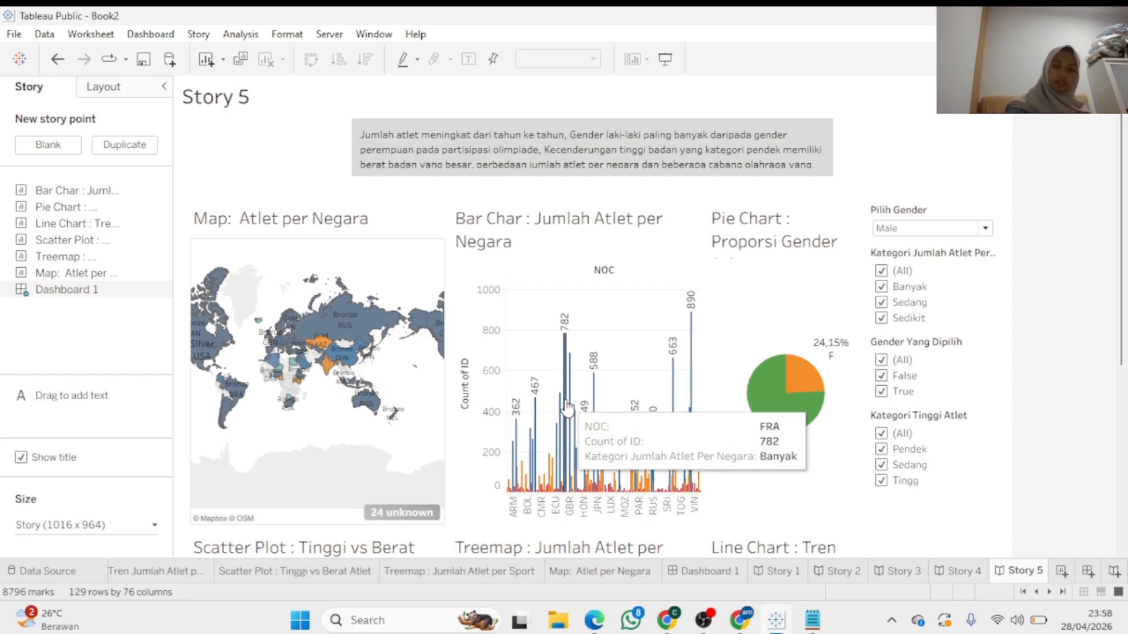
pyautogui.moveTo(588, 420)
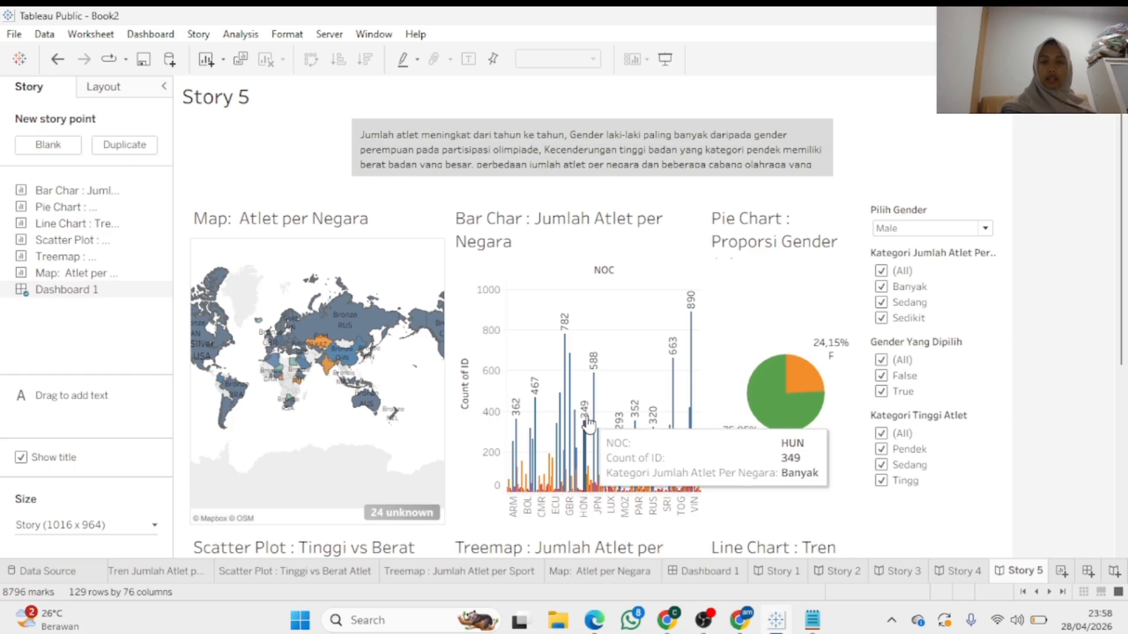
pyautogui.moveTo(738, 153)
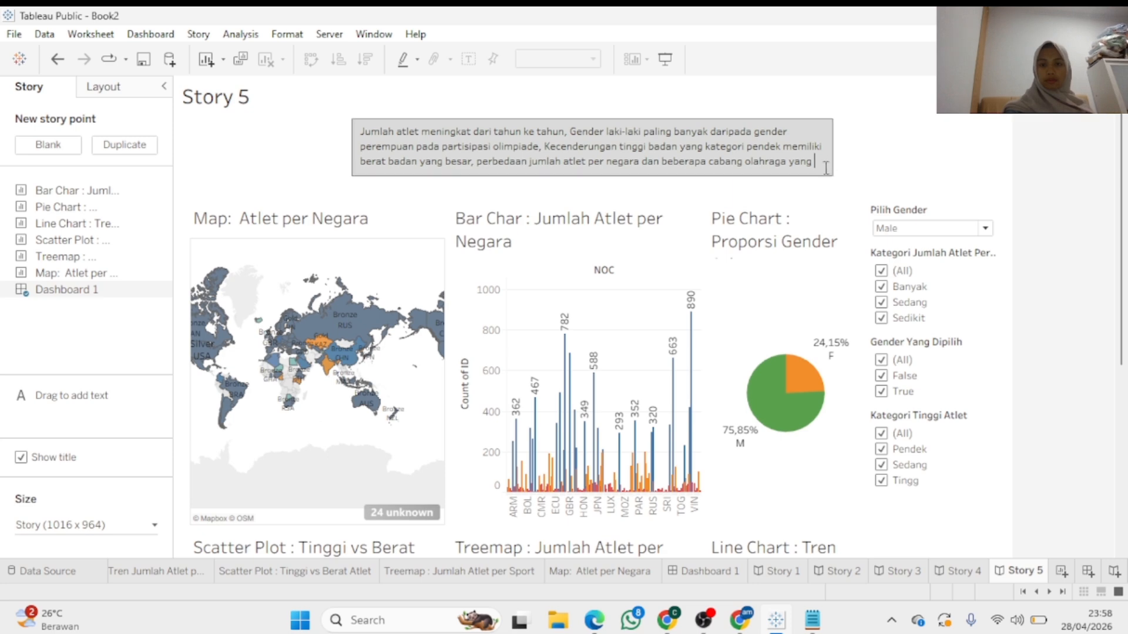
pyautogui.moveTo(822, 176)
pyautogui.scroll(-1, 824, 173)
pyautogui.press('BackSpace')
pyautogui.press('BackSpace')
pyautogui.press('BackSpace')
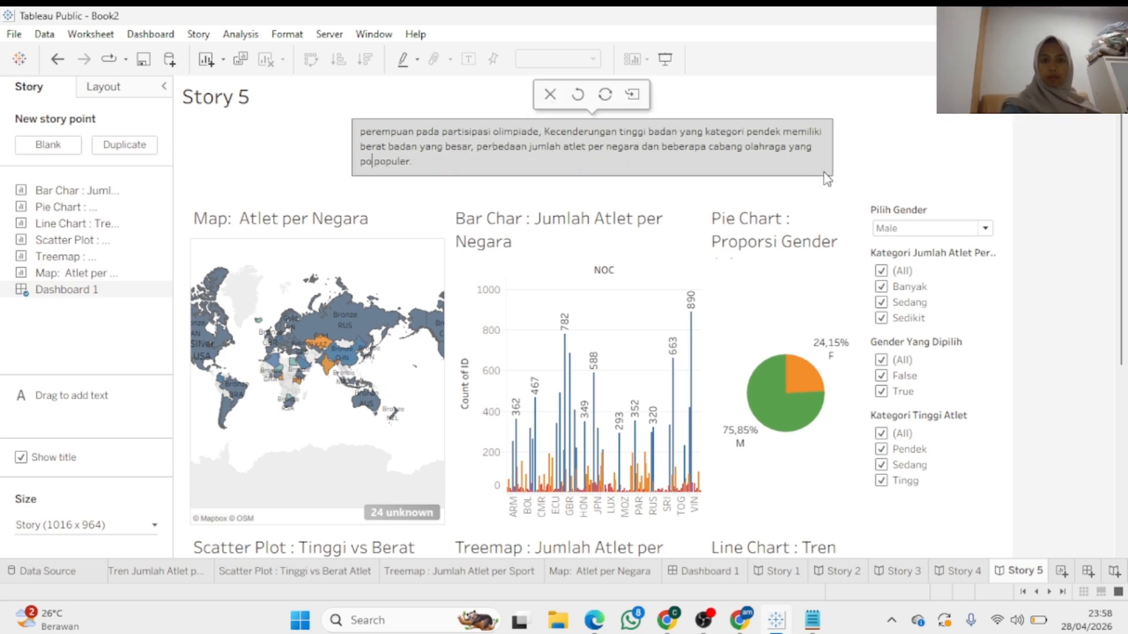
pyautogui.scroll(-2, 1126, 151)
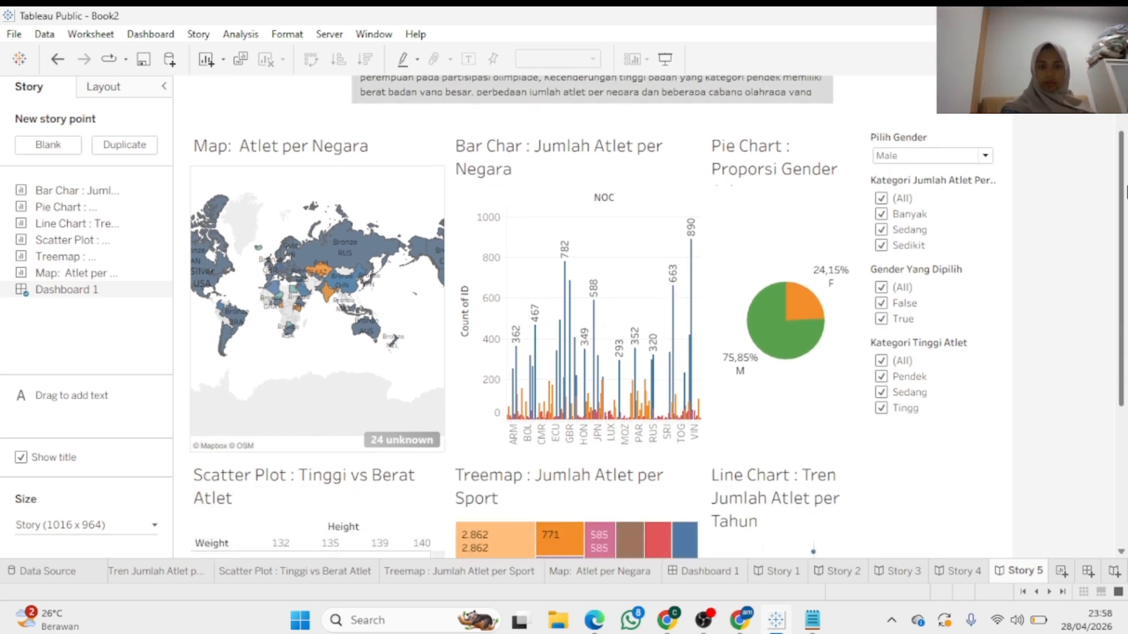
pyautogui.scroll(2, 1125, 202)
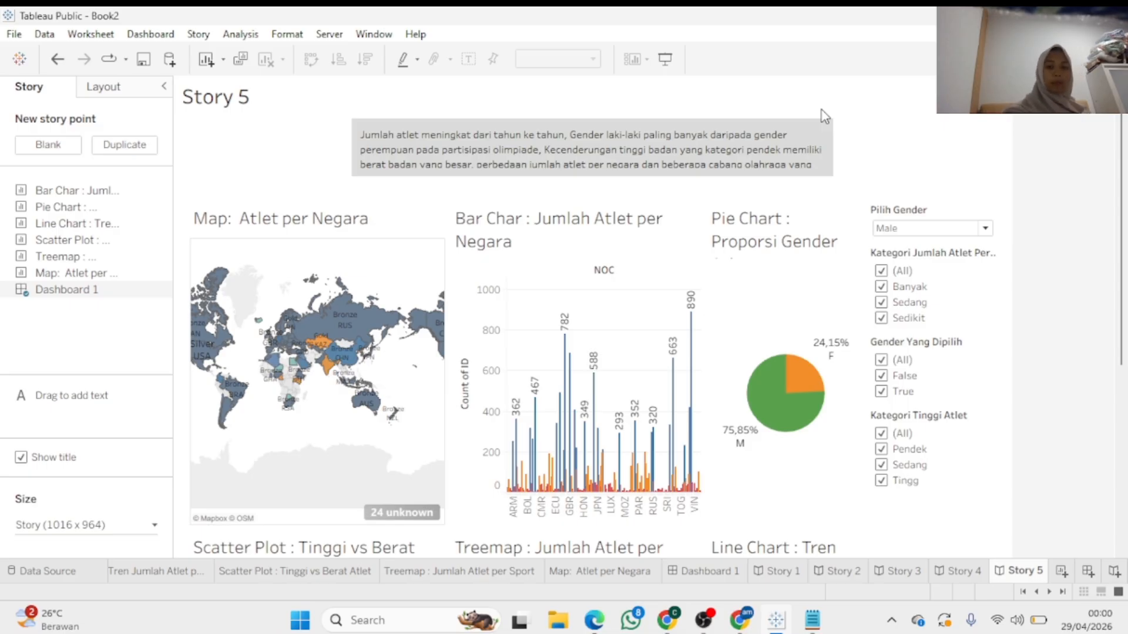
pyautogui.scroll(-5, 1081, 294)
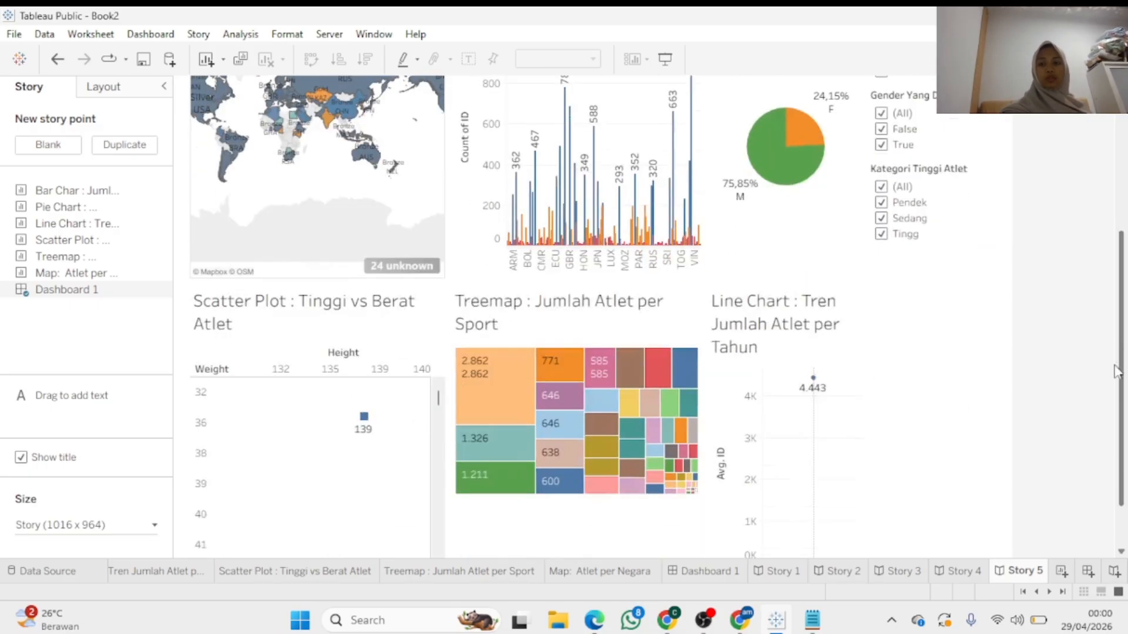
pyautogui.scroll(5, 1108, 432)
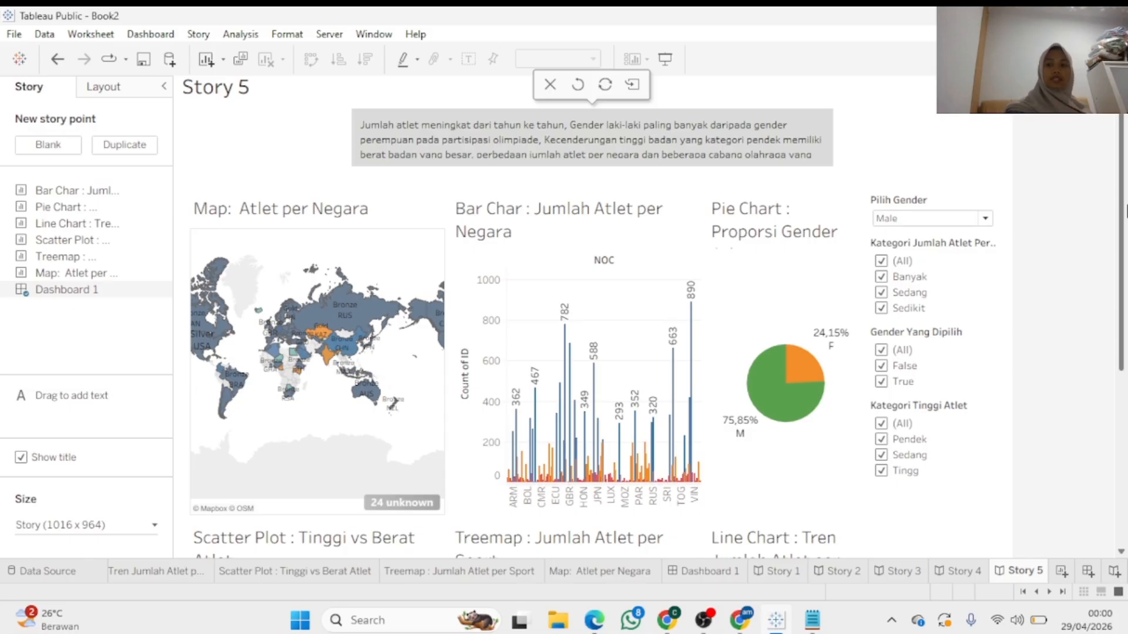
pyautogui.moveTo(1126, 211); pyautogui.dragTo(1122, 205)
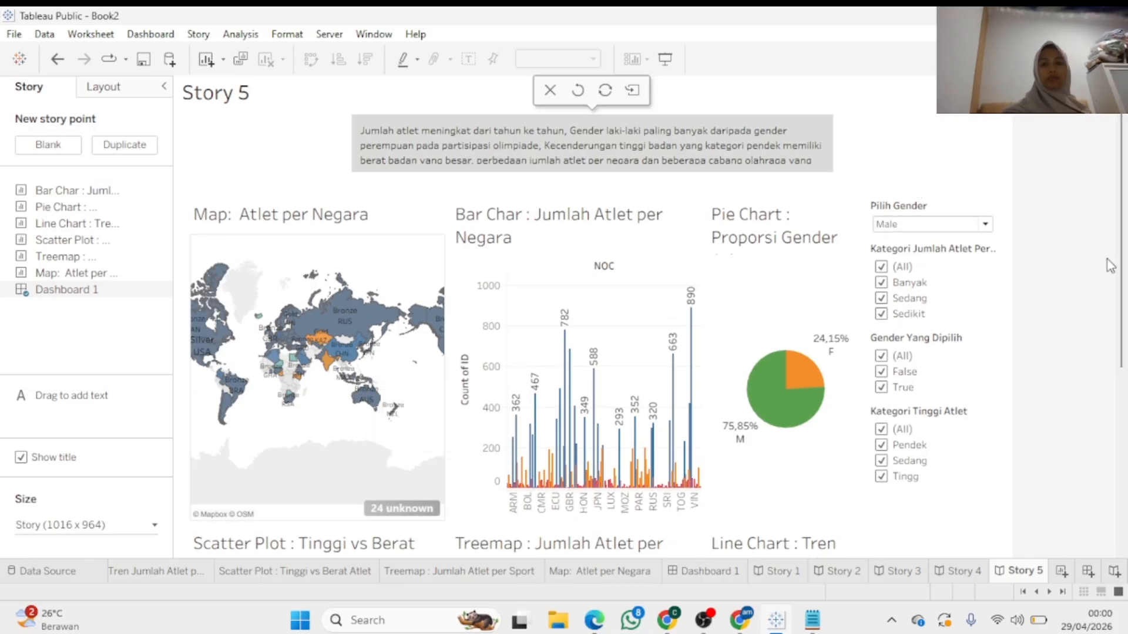
pyautogui.moveTo(1120, 266)
pyautogui.mouseDown()
pyautogui.moveTo(1119, 386)
pyautogui.moveTo(1120, 265)
pyautogui.mouseUp()
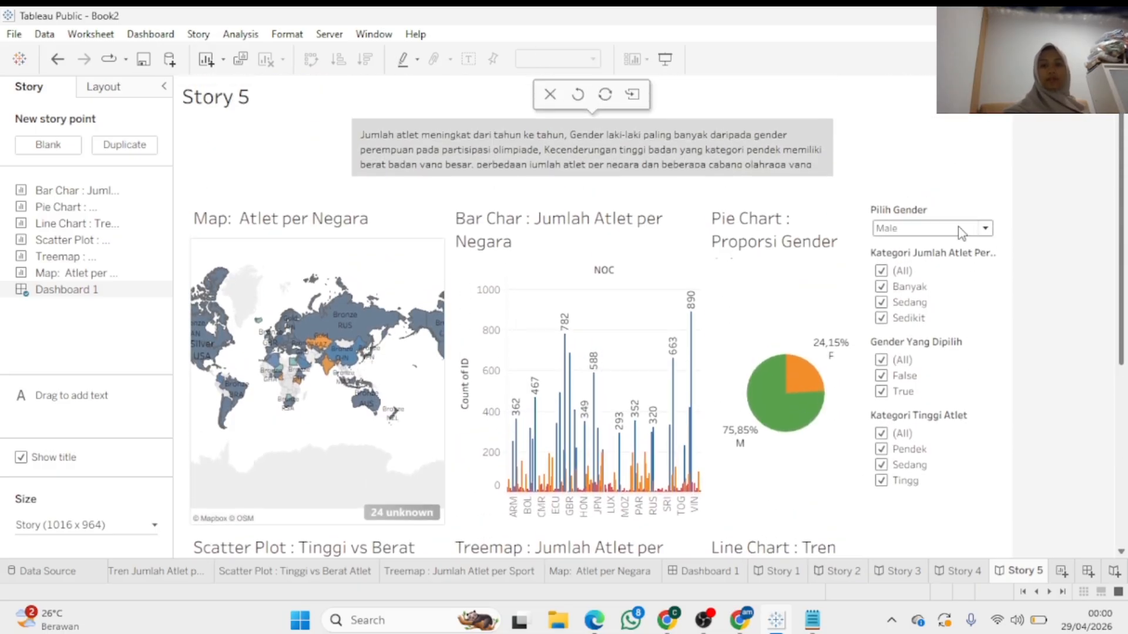